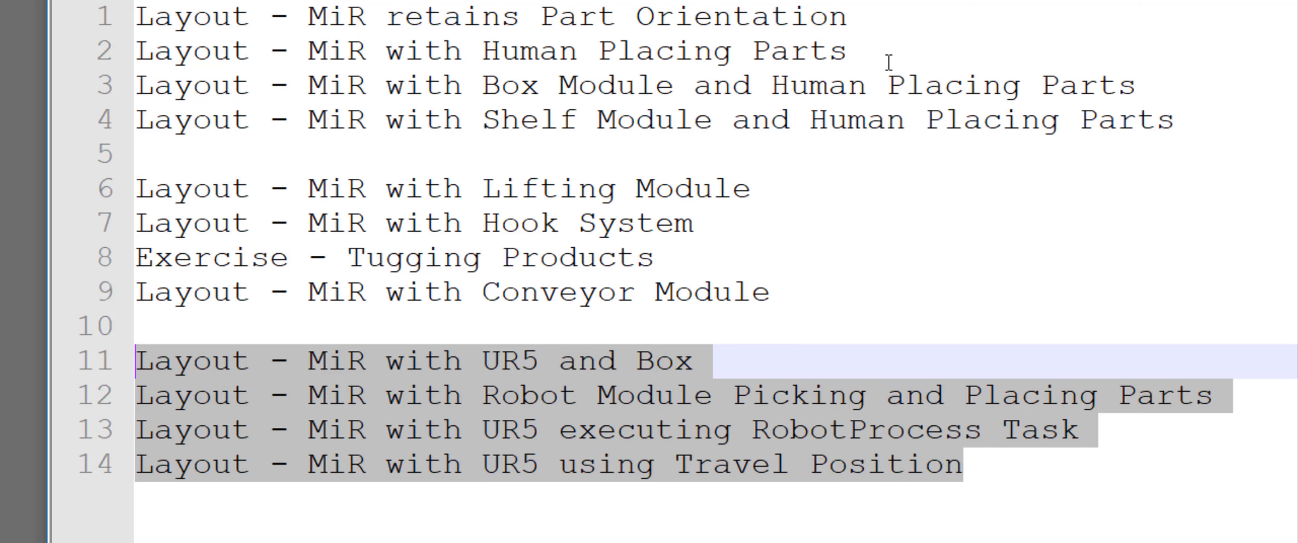
Review the list of MiR example layout names, highlighting the distinguishing part of each title
left_click(887, 29)
left_click_drag(849, 17, 541, 17)
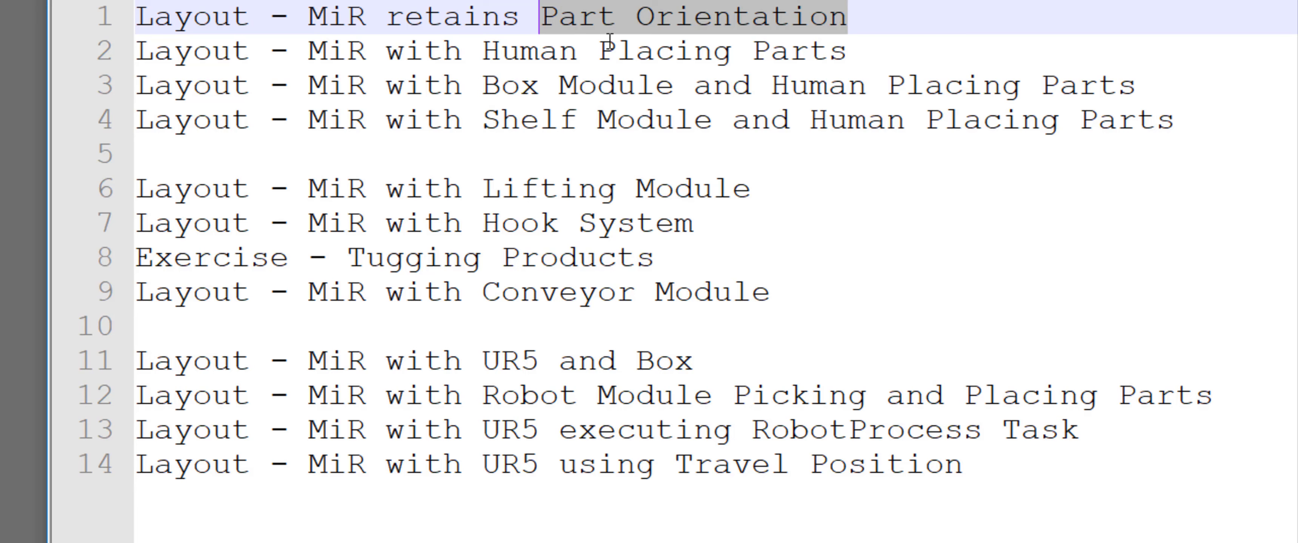
left_click_drag(867, 51, 473, 51)
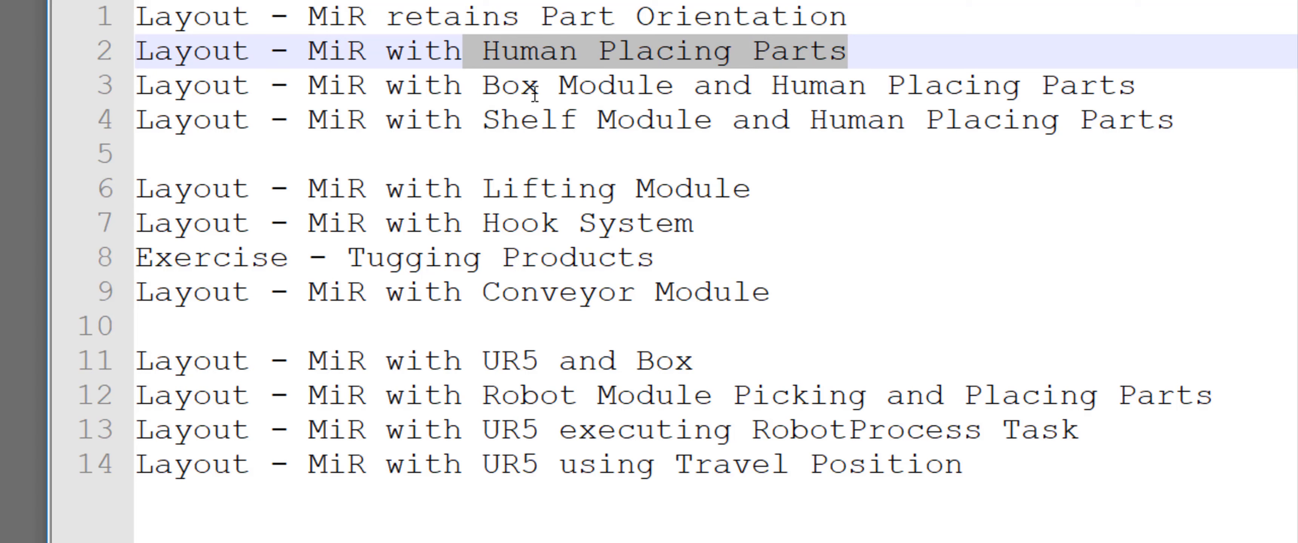
left_click(676, 85)
left_click_drag(677, 84, 503, 90)
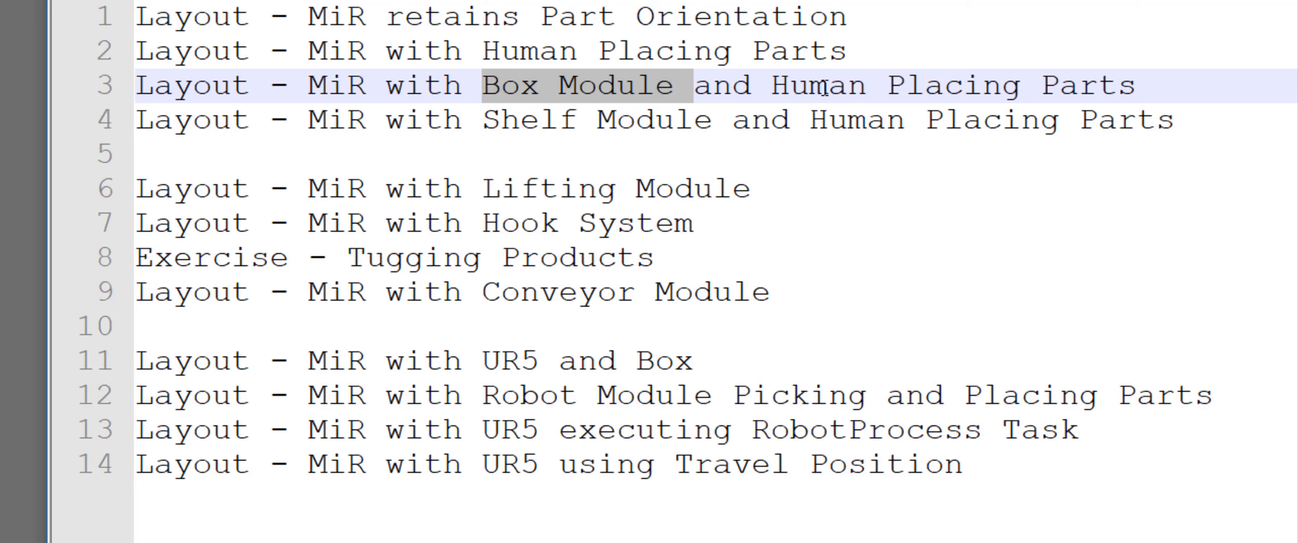
left_click(769, 120)
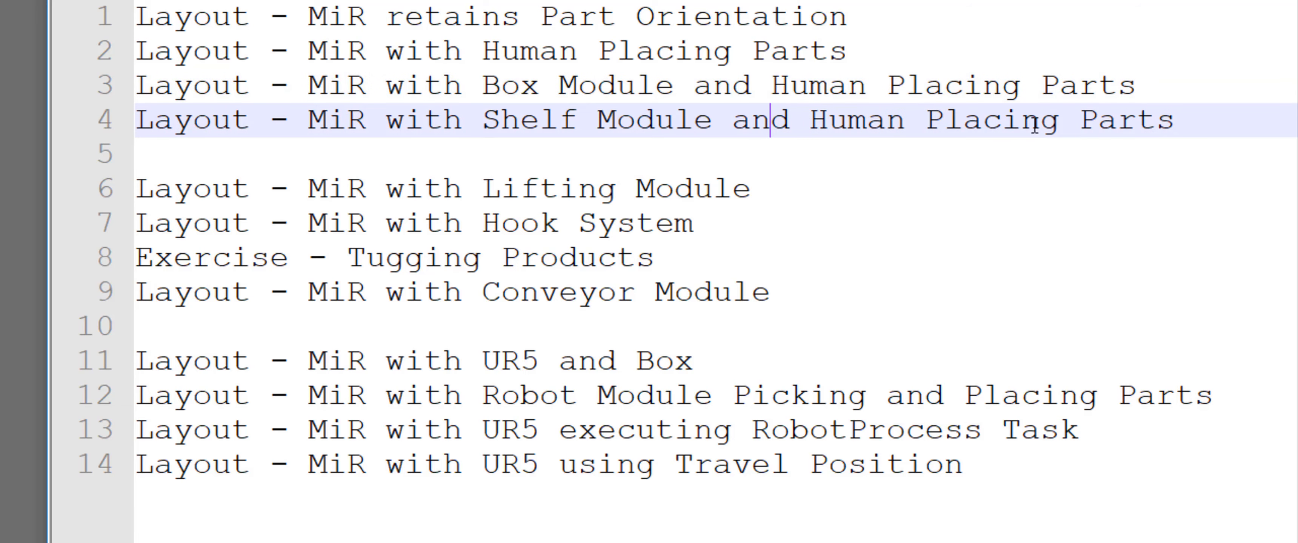
left_click_drag(1175, 121, 500, 121)
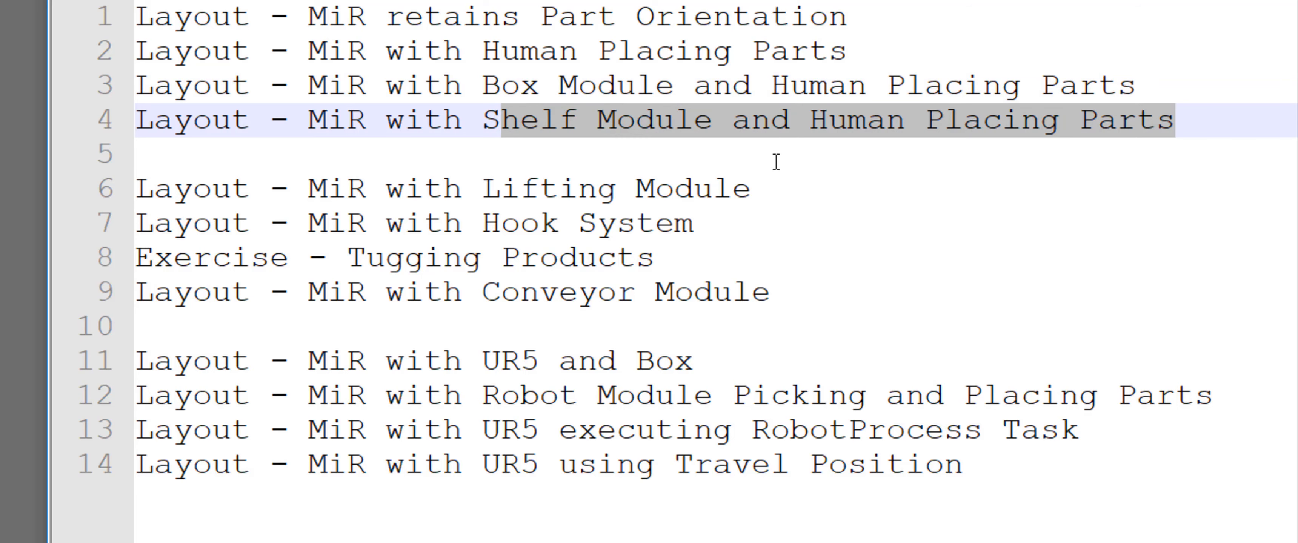
left_click(774, 185)
left_click_drag(752, 187, 481, 189)
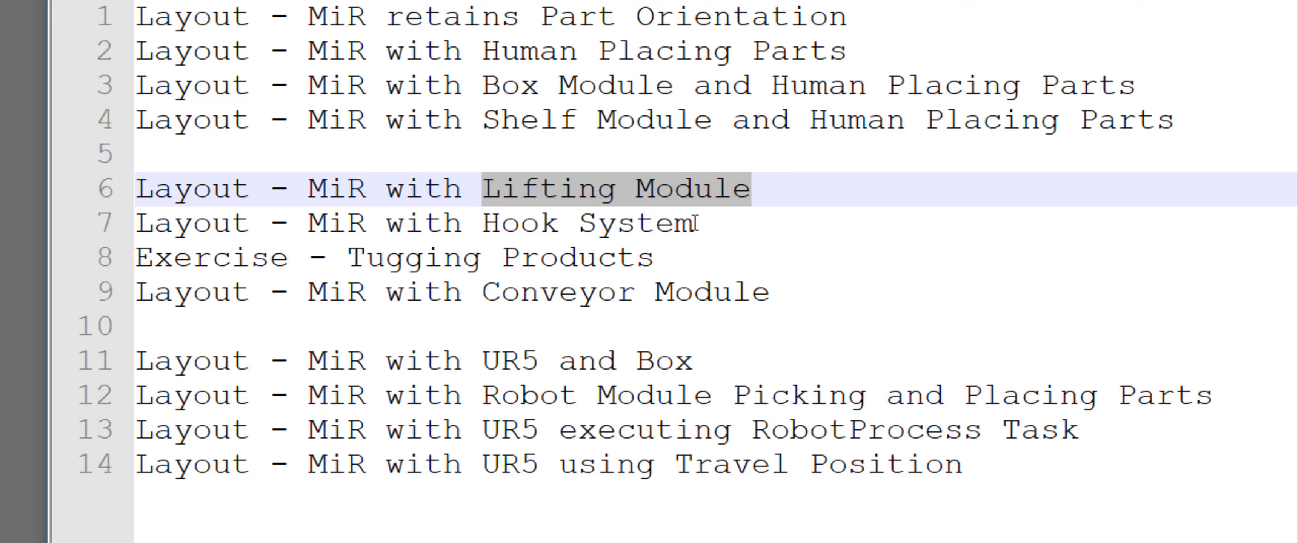
left_click_drag(695, 223, 484, 224)
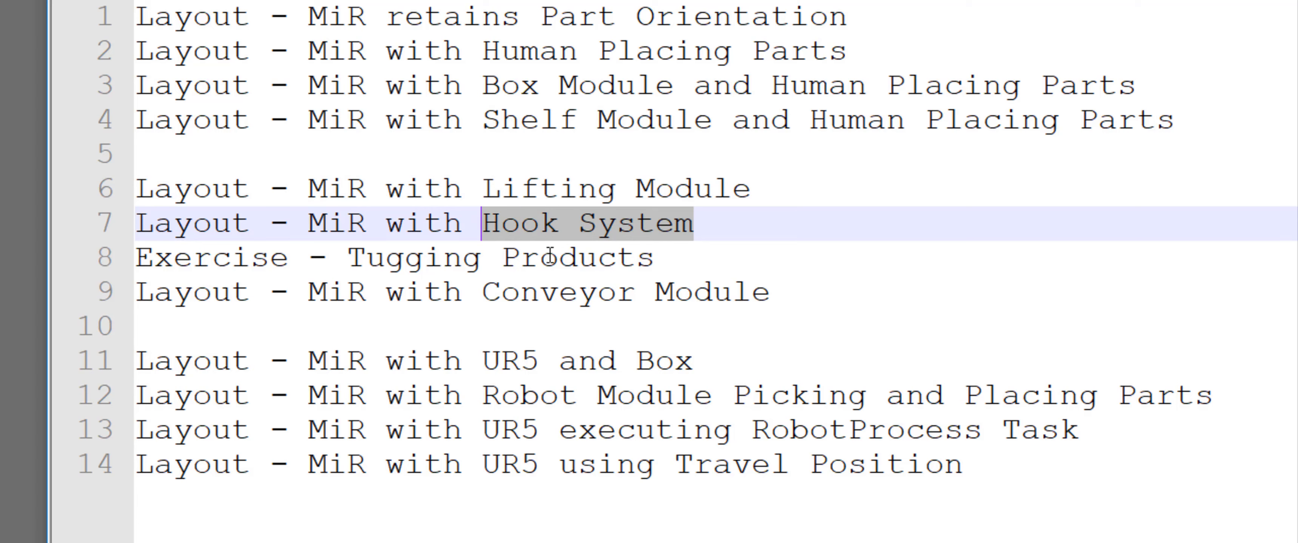
left_click_drag(673, 269, 135, 268)
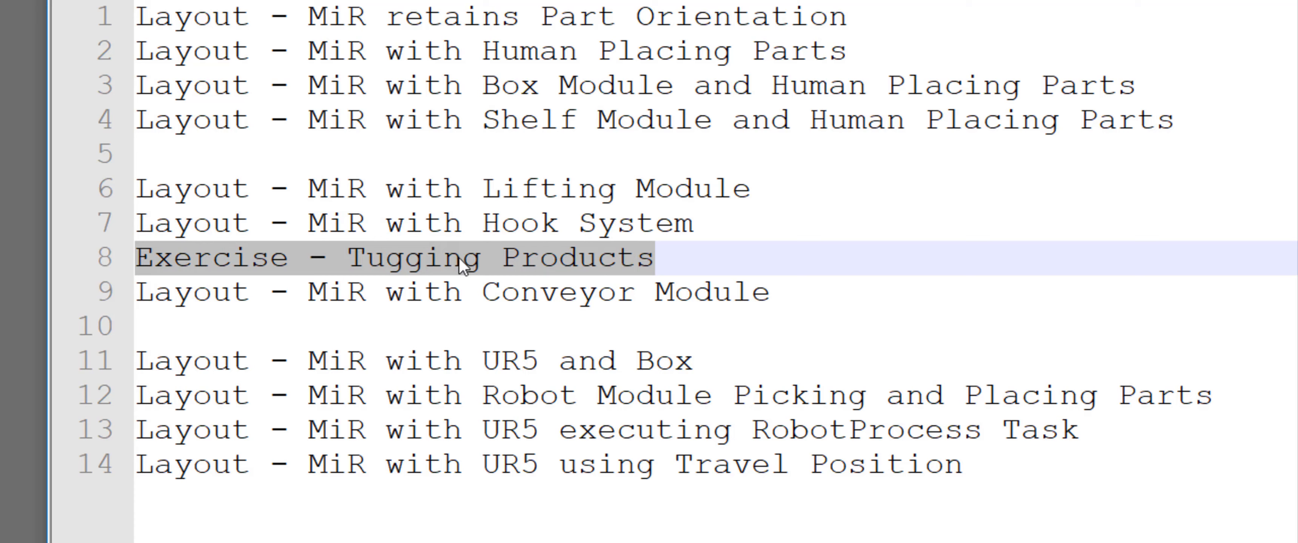
left_click(780, 297)
left_click_drag(803, 293, 483, 292)
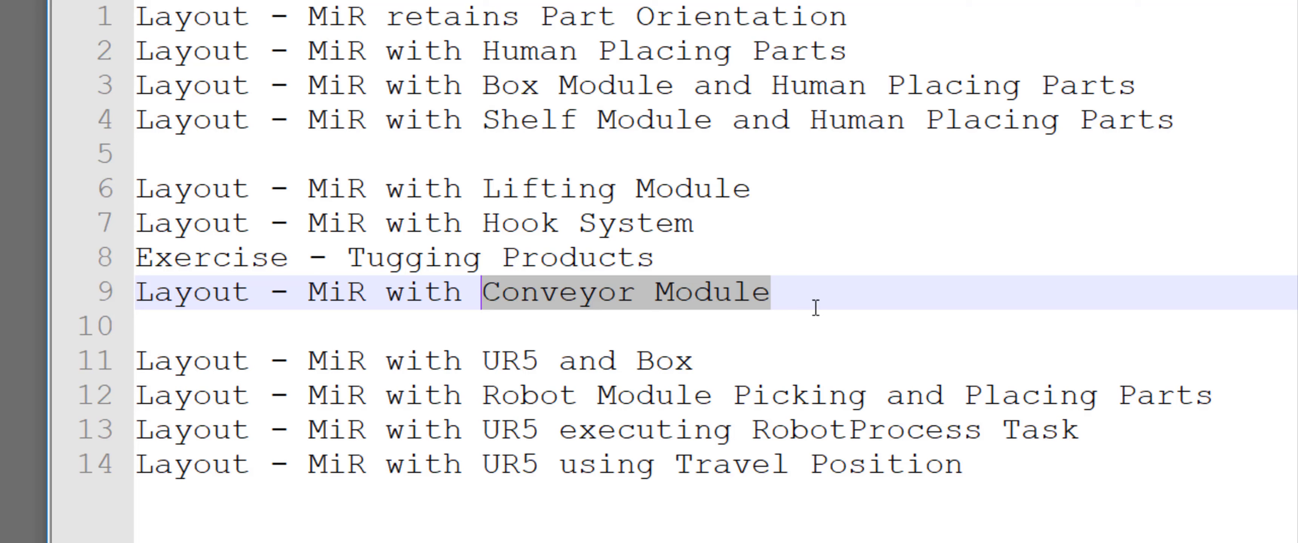
left_click(783, 365)
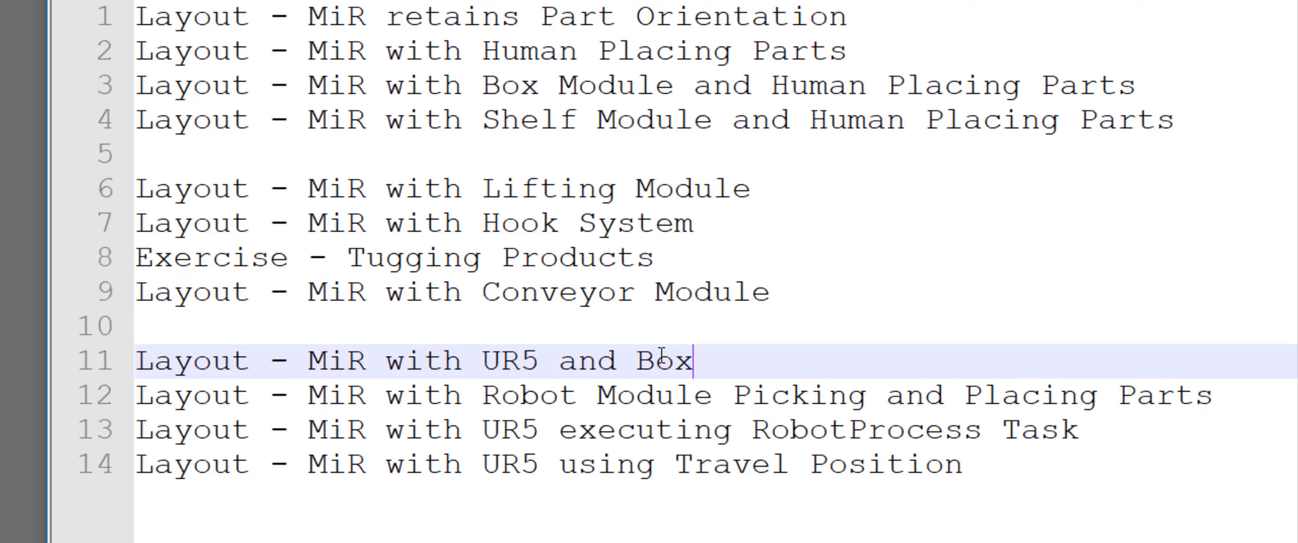
left_click_drag(700, 361, 488, 363)
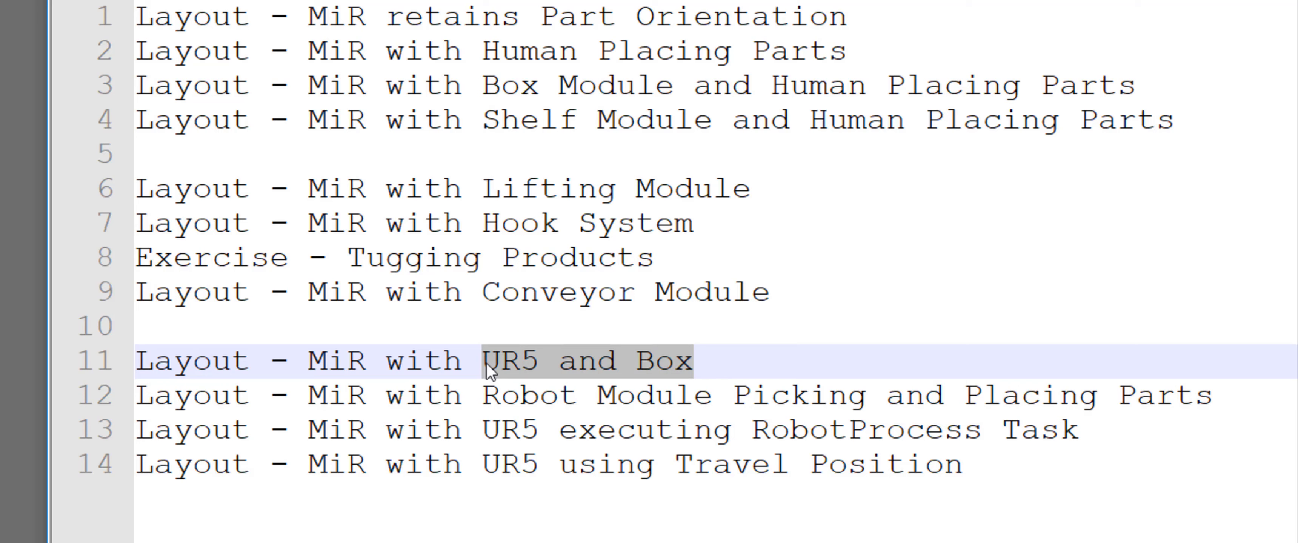
left_click_drag(713, 397, 488, 398)
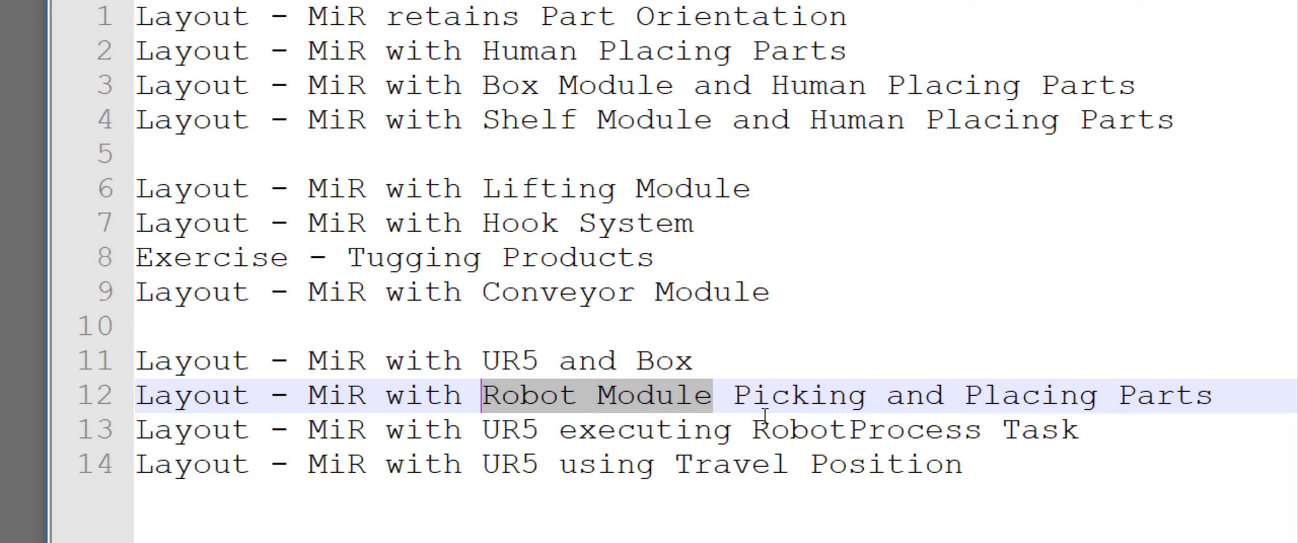
left_click(987, 476)
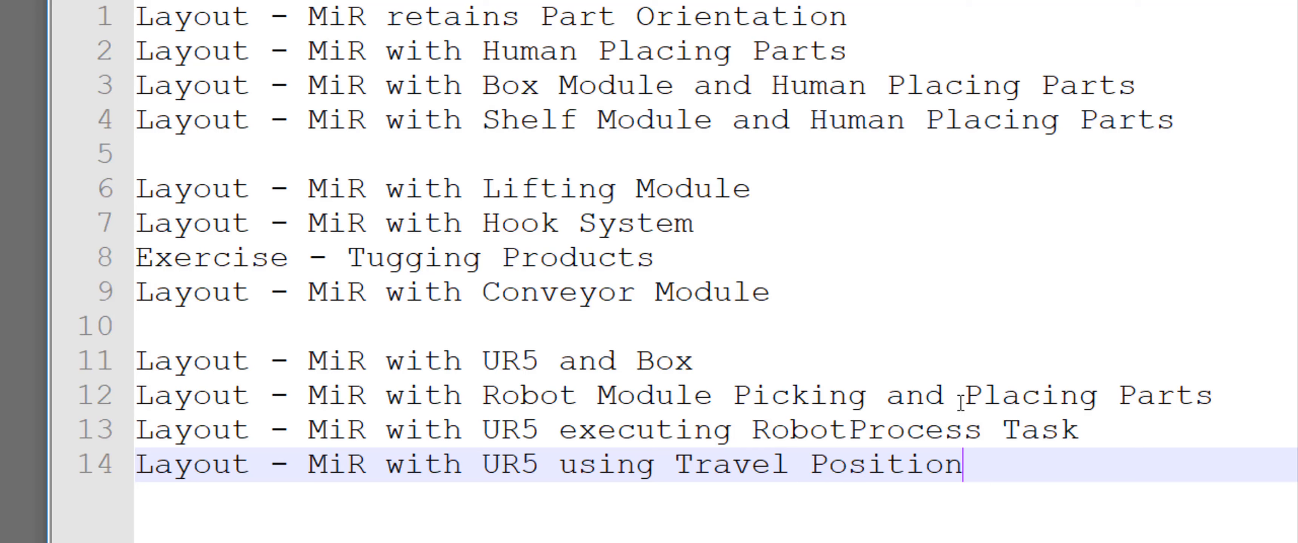
left_click_drag(983, 430, 753, 428)
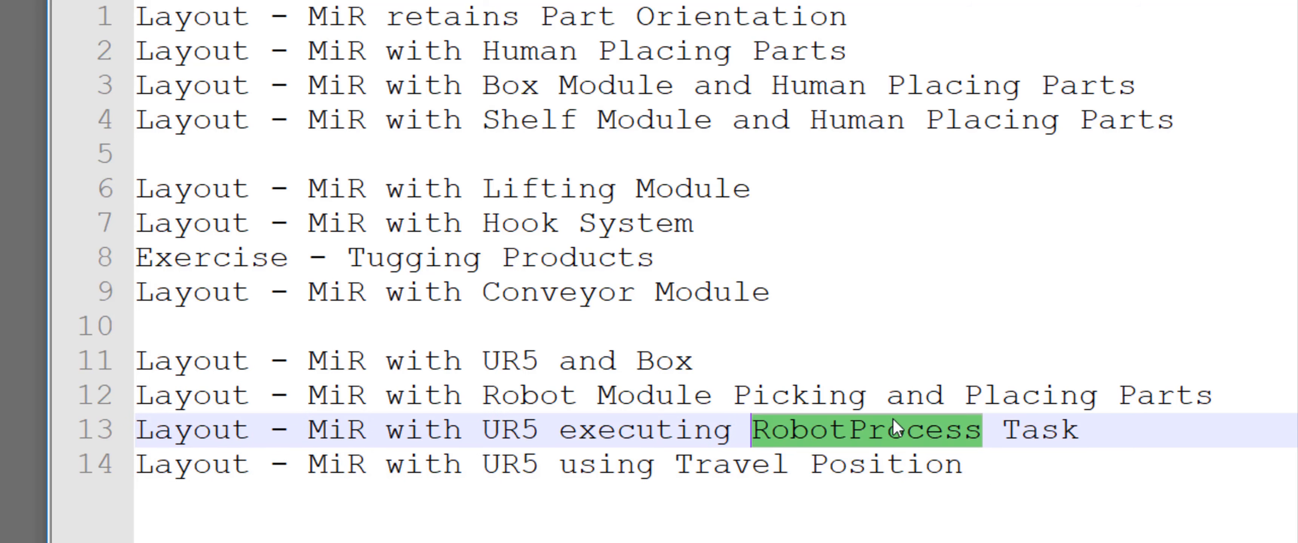
left_click(987, 431)
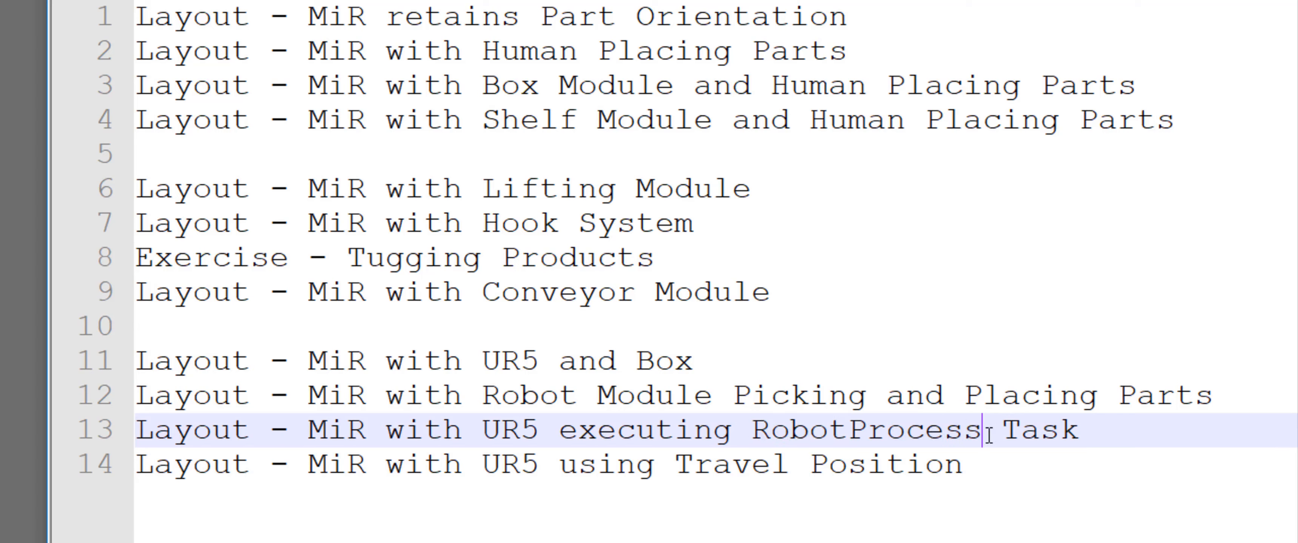
left_click(967, 474)
left_click_drag(967, 473, 683, 472)
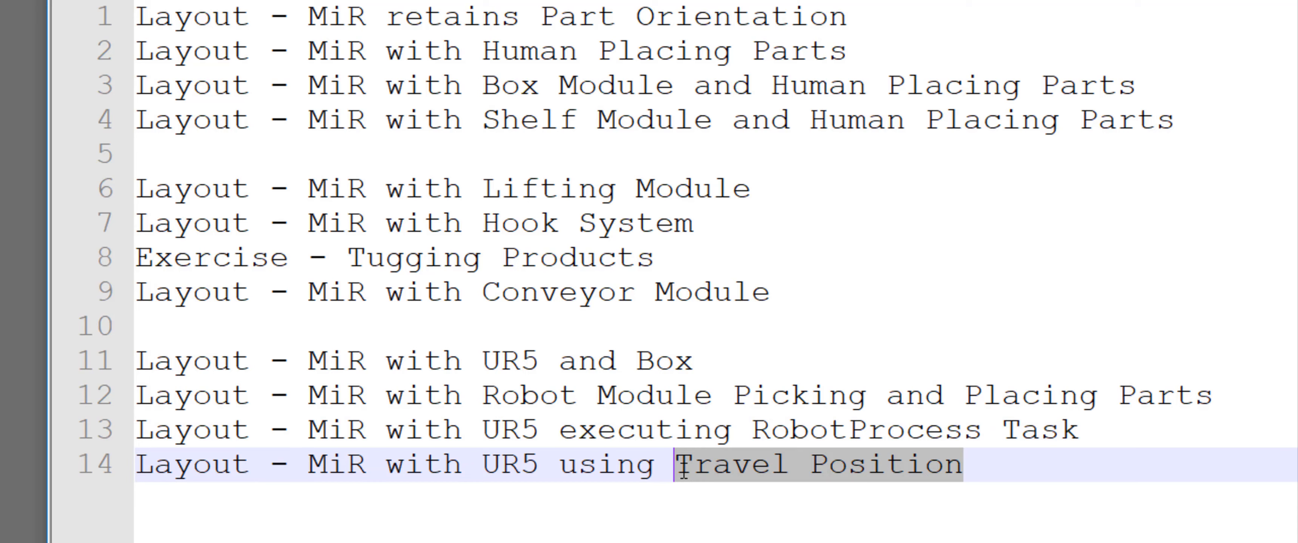
left_click(682, 471)
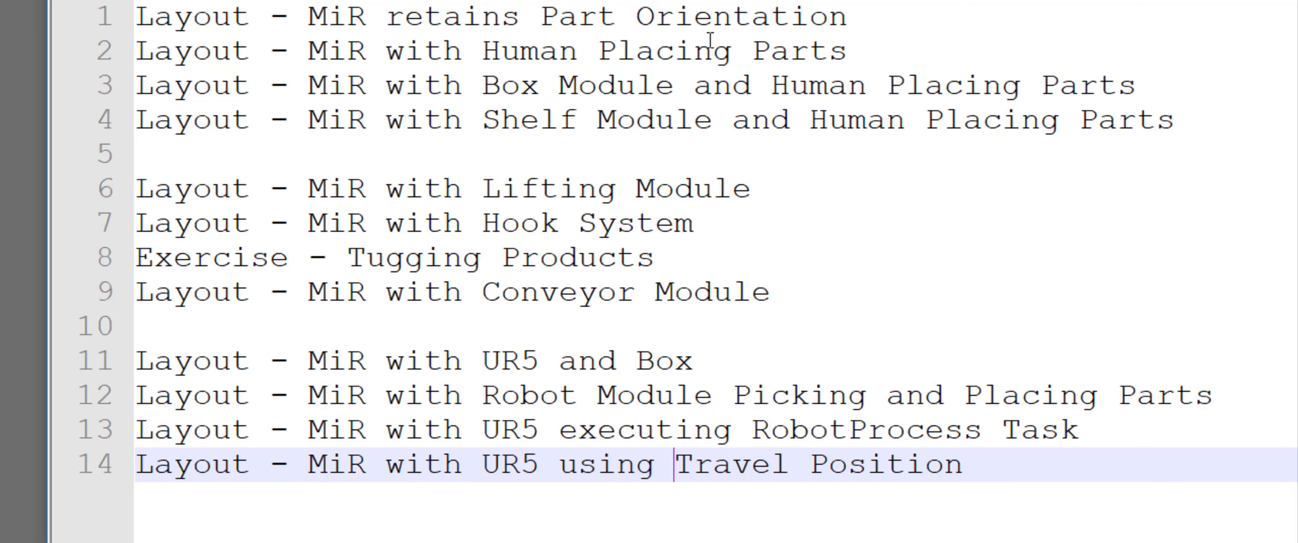
left_click_drag(857, 14, 563, 30)
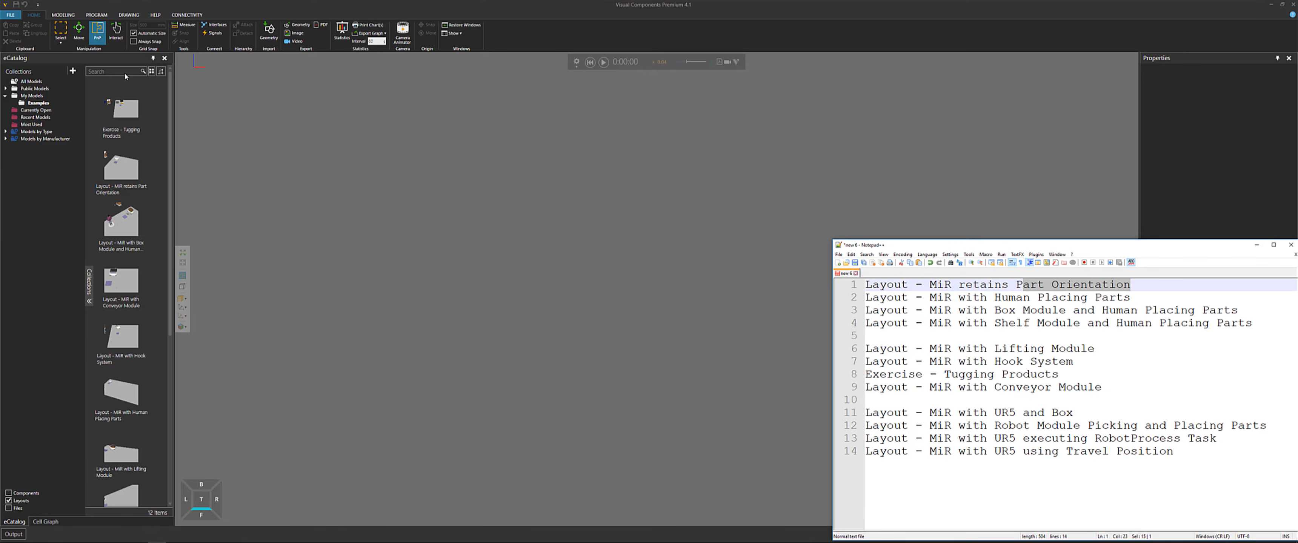
Search the eCatalog for orientation and open the Layout - MiR retains Part Orientation layout
left_click(125, 73)
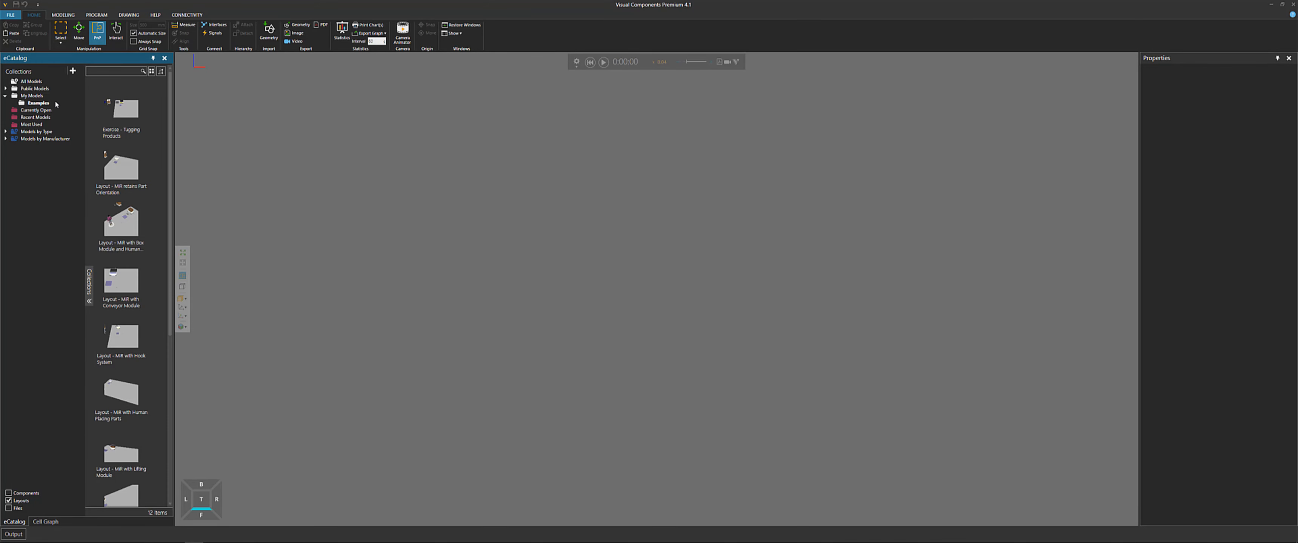
left_click(97, 73)
type("orientation")
key("Return")
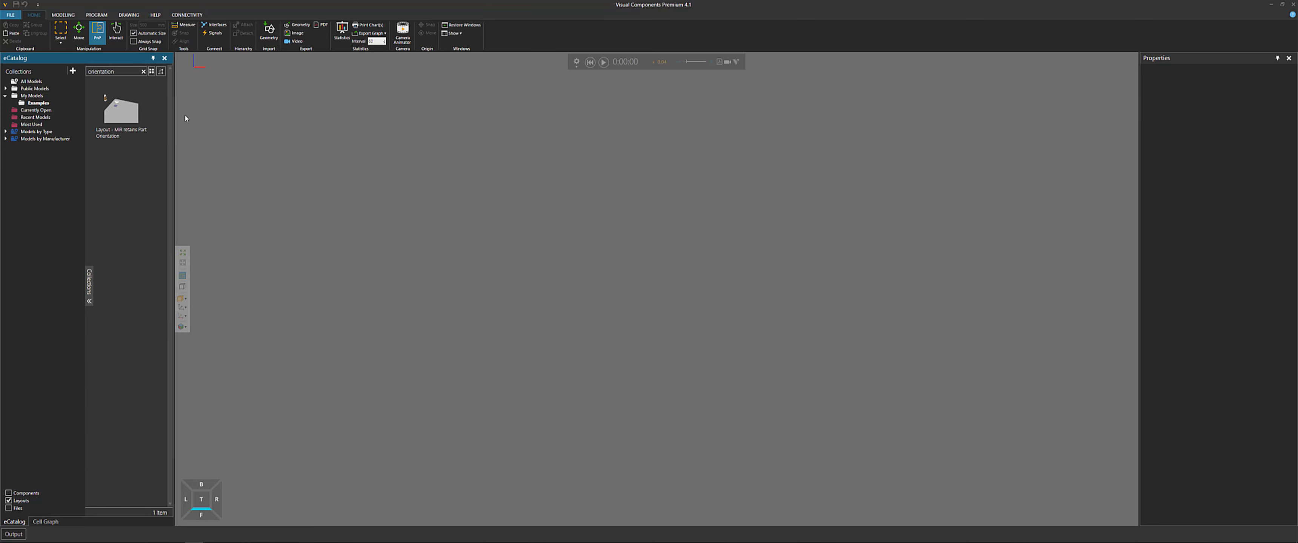
left_click_drag(514, 247, 514, 246)
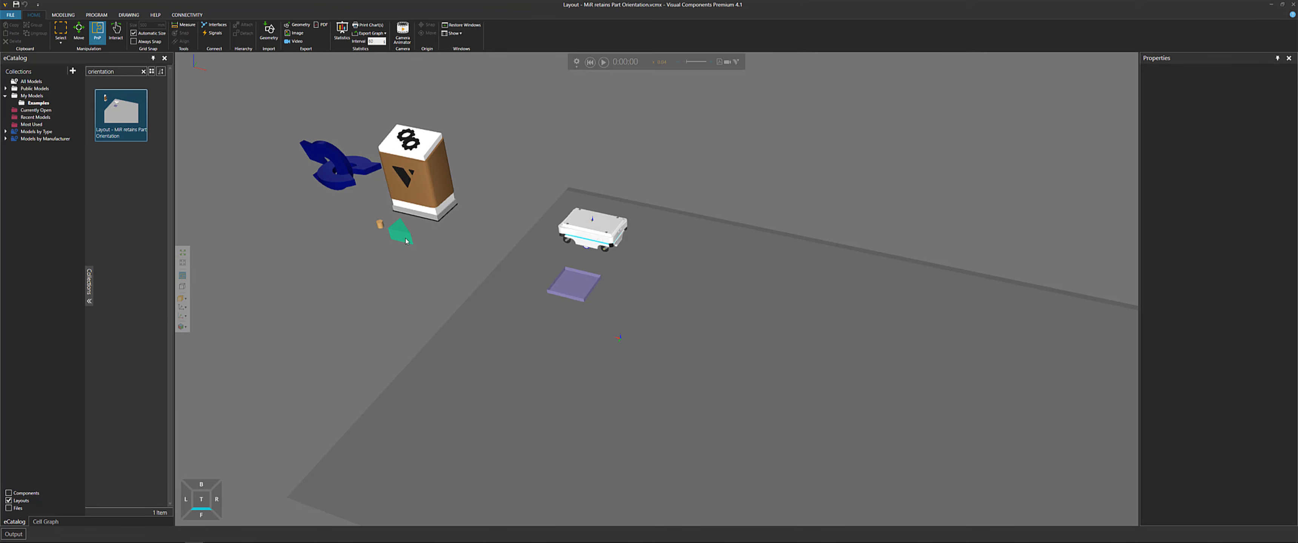
Select the triangular part beside the feeder and inspect its component properties
left_click(413, 240)
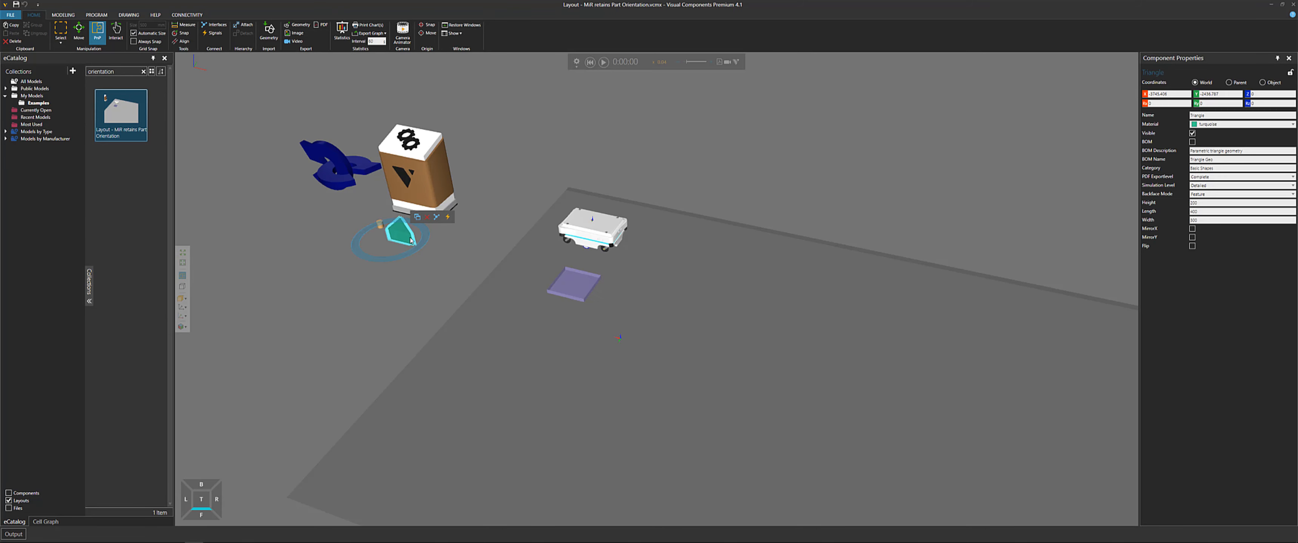
scroll(409, 241, "up", 3)
left_click(409, 242)
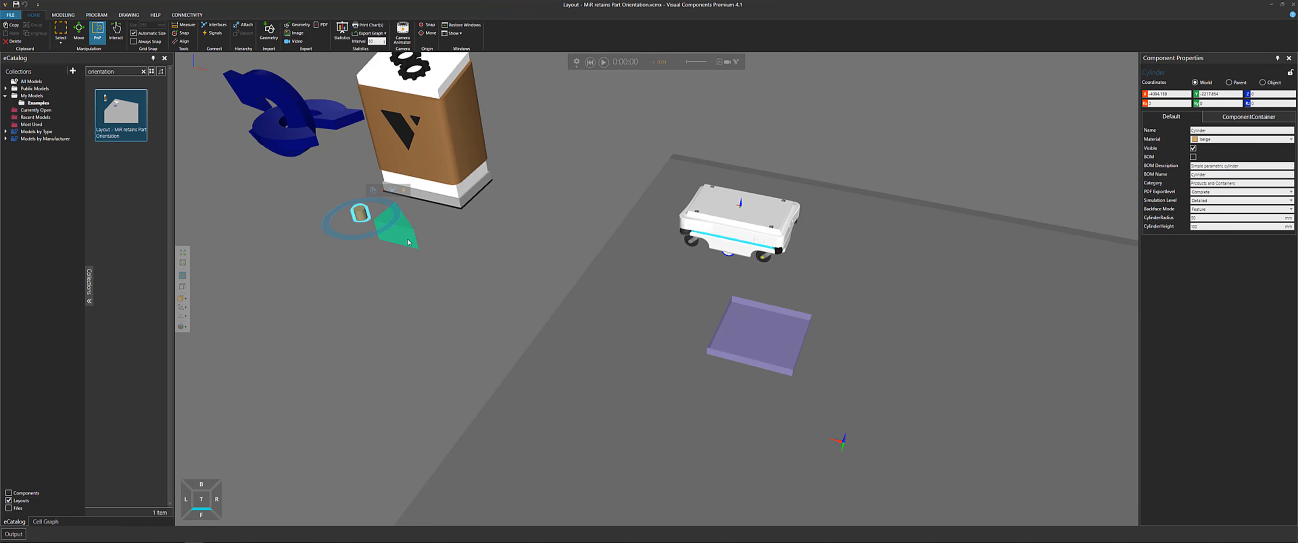
left_click(406, 239)
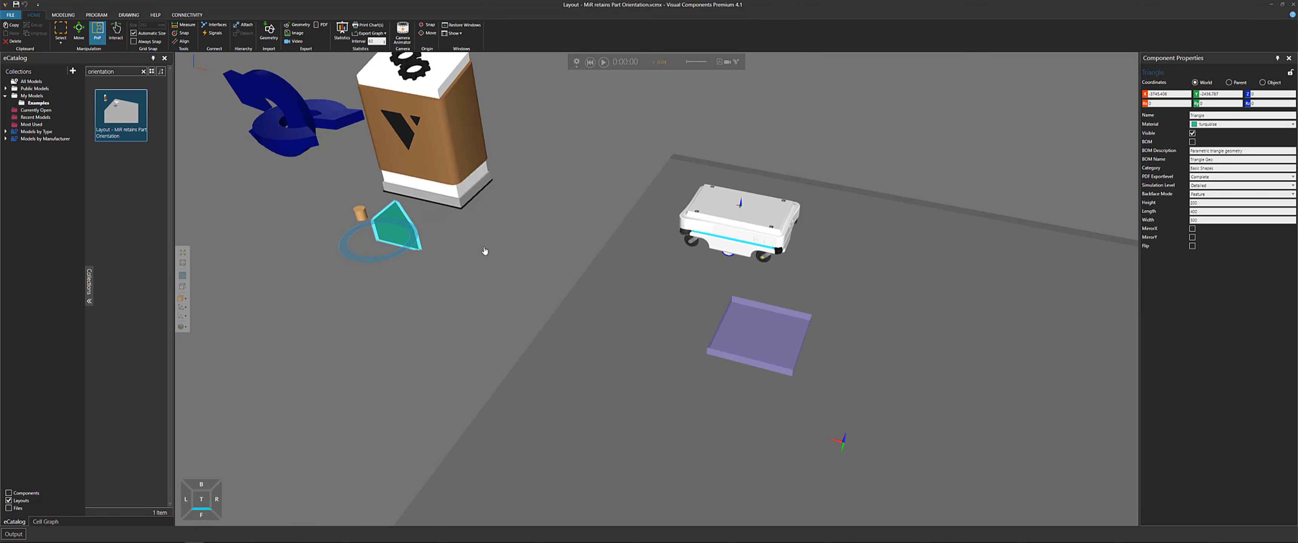
middle_click_drag(485, 251, 385, 223)
Run the simulation and select the triangular part once it rests on the MiR's tray
left_click(604, 62)
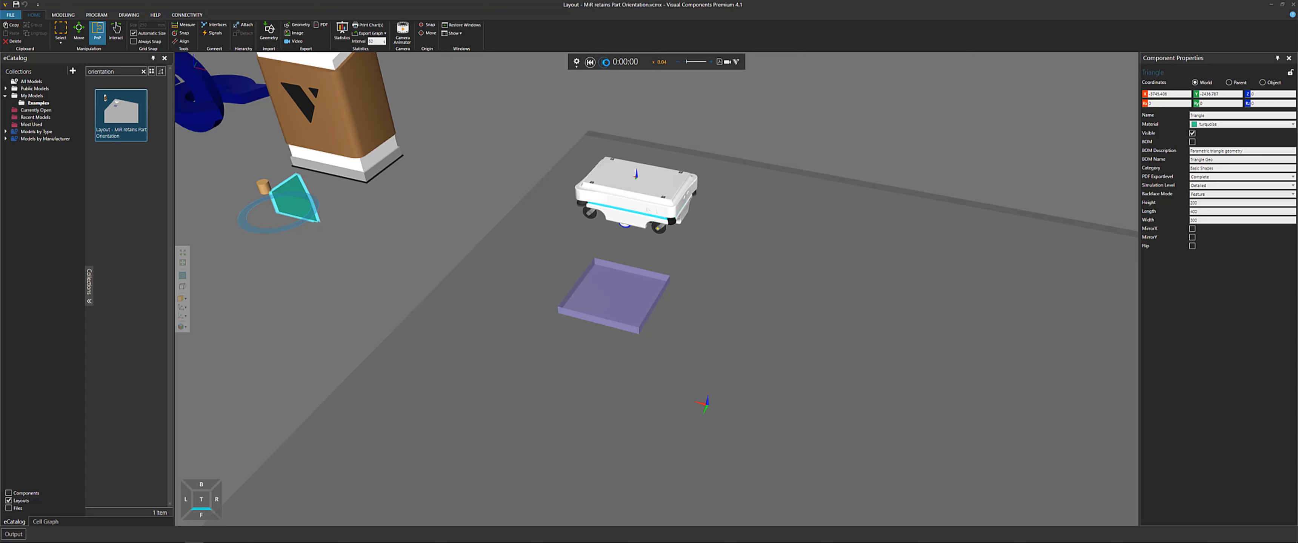
left_click(646, 291)
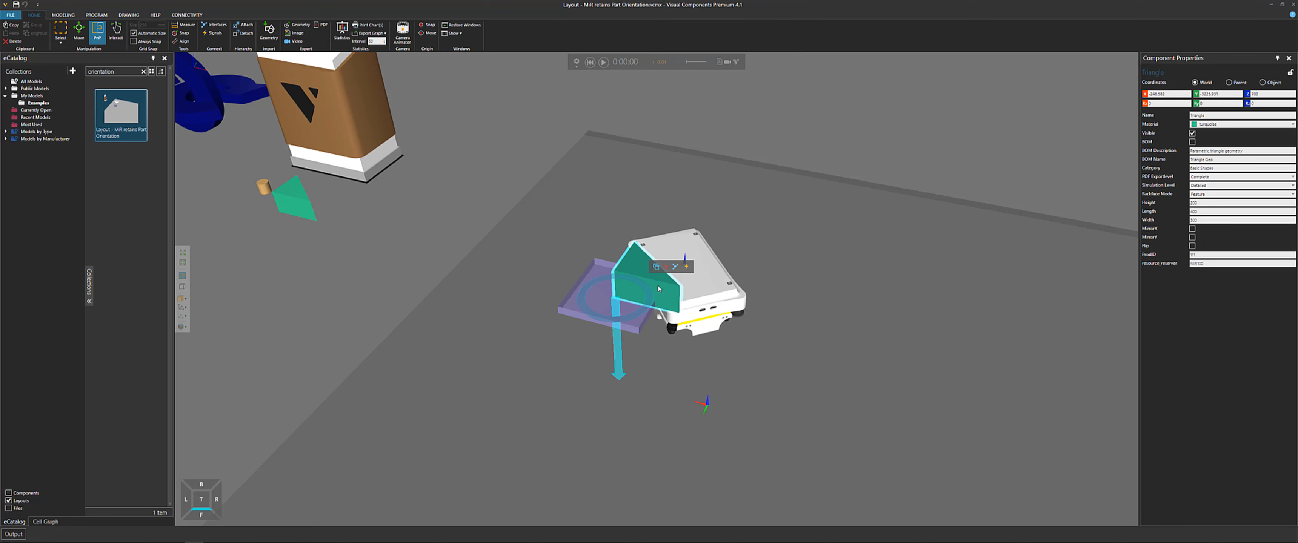
right_click_drag(647, 291, 628, 291)
scroll(629, 292, "up", 3)
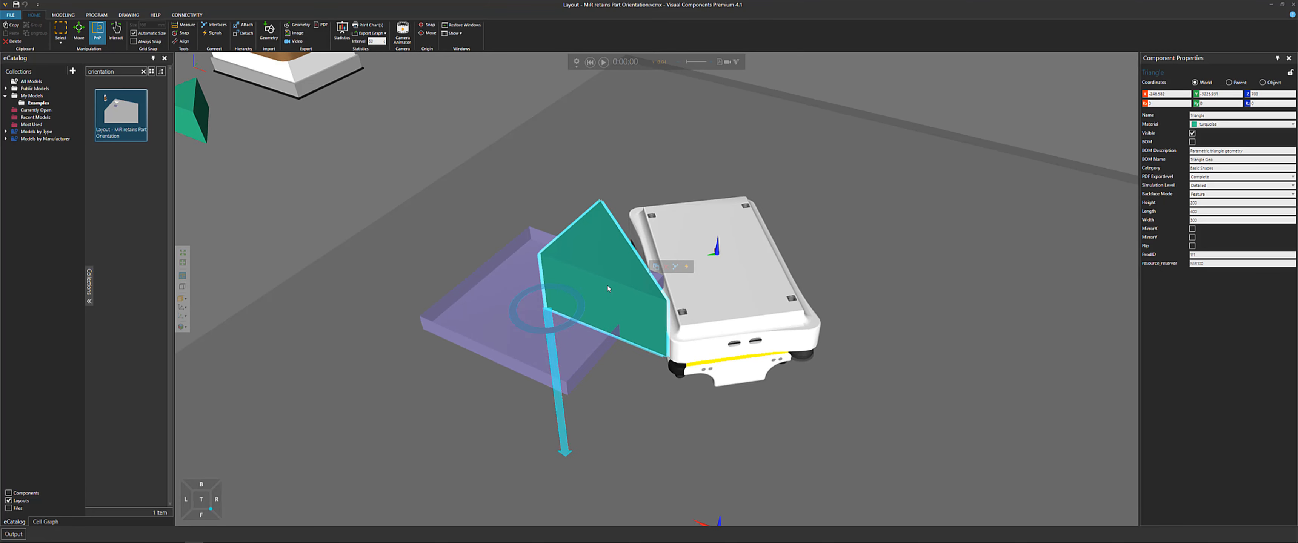
Activate the Move manipulator on the part and switch its coordinates to Object to show its orientation frame
left_click(78, 30)
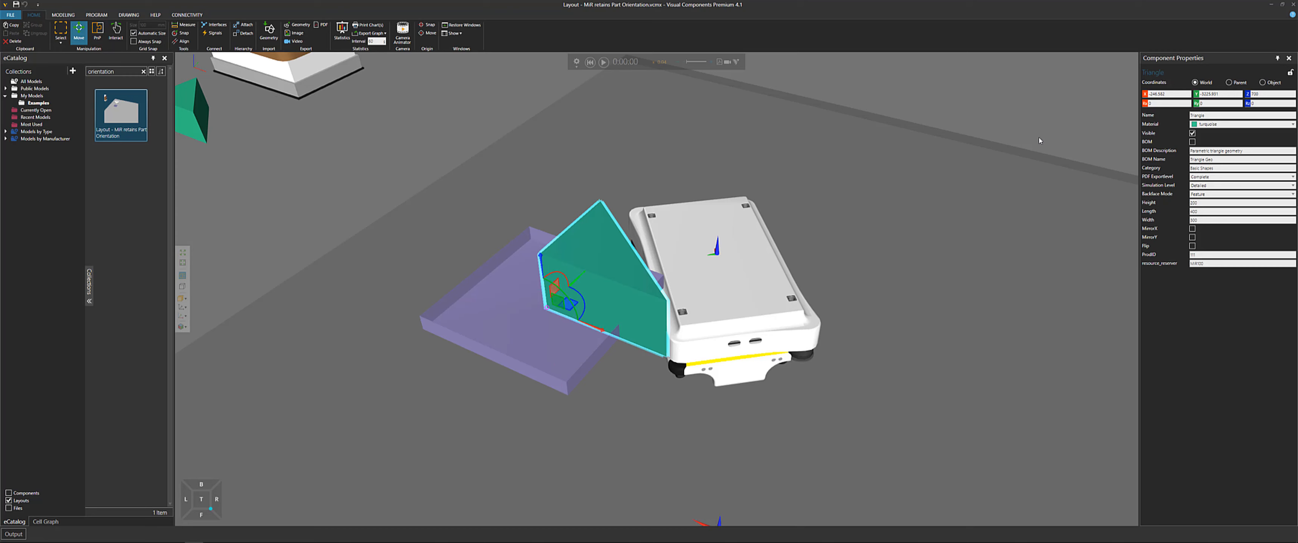
left_click(1262, 82)
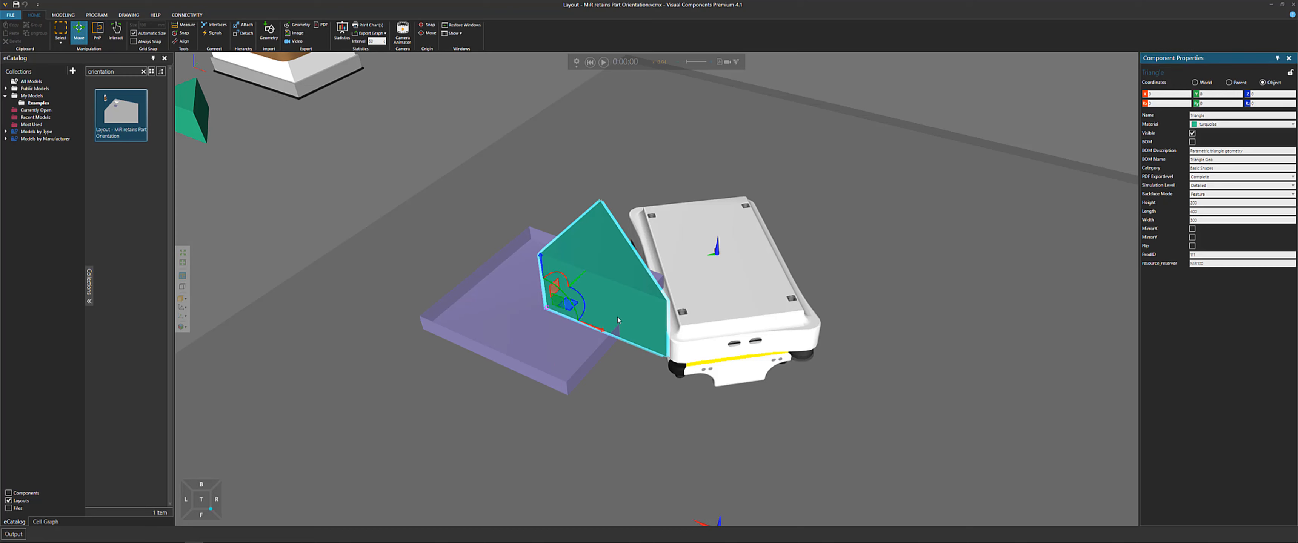
scroll(618, 320, "up", 2)
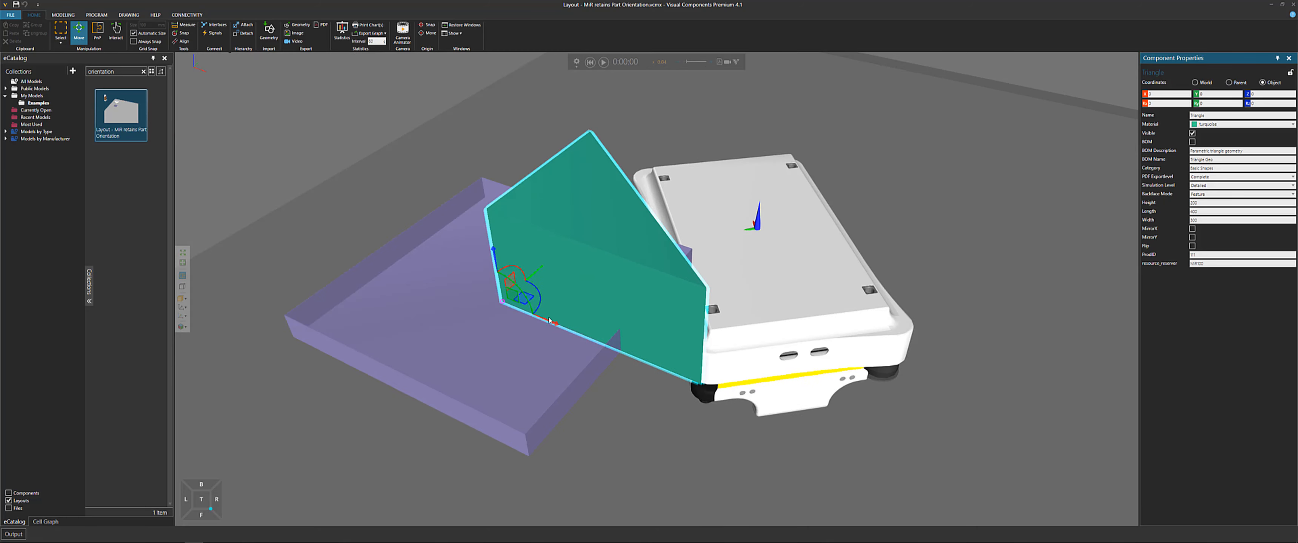
scroll(515, 264, "down", 2)
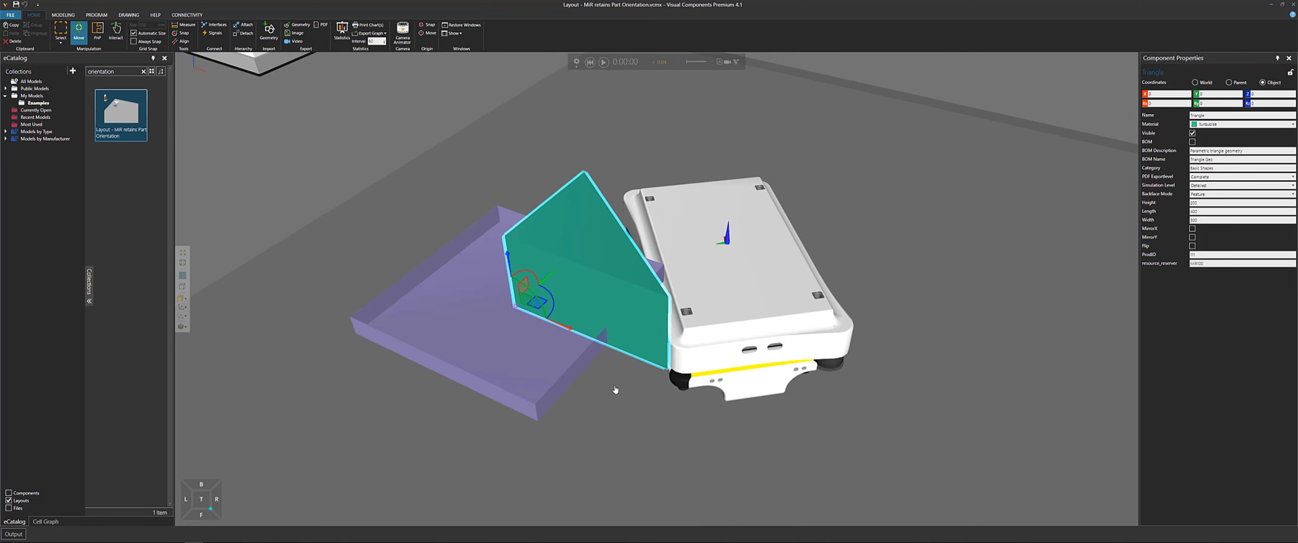
middle_click_drag(614, 388, 590, 364)
scroll(572, 288, "down", 2)
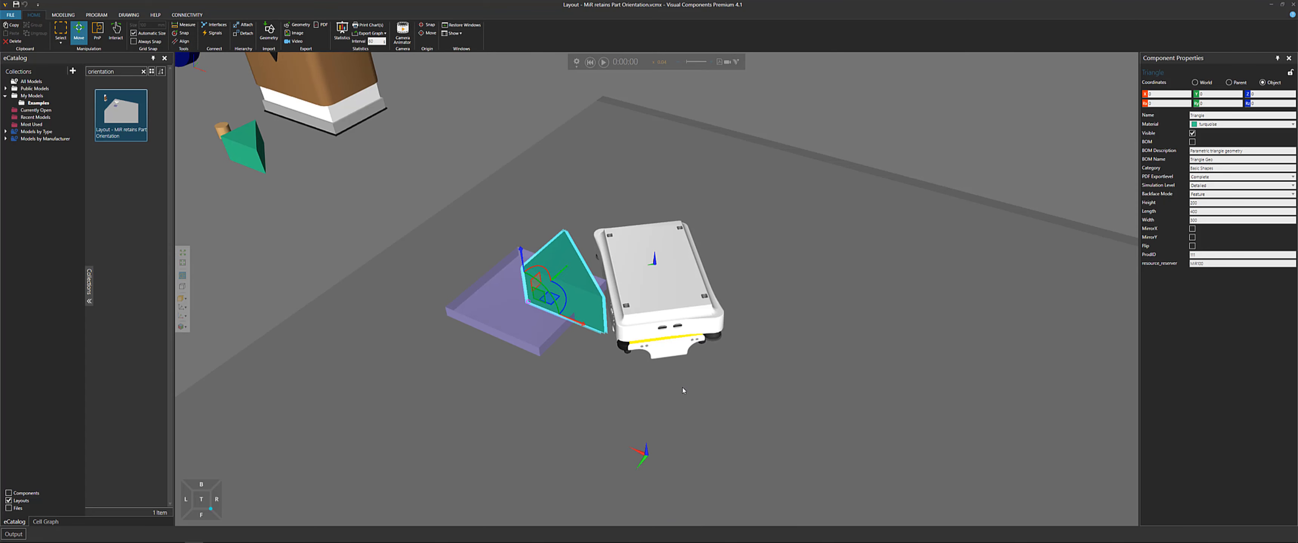
Pause and resume the simulation to watch the MiR carry the part while keeping its orientation
left_click(603, 62)
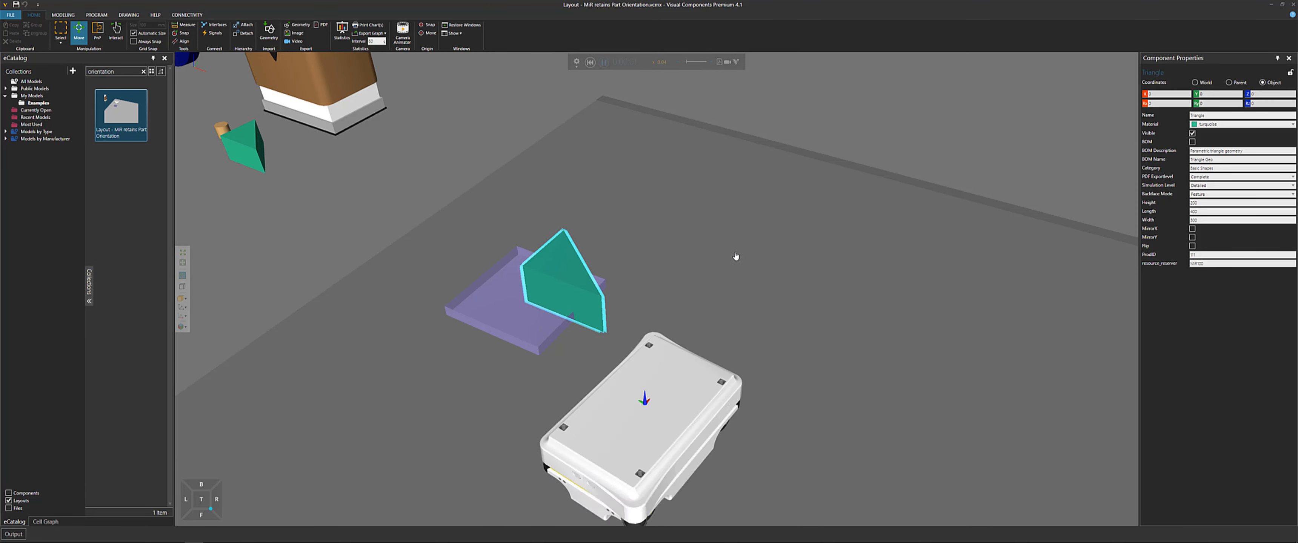
left_click(603, 62)
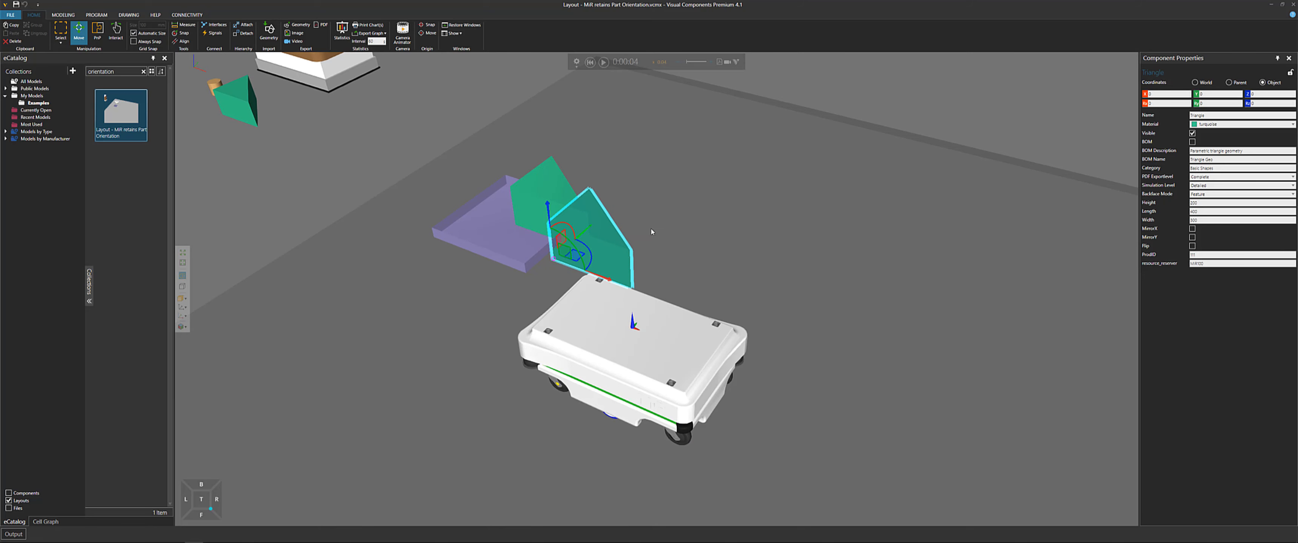
scroll(661, 266, "up", 3)
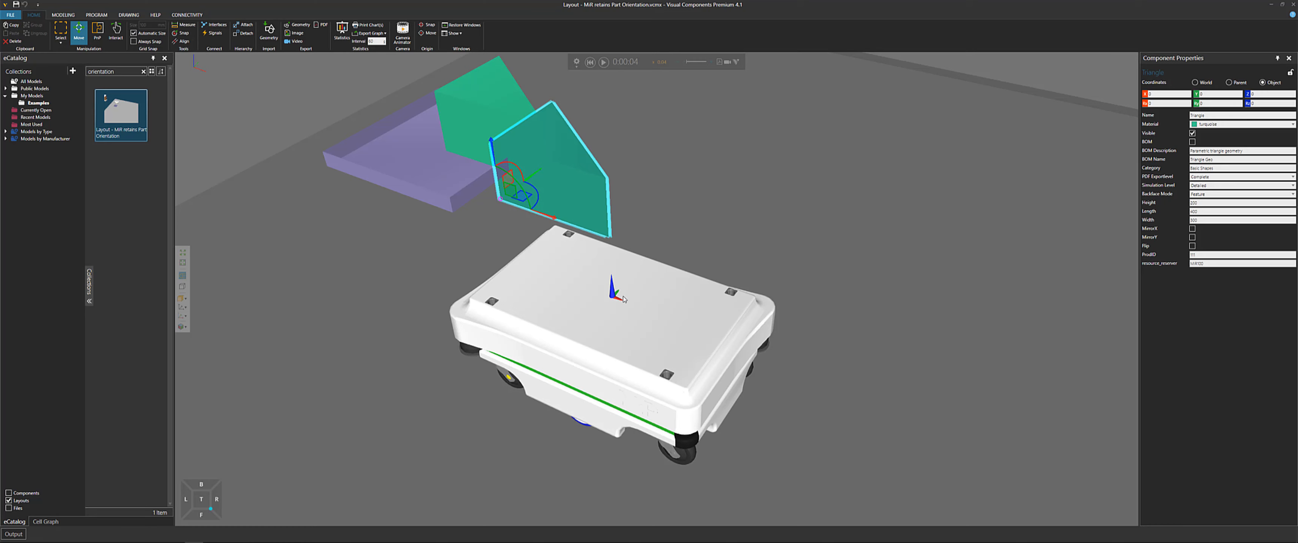
Resume the simulation and follow the MiR as it delivers the triangular part onto the tray, then pause it
left_click(604, 62)
scroll(707, 190, "down", 1)
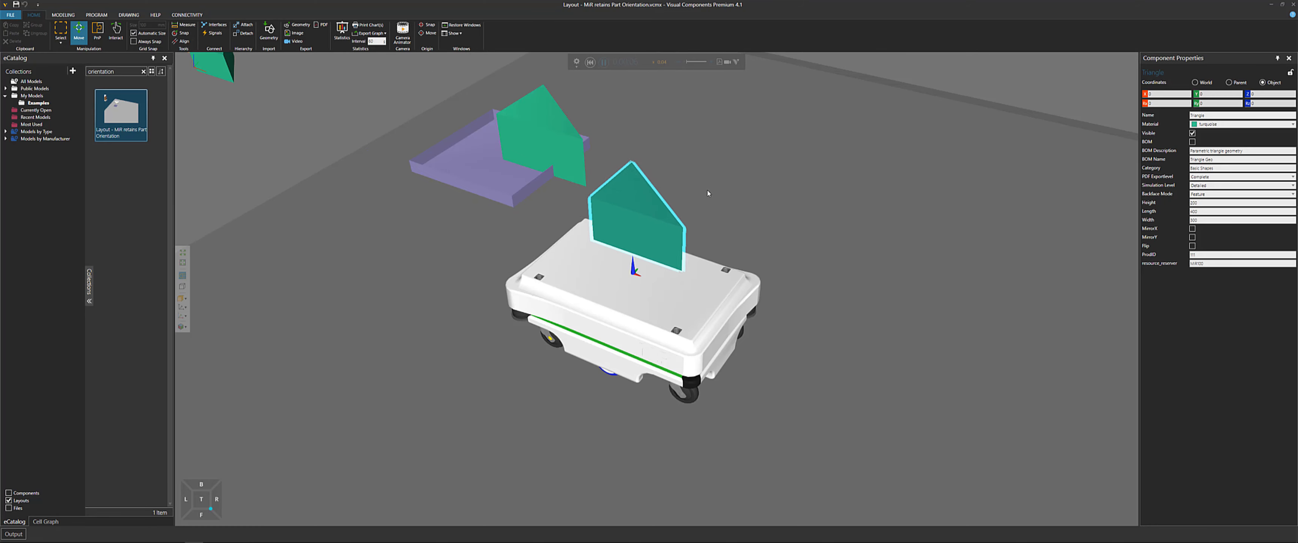
scroll(799, 261, "down", 2)
middle_click_drag(907, 286, 424, 154)
scroll(637, 205, "down", 1)
middle_click_drag(902, 272, 739, 206)
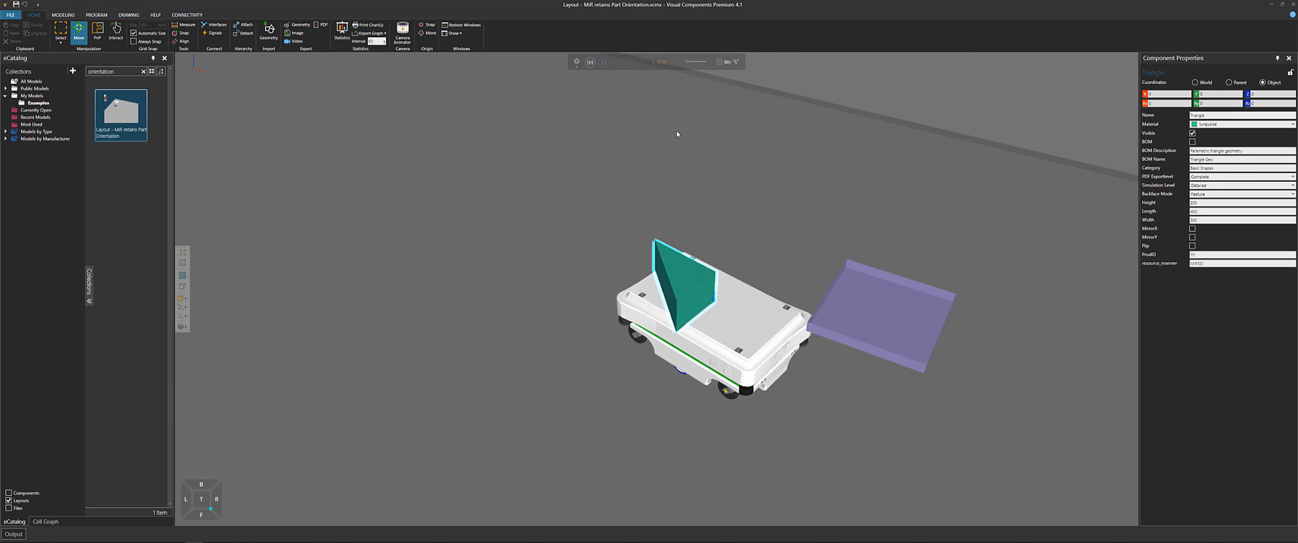
left_click(605, 64)
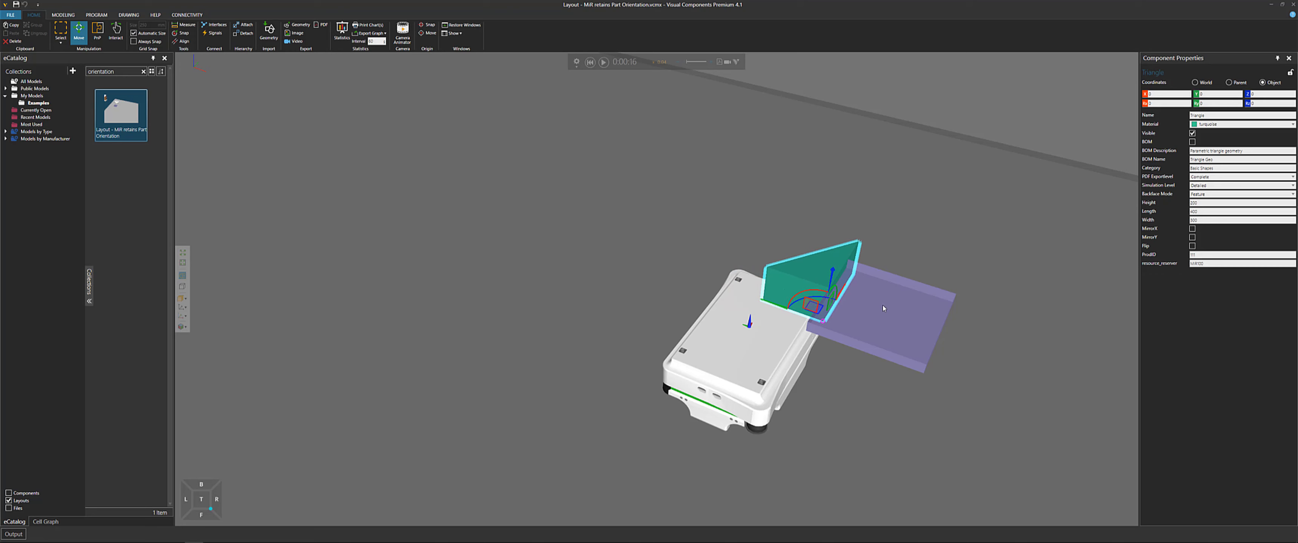
Select the tray's Works Process component to inspect its properties, then resume the simulation and zoom toward the tray
left_click(903, 341)
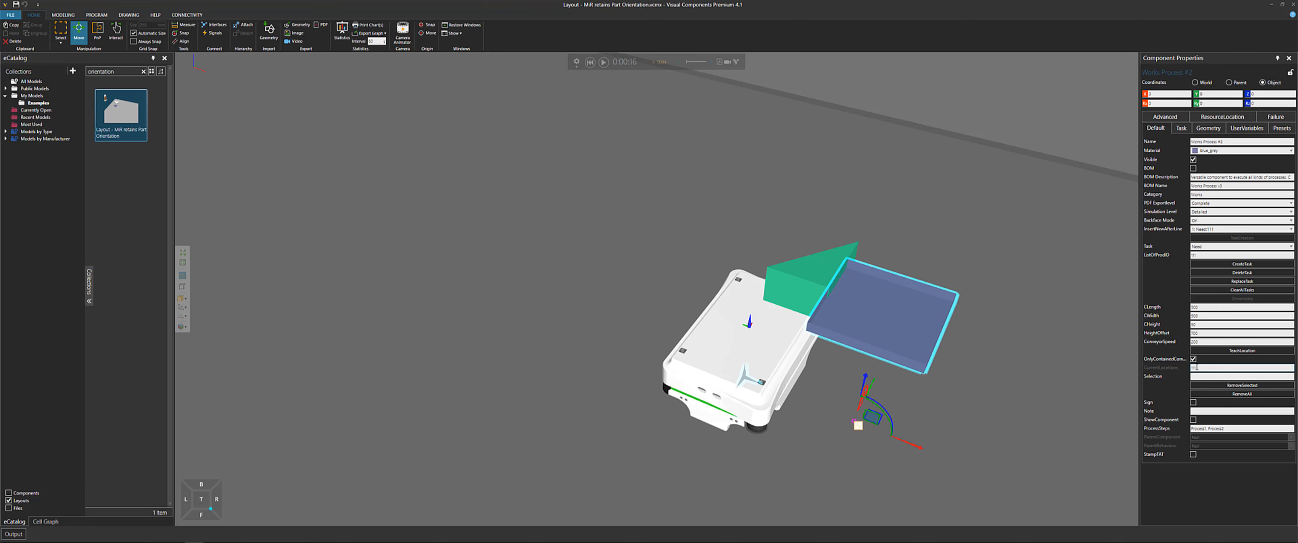
left_click(1200, 368)
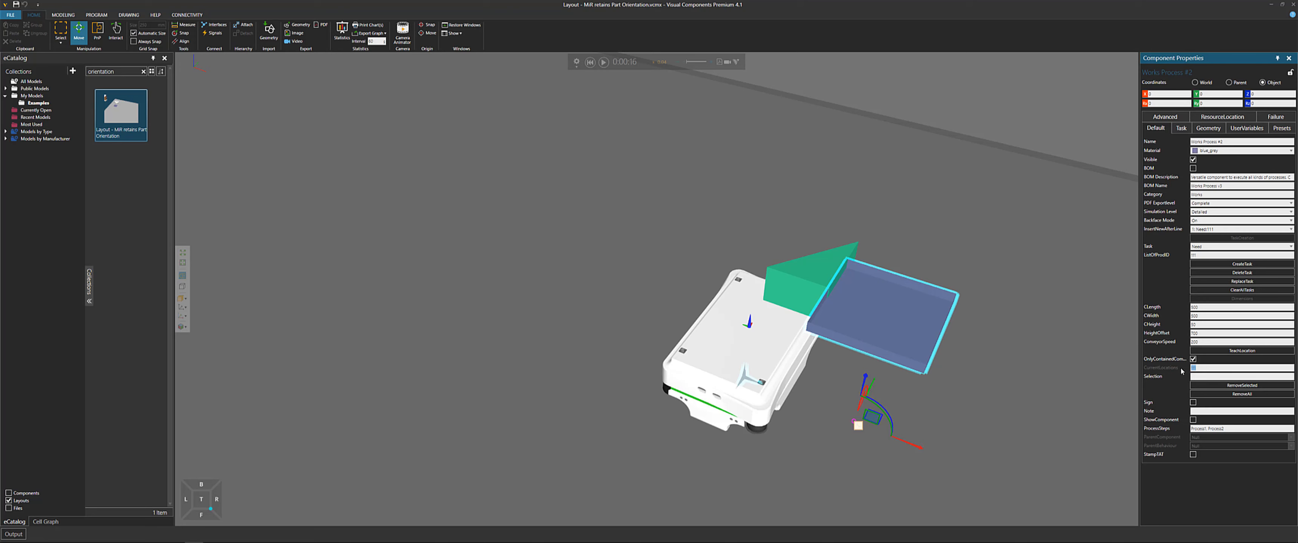
left_click(603, 62)
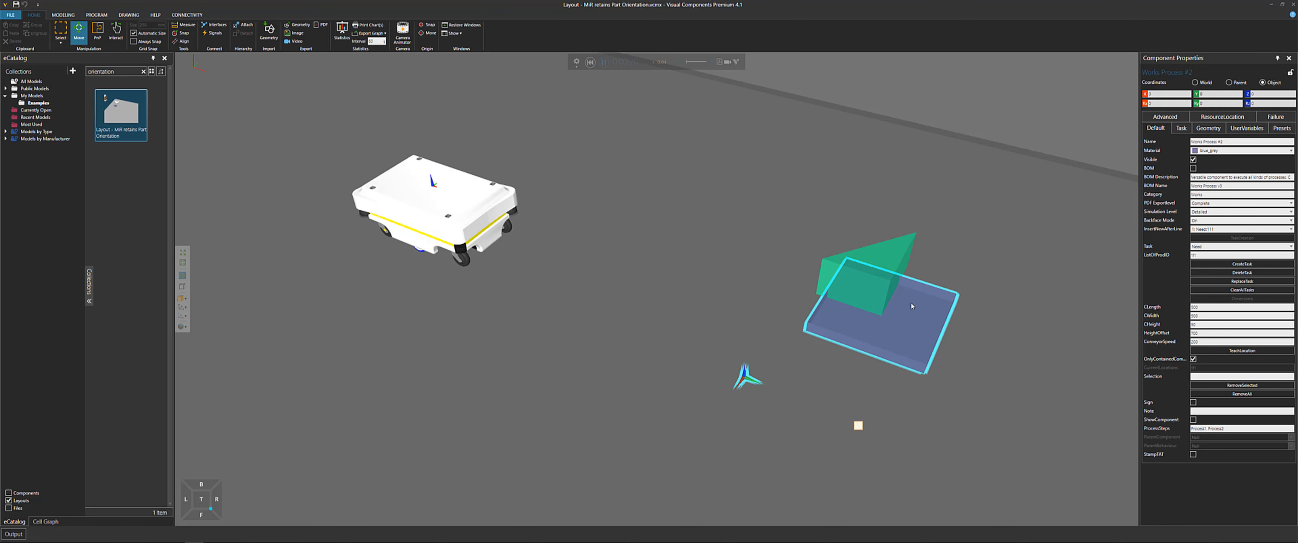
scroll(885, 311, "up", 3)
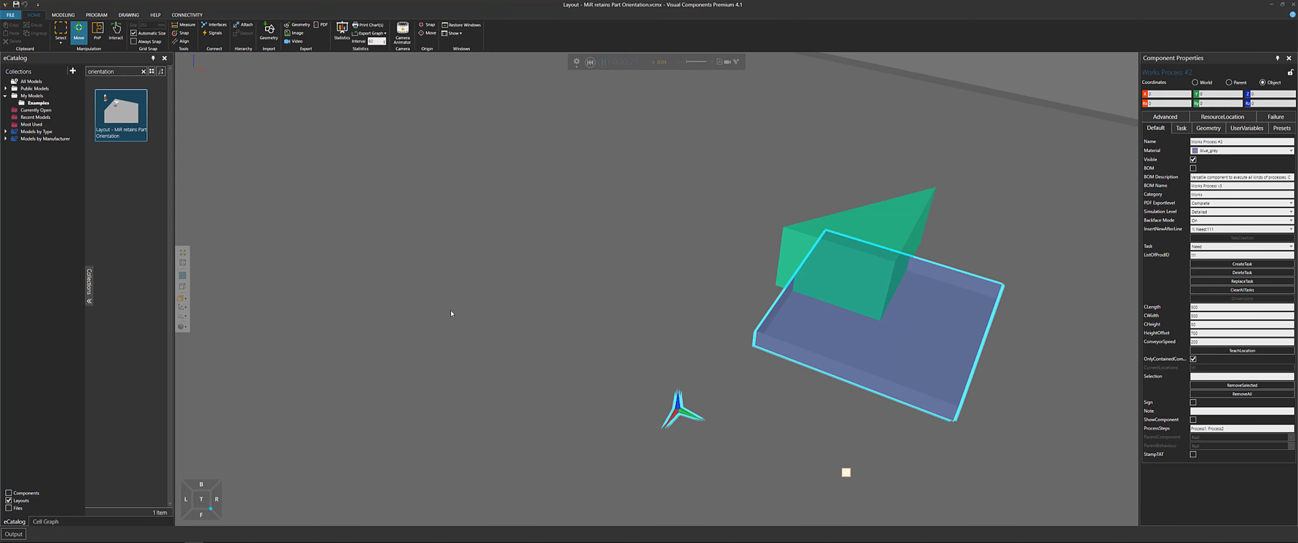
scroll(883, 349, "up", 3)
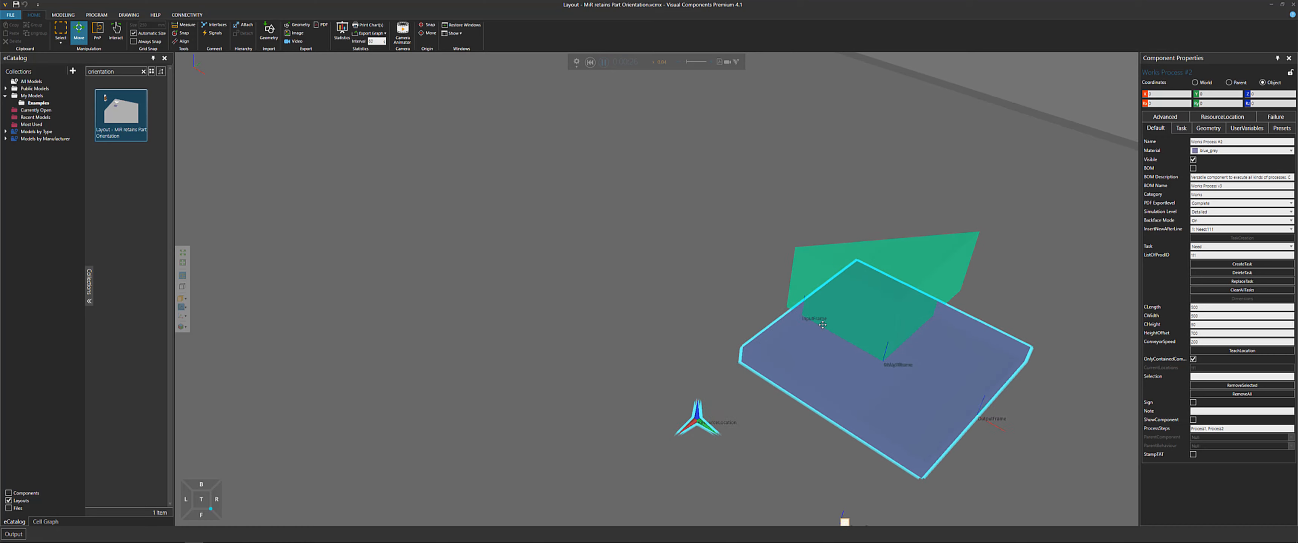
Select the triangular part dropped on the tray and examine its orientation frame from several angles
left_click(892, 341)
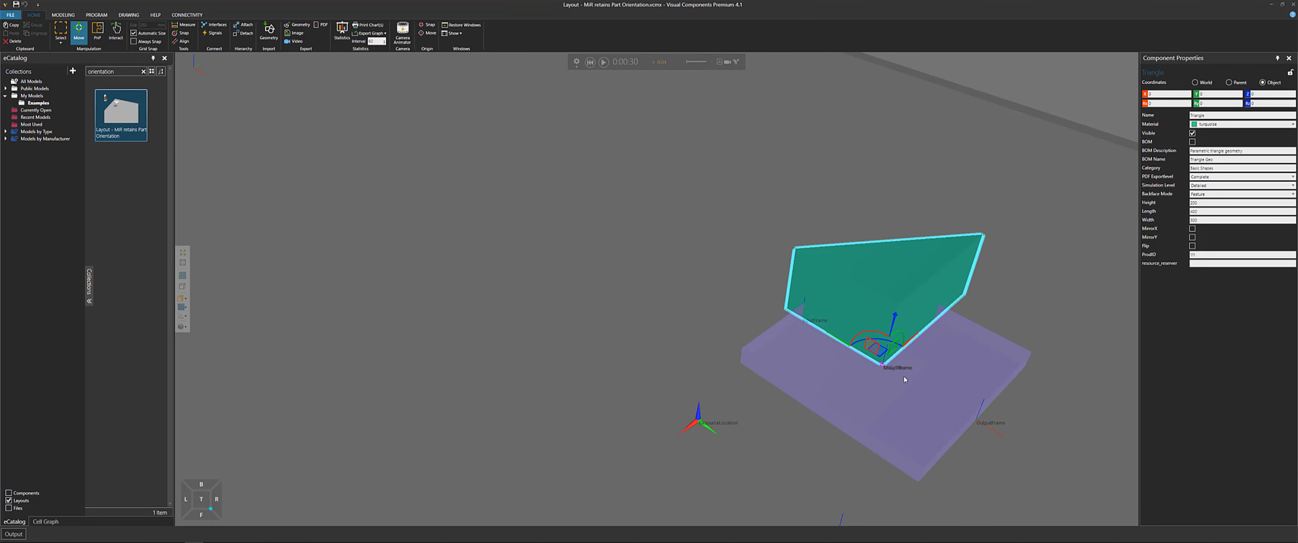
right_click_drag(907, 374, 863, 336)
scroll(857, 333, "down", 3)
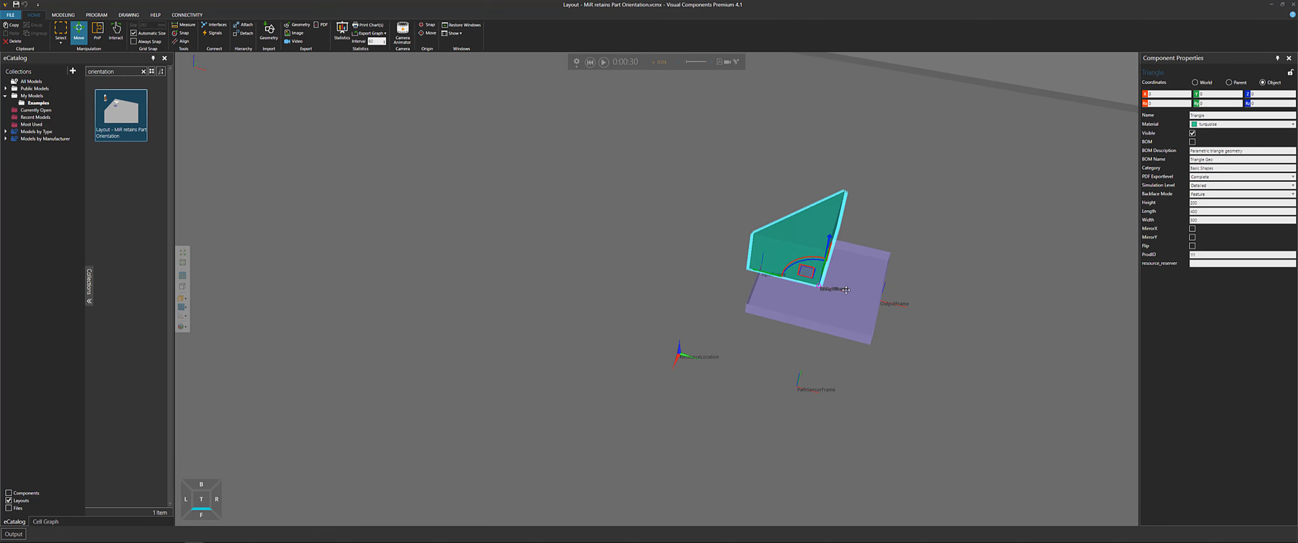
scroll(822, 269, "up", 5)
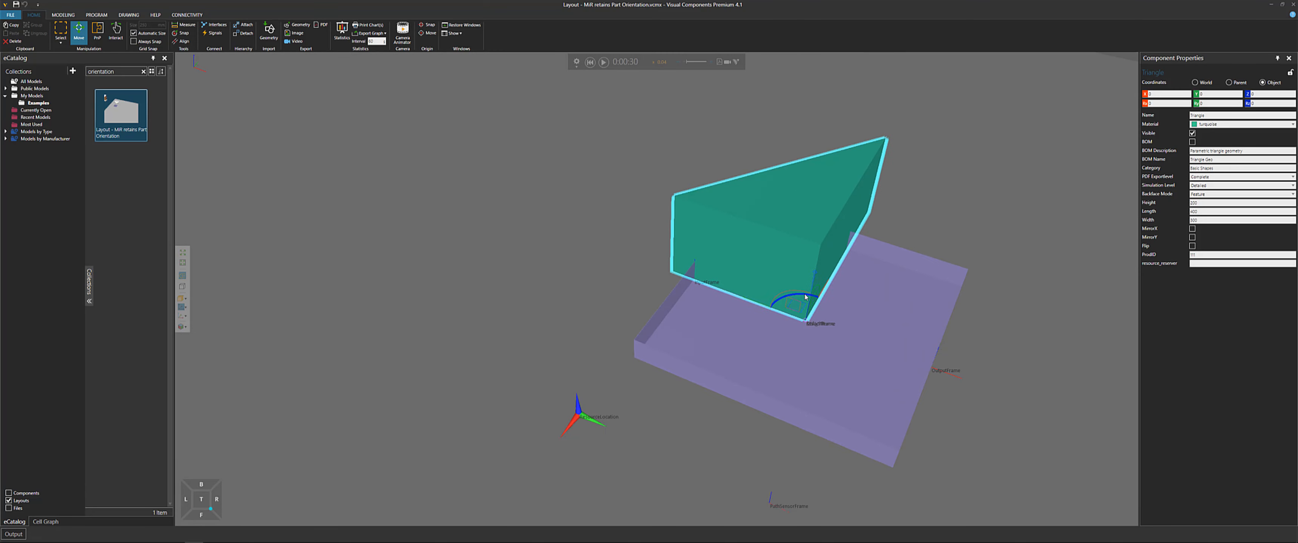
left_click_drag(805, 297, 848, 299)
left_click_drag(502, 438, 509, 483)
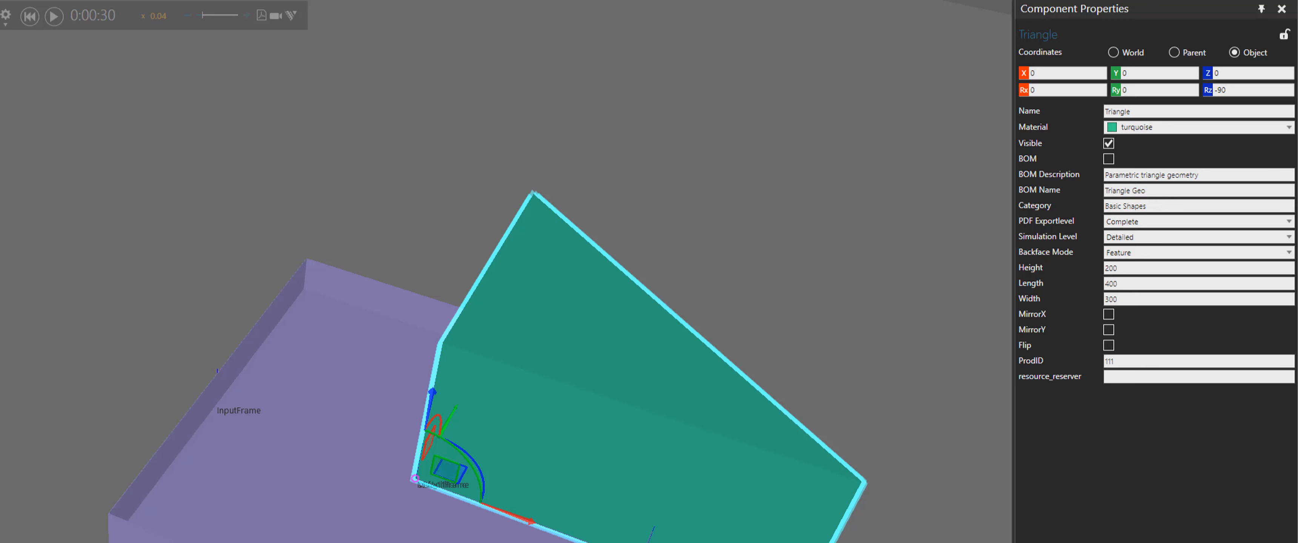
right_click_drag(588, 541, 427, 505)
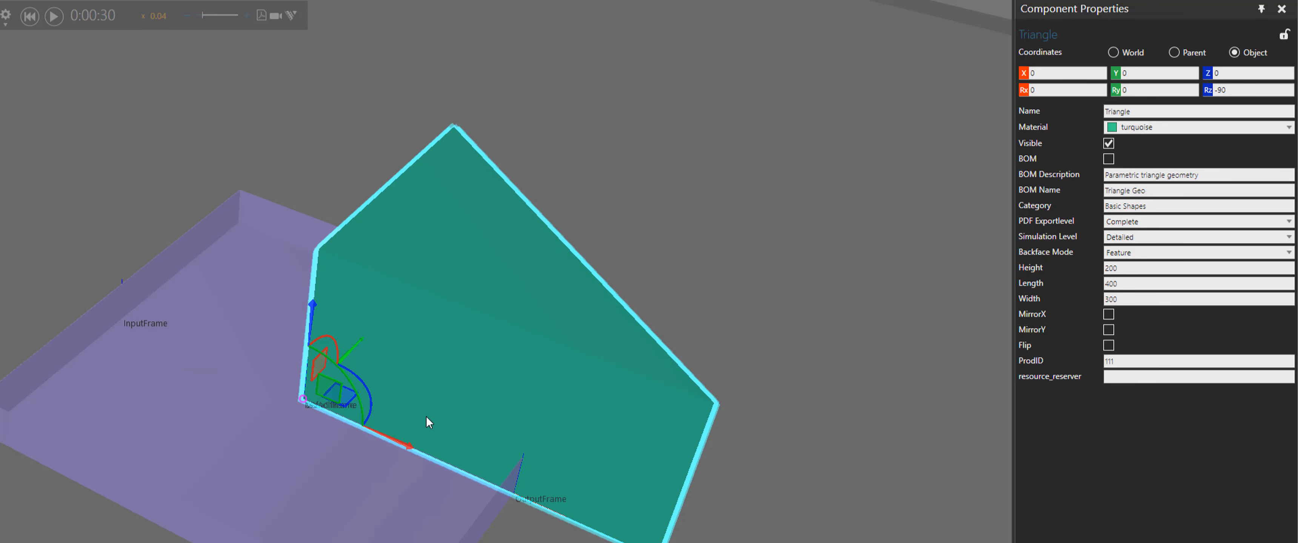
Select the Works Process tray and inspect its CurrentLocations property
left_click(356, 502)
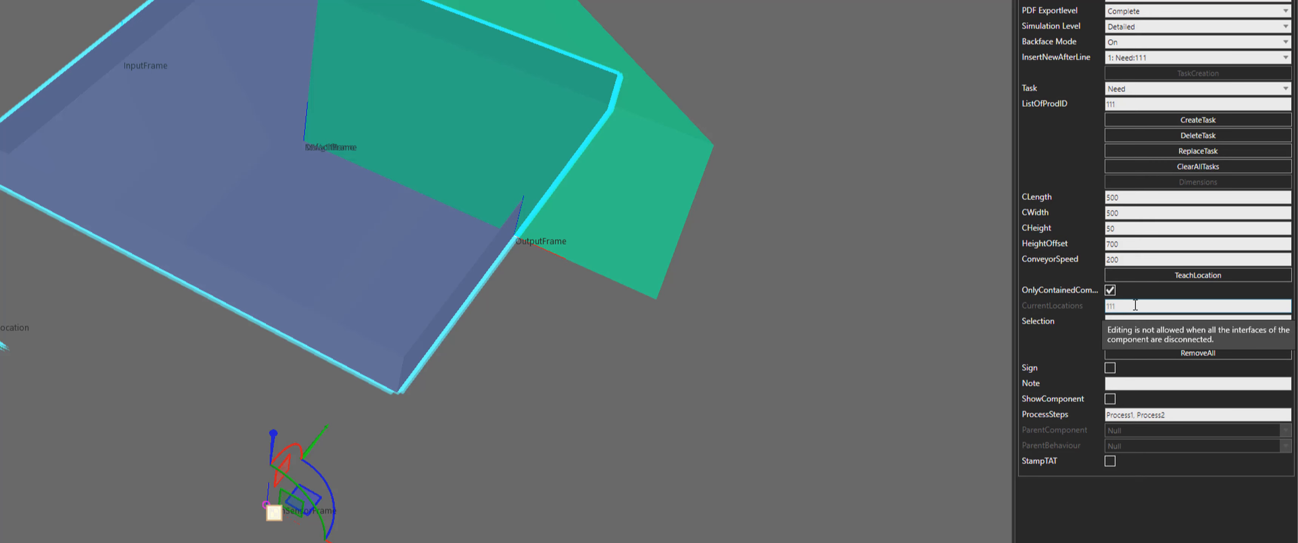
left_click_drag(1131, 306, 1090, 311)
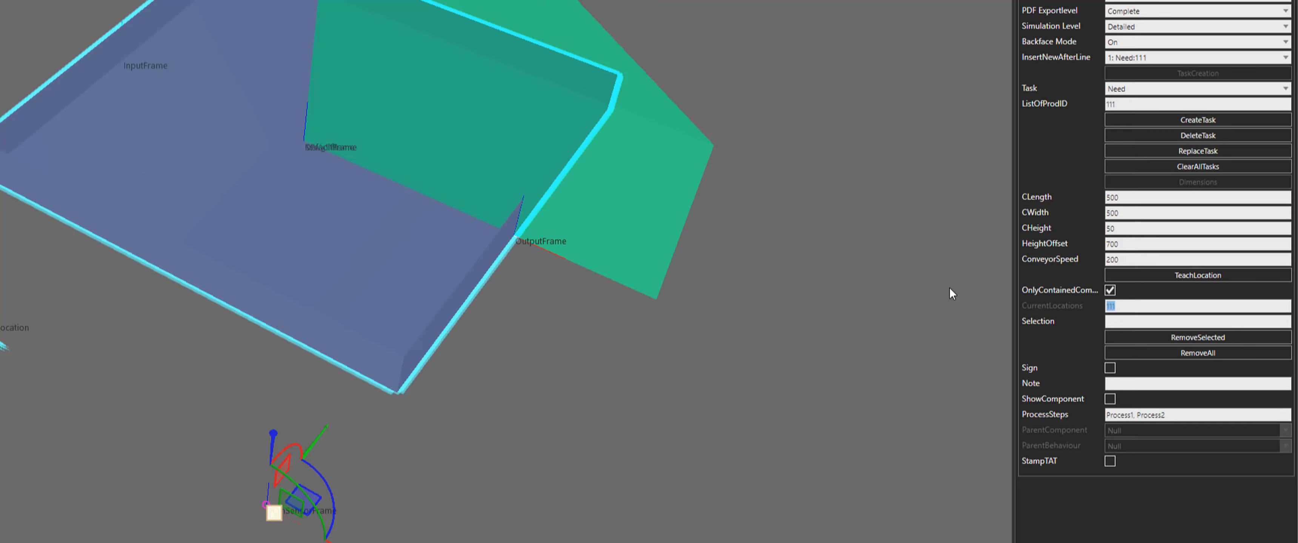
left_click(646, 194)
middle_click_drag(744, 253, 807, 237)
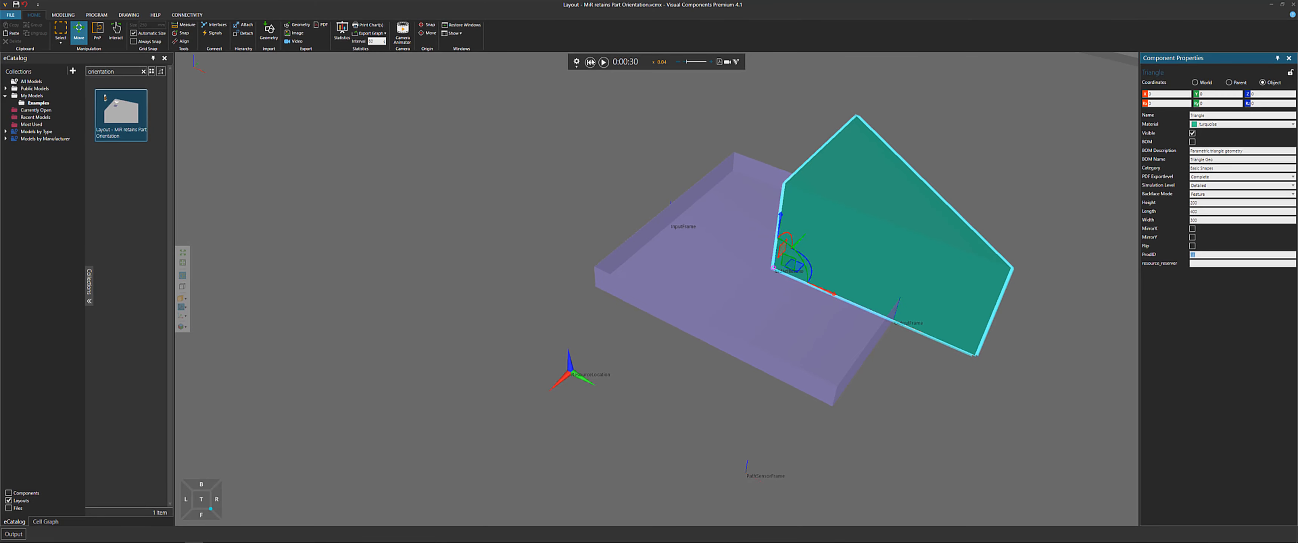
Reset and rerun the simulation at adjusted speed, watching the MiR bring the part to the tray
left_click(591, 62)
left_click(603, 62)
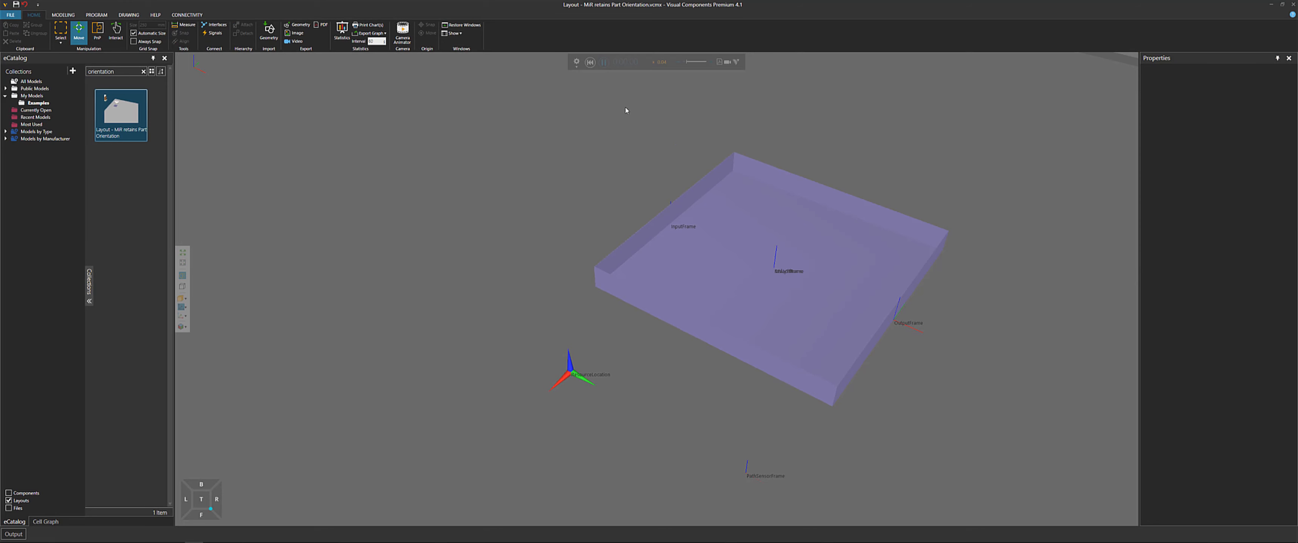
scroll(656, 81, "down", 3)
scroll(640, 96, "down", 2)
middle_click_drag(623, 109, 646, 154)
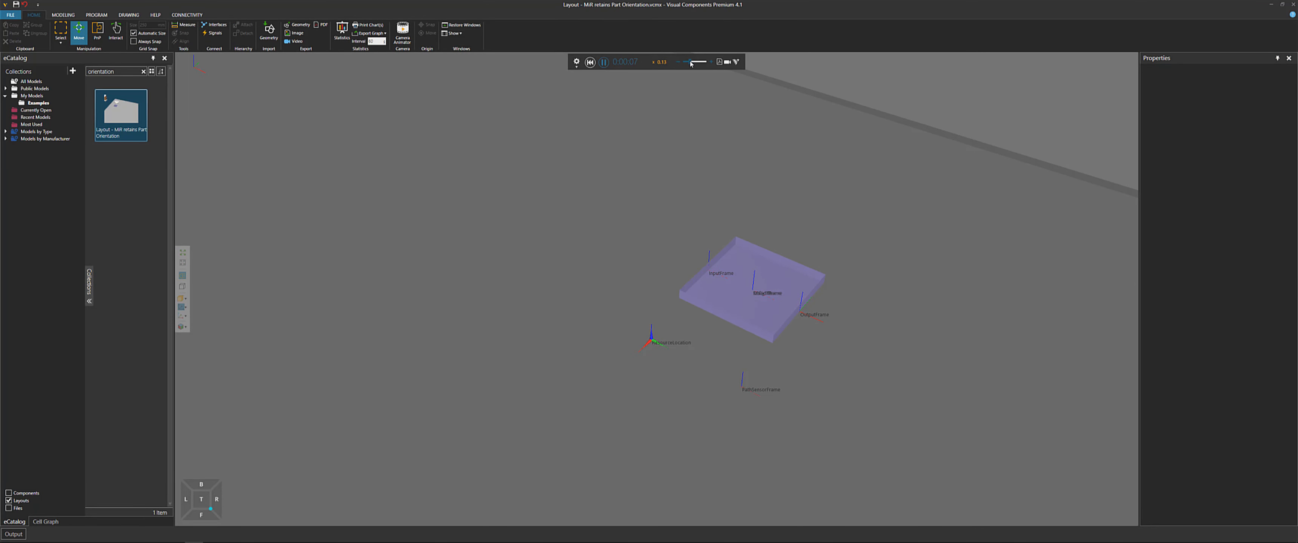
left_click_drag(691, 64, 687, 64)
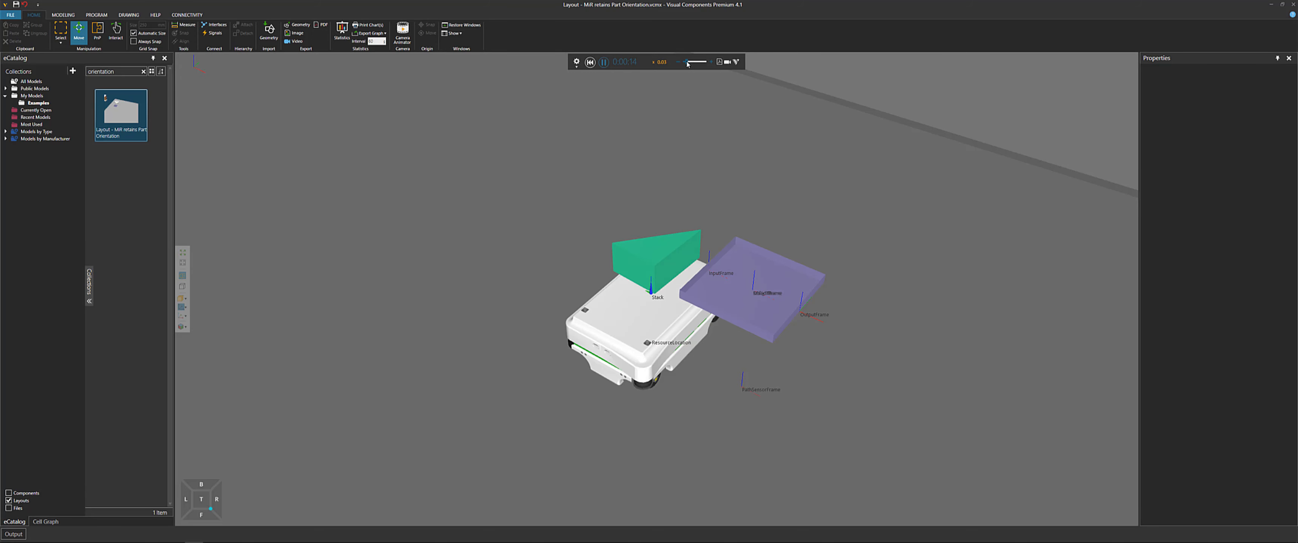
scroll(747, 267, "up", 2)
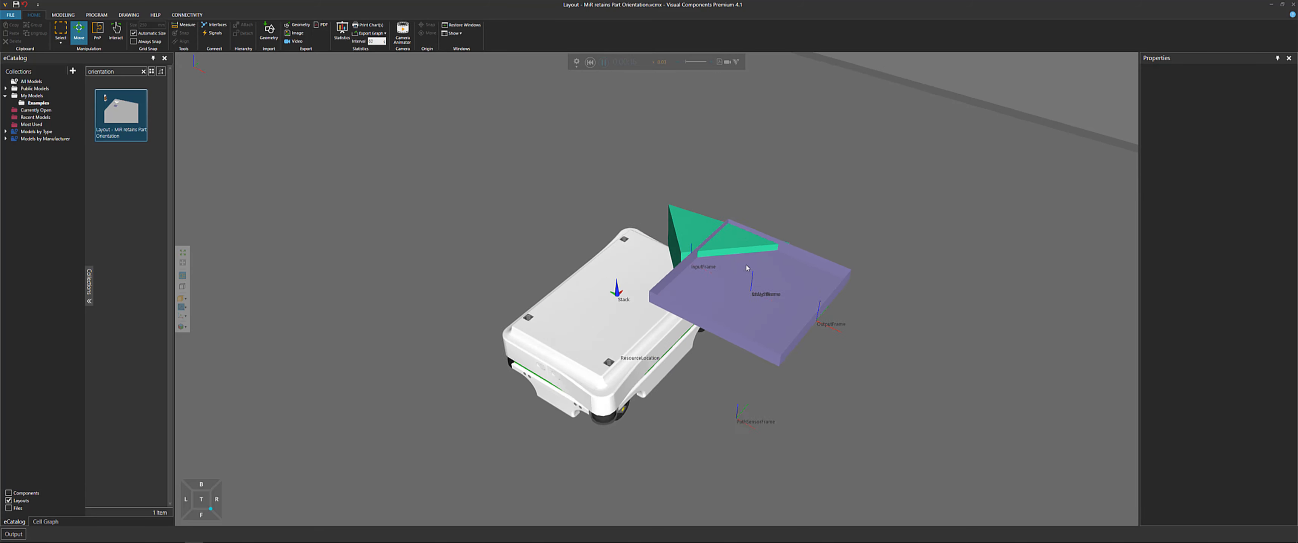
scroll(747, 267, "up", 1)
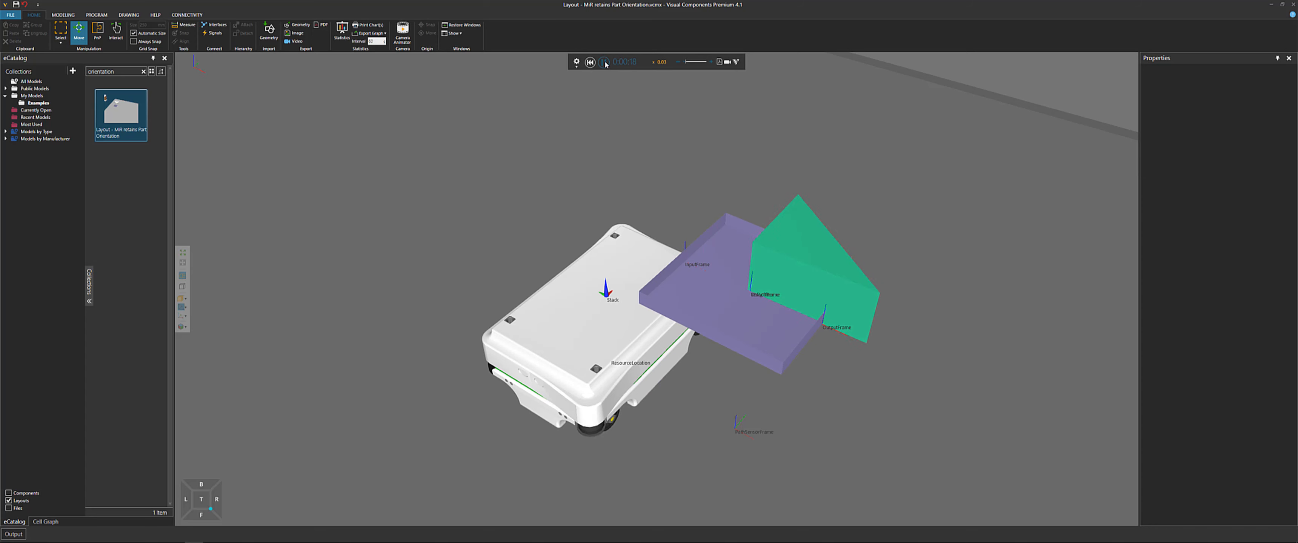
scroll(655, 197, "down", 2)
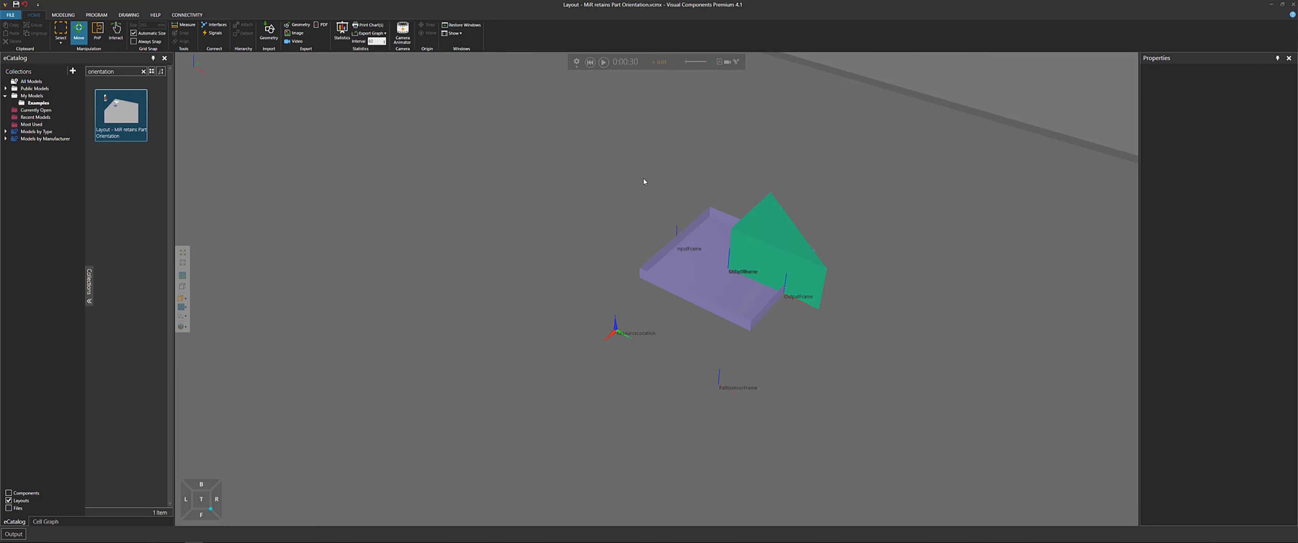
Reset the simulation and select the Works Process tray component
left_click(691, 284)
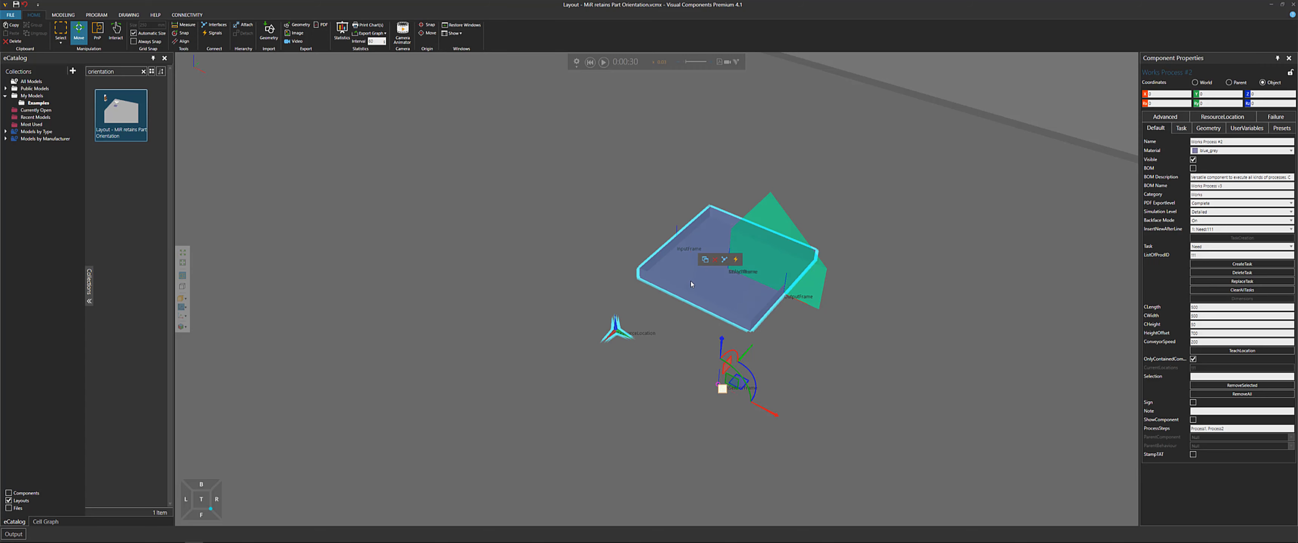
scroll(752, 375, "up", 5)
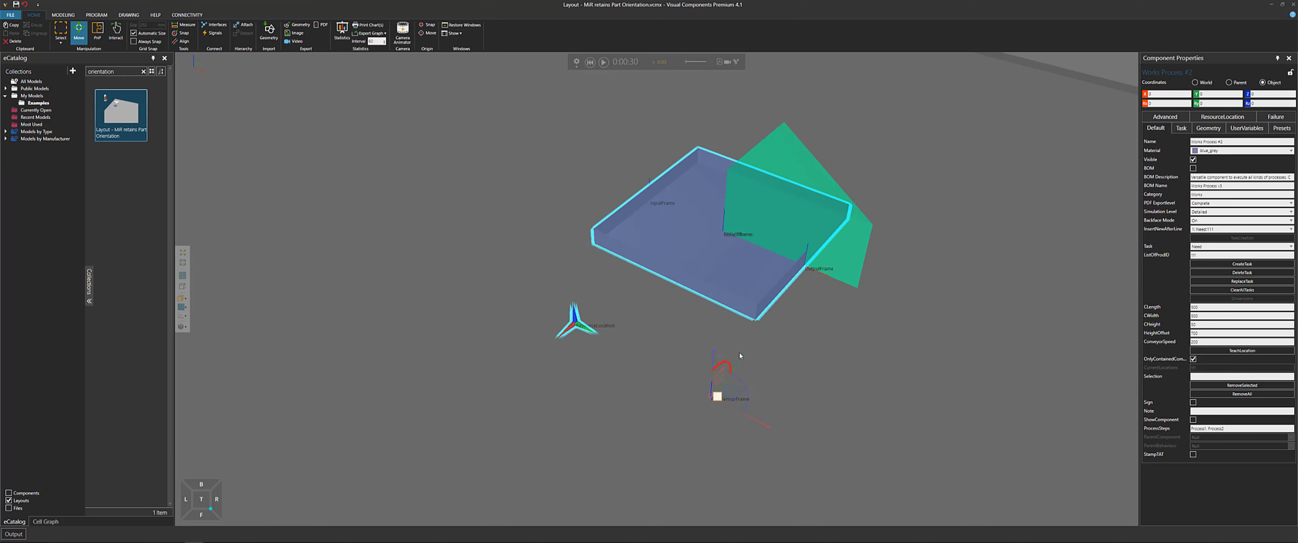
scroll(752, 375, "down", 3)
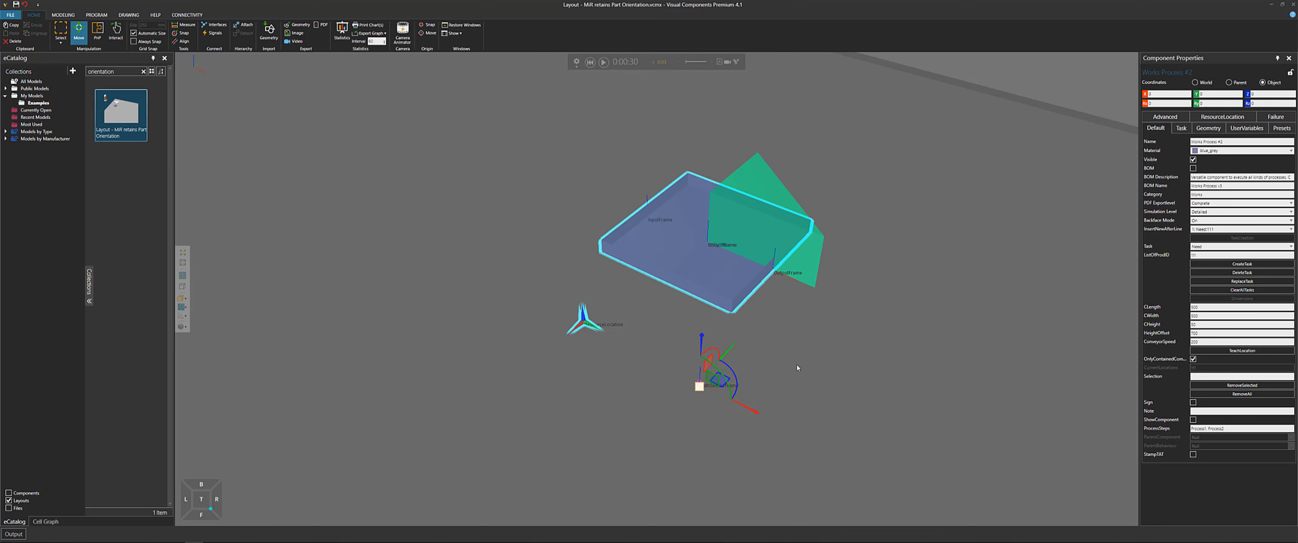
left_click(794, 260)
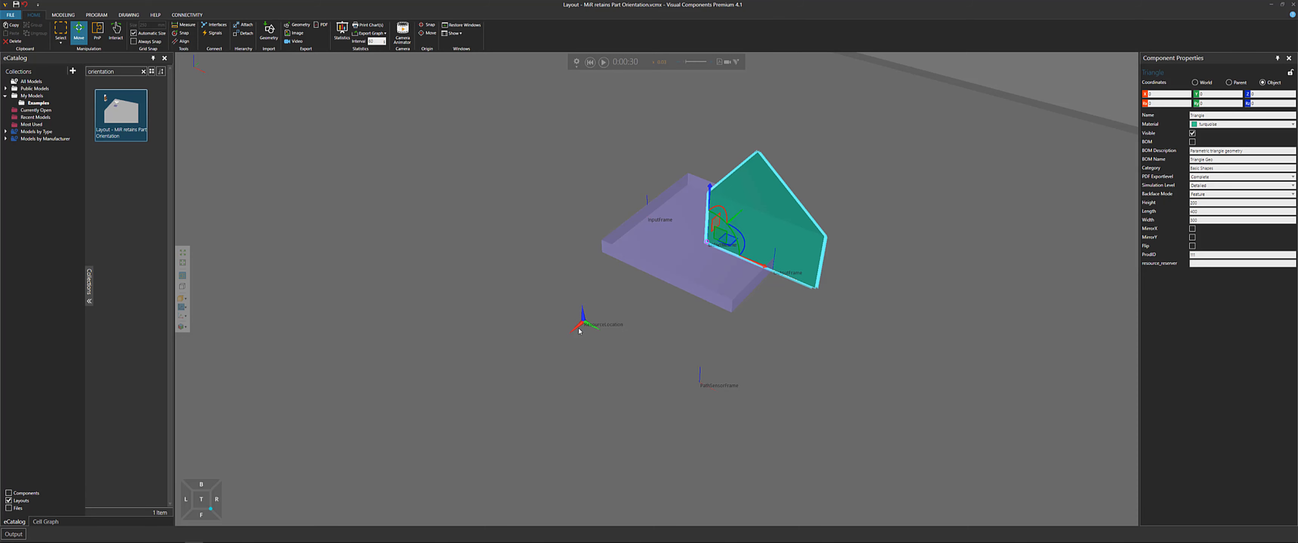
left_click(590, 62)
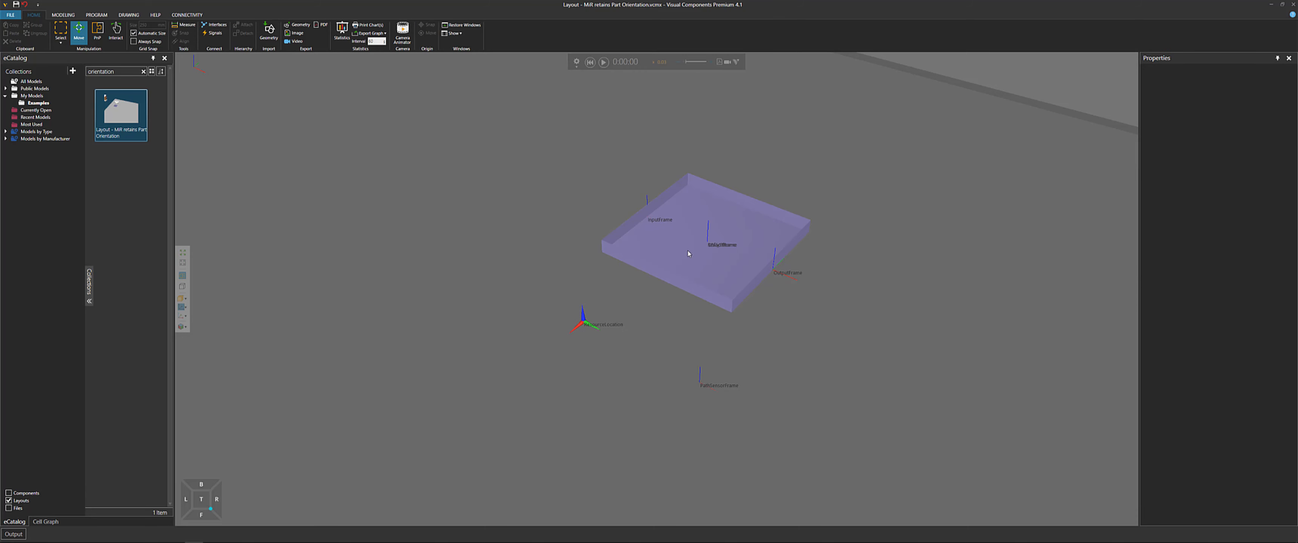
left_click(718, 261)
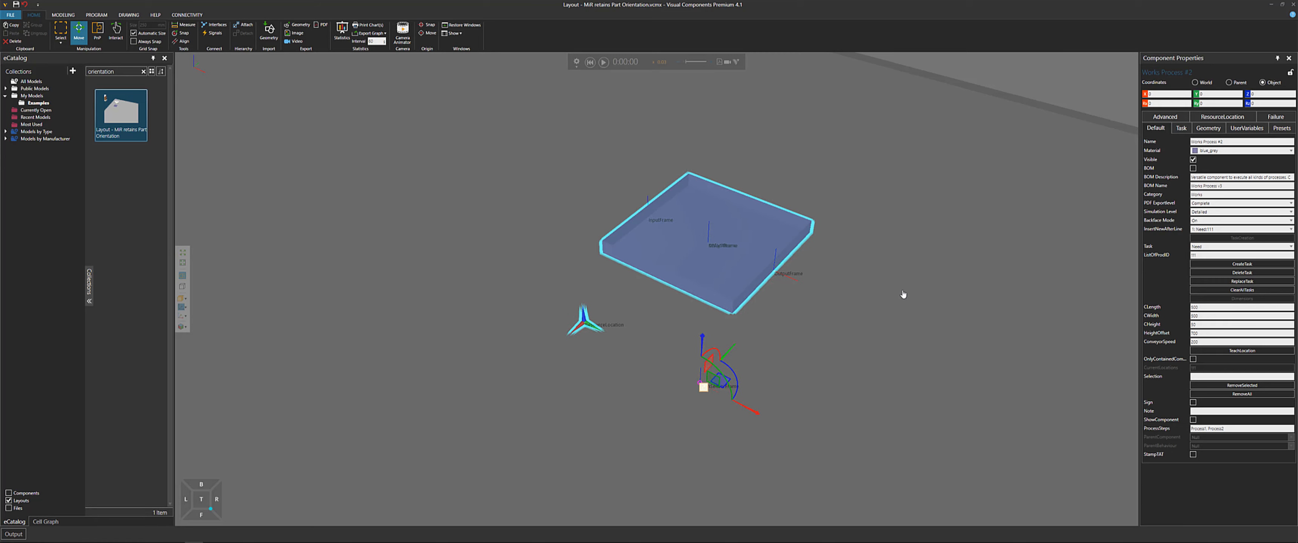
middle_click_drag(902, 294, 934, 291)
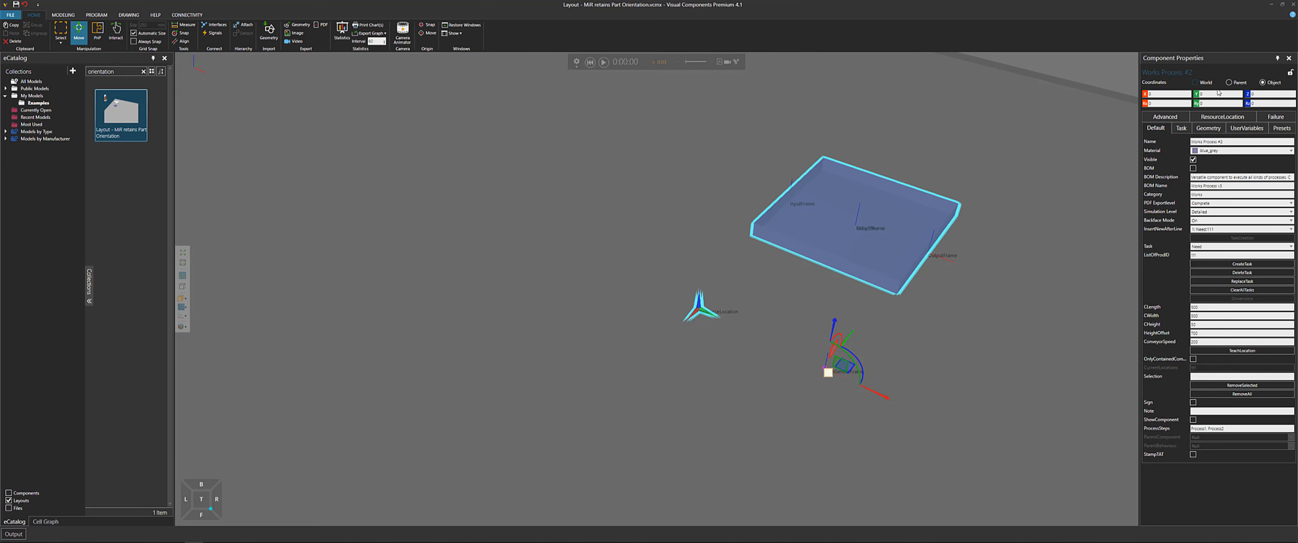
Open the tray's ResourceLocation properties and set AngleLocation to 0
left_click(1207, 119)
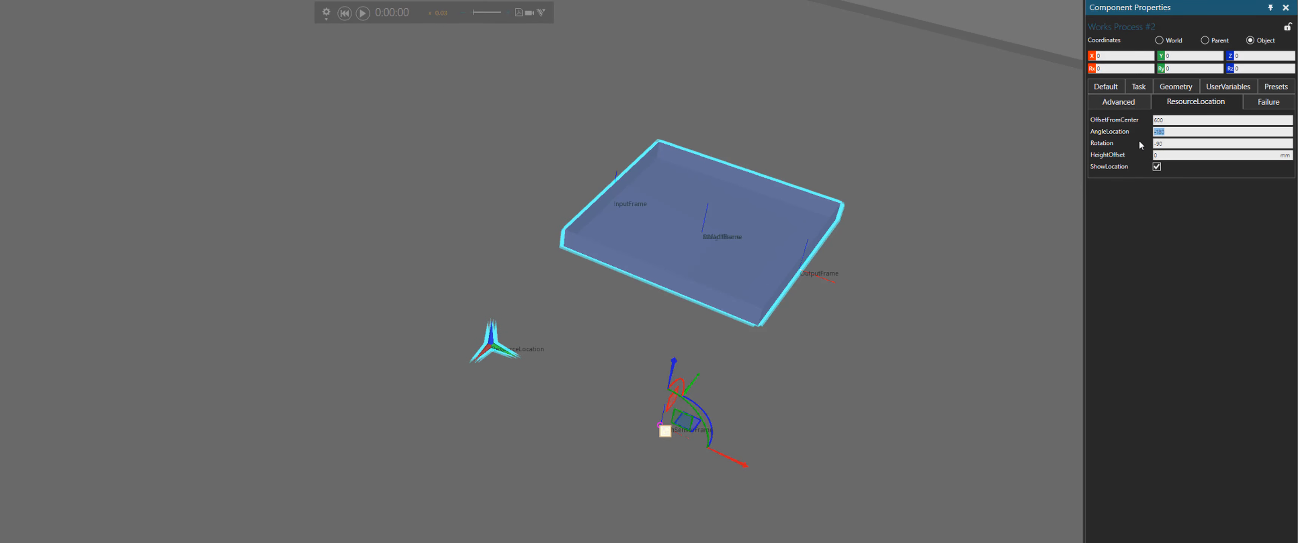
key("Return")
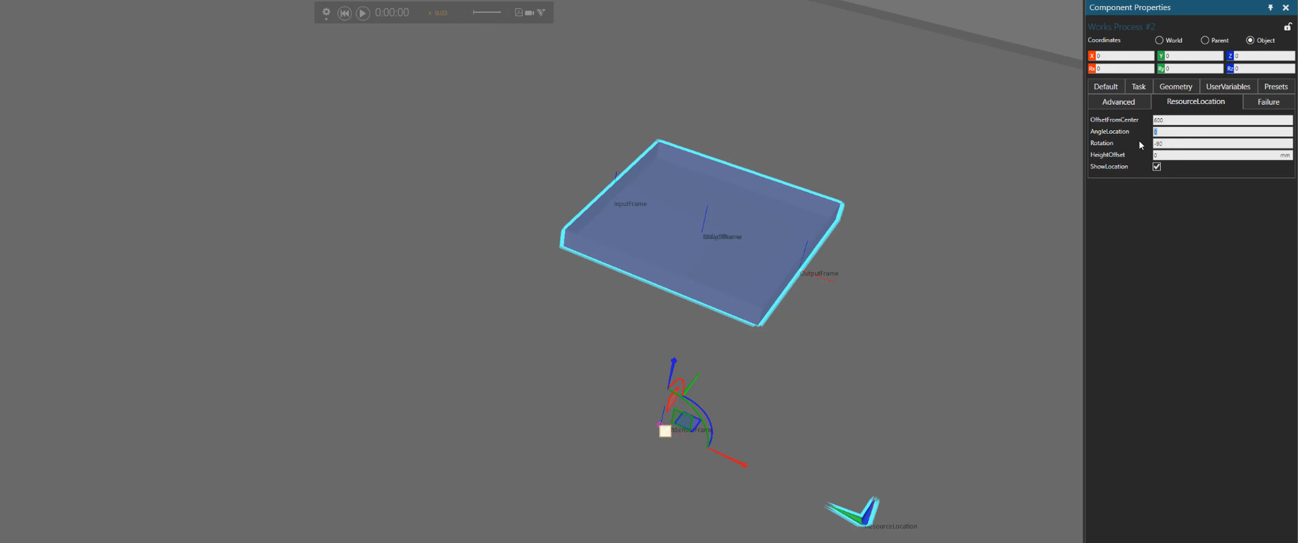
middle_click_drag(825, 498, 771, 444)
right_click_drag(771, 444, 794, 462)
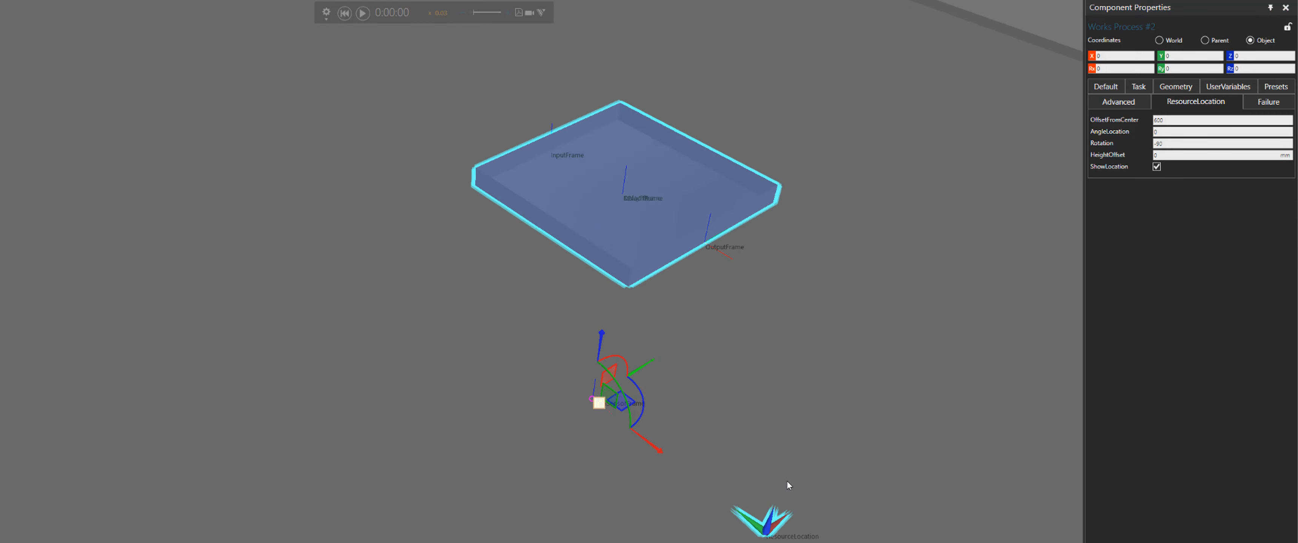
scroll(793, 497, "up", 3)
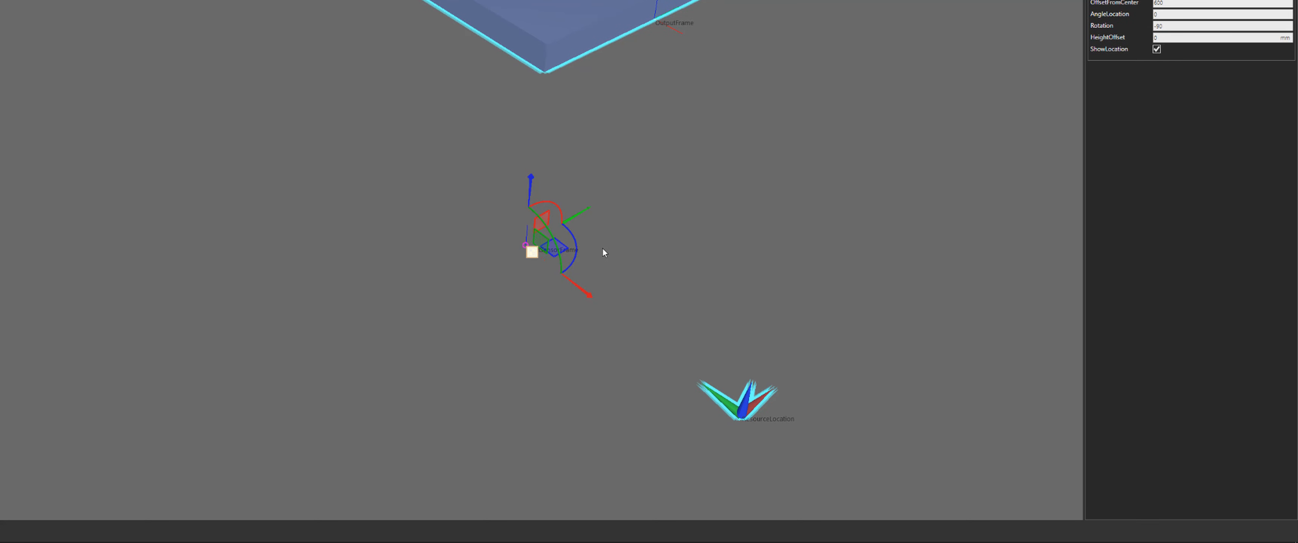
Set the resource location's Rotation to 180
left_click(1142, 26)
key("Return")
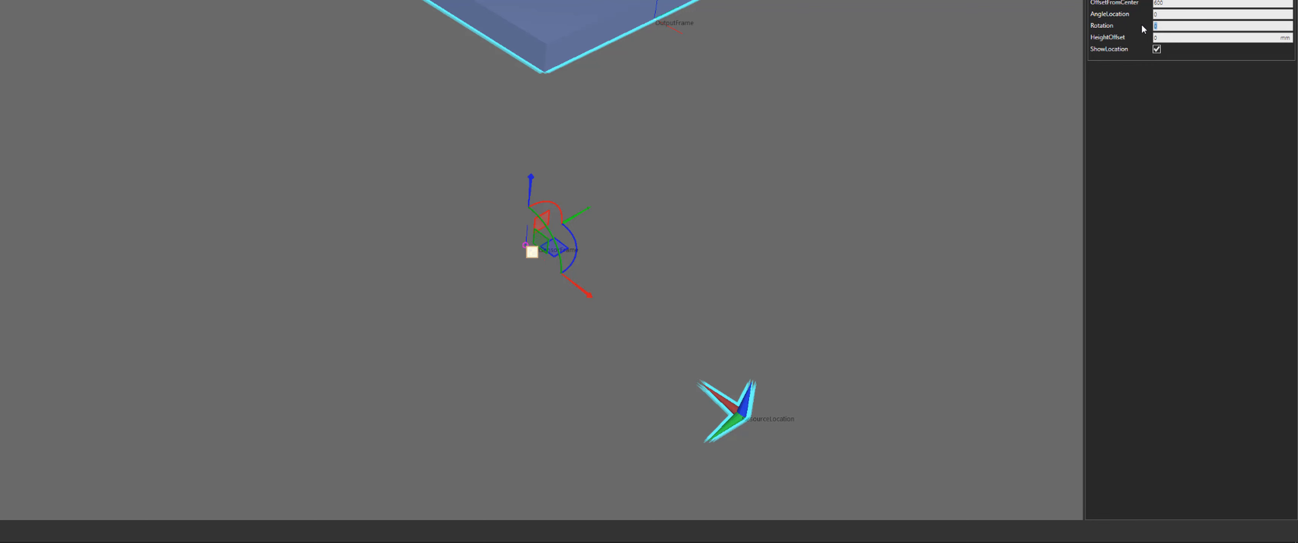
type("180")
key("Return")
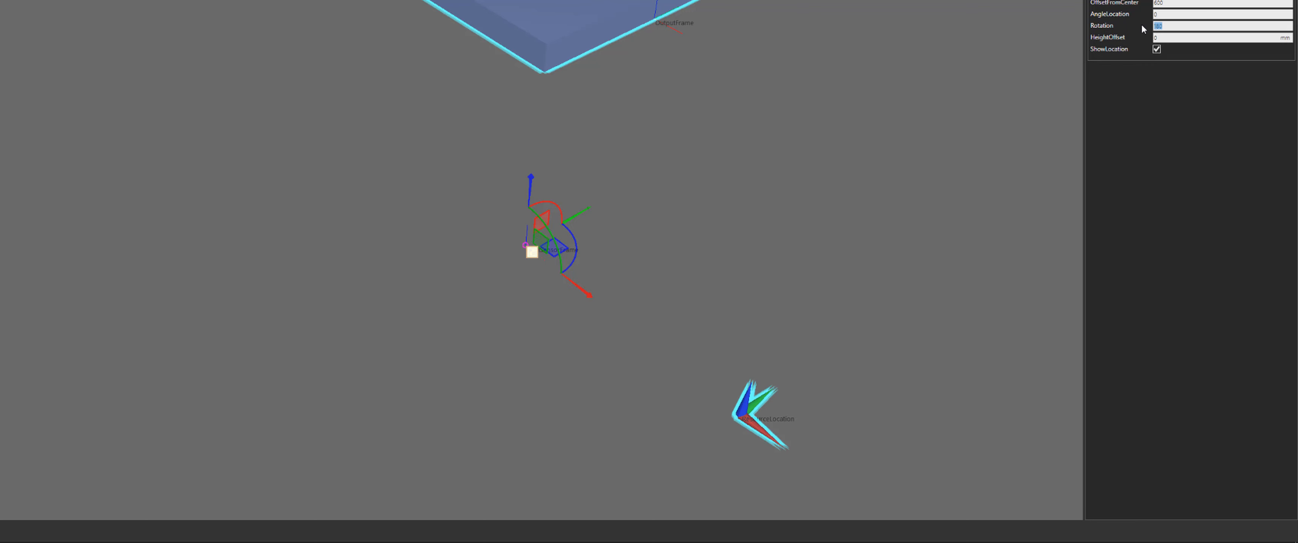
Reselect the Works Process tray and set its resource location Rotation to 0
right_click_drag(779, 275, 785, 278)
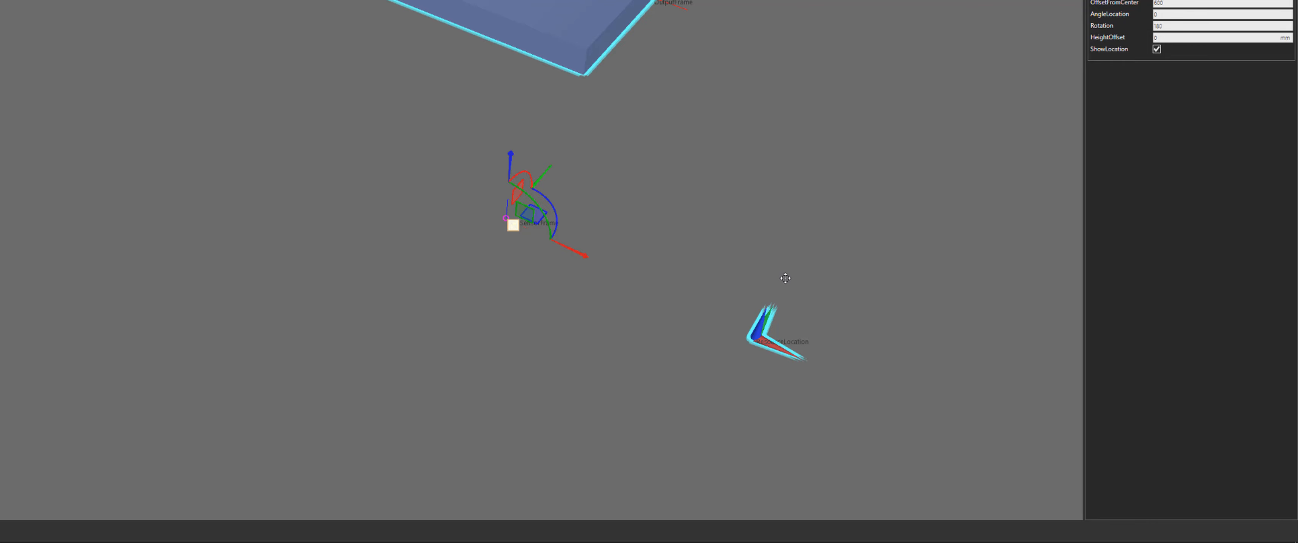
scroll(786, 277, "down", 2)
scroll(680, 279, "down", 3)
middle_click_drag(305, 91, 415, 146)
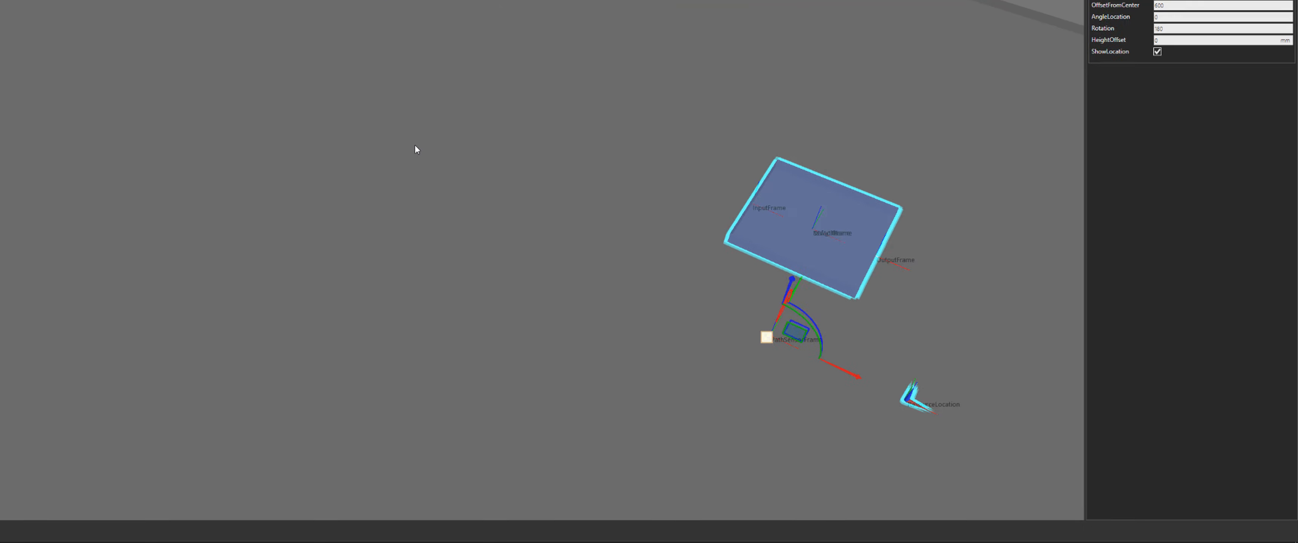
scroll(415, 145, "down", 3)
middle_click_drag(499, 140, 678, 294)
scroll(536, 200, "up", 5)
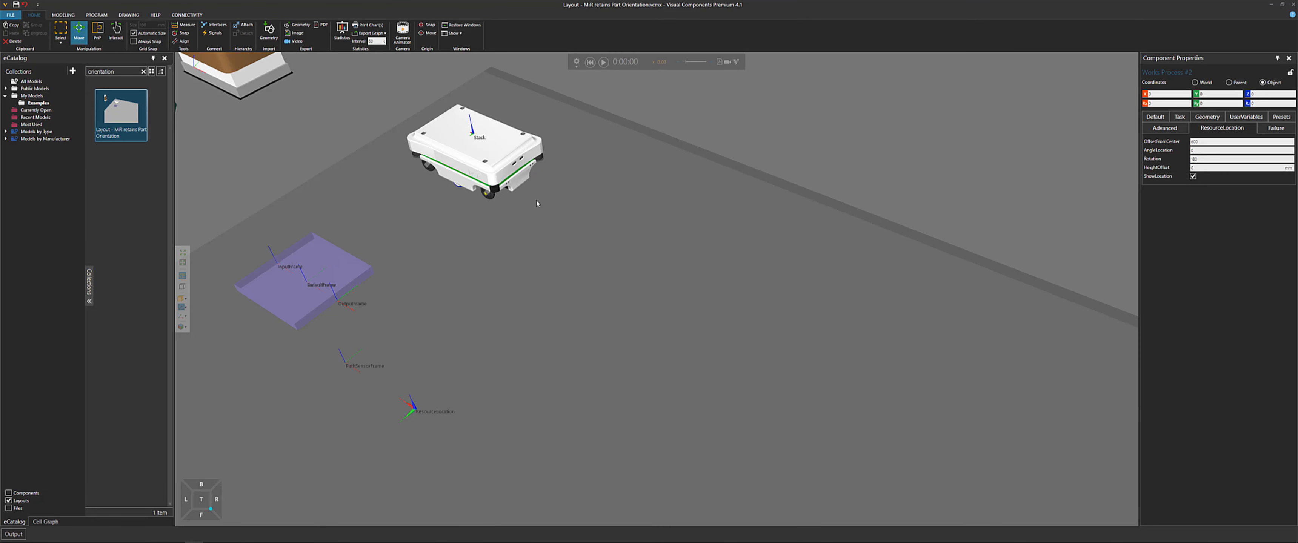
scroll(537, 204, "up", 3)
middle_click_drag(535, 195, 563, 235)
left_click(552, 221)
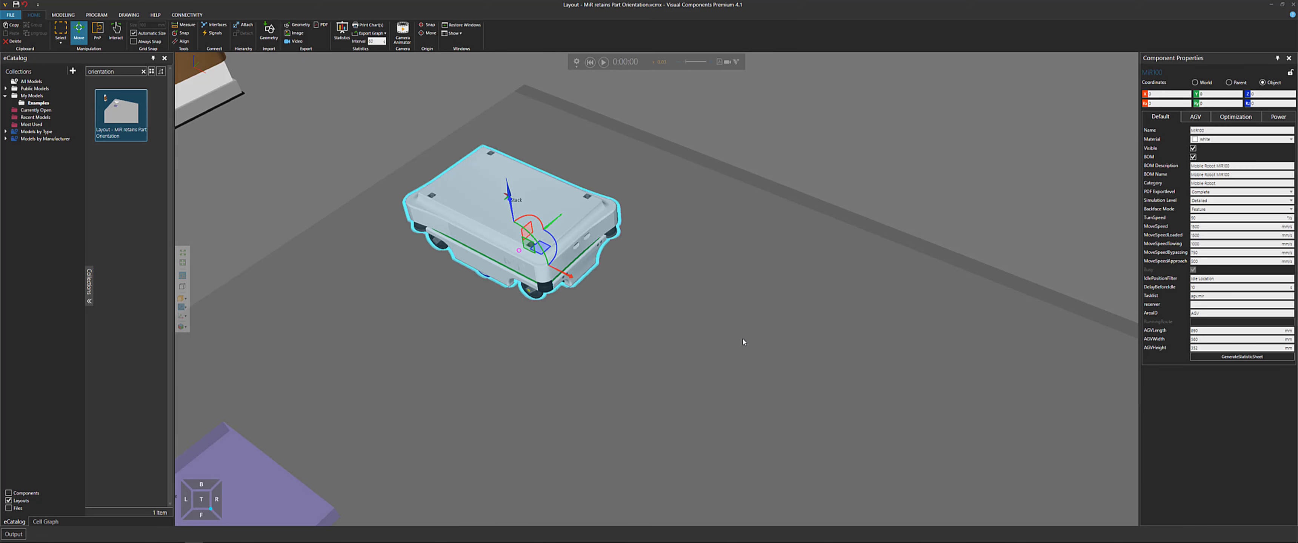
scroll(751, 342, "down", 5)
middle_click_drag(877, 226, 789, 121)
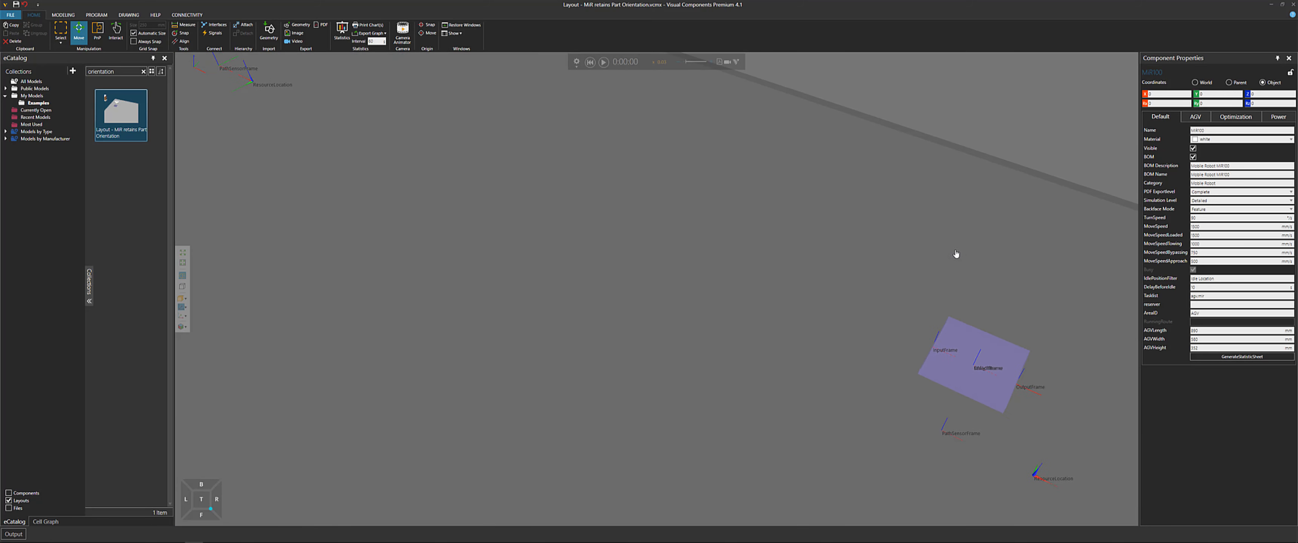
middle_click_drag(957, 254, 784, 130)
scroll(862, 352, "up", 3)
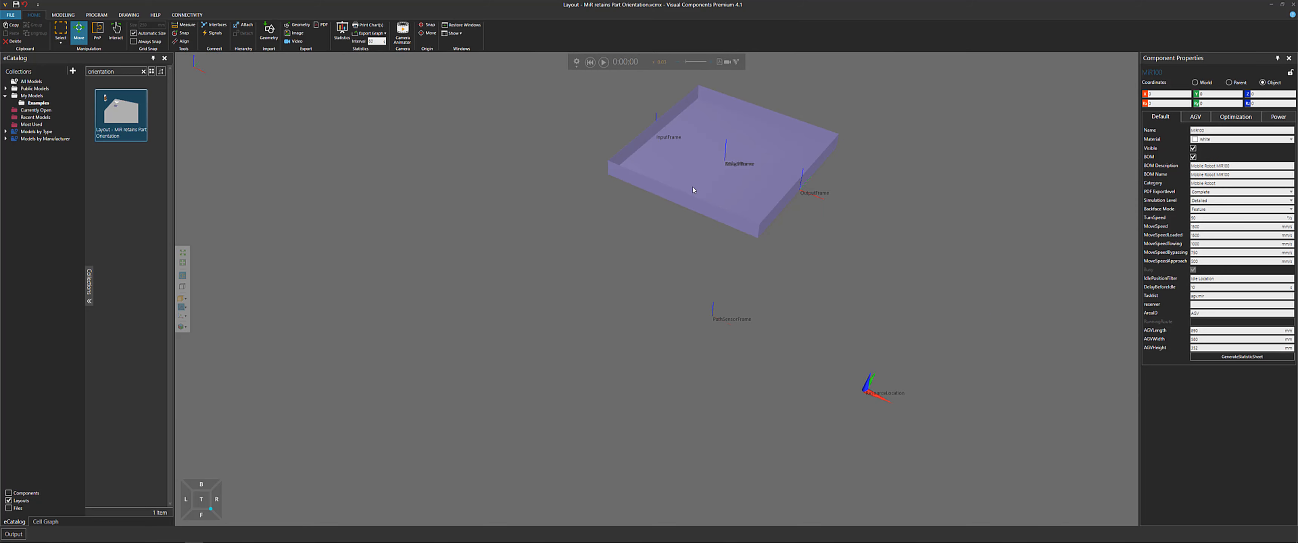
left_click(755, 230)
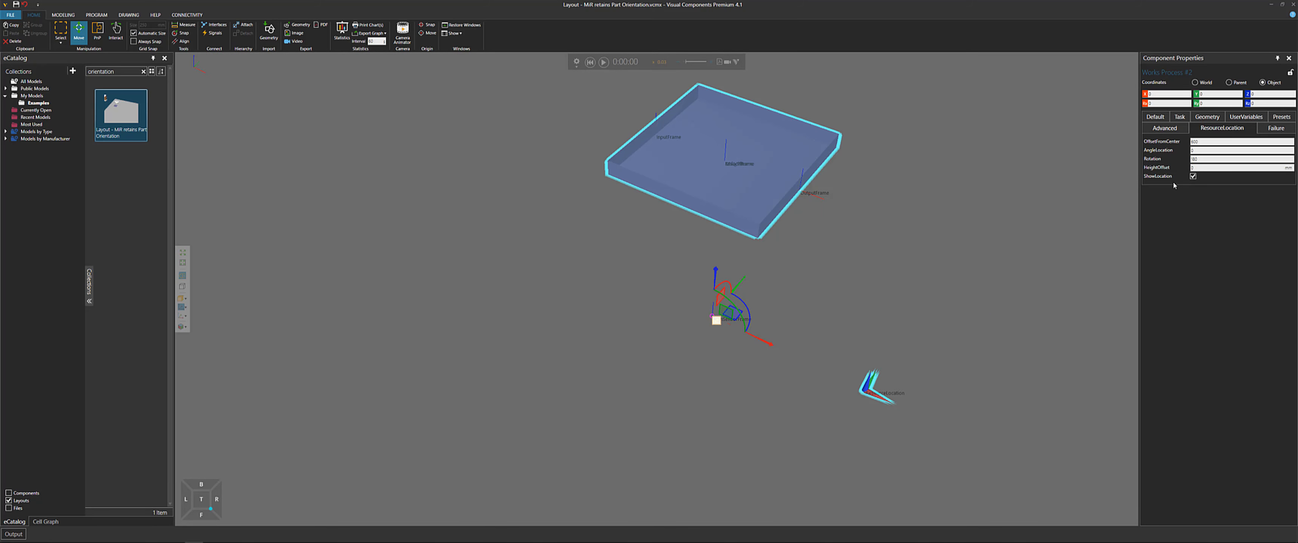
left_click(1203, 159)
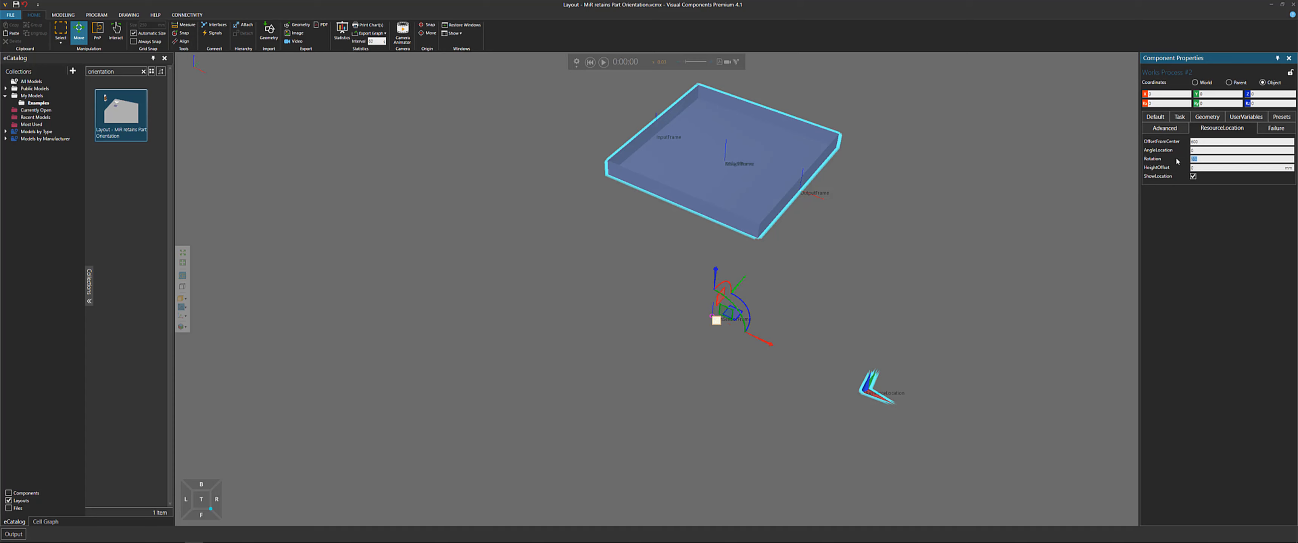
type("0")
key("Return")
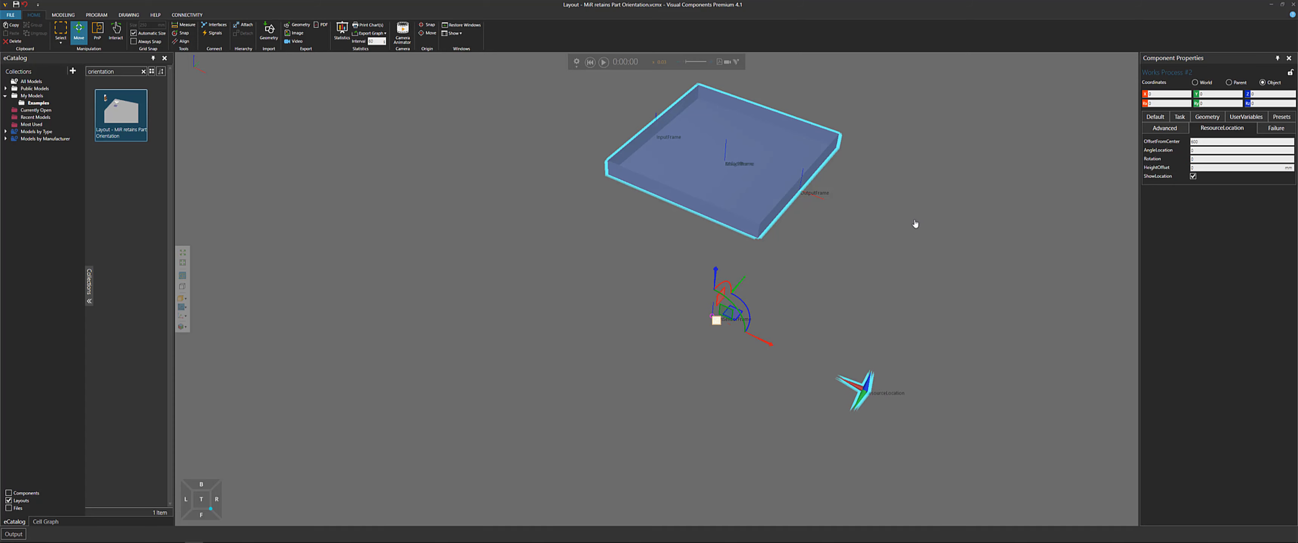
Run, reset and rerun the simulation to watch the MiR deliver the part to the tray
middle_click_drag(915, 223, 888, 242)
scroll(887, 243, "down", 3)
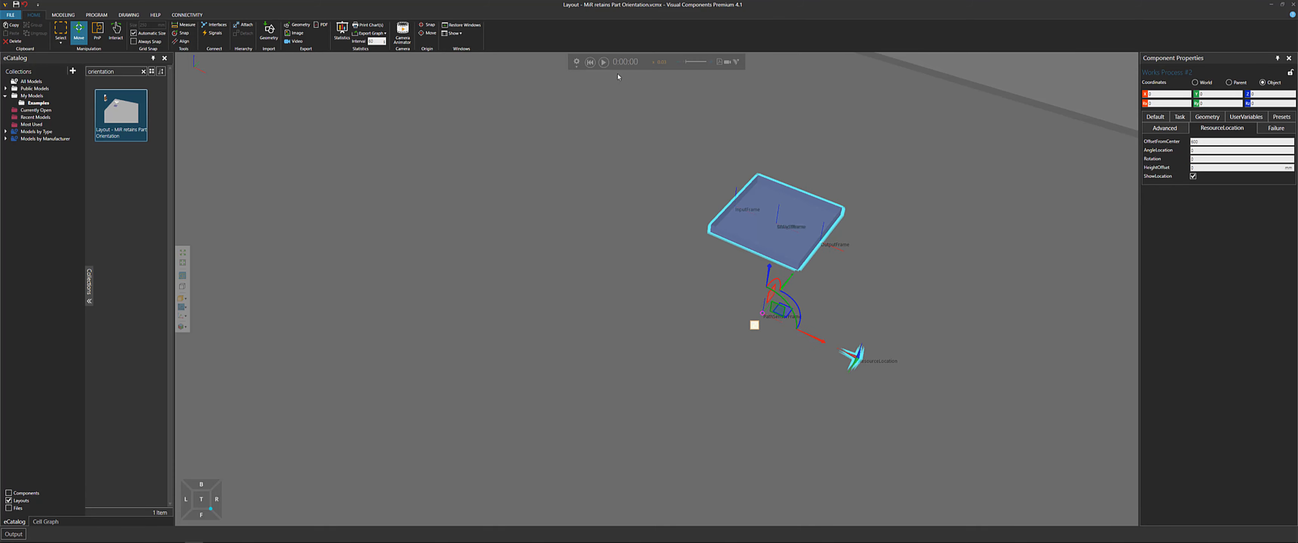
left_click(604, 62)
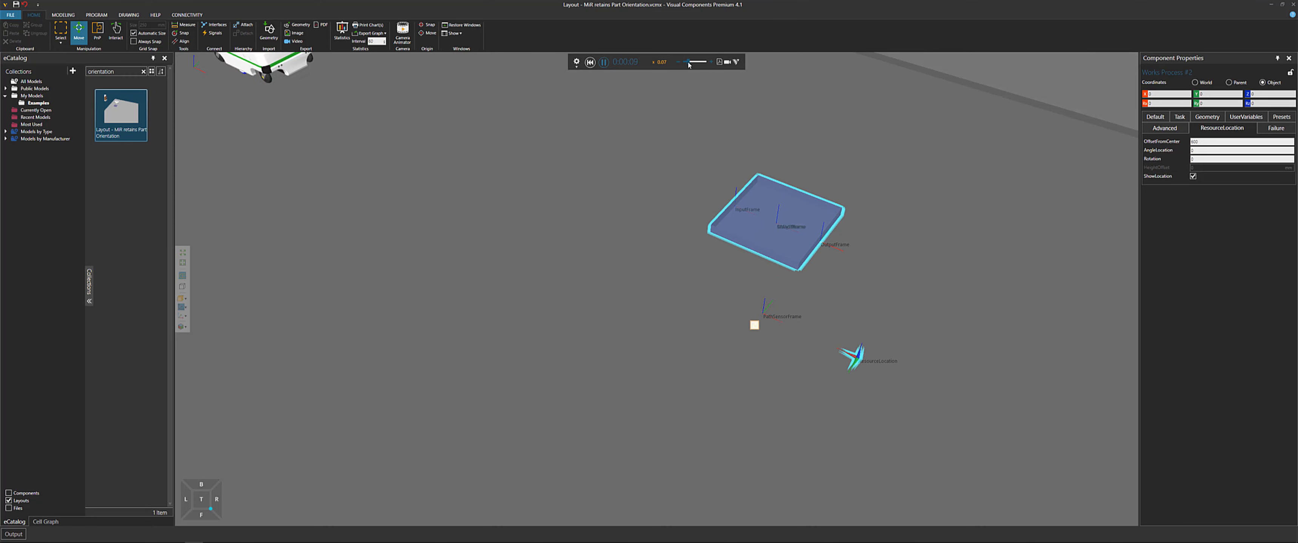
scroll(752, 249, "up", 3)
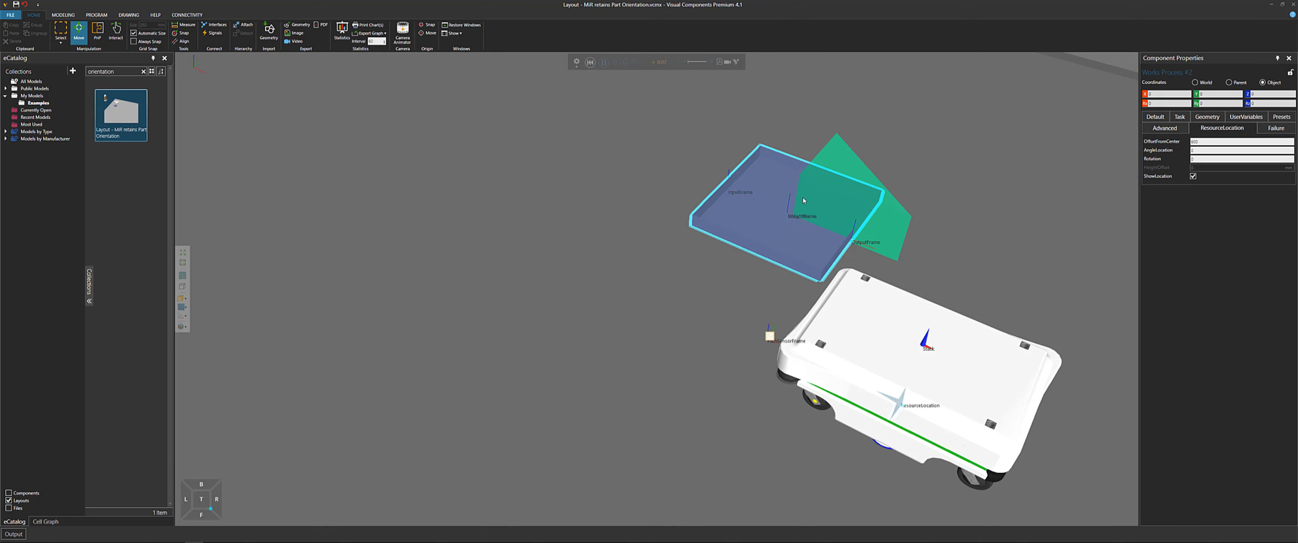
left_click(590, 63)
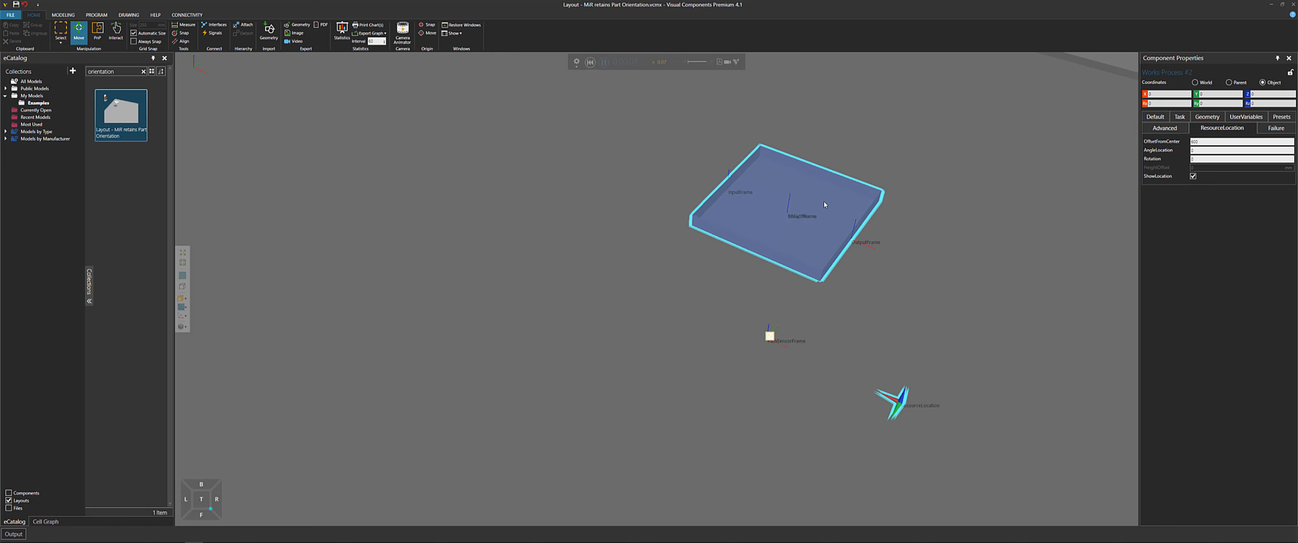
left_click(603, 62)
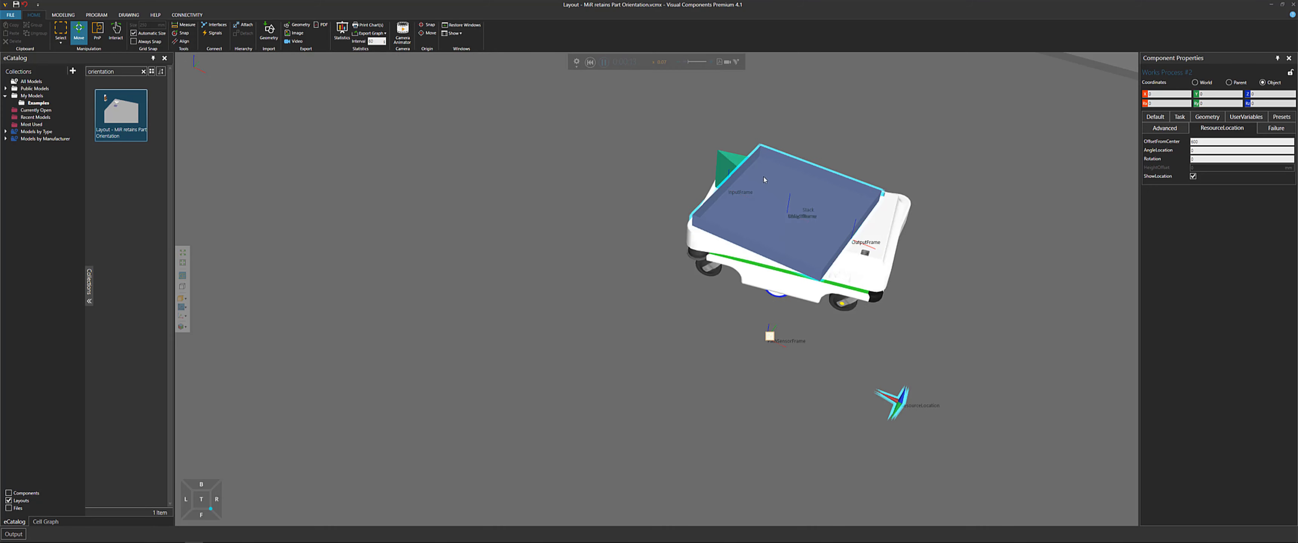
left_click(603, 62)
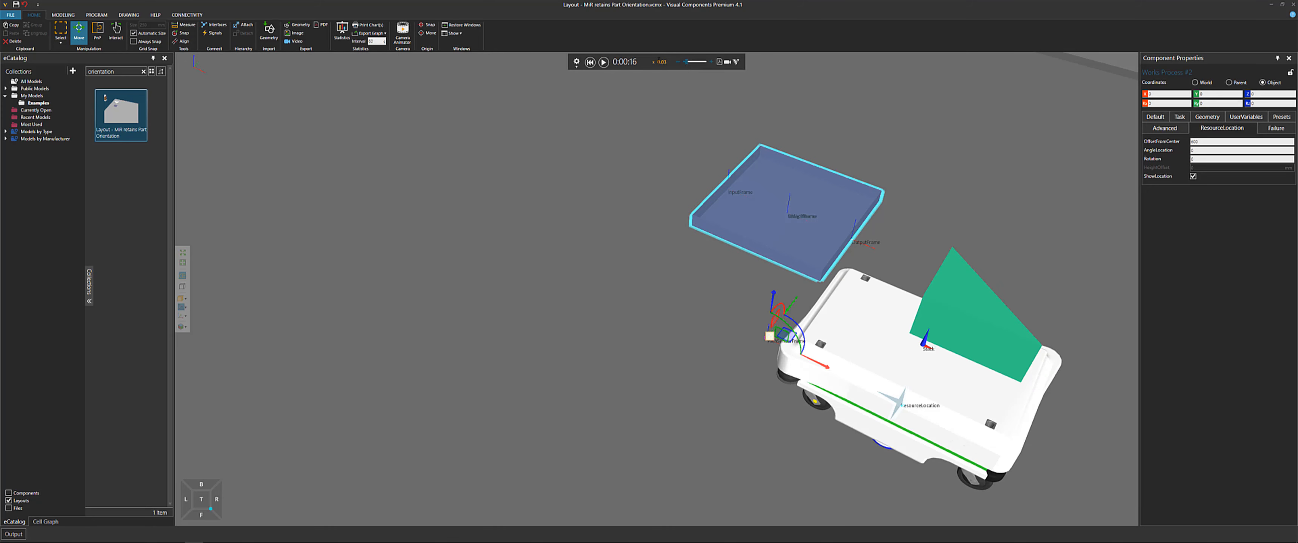
Select the triangle part on the MiR, resume the simulation to watch it, and reset it
left_click(953, 289)
right_click_drag(907, 287, 916, 281)
middle_click_drag(915, 281, 902, 251)
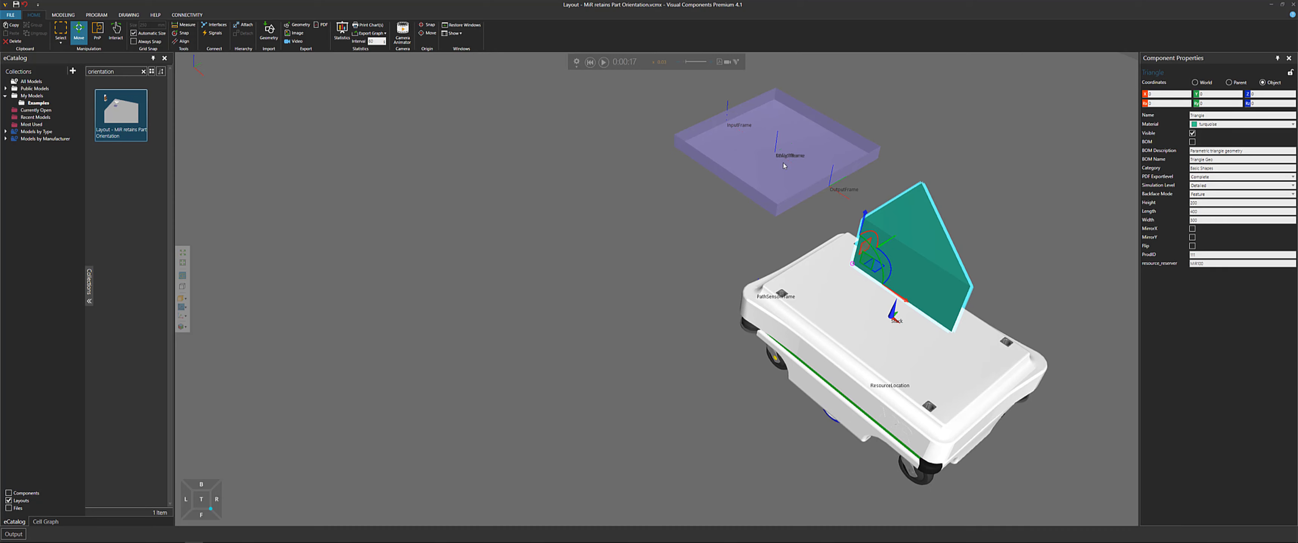
left_click(604, 63)
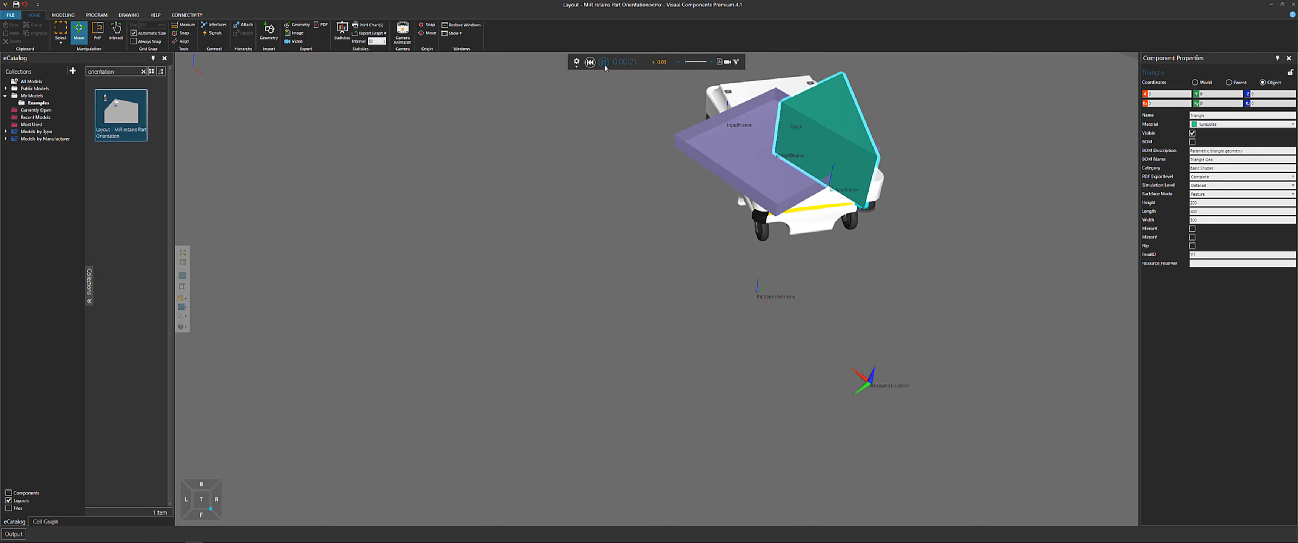
scroll(452, 215, "down", 3)
scroll(452, 215, "down", 4)
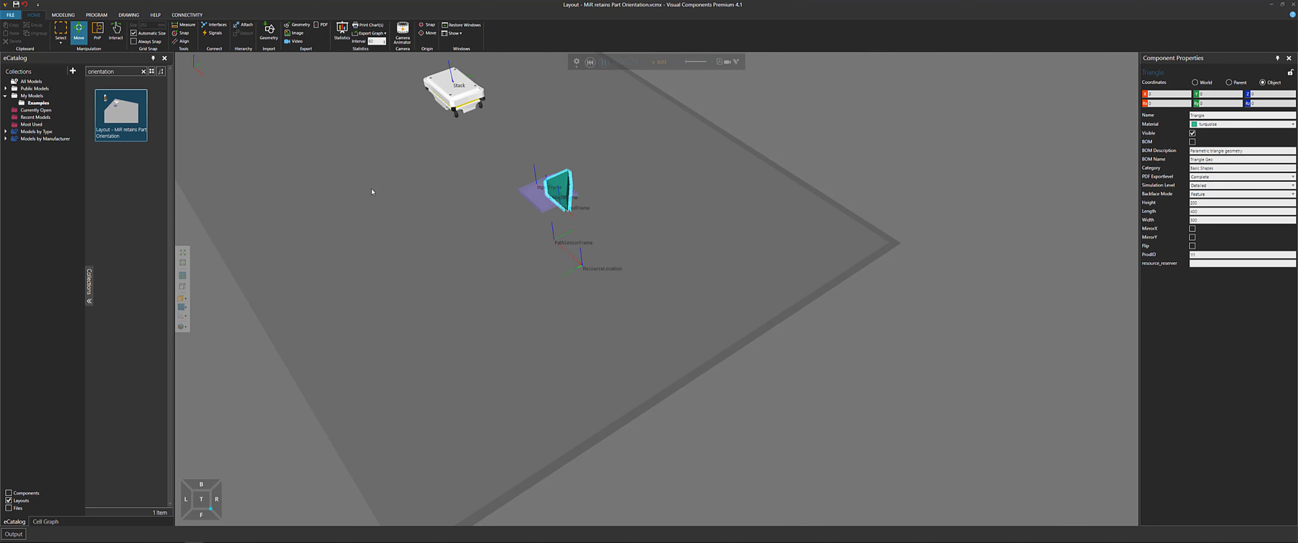
right_click_drag(372, 192, 636, 315)
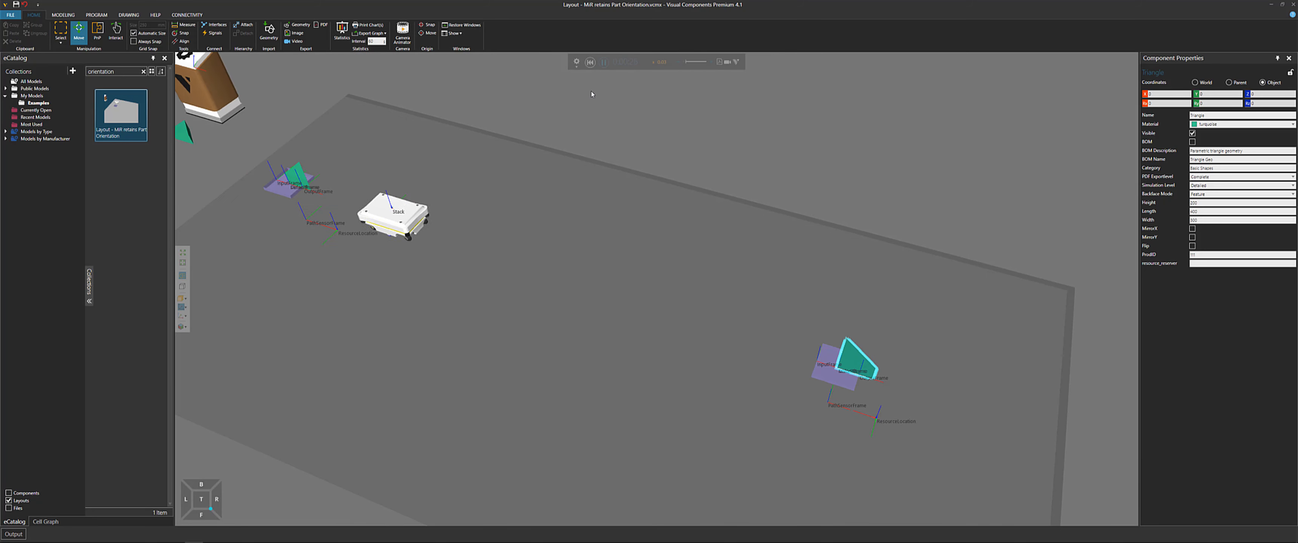
left_click(590, 62)
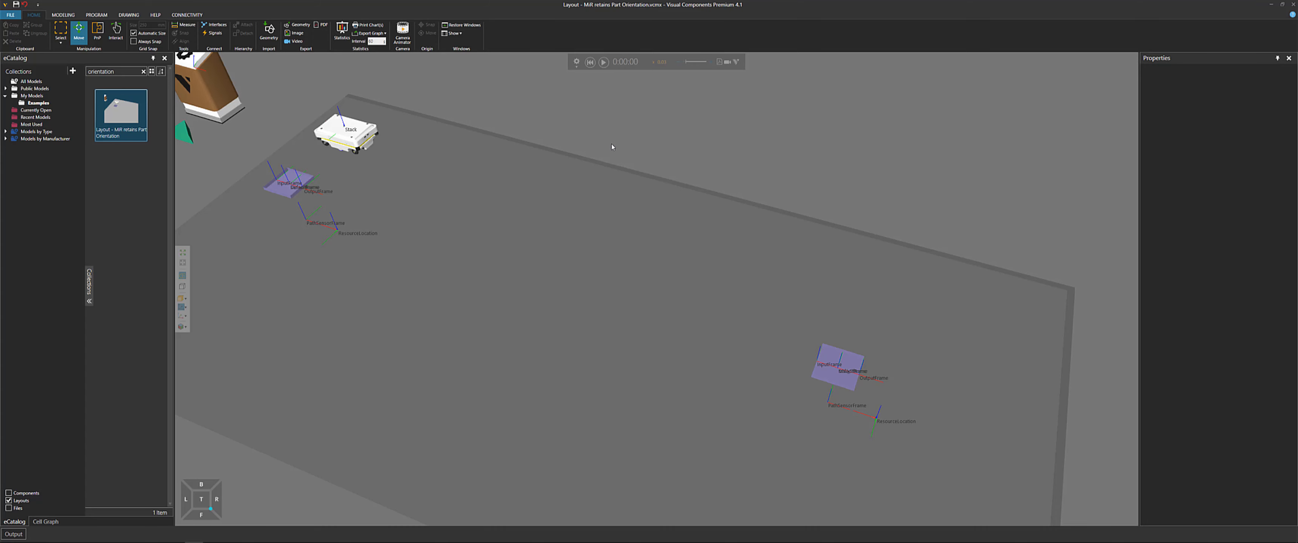
Start a new empty layout without saving the current one
key("ctrl+n")
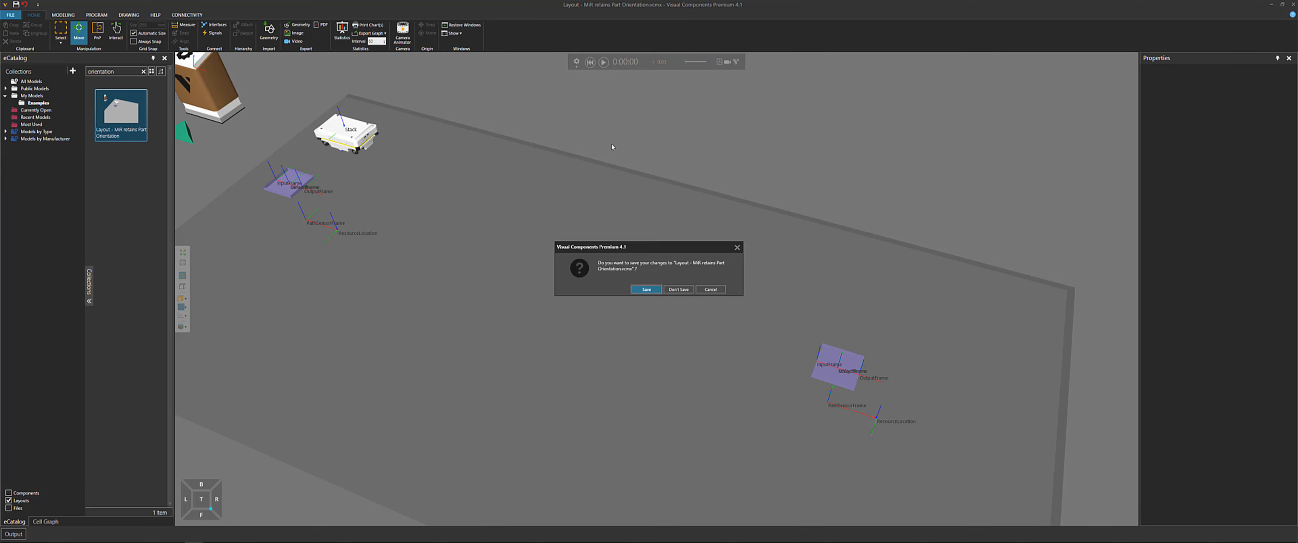
left_click(676, 291)
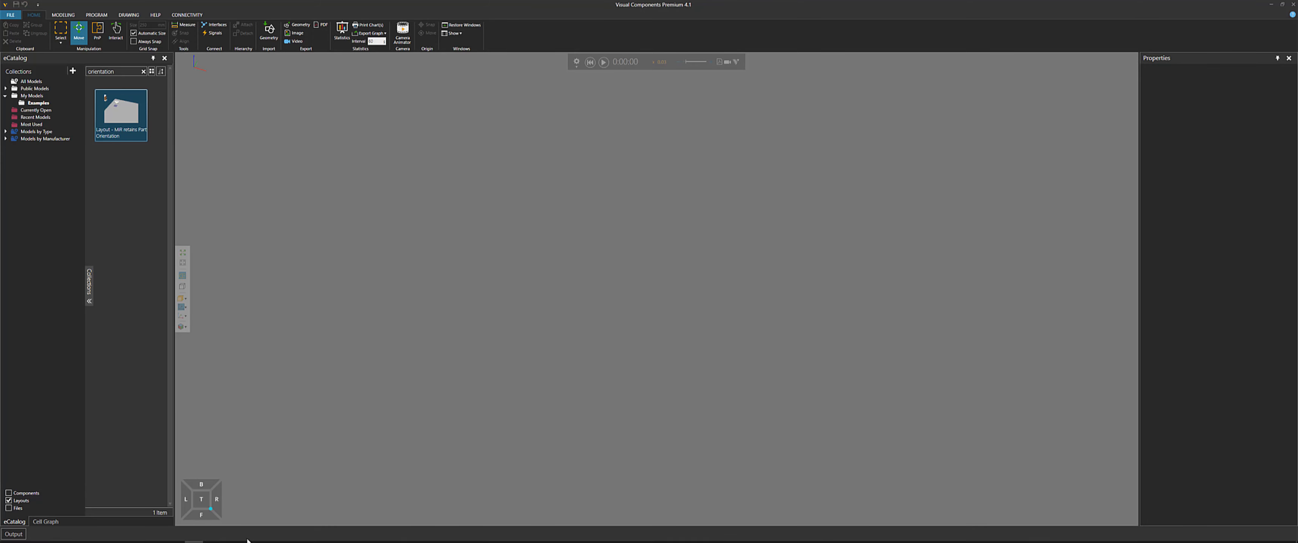
Switch to Notepad++, mark the part orientation example with X, and select the Human Placing Parts entry
left_click(213, 536)
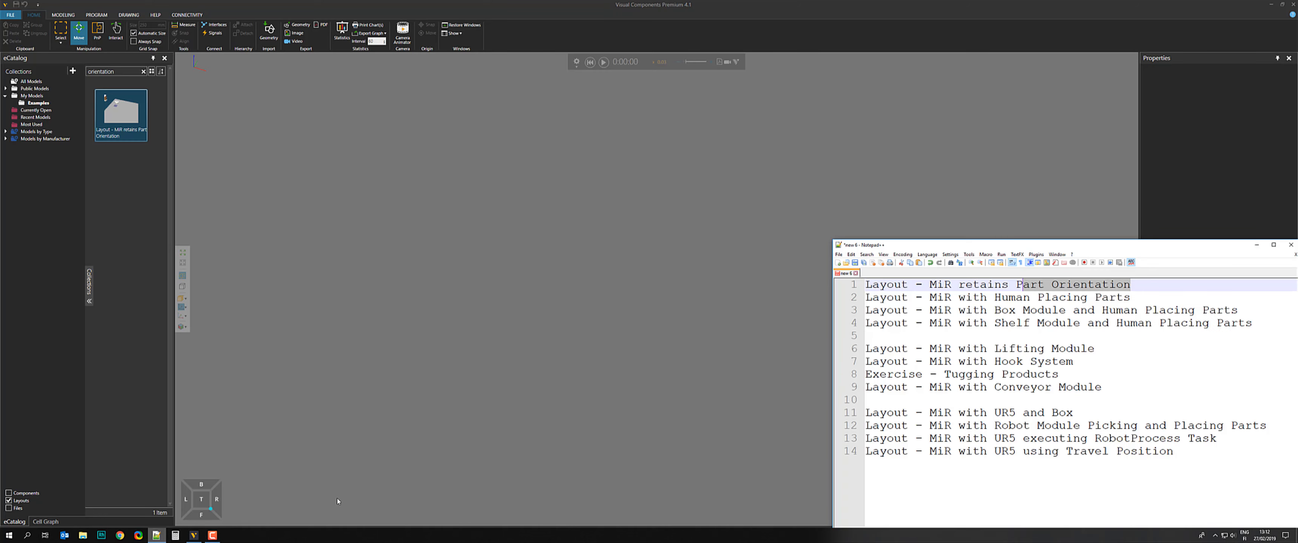
left_click(866, 285)
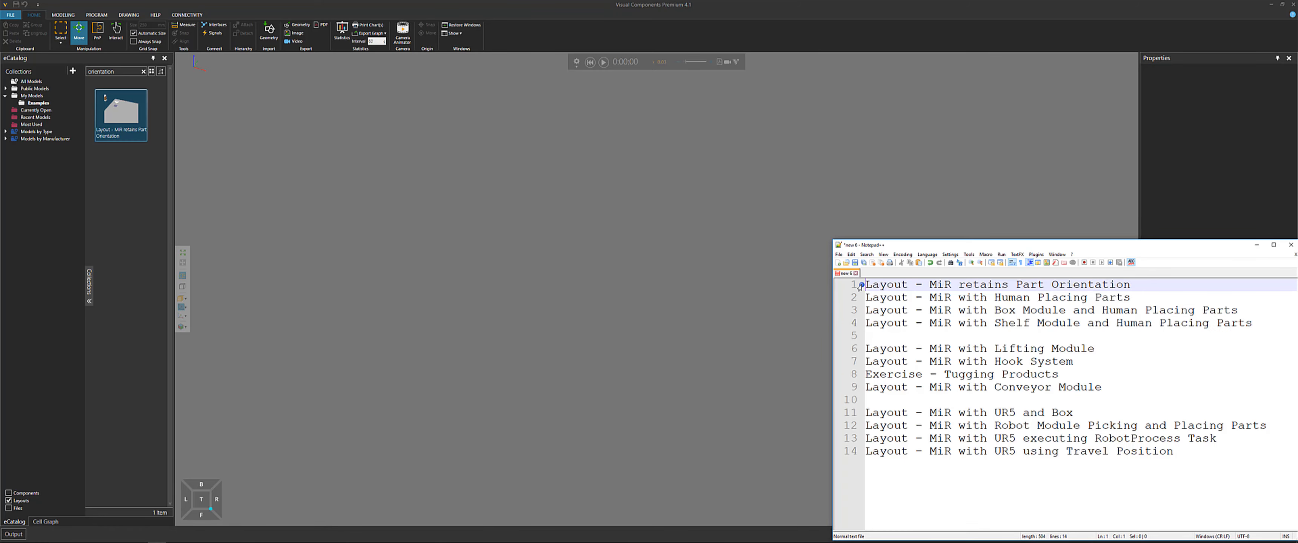
type("X")
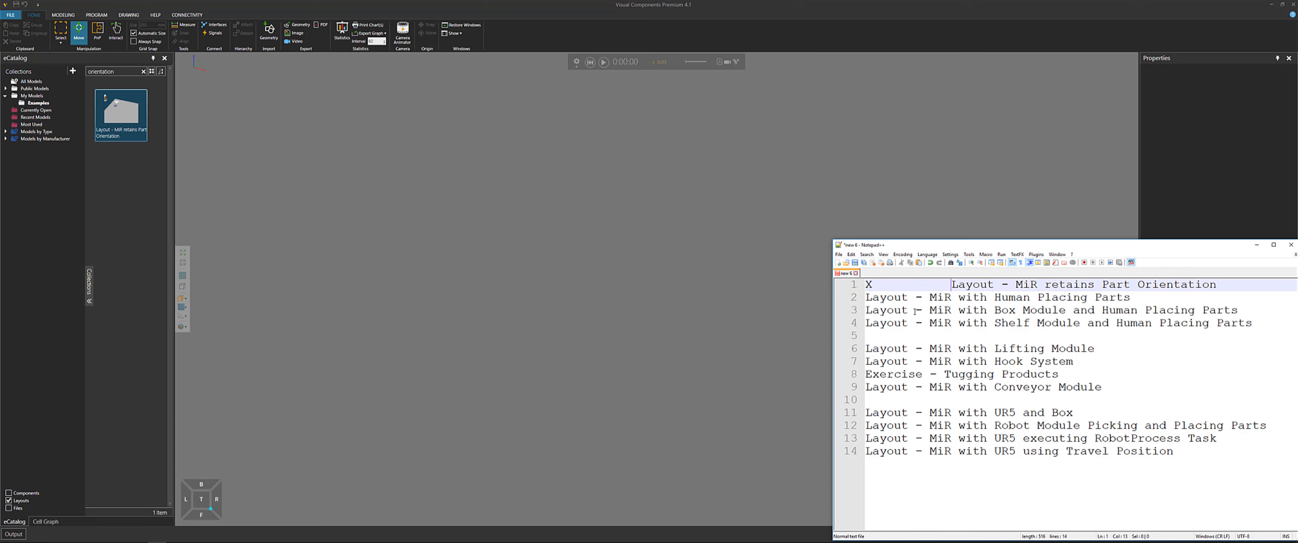
left_click(1128, 297)
left_click_drag(1002, 299, 1004, 302)
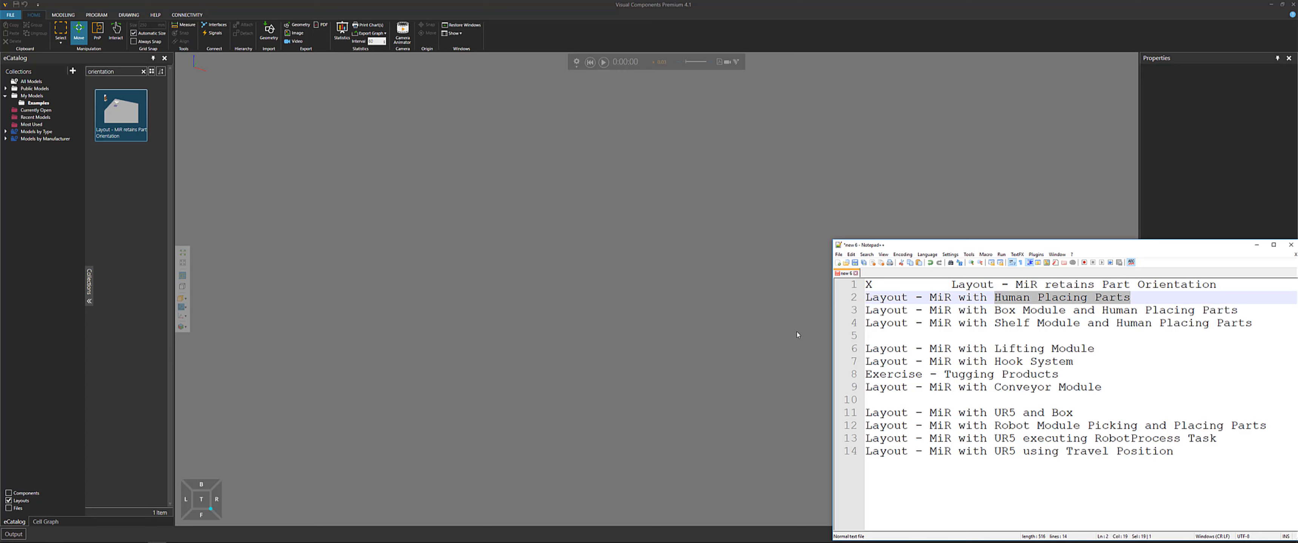
Search the eCatalog for human and open the MiR with Human Placing Parts layout
left_click(143, 71)
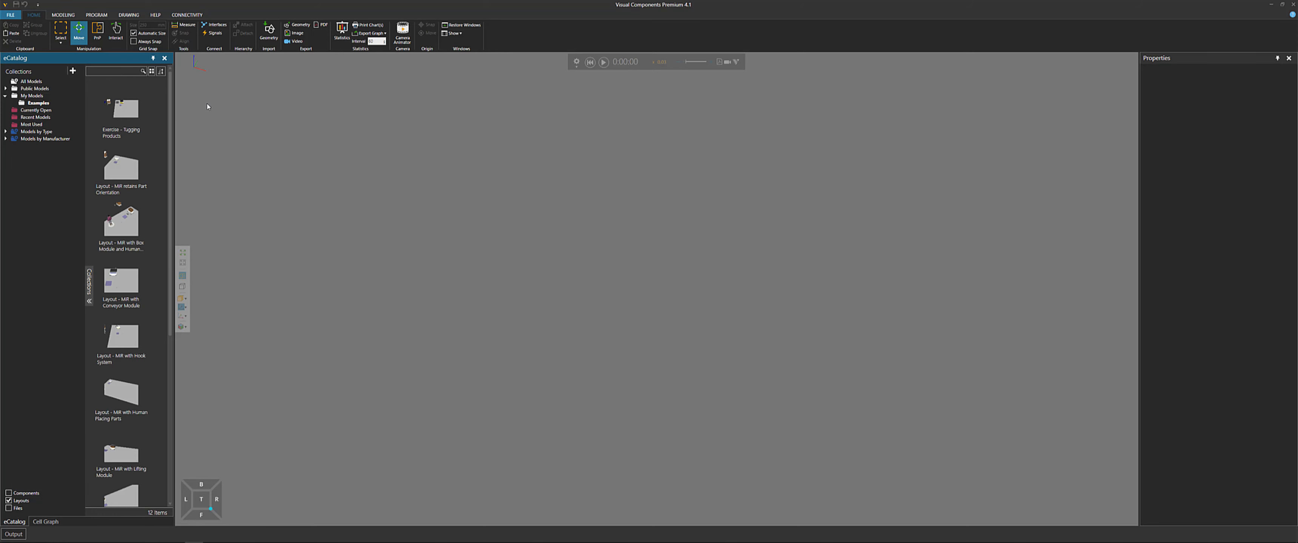
type("human")
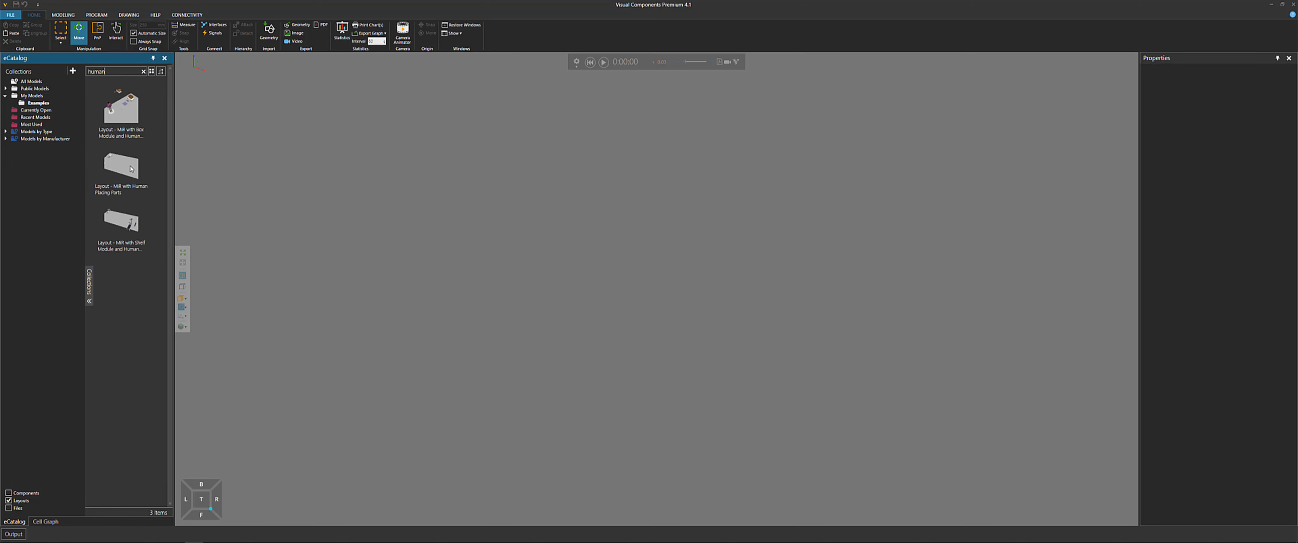
left_click_drag(130, 169, 563, 280)
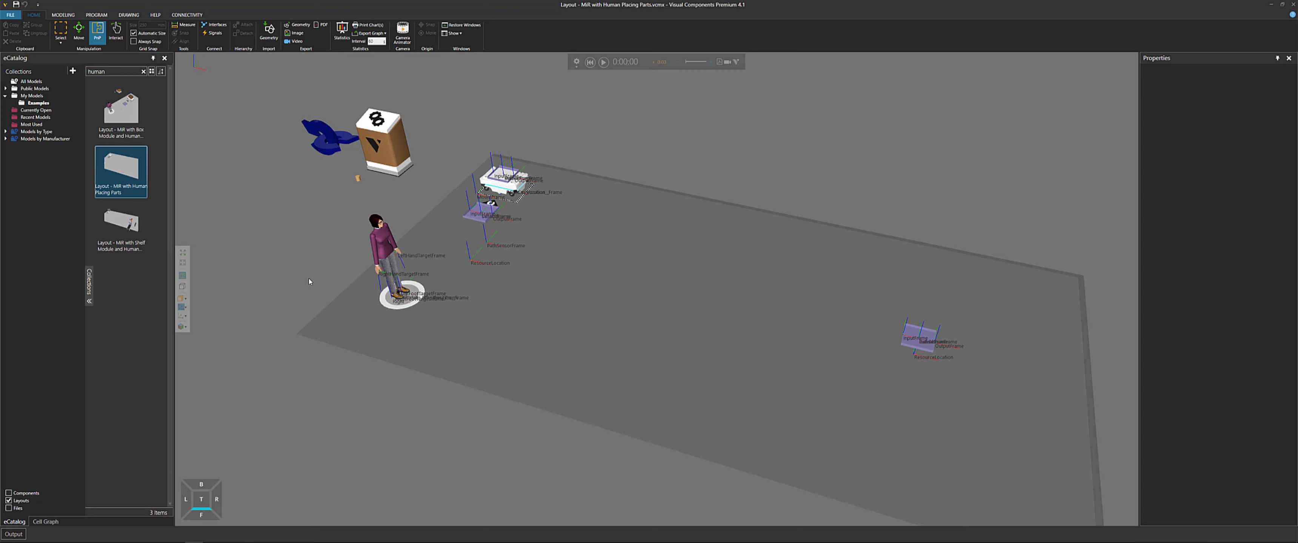
Run the simulation and watch the human place parts on the MiR
left_click(181, 307)
right_click_drag(553, 284, 505, 287)
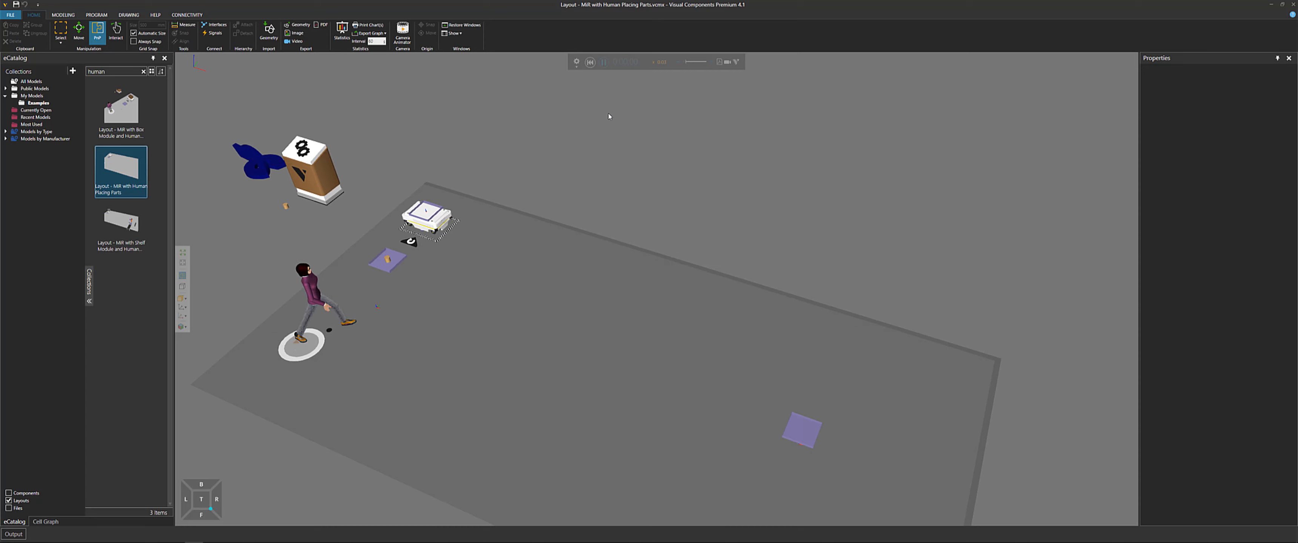
right_click_drag(525, 172, 557, 158)
scroll(392, 245, "up", 5)
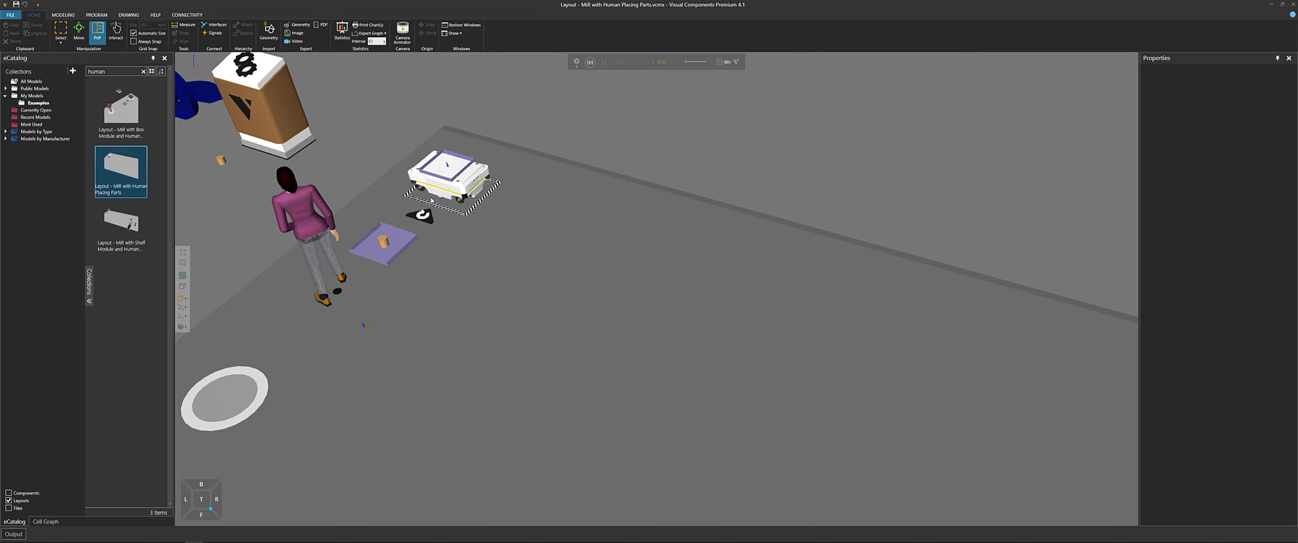
scroll(473, 162, "up", 5)
scroll(473, 162, "up", 4)
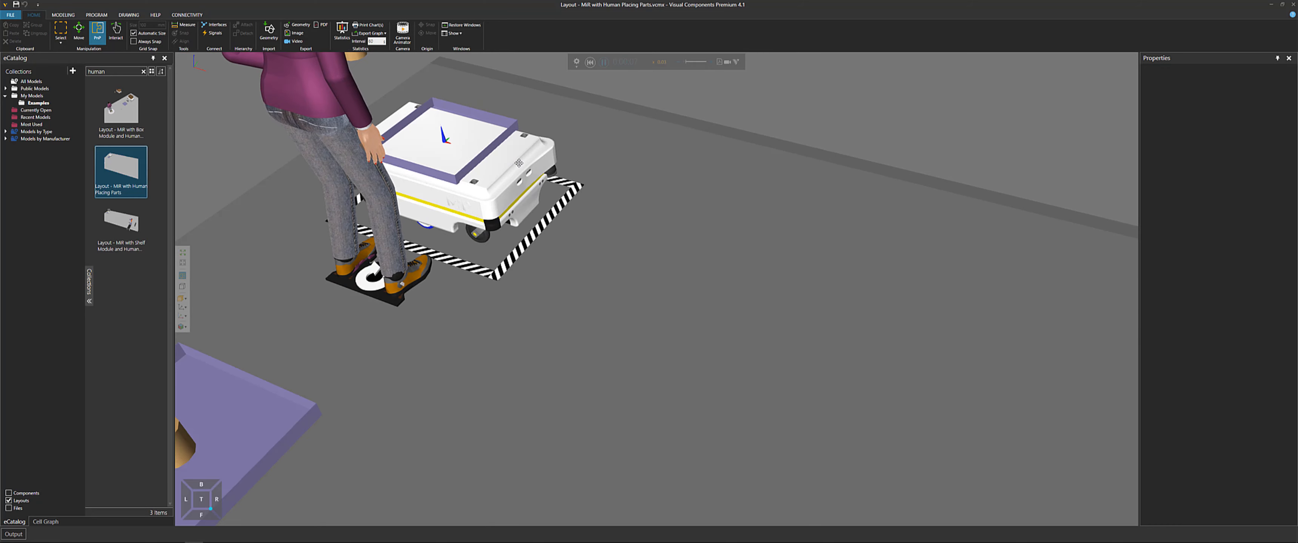
right_click_drag(473, 162, 626, 152)
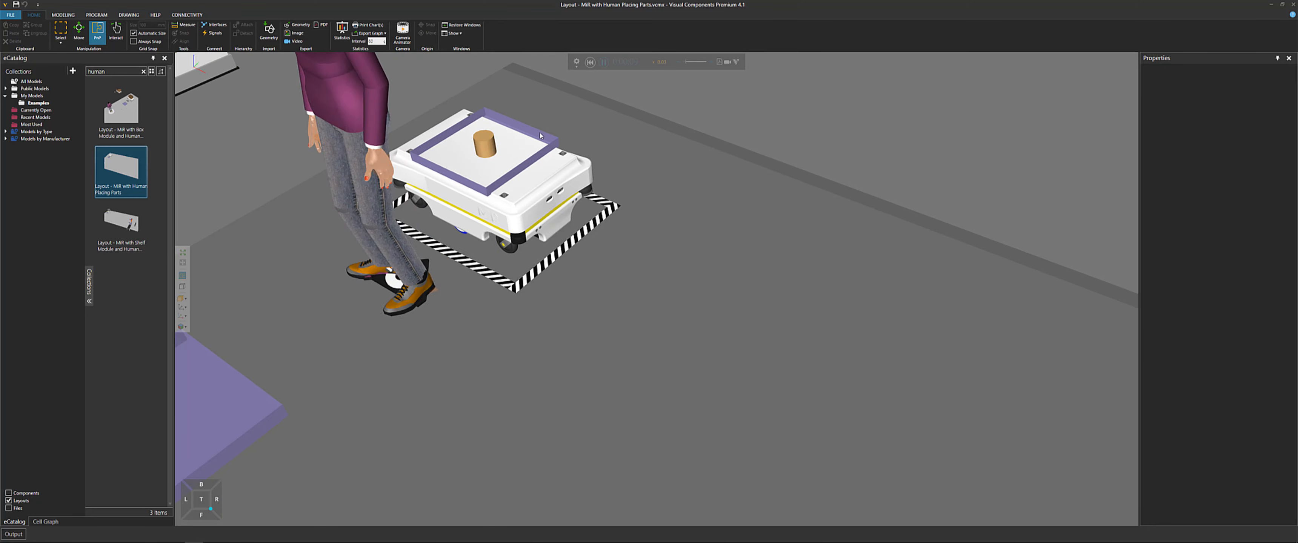
scroll(534, 176, "down", 2)
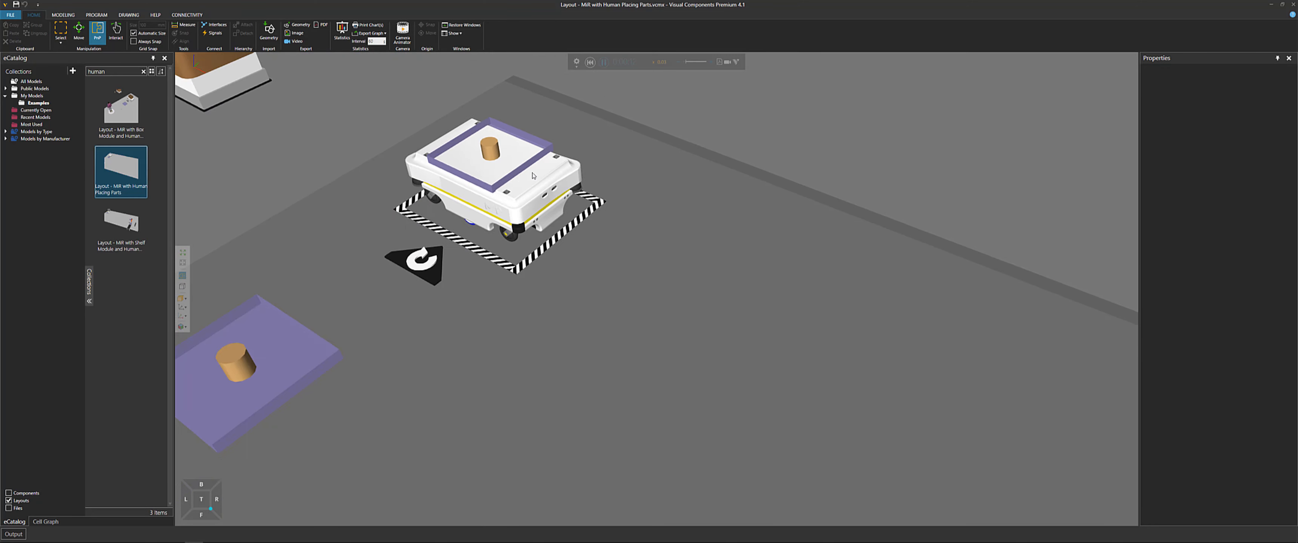
right_click_drag(564, 167, 678, 169)
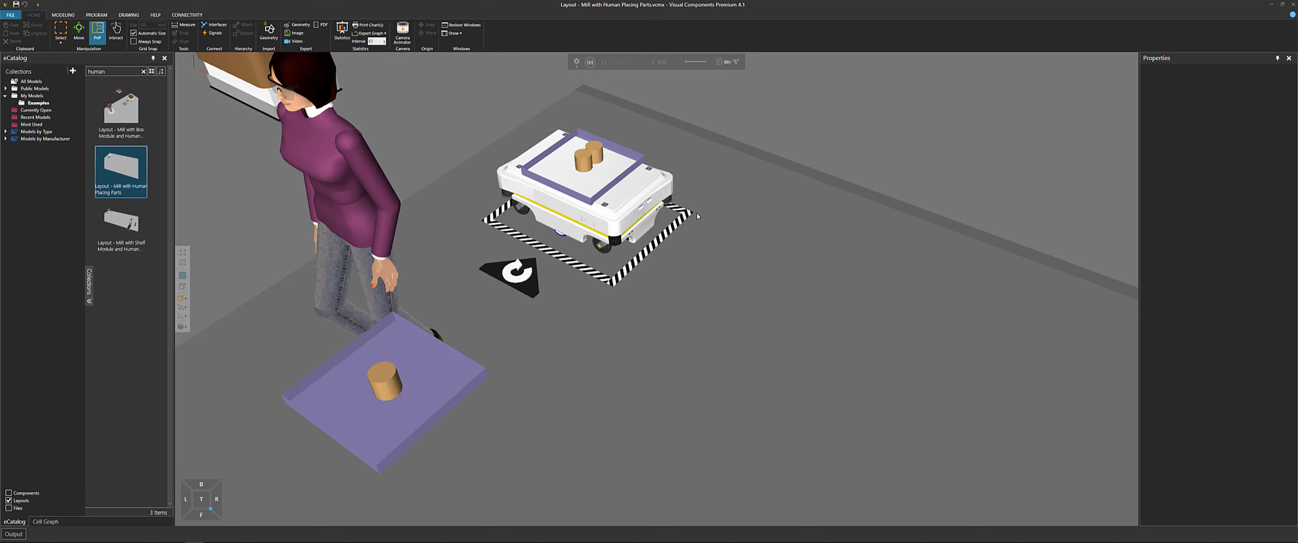
Follow the running simulation around the MiR and pause it
scroll(700, 212, "down", 1)
left_click_drag(685, 63, 688, 64)
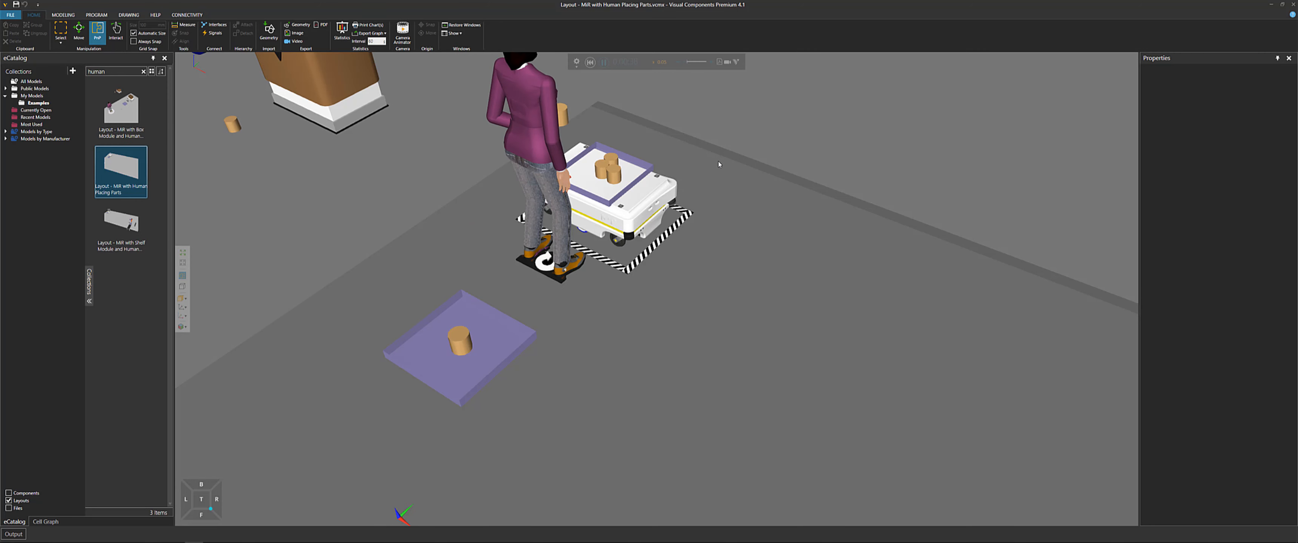
scroll(713, 177, "down", 3)
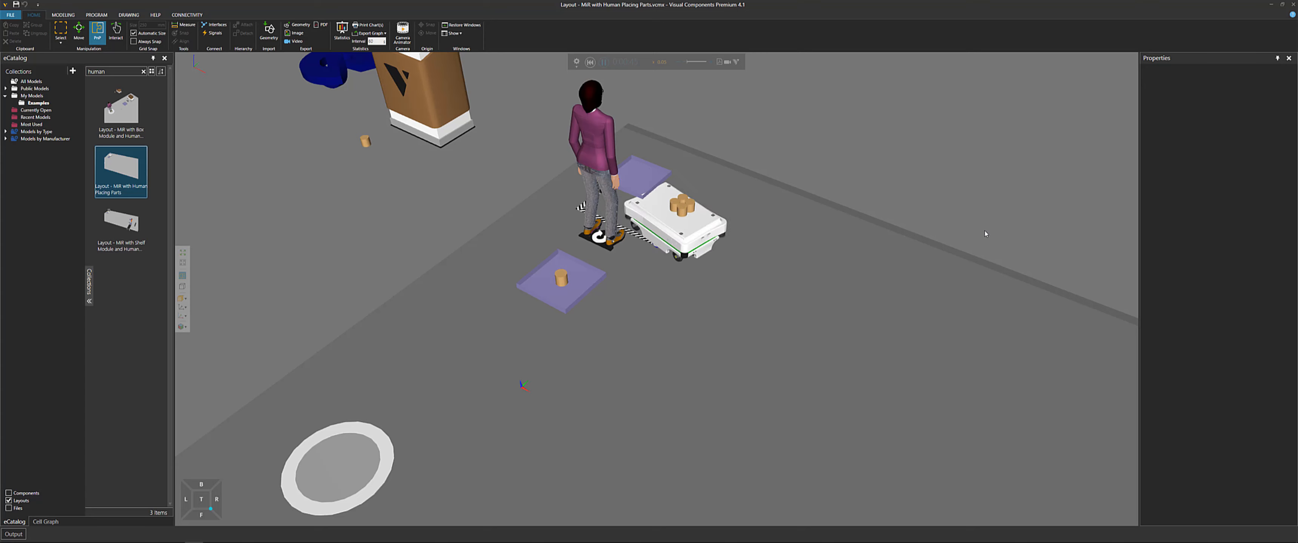
right_click_drag(985, 231, 779, 148)
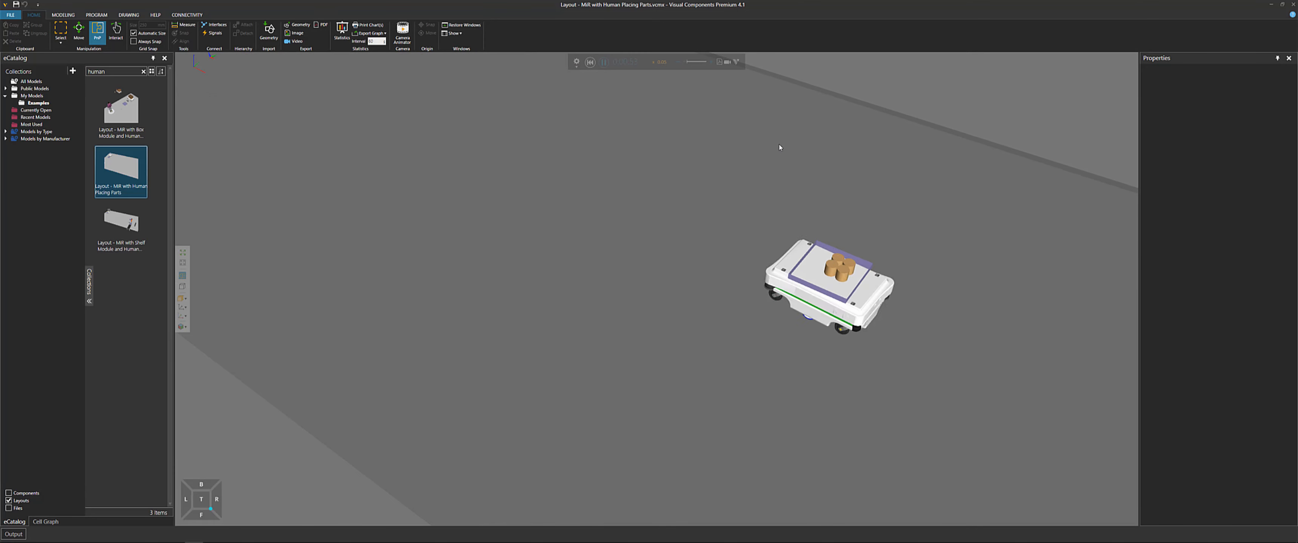
left_click(605, 63)
Select the Works Process tray on top of the MiR and reset the simulation
scroll(841, 240, "up", 5)
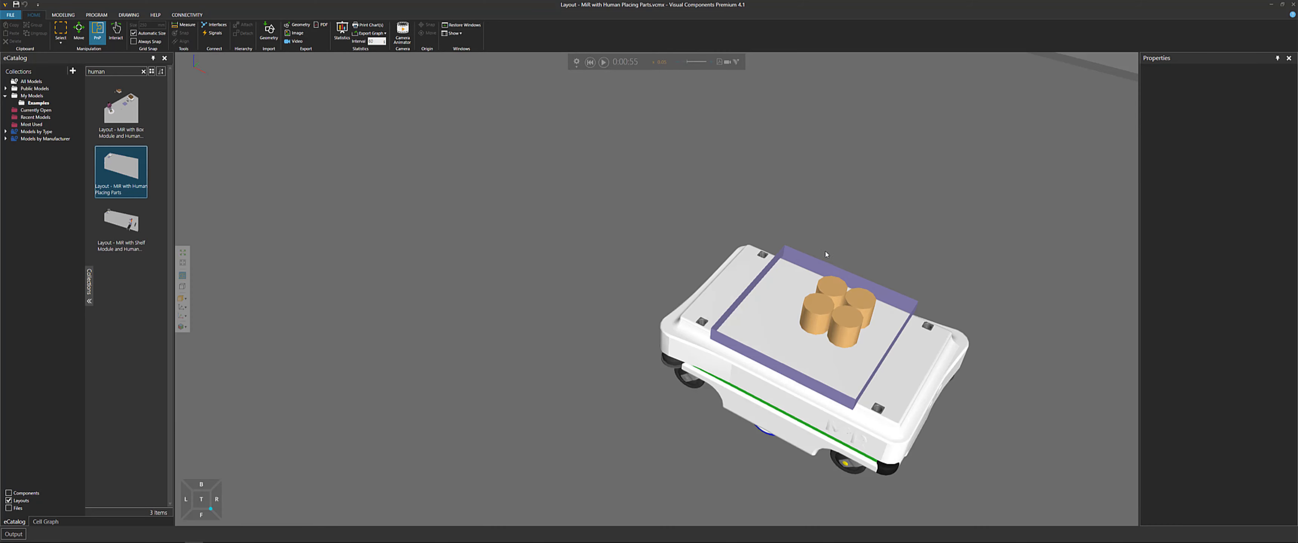
right_click_drag(826, 254, 825, 250)
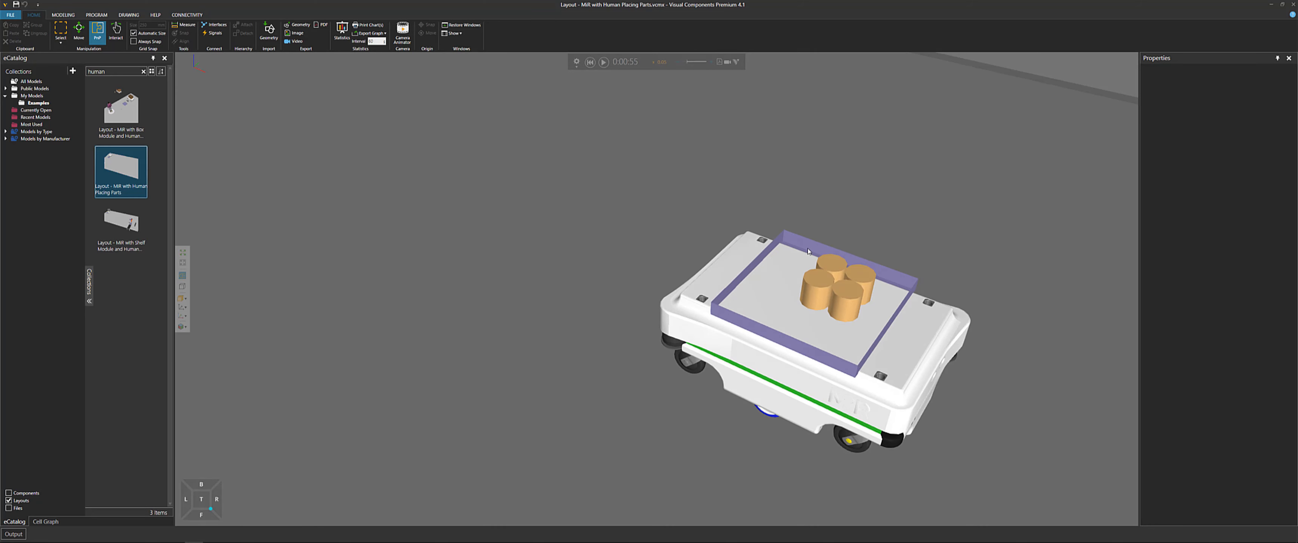
left_click(817, 251)
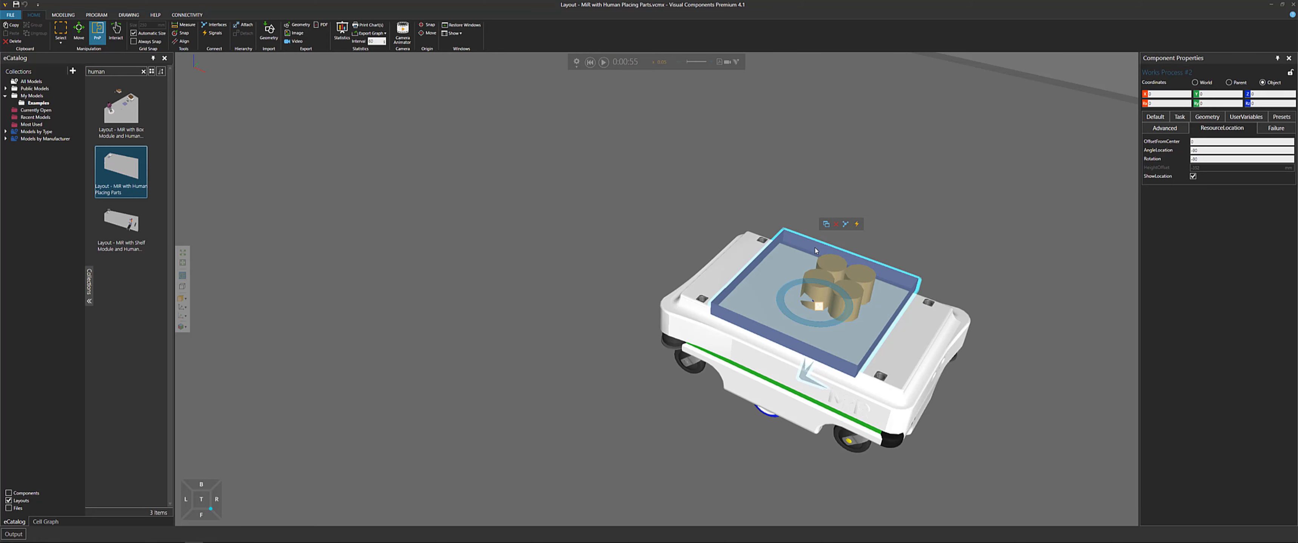
left_click(590, 65)
Switch the selected tray's coordinate display to World
mouse_move(910, 327)
right_mouse_down()
mouse_move(924, 299)
mouse_move(948, 332)
mouse_move(916, 355)
right_mouse_up()
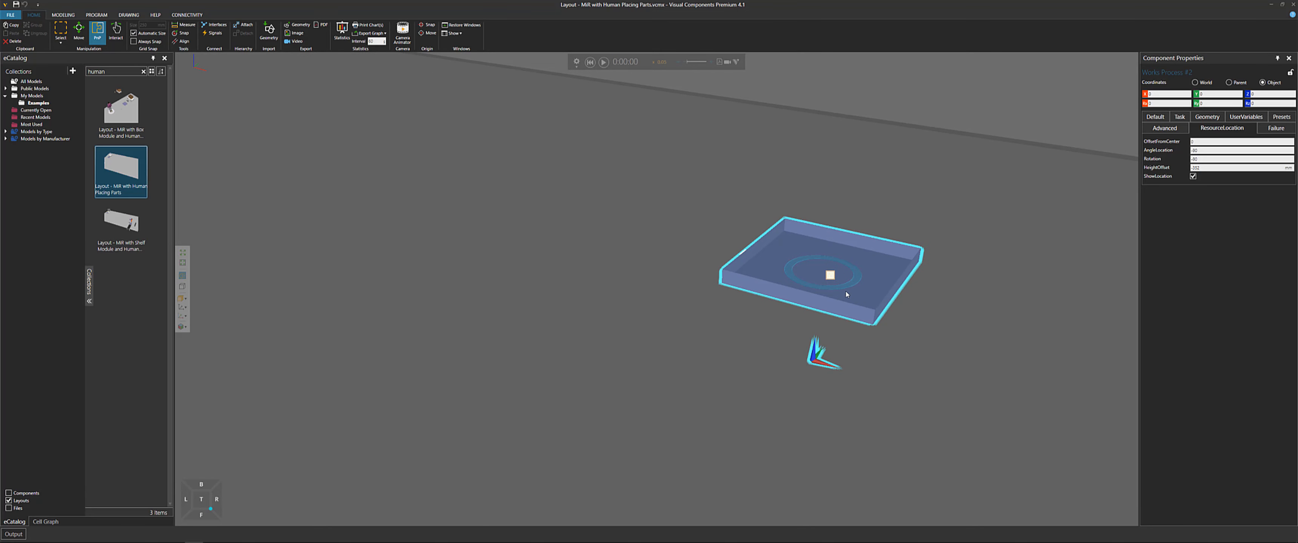
scroll(846, 295, "down", 3)
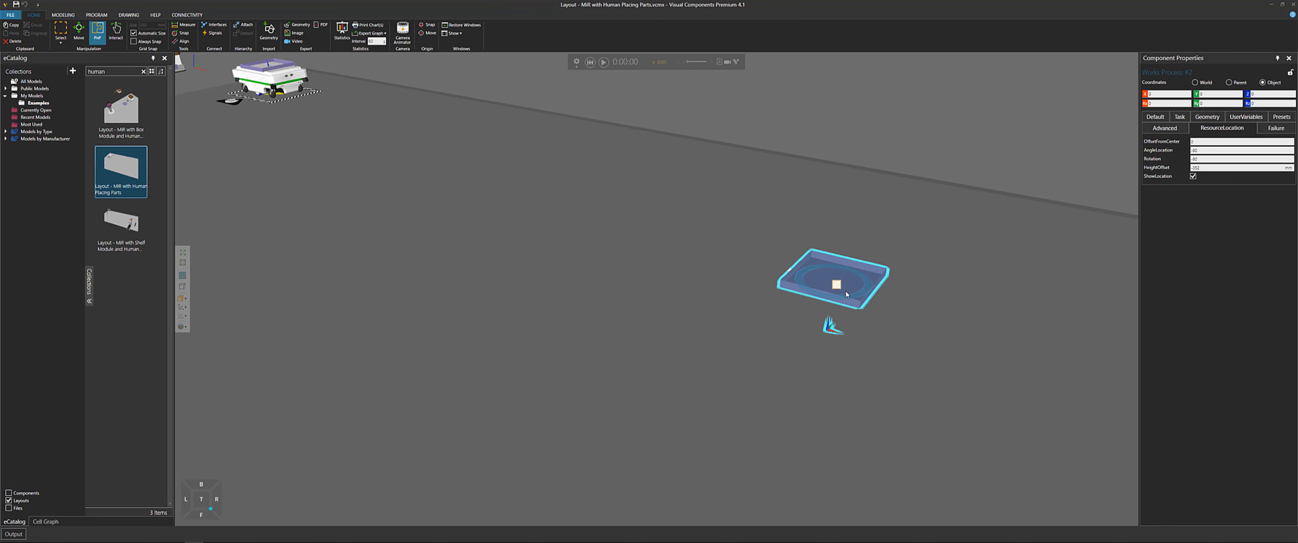
scroll(855, 308, "up", 2)
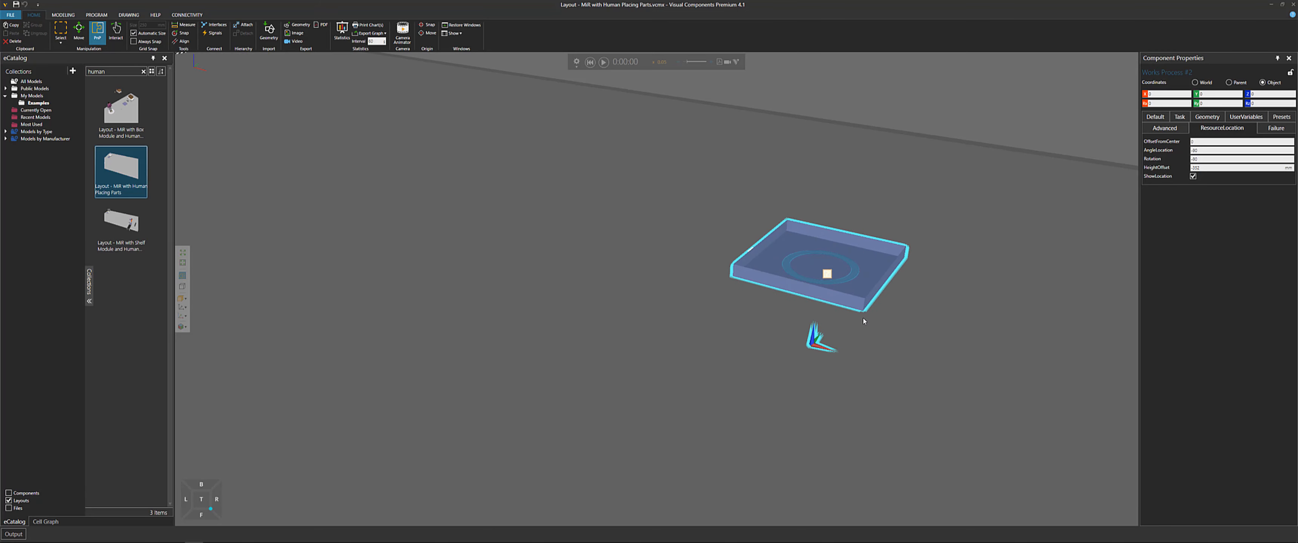
right_click_drag(864, 321, 880, 287)
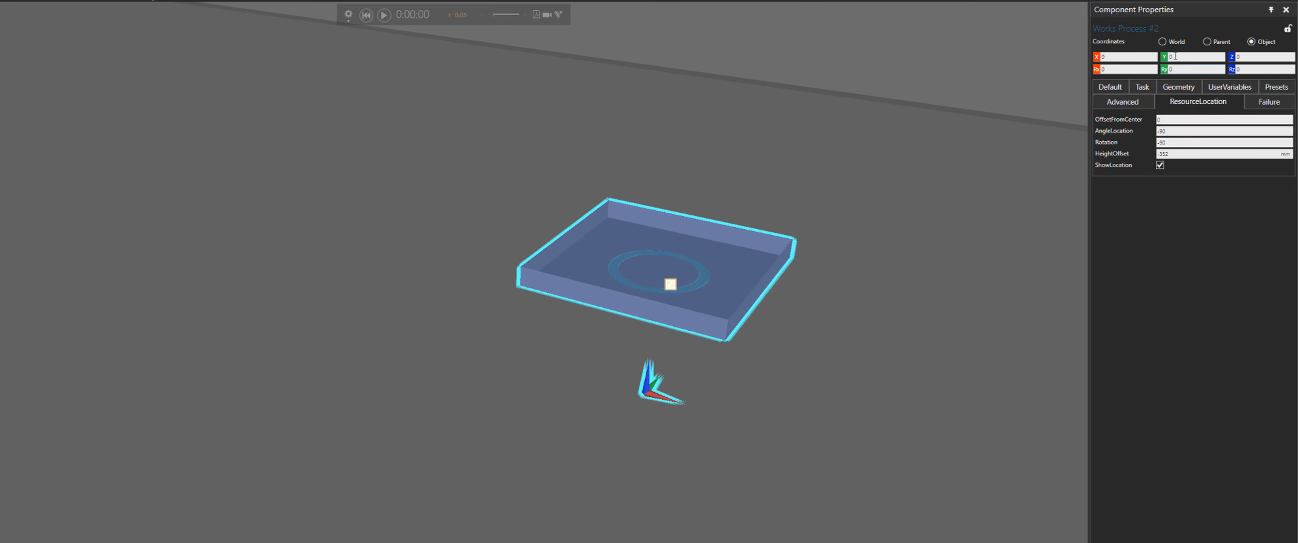
left_click(1162, 42)
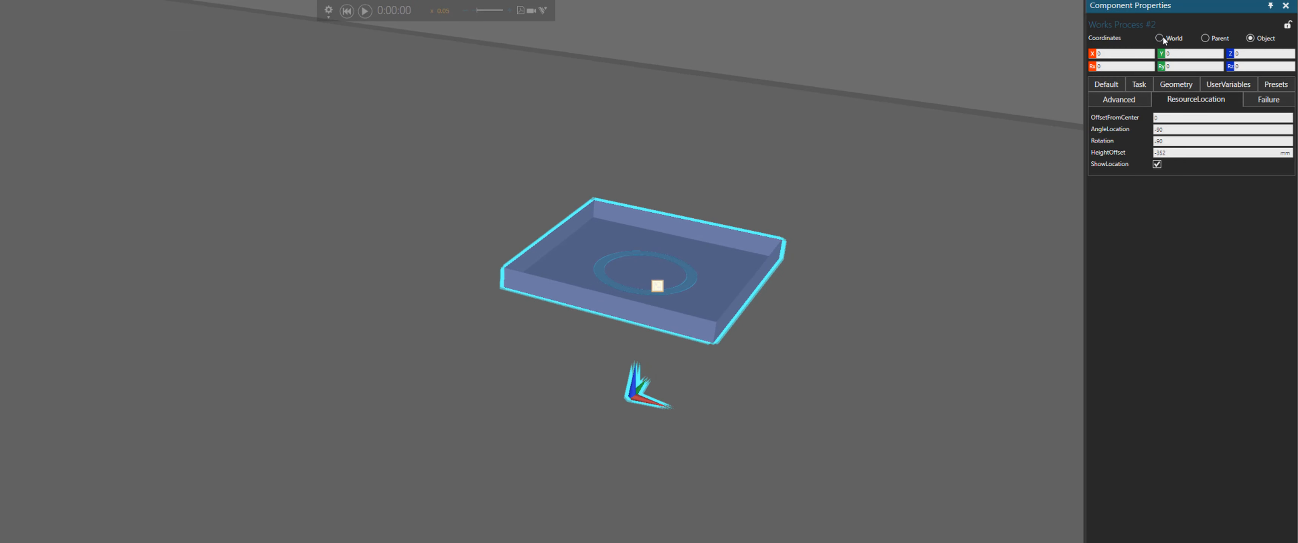
right_click_drag(884, 324, 960, 299)
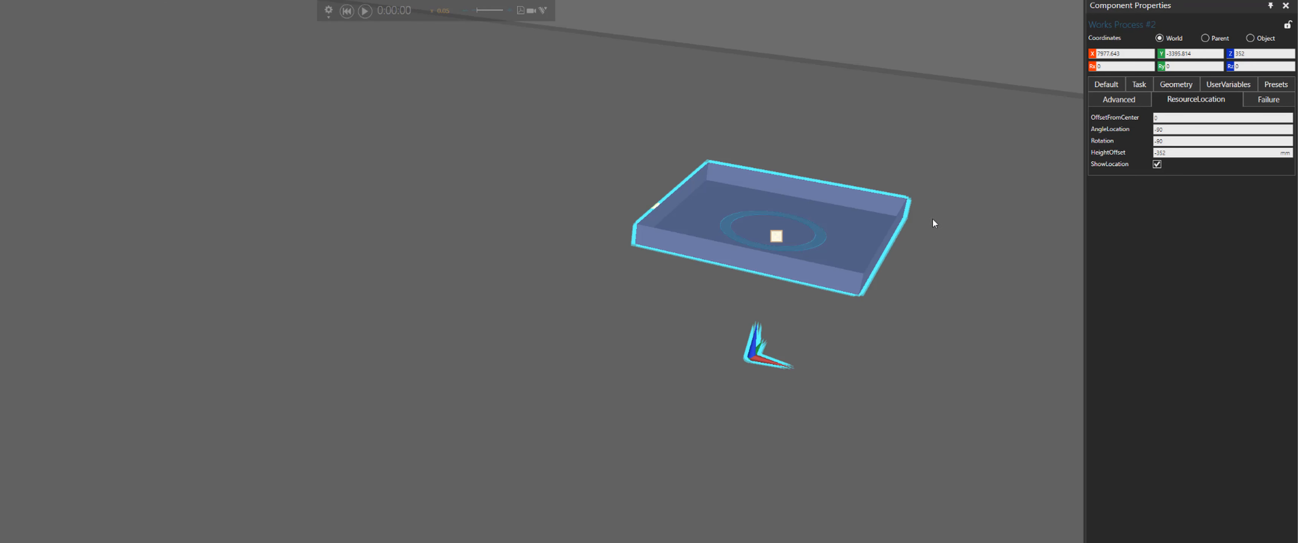
Examine the tray's Default and ResourceLocation properties and its position fields
left_click(1111, 84)
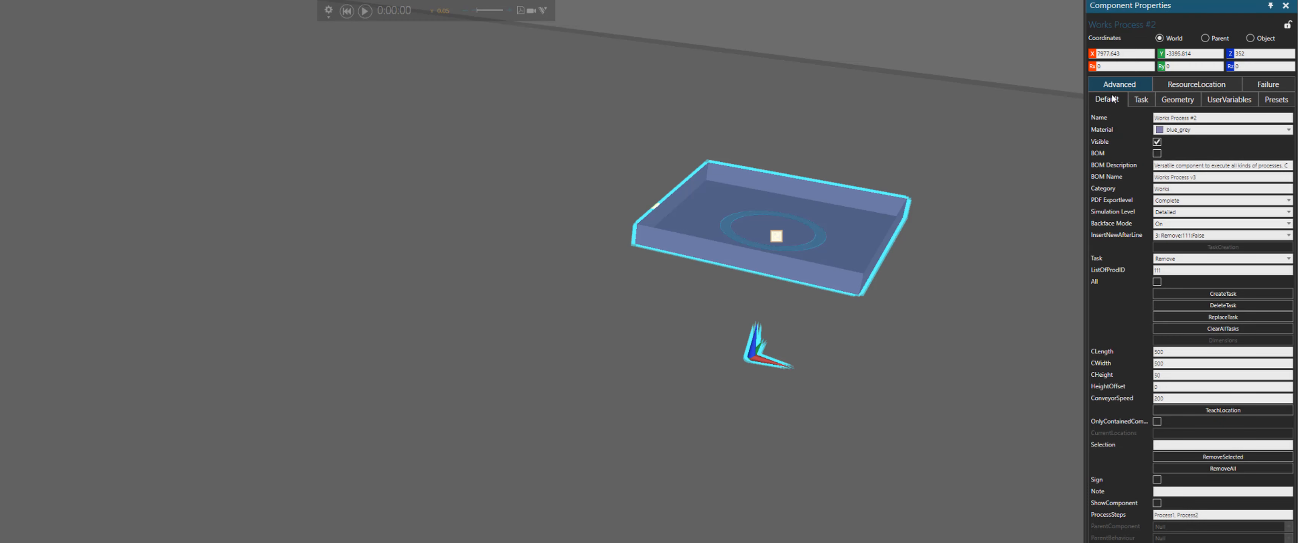
double_click(1264, 54)
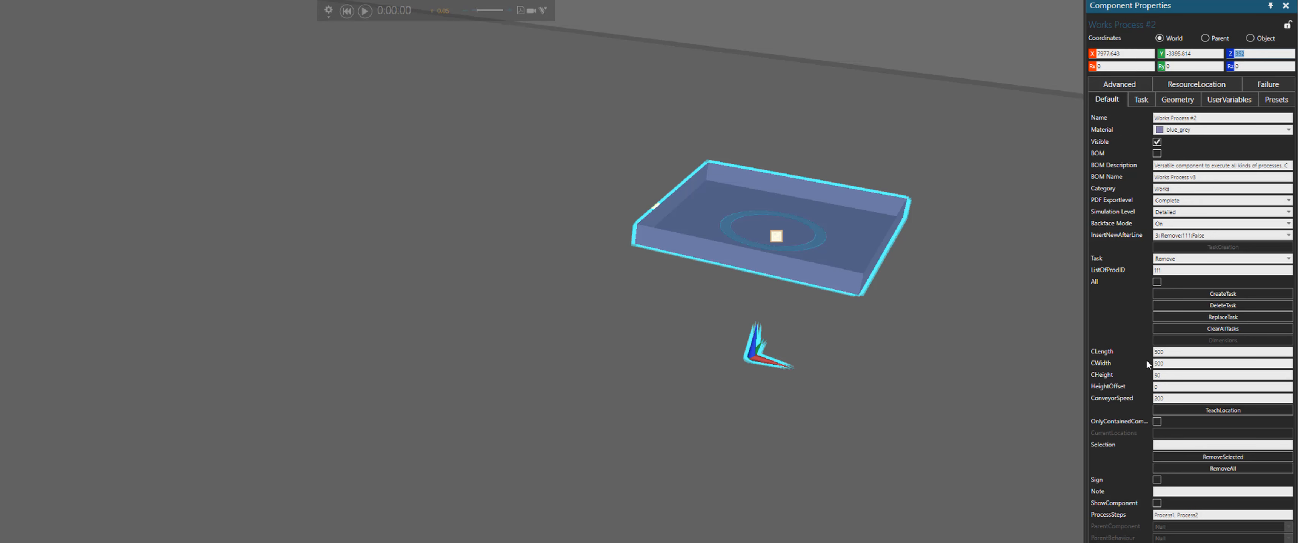
left_click(1164, 387)
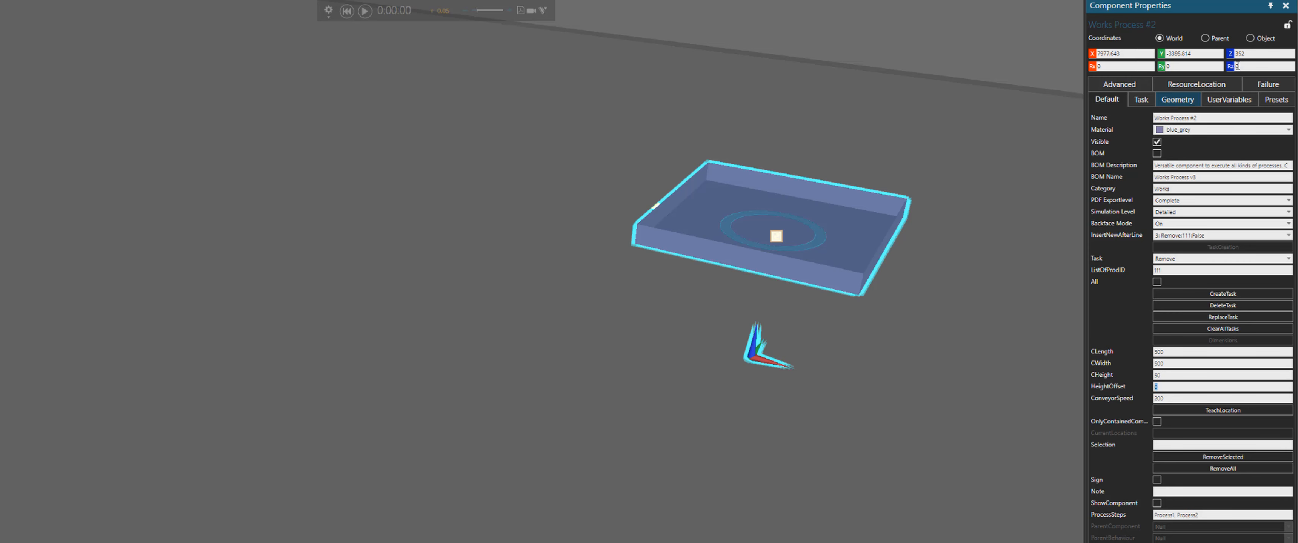
left_click(1236, 54)
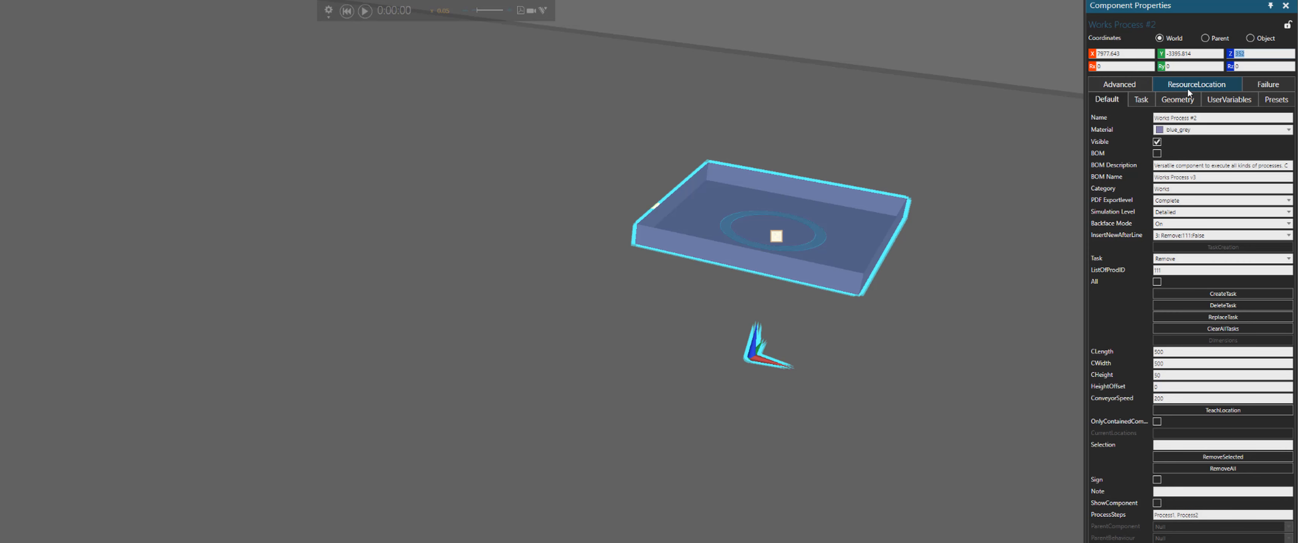
right_click_drag(800, 368, 760, 371)
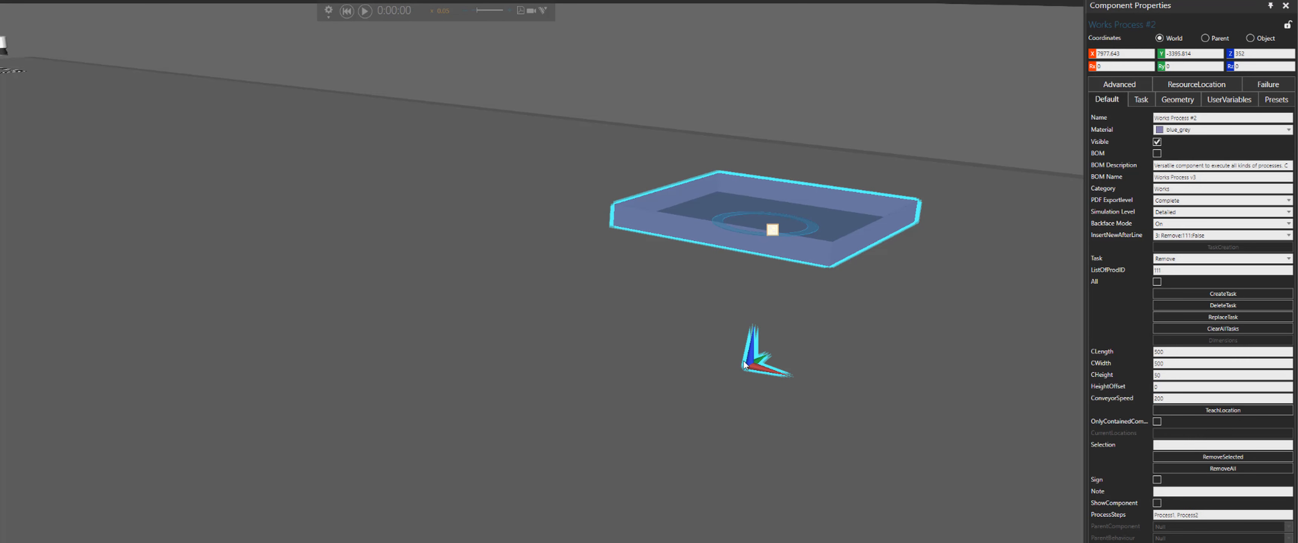
left_click(1191, 84)
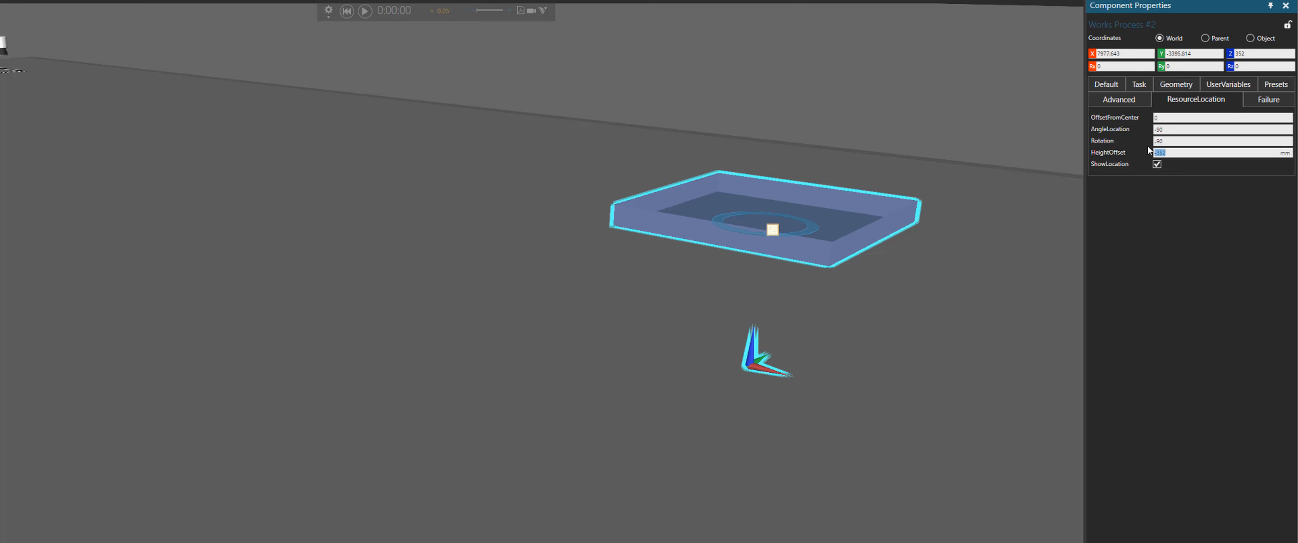
double_click(1251, 53)
scroll(720, 208, "down", 3)
Select the Works Process #3 tray on the MiR and examine its position and task properties
right_click_drag(700, 274, 714, 350)
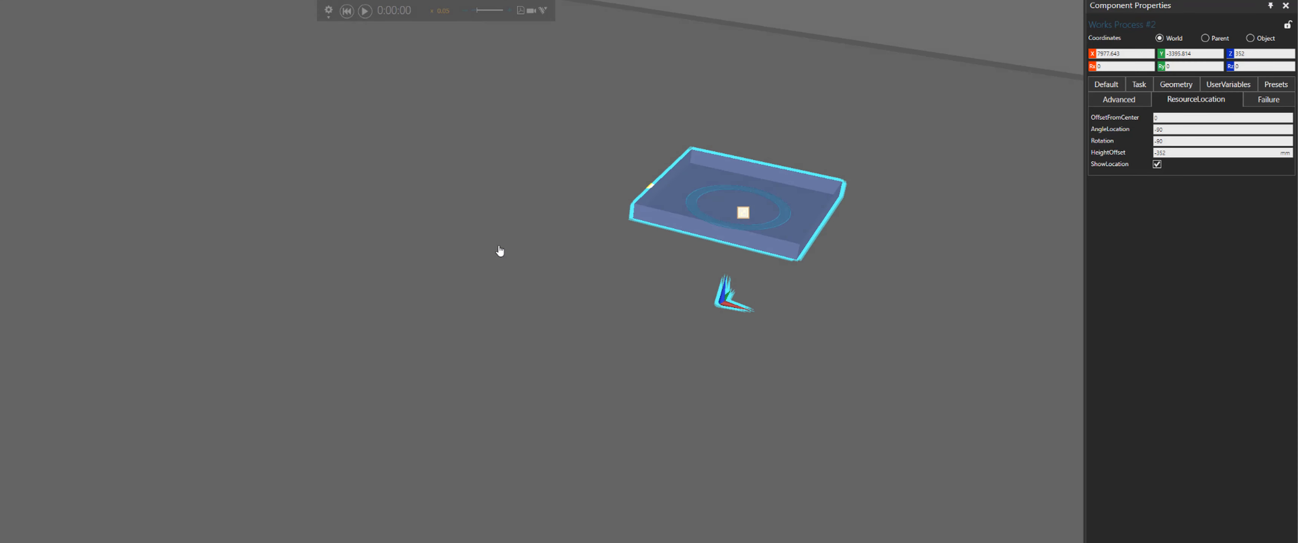
right_click_drag(496, 246, 670, 348)
mouse_move(393, 230)
right_mouse_down()
mouse_move(444, 292)
mouse_move(515, 324)
right_mouse_up()
scroll(157, 132, "up", 3)
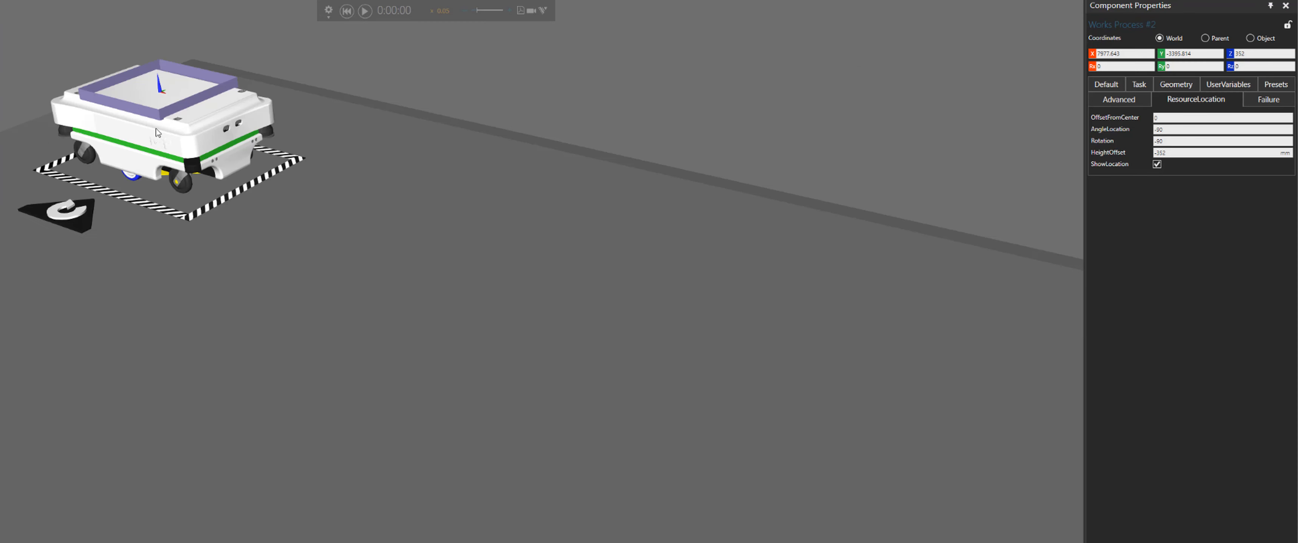
right_click_drag(372, 232, 494, 373)
scroll(326, 246, "up", 3)
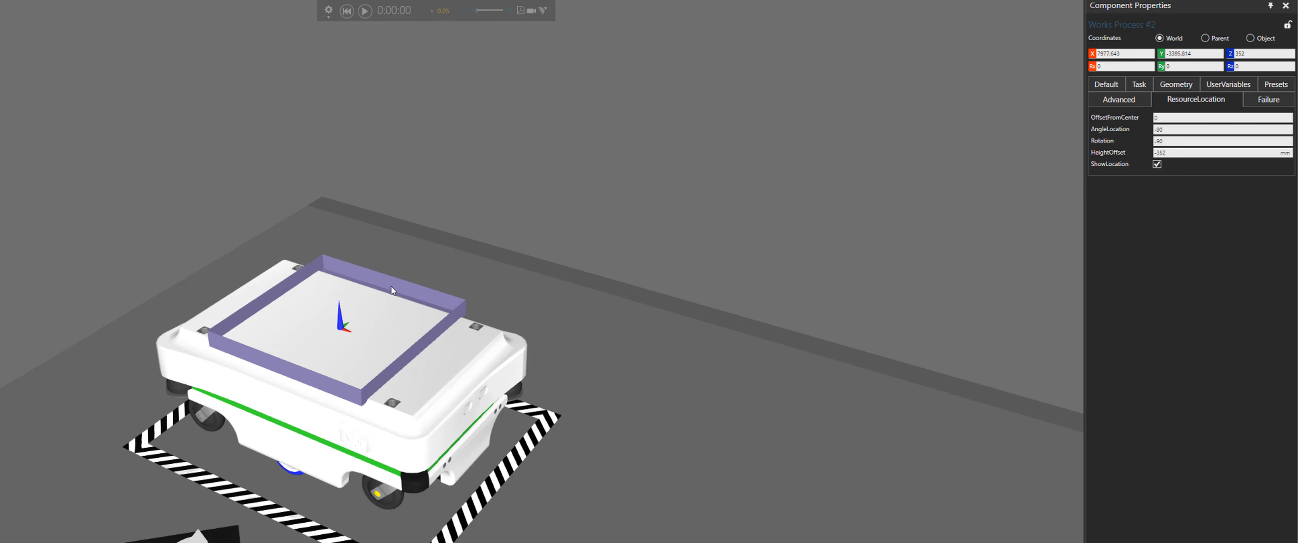
left_click(425, 303)
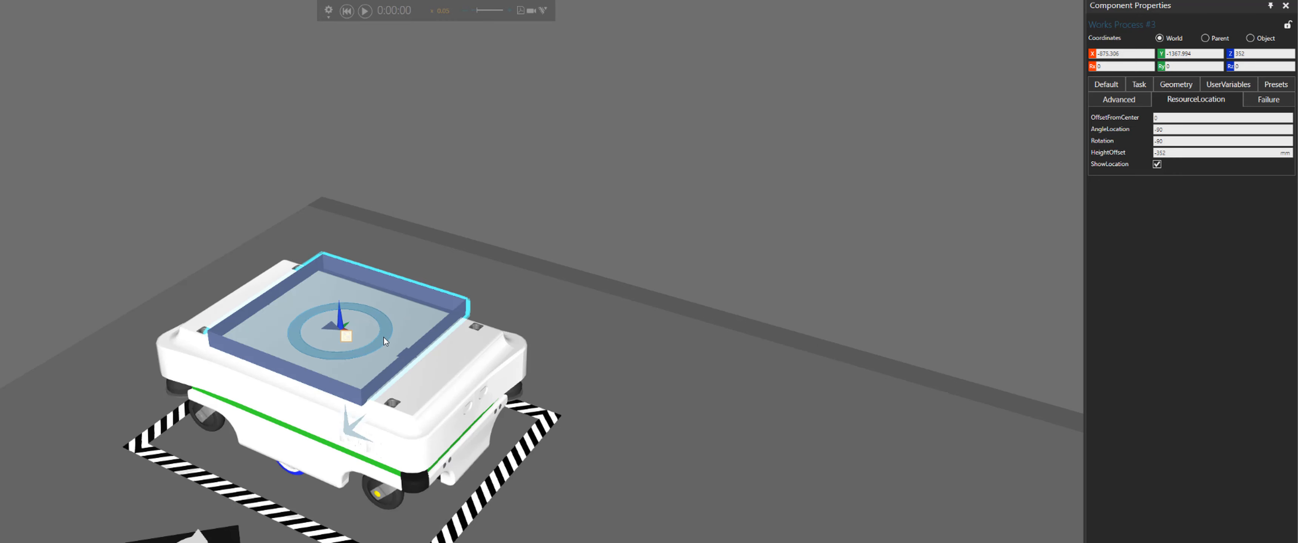
right_click_drag(628, 286, 1046, 204)
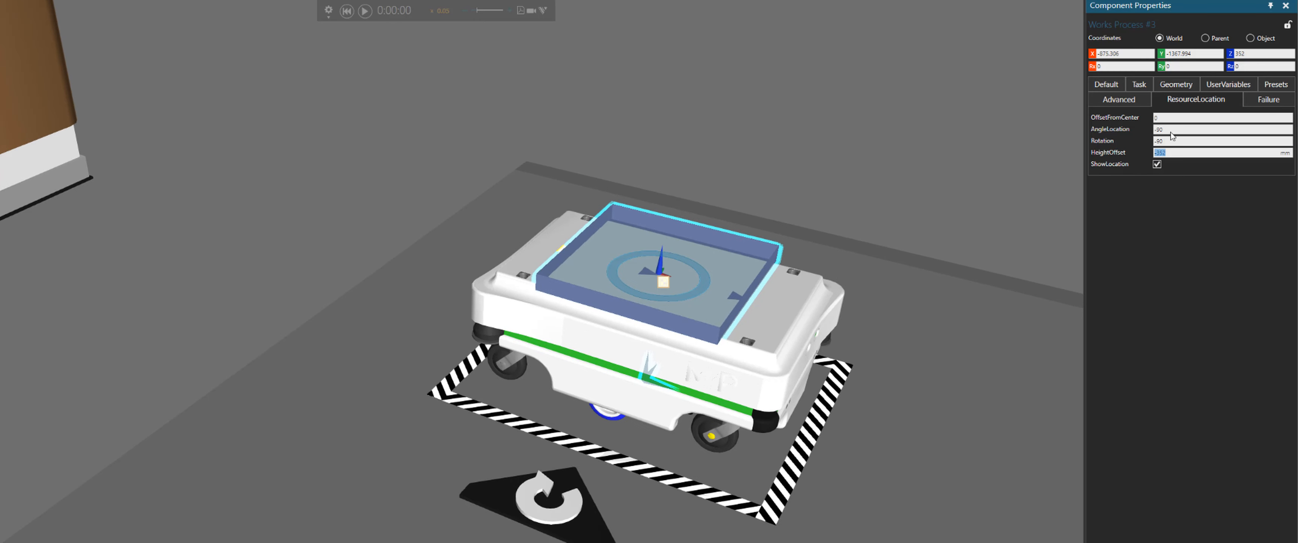
left_click(1227, 54)
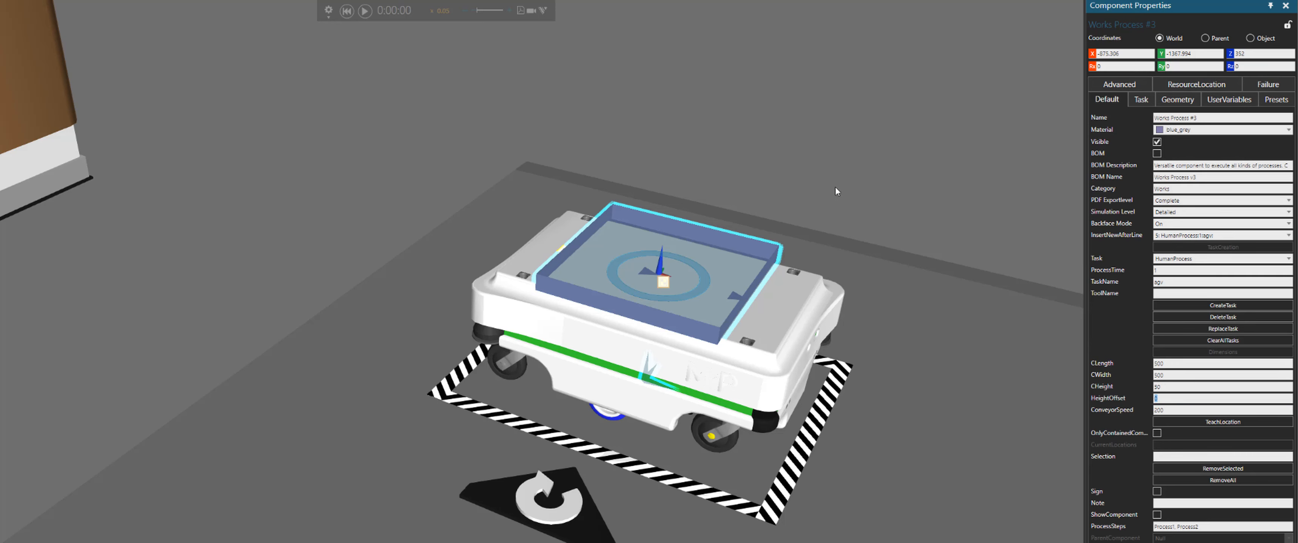
left_click(845, 240)
Select the feed tray and read the task lines in its process notes window, then close it
scroll(844, 241, "down", 6)
middle_click_drag(559, 282, 521, 237)
right_click_drag(522, 237, 490, 237)
middle_click_drag(490, 237, 461, 259)
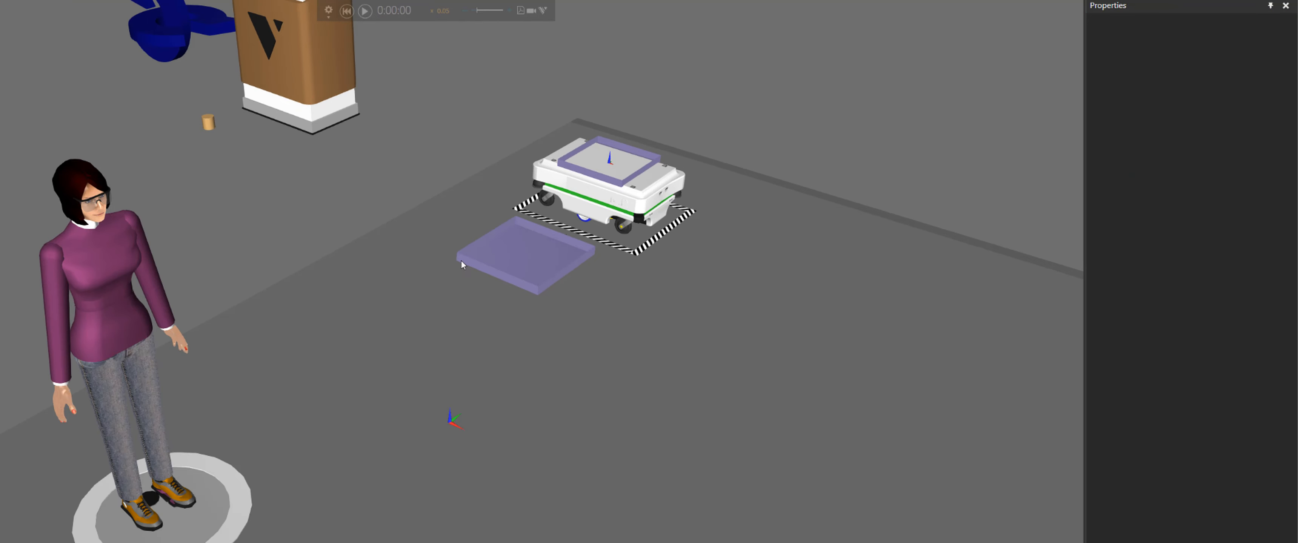
left_click(493, 272)
scroll(503, 282, "up", 4)
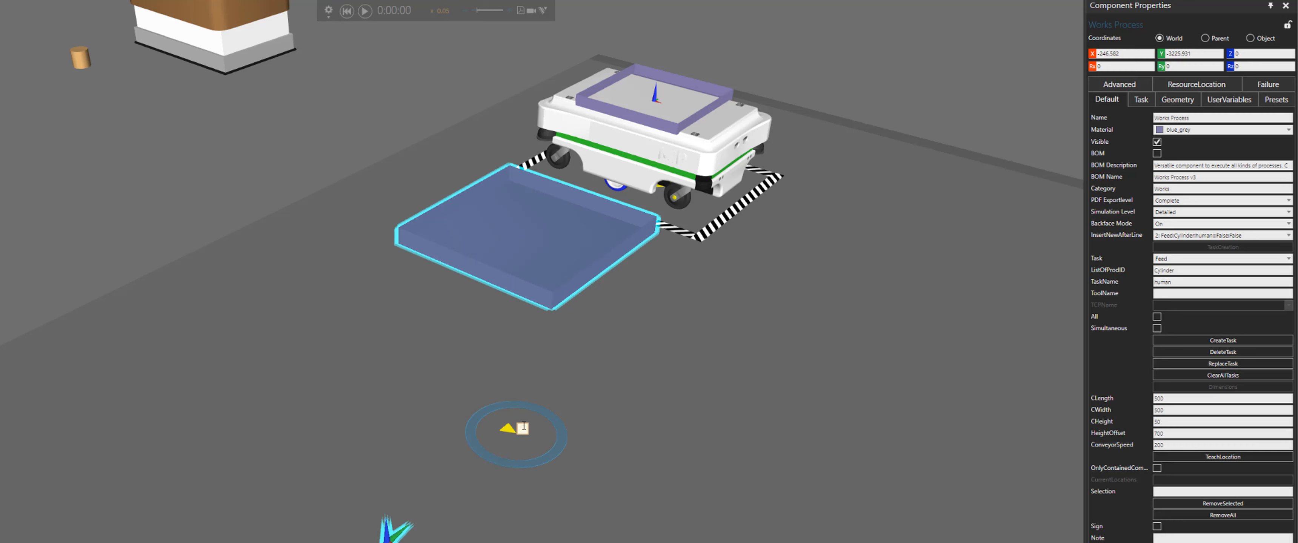
left_click(522, 427)
left_click_drag(311, 66, 274, 81)
left_click(306, 79)
double_click(323, 81)
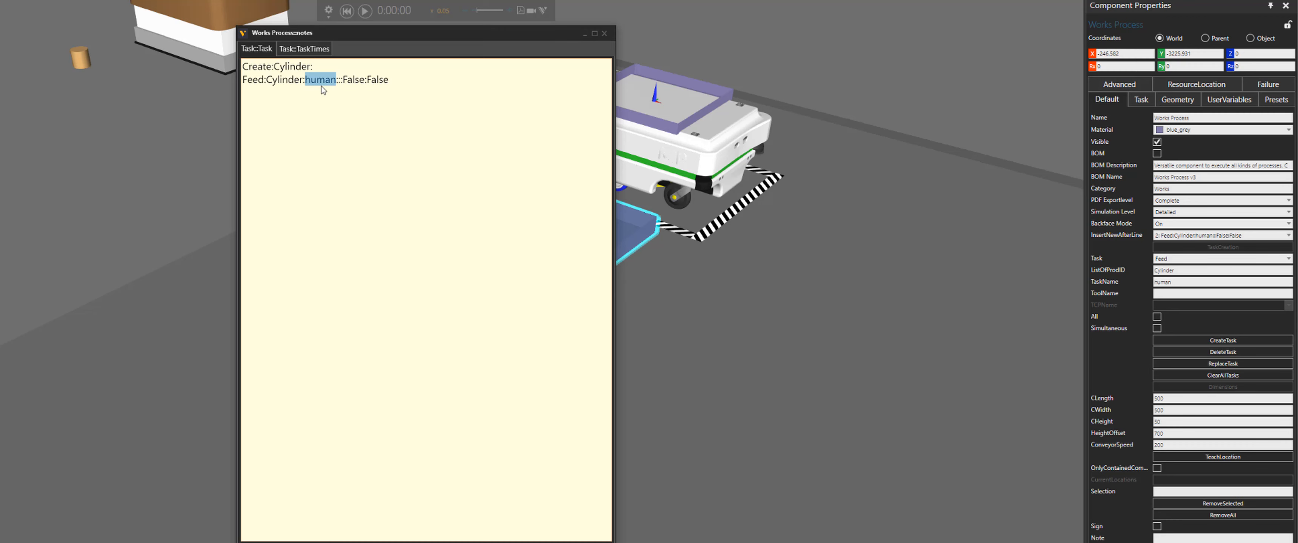
left_click(604, 34)
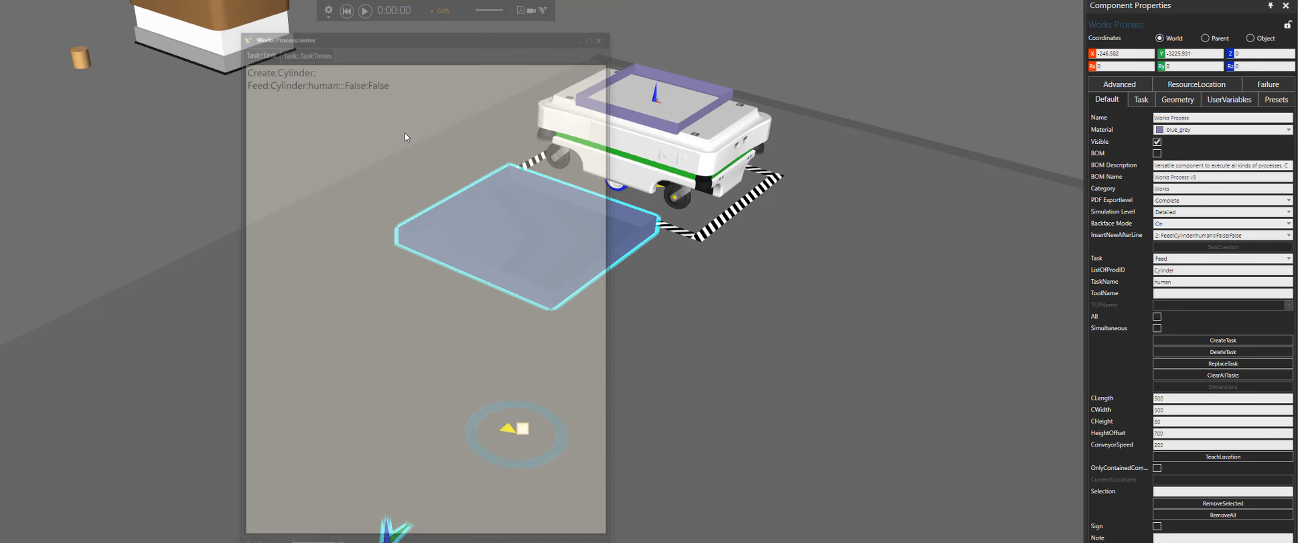
Select the human resource and examine its TaskList property
left_click(4, 505)
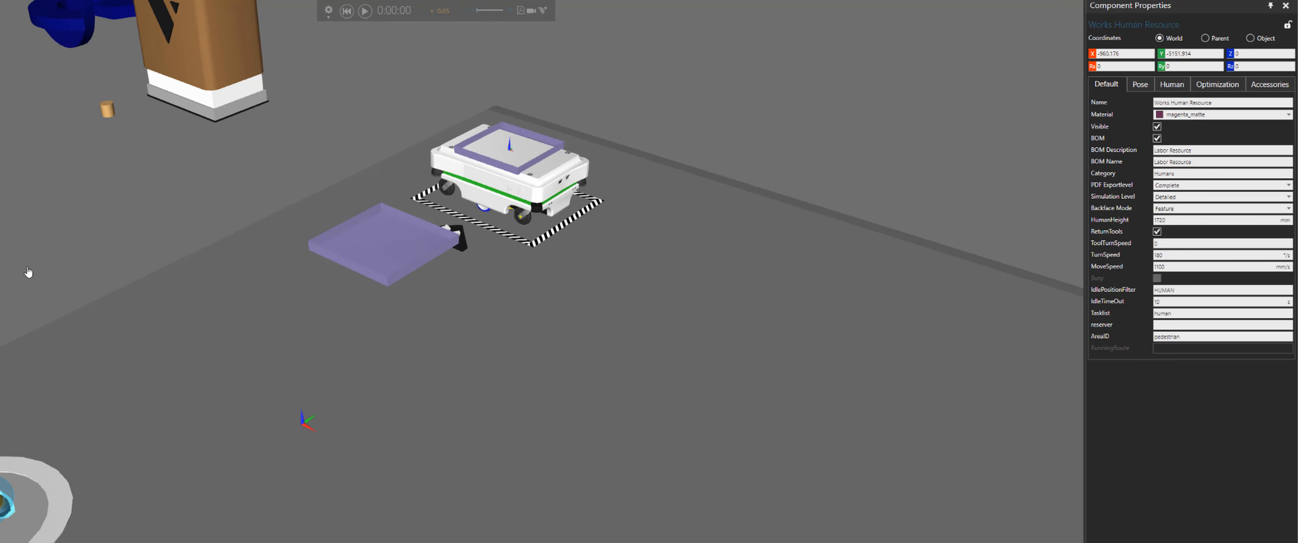
middle_click_drag(28, 275, 353, 249)
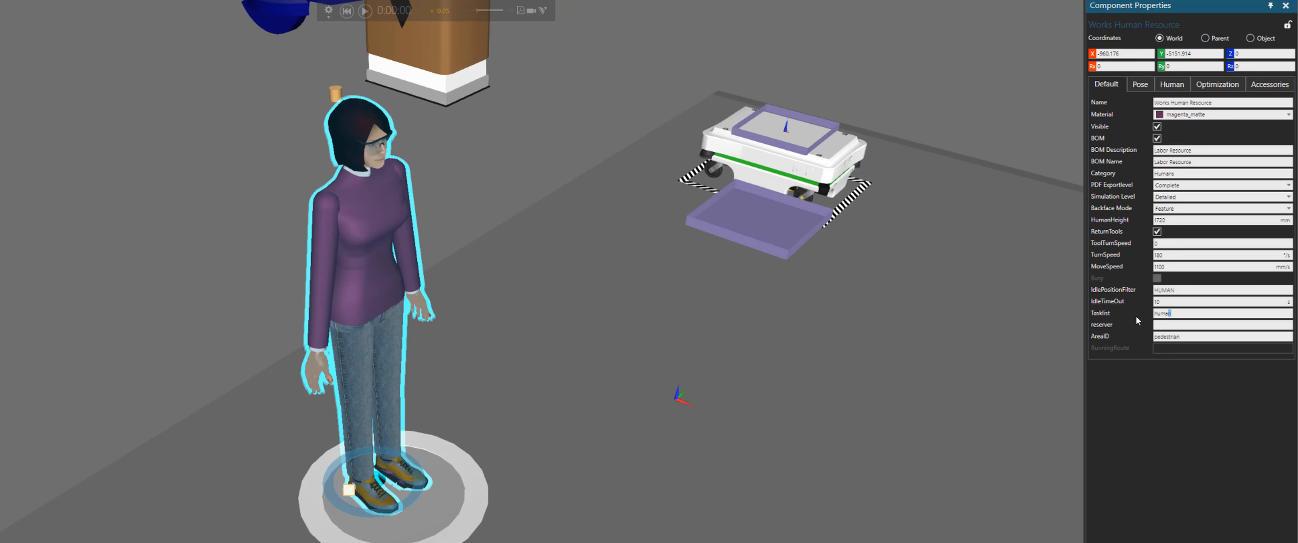
scroll(940, 353, "up", 3)
middle_click_drag(855, 391, 834, 391)
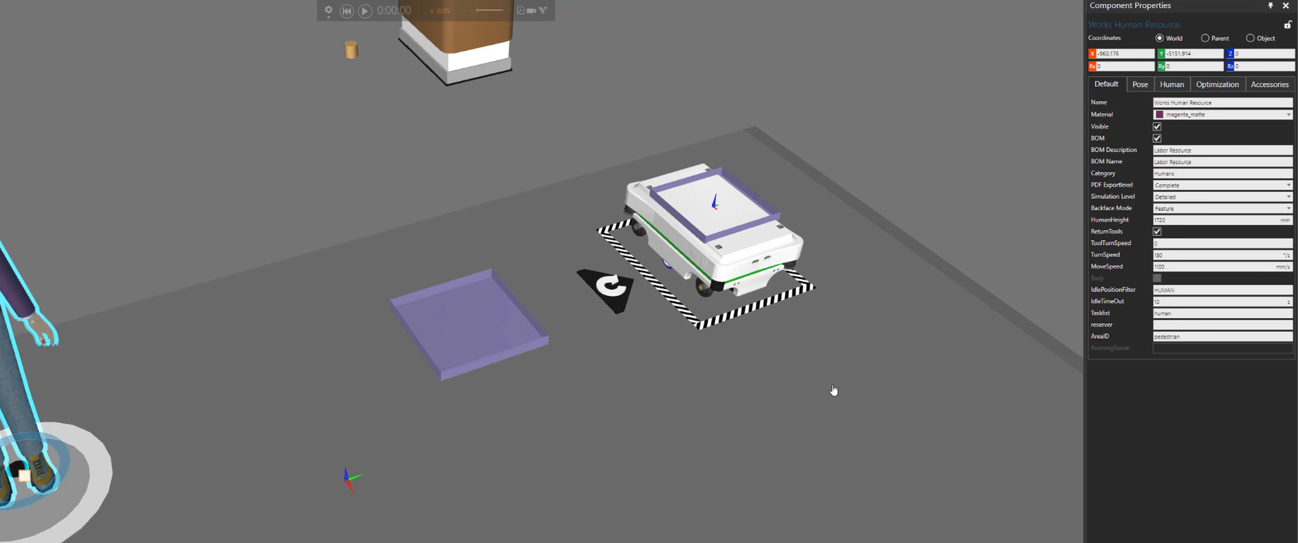
scroll(730, 300, "up", 3)
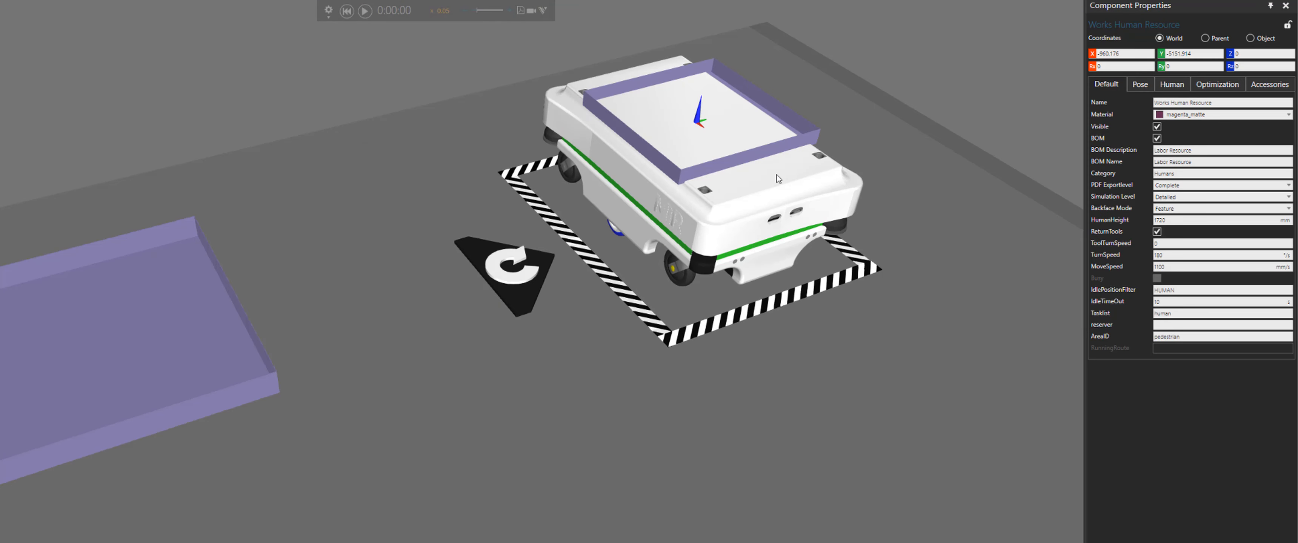
Select the Works Process #3 tray on the MiR again for inspection
left_click(795, 119)
right_click_drag(795, 119, 868, 152)
middle_click_drag(868, 152, 812, 291)
scroll(640, 244, "up", 4)
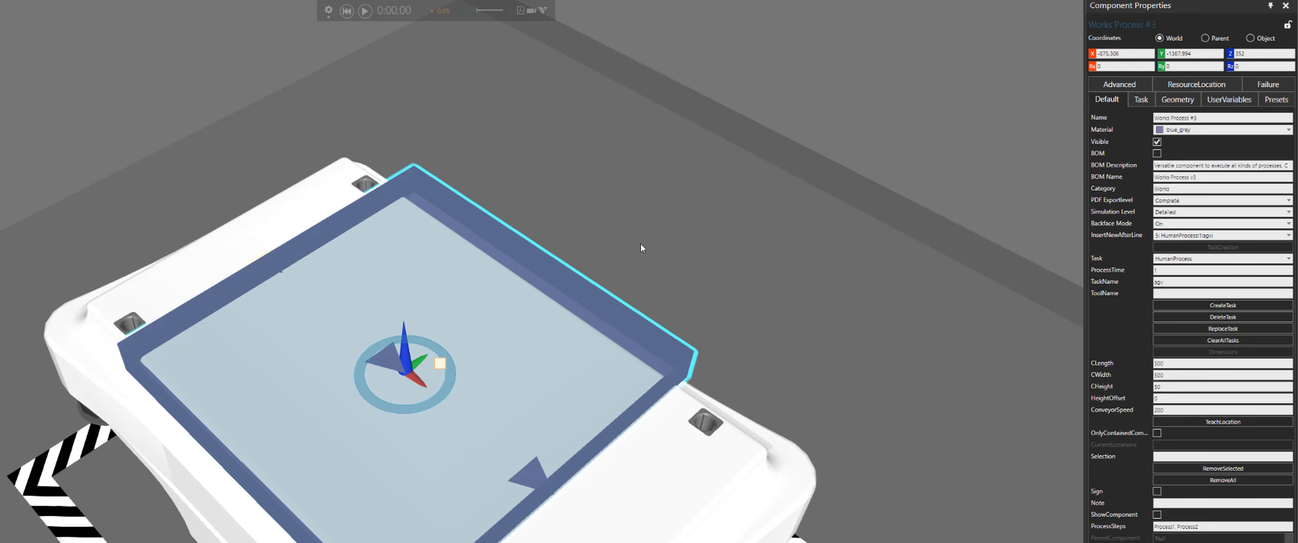
scroll(704, 264, "down", 2)
right_click_drag(846, 204, 868, 192)
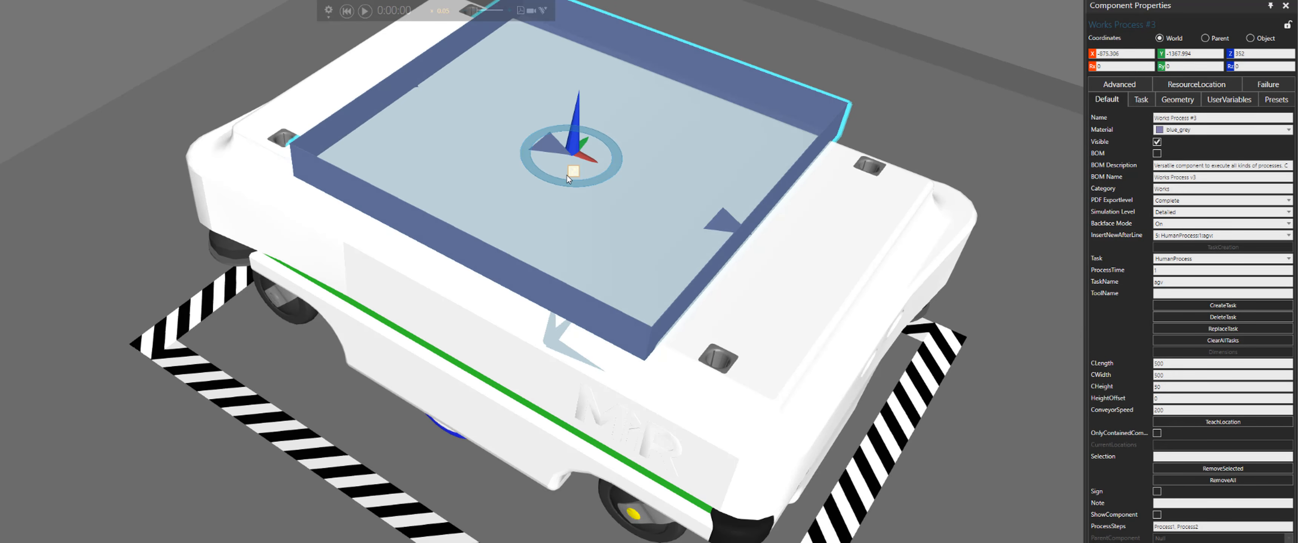
Open the MiR tray's process notes, examine its ChangeID and HumanProcess lines, and select the MiR robot
left_click(574, 171)
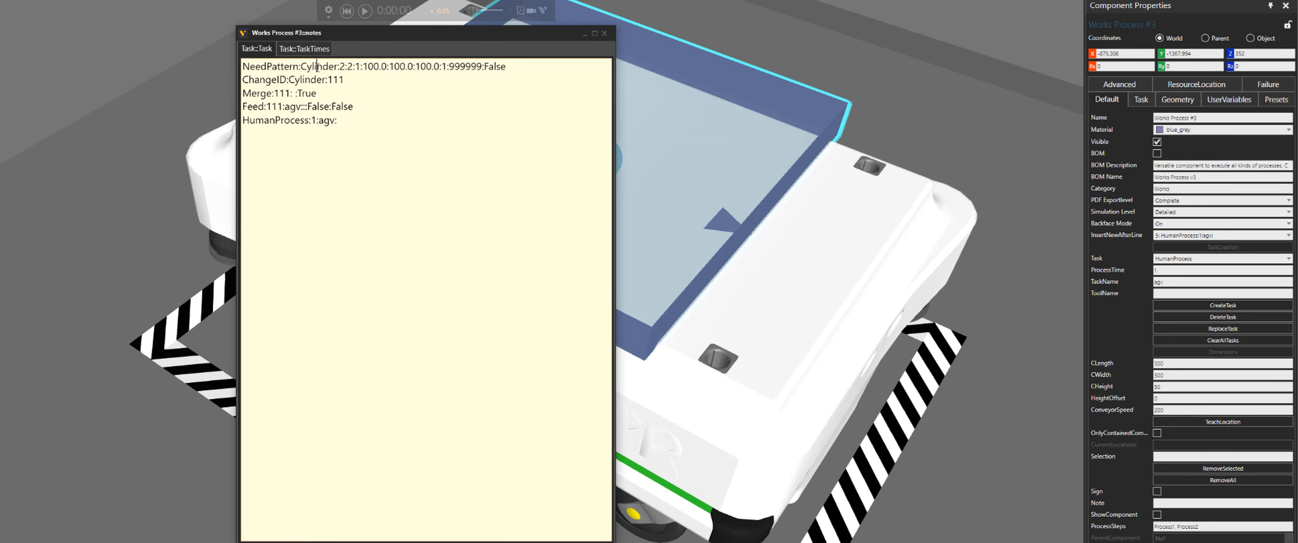
double_click(317, 66)
left_click_drag(417, 40, 66, 56)
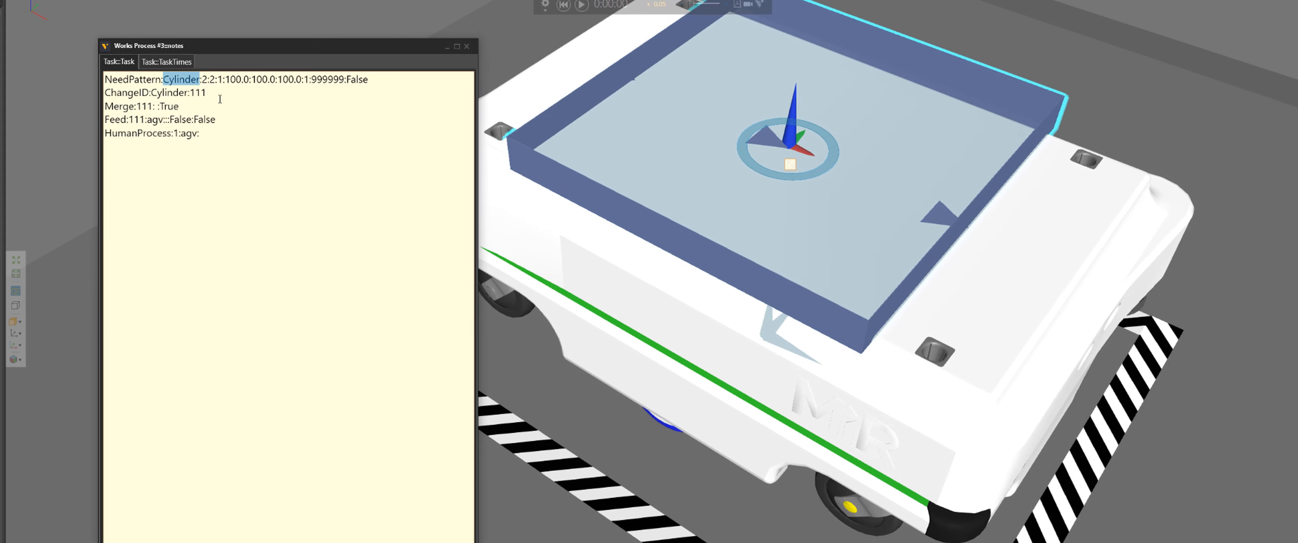
left_click(208, 93)
double_click(205, 93)
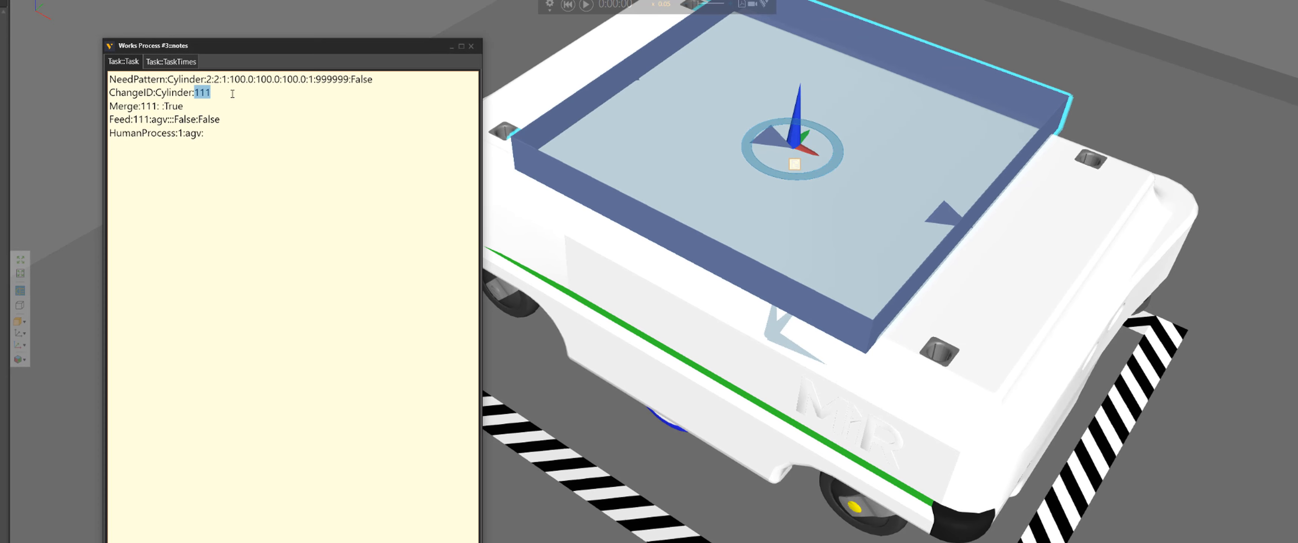
left_click_drag(183, 107, 105, 110)
left_click(190, 108)
double_click(157, 120)
left_click(746, 359)
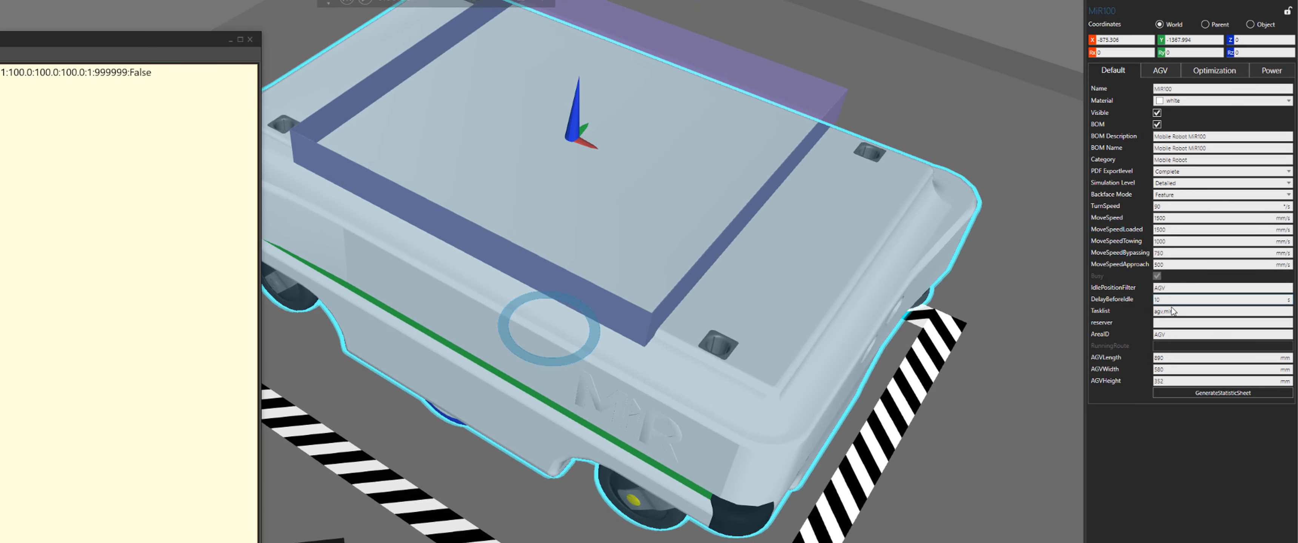
Compare the MiR's Tasklist value with the HumanProcess line in the tray's process notes
left_click(1173, 311)
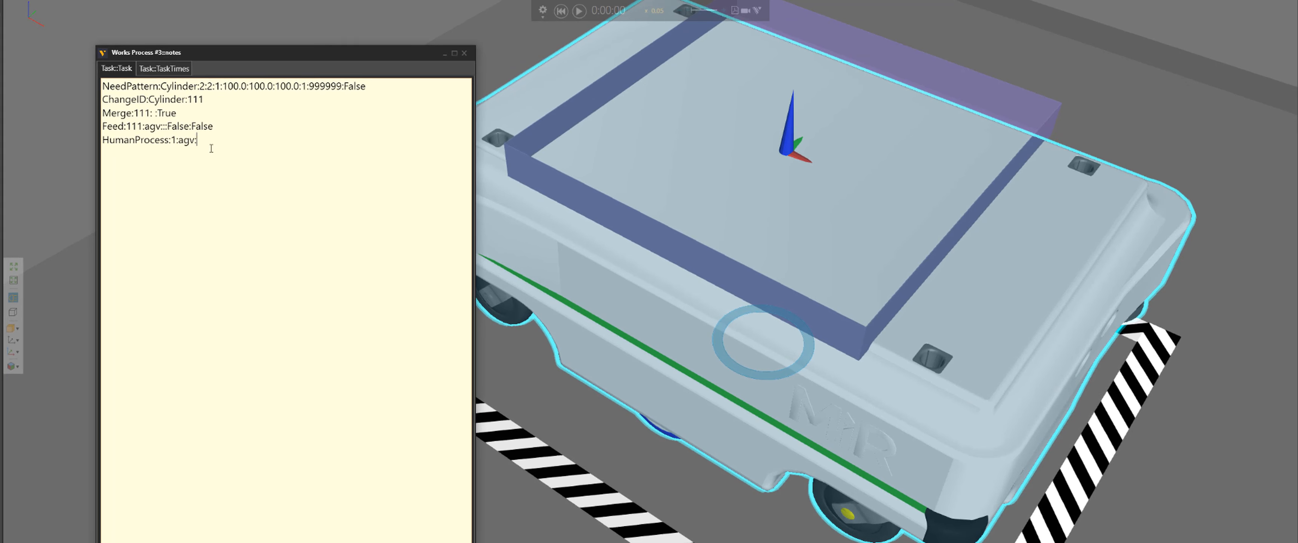
left_click_drag(197, 140, 102, 141)
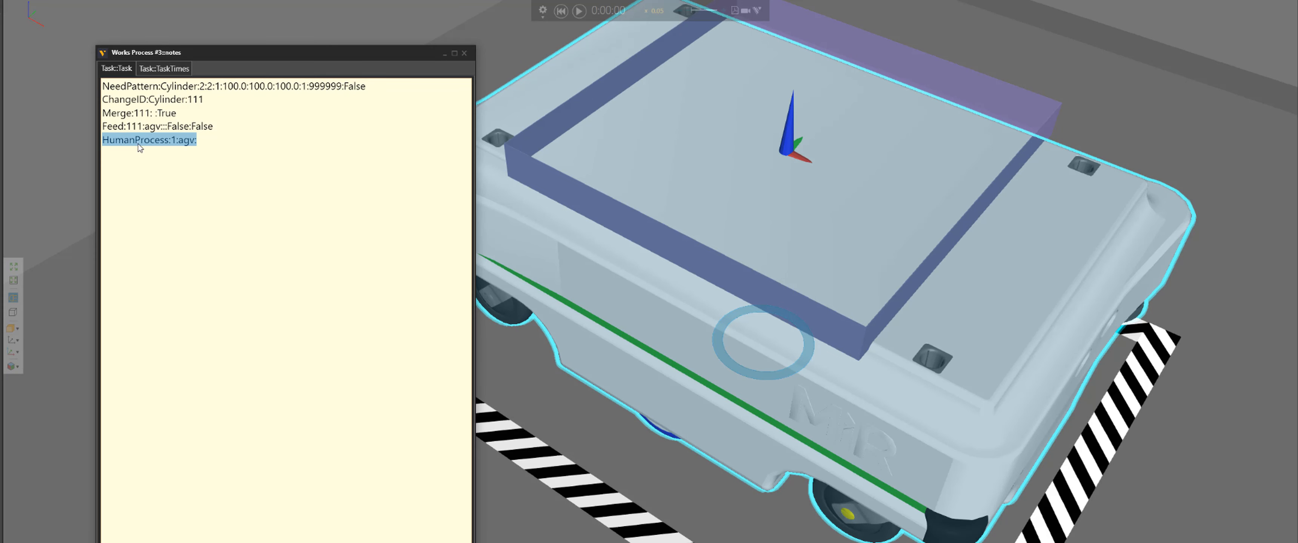
left_click(172, 141)
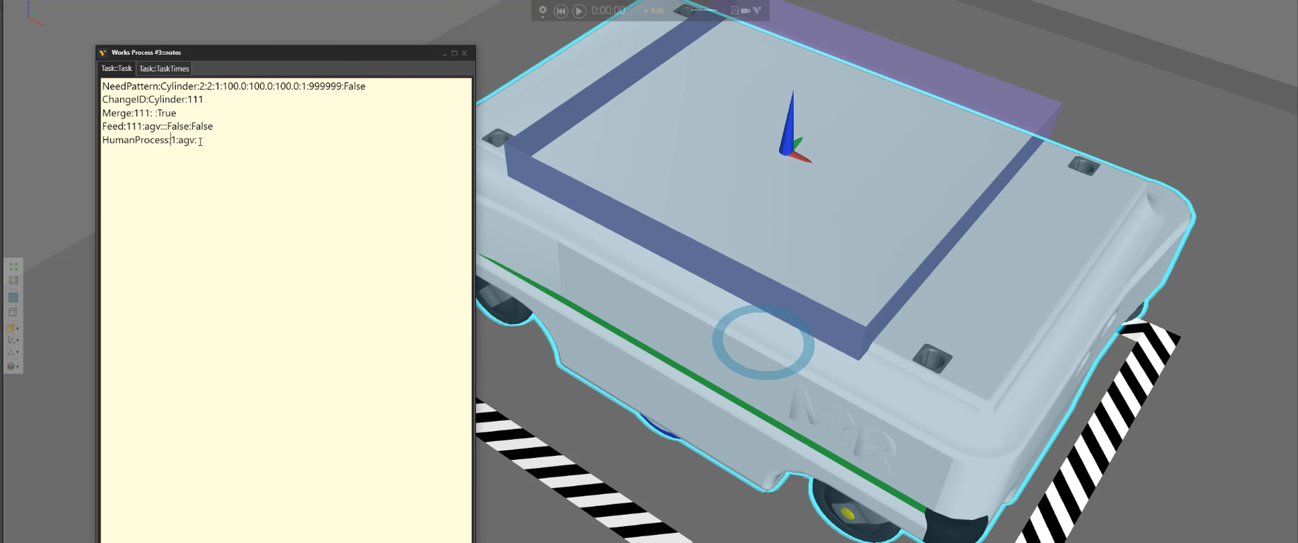
left_click_drag(198, 140, 91, 147)
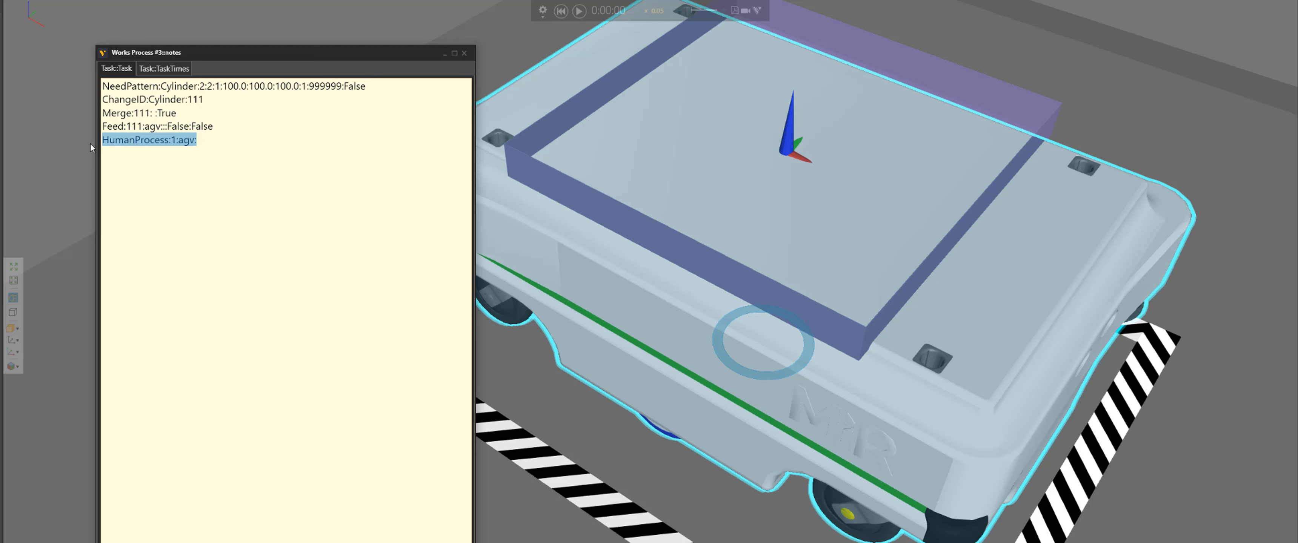
left_click(178, 146)
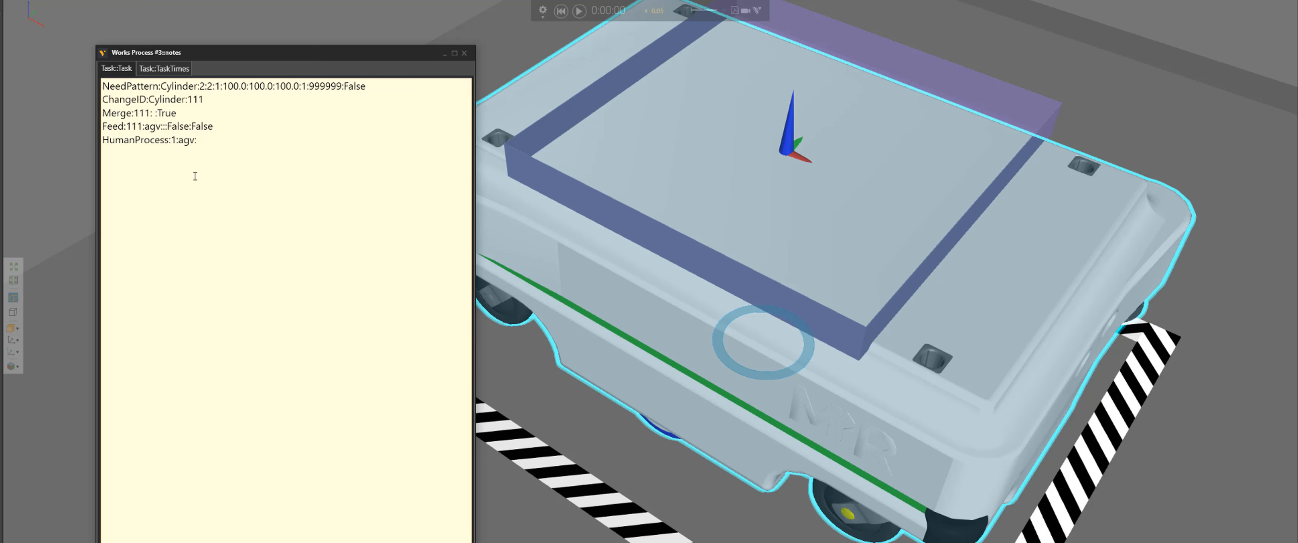
double_click(189, 141)
scroll(919, 236, "down", 5)
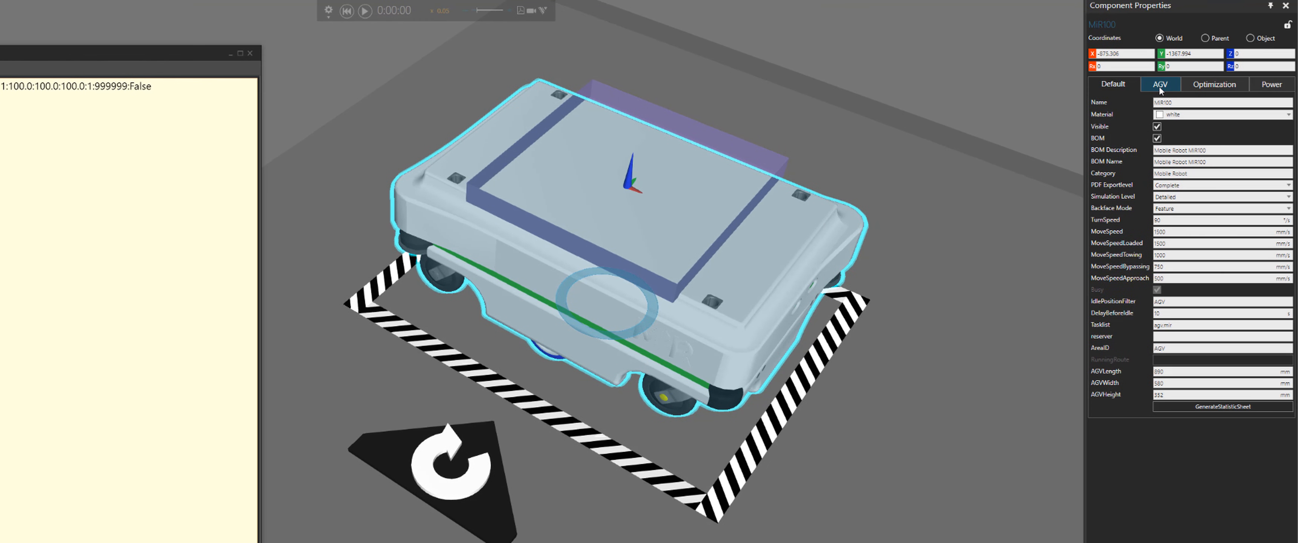
Examine the pattern location settings in the MiR's AGV properties
left_click(1160, 84)
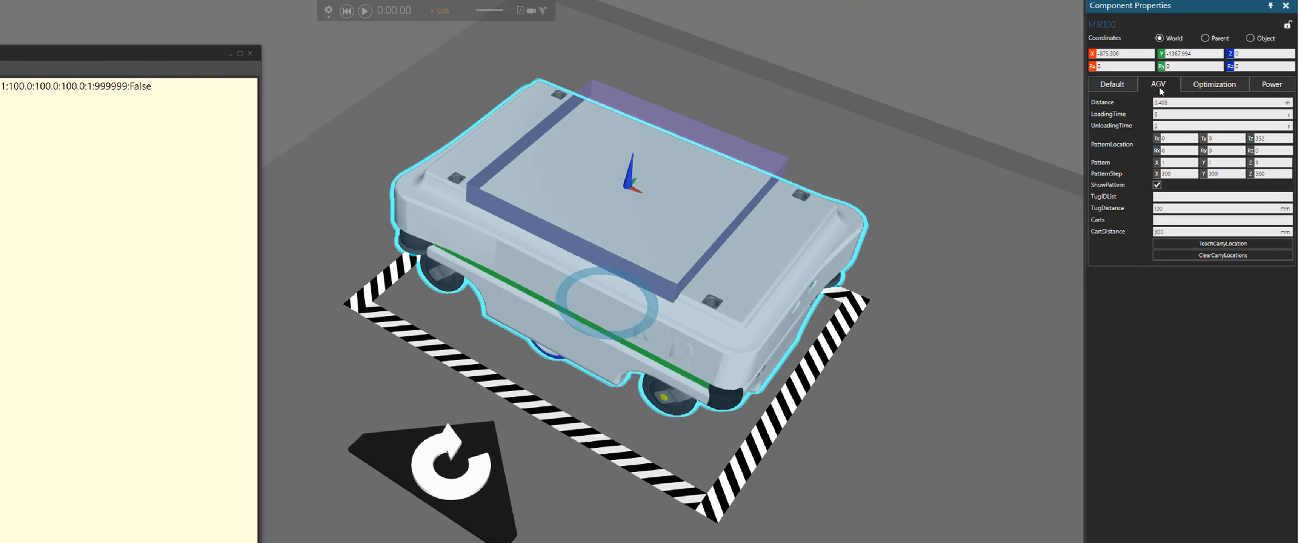
double_click(1255, 140)
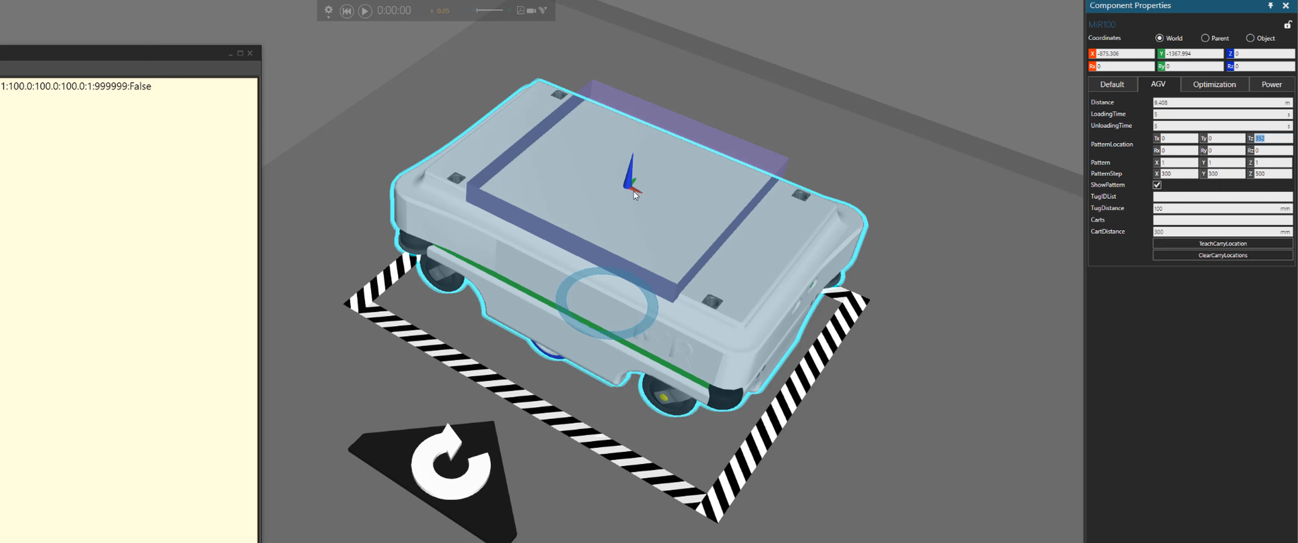
Close the notes window, run the simulation until the human loads cylinders onto the MiR, then pause it
left_click(365, 11)
left_click(249, 53)
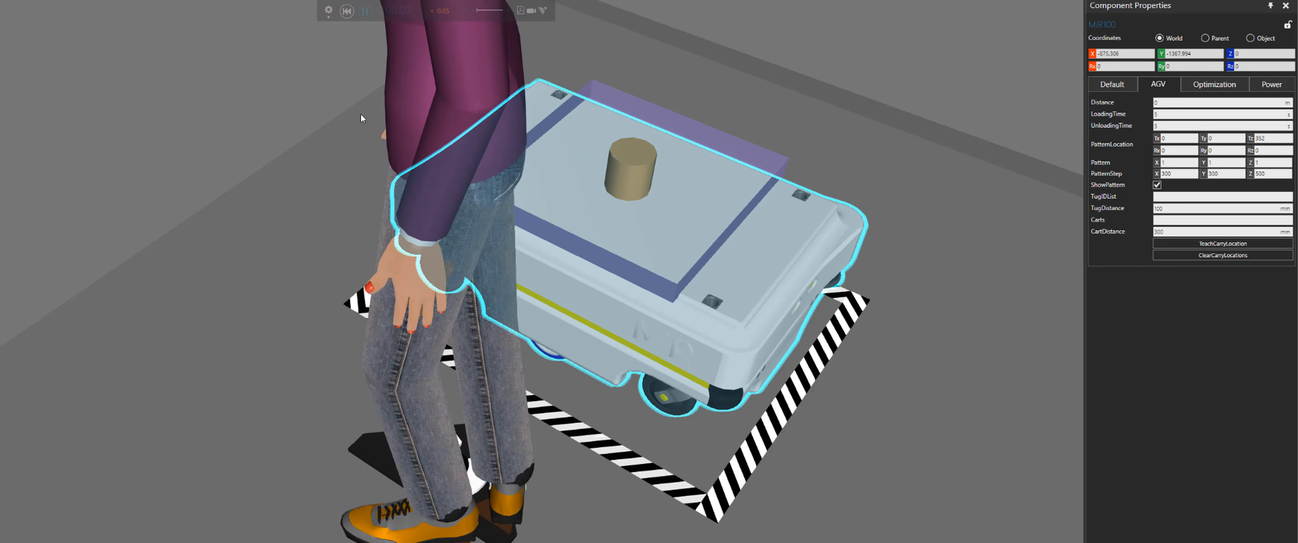
right_click_drag(638, 202, 659, 129)
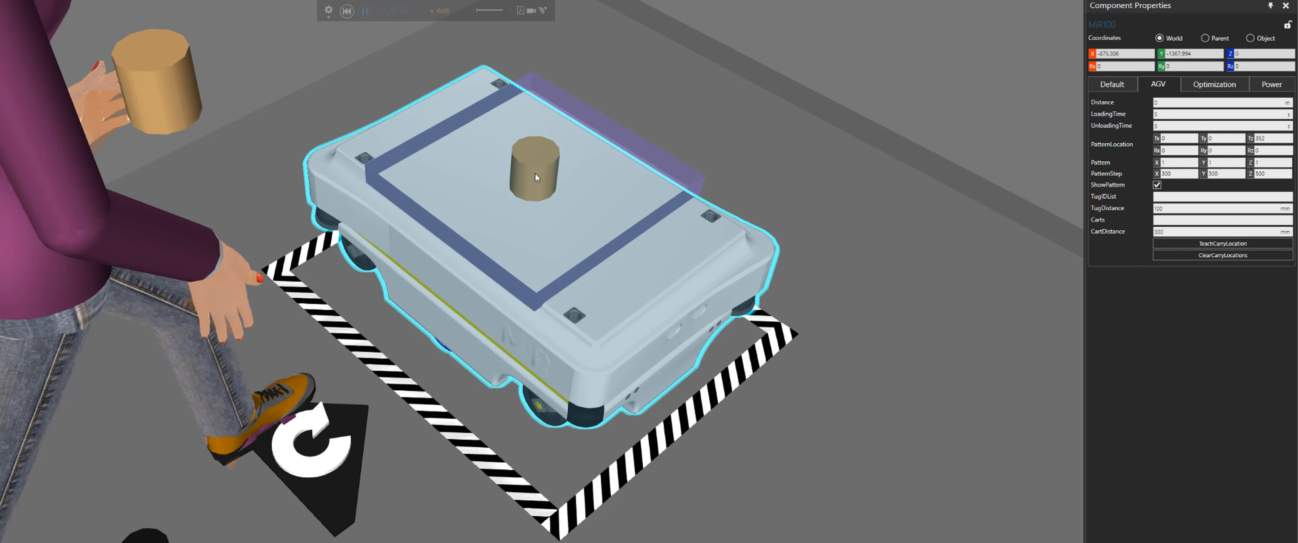
scroll(541, 188, "down", 2)
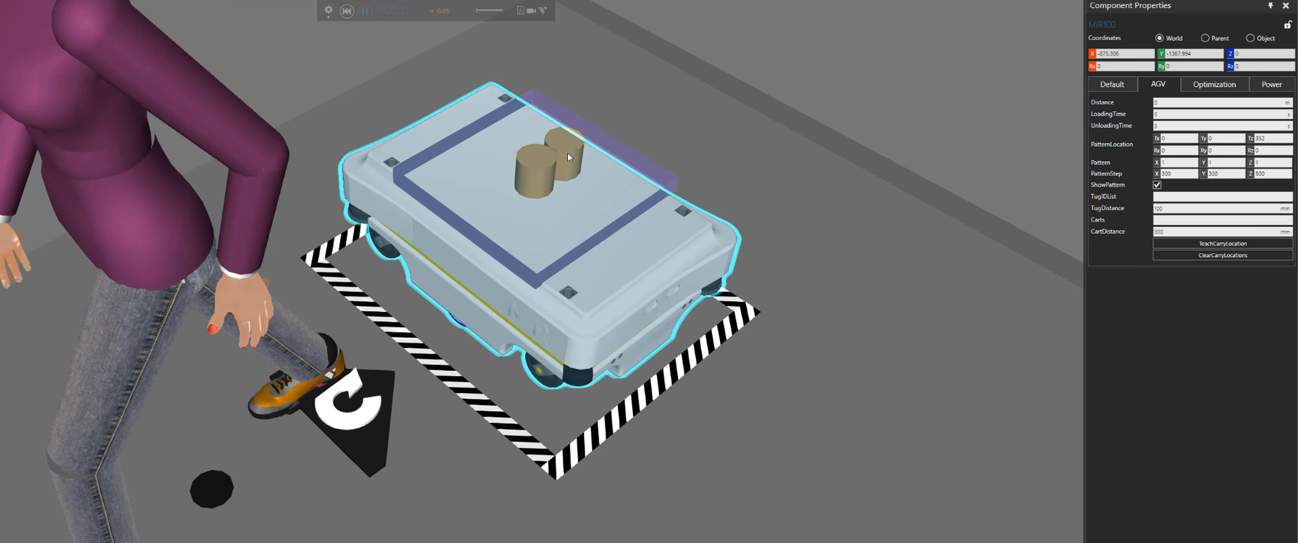
left_click(567, 153)
right_click_drag(678, 167, 638, 119)
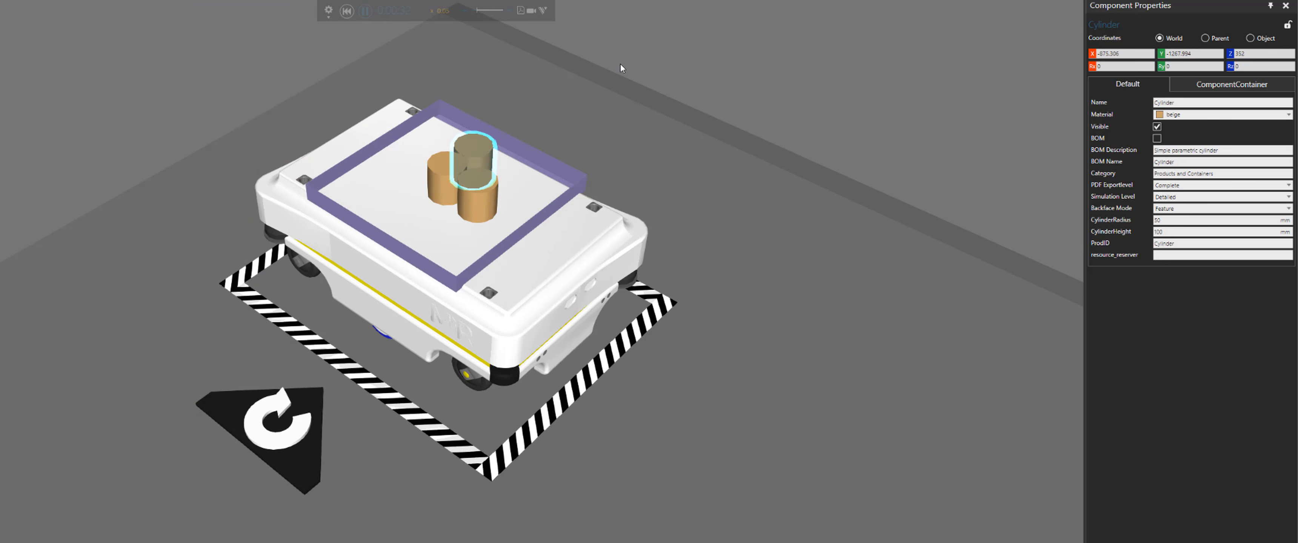
left_click(620, 63)
scroll(557, 81, "down", 2)
scroll(559, 83, "down", 1)
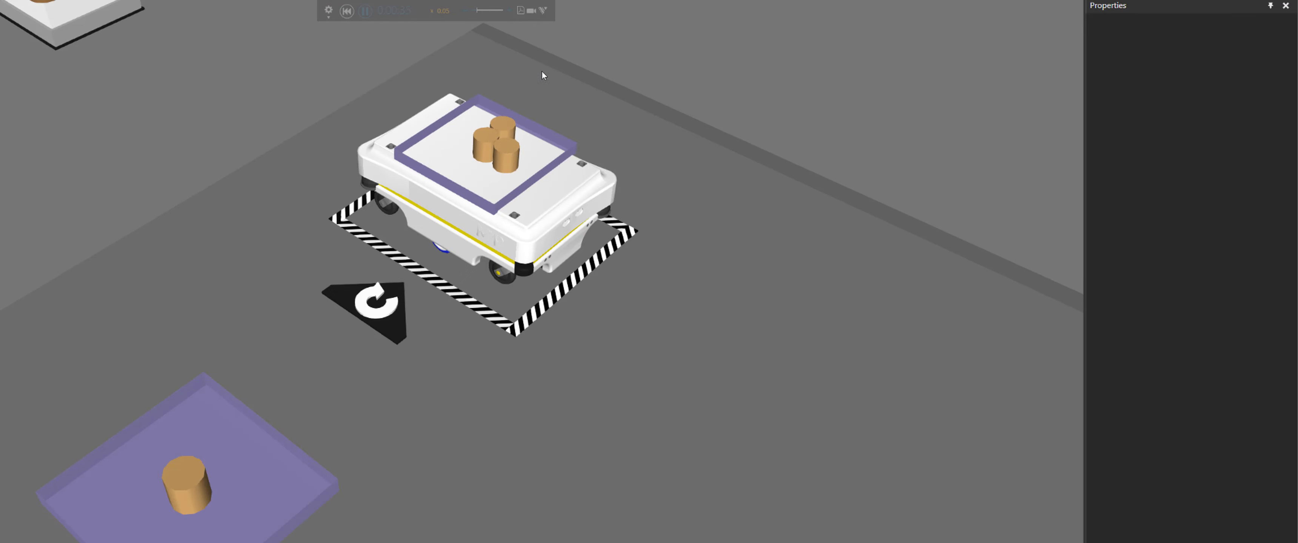
left_click(365, 11)
Select and inspect the individual cylinders stacked on the MiR's tray
left_click(525, 135)
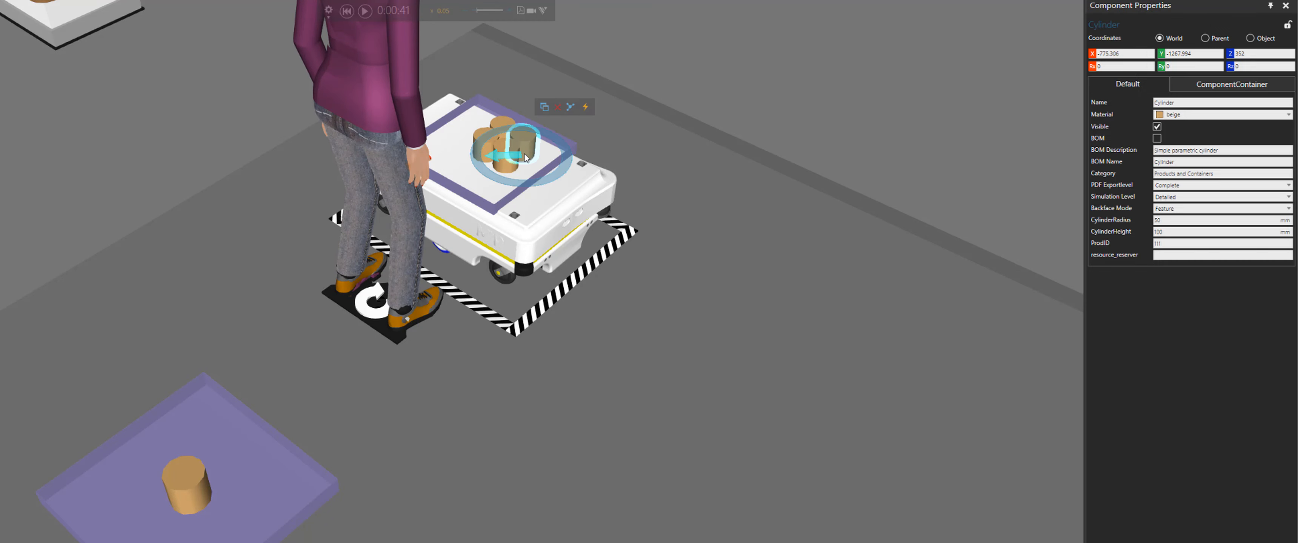
scroll(554, 146, "up", 5)
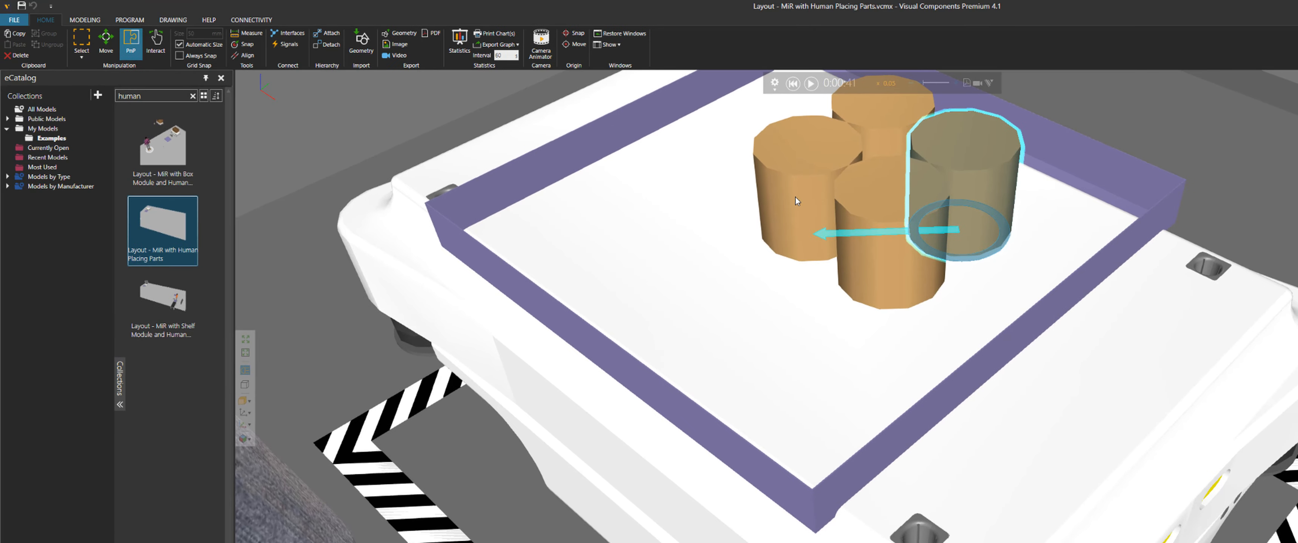
left_click(801, 201)
left_click(901, 264)
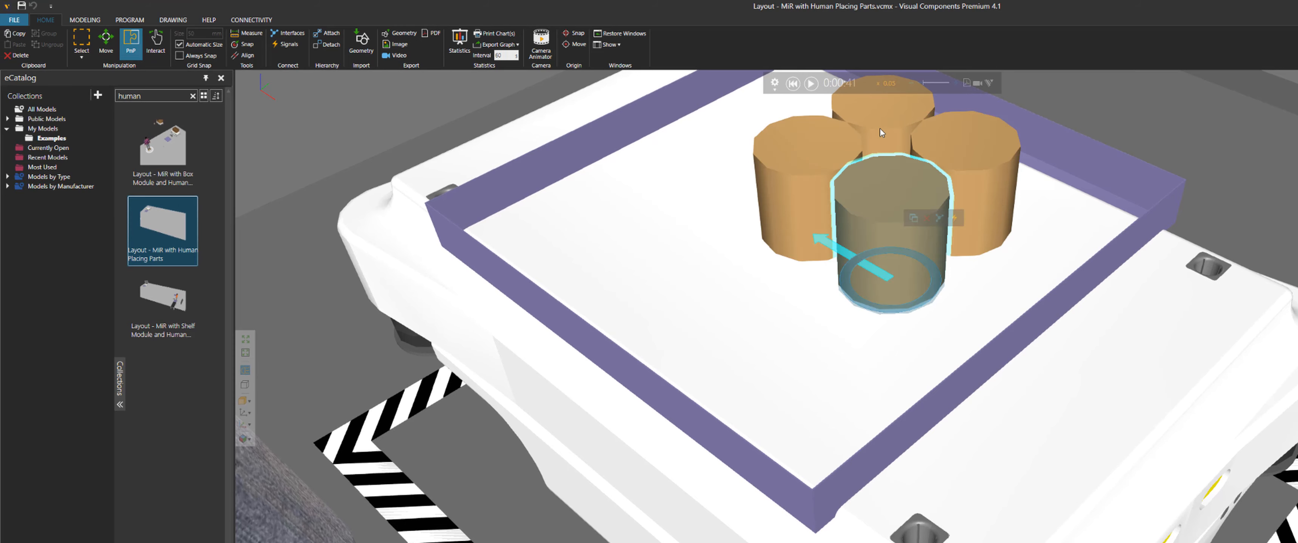
left_click(875, 154)
left_click(799, 161)
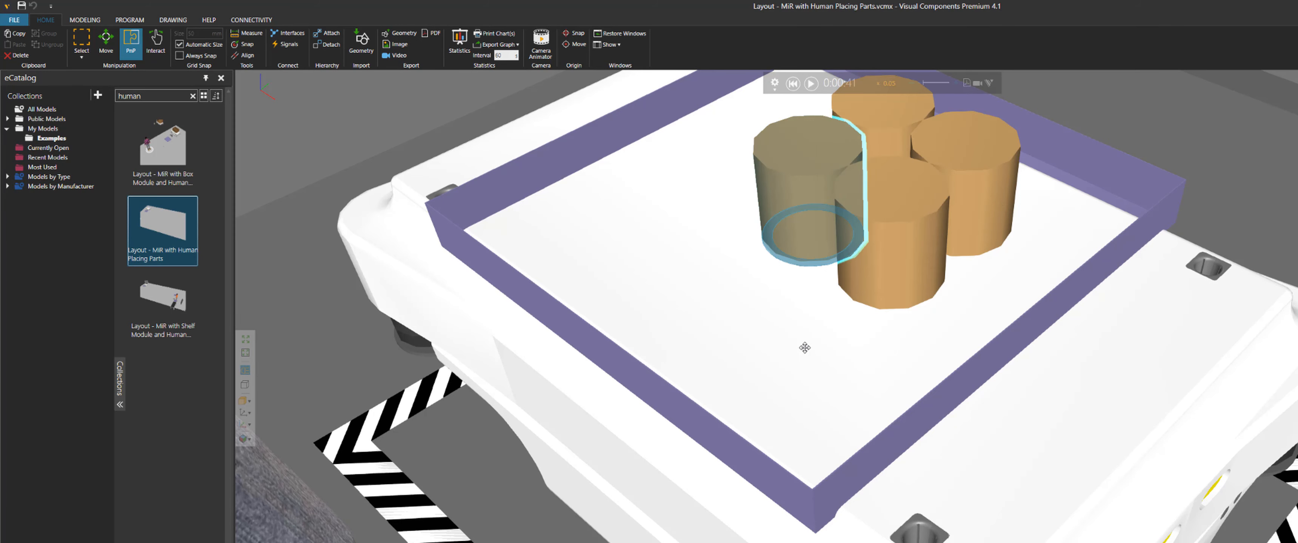
right_click_drag(805, 348, 1075, 374)
left_click(1079, 388)
scroll(1078, 386, "down", 5)
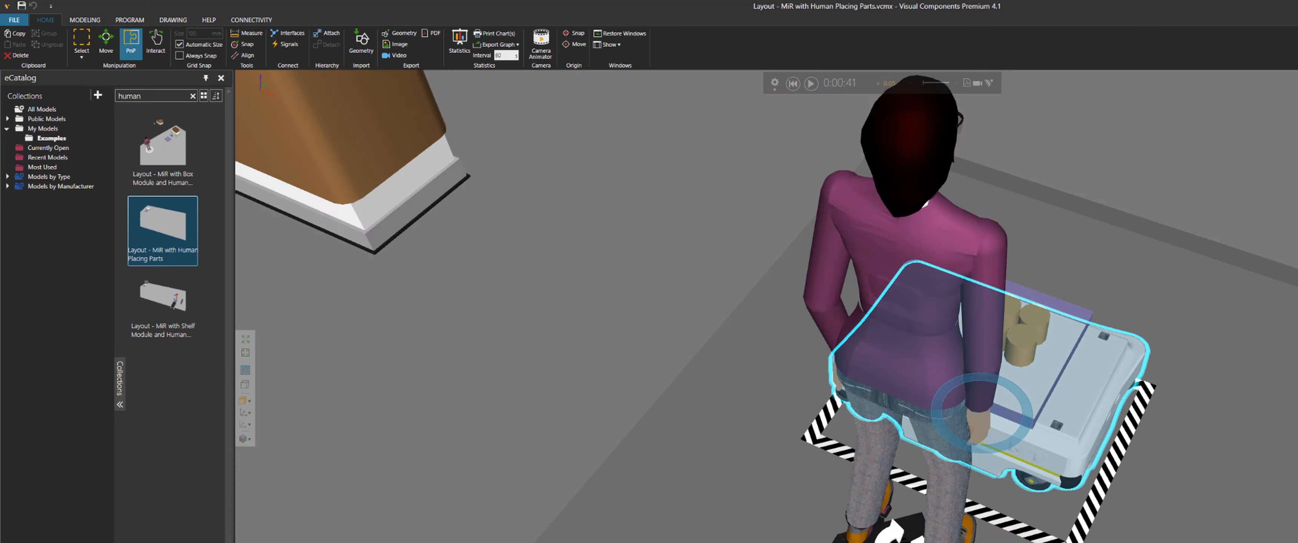
scroll(1168, 186, "down", 2)
right_click_drag(1168, 186, 893, 142)
Resume the simulation and follow the MiR as it drives away with the parts
left_click(811, 83)
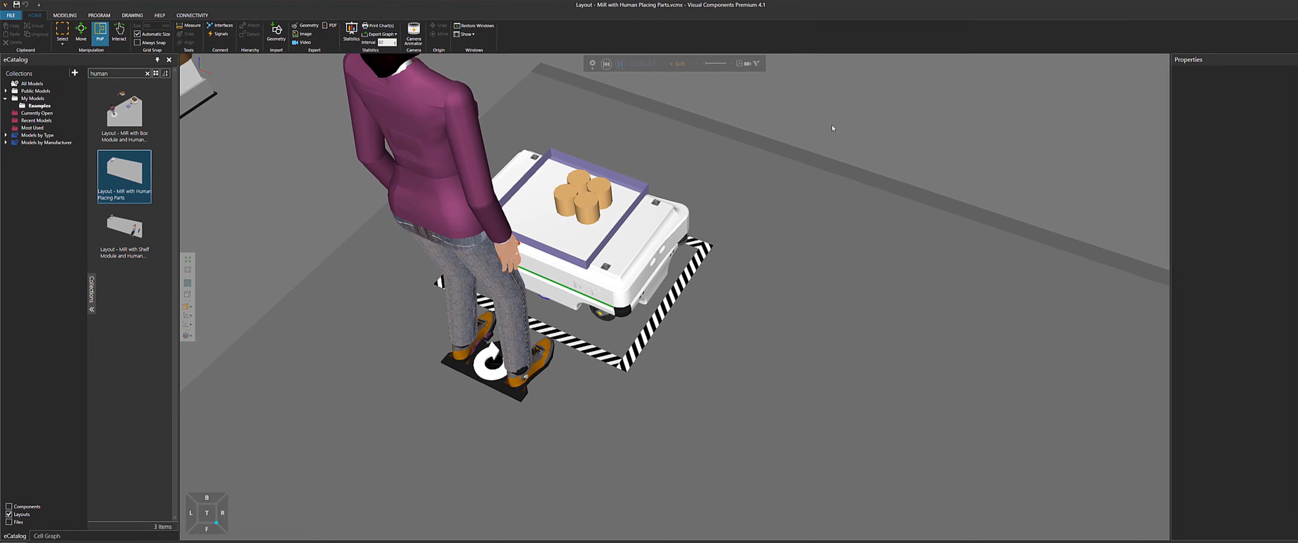
scroll(1088, 163, "down", 3)
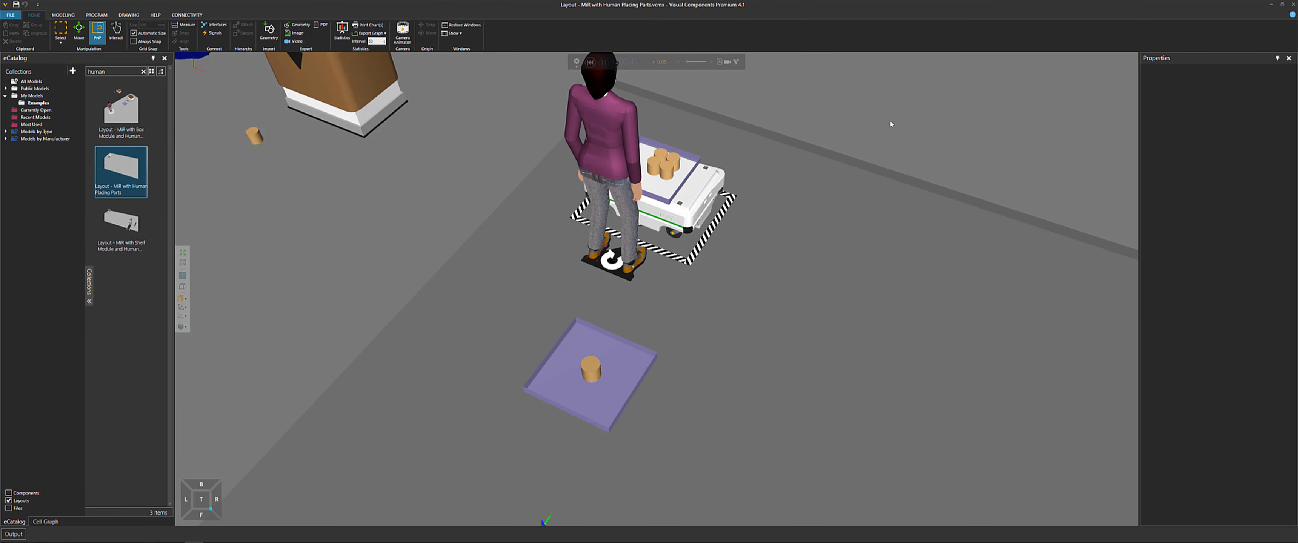
scroll(892, 123, "down", 2)
middle_click_drag(895, 121, 748, 96)
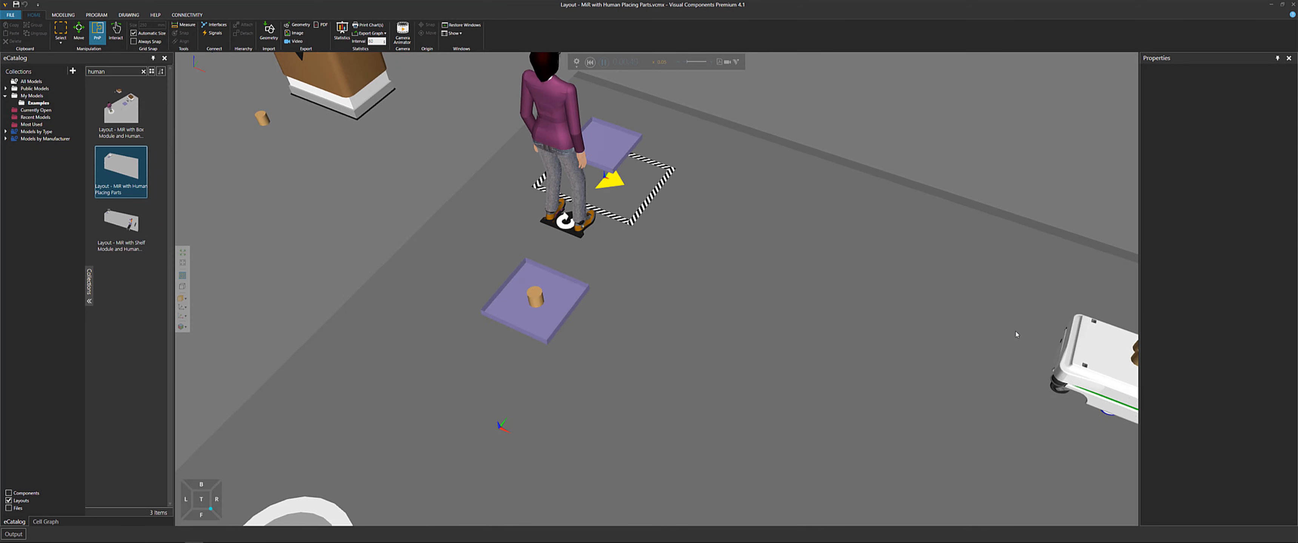
right_click_drag(745, 125, 724, 130)
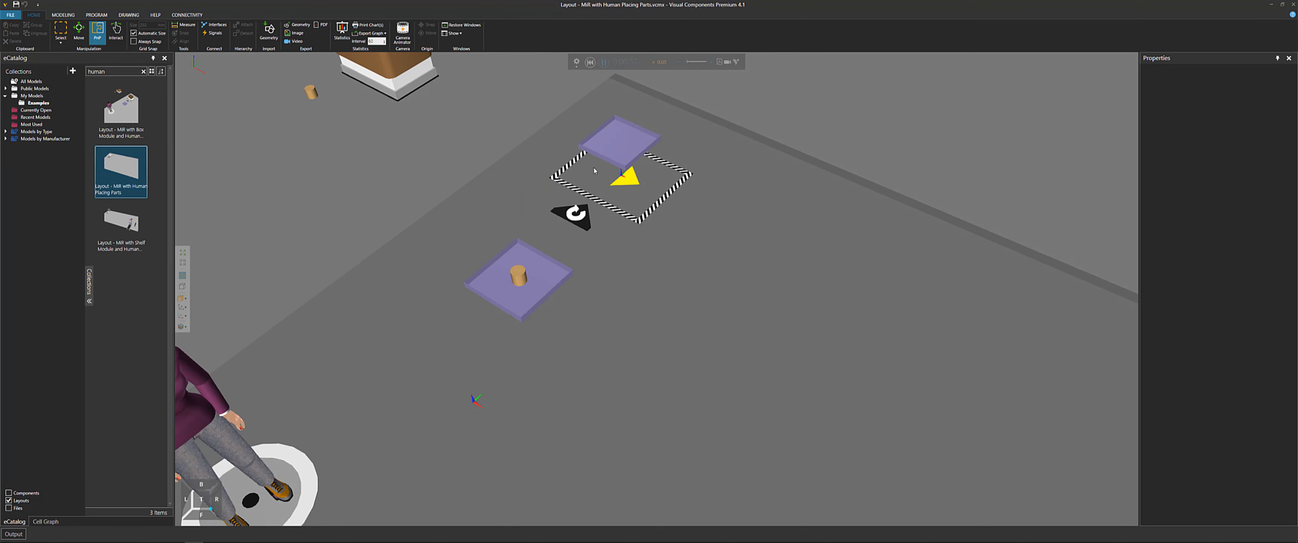
Select the human's resource location and the MiR's site location to inspect their properties
left_click(581, 220)
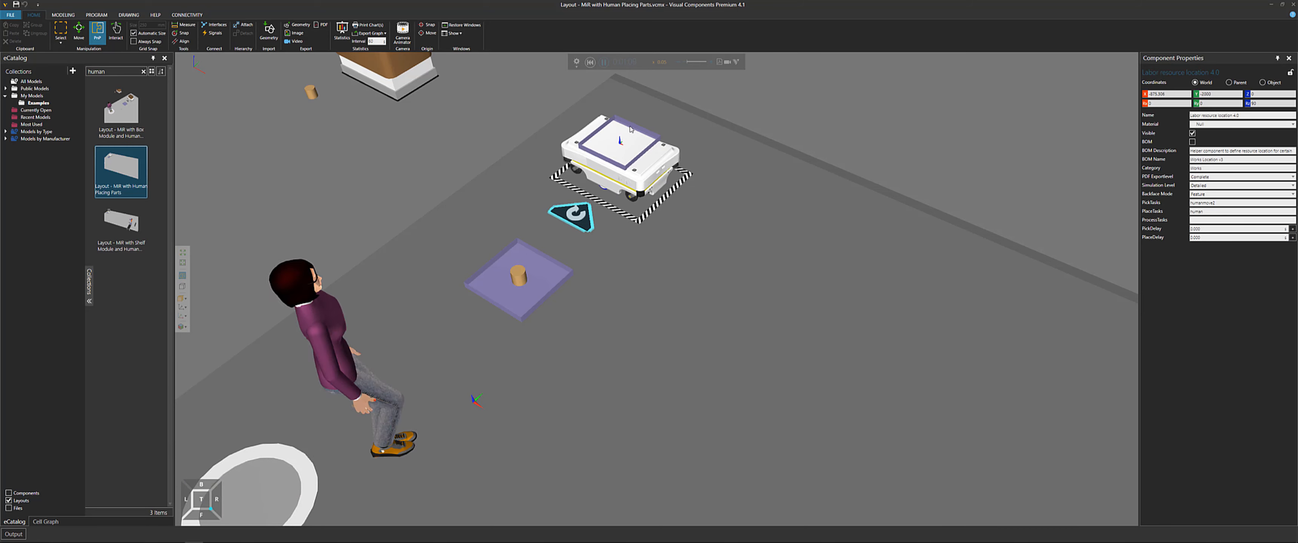
scroll(630, 129, "up", 5)
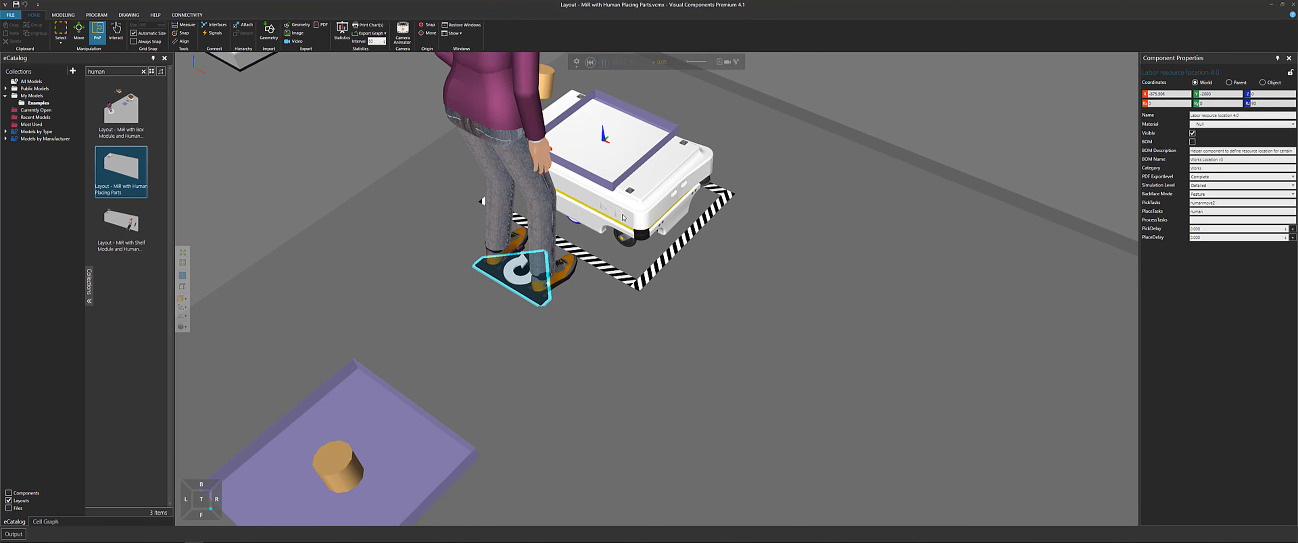
right_click_drag(614, 146, 644, 138)
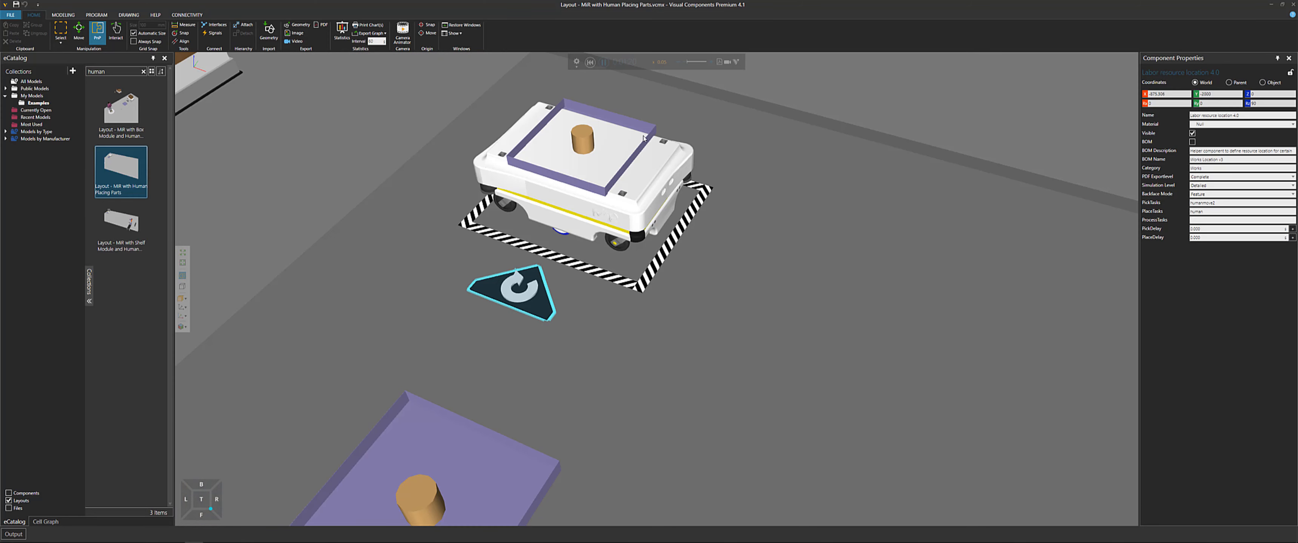
left_click(684, 226)
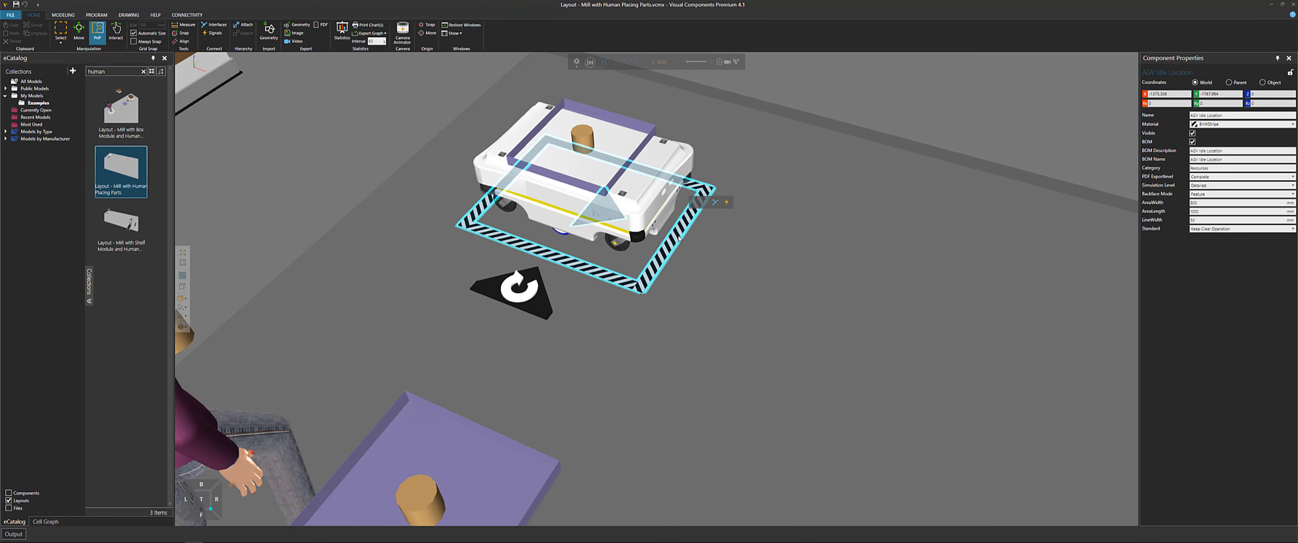
scroll(759, 247, "up", 2)
right_click_drag(759, 247, 813, 235)
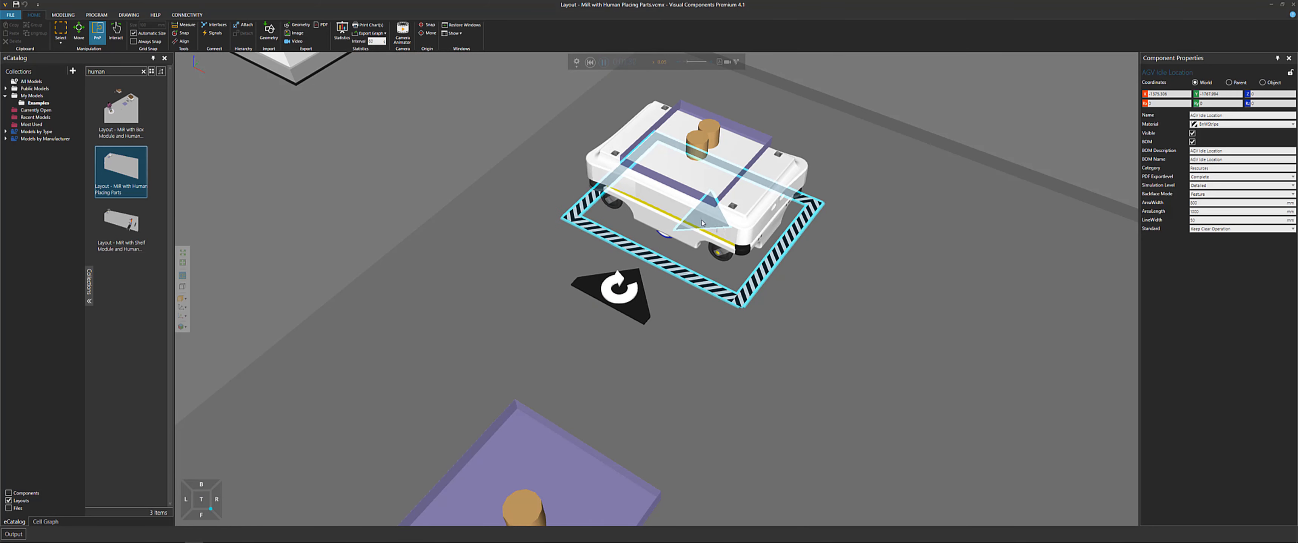
Open the MiR tray's process notes, highlight the HumanProcess task, and close the window
left_click(764, 146)
left_click(801, 117)
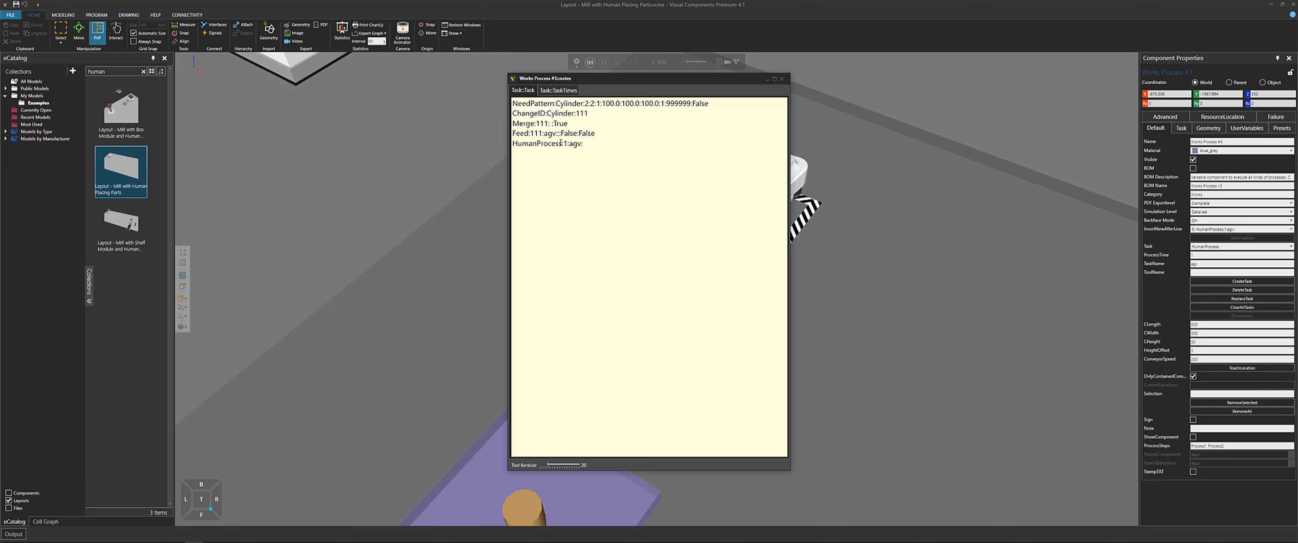
double_click(560, 143)
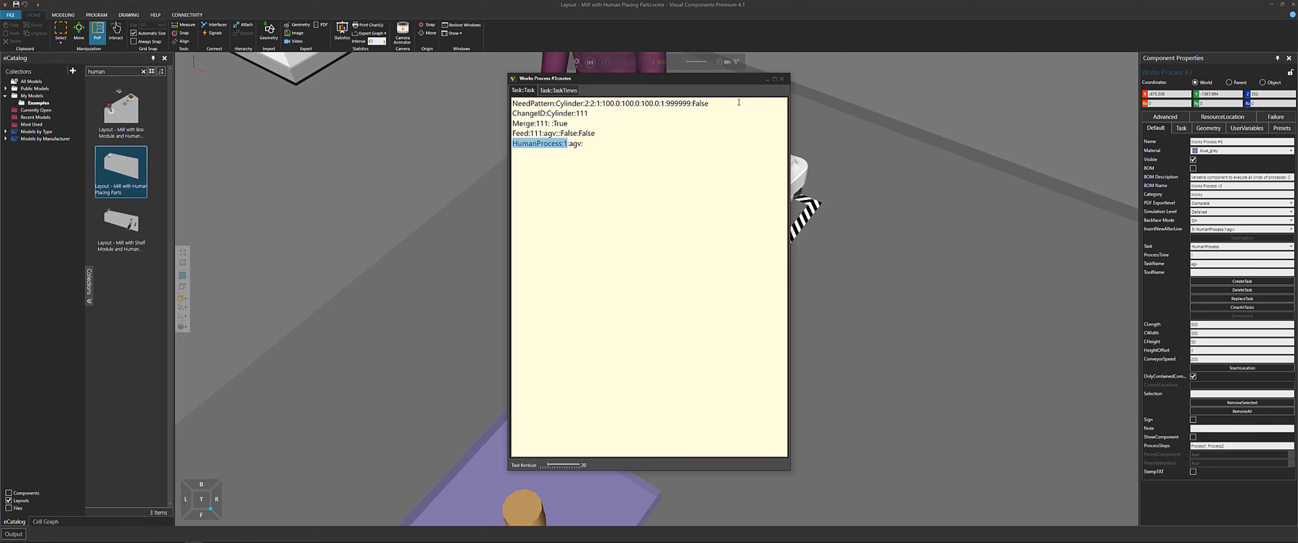
left_click(783, 80)
Reset the simulation
scroll(884, 231, "down", 4)
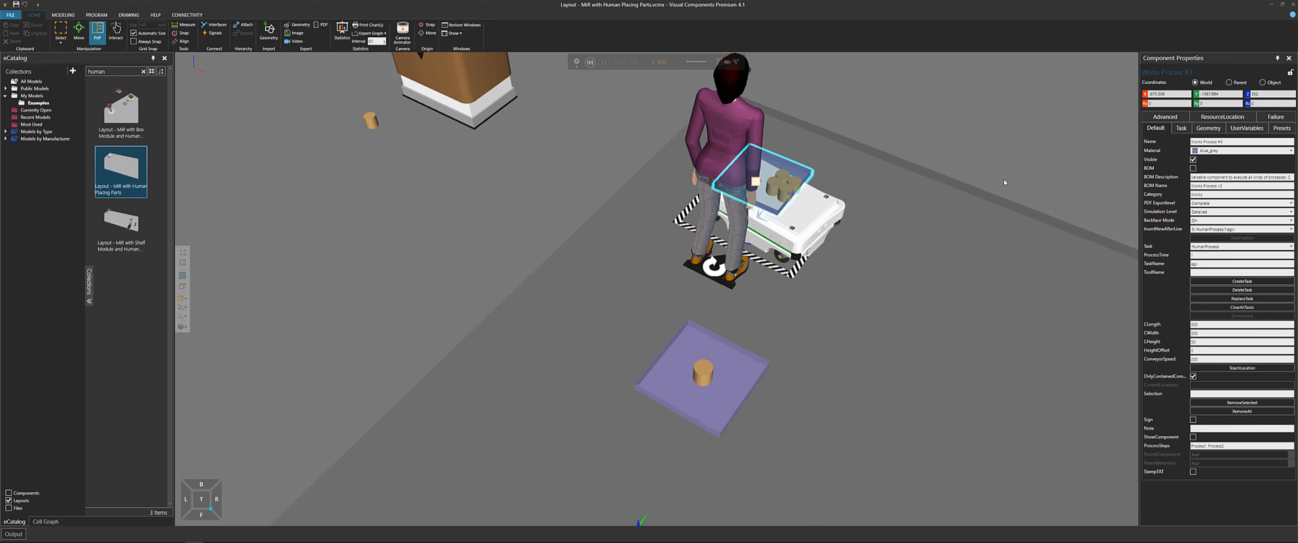
left_click(1031, 170)
scroll(1038, 174, "down", 3)
middle_click_drag(1062, 177, 933, 165)
scroll(934, 166, "down", 3)
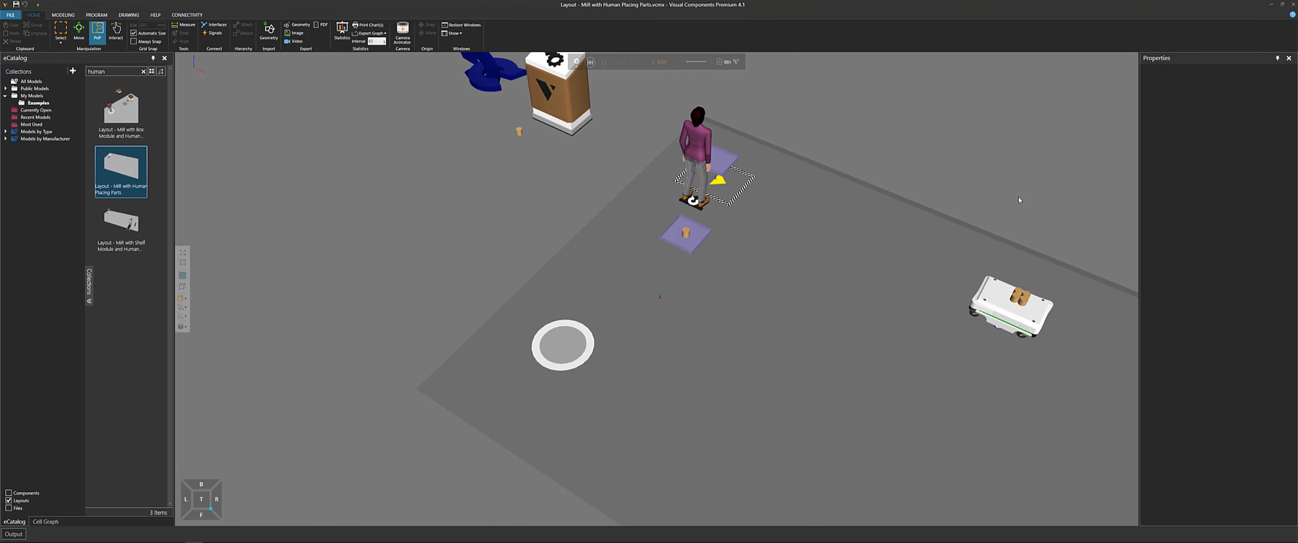
middle_click_drag(1020, 200, 932, 186)
scroll(932, 186, "down", 2)
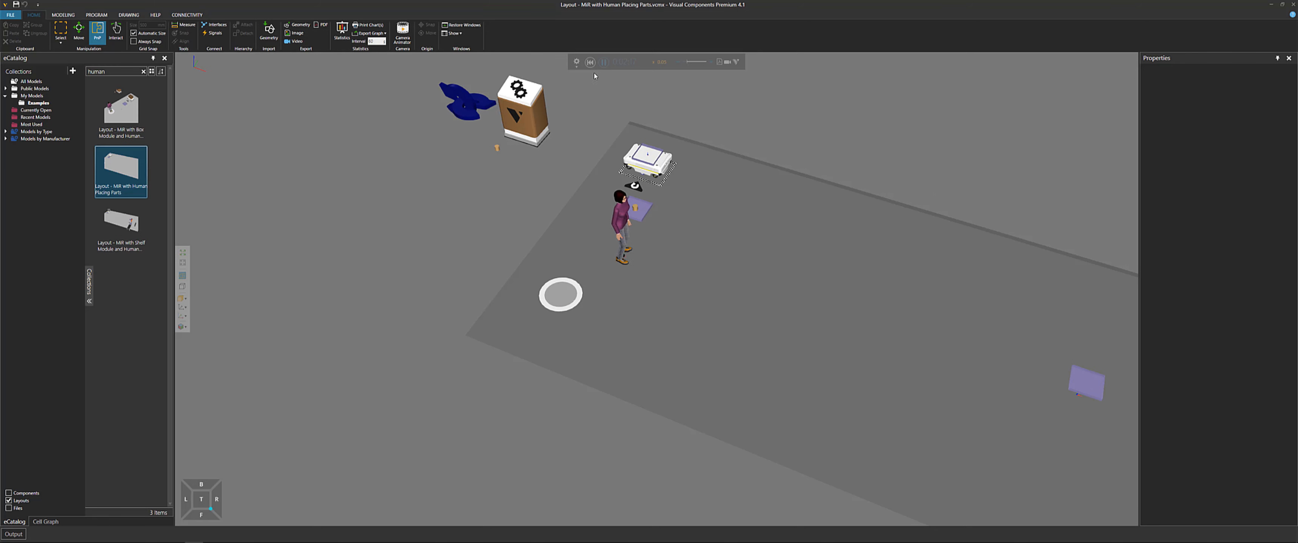
left_click(590, 62)
right_click_drag(861, 165, 815, 155)
Start a new empty layout and switch to Notepad++ showing the list of MiR example layouts
key("ctrl+n")
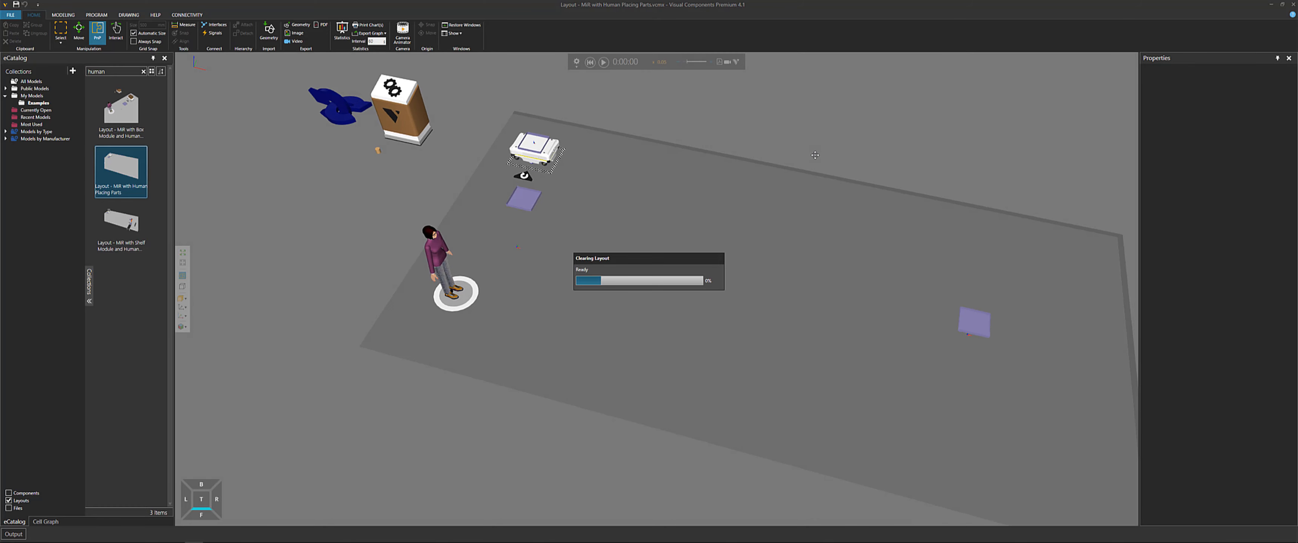
mouse_move(232, 536)
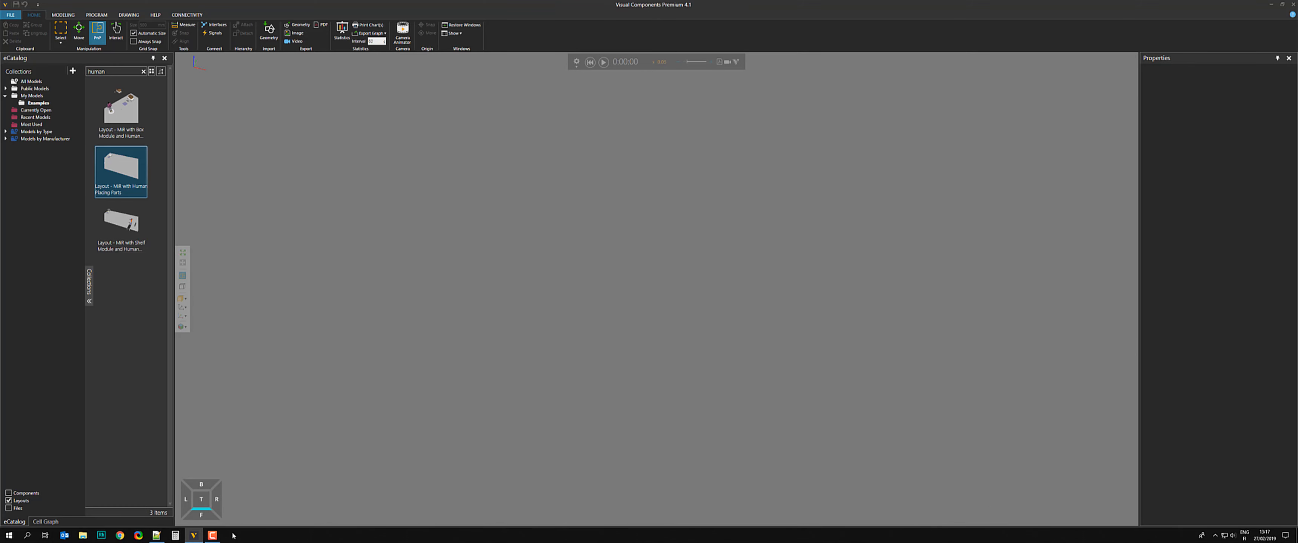
left_click(157, 536)
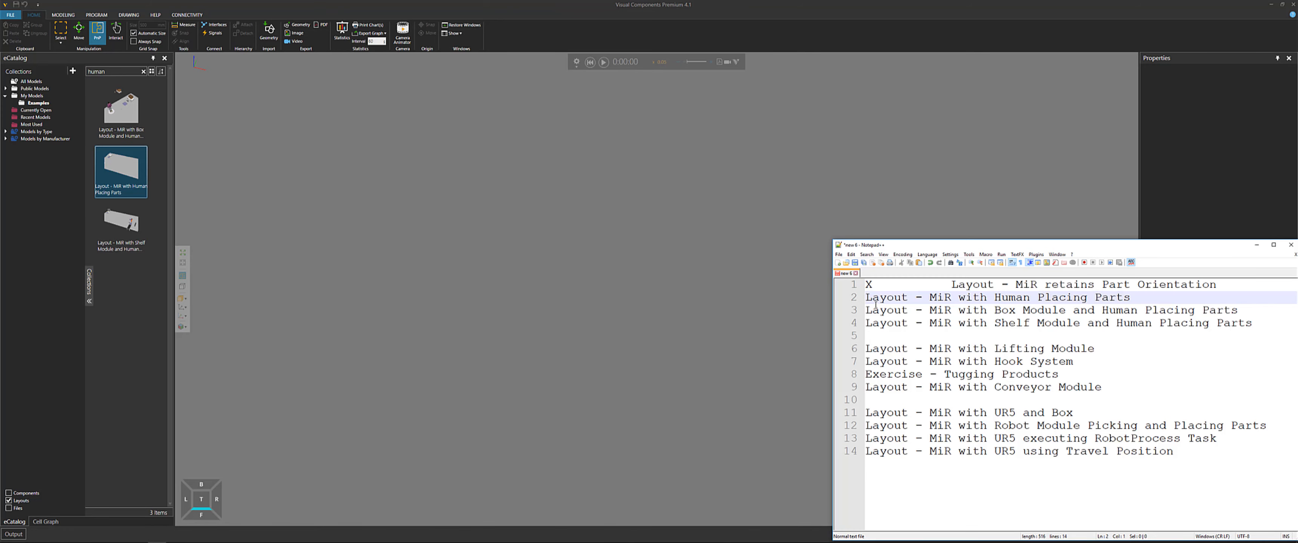
Mark the Human Placing Parts entry as done with an X in the layout list, highlight "Box Module" in the next entry, and minimize the editor
type("X")
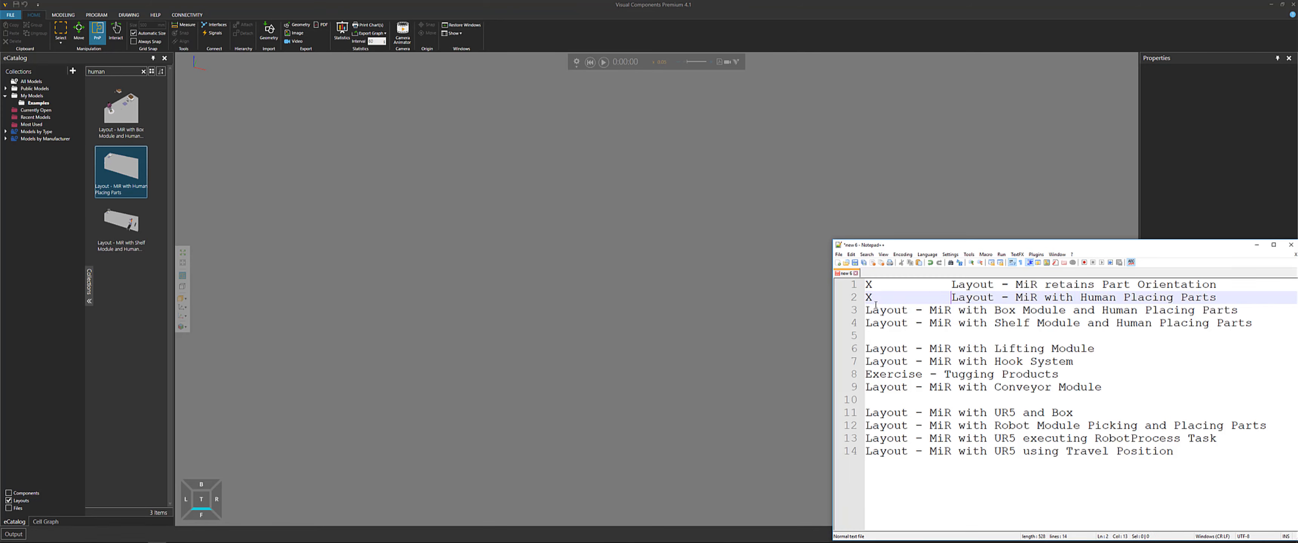
key("Down")
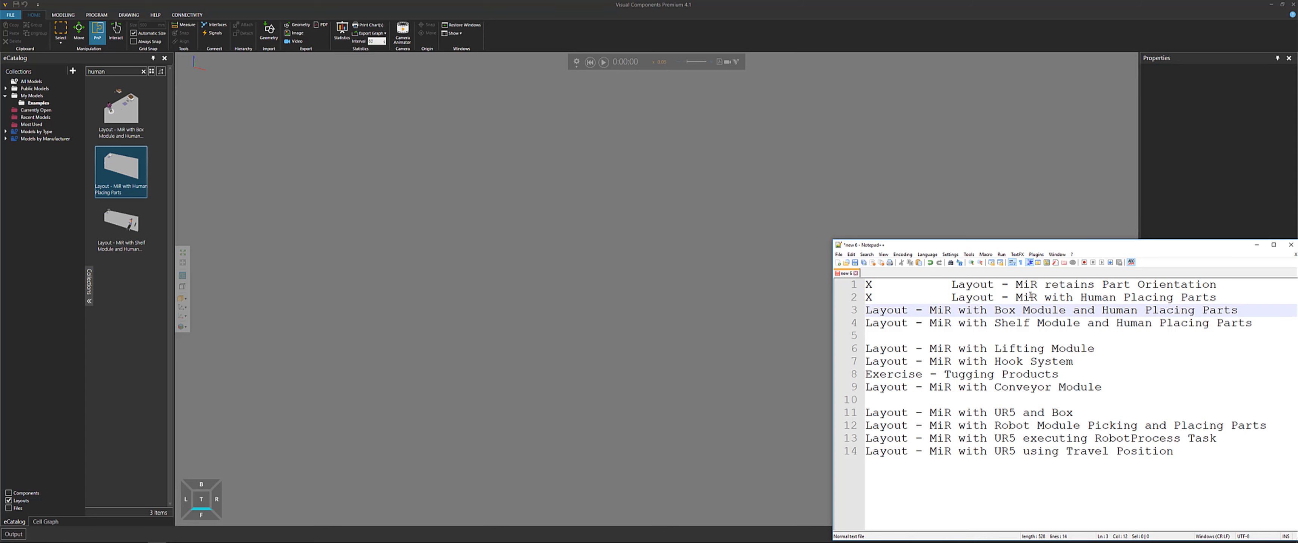
left_click_drag(1066, 310, 994, 310)
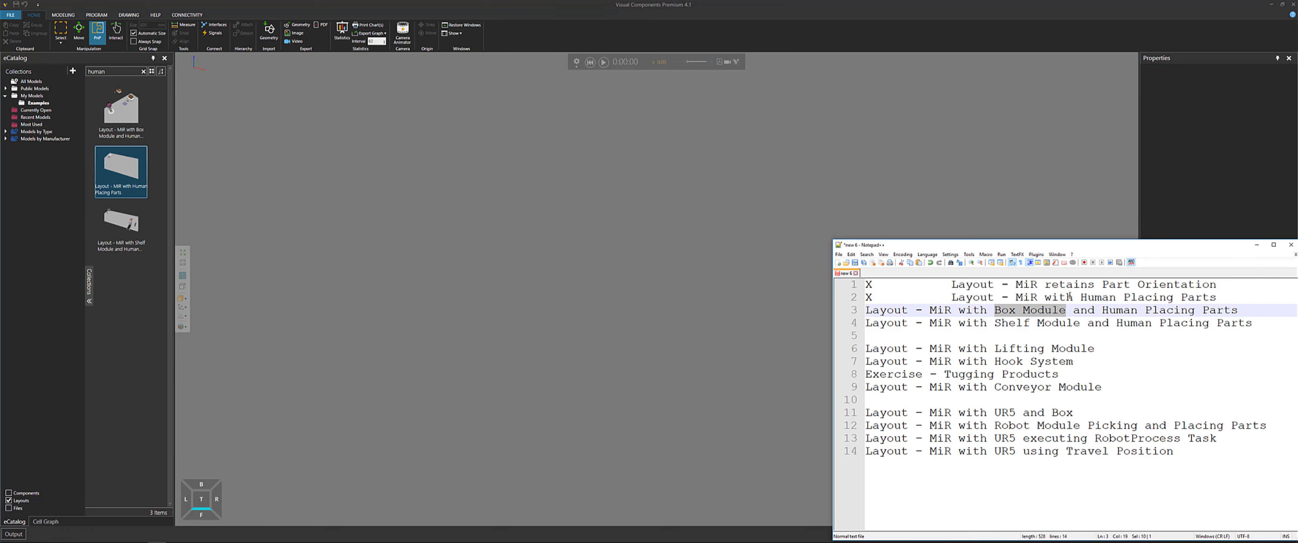
left_click(1257, 246)
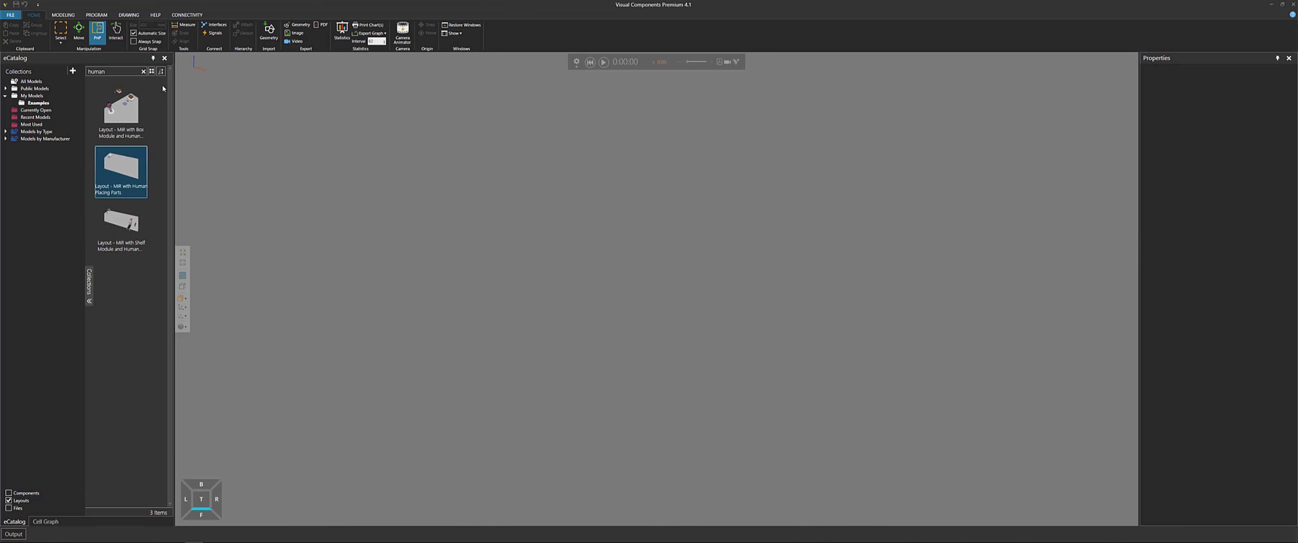
Search the eCatalog for "box" and open the Layout - MiR with Box Module and Human Placing Parts example
left_click(144, 72)
left_click(119, 72)
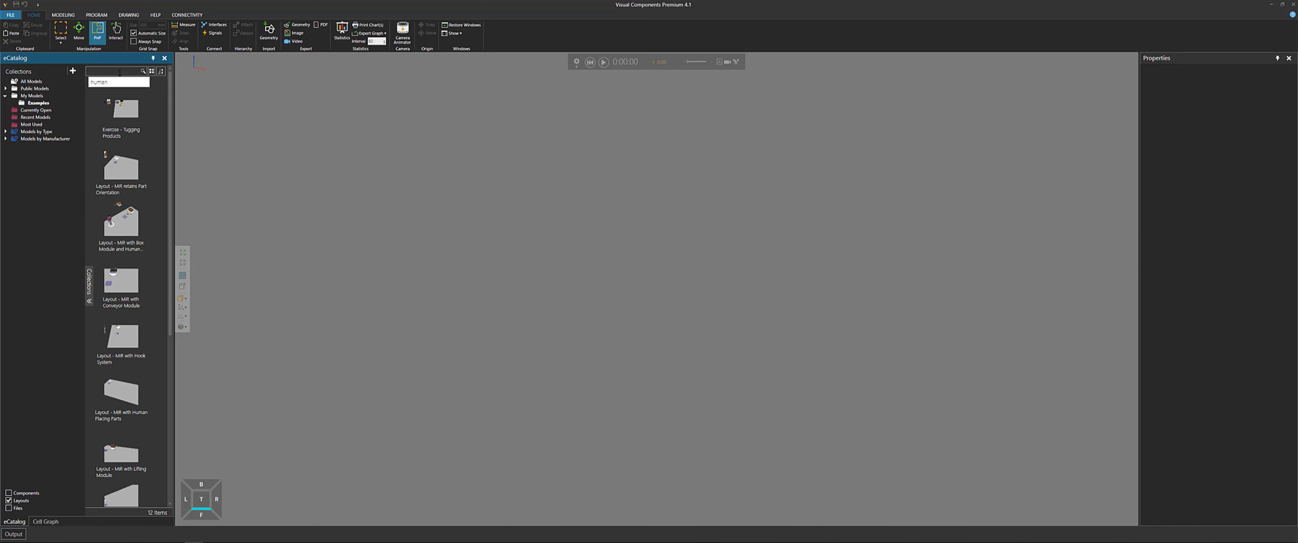
key("Return")
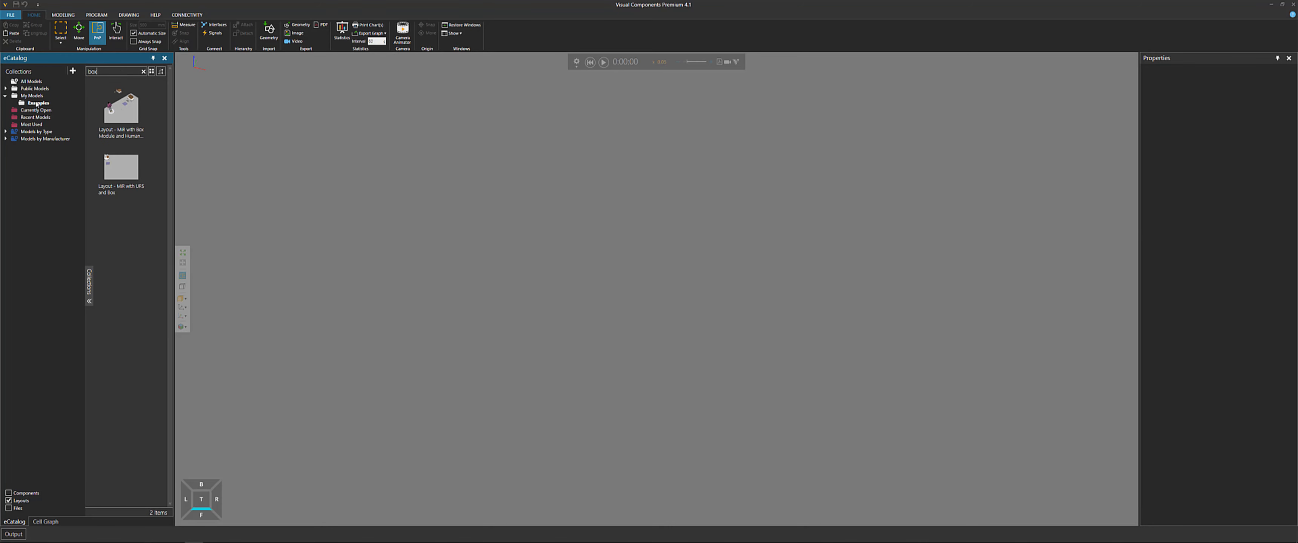
left_click(139, 120)
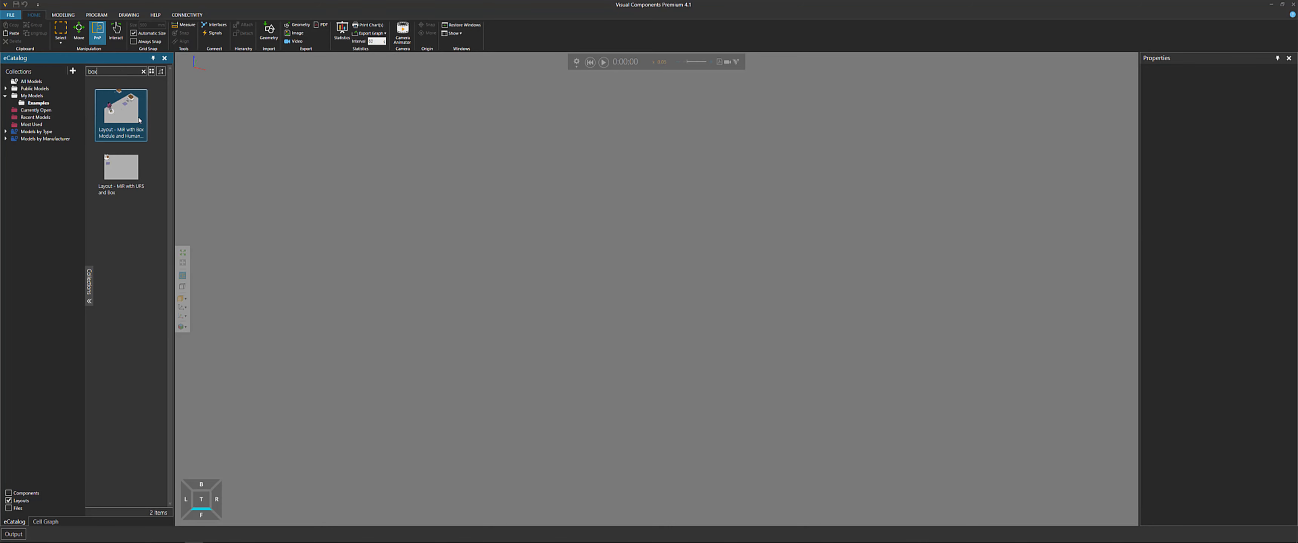
left_click_drag(134, 123, 129, 119)
left_click_drag(521, 266, 542, 270)
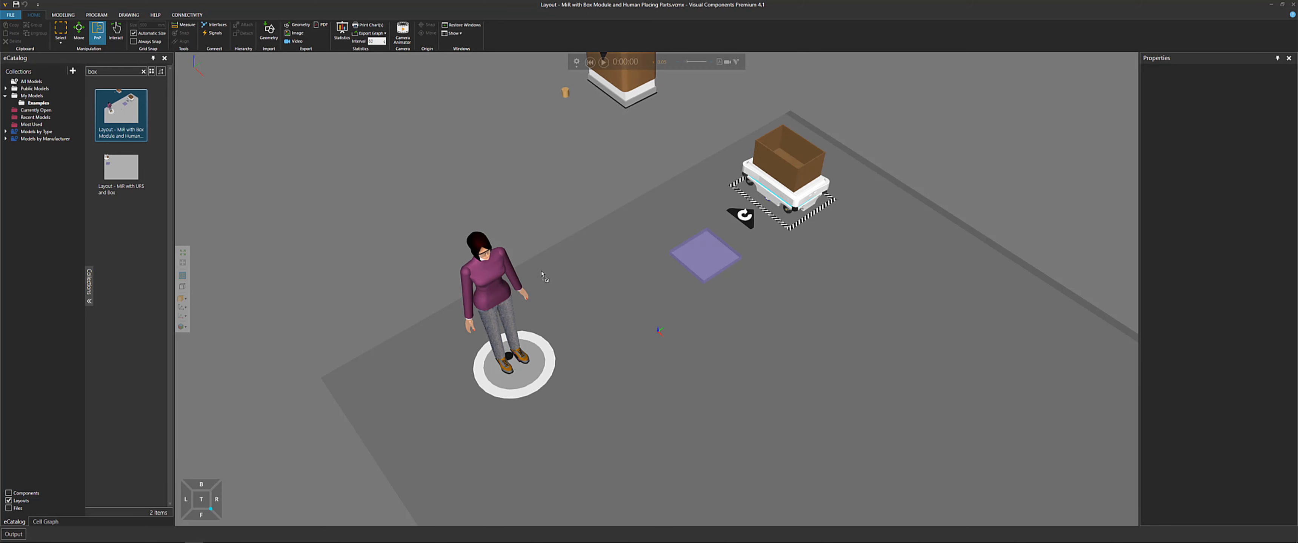
Select the box carried by the MiR, then the Works Process placed inside it
left_click(789, 173)
scroll(781, 250, "up", 5)
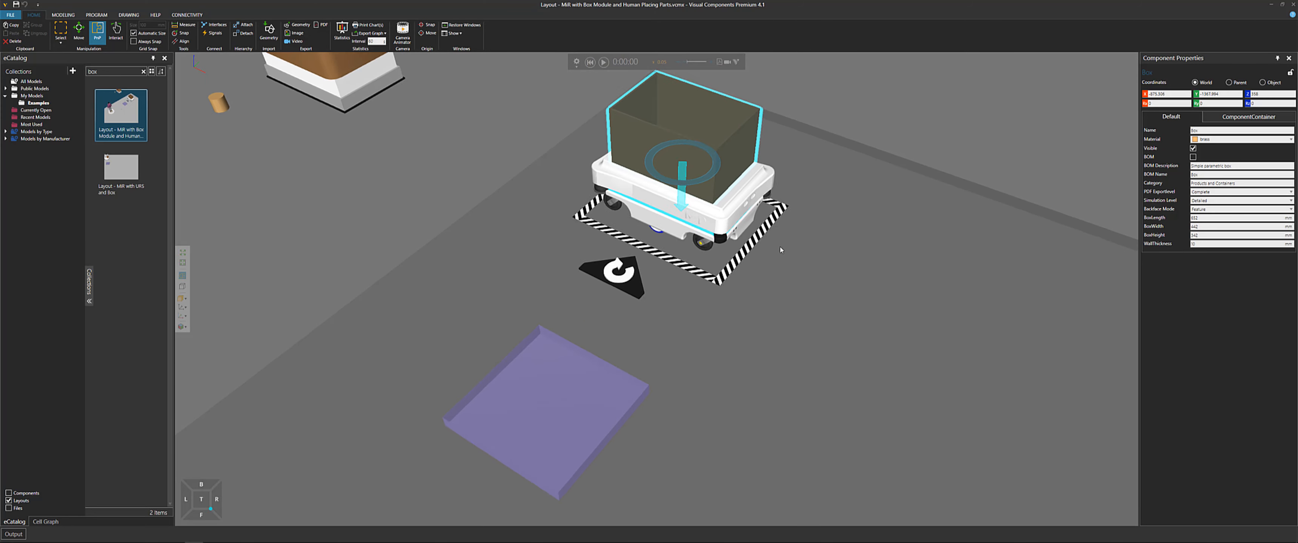
middle_click_drag(739, 204, 711, 228)
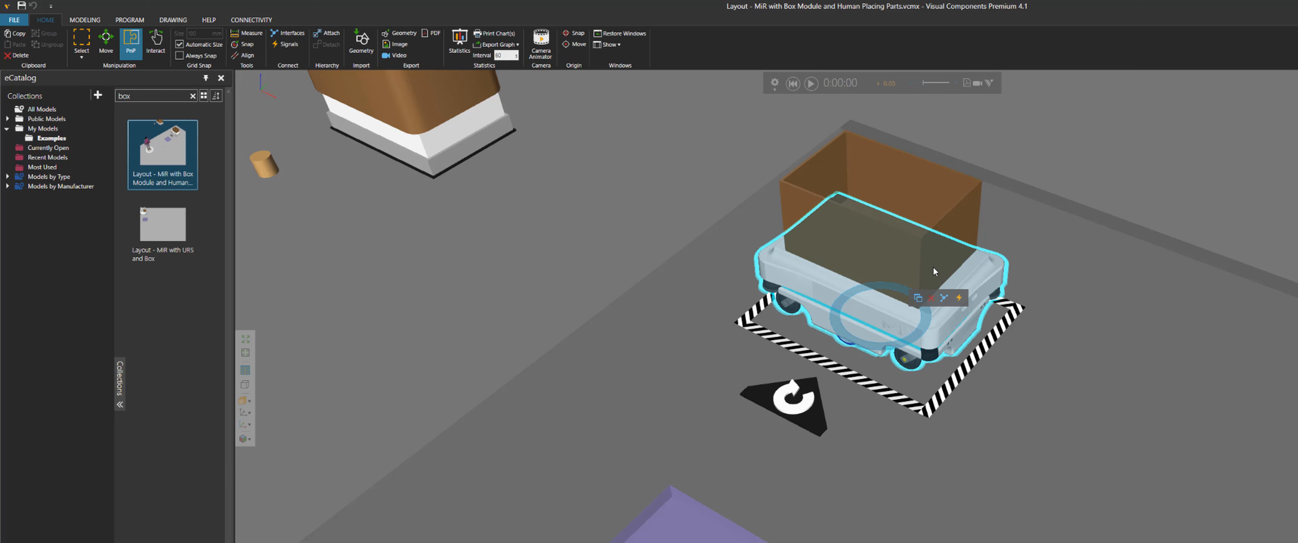
mouse_move(940, 257)
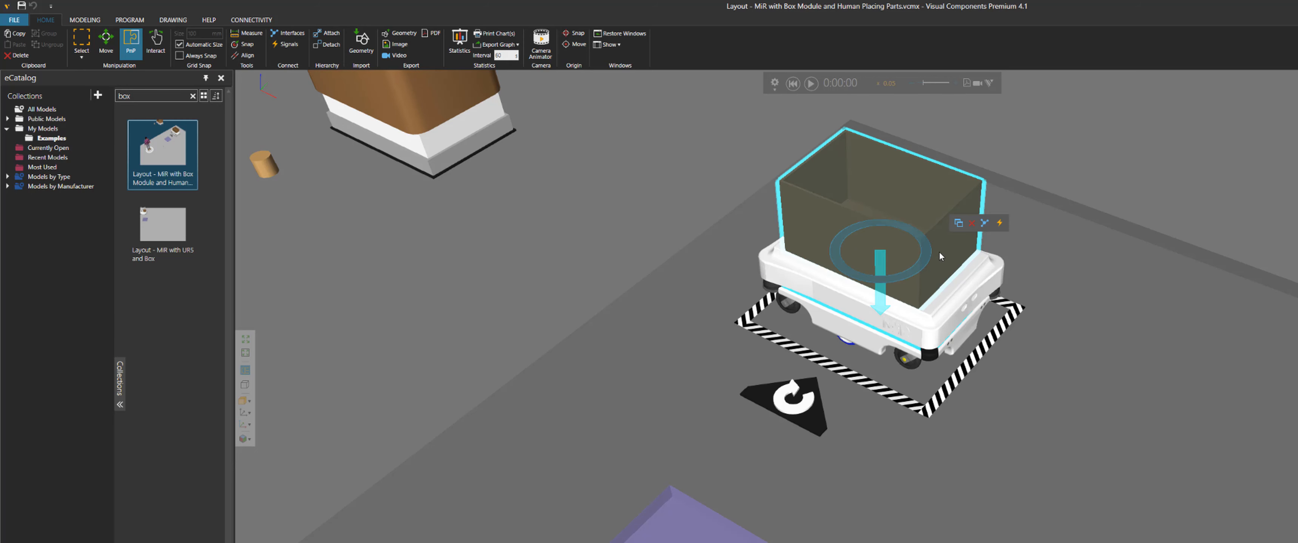
right_click_drag(940, 257, 903, 327)
left_click(831, 258)
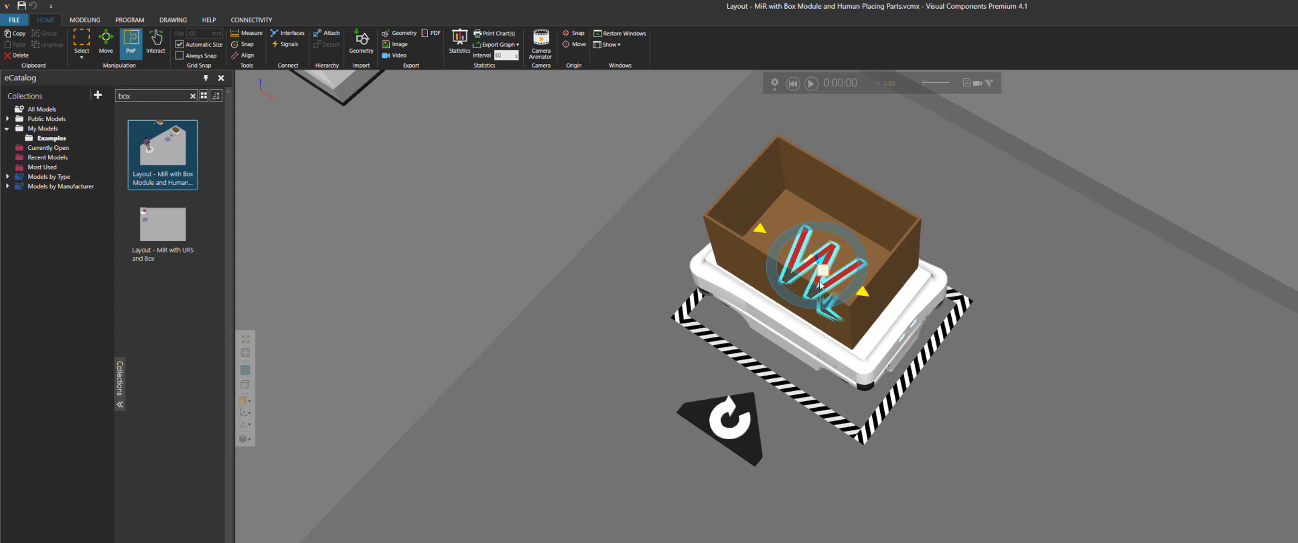
Examine the Works Process inside the box and its Z coordinate in the component properties
right_click_drag(890, 333, 888, 317)
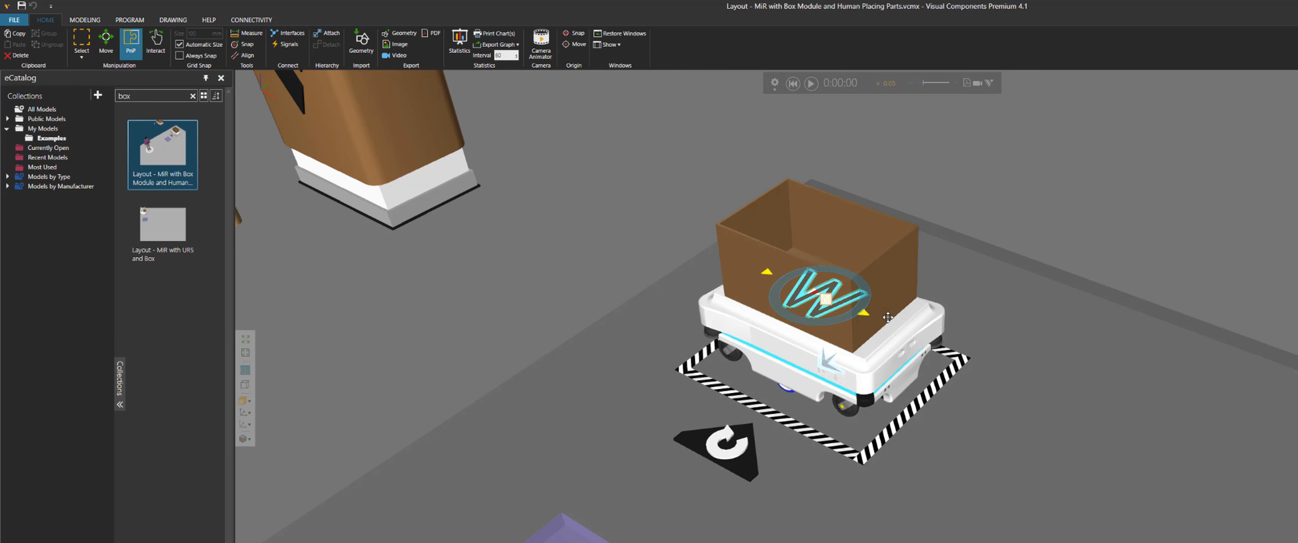
scroll(948, 301, "up", 6)
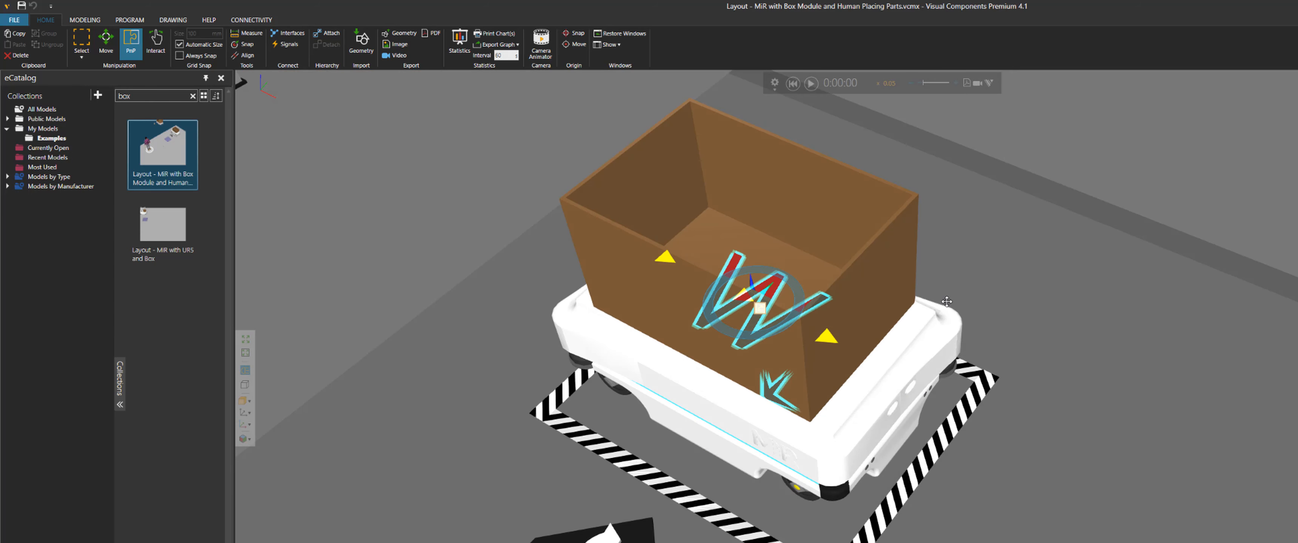
middle_click_drag(1008, 300, 1037, 320)
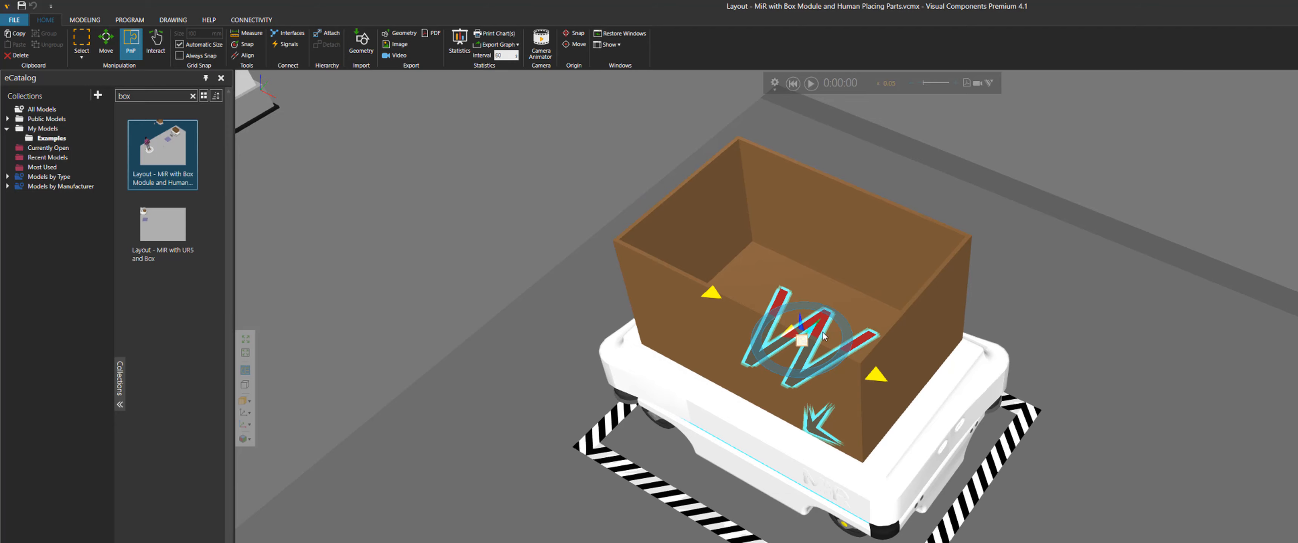
right_click_drag(856, 305, 856, 317)
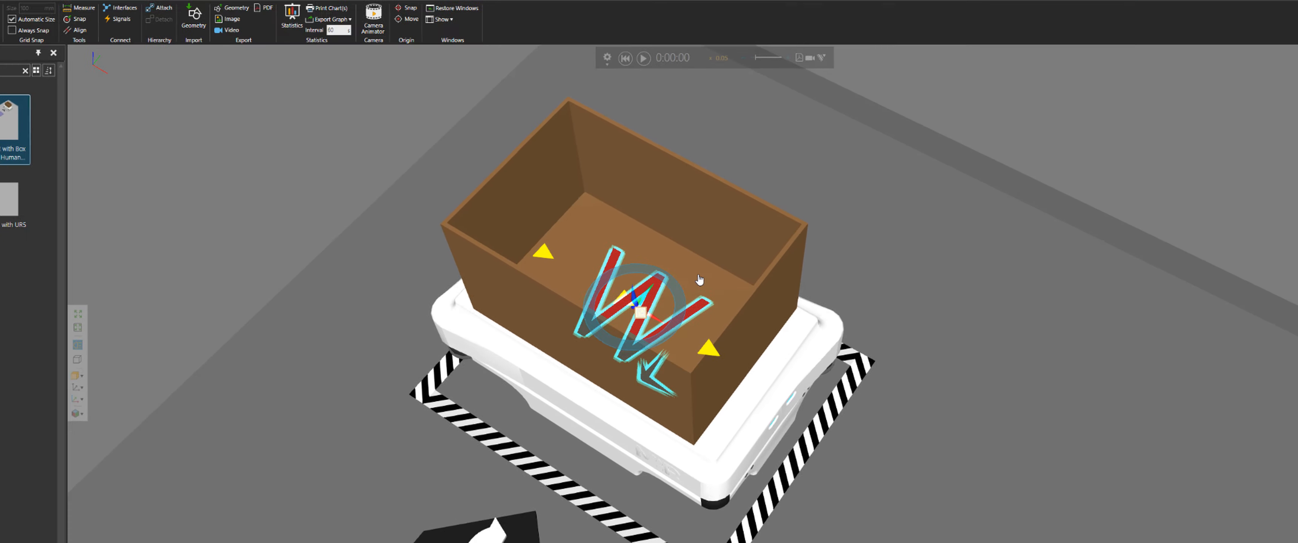
middle_click_drag(874, 298, 1083, 303)
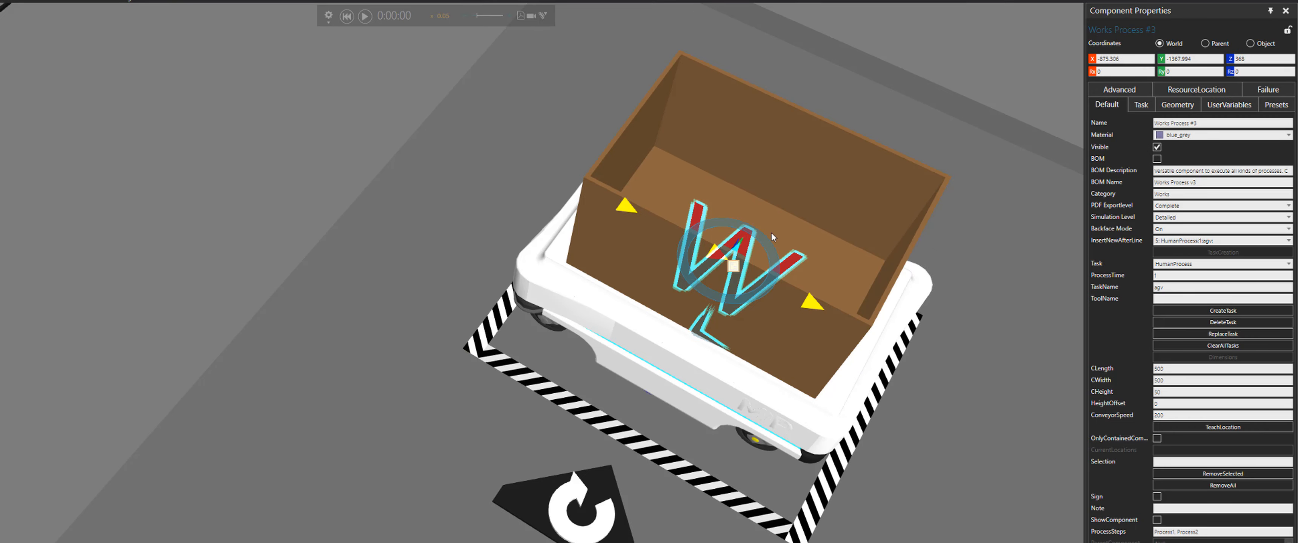
left_click(1232, 60)
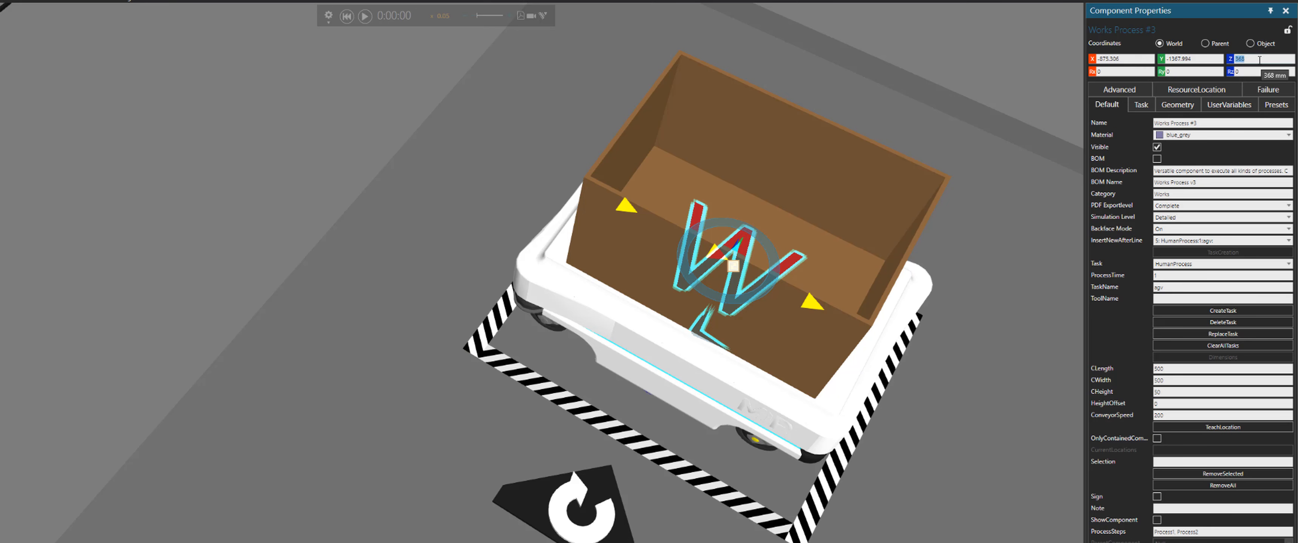
Inspect the box's wall thickness and the Works Process's ResourceLocation settings, then return to its default properties
left_click(887, 220)
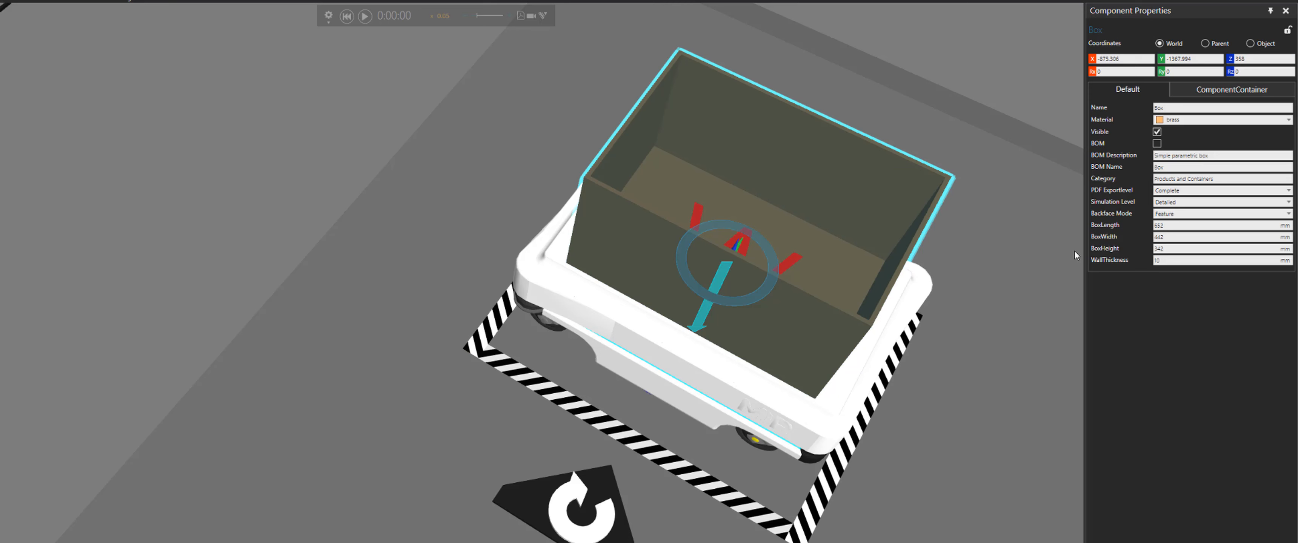
left_click(1170, 261)
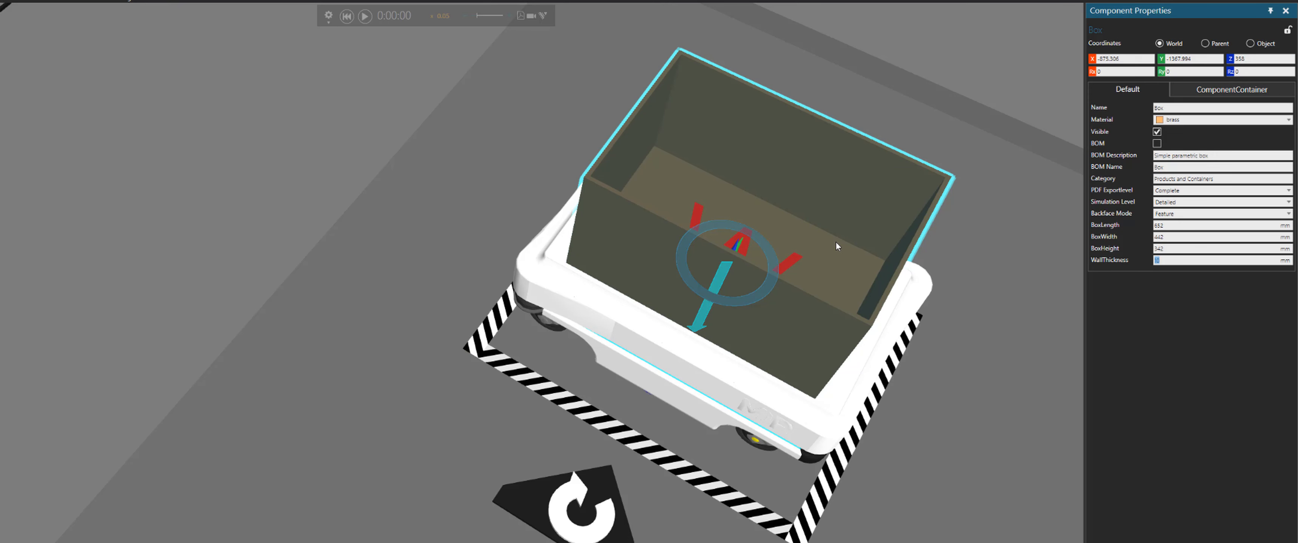
left_click(796, 264)
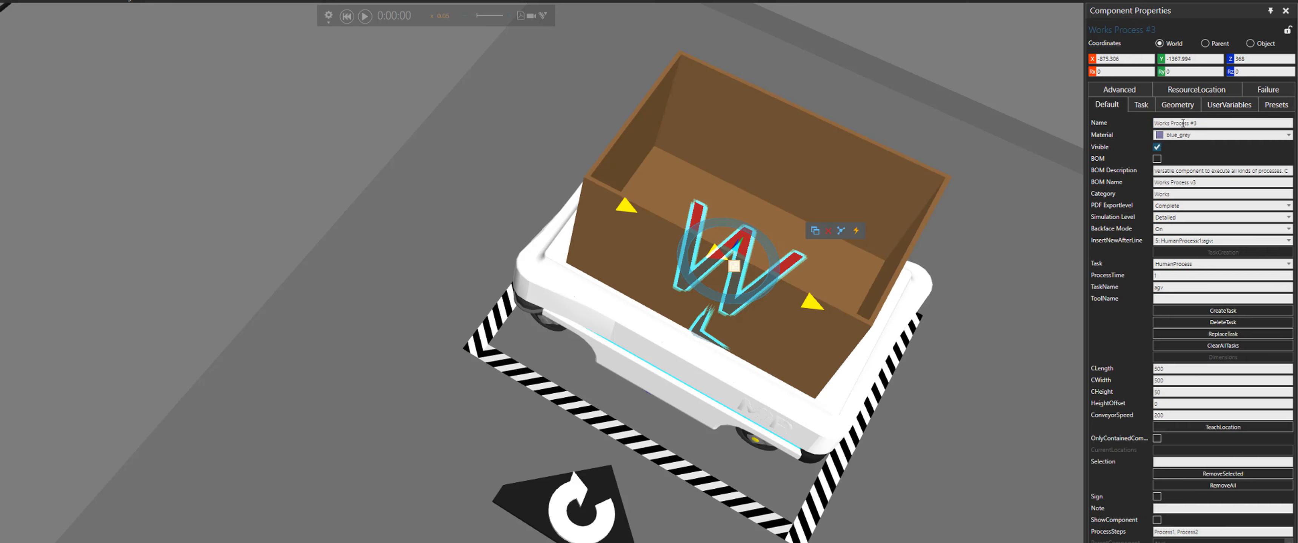
left_click(1204, 89)
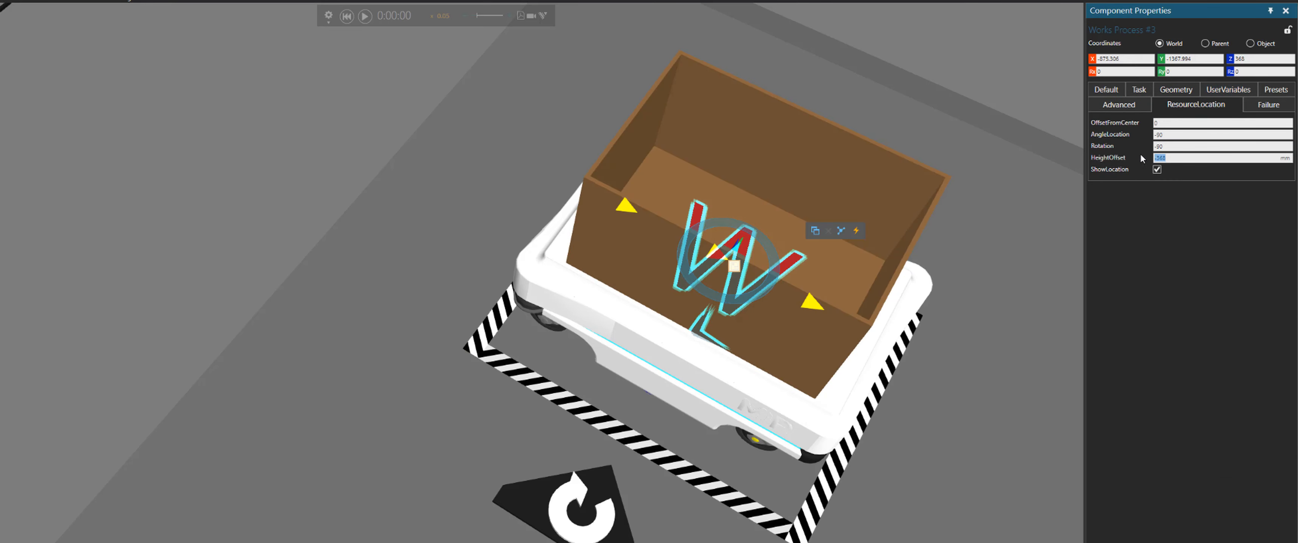
right_click_drag(805, 401, 802, 370)
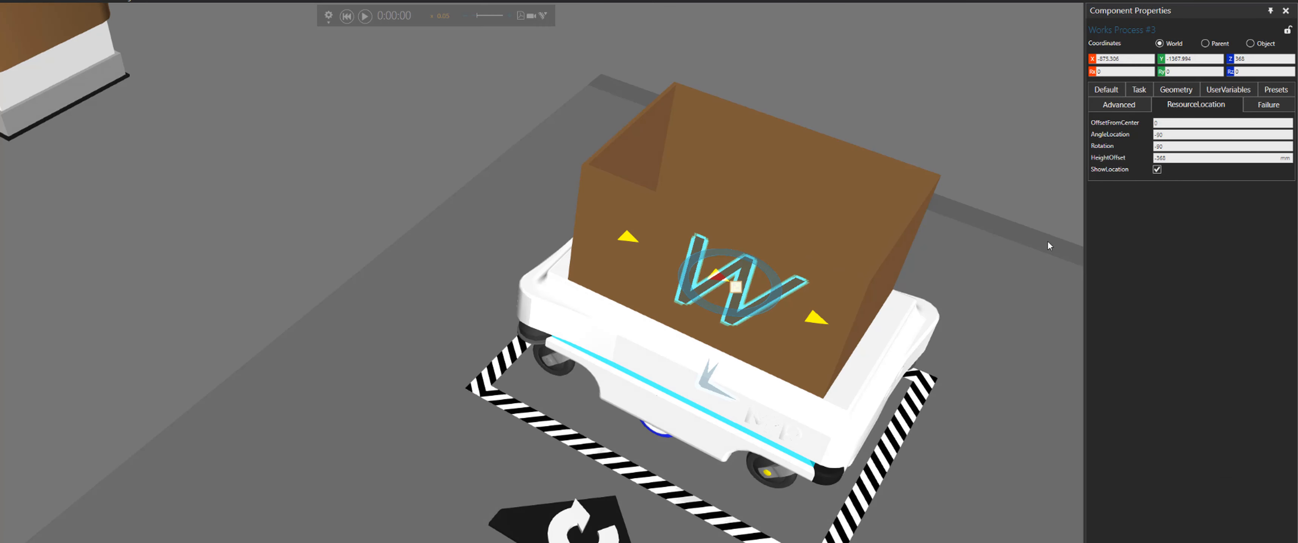
left_click(1106, 93)
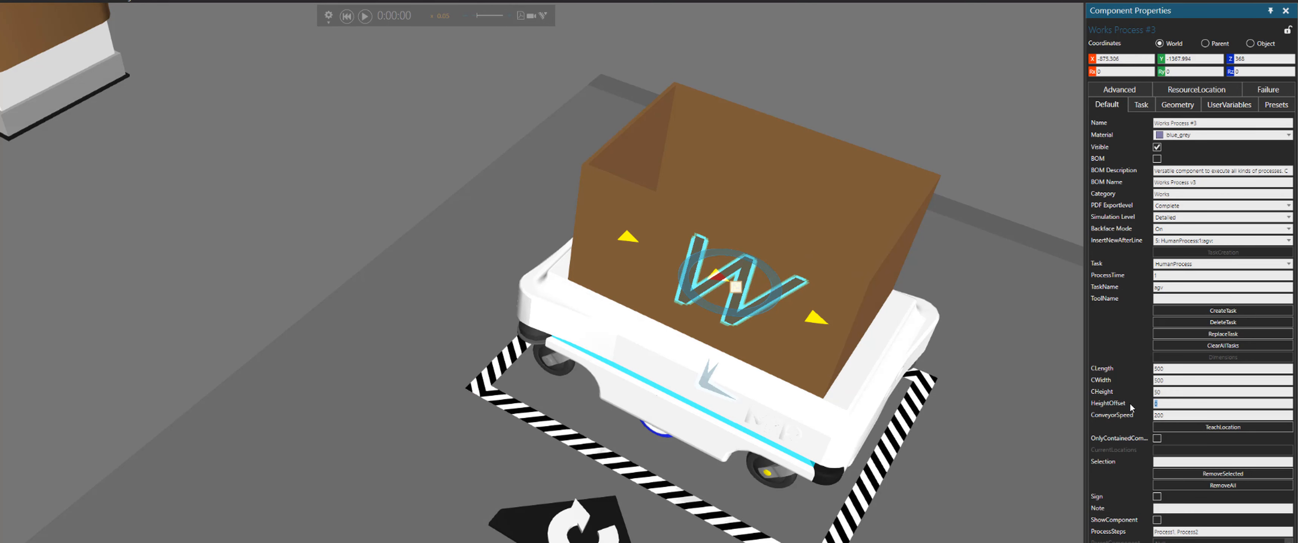
Run the simulation and adjust its speed while watching the human place parts into the box on the MiR
scroll(972, 420, "down", 8)
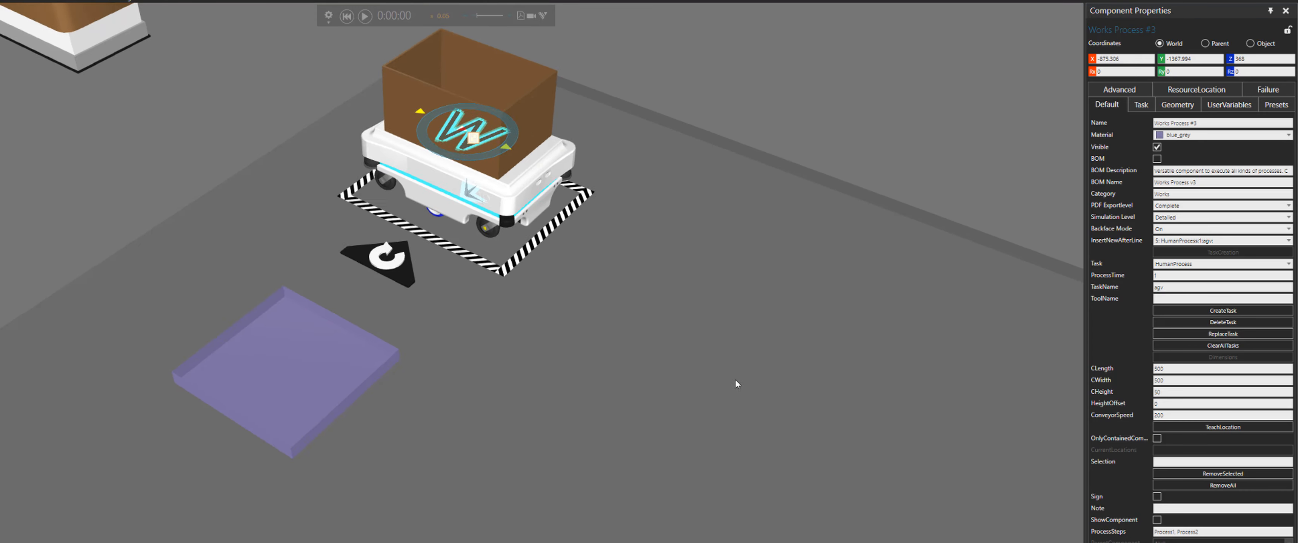
scroll(735, 381, "down", 5)
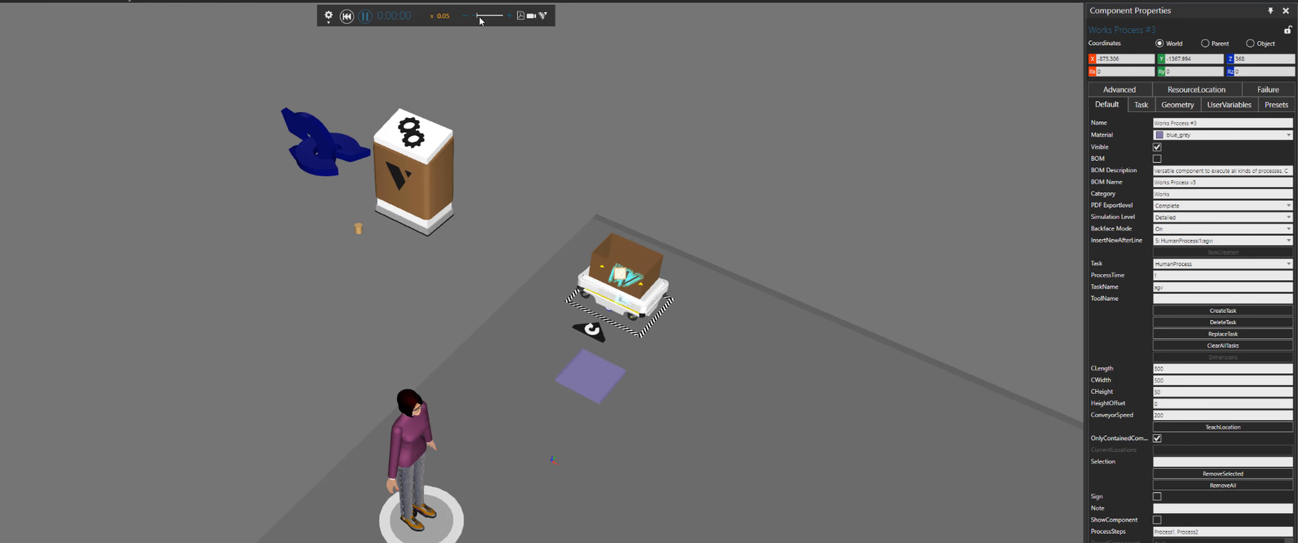
left_click_drag(477, 17, 480, 17)
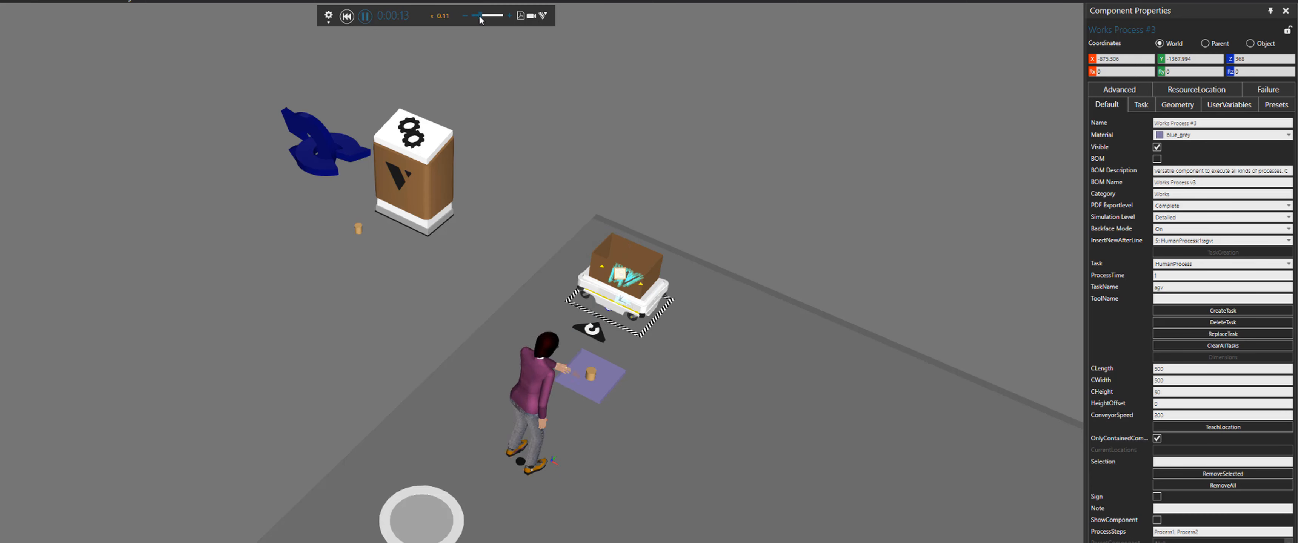
left_click(707, 252)
right_click_drag(707, 252, 713, 271)
scroll(713, 270, "up", 3)
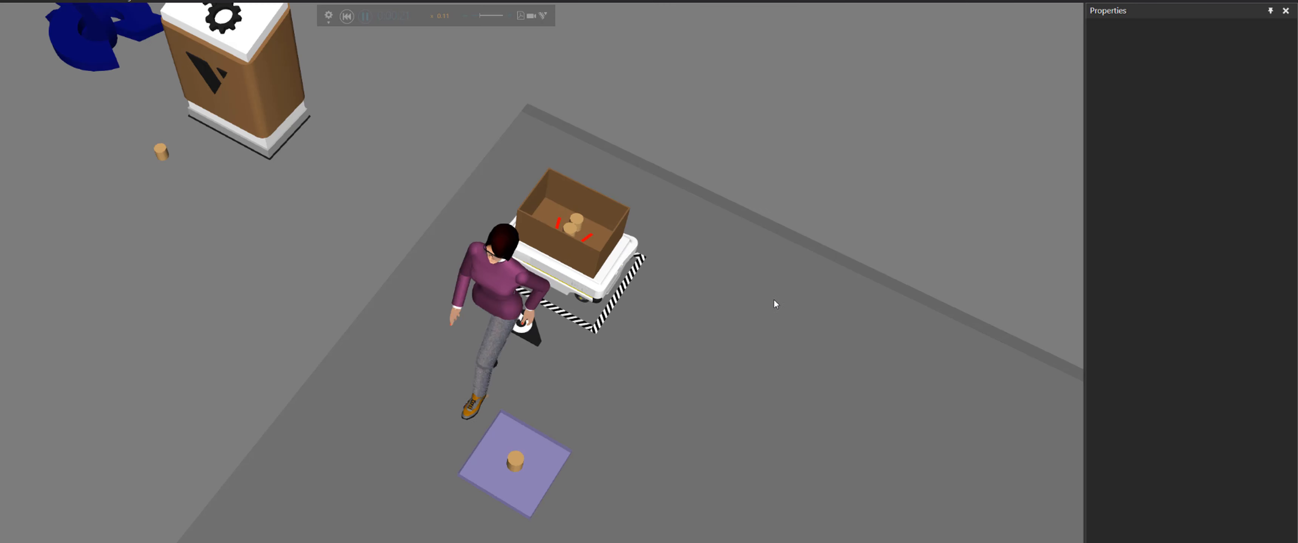
middle_click_drag(775, 300, 588, 264)
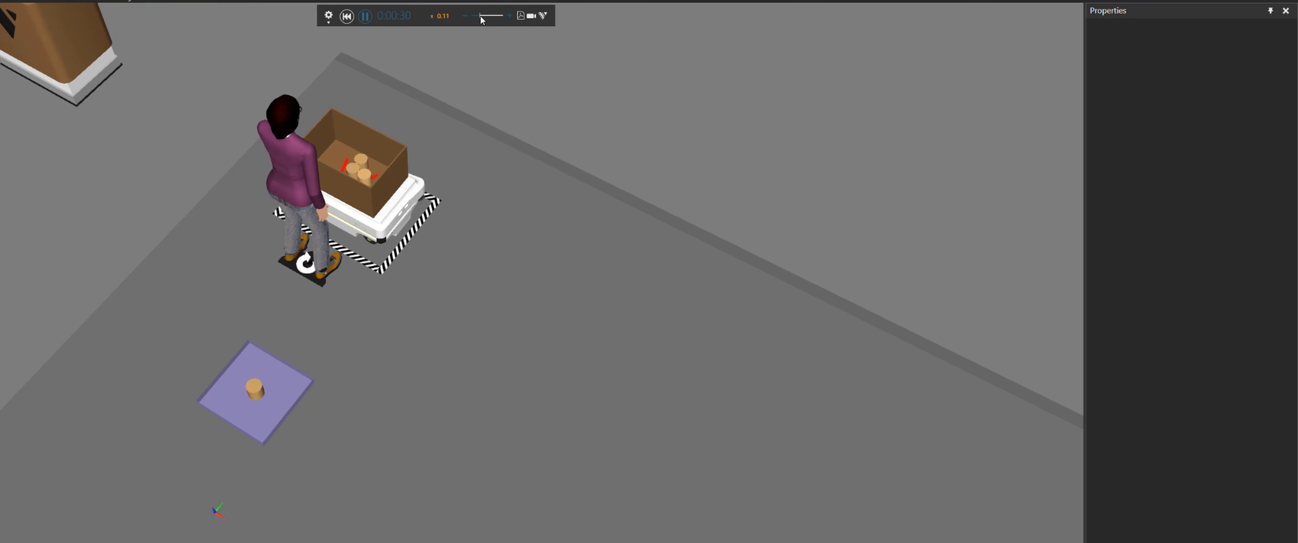
left_click_drag(493, 22, 479, 20)
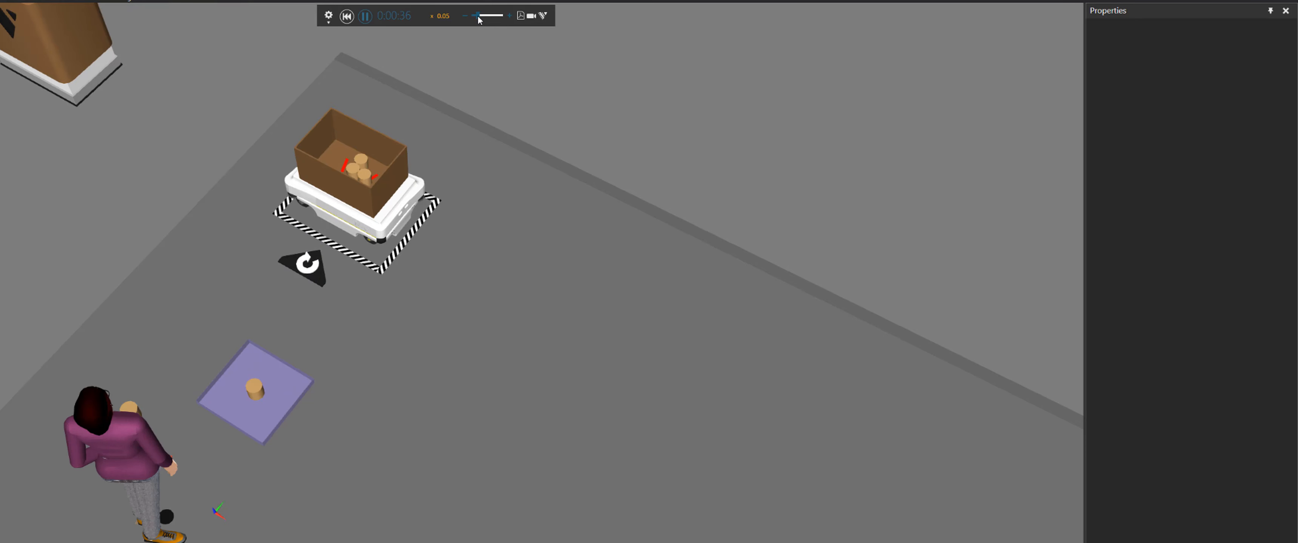
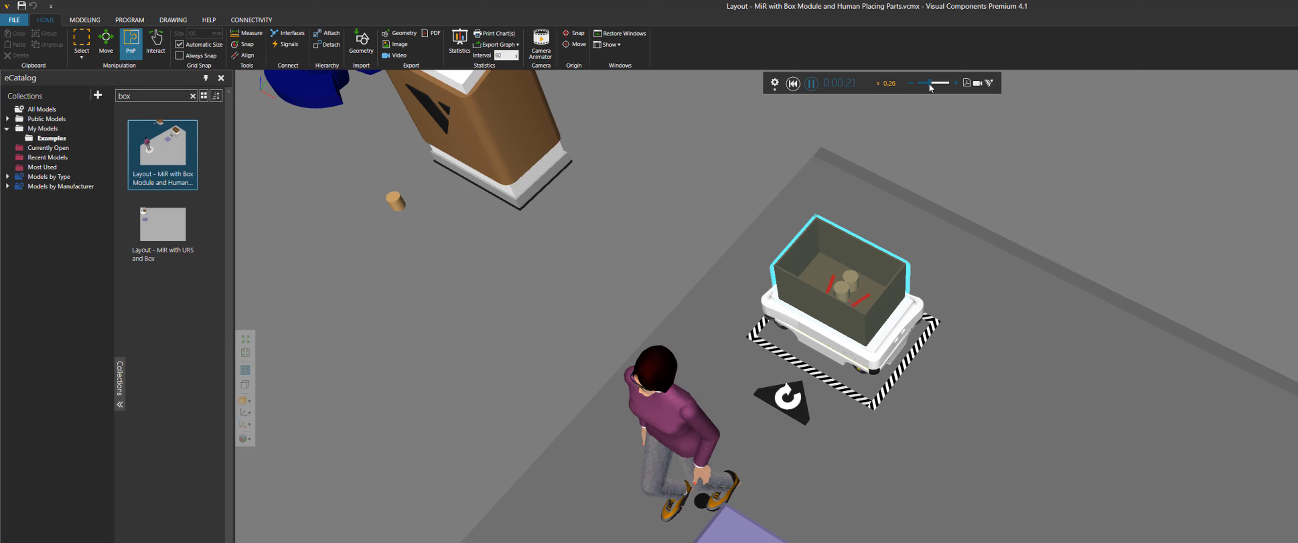
Lower the simulation speed to about 0.09 and watch the human place parts in the box on the MiR
left_click_drag(930, 88, 926, 88)
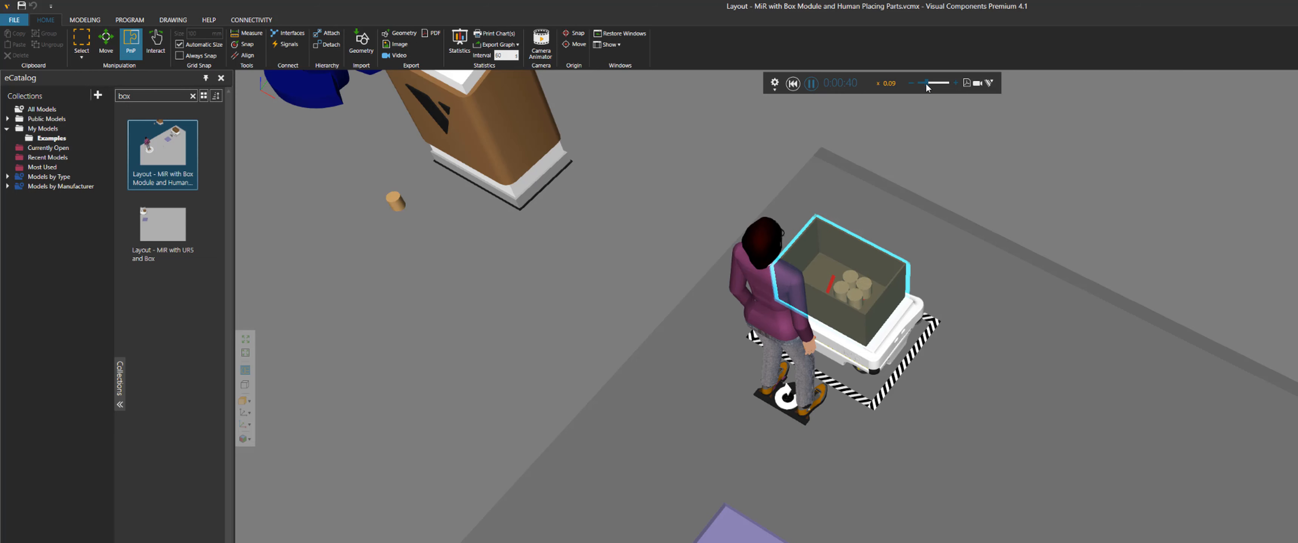
right_click_drag(1078, 232, 1038, 185)
scroll(1083, 229, "down", 2)
scroll(1038, 186, "down", 3)
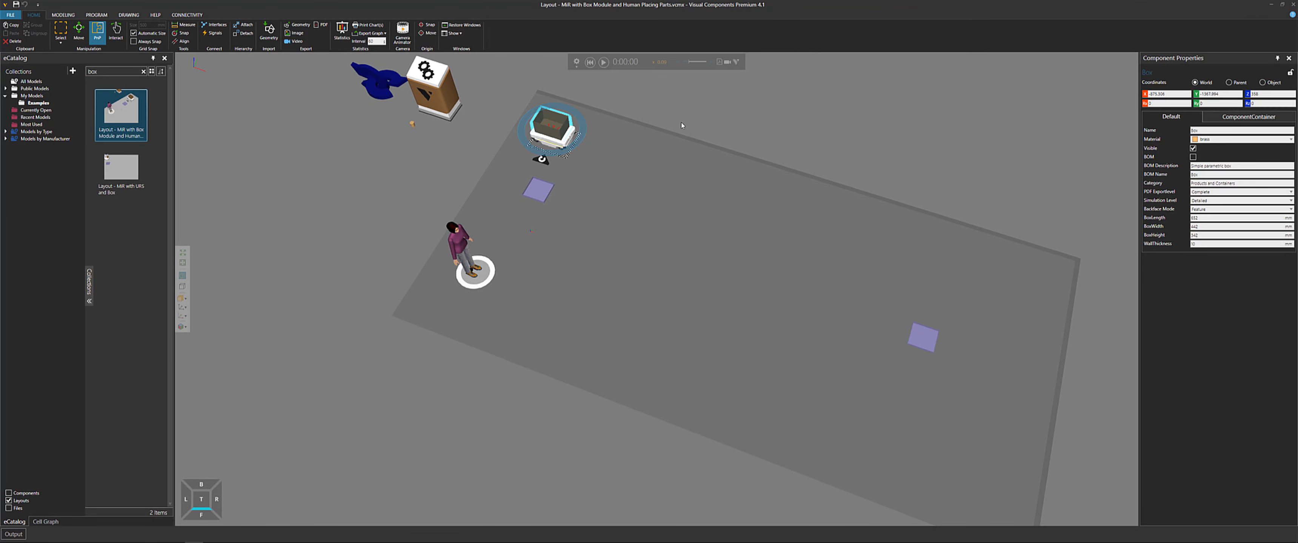
Start a new empty layout without saving changes to the current Box Module layout
left_click(682, 124)
key("ctrl+n")
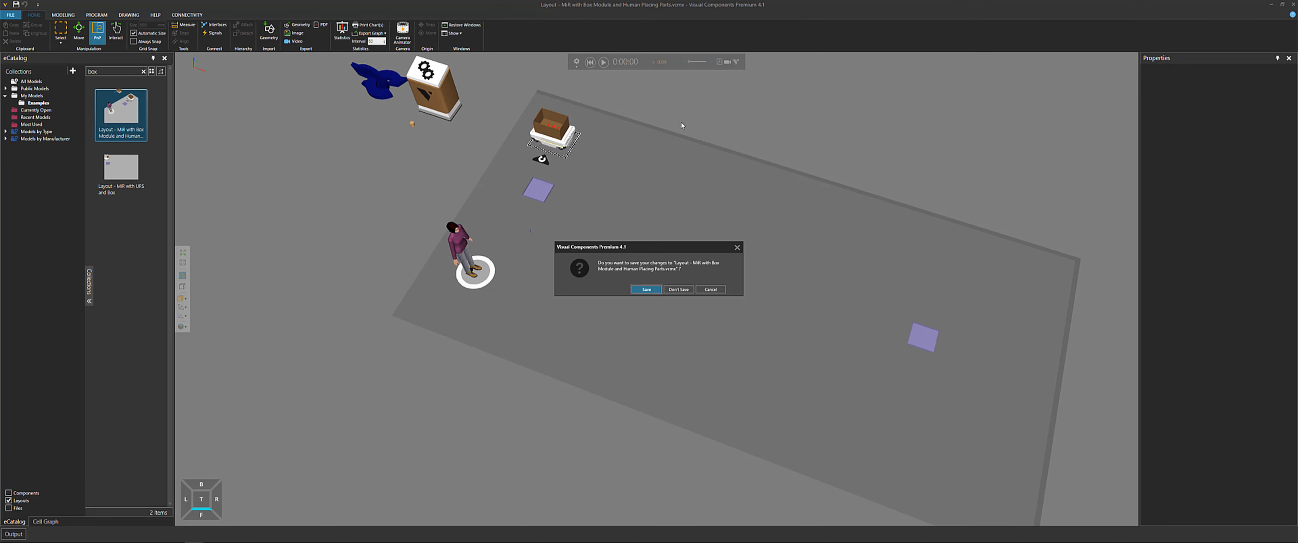
left_click(678, 290)
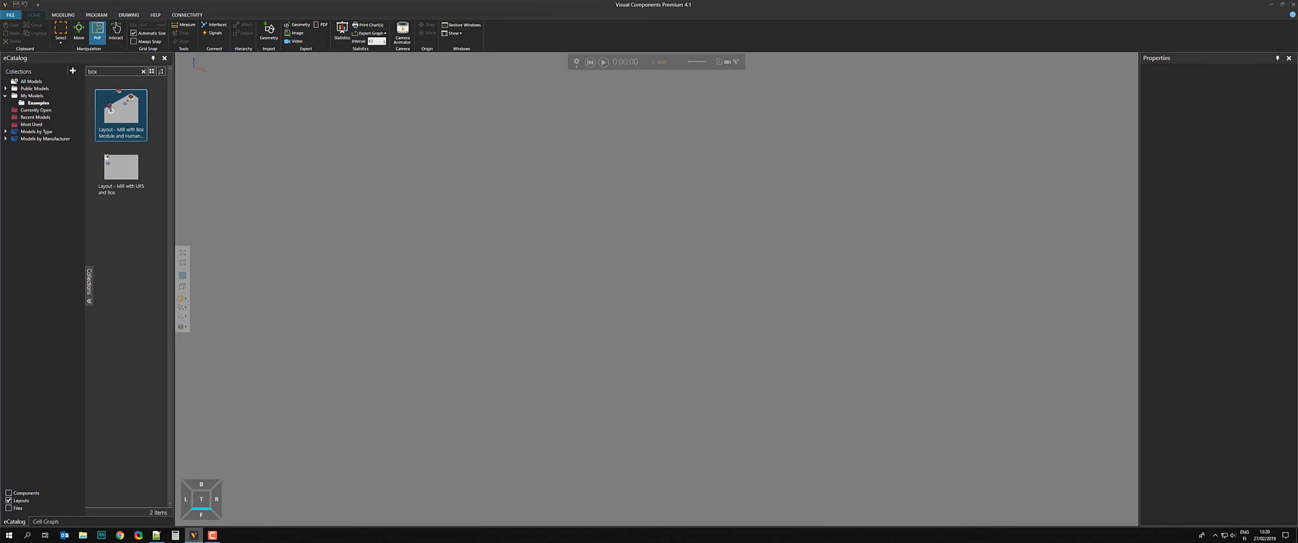
Switch to the notepad list and mark the Box Module layout entry as done with an X
left_click(157, 535)
left_click(867, 309)
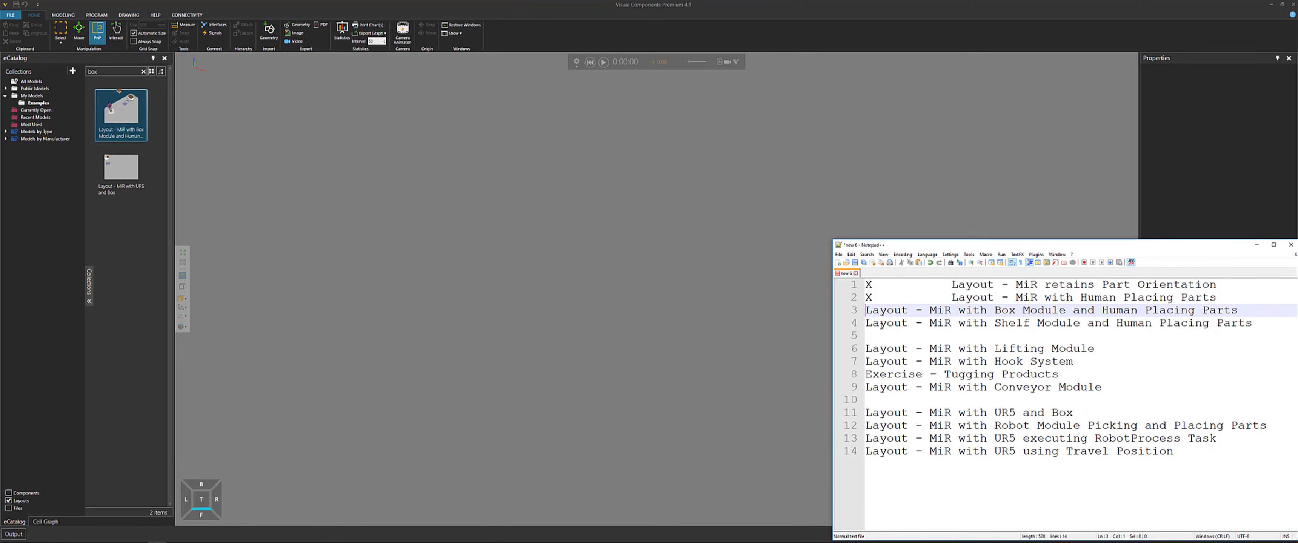
type("XLayout")
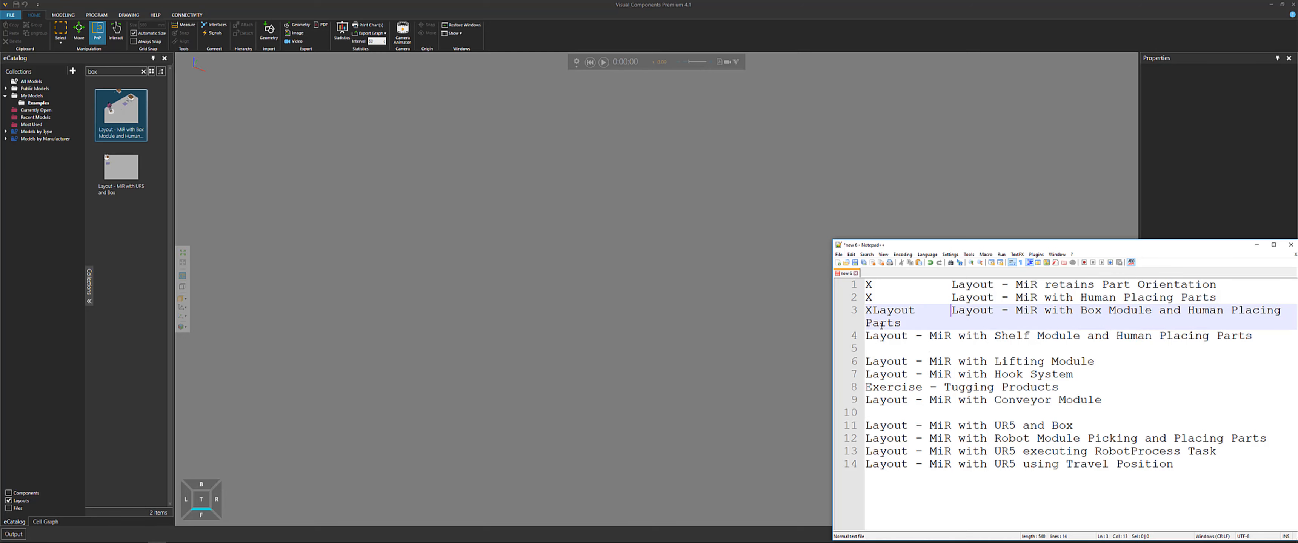
key("Left")
key("Left")
key("Left")
key("Left")
key("BackSpace")
key("BackSpace")
key("BackSpace")
key("BackSpace")
key("BackSpace")
key("BackSpace")
Highlight 'Shelf Module' in the next list entry and minimize the notepad
left_click_drag(828, 325, 786, 328)
left_click(857, 339)
left_click_drag(1035, 323, 950, 323)
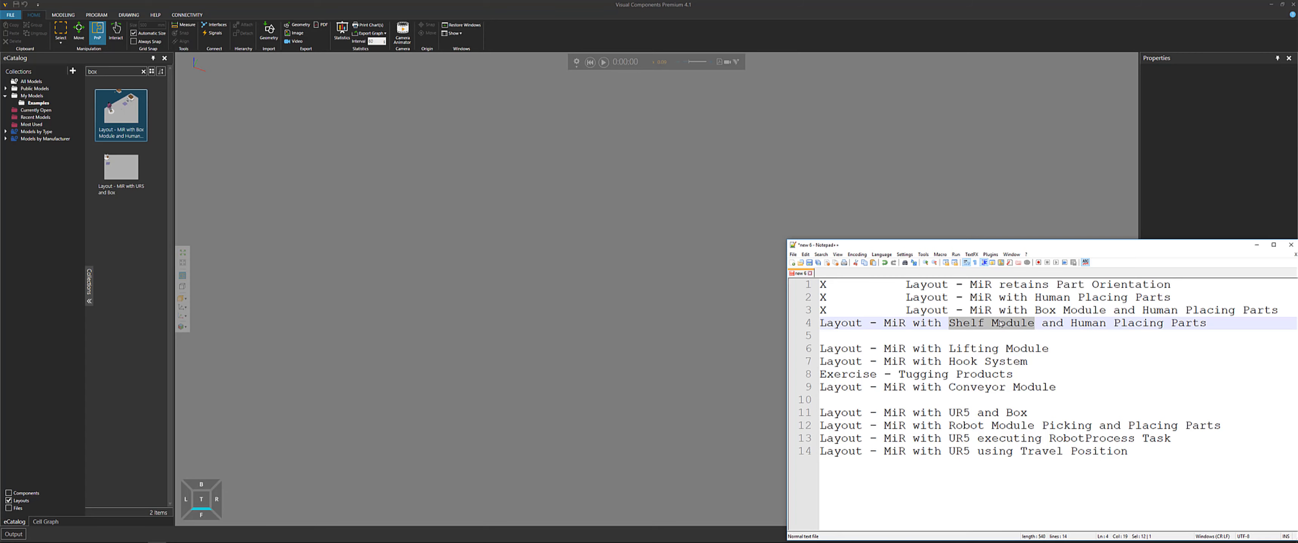
left_click(1255, 247)
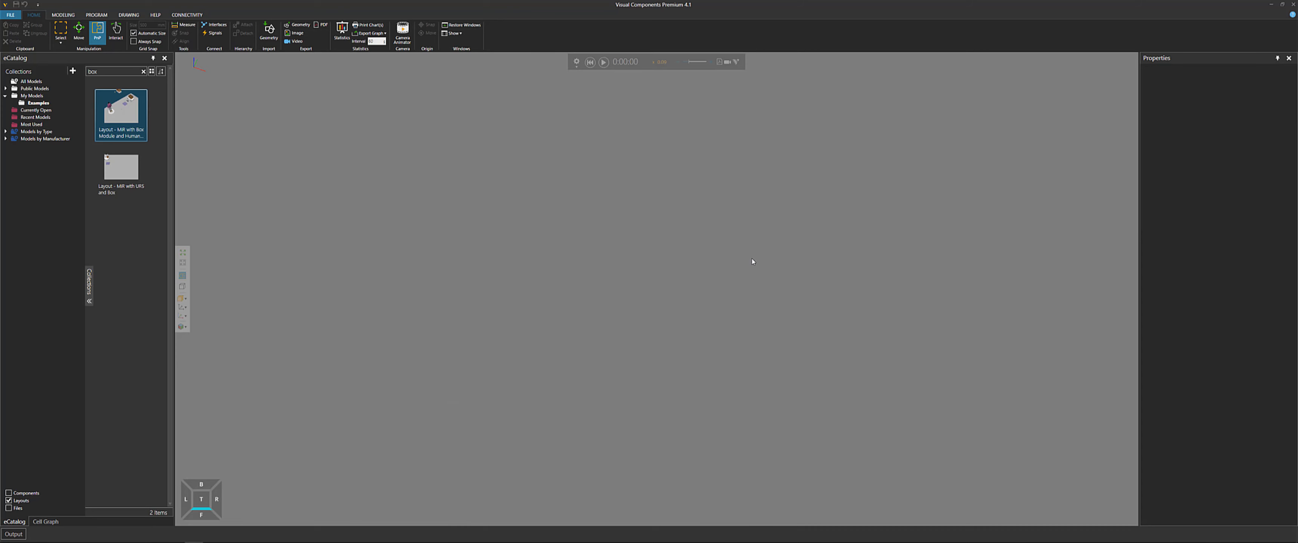
Search the eCatalog for 'shelf' and open the Layout - MiR with Shelf Module and Human Placing Parts
left_click(143, 71)
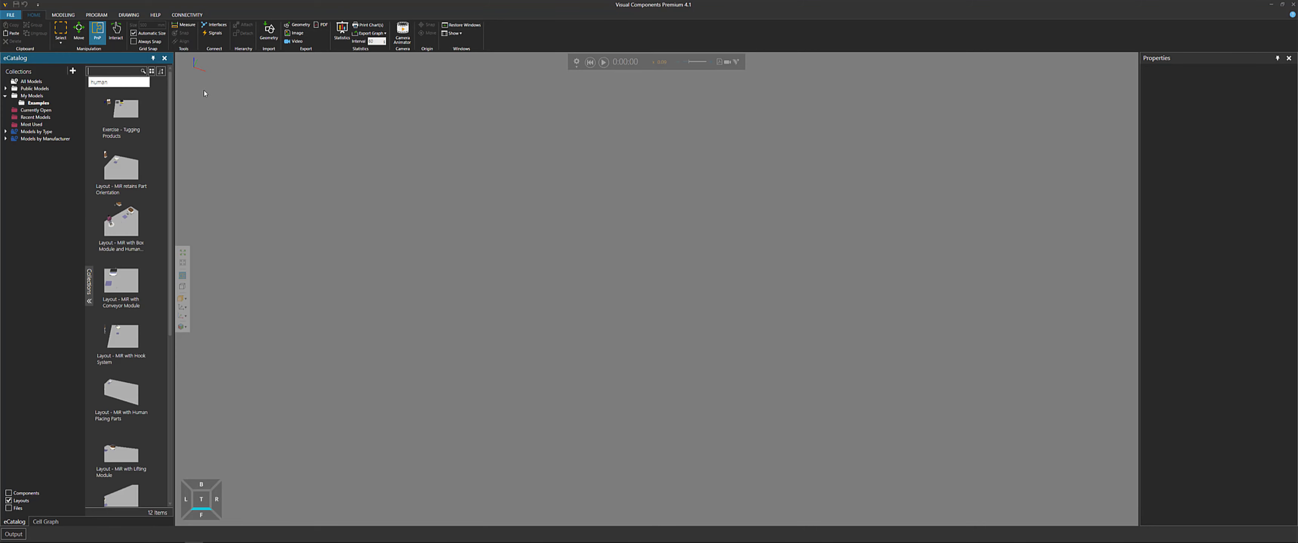
type("shelf")
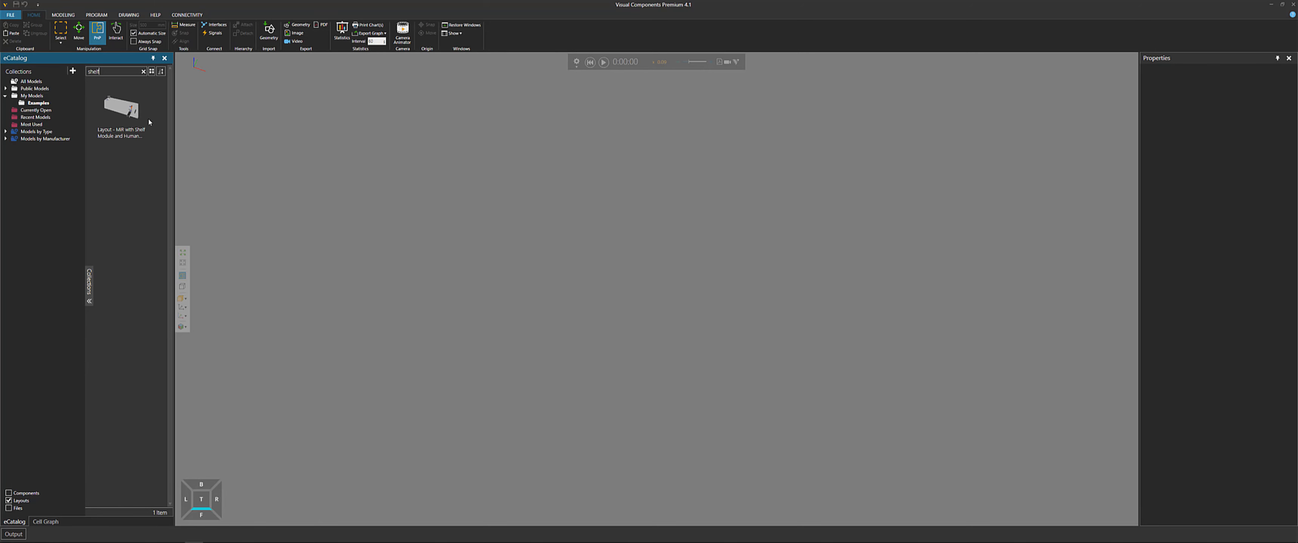
left_click(121, 107)
left_click_drag(380, 192, 573, 268)
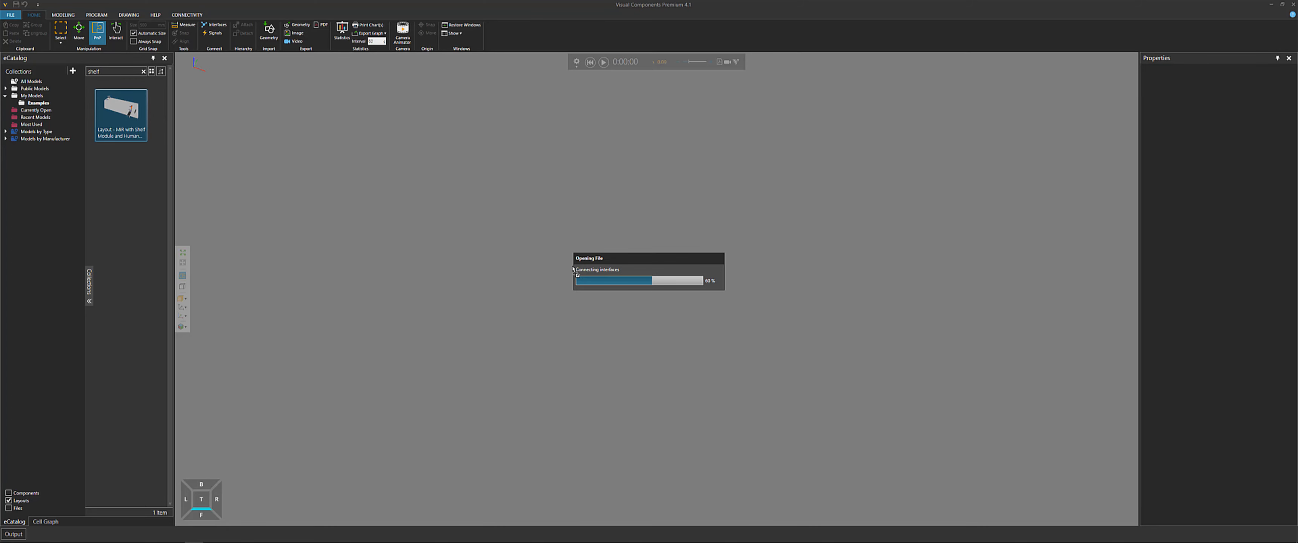
Zoom in on the MiR and select the storage shelf mounted on it
scroll(504, 212, "up", 10)
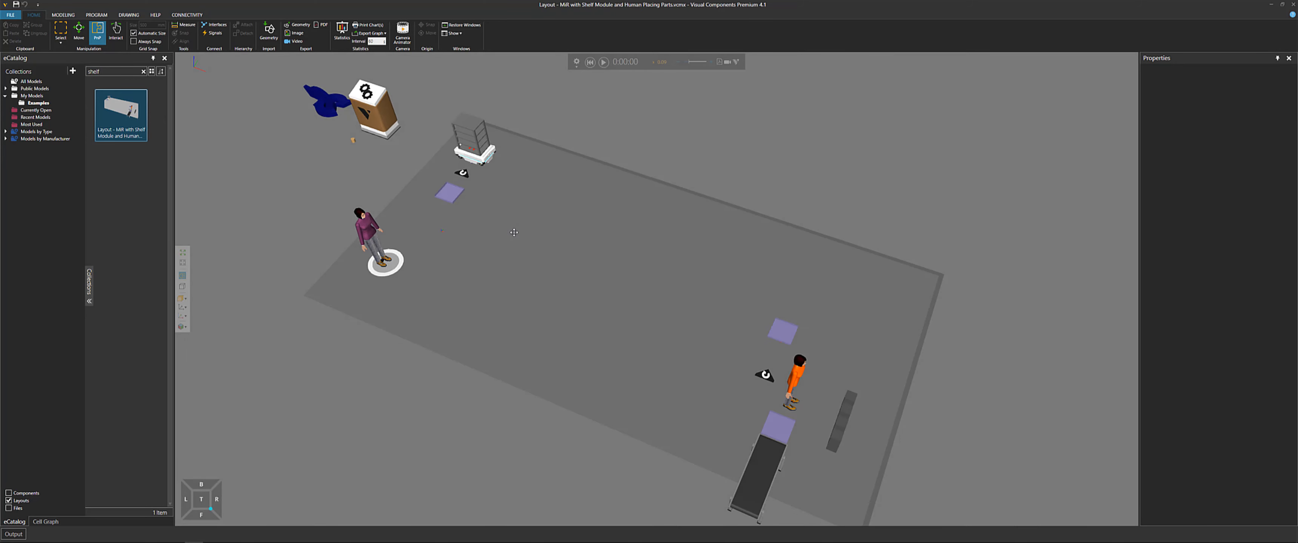
scroll(534, 256, "up", 5)
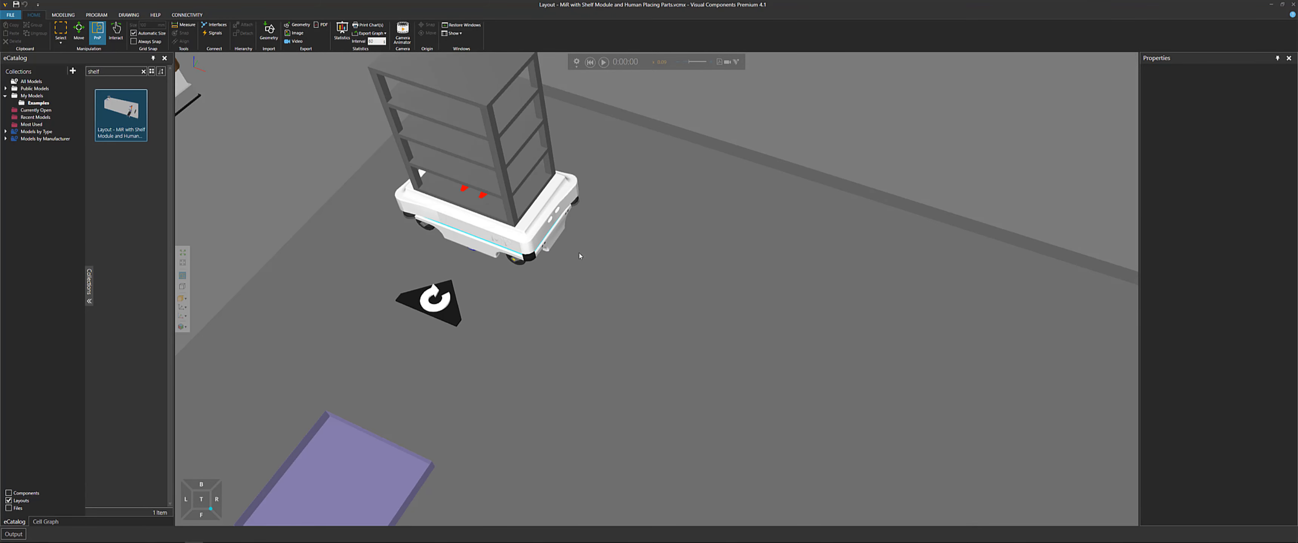
right_click_drag(621, 308, 703, 308)
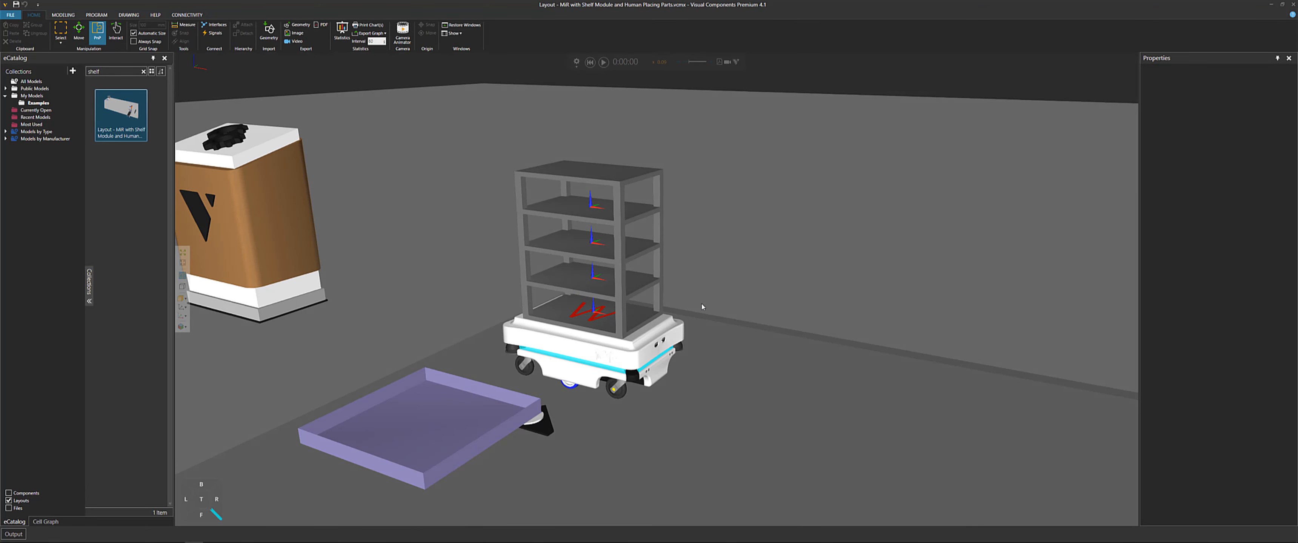
left_click(616, 263)
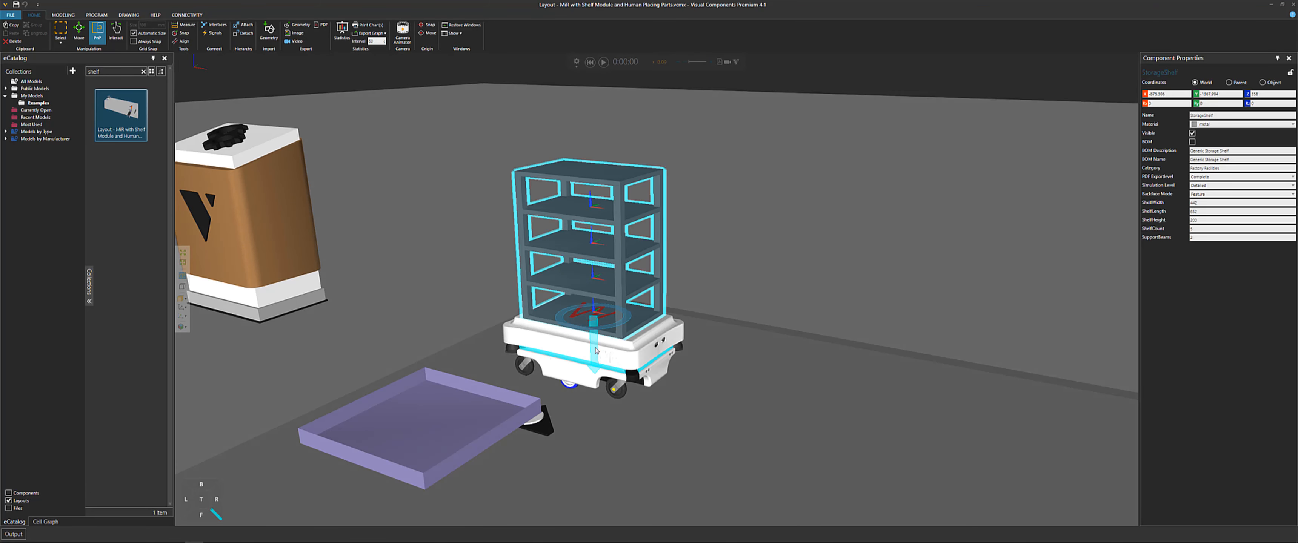
Select the MiR and examine the frames on each shelf level close up
left_click(619, 356)
right_click_drag(618, 356, 743, 269)
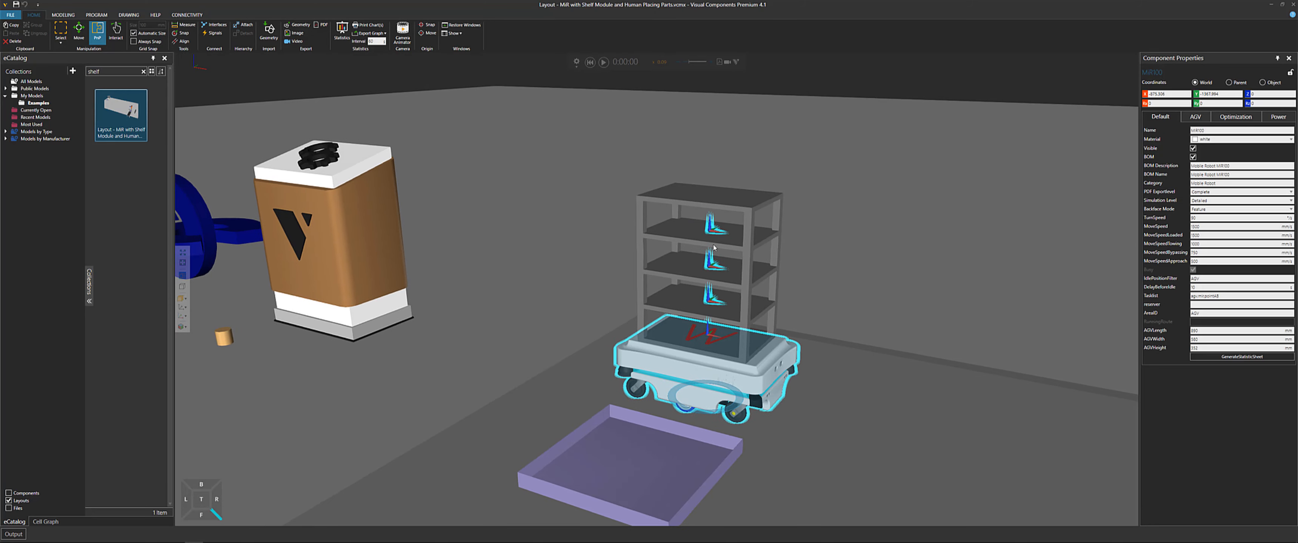
right_click_drag(817, 281, 760, 292)
scroll(759, 293, "up", 6)
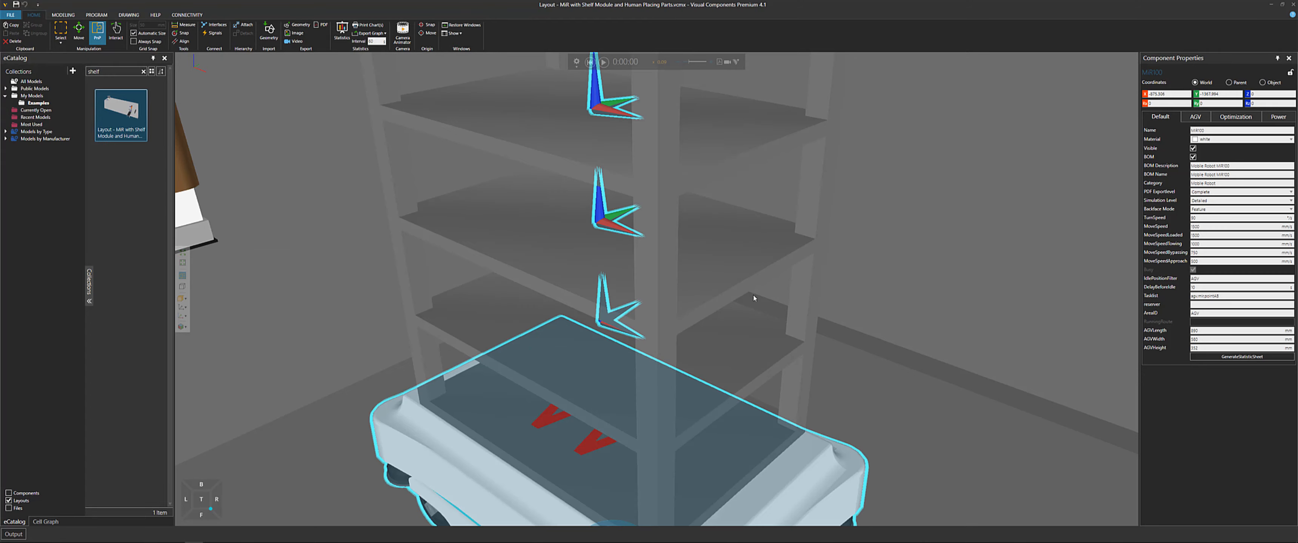
scroll(770, 302, "down", 5)
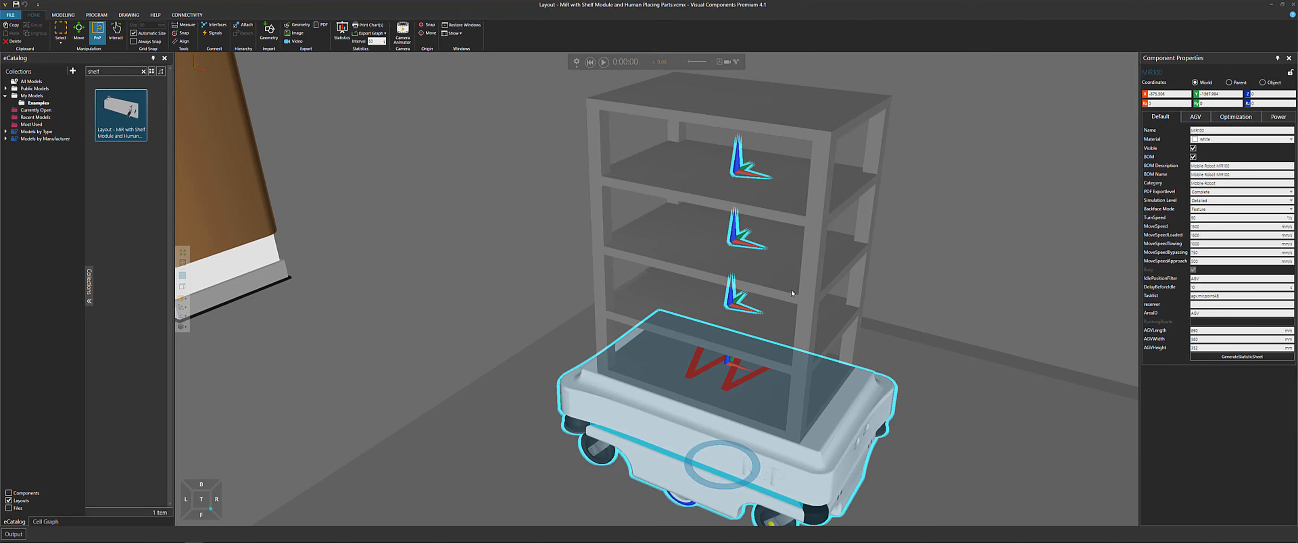
Reselect the shelf, then select the MiR and open its AGV properties
left_click(803, 300)
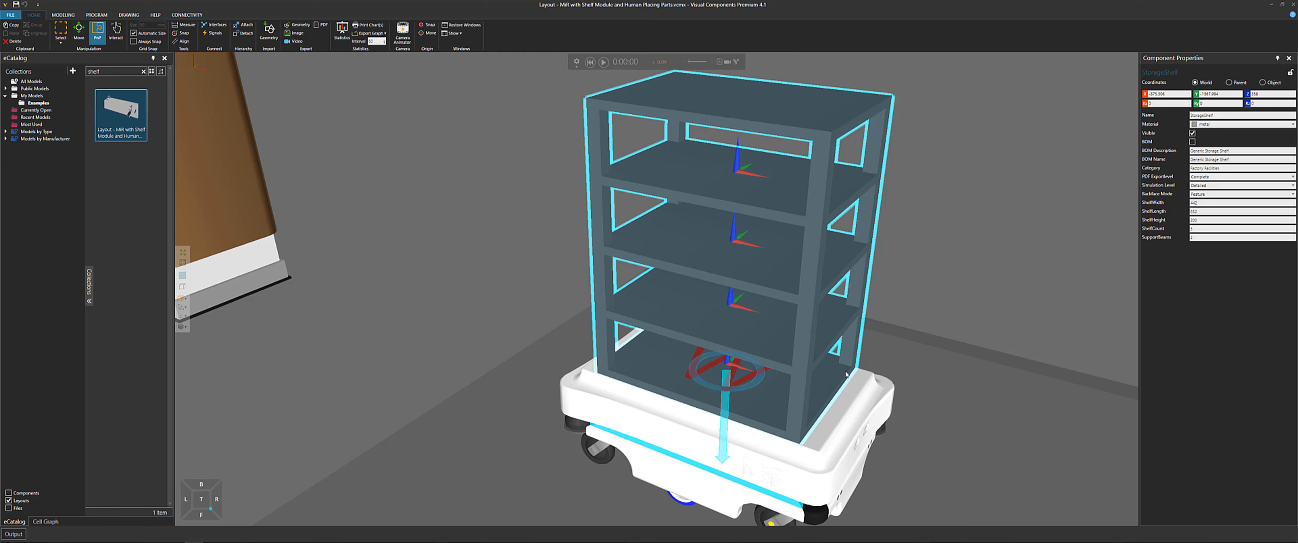
left_click(848, 418)
middle_click_drag(959, 302, 1053, 284)
left_click(1195, 117)
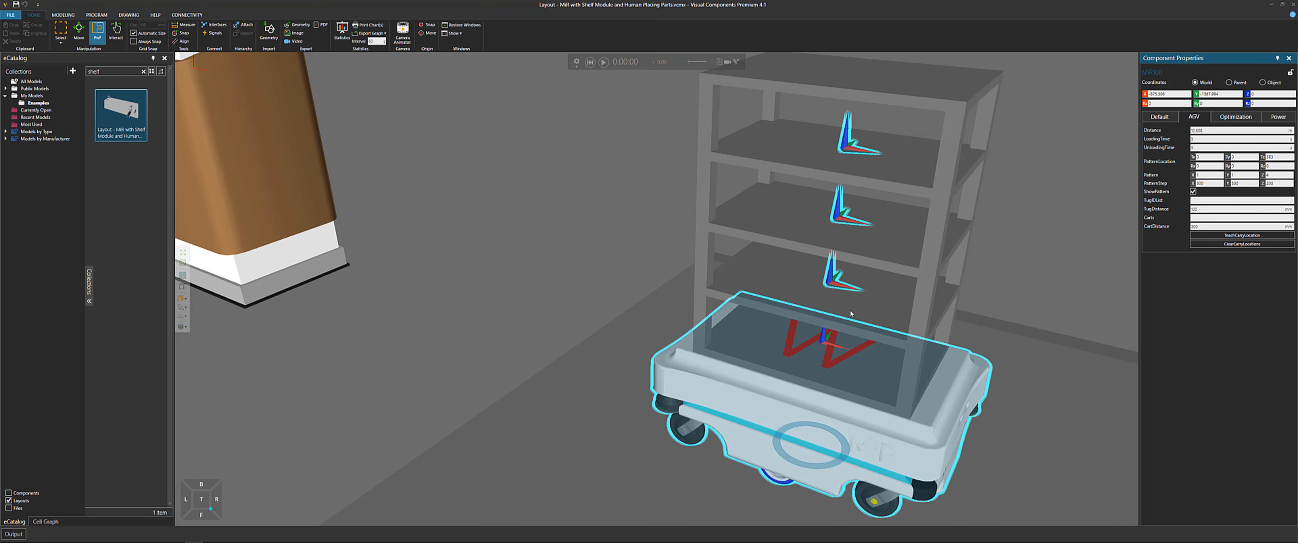
Open the task notes of the Works Process on the MiR's lowest shelf and review them
left_click(832, 363)
double_click(831, 357)
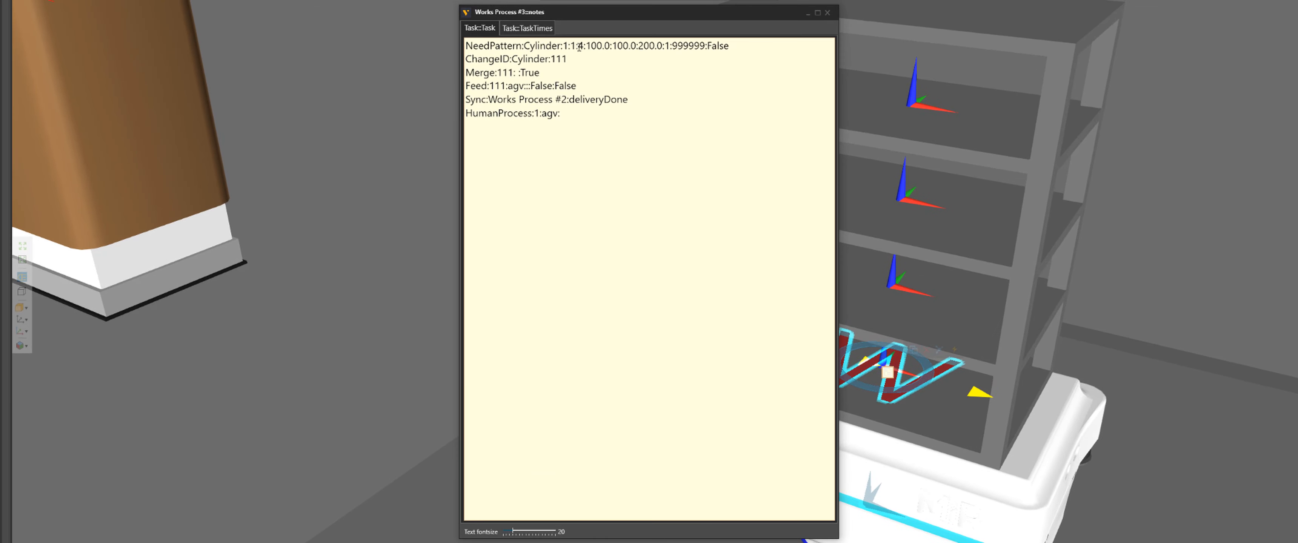
left_click_drag(596, 103, 624, 104)
left_click_drag(616, 46, 641, 53)
left_click(827, 13)
Select the MiR and review its AGV pattern location settings
scroll(952, 402, "down", 2)
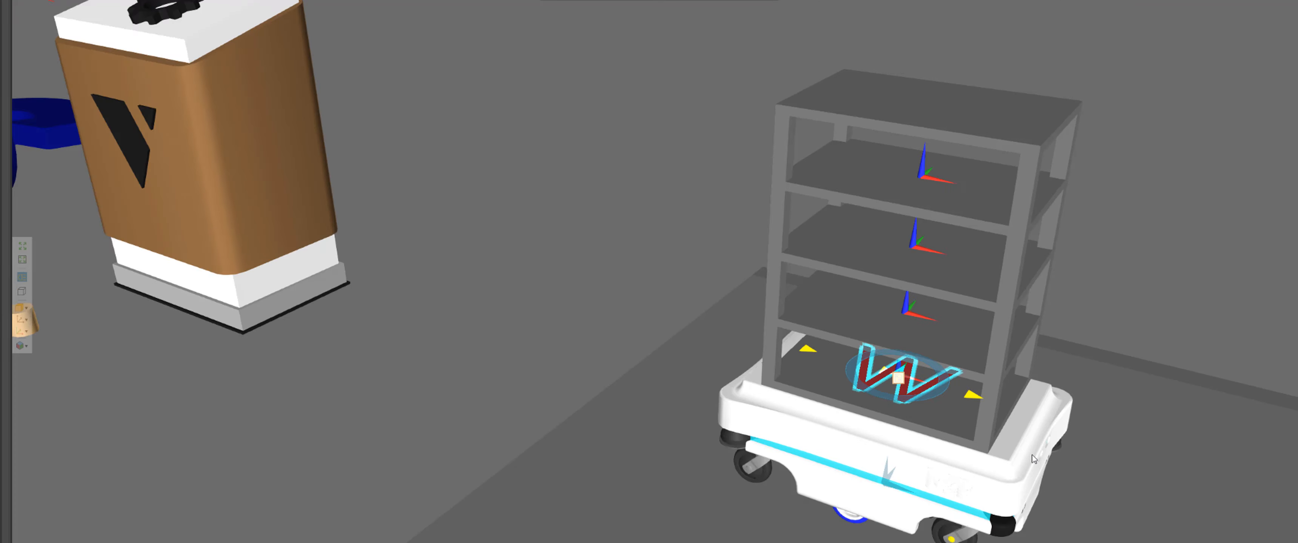
left_click(1015, 438)
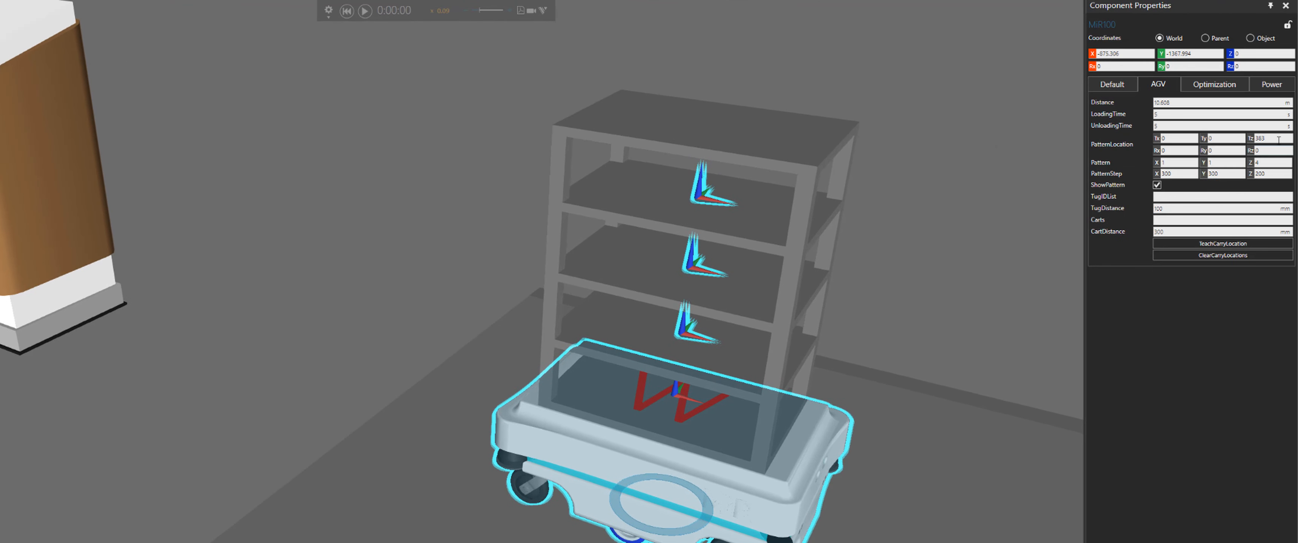
left_click(1255, 143)
left_click_drag(1255, 141, 1248, 143)
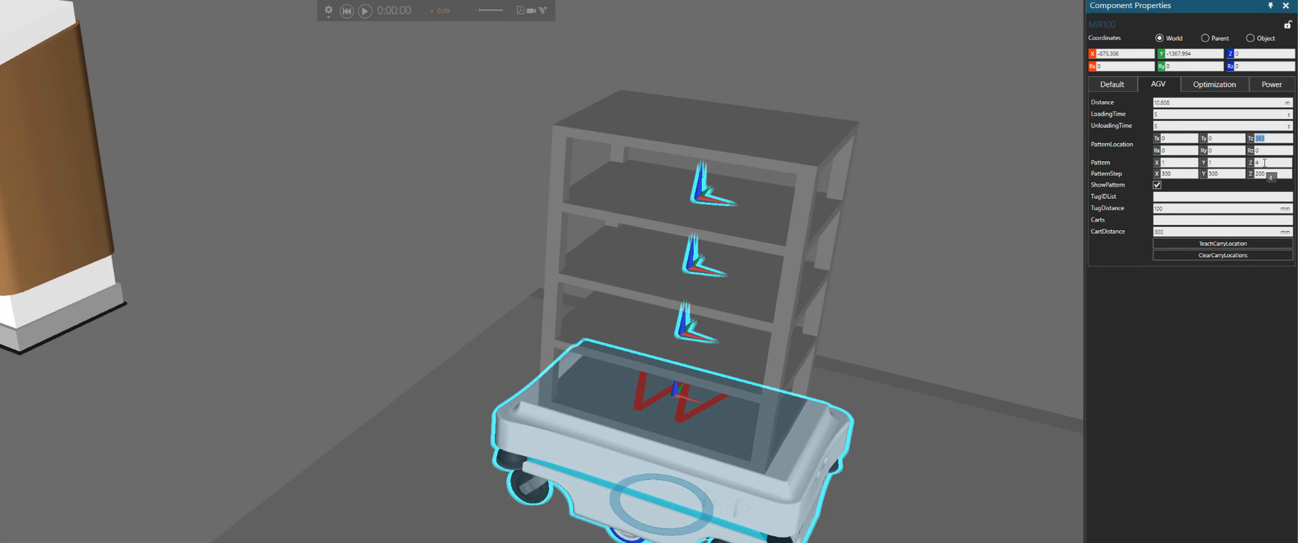
Select the Works Process and reopen its task notes to review the Merge and Feed lines
right_click(888, 342)
left_click(696, 411)
left_click(697, 415)
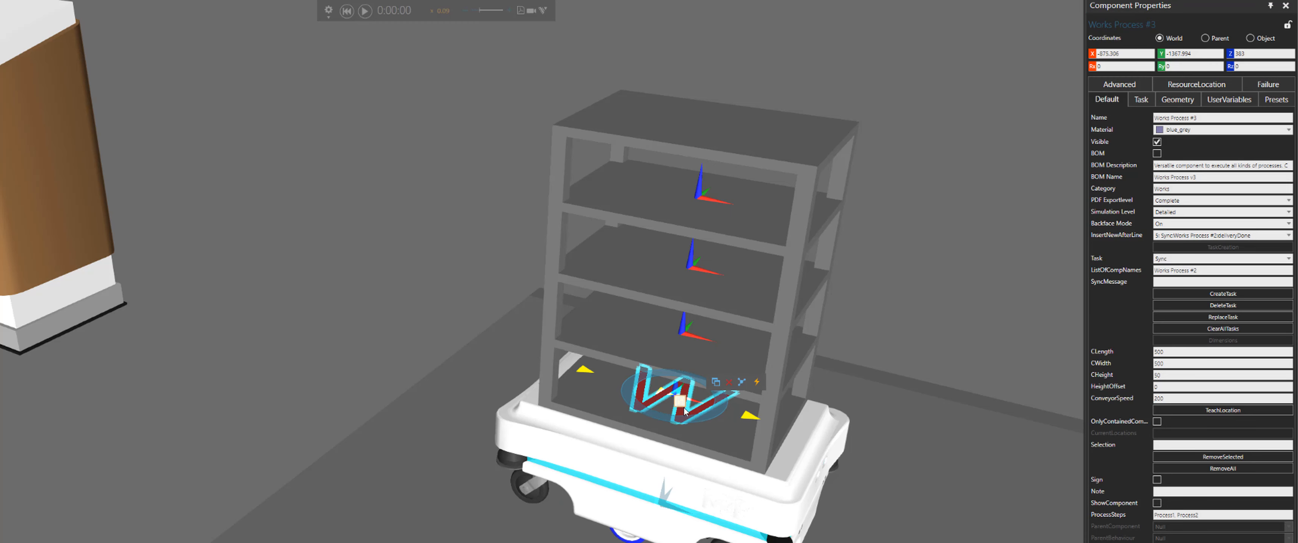
left_click_drag(322, 93, 229, 101)
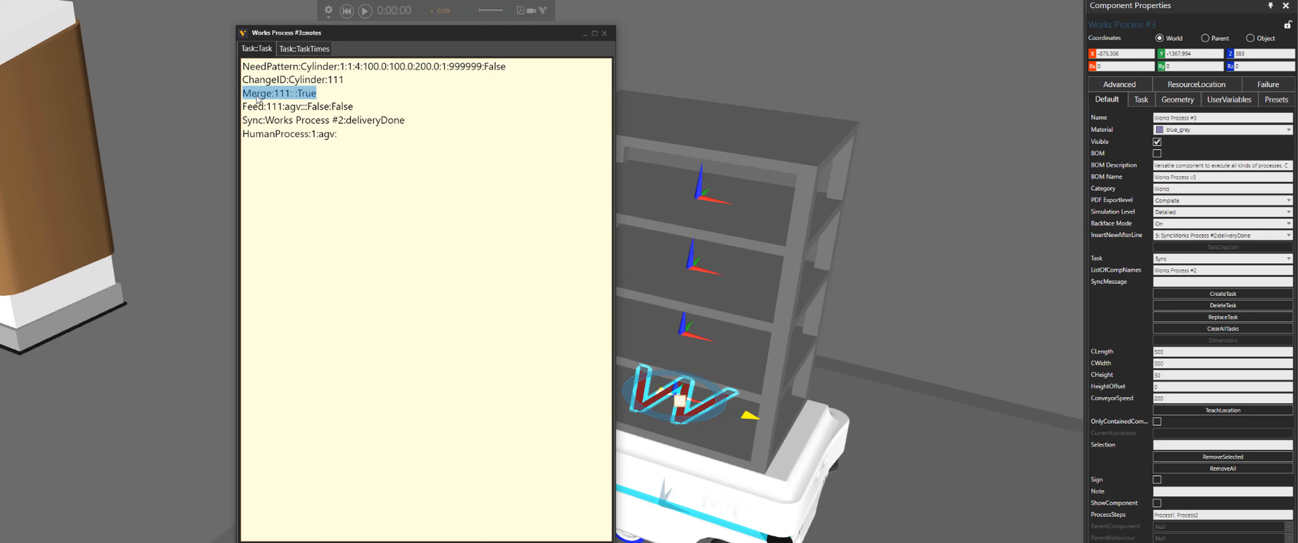
double_click(287, 107)
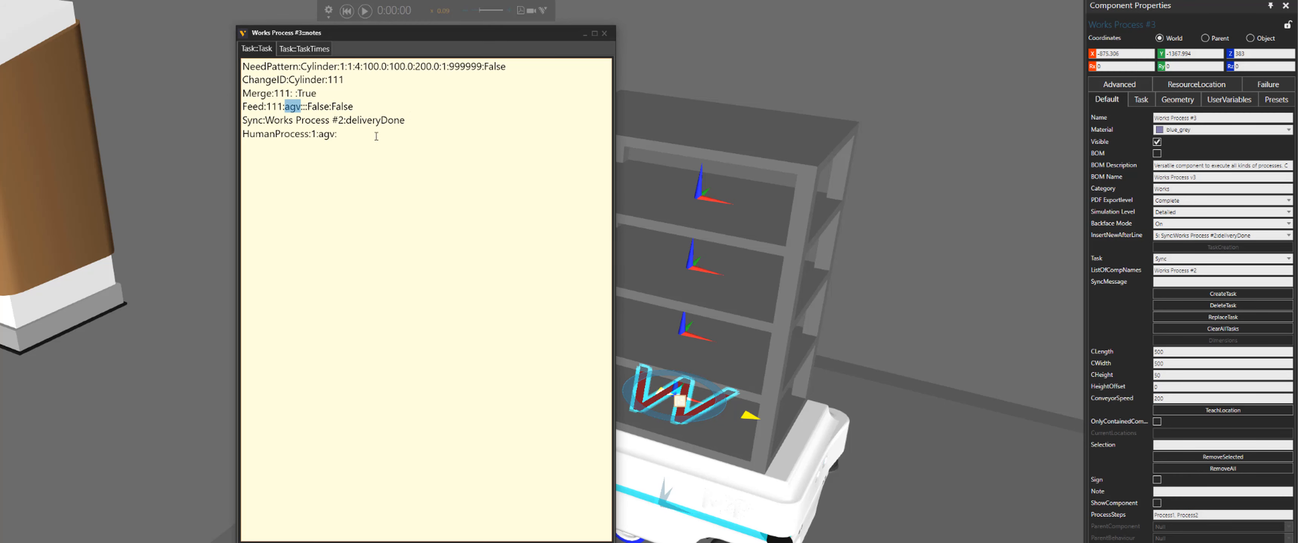
left_click(604, 33)
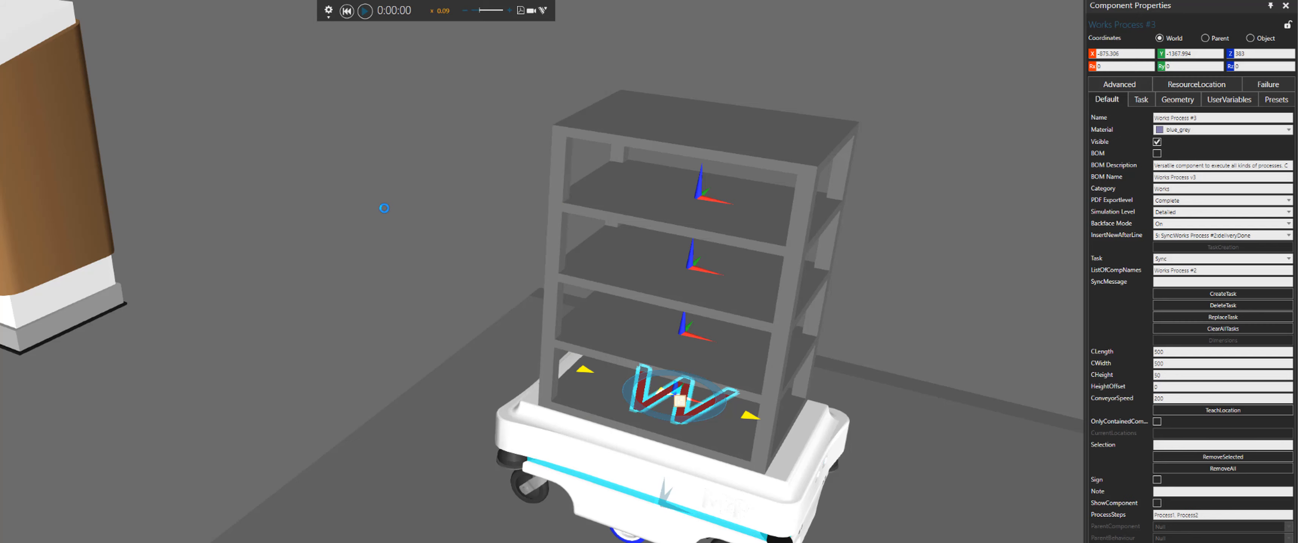
Run the simulation, watch the human load cylinders onto the shelves, then pause it
scroll(383, 216, "down", 3)
right_click_drag(359, 204, 312, 208)
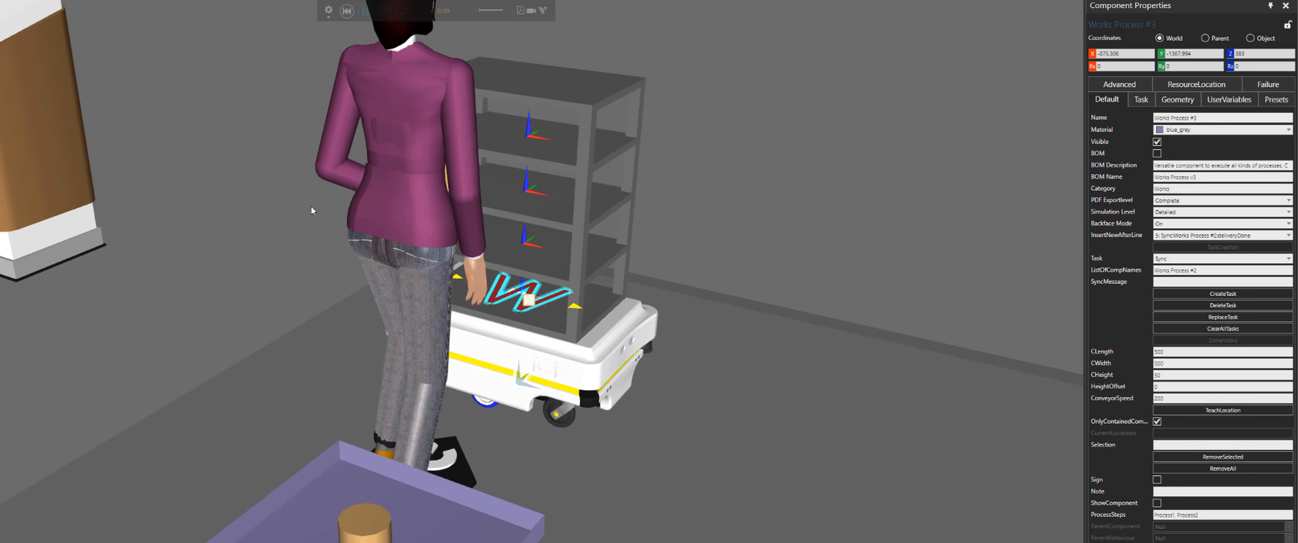
left_click(331, 212)
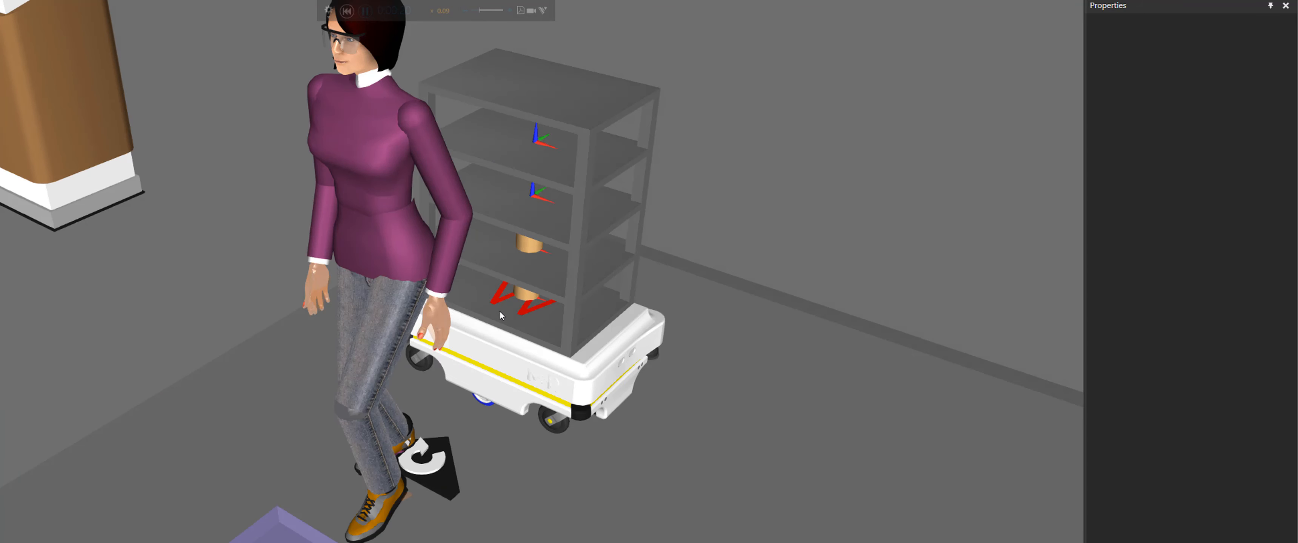
right_click_drag(501, 316, 539, 149)
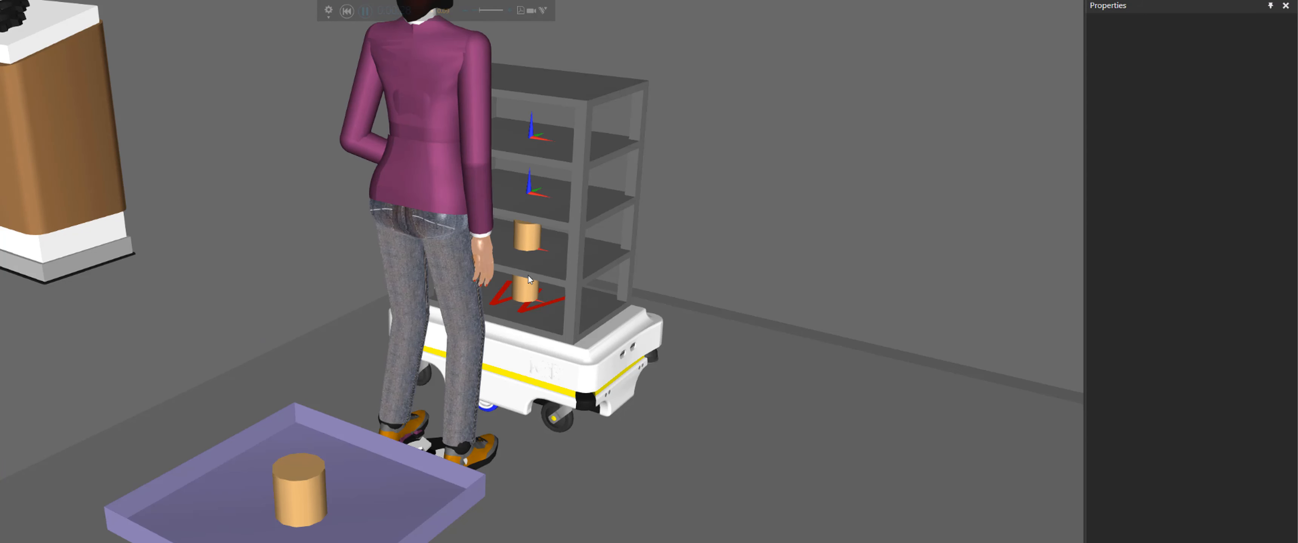
scroll(529, 282, "down", 3)
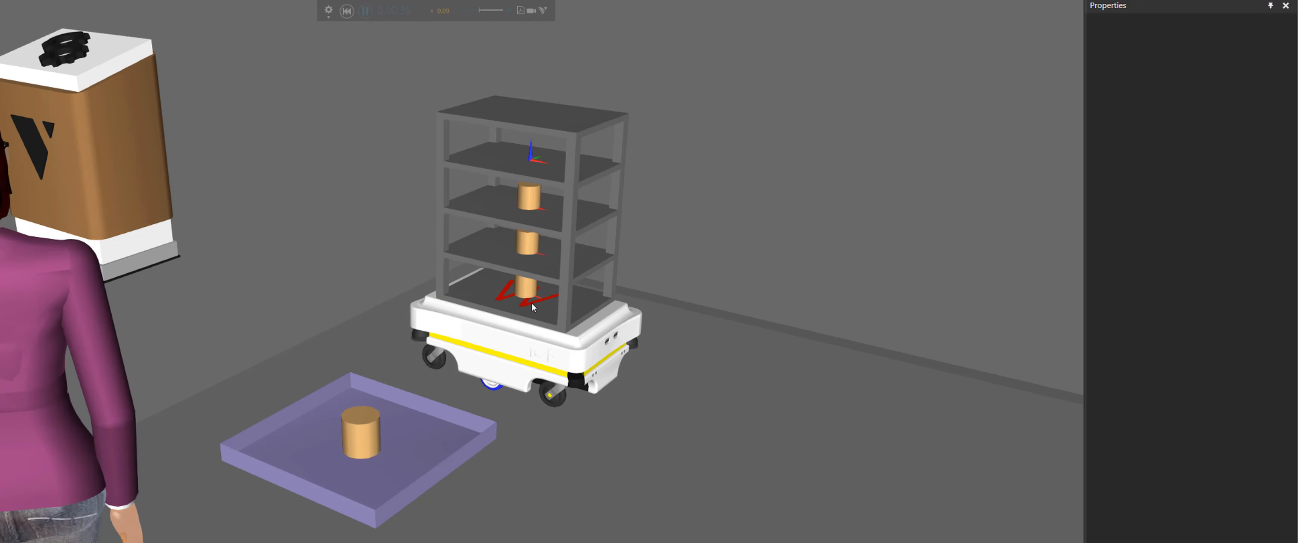
left_click(366, 10)
Select the cylinders on the shelves to inspect their properties
left_click(530, 250)
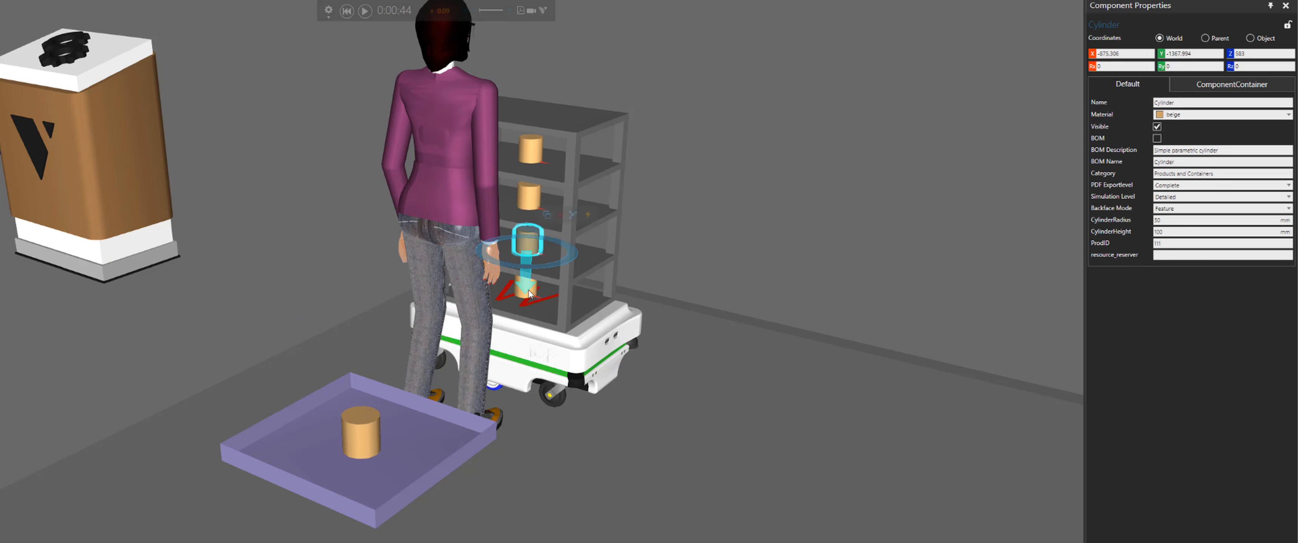
left_click(527, 296)
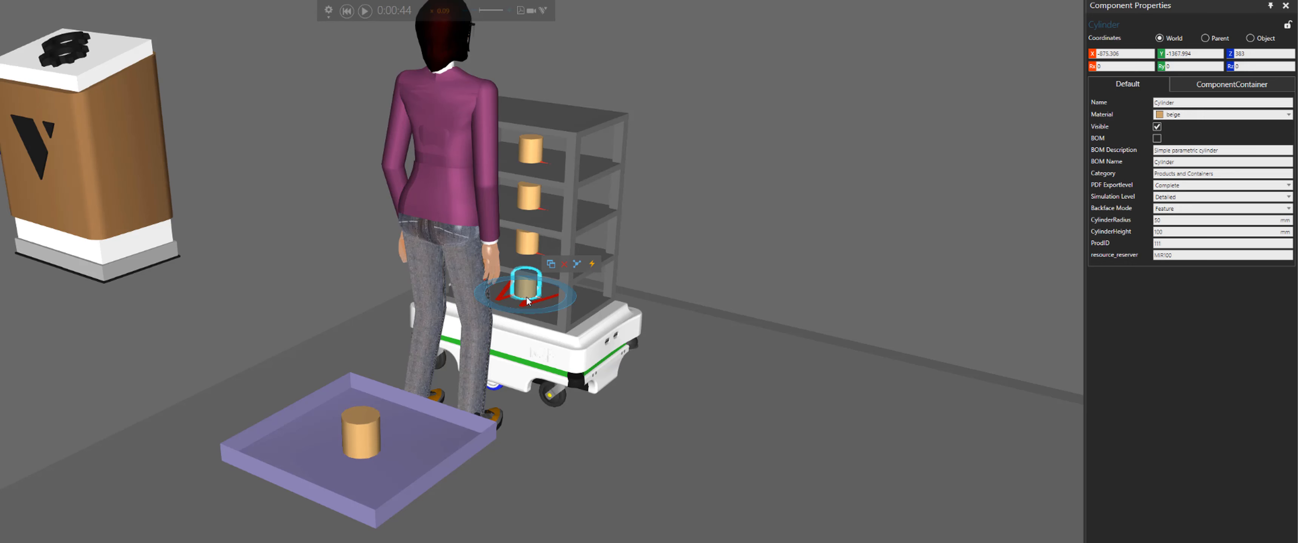
left_click(571, 356)
scroll(535, 307, "down", 2)
left_click(676, 264)
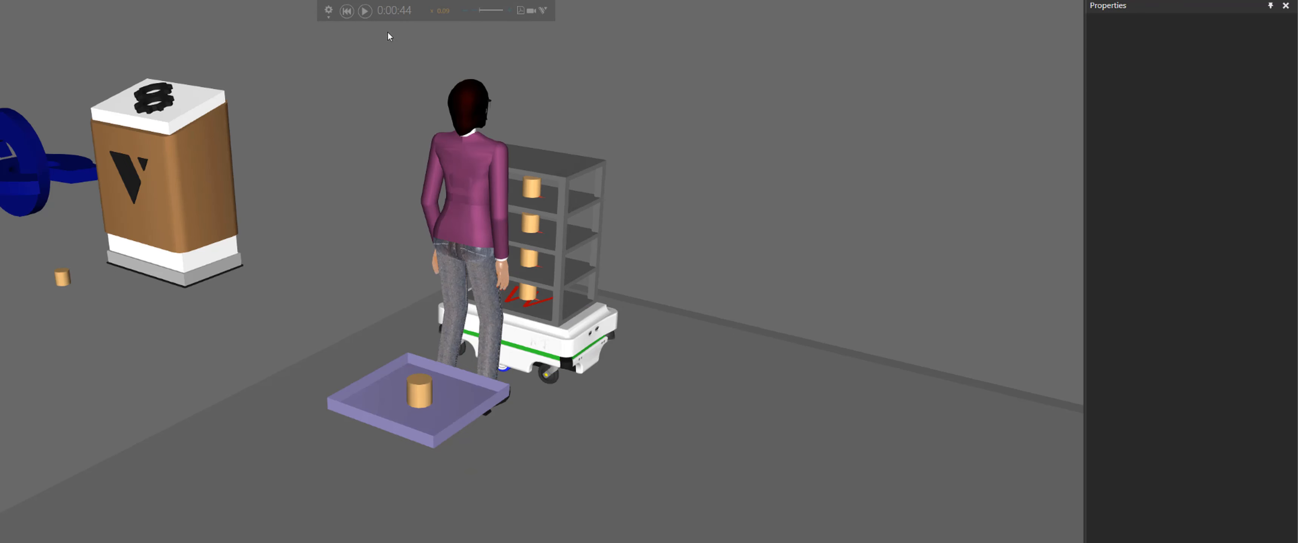
Resume the simulation, follow the MiR and human around the layout, then pause it
left_click(365, 11)
right_click_drag(681, 215, 385, 31)
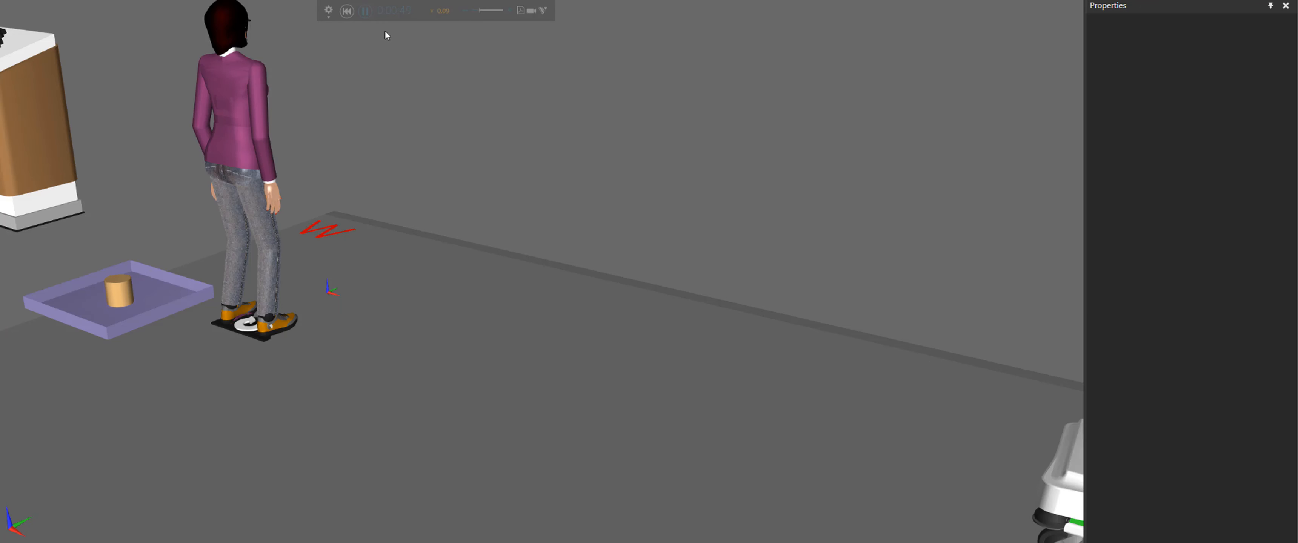
left_click(365, 11)
scroll(433, 218, "down", 5)
right_click_drag(806, 297, 579, 239)
scroll(560, 280, "up", 4)
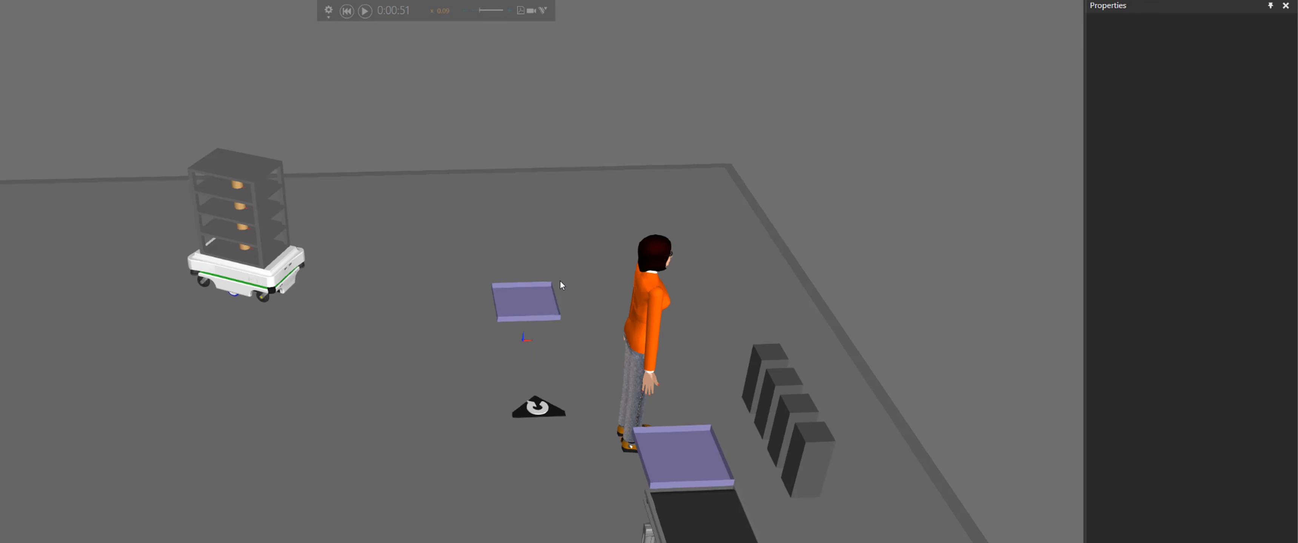
scroll(560, 279, "up", 5)
scroll(498, 280, "down", 3)
right_click_drag(328, 340, 443, 324)
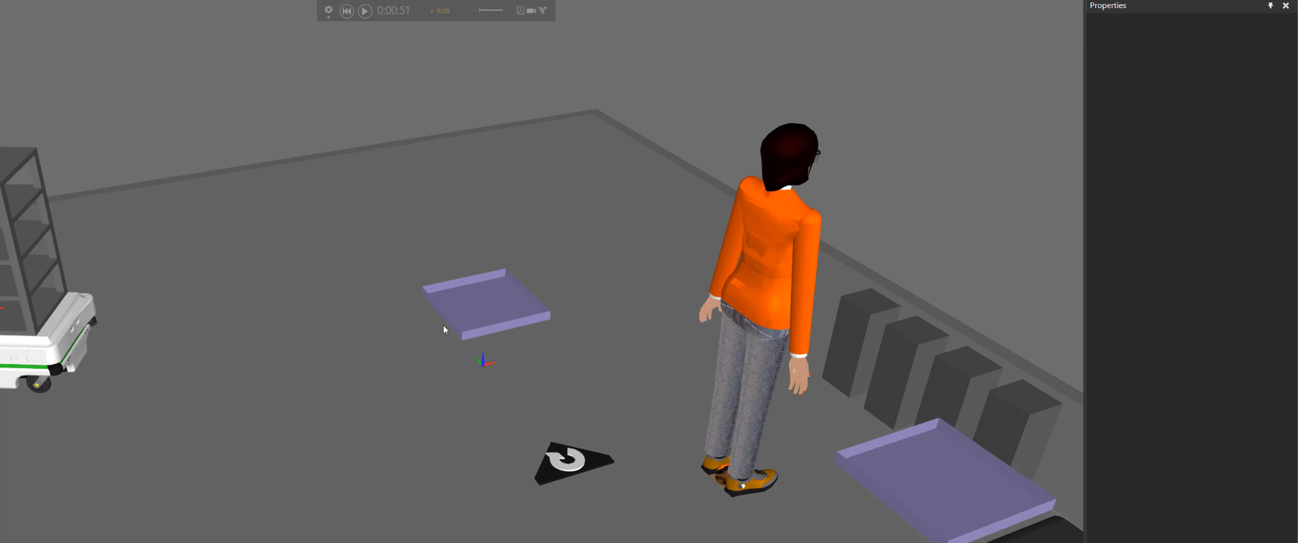
right_click_drag(985, 392, 923, 348)
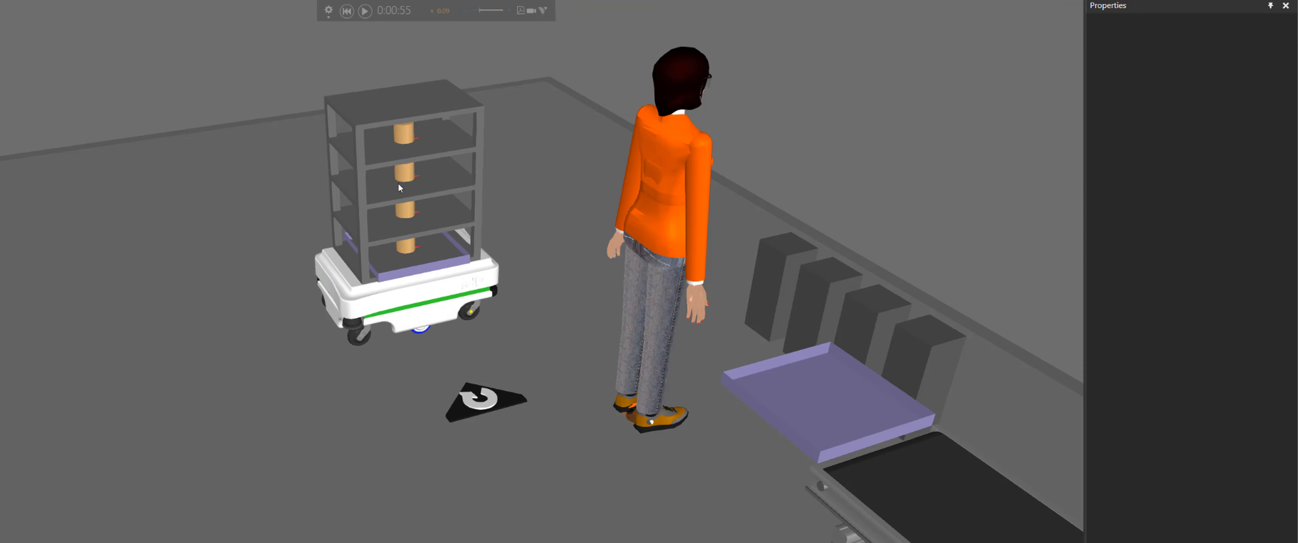
Select the Works Process on the MiR's shelf and open its task notes to review the Need, Split and ChangeID lines
left_click(414, 275)
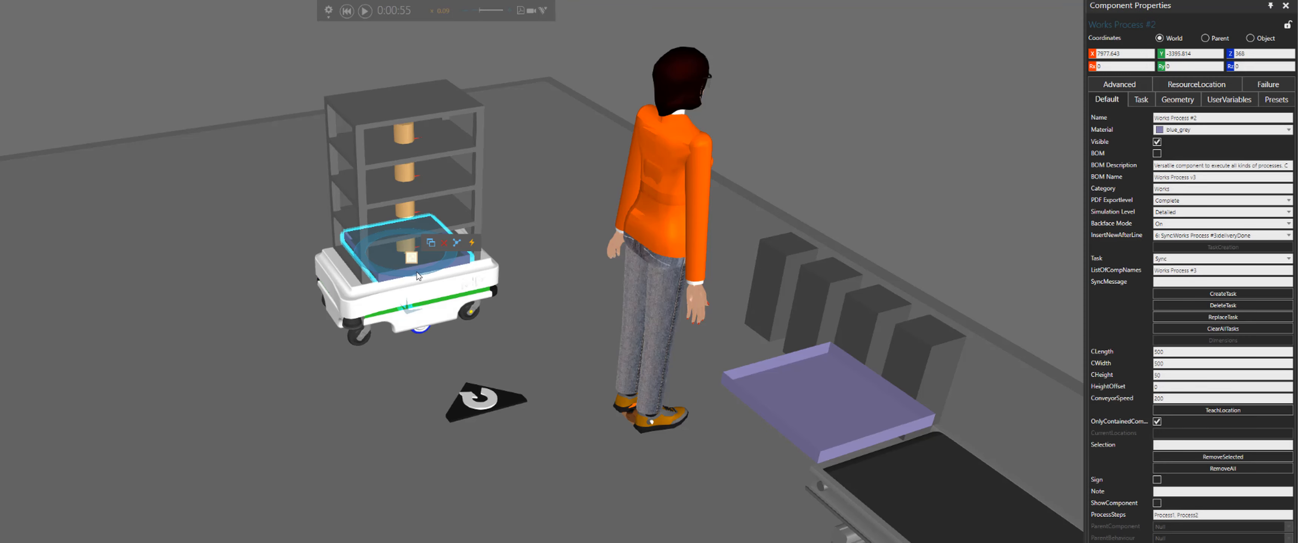
left_click(412, 259)
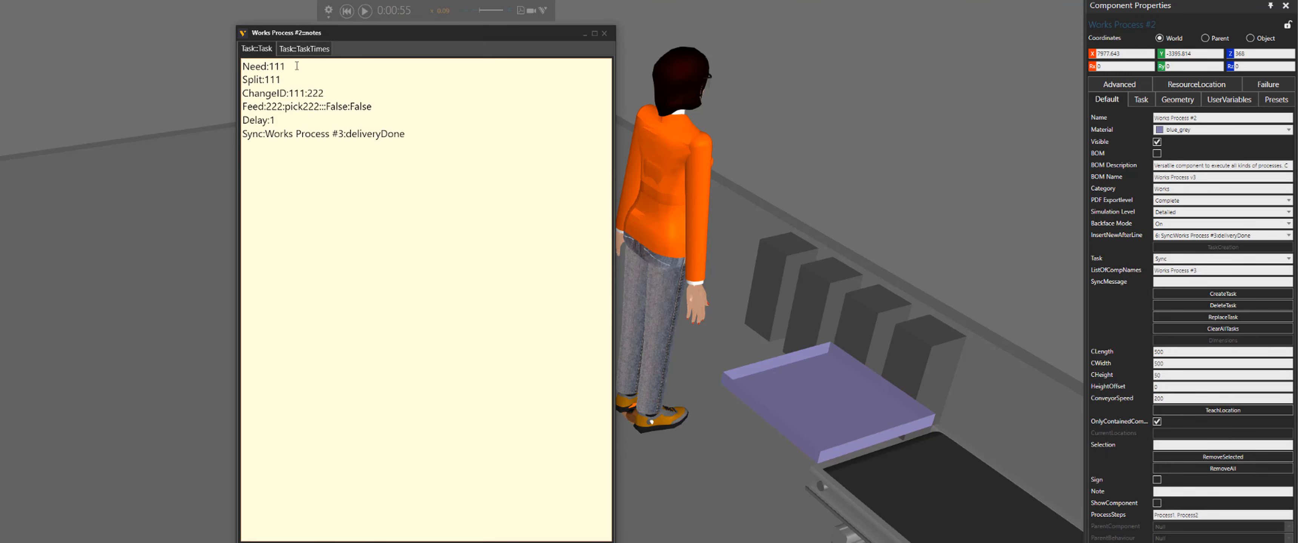
double_click(297, 66)
left_click(282, 80)
double_click(283, 80)
left_click_drag(327, 92, 305, 92)
double_click(274, 106)
Select the orange-clad human and inspect its TaskList property
left_click(668, 212)
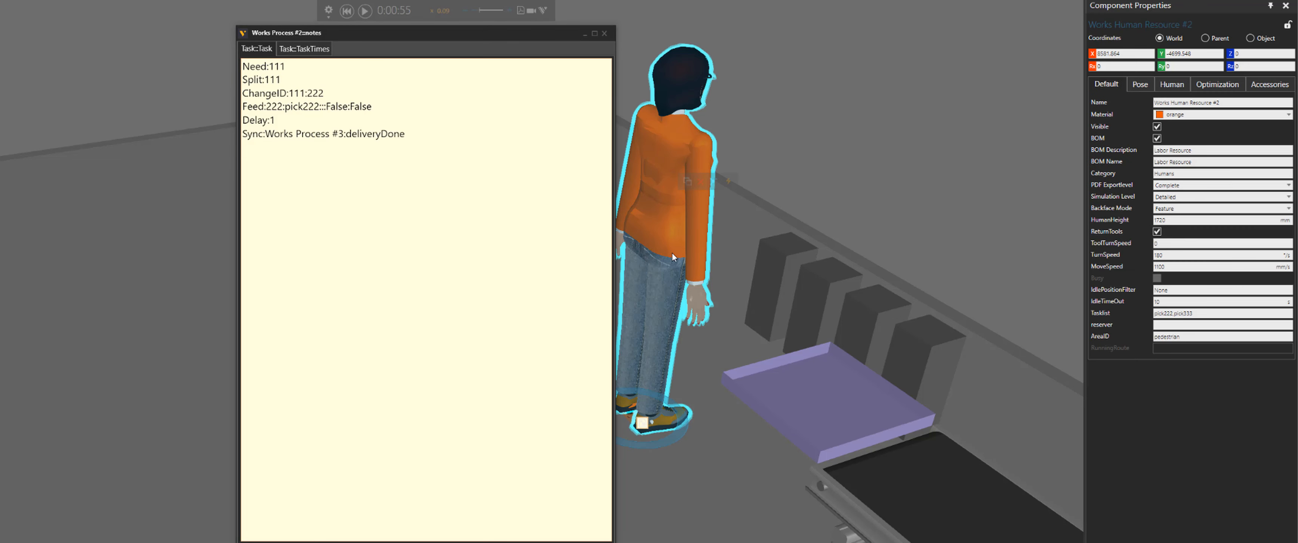
left_click_drag(320, 106, 285, 106)
left_click(1202, 313)
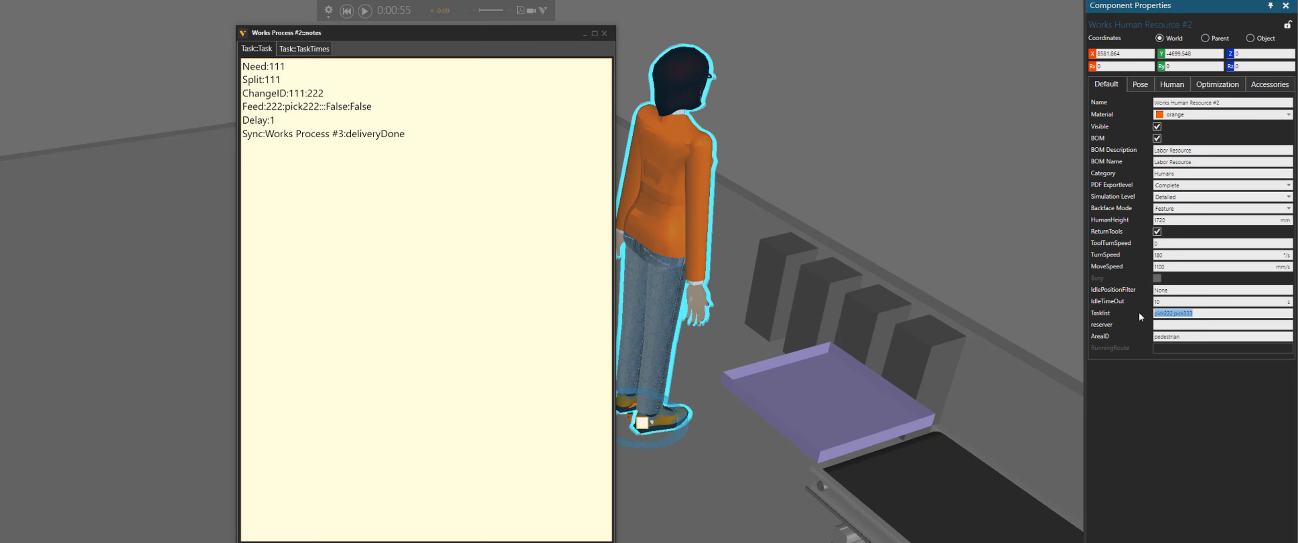
Move the task notes window aside and highlight its Delay and Sync lines for review
left_click(287, 120)
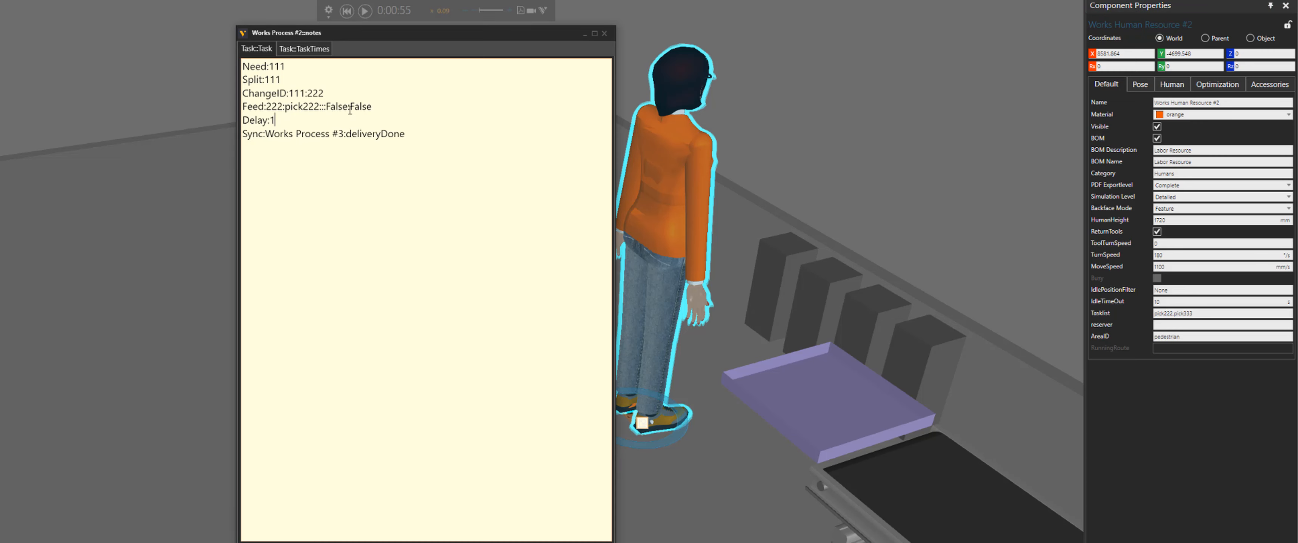
left_click_drag(356, 38, 749, 108)
left_click_drag(667, 190, 637, 191)
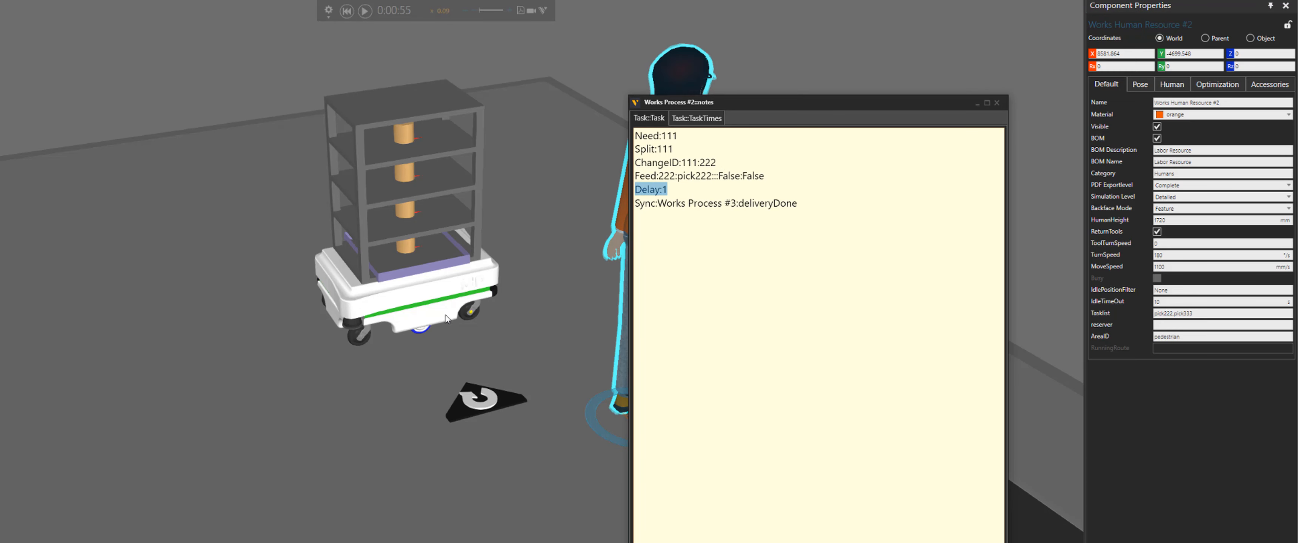
left_click_drag(817, 203, 635, 208)
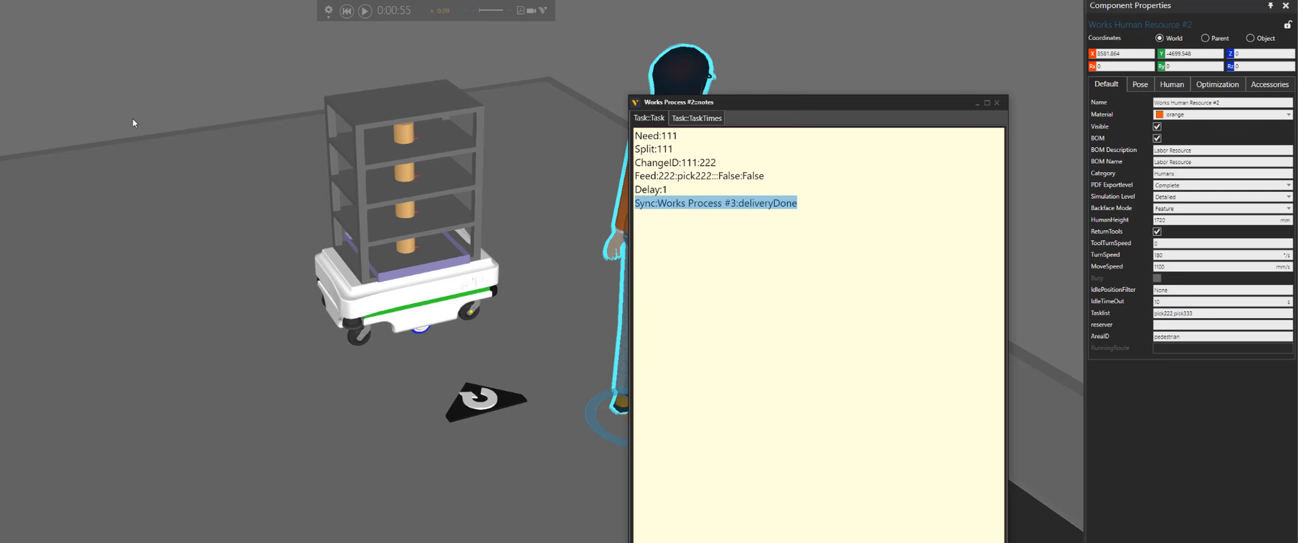
Zoom out over the layout, run the simulation and follow the MiR carrying cylinders toward the second human
middle_click_drag(187, 112, 393, 120)
scroll(84, 171, "down", 5)
middle_click_drag(84, 169, 315, 112)
scroll(186, 124, "down", 4)
middle_click_drag(297, 210, 347, 224)
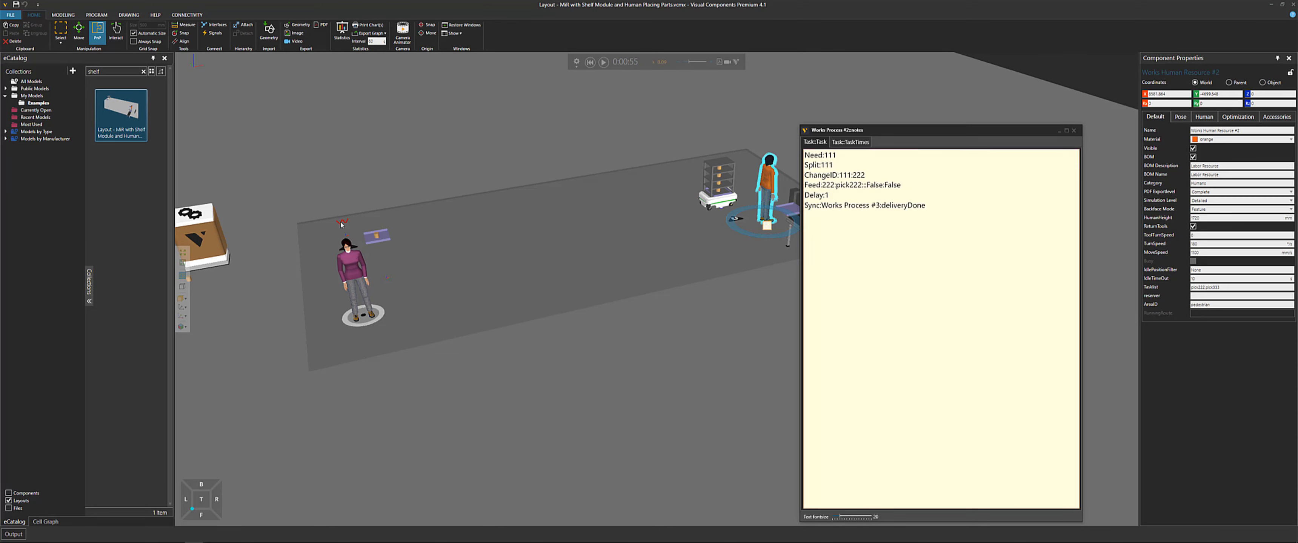
middle_click_drag(711, 99, 608, 117)
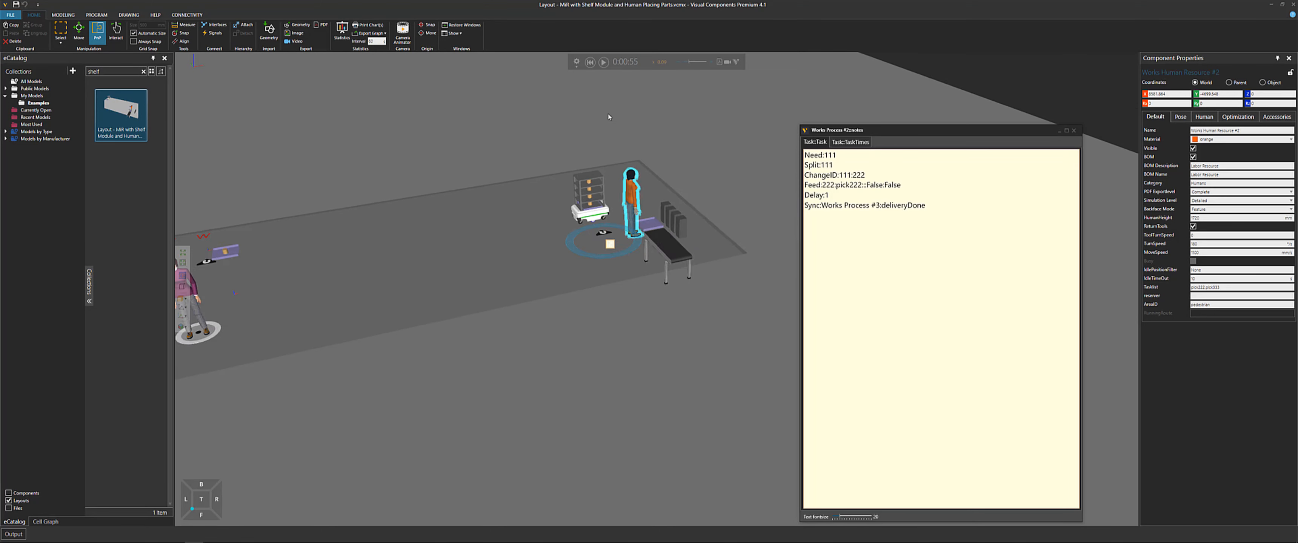
scroll(599, 131, "up", 5)
right_click_drag(588, 149, 611, 141)
left_click(604, 62)
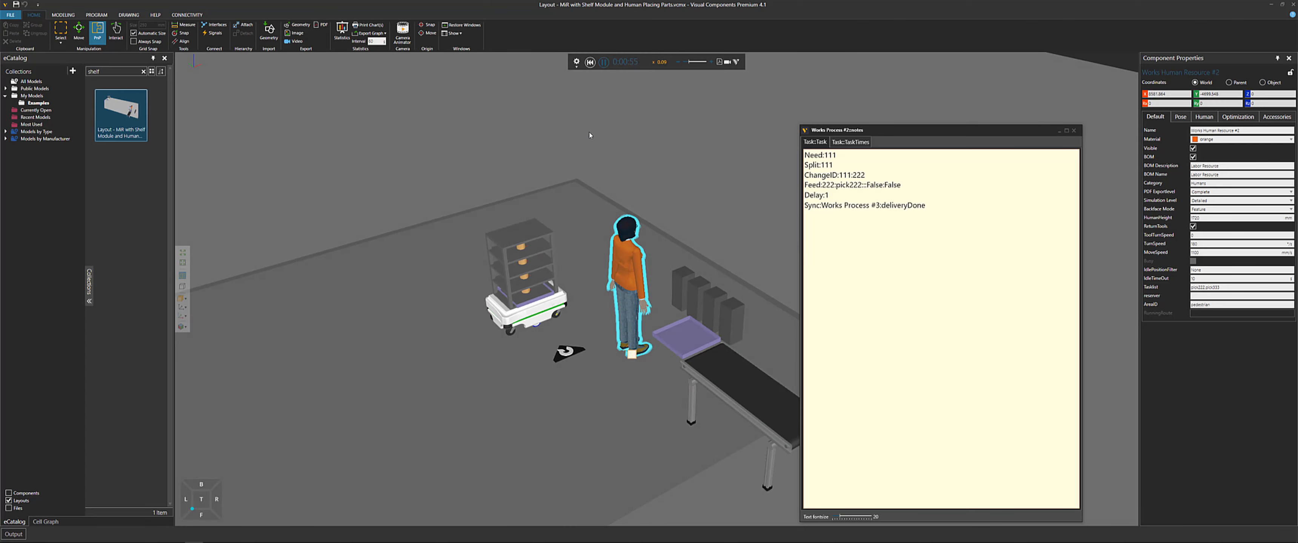
scroll(492, 165, "up", 3)
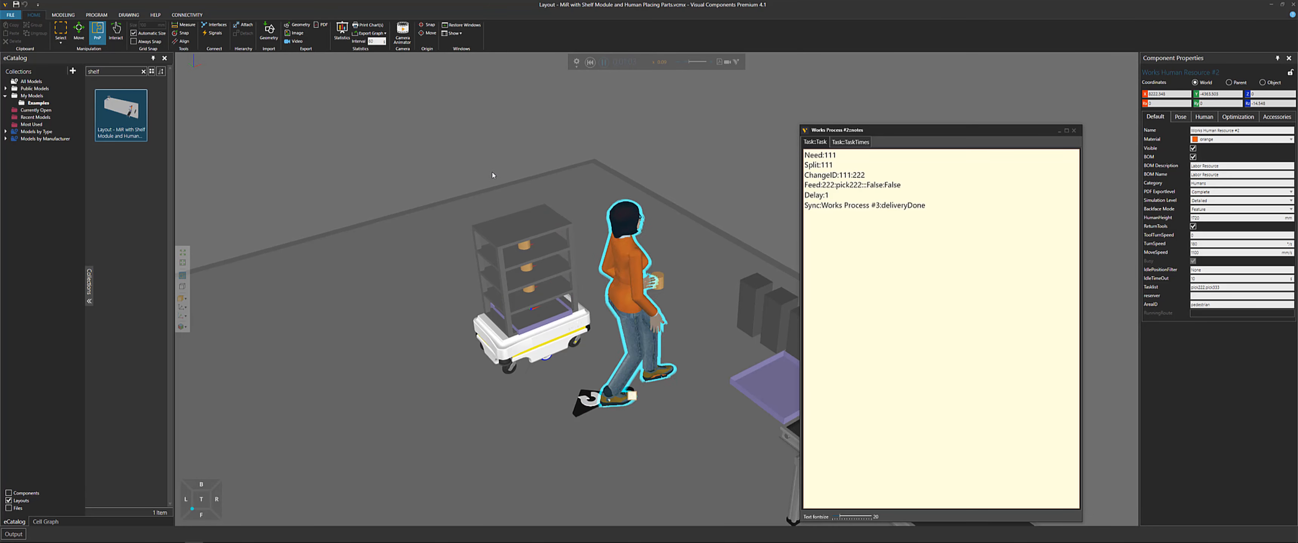
middle_click_drag(492, 173, 476, 150)
scroll(537, 227, "down", 2)
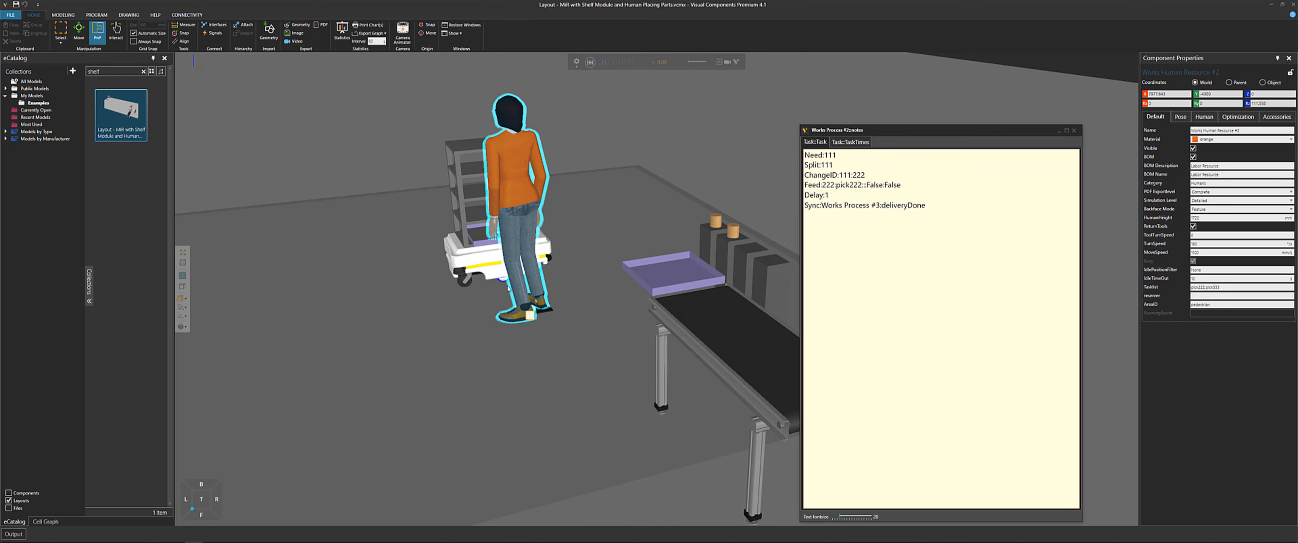
right_click_drag(455, 360, 452, 361)
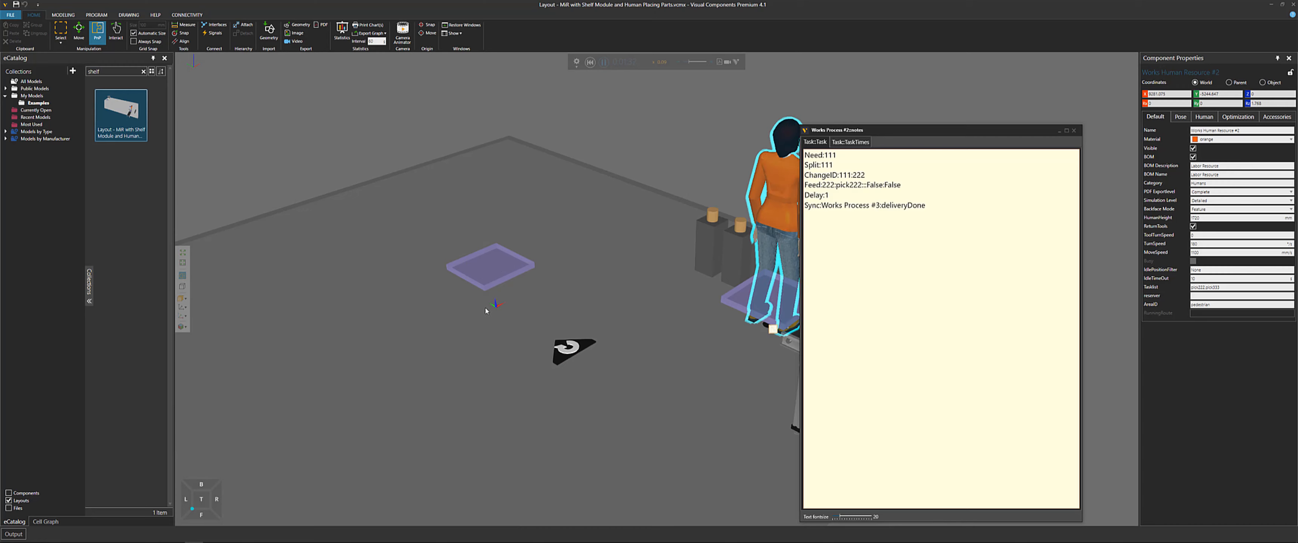
scroll(483, 308, "down", 4)
middle_click_drag(371, 196, 560, 117)
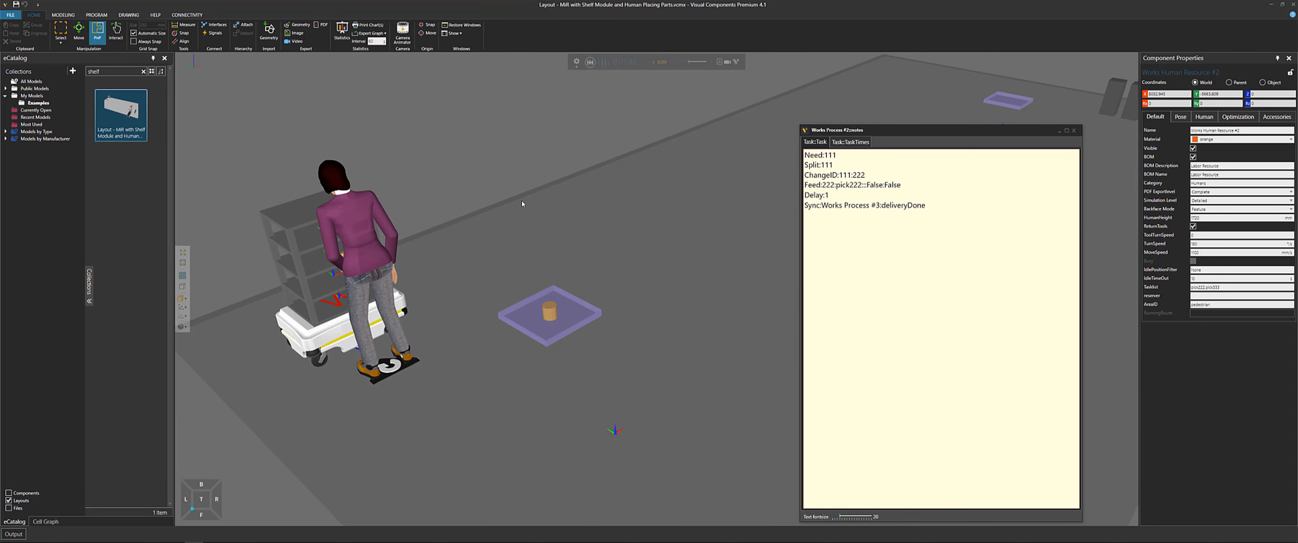
right_click_drag(534, 174, 721, 139)
left_click_drag(839, 131, 601, 164)
Reset the simulation and set the Delay line in Works Process #2's task notes to 10.0, then close the notes
left_click(609, 228)
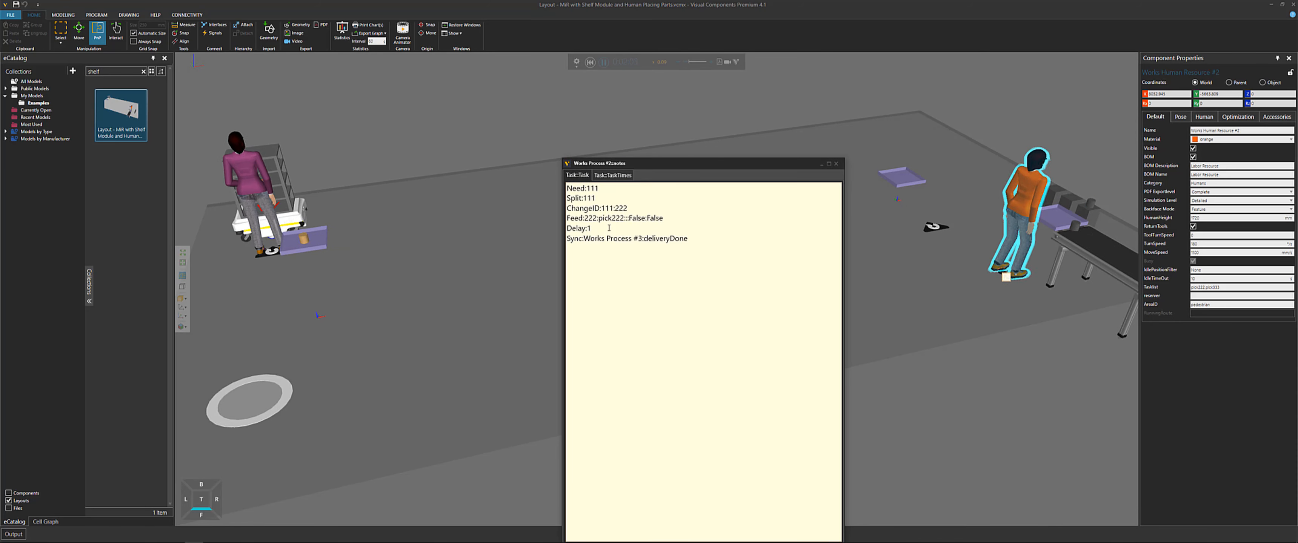
left_click(591, 63)
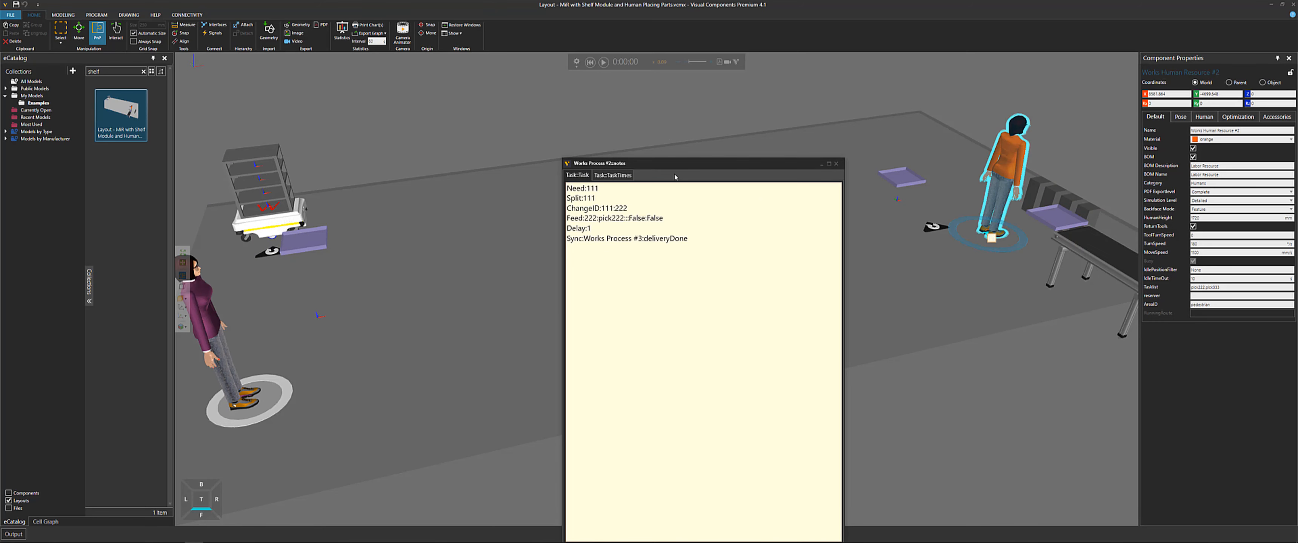
right_click_drag(754, 146, 747, 146)
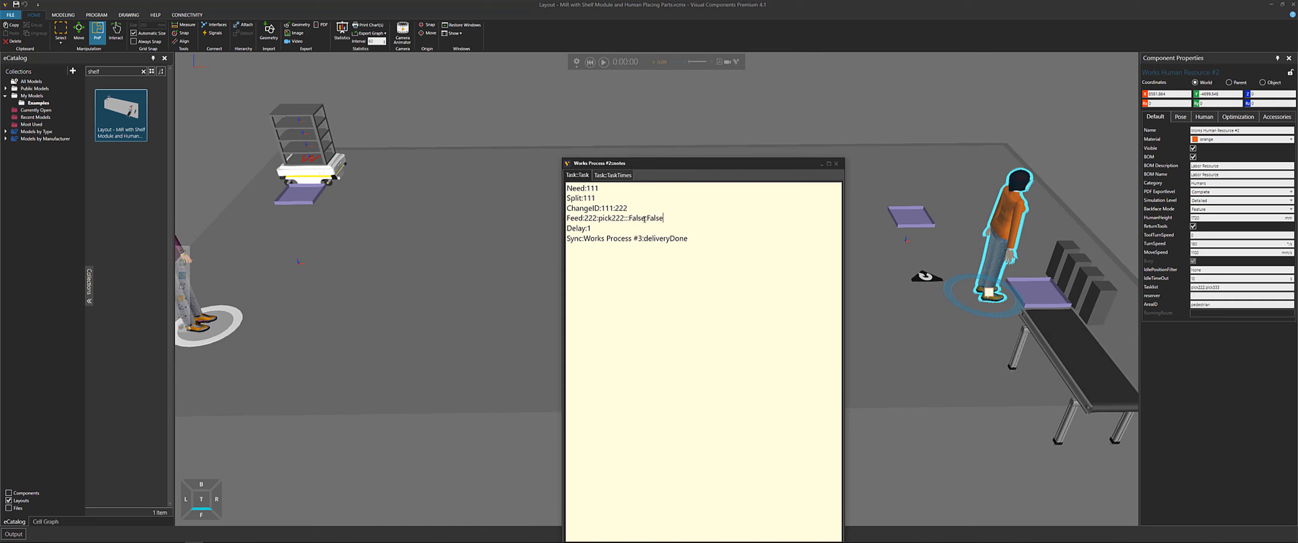
left_click_drag(663, 218, 571, 218)
left_click(597, 229)
left_click_drag(706, 240, 568, 239)
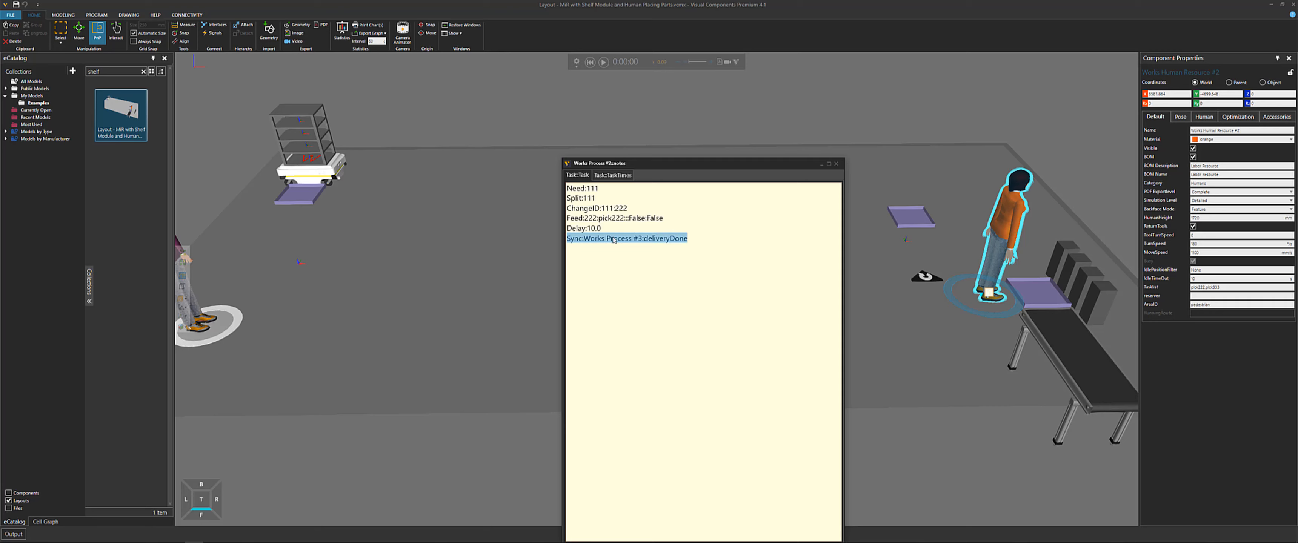
left_click(636, 254)
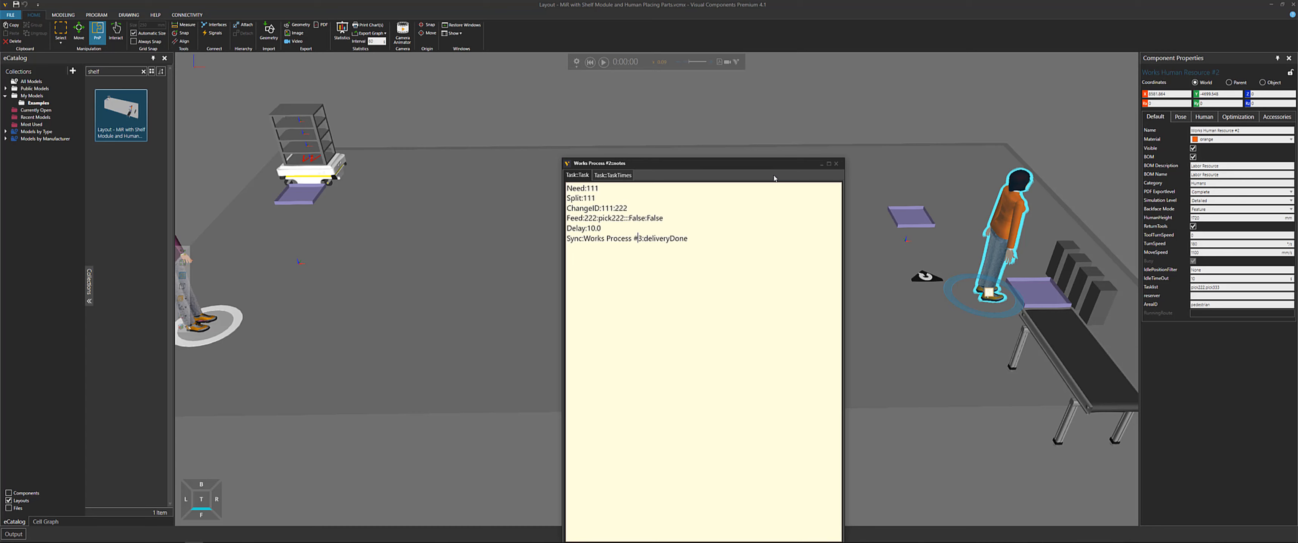
left_click(834, 165)
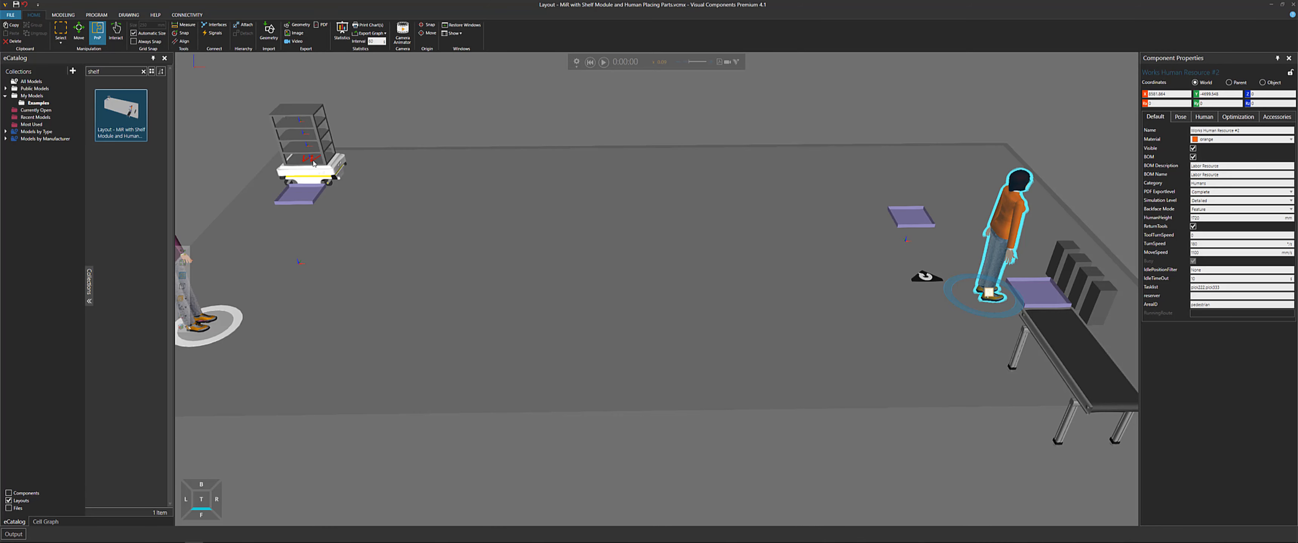
Open the task notes of the Works Process under the MiR and set its HumanProcess time to 10.0
left_click(312, 162)
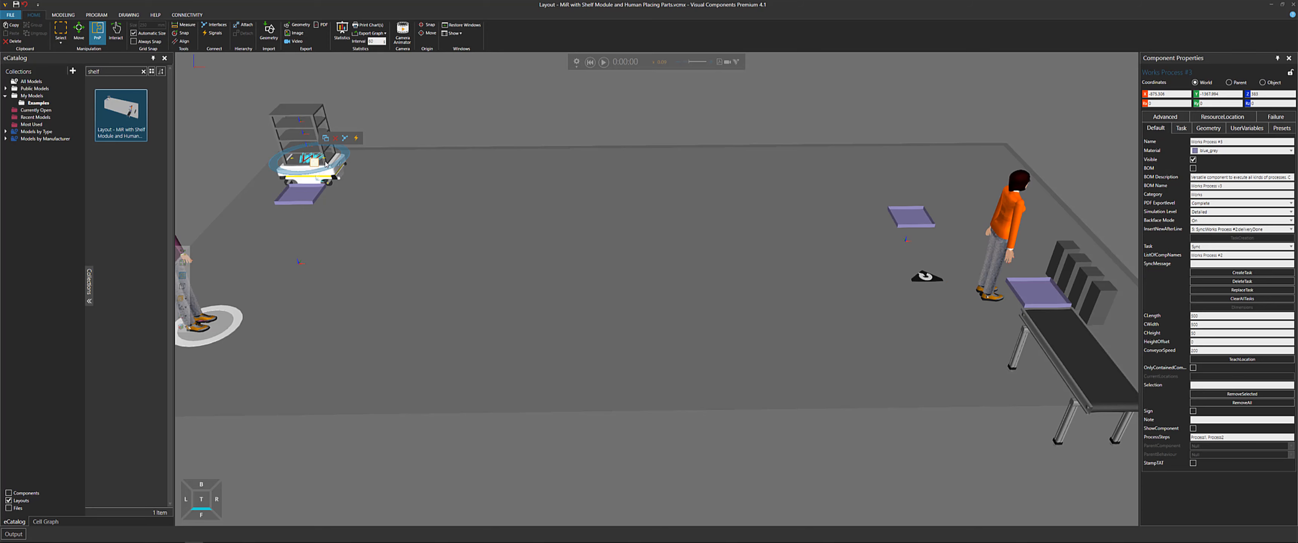
scroll(327, 164, "up", 10)
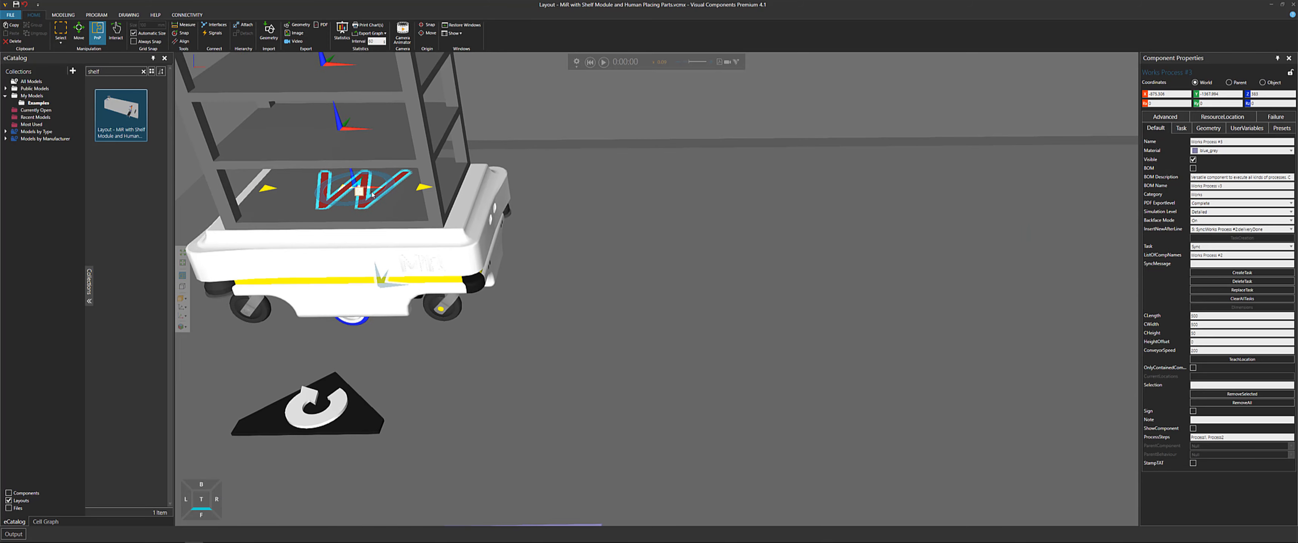
double_click(360, 192)
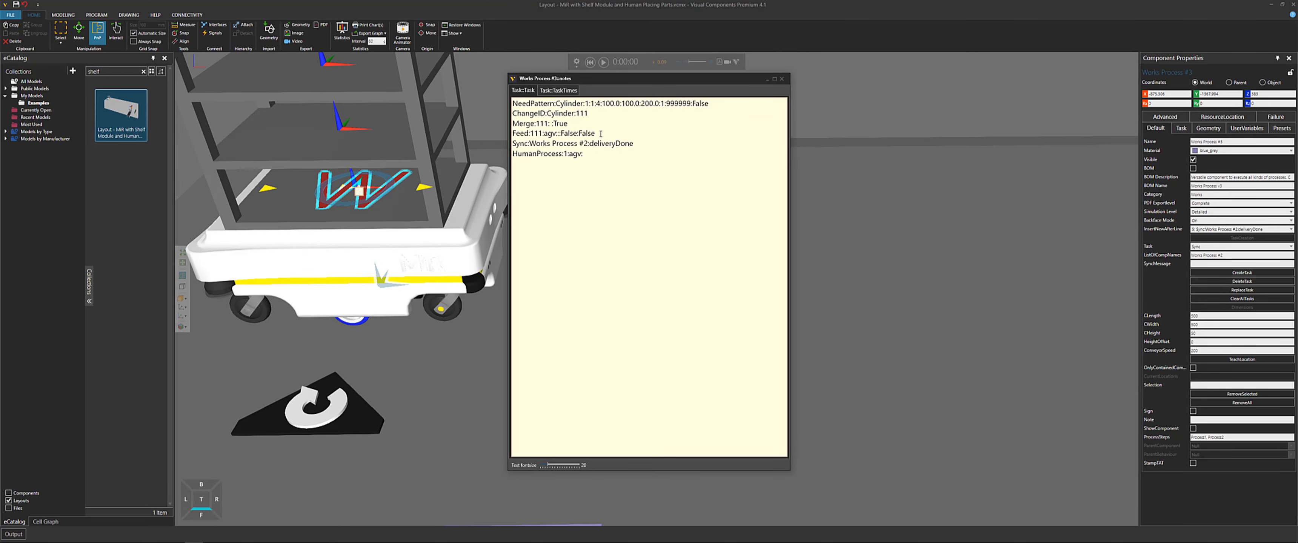
left_click_drag(601, 133, 506, 136)
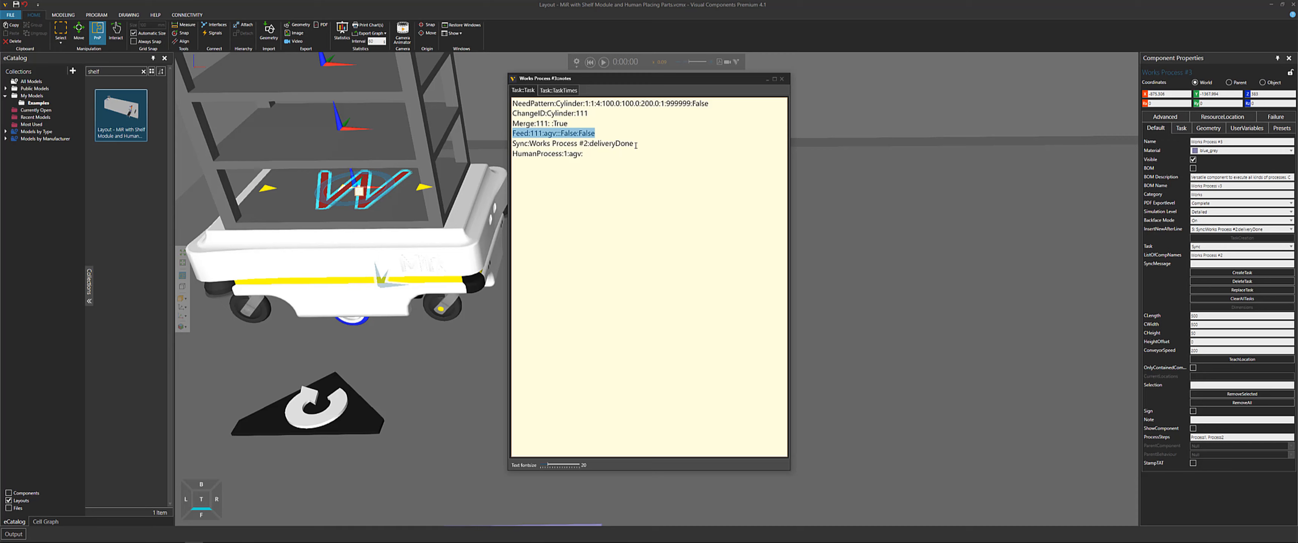
left_click_drag(636, 145, 512, 144)
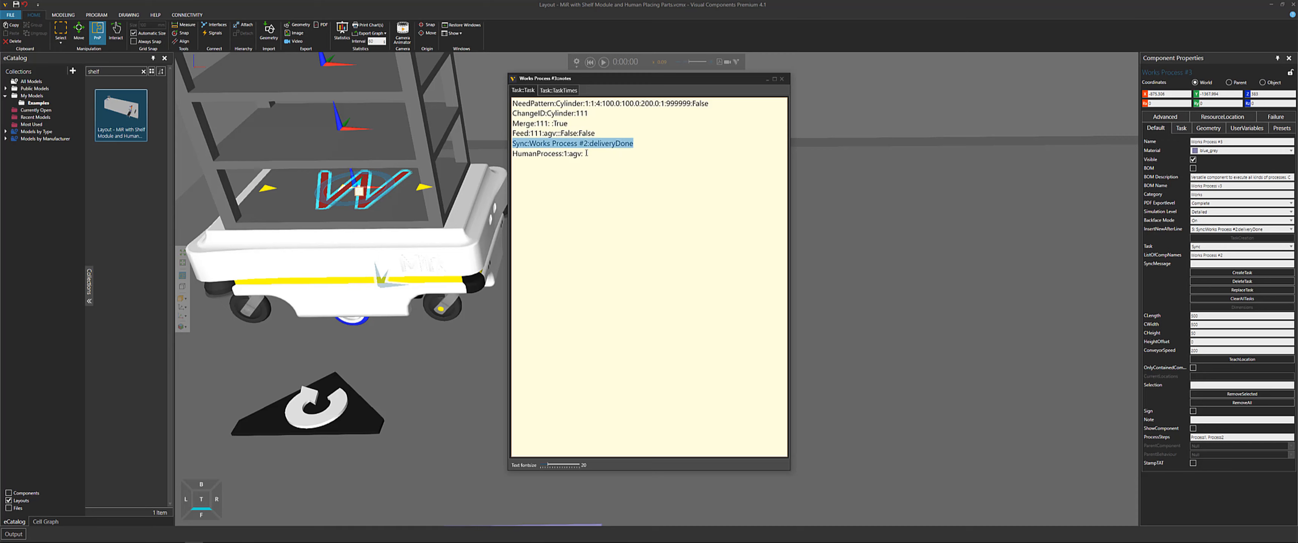
left_click(600, 158)
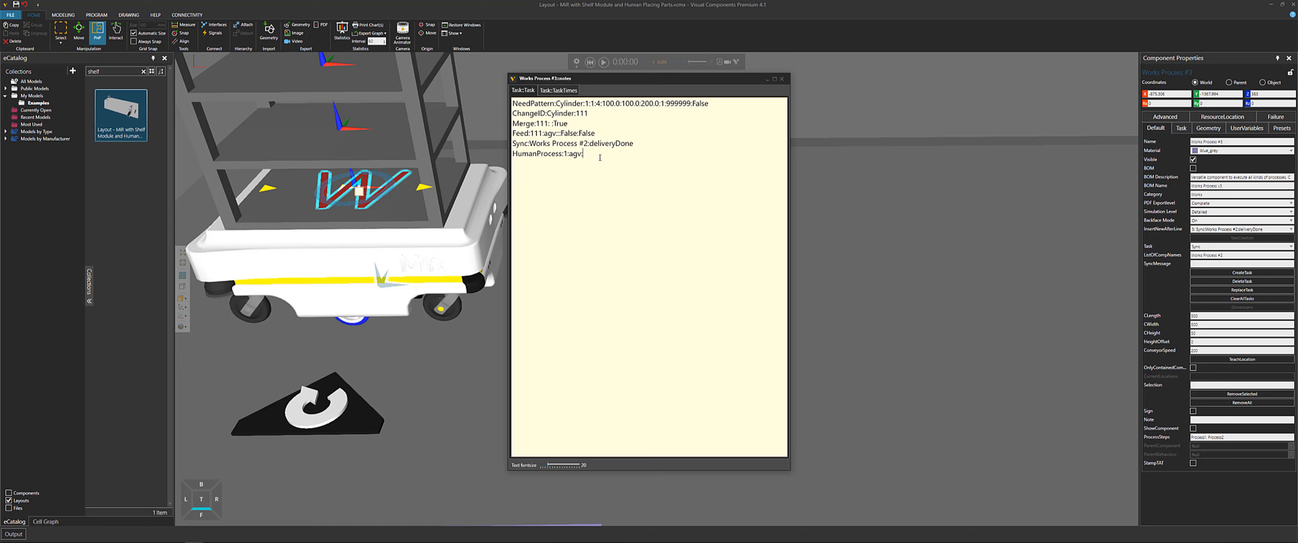
left_click_drag(577, 157, 513, 161)
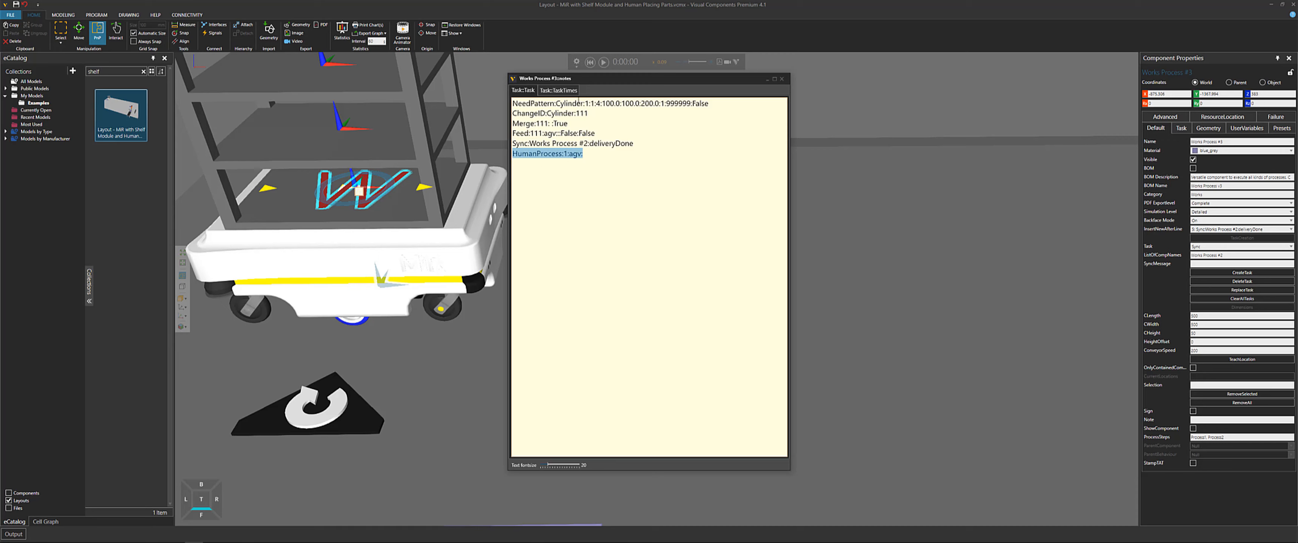
double_click(579, 103)
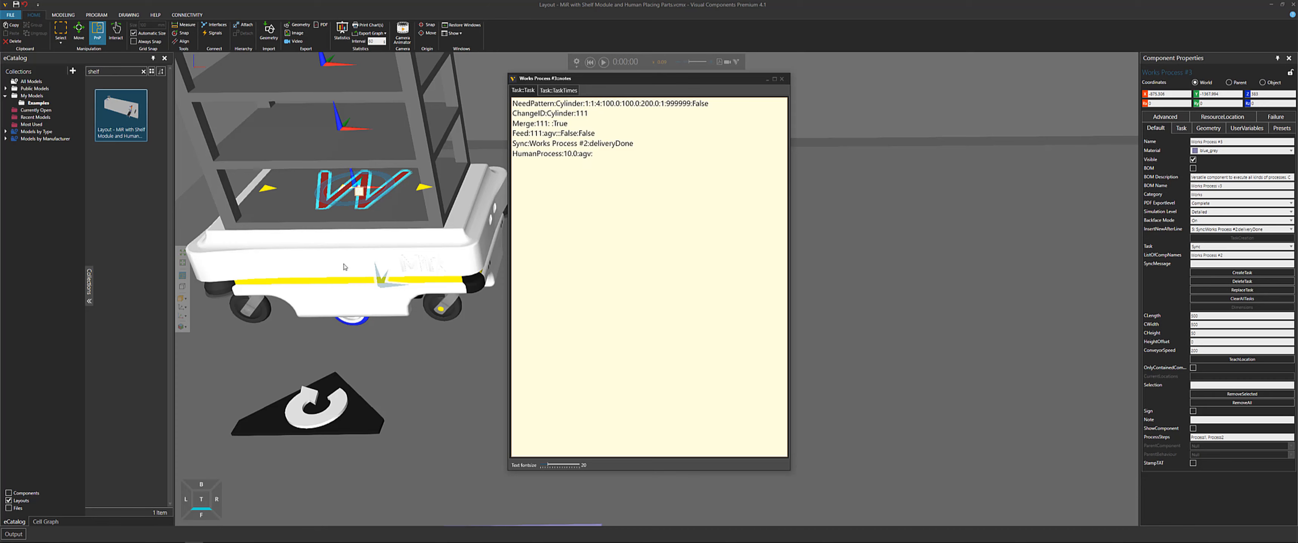
left_click(781, 81)
scroll(615, 276, "down", 5)
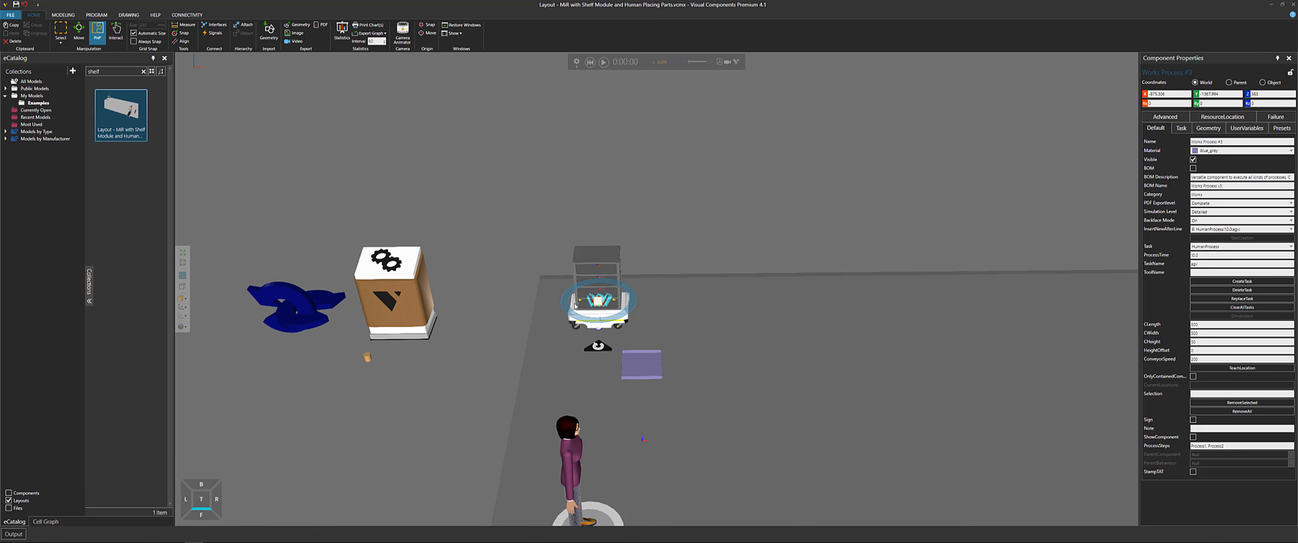
middle_click_drag(723, 254, 417, 276)
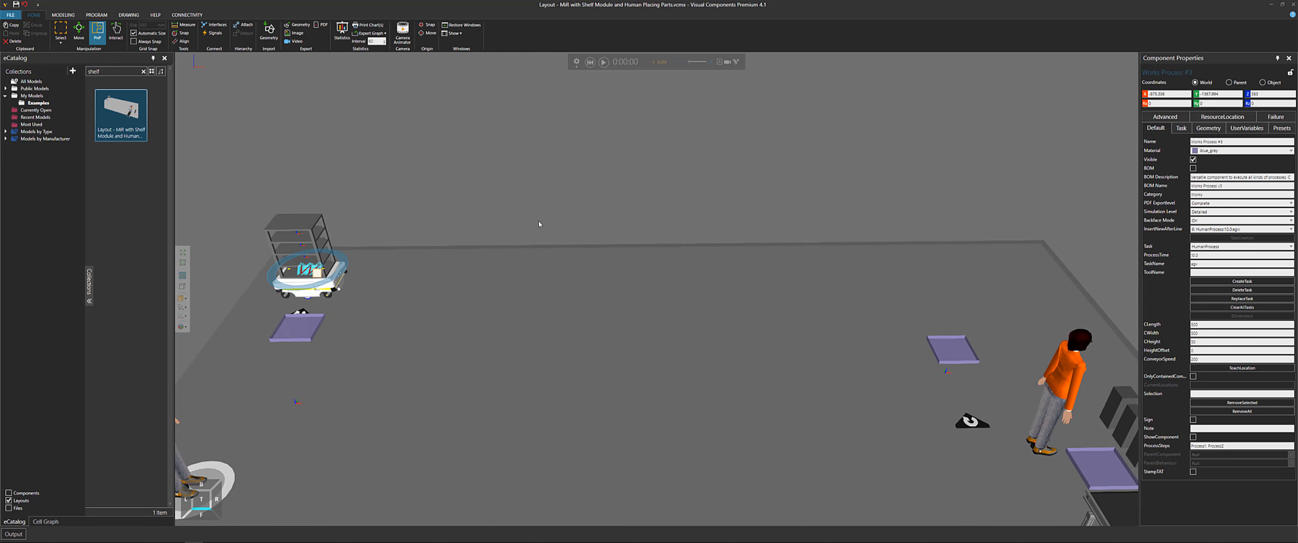
middle_click_drag(946, 370, 787, 356)
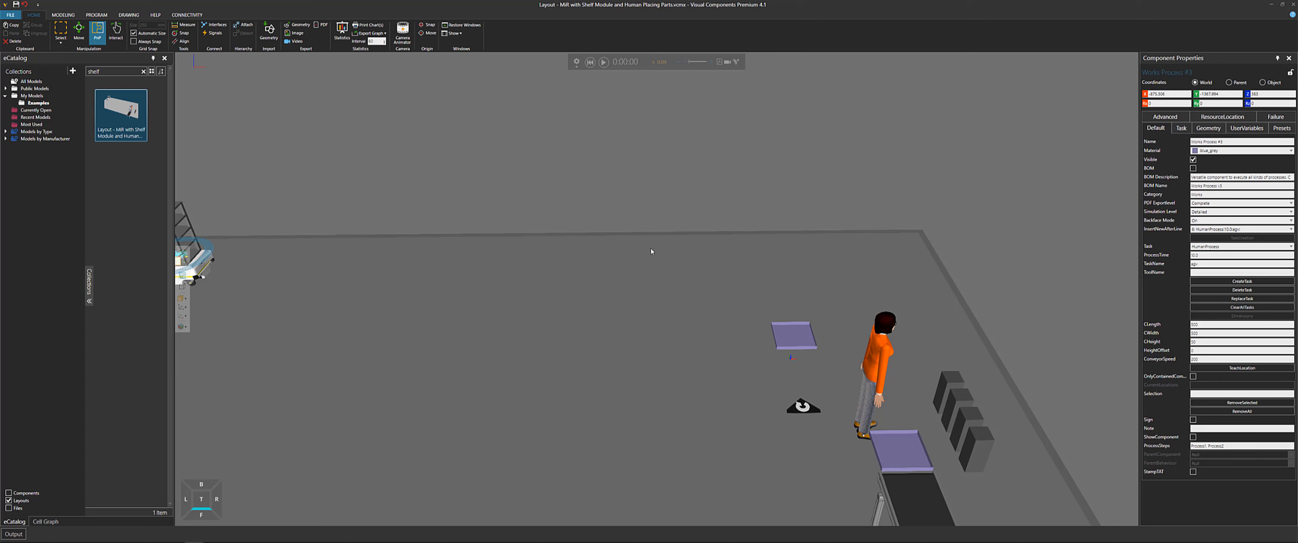
Run the simulation and follow the MiR carrying cylinders between the shelf and the two humans
middle_click_drag(512, 187, 678, 190)
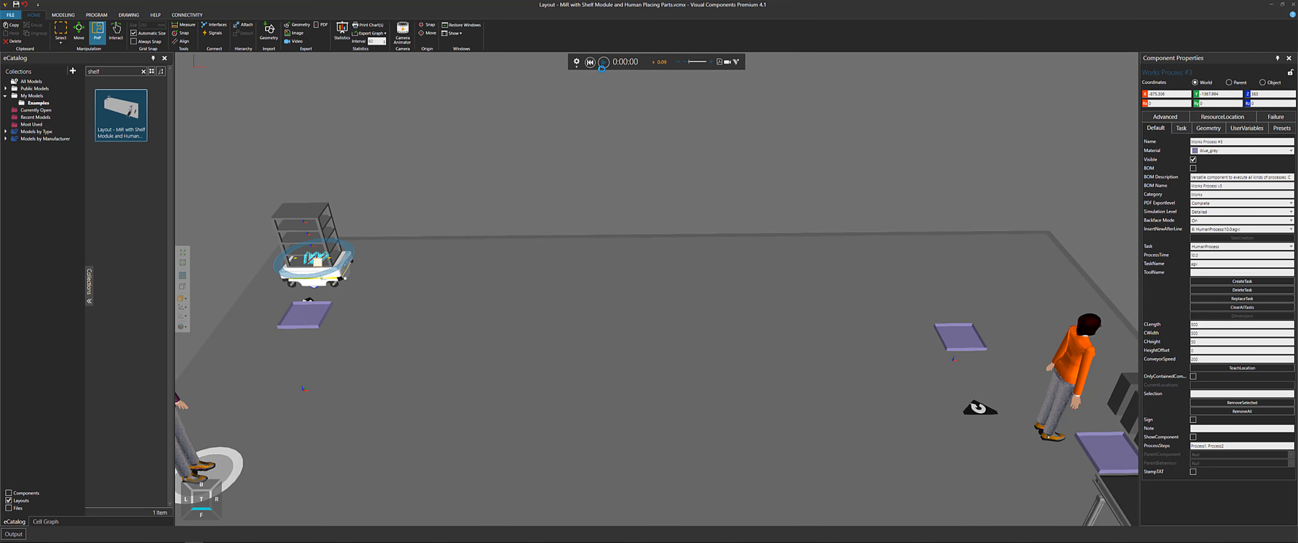
left_click(603, 62)
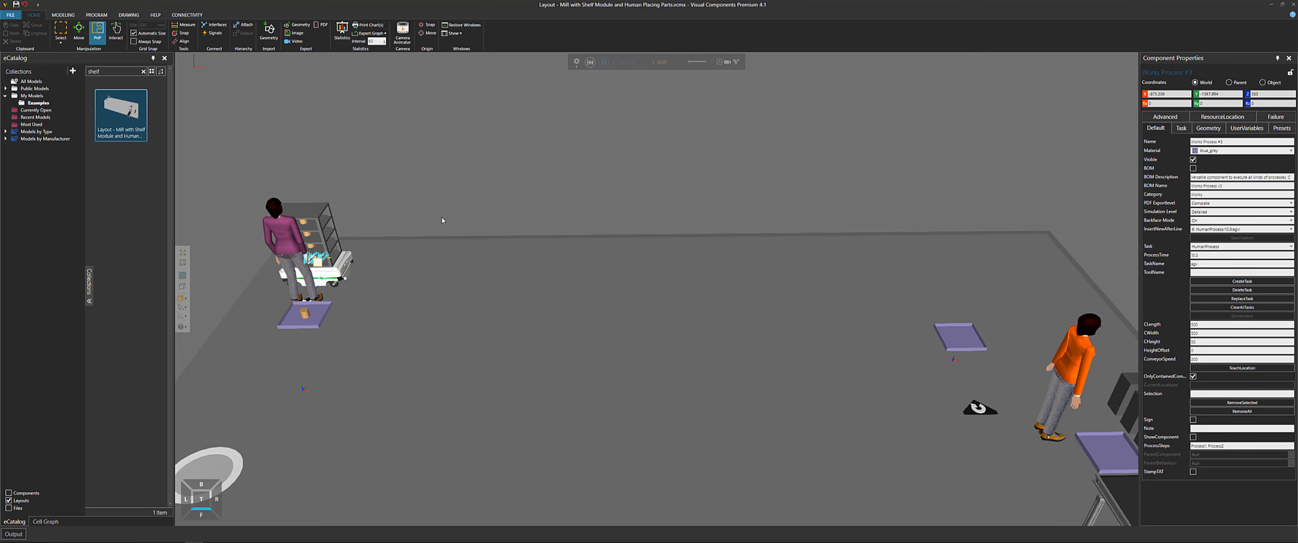
right_click_drag(797, 202, 742, 191)
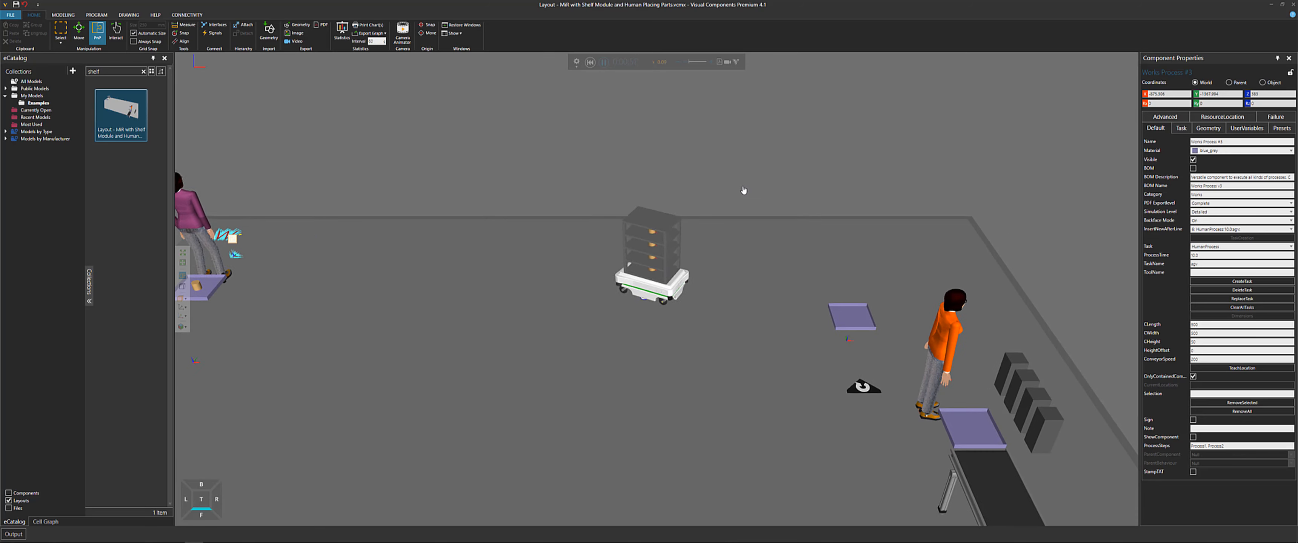
scroll(839, 320, "up", 3)
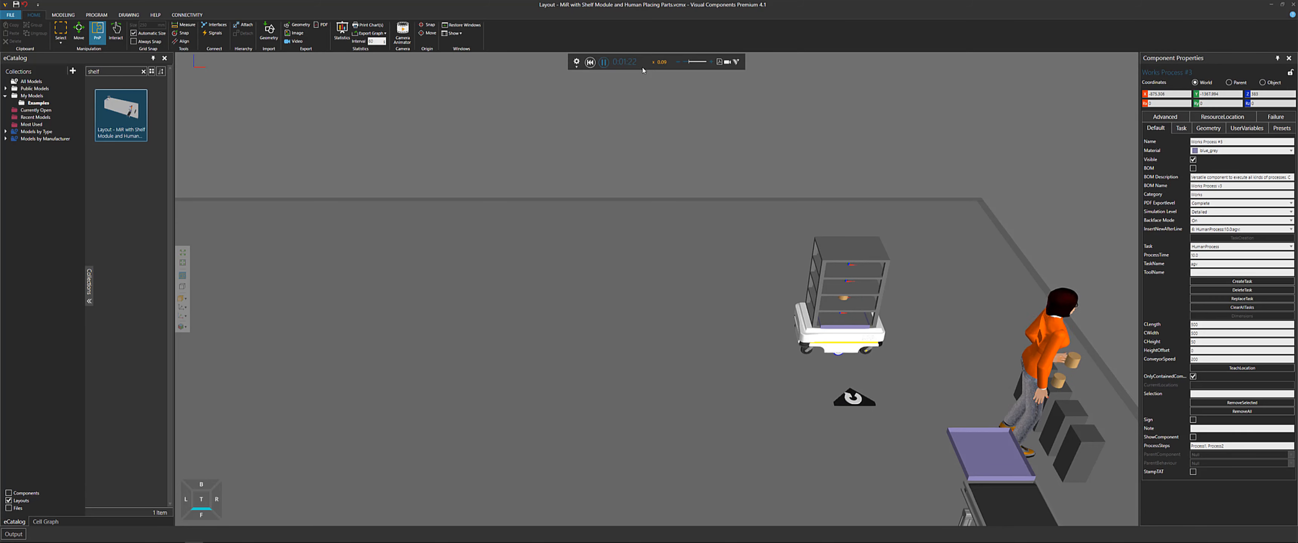
middle_click_drag(753, 145, 670, 84)
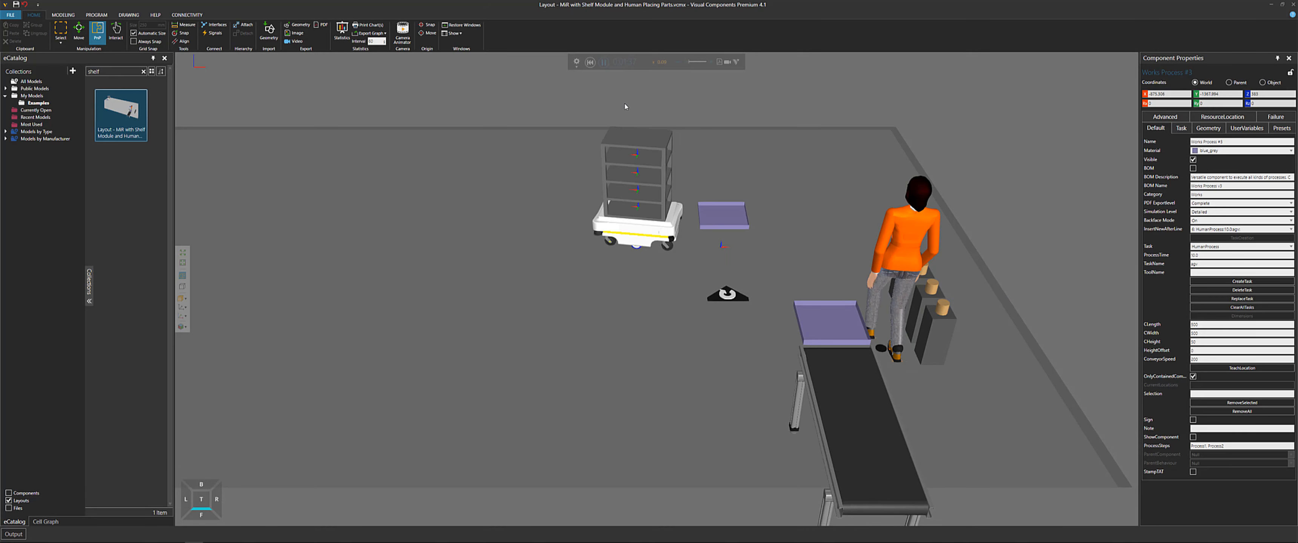
middle_click_drag(464, 120, 706, 137)
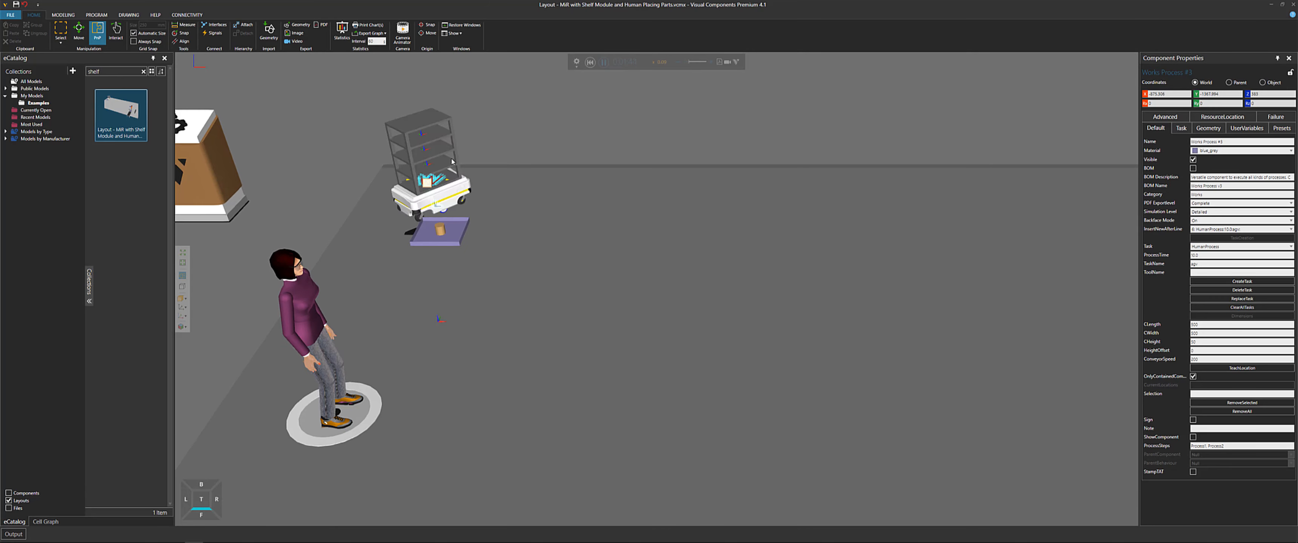
scroll(497, 150, "up", 3)
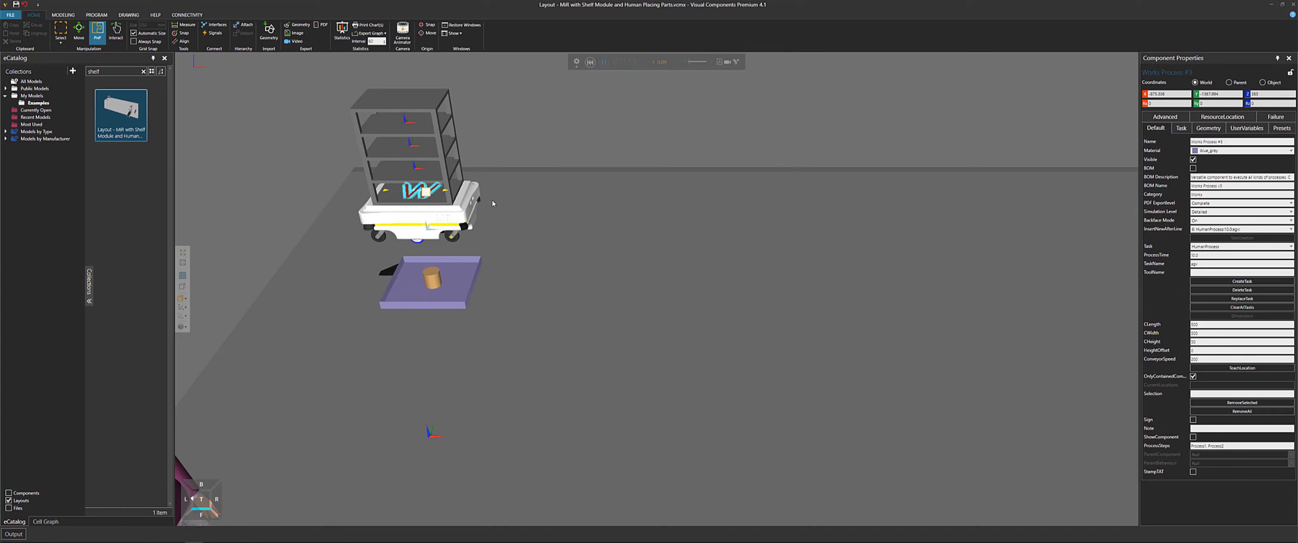
middle_click_drag(528, 148, 577, 129)
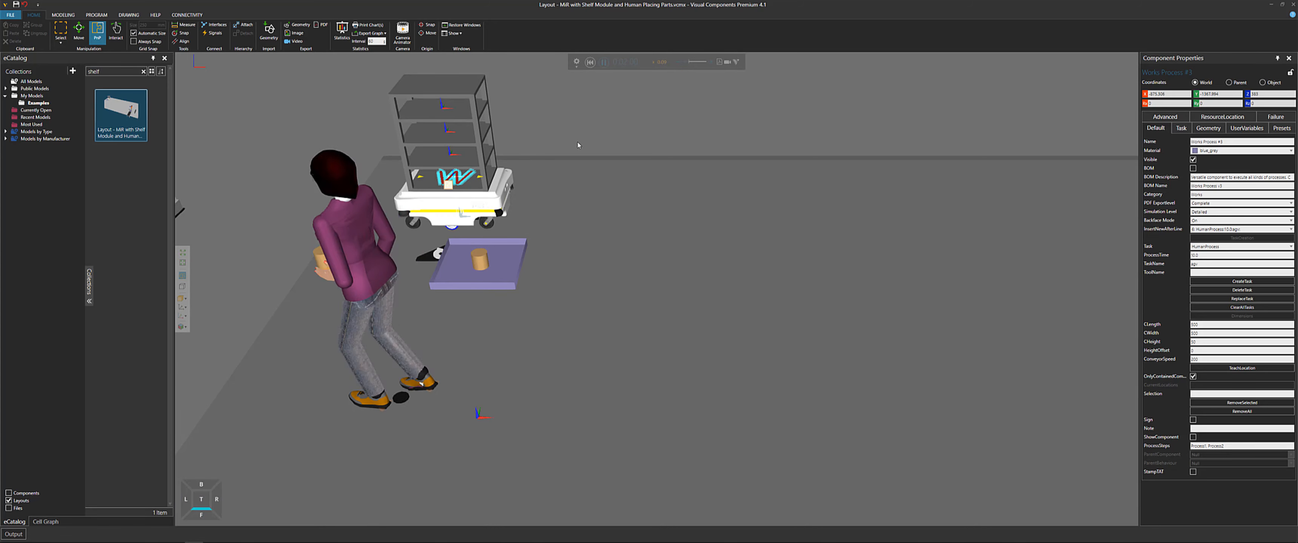
right_click_drag(578, 145, 643, 139)
Deselect the component and reset the Shelf Module simulation
left_click(721, 134)
right_click_drag(721, 134, 708, 162)
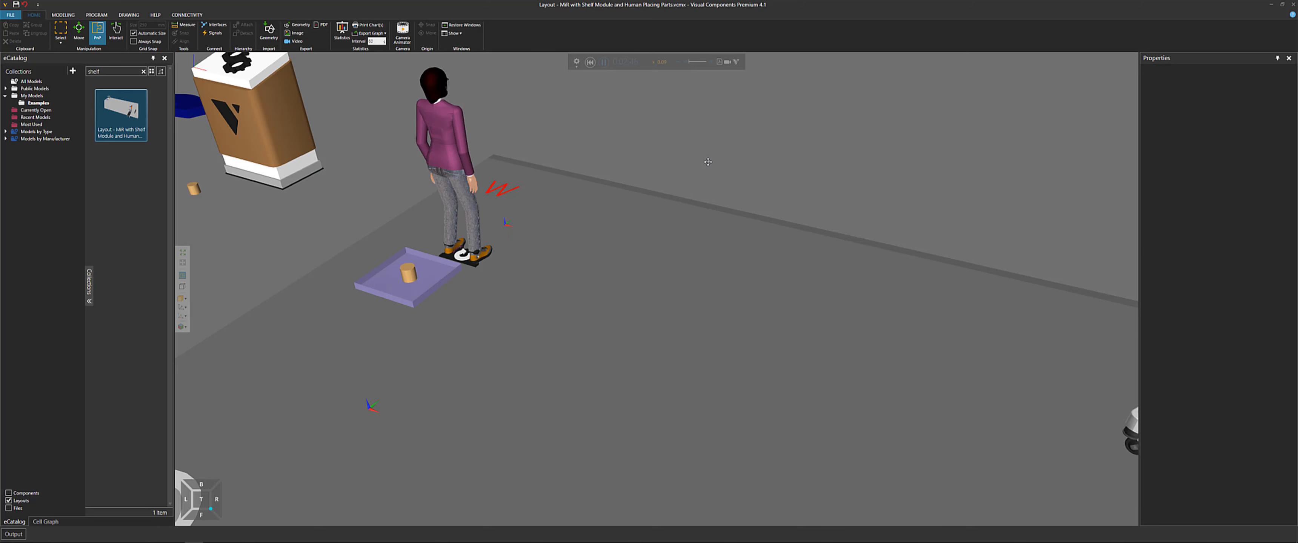
scroll(708, 162, "down", 3)
scroll(805, 163, "up", 2)
scroll(928, 178, "down", 3)
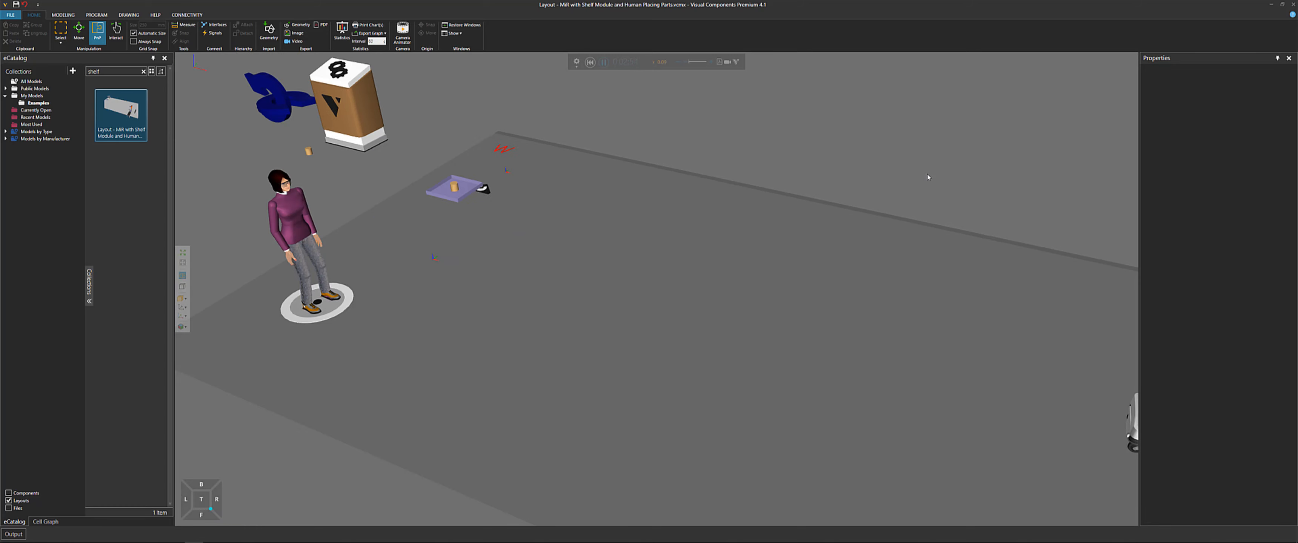
scroll(825, 150, "up", 5)
scroll(826, 150, "down", 4)
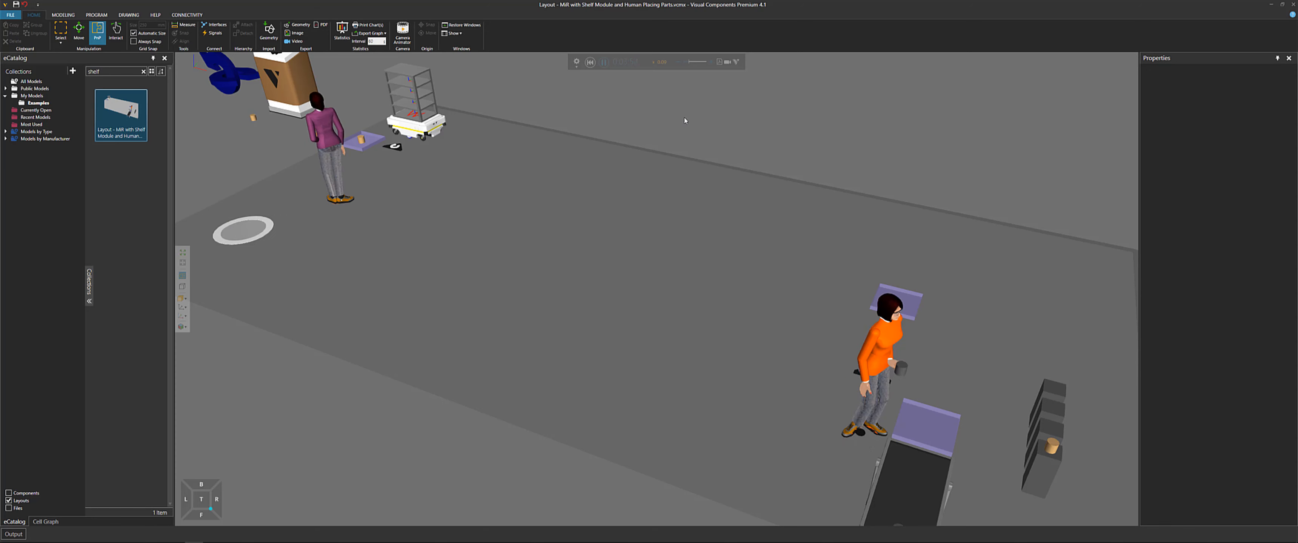
left_click(593, 63)
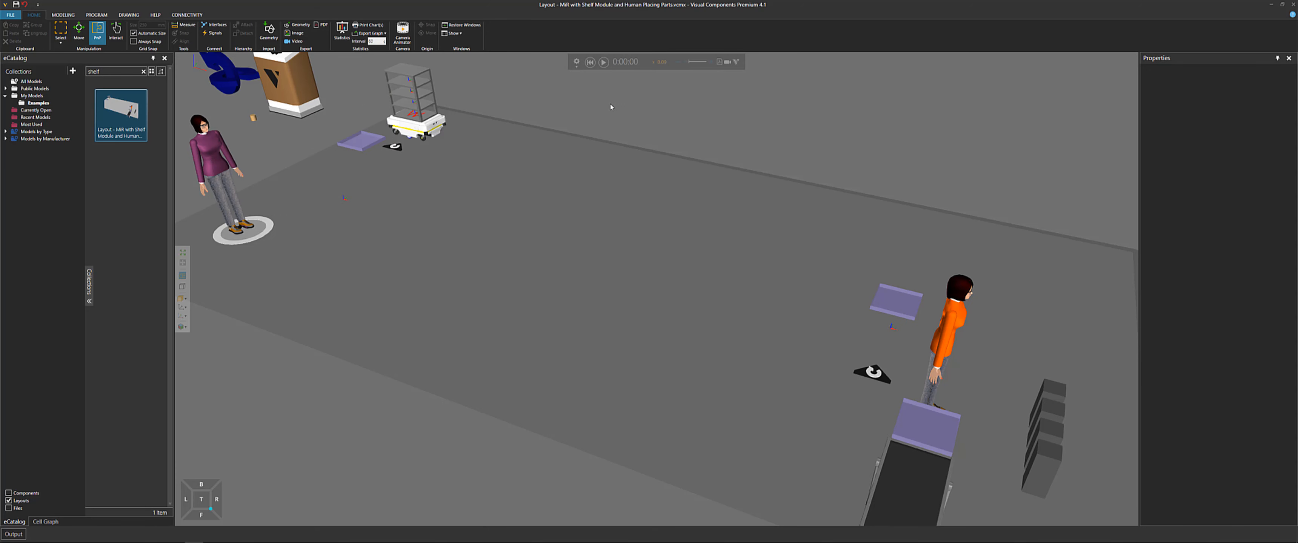
Start a new empty layout and mark the Shelf Module layout line with an X in the Notepad list
key("ctrl+n")
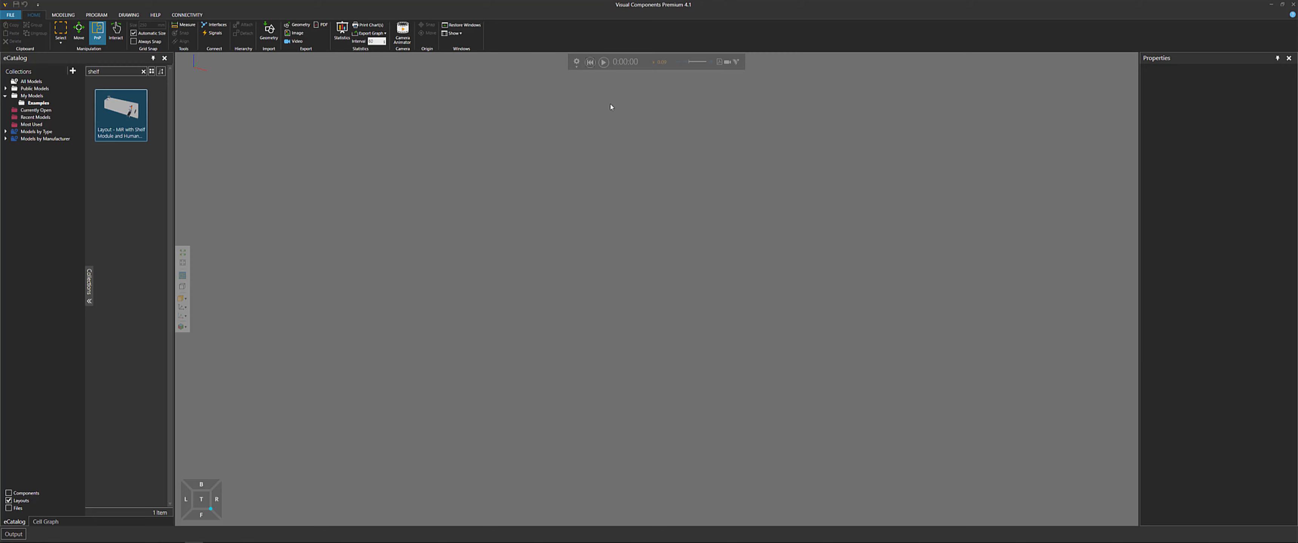
left_click(156, 537)
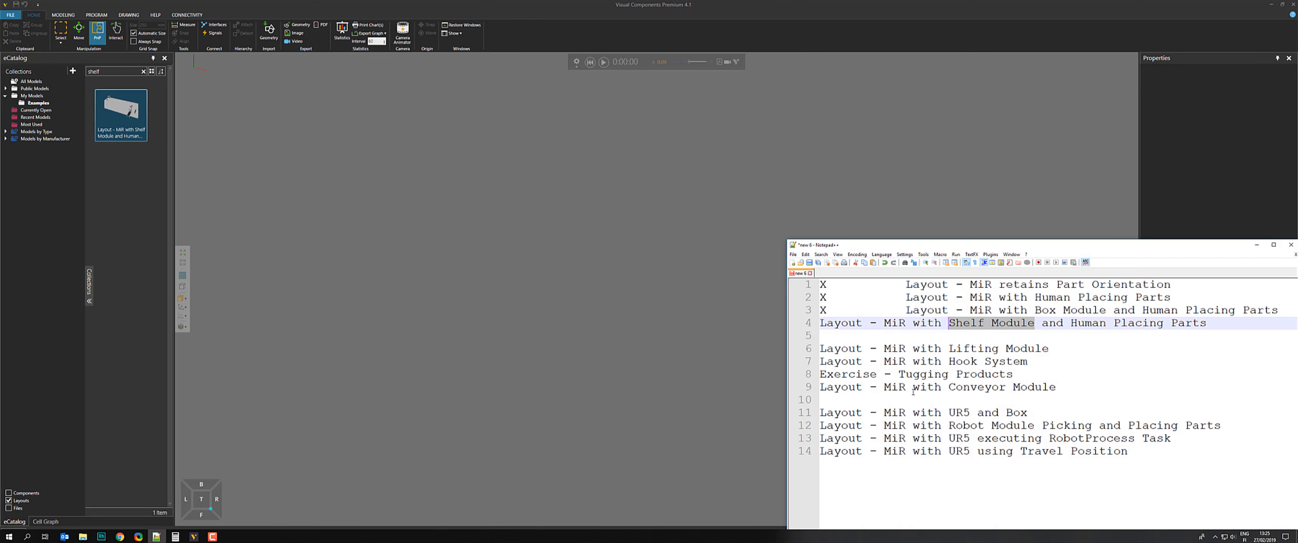
left_click(825, 327)
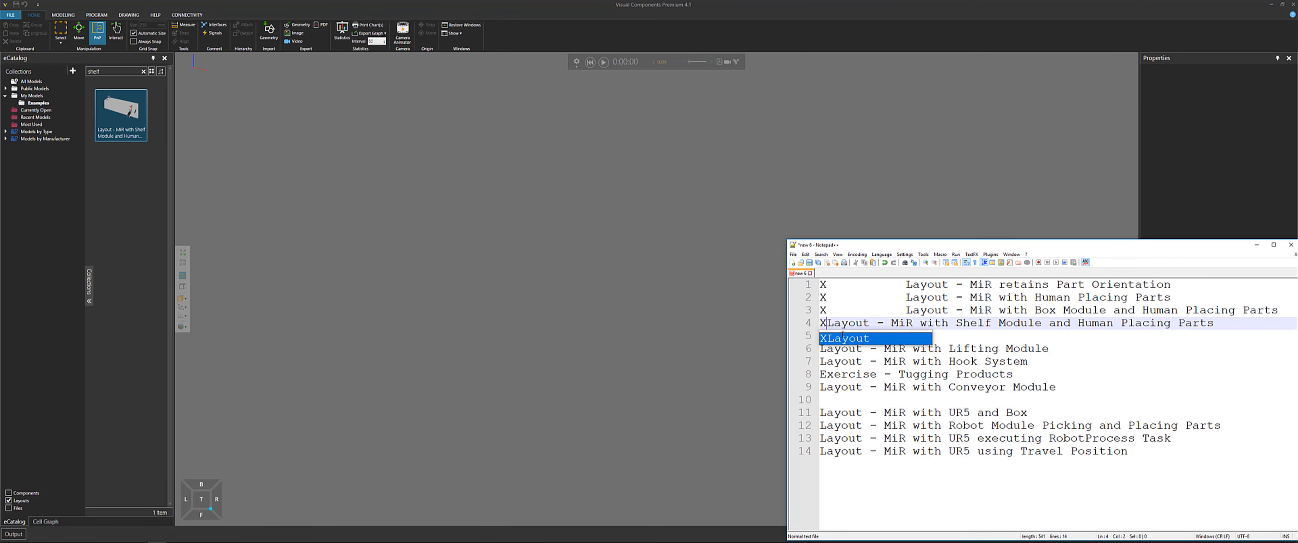
type("X")
left_click(843, 335)
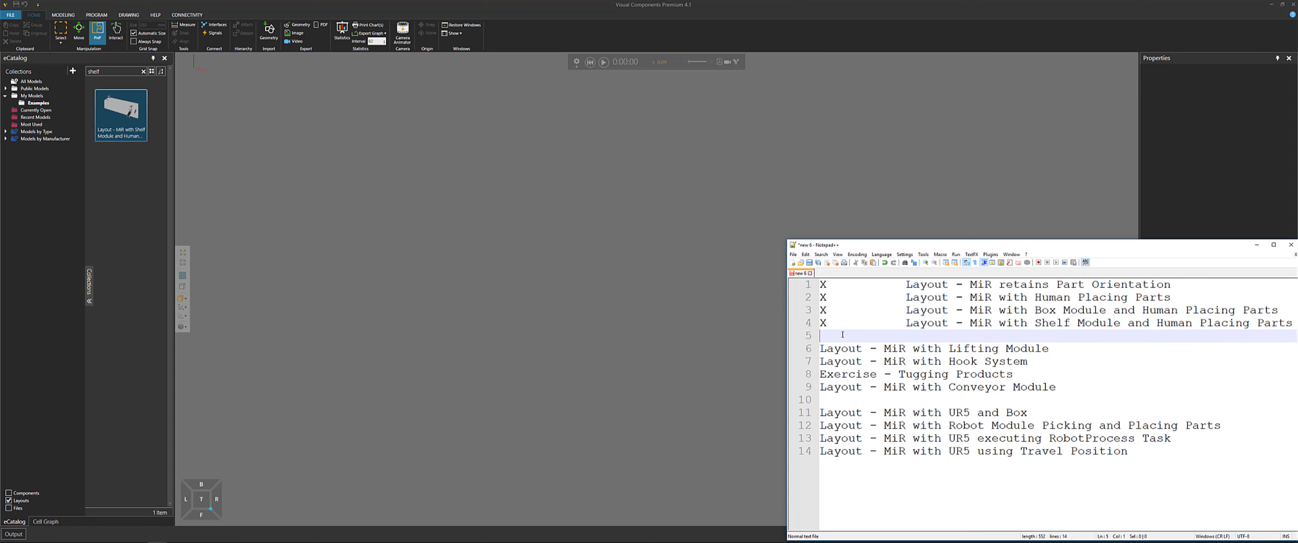
Highlight the Lifting Module, Hook System, Tugging and Conveyor Module lines in the Notepad list for review
left_click(1091, 354)
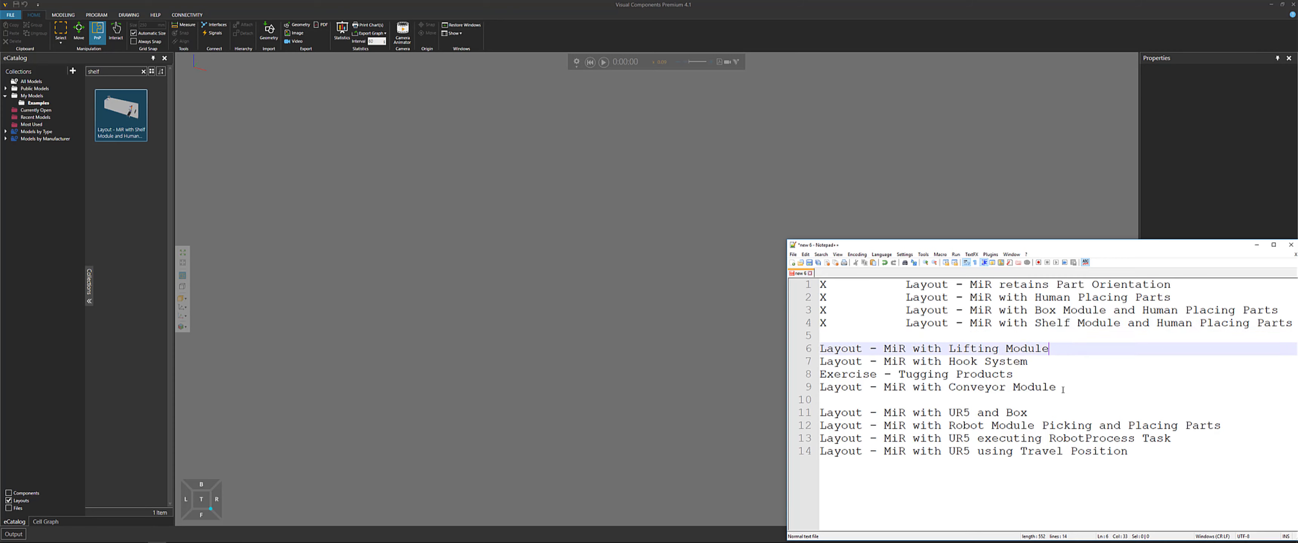
left_click_drag(1058, 388, 816, 350)
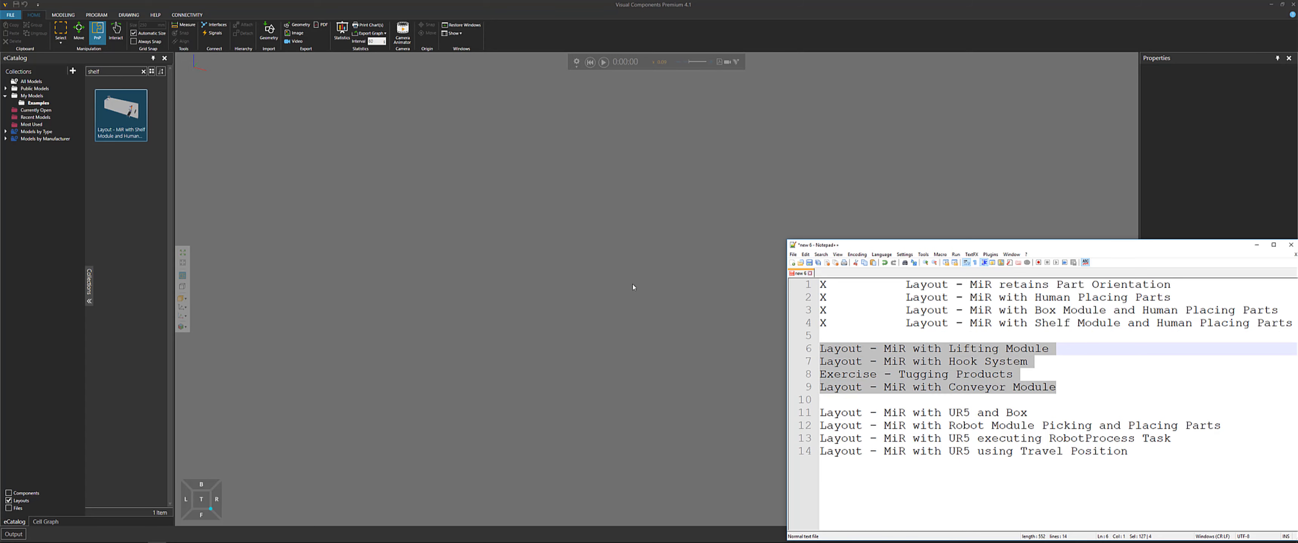
left_click(977, 353)
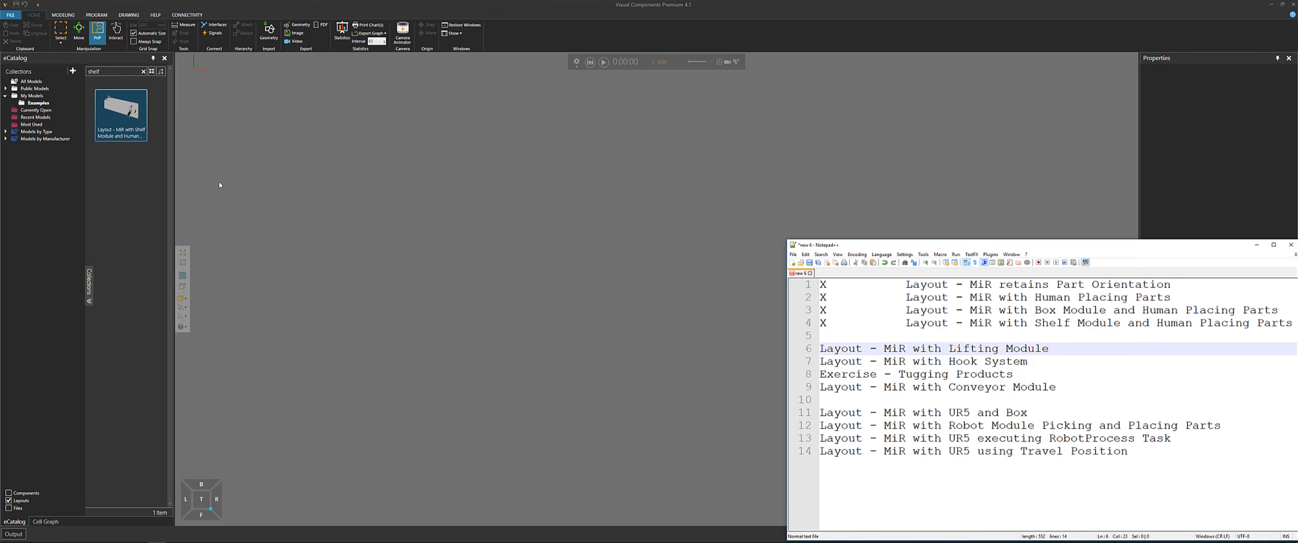
Search the eCatalog for "lift" and add the Layout - MiR with Lifting Module to the 3D world
left_click(162, 175)
left_click(143, 72)
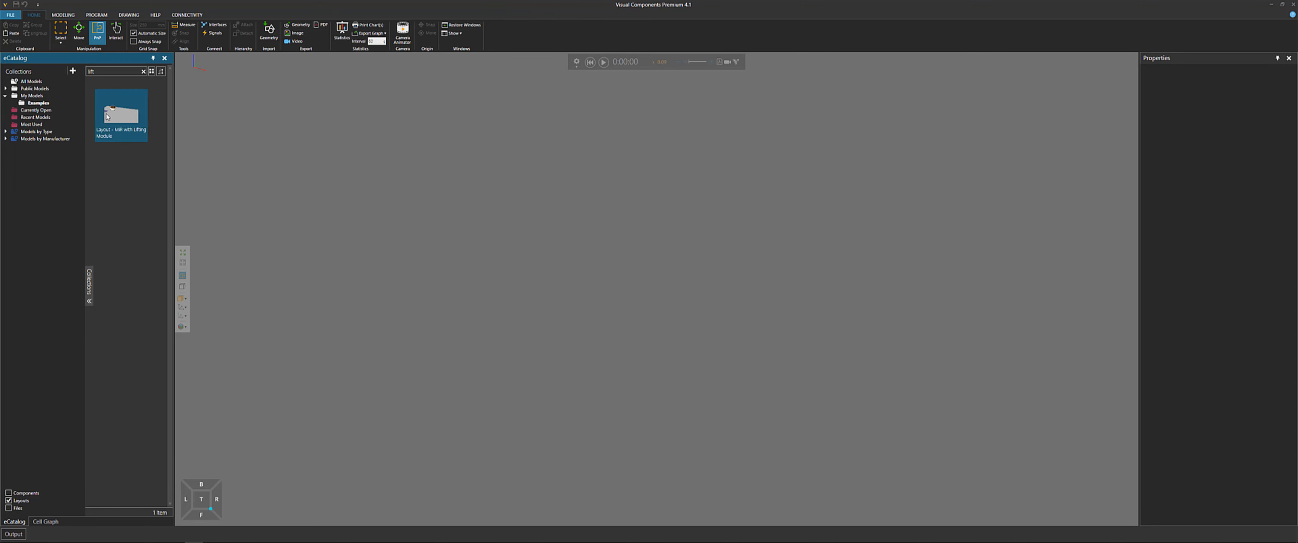
left_click(131, 123)
left_click_drag(131, 123, 507, 309)
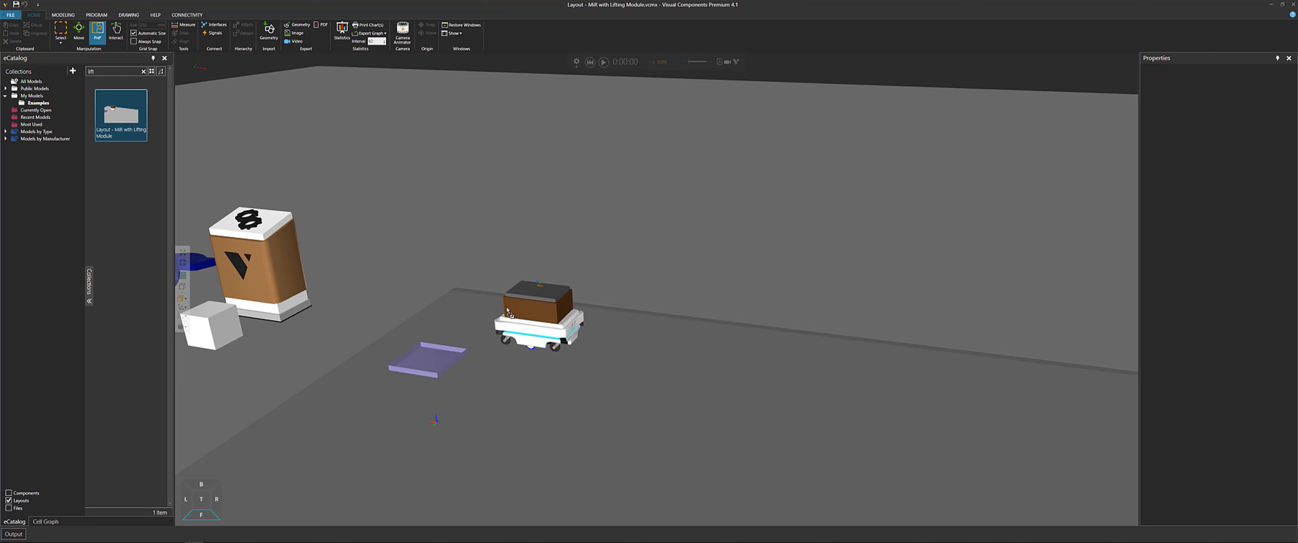
Zoom in on the MiR with the lifting module and inspect its AGV PatternLocation Tz and Pattern Z properties
middle_click_drag(599, 187, 608, 164)
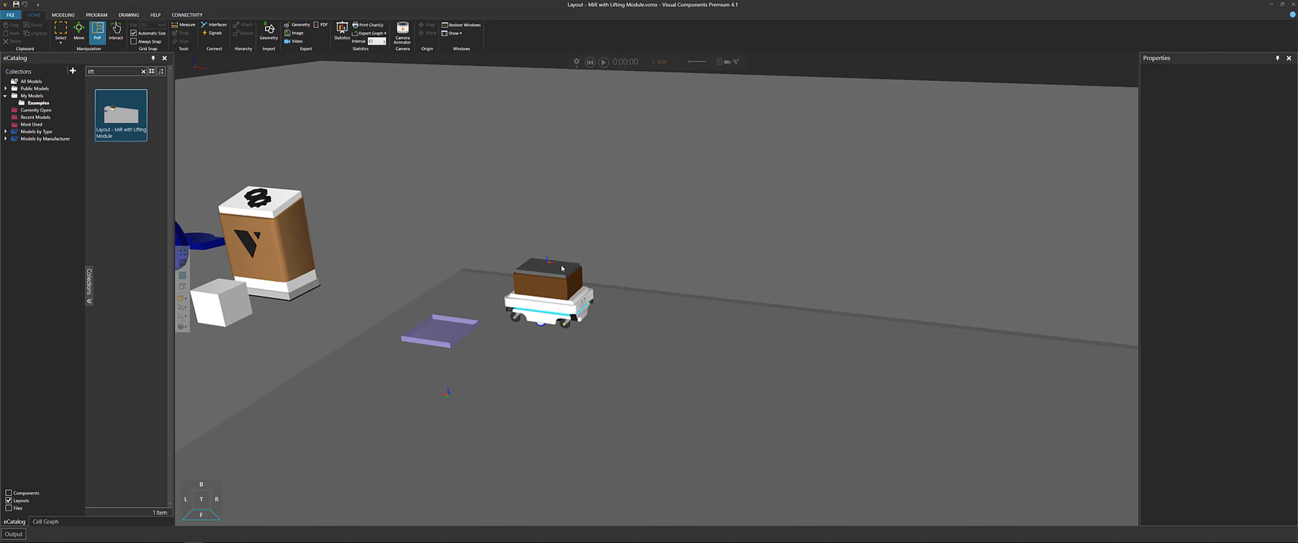
left_click(551, 283)
scroll(544, 287, "up", 5)
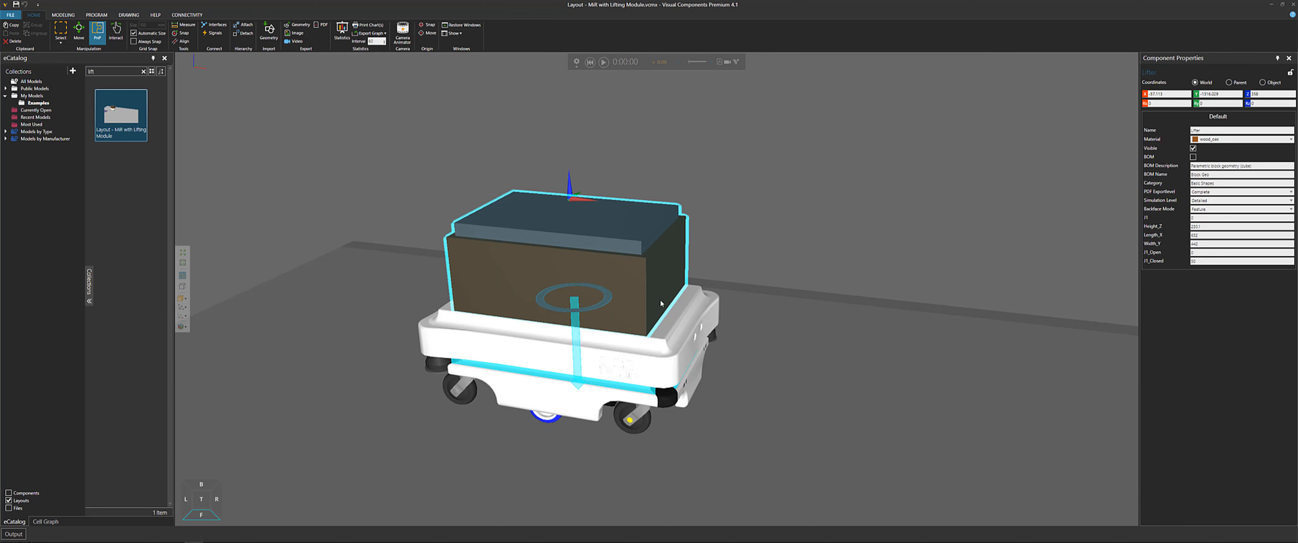
right_click_drag(660, 334, 631, 263)
scroll(633, 272, "up", 3)
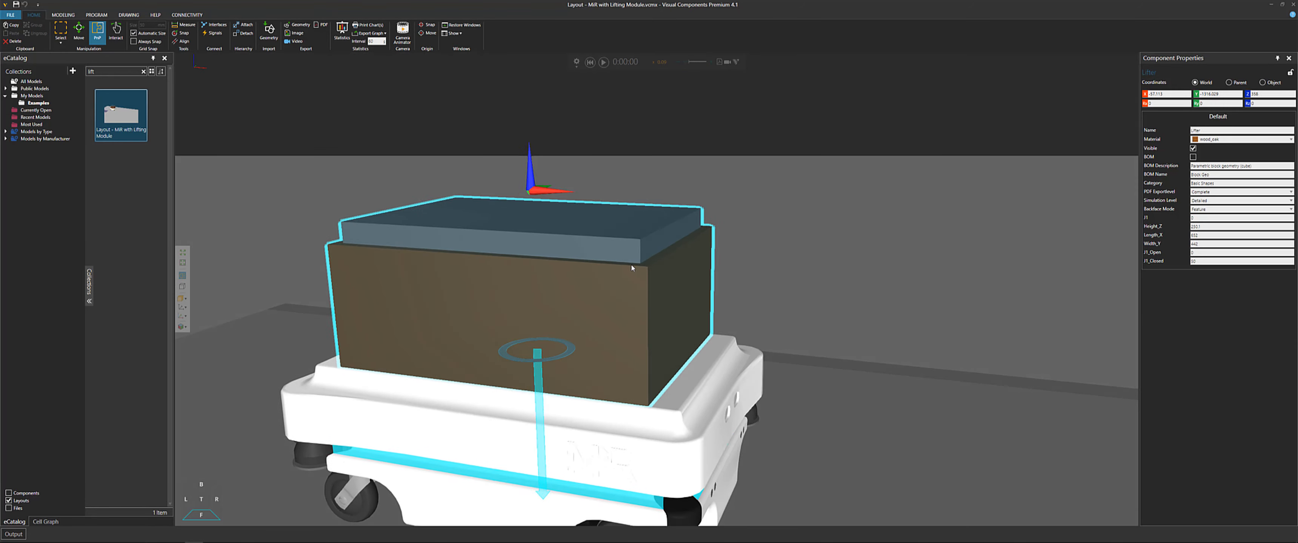
left_click(692, 412)
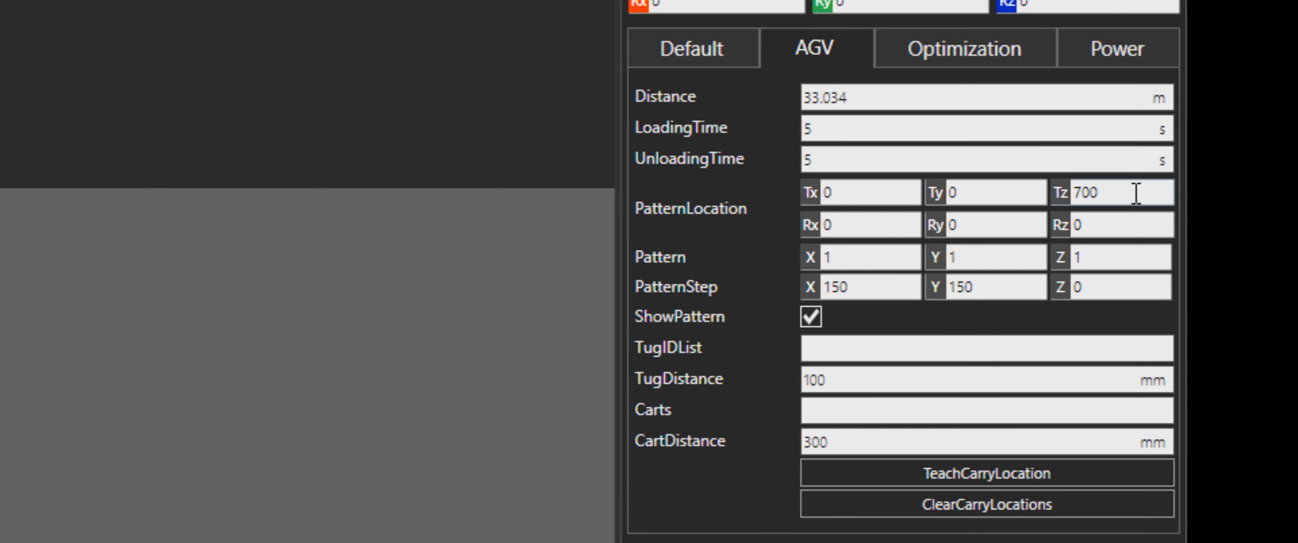
double_click(1259, 158)
double_click(1107, 257)
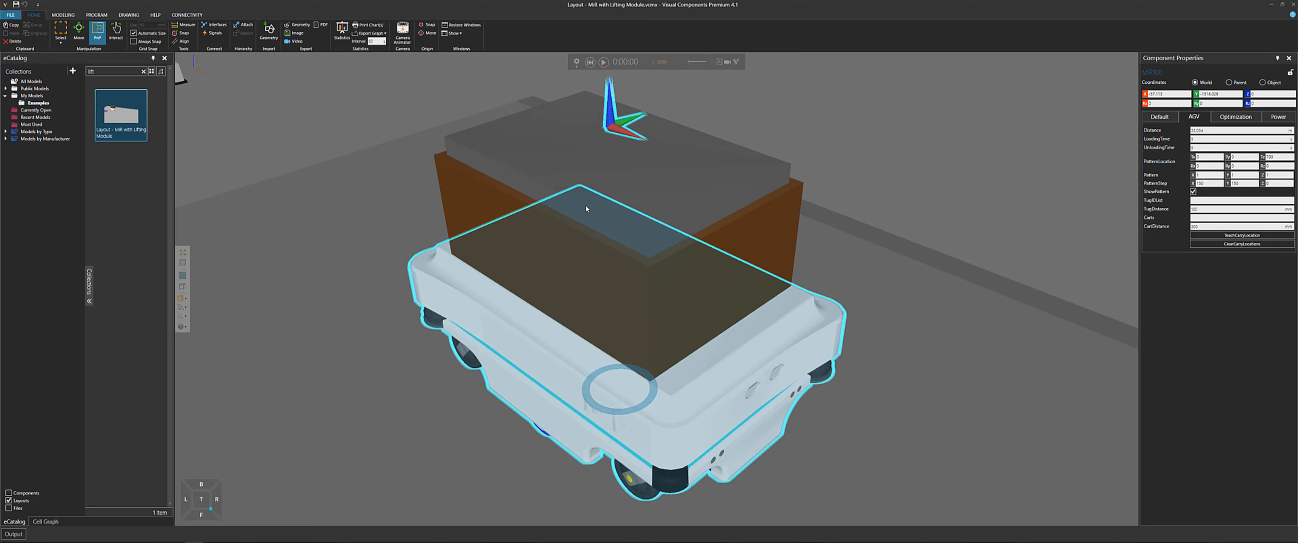
Run the Lifting Module simulation with the speed slider adjusted, then reset it
scroll(586, 209, "down", 10)
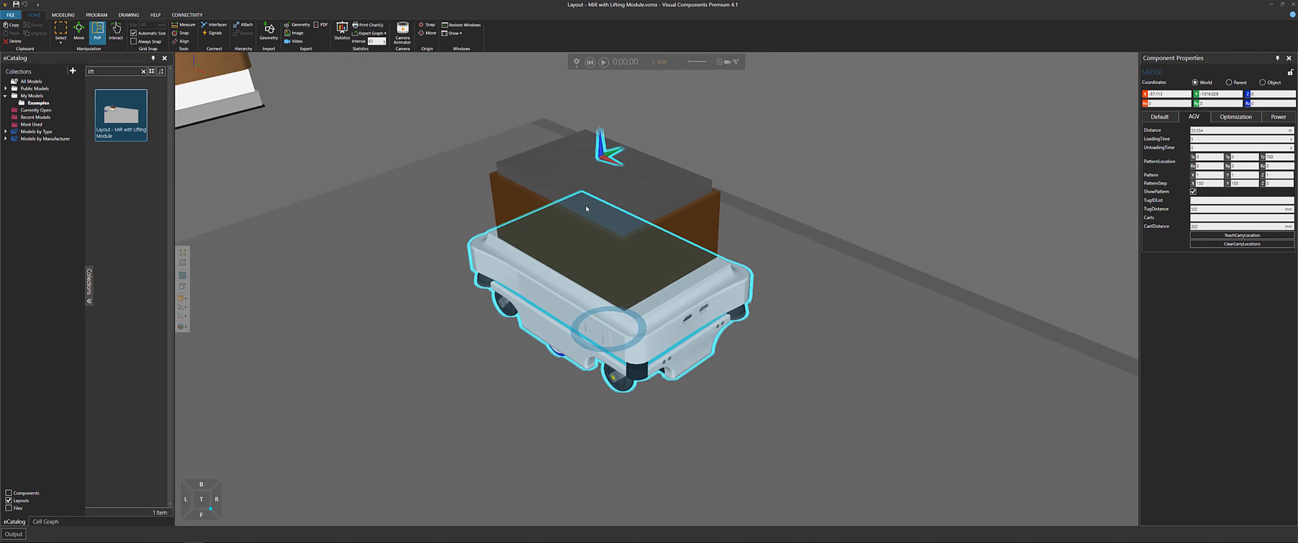
right_click_drag(439, 165, 474, 155)
left_click(604, 63)
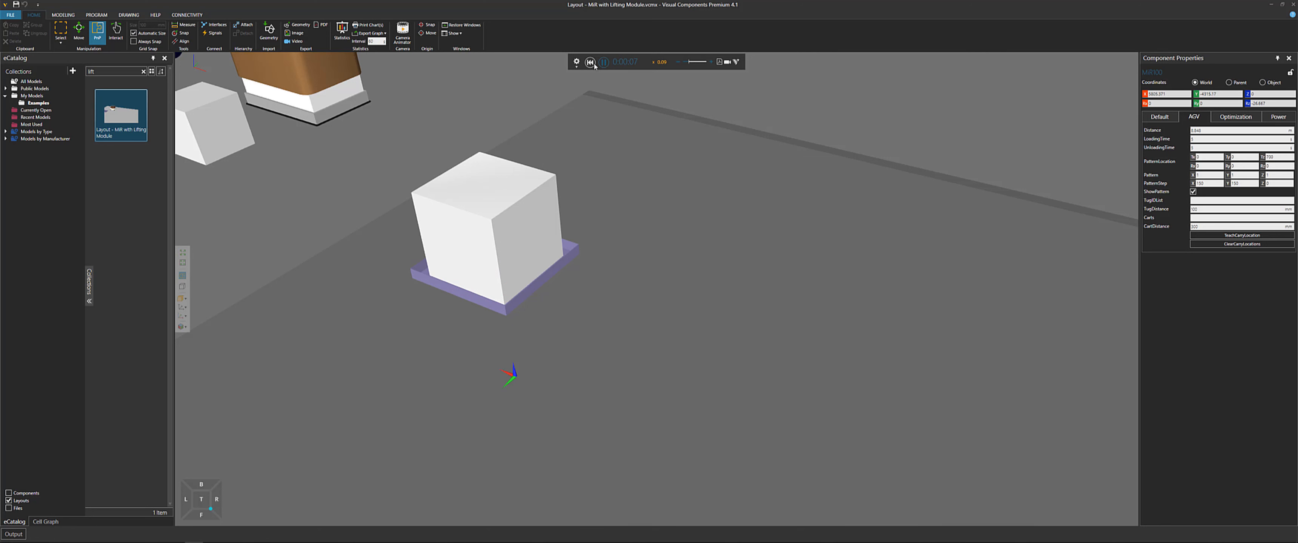
left_click(591, 63)
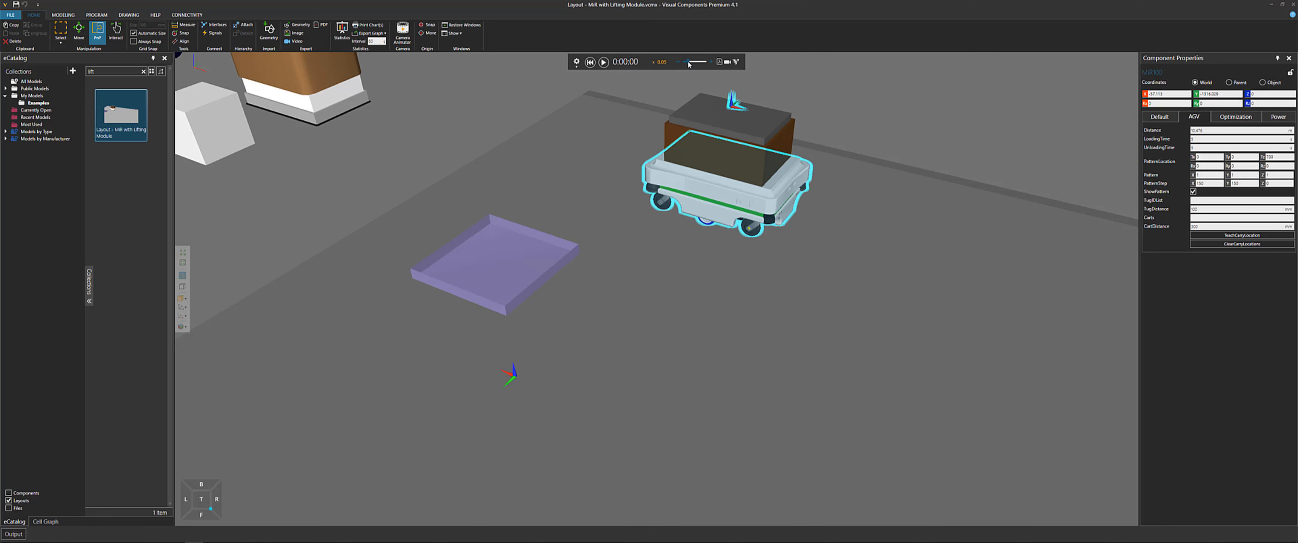
left_click_drag(687, 62, 683, 62)
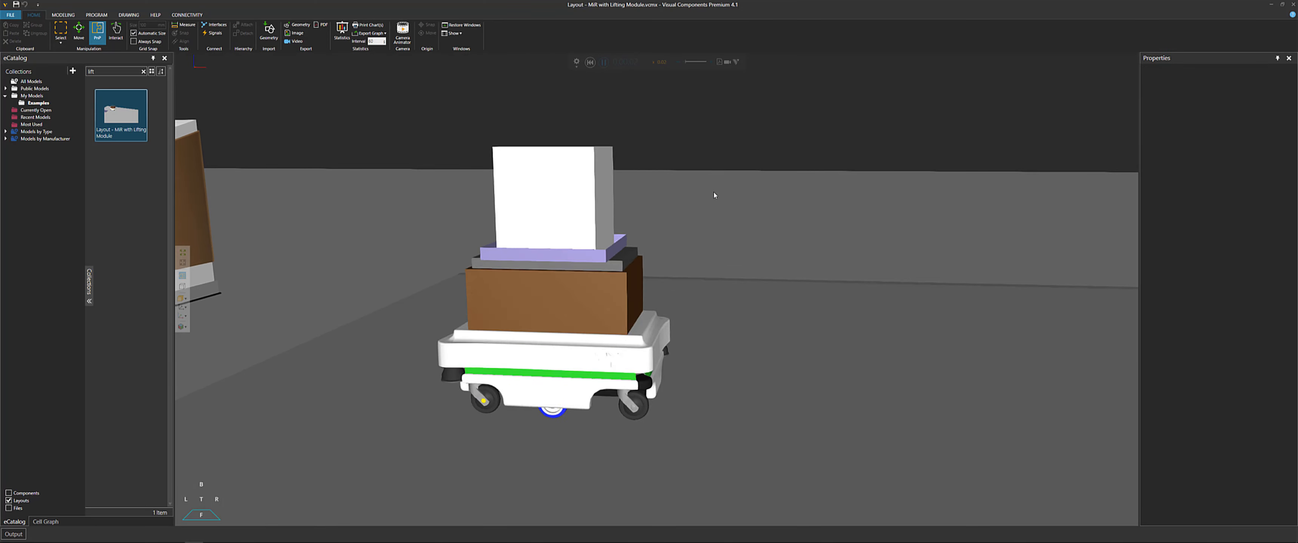
left_click(590, 62)
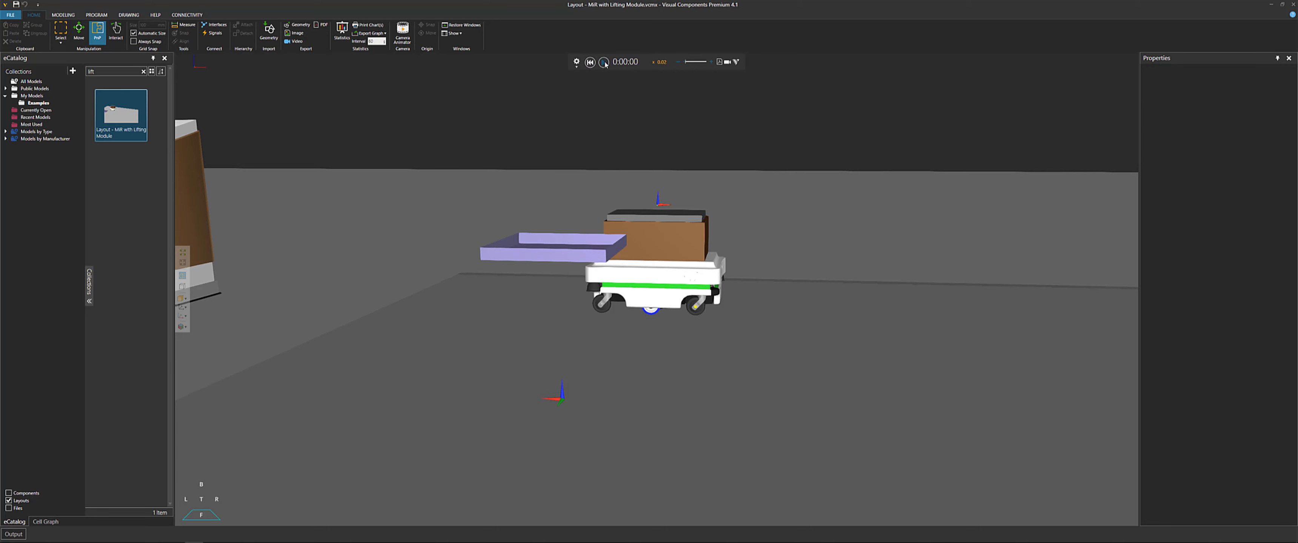
Open the View Editor and save the current camera view of the layout
right_click_drag(681, 178, 648, 141)
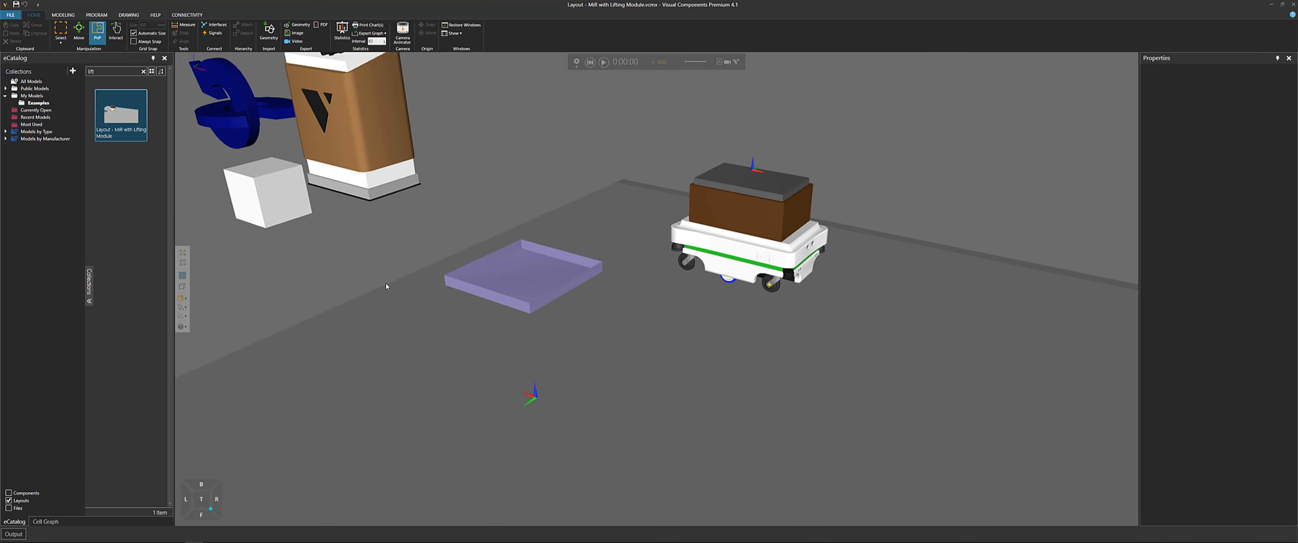
left_click(182, 326)
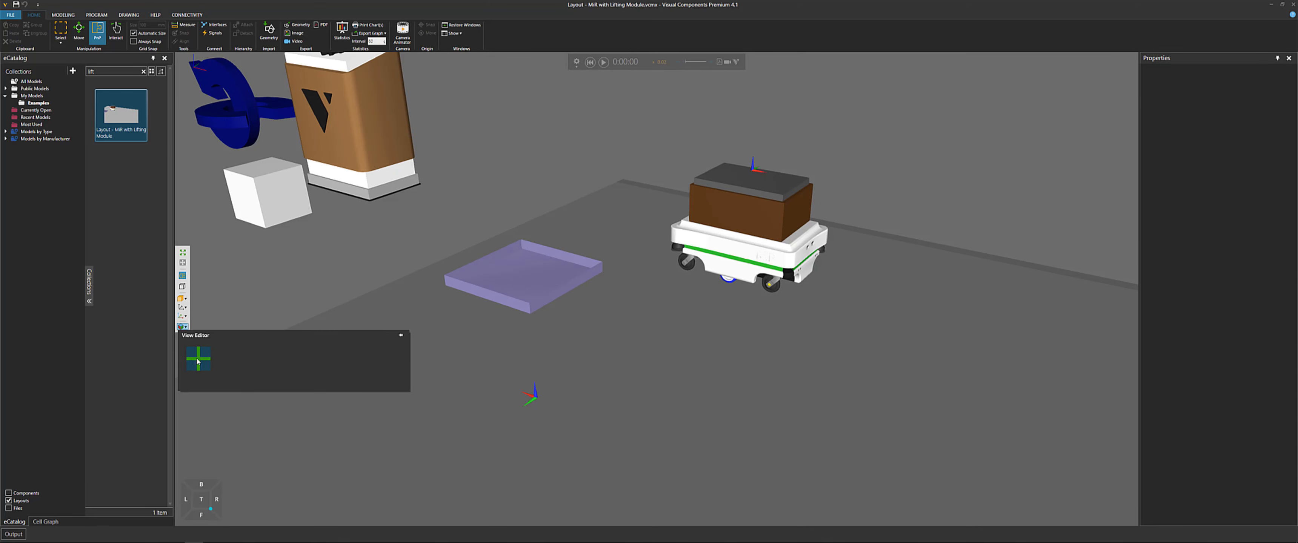
left_click(197, 360)
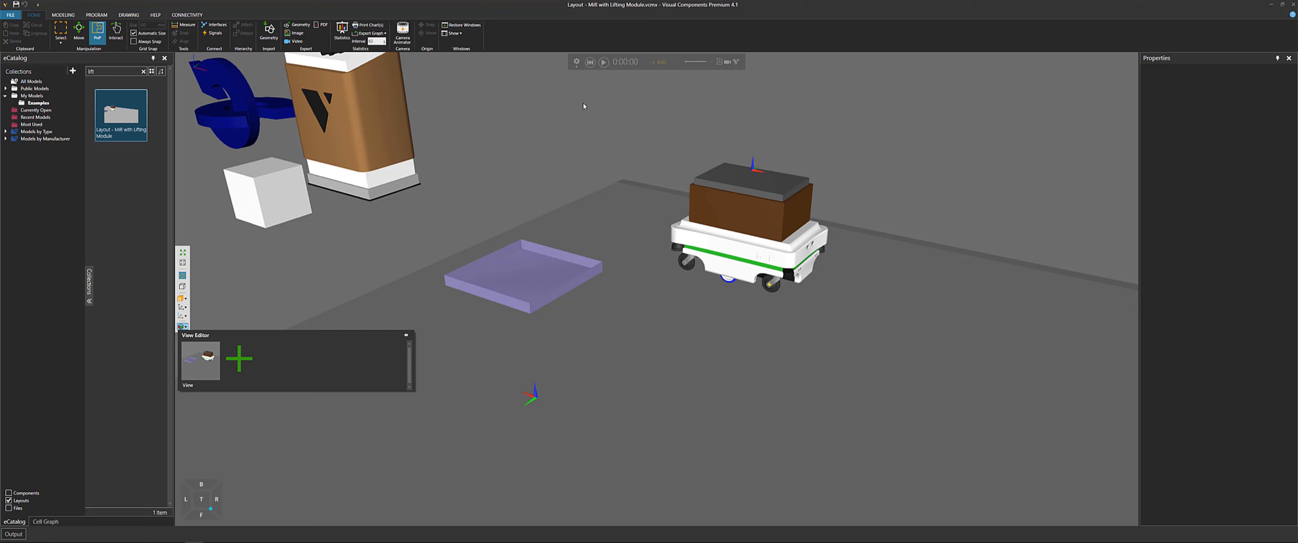
Run the simulation and orbit closer to watch the lifting module raise the box onto the MiR
left_click(603, 61)
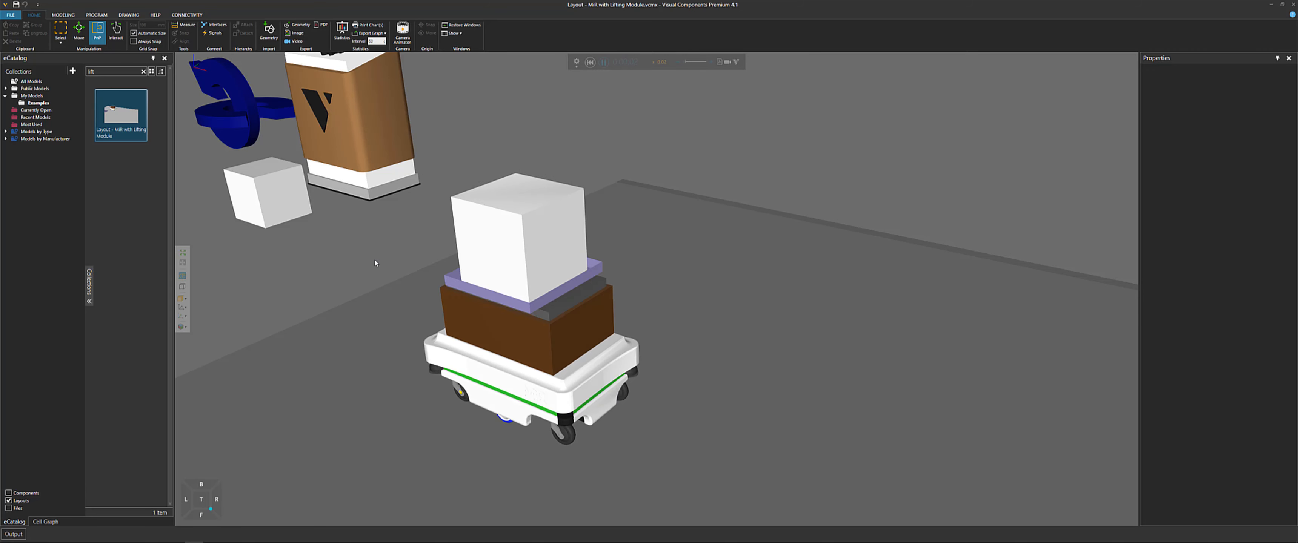
scroll(938, 266, "down", 2)
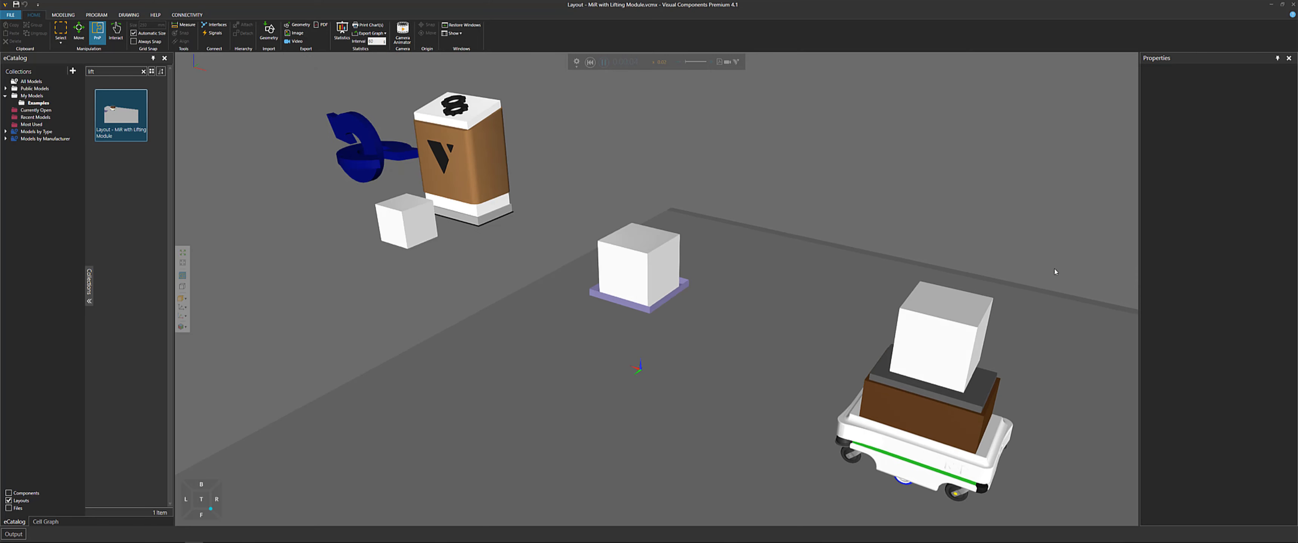
middle_click_drag(1061, 287, 700, 147)
scroll(878, 246, "down", 3)
middle_click_drag(1007, 226, 840, 180)
middle_click_drag(980, 254, 942, 232)
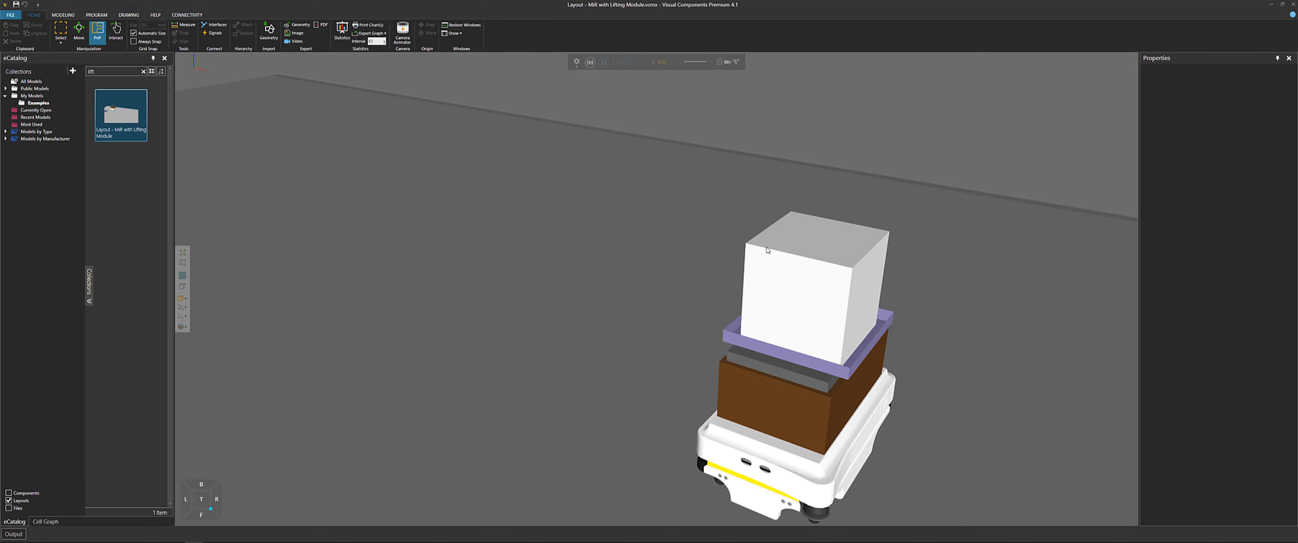
middle_click_drag(916, 254, 901, 236)
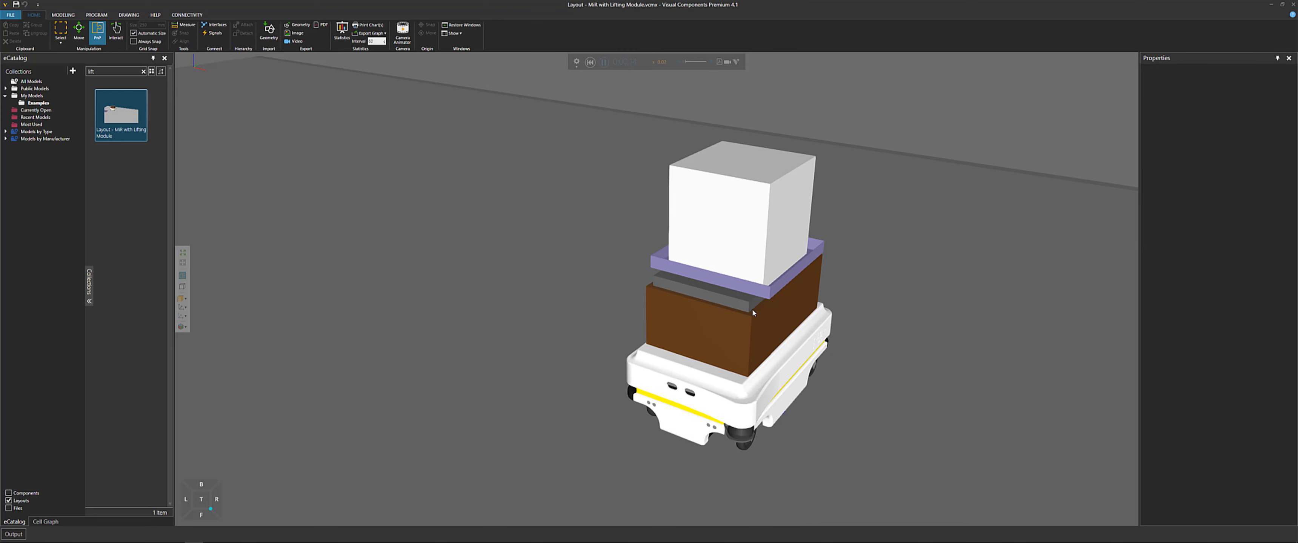
Open the View Editor, restore the first saved camera view and close the editor
left_click(180, 326)
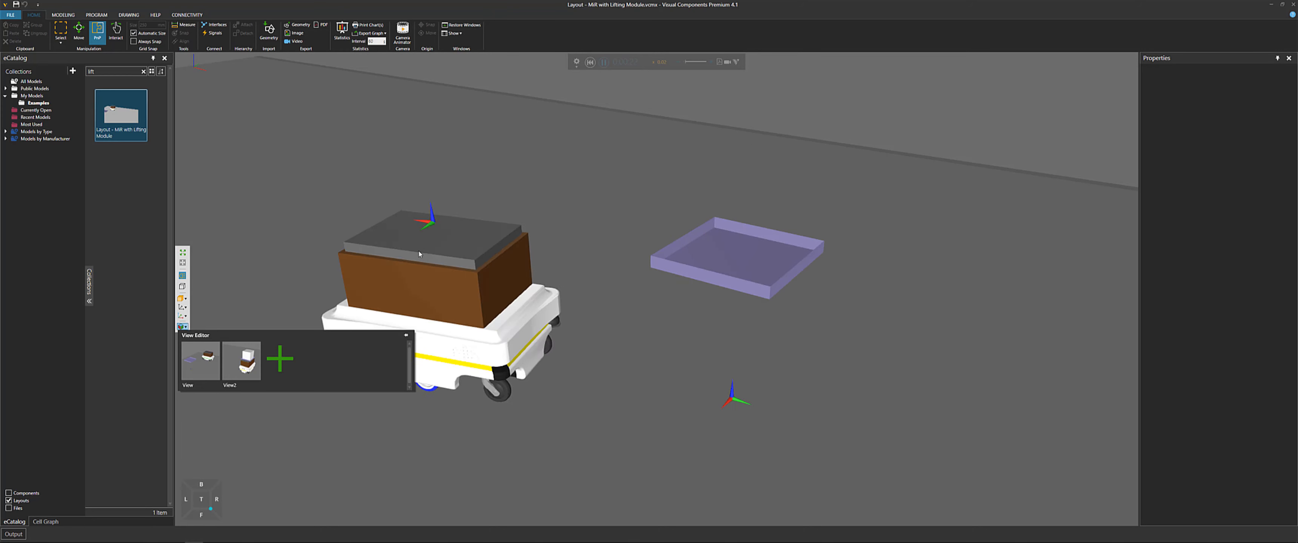
left_click(196, 360)
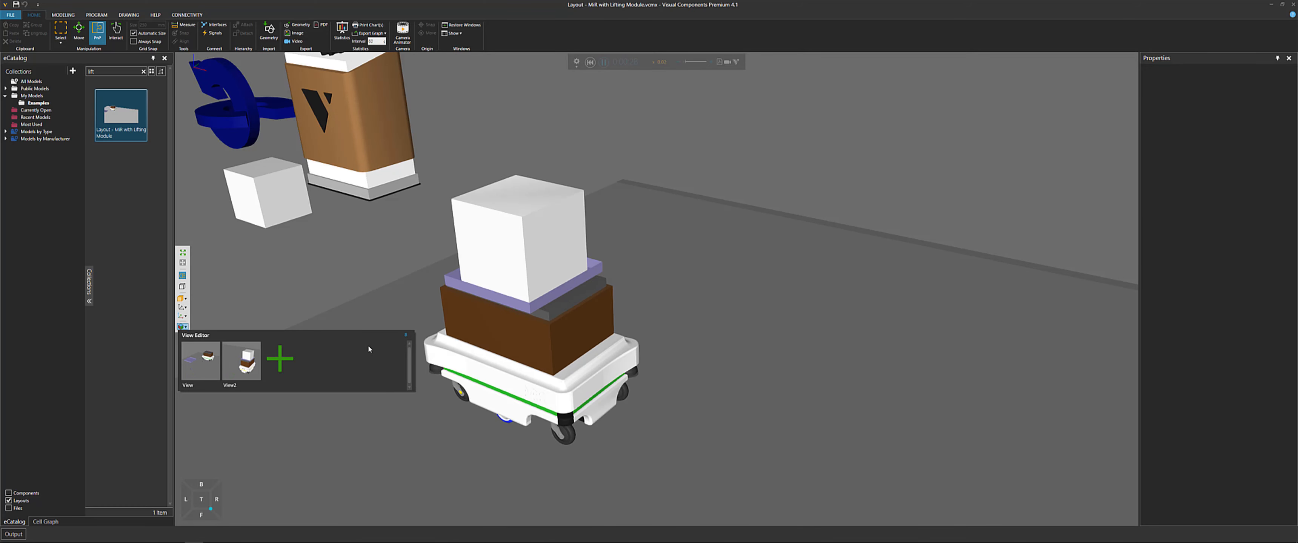
left_click(405, 337)
Reset the simulation and switch the camera to the front view of the MiR
right_click_drag(322, 302, 375, 278)
left_click(590, 62)
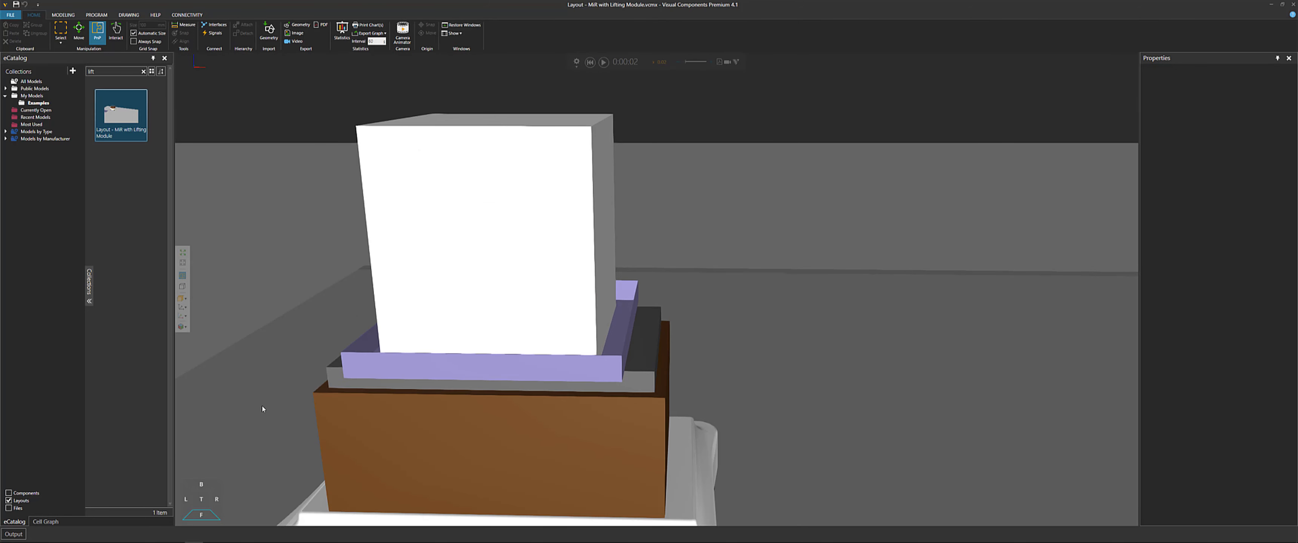
left_click(202, 514)
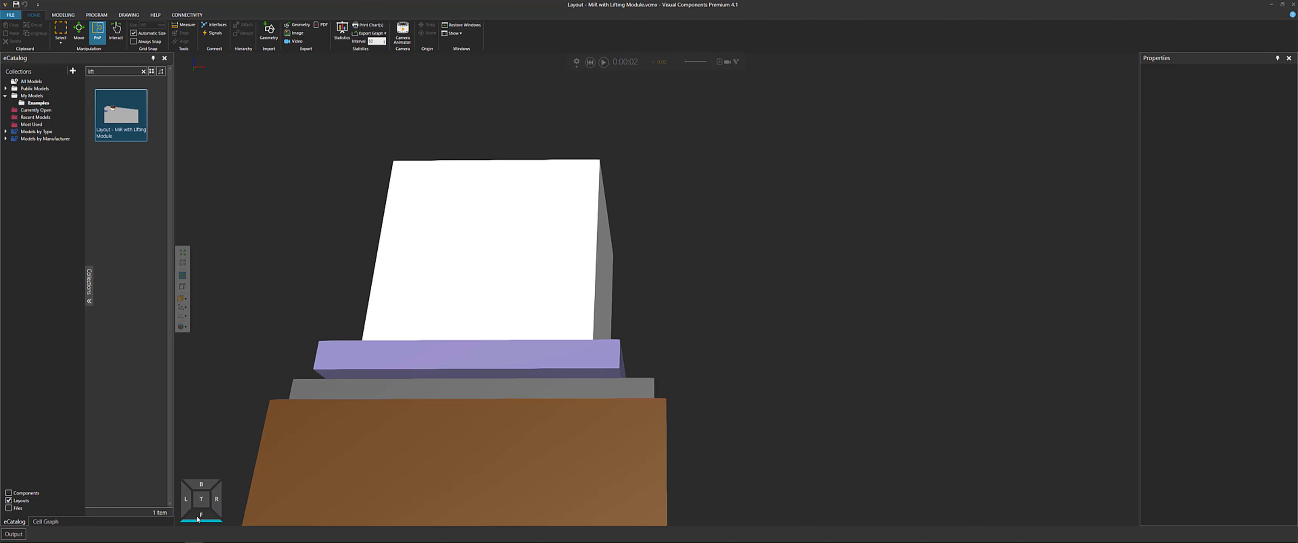
left_click(205, 513)
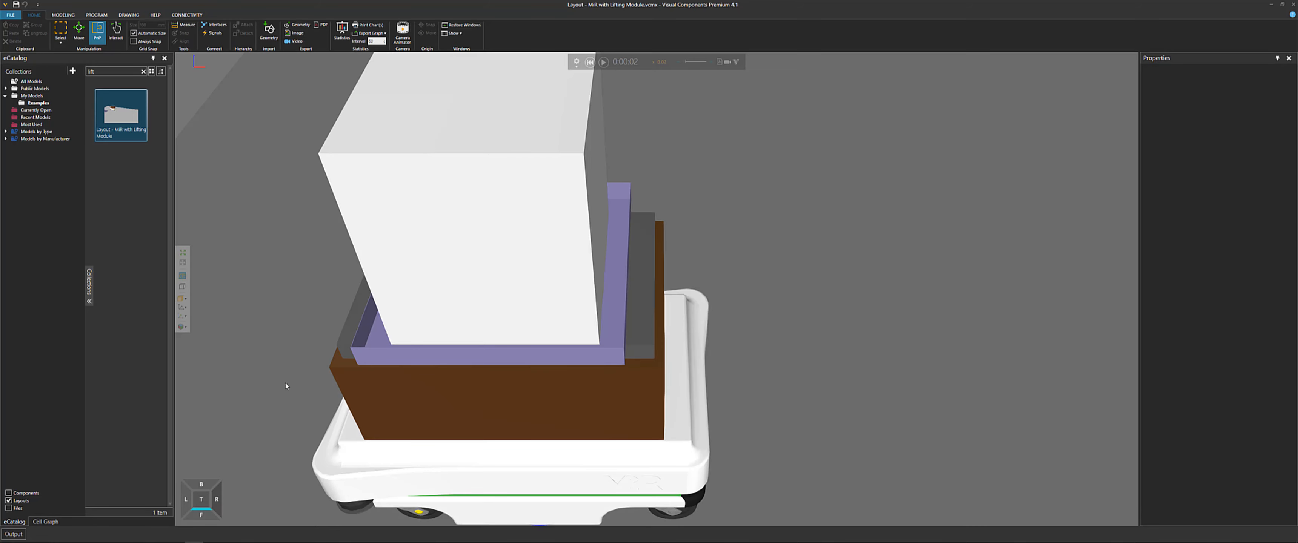
left_click(204, 517)
Orbit and zoom around the lifting module to inspect it, then reset the simulation
scroll(492, 374, "up", 5)
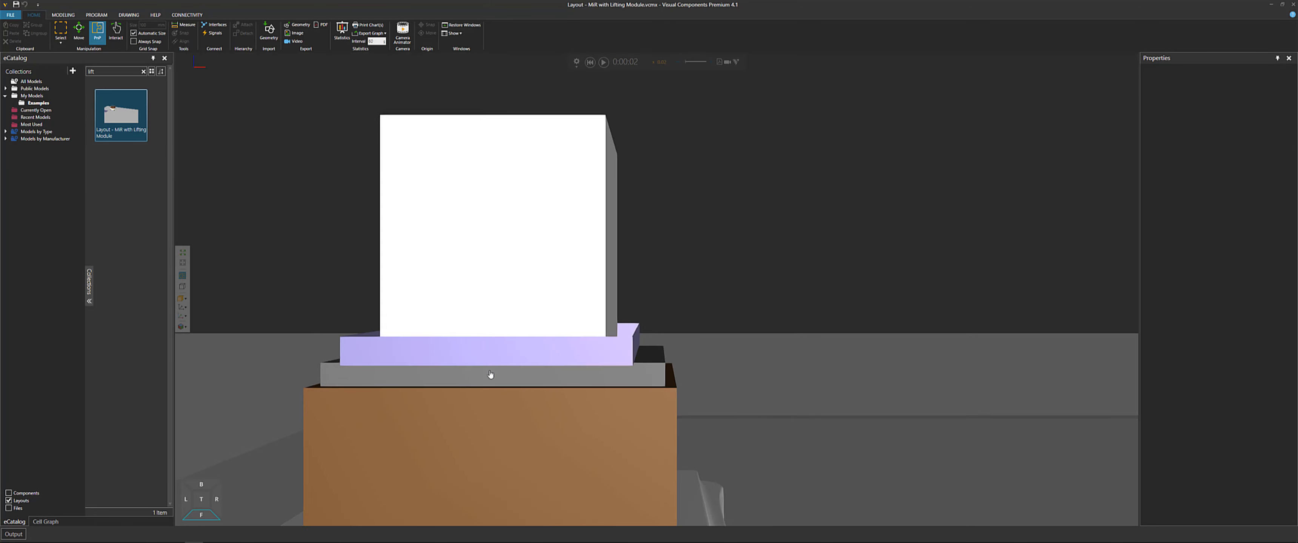
middle_click_drag(511, 330, 514, 325)
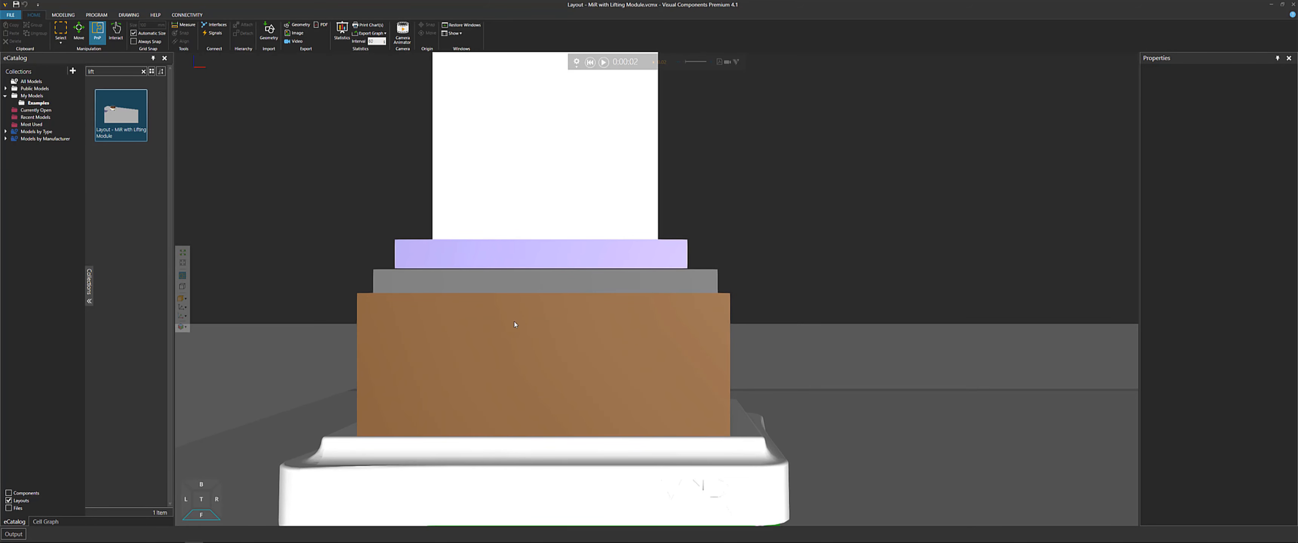
scroll(623, 158, "down", 3)
middle_click_drag(727, 222, 668, 201)
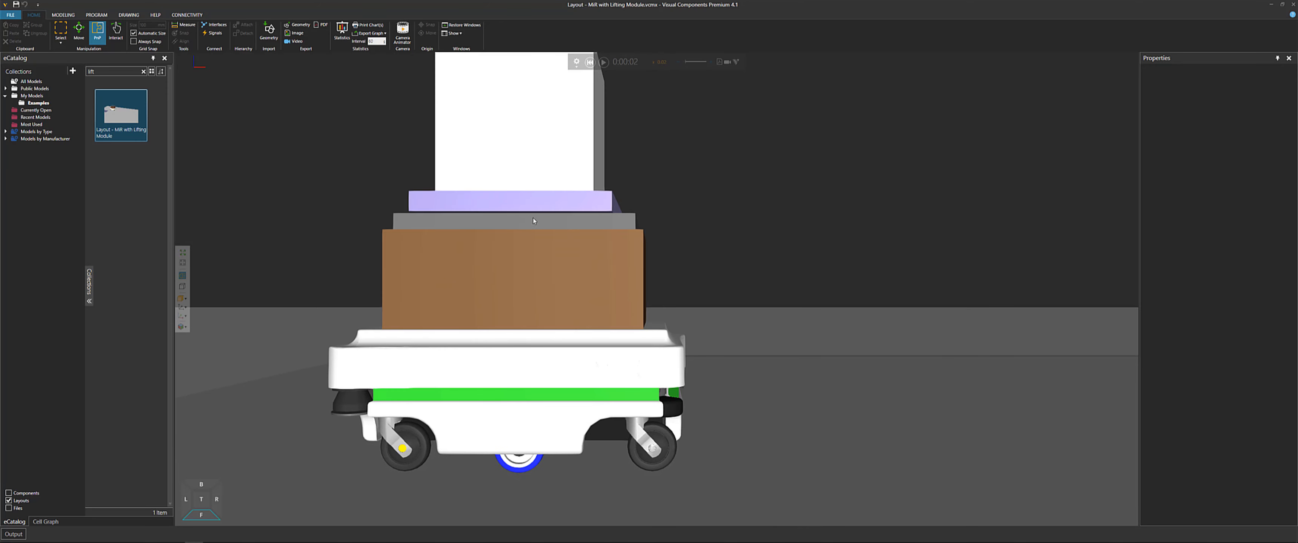
right_click_drag(546, 230, 539, 229)
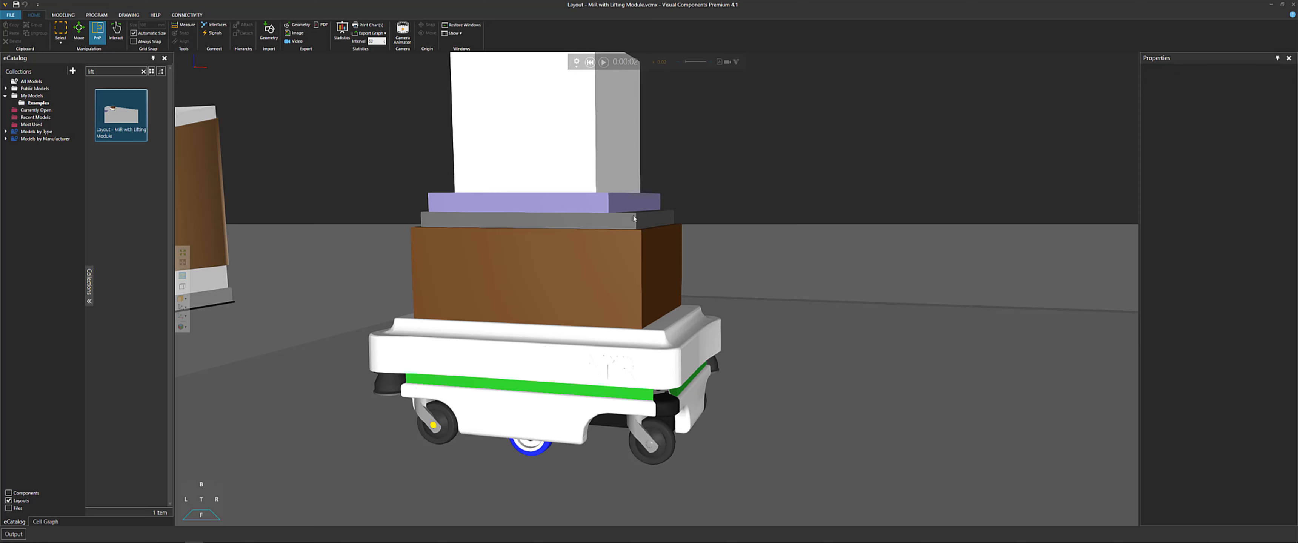
left_click_drag(634, 218, 884, 200)
right_click_drag(881, 208, 879, 215)
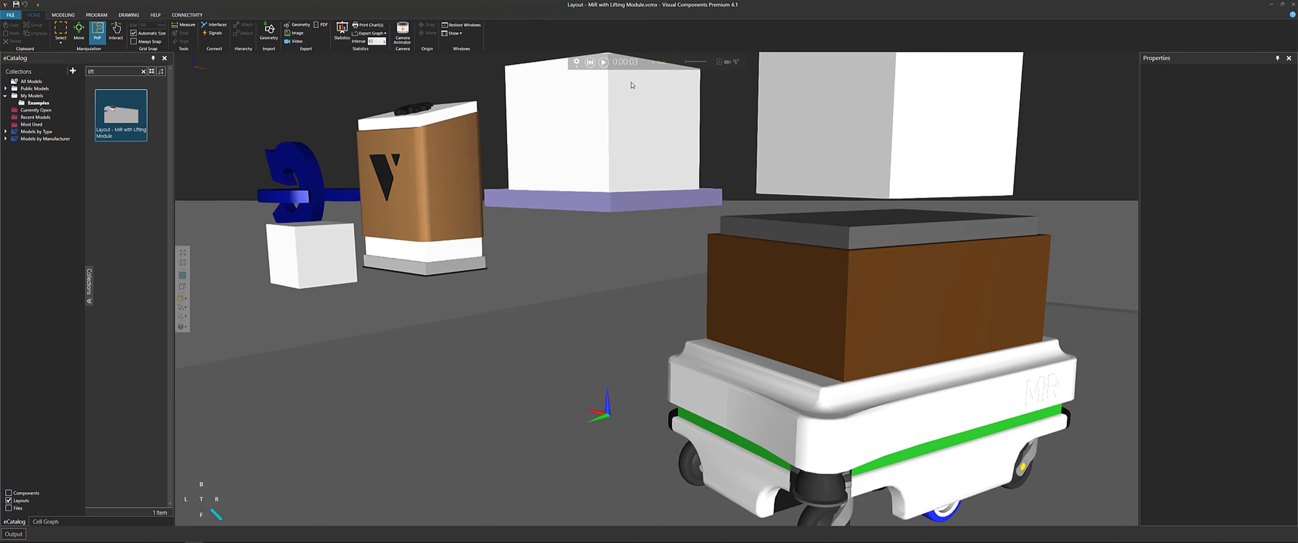
left_click(591, 63)
Select the lifter on the MiR and expand its Properties and Behaviors in the Modeling component graph
right_click_drag(694, 210, 653, 174)
left_click(654, 222)
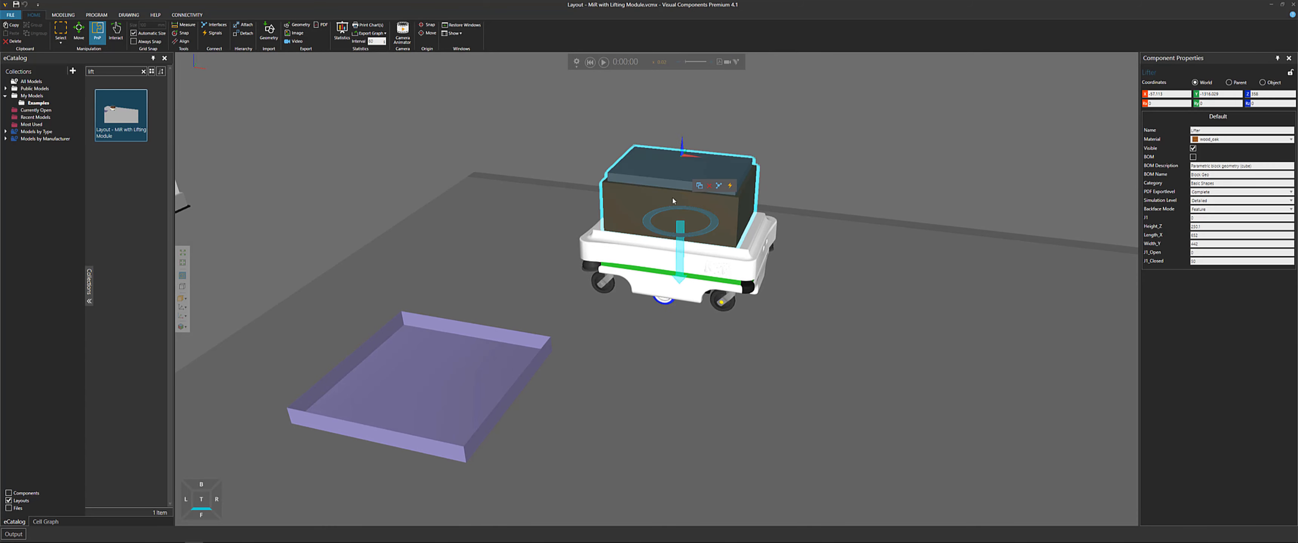
scroll(668, 195, "up", 5)
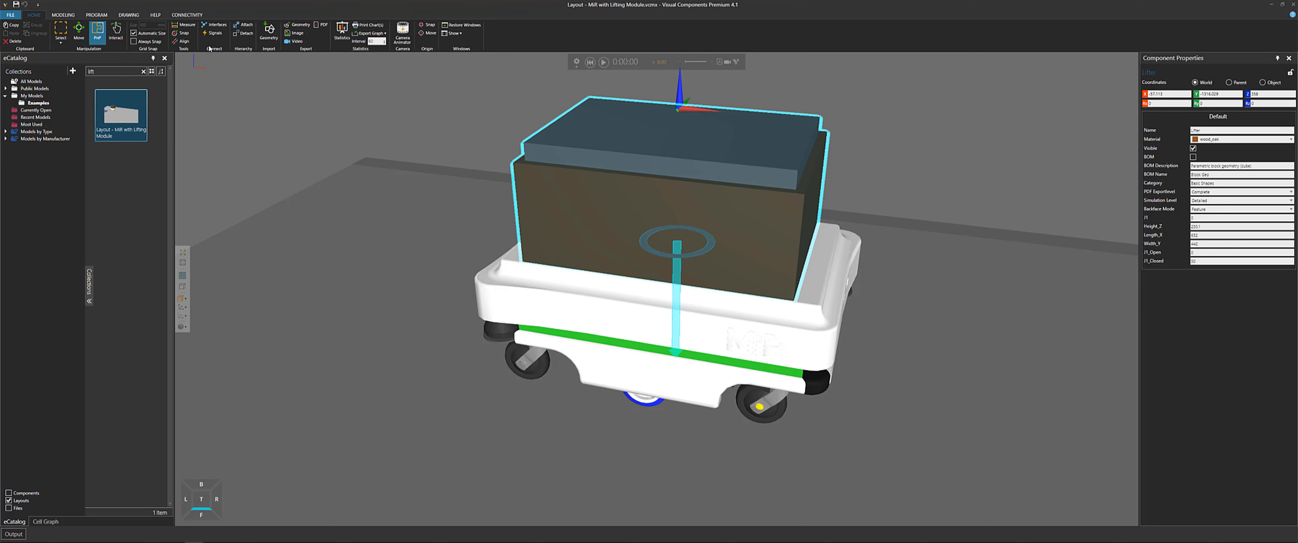
left_click(63, 15)
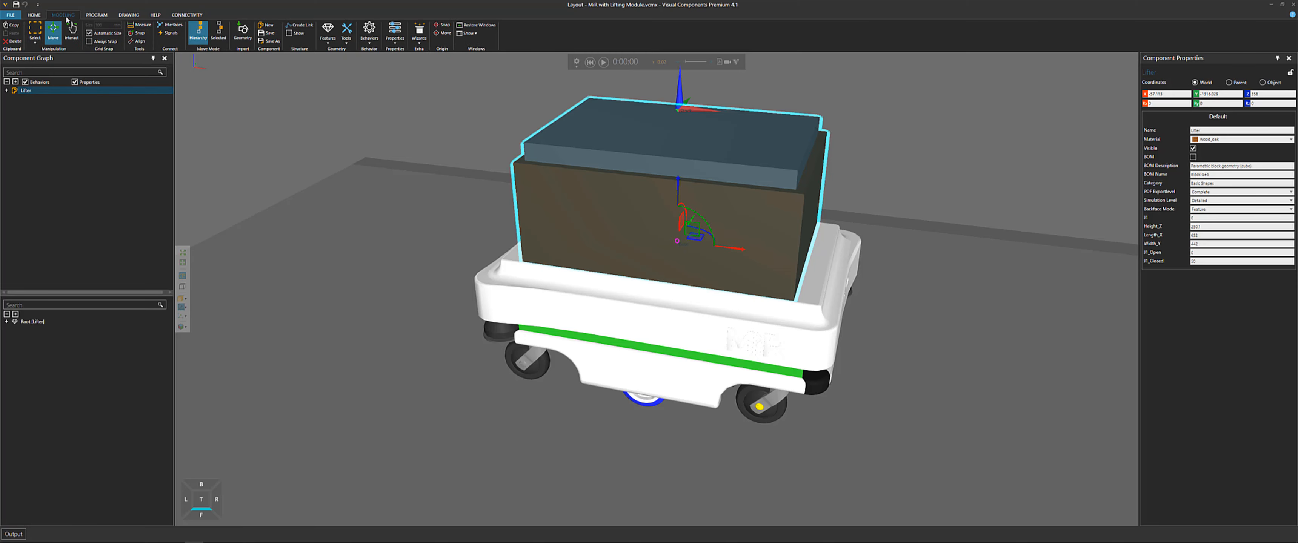
left_click(7, 91)
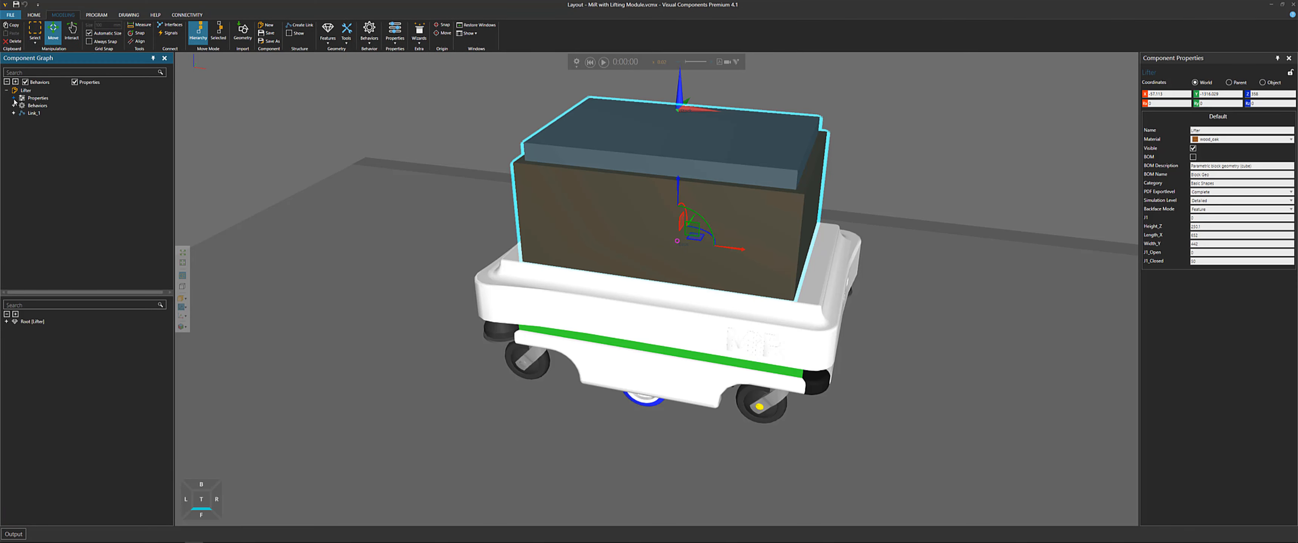
left_click(13, 98)
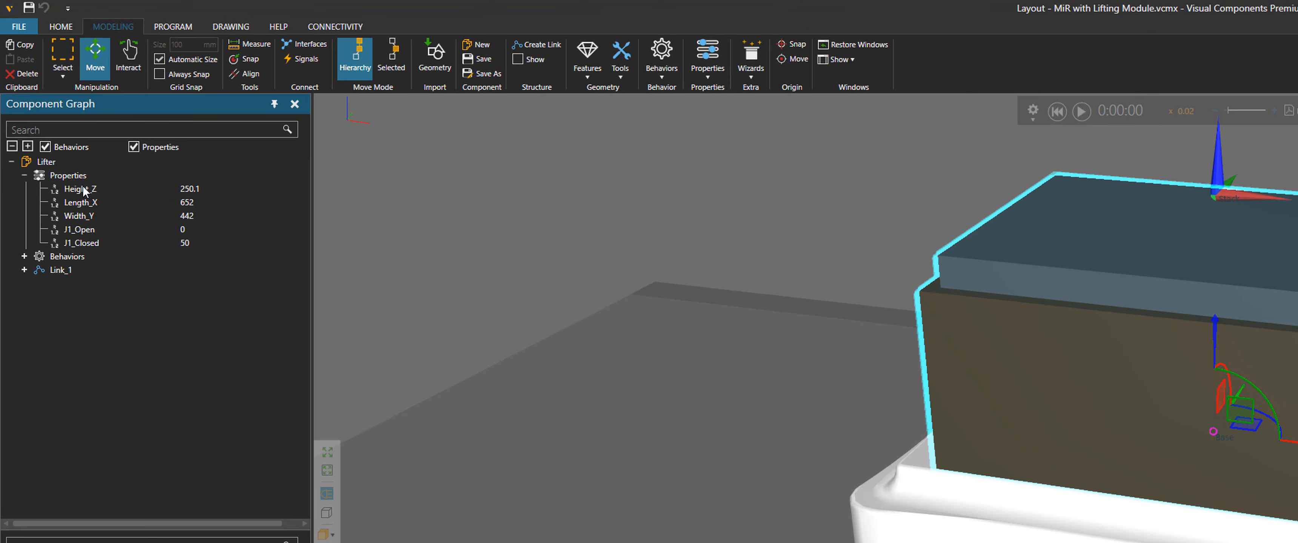
left_click(65, 153)
left_click(24, 257)
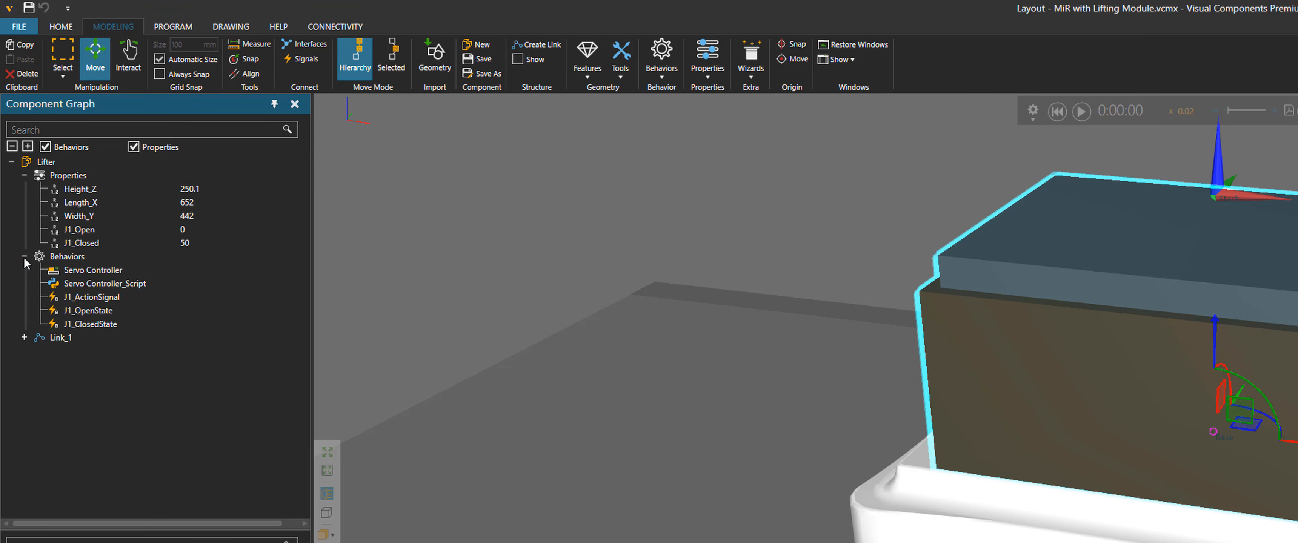
Review the IO-Control wizard description and open Link_1's joint properties
left_click(751, 61)
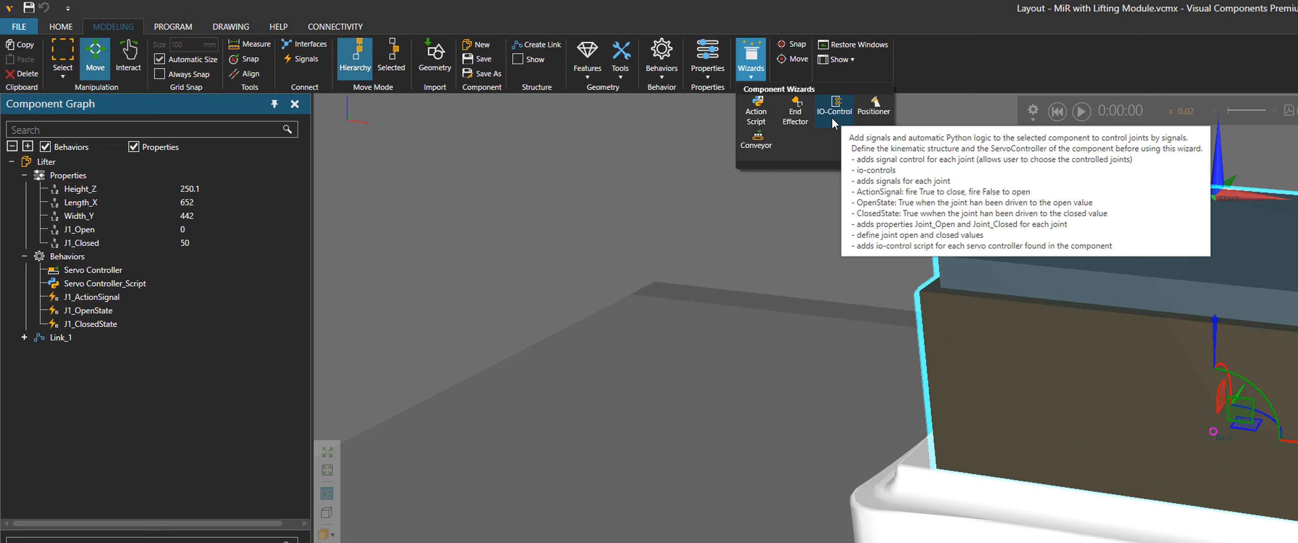
left_click(57, 339)
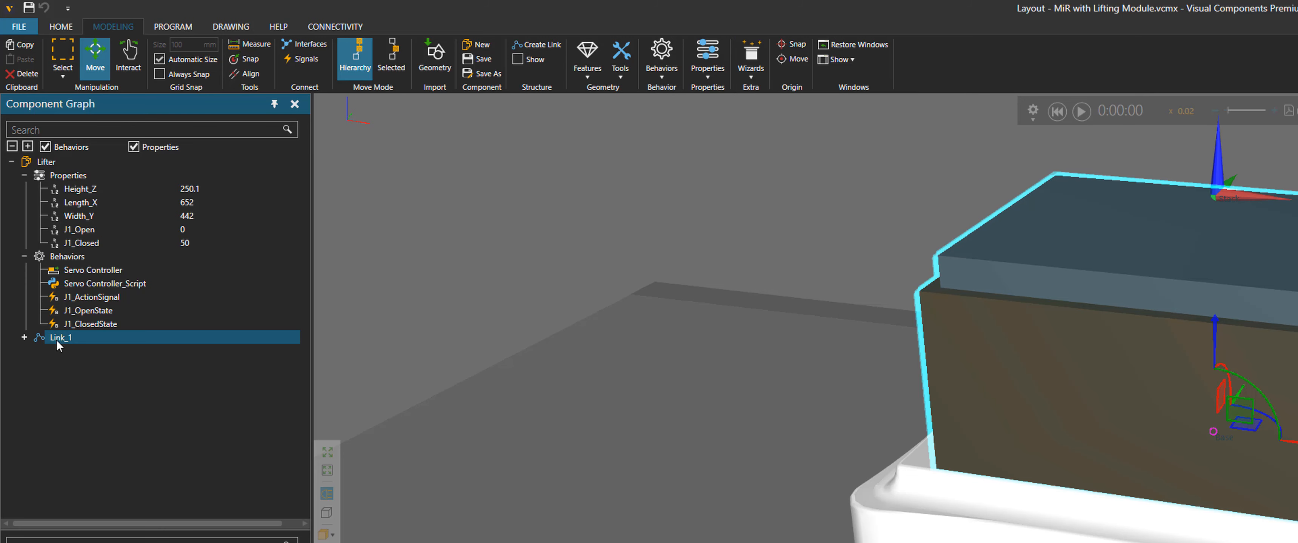
double_click(78, 341)
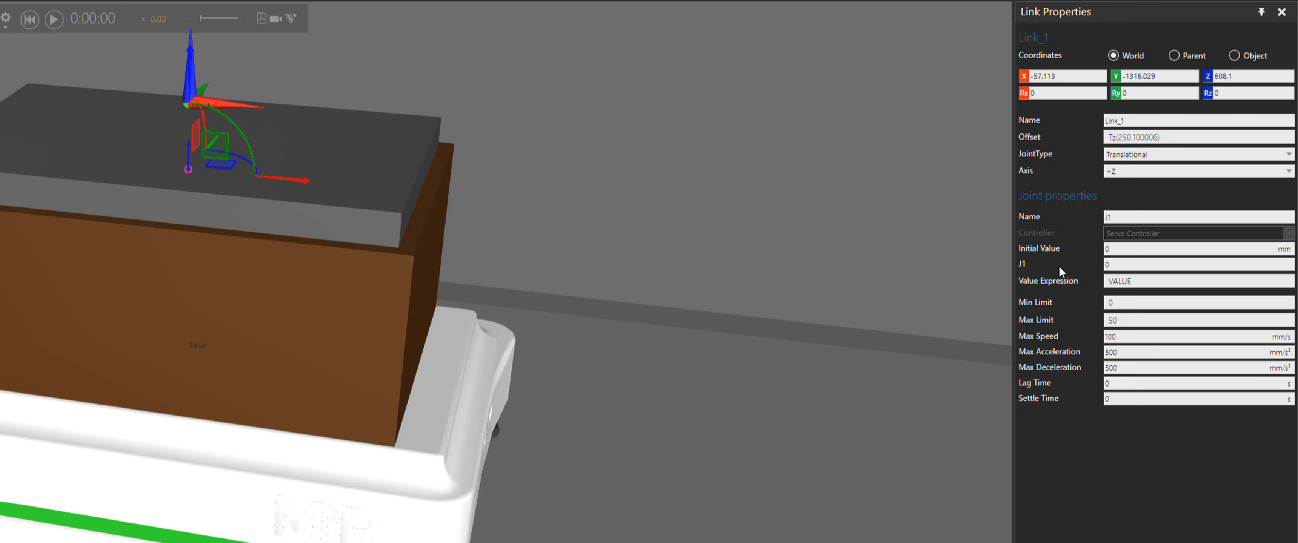
left_click(1105, 217)
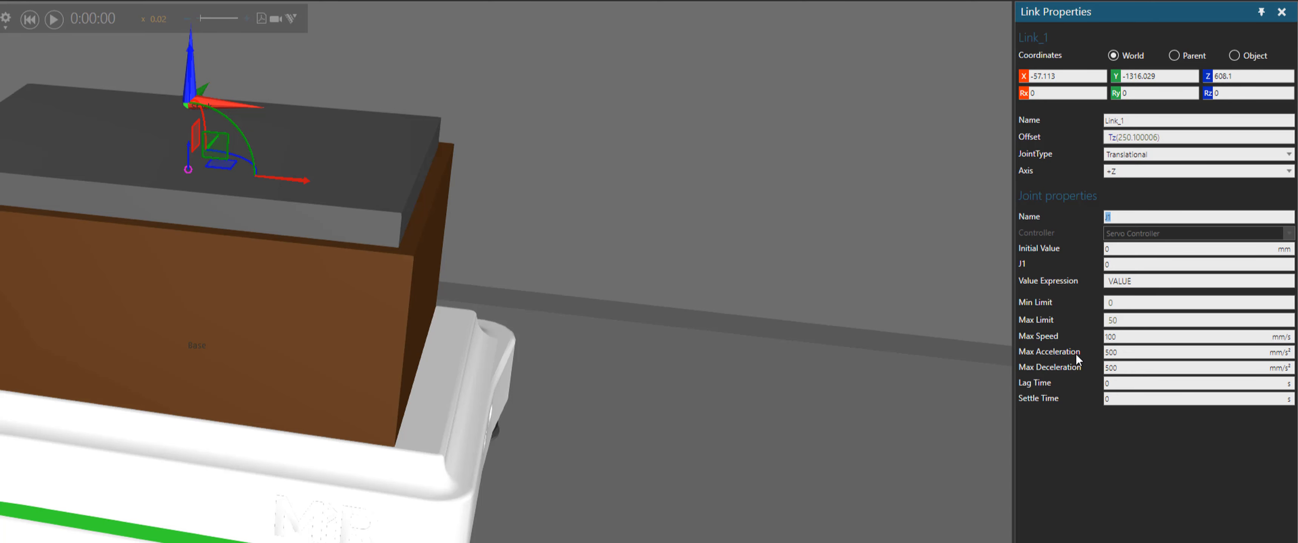
middle_click_drag(820, 301, 960, 346)
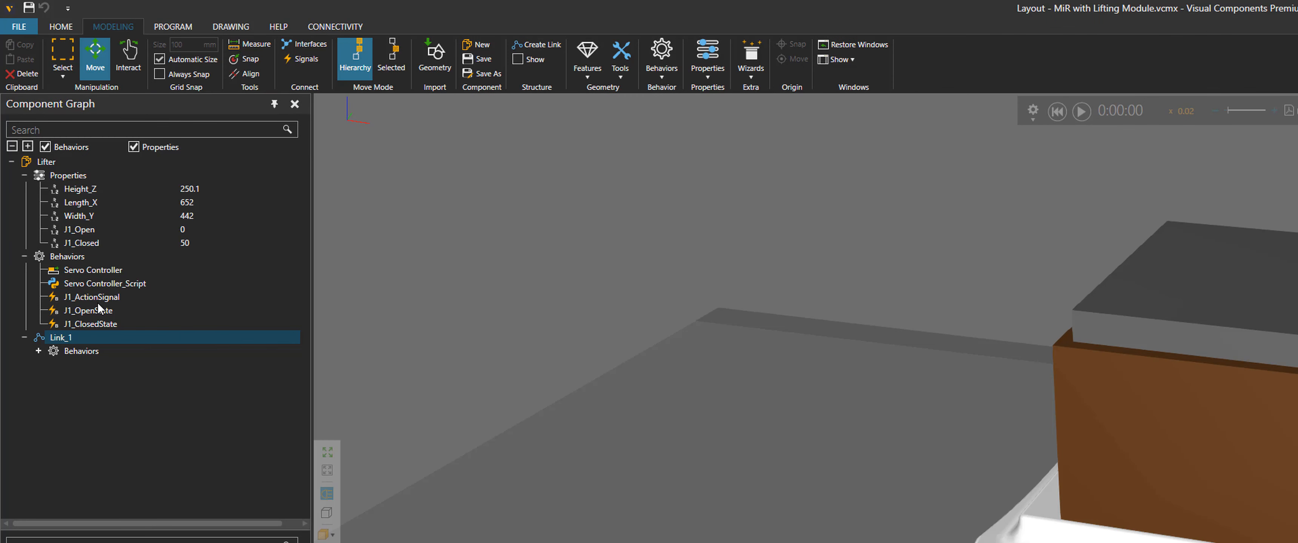
Inspect the J1 signal behaviors and the Lifter's J1 component property
left_click(94, 297)
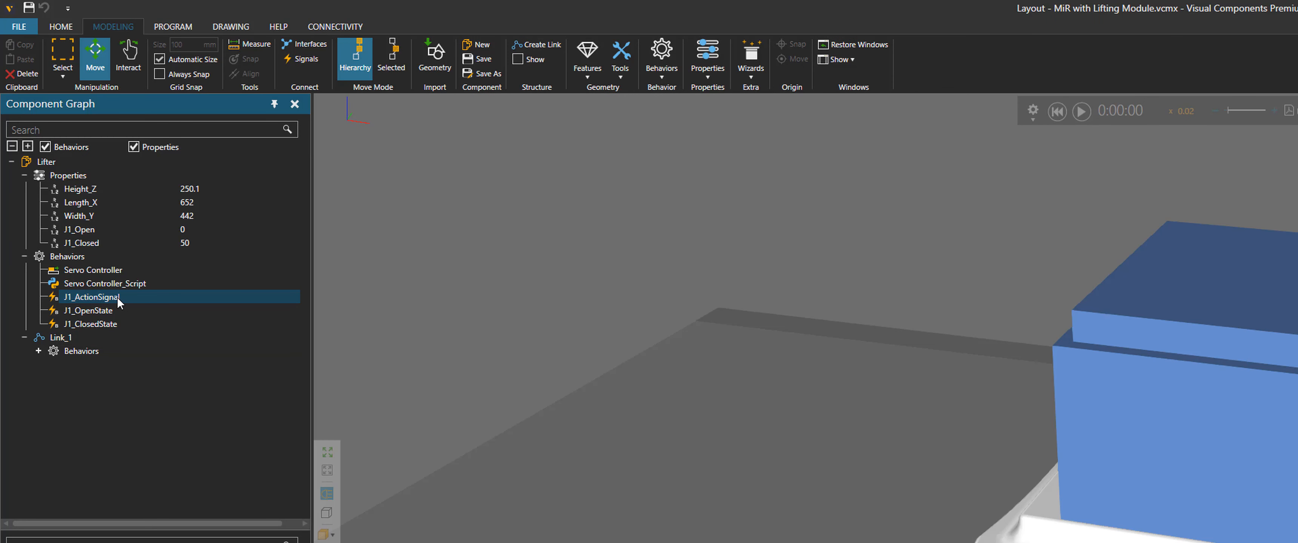
left_click(102, 313)
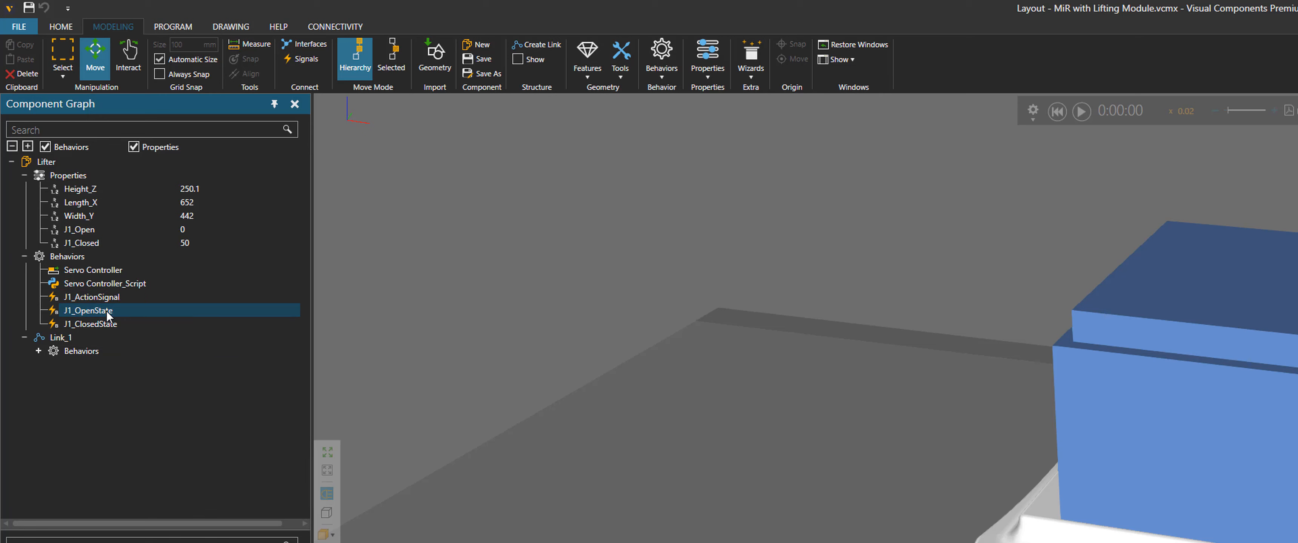
left_click(49, 164)
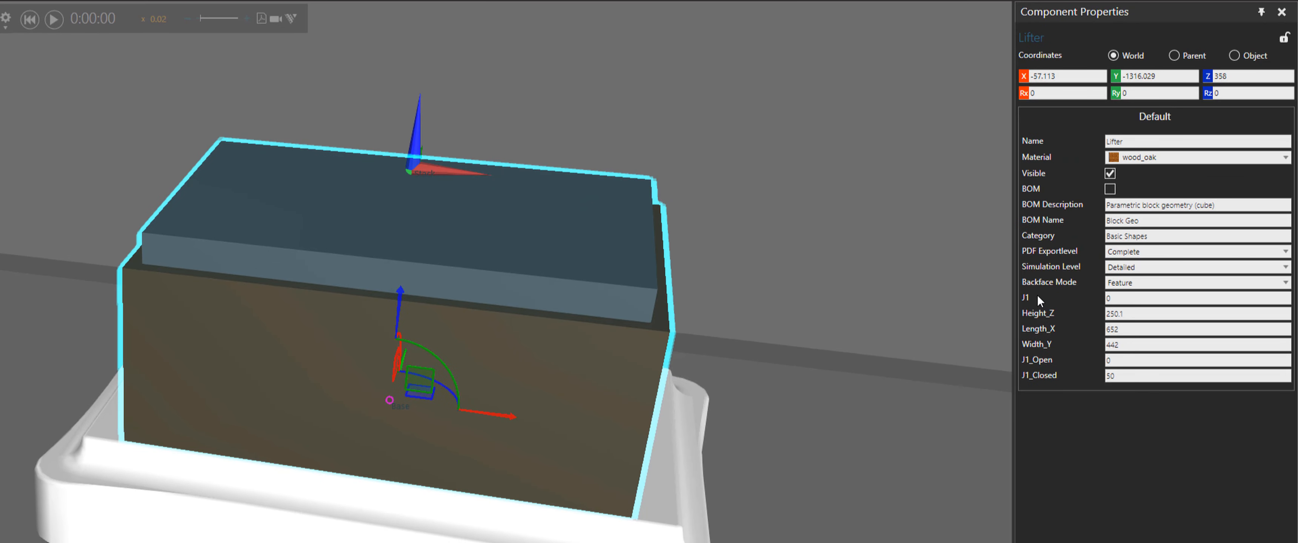
left_click(1114, 302)
right_click_drag(839, 291, 594, 290)
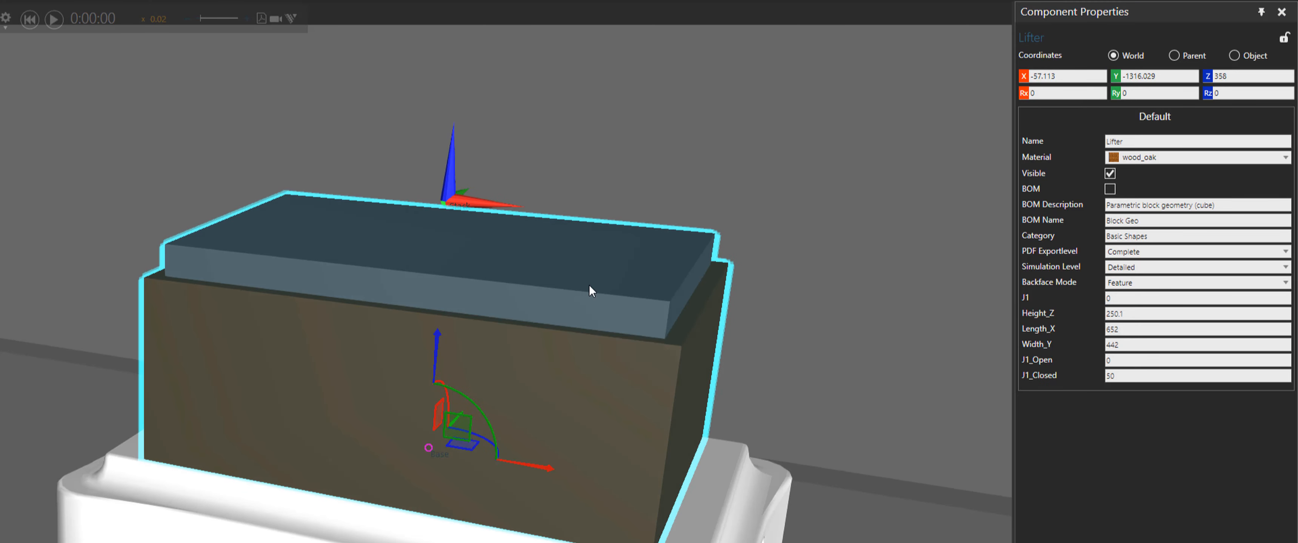
Select the top plate feature and examine its Height expression
left_click(586, 281)
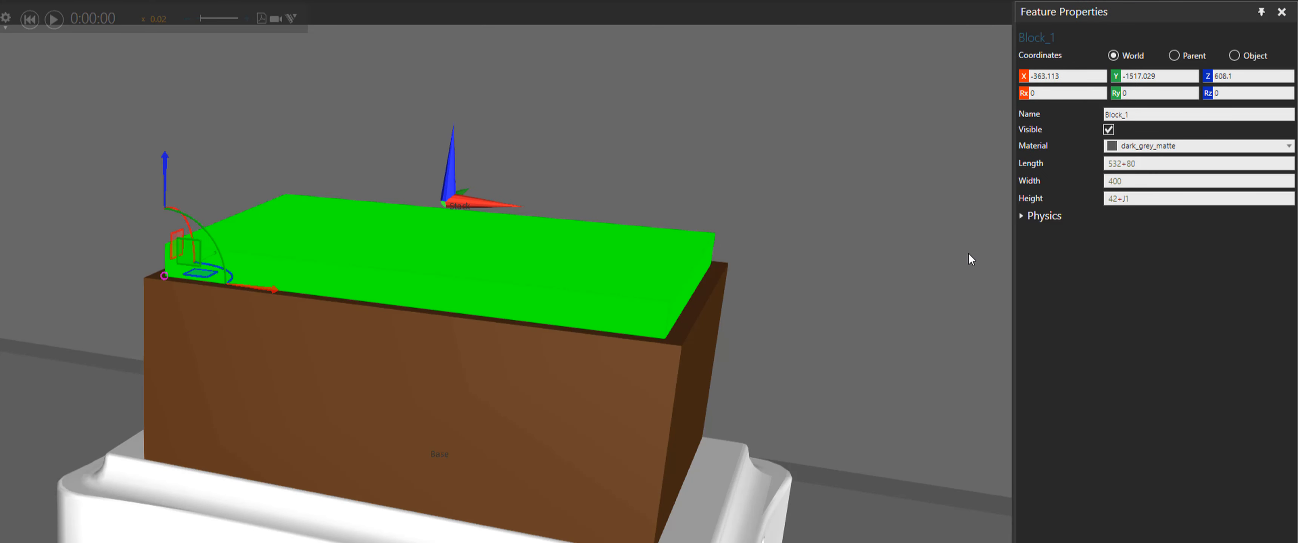
double_click(1140, 199)
left_click(1137, 199)
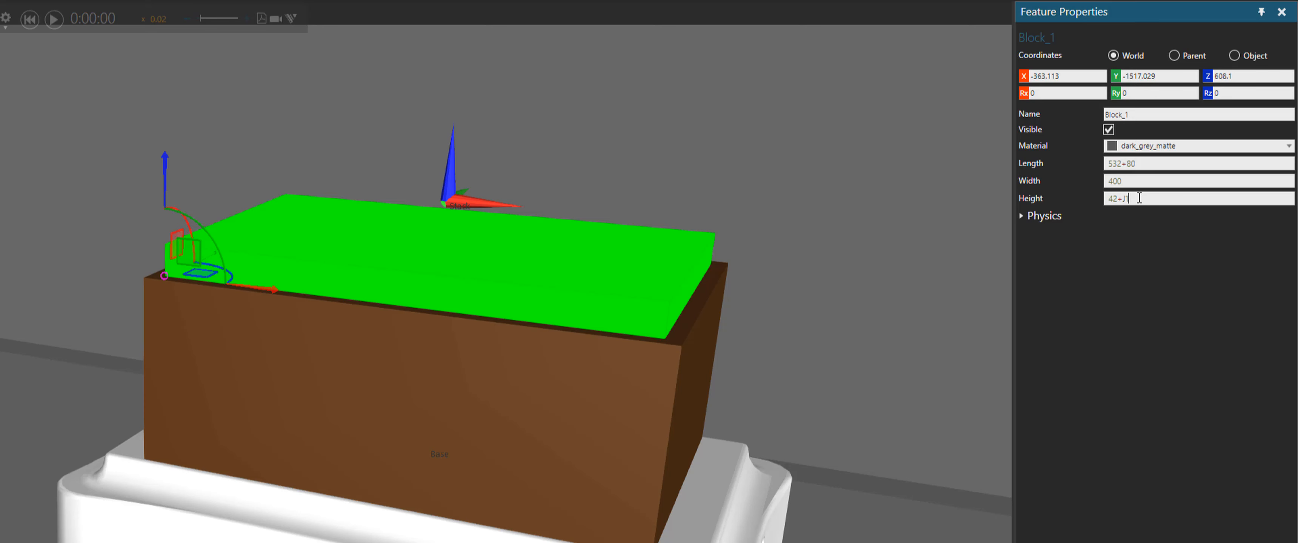
mouse_move(1137, 201)
left_mouse_down()
mouse_move(1097, 201)
mouse_move(1124, 201)
left_mouse_up()
Set the Lifter's J1 value to 50 and reset the simulation
left_click(54, 178)
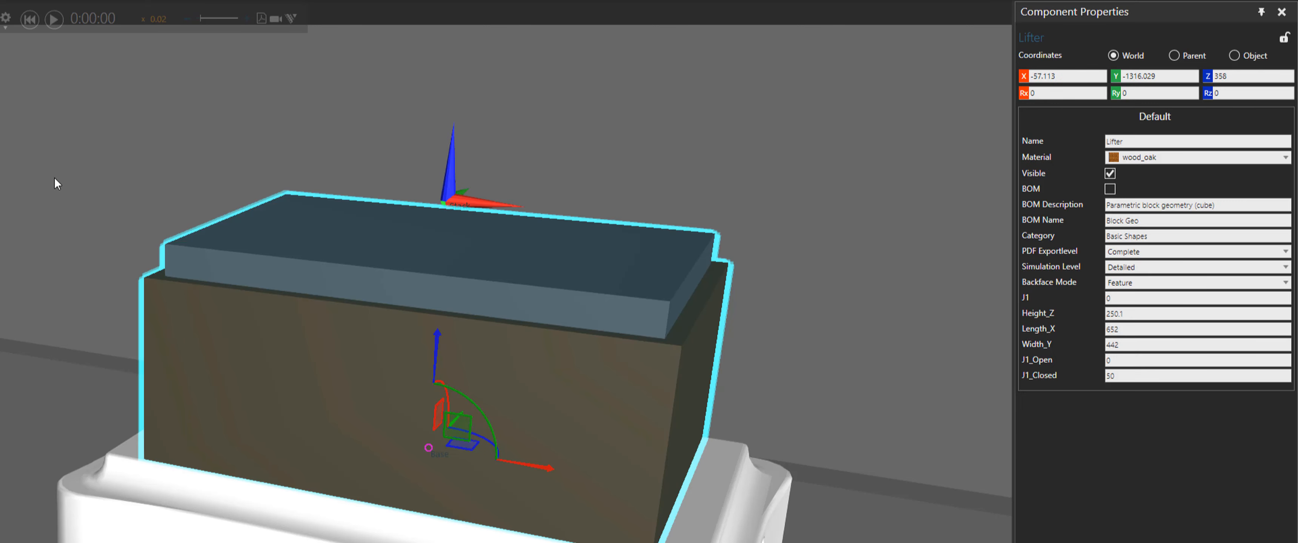
left_click(1123, 296)
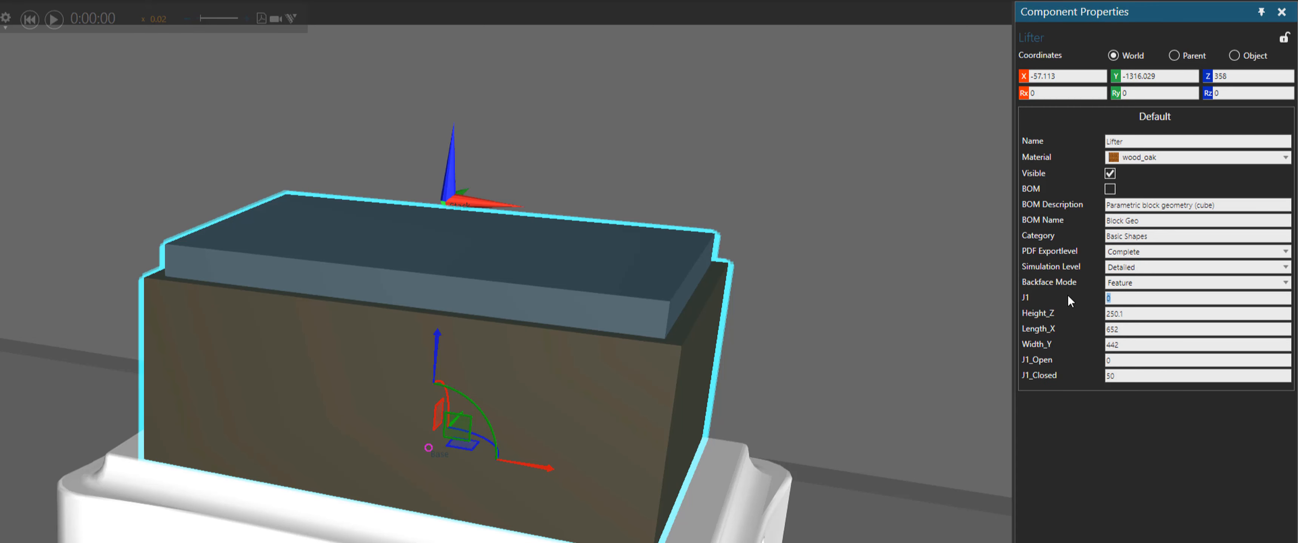
type("50")
key("Return")
left_click(29, 20)
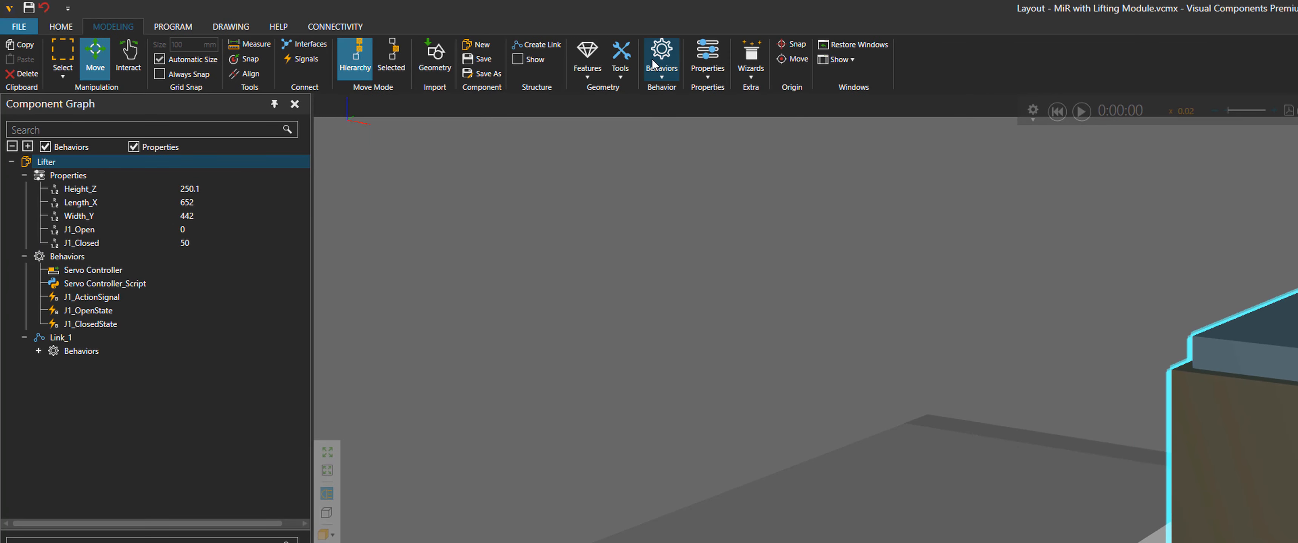
Add a Python Script behavior to the Lifter and delete its template functions
left_click(655, 58)
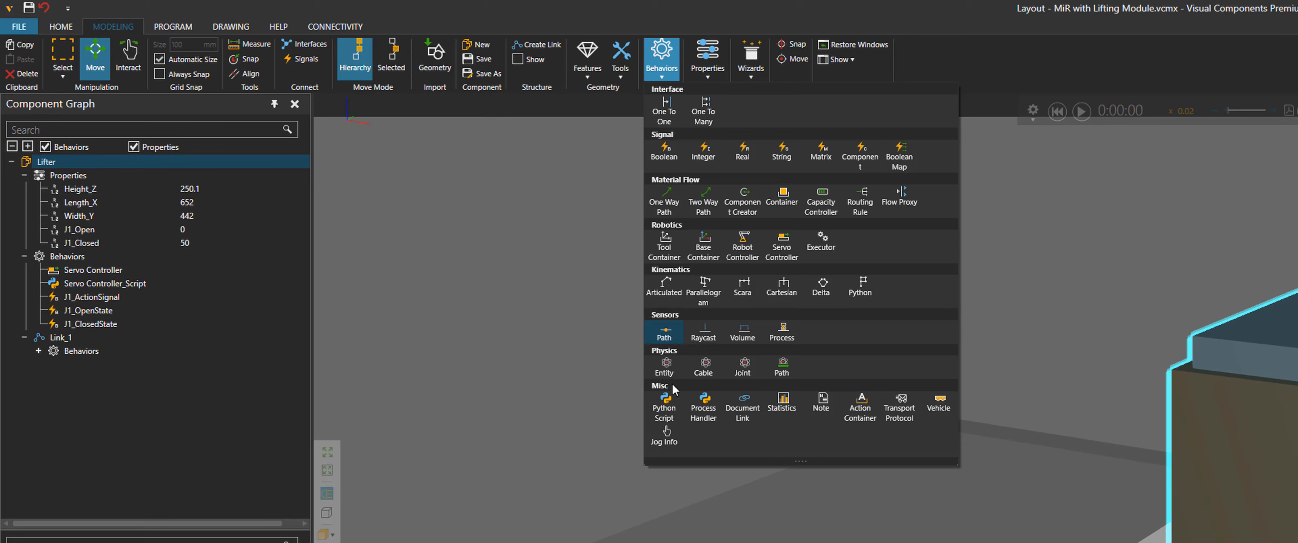
left_click(665, 408)
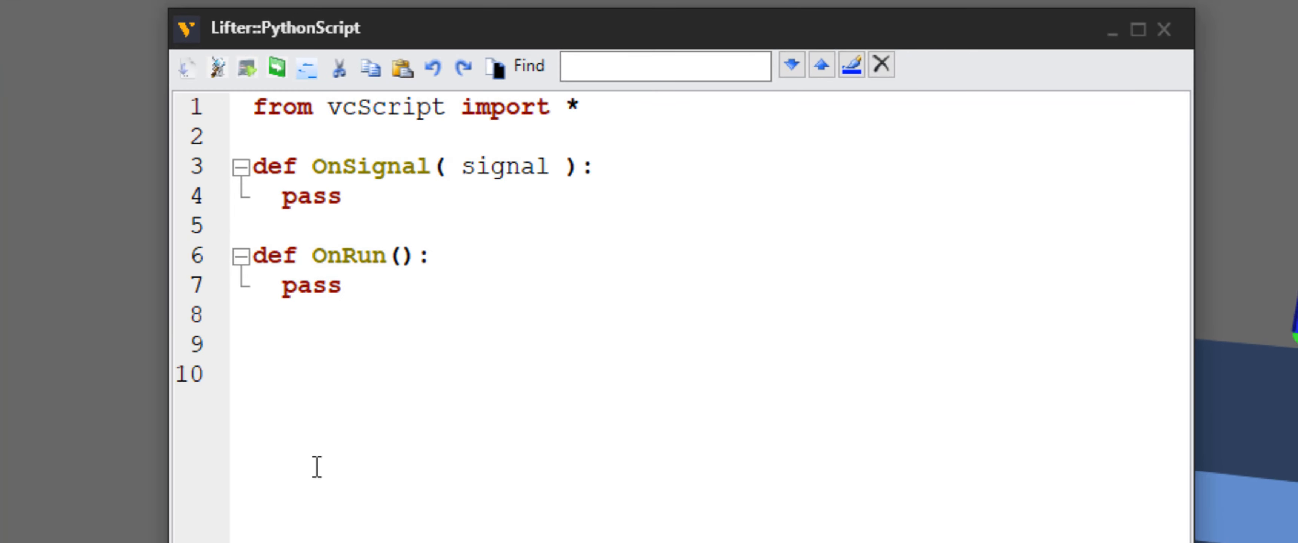
key("shift+Up")
key("shift+Up")
key("shift+Up")
key("shift+Up")
key("shift+Up")
key("shift+Up")
key("shift+Up")
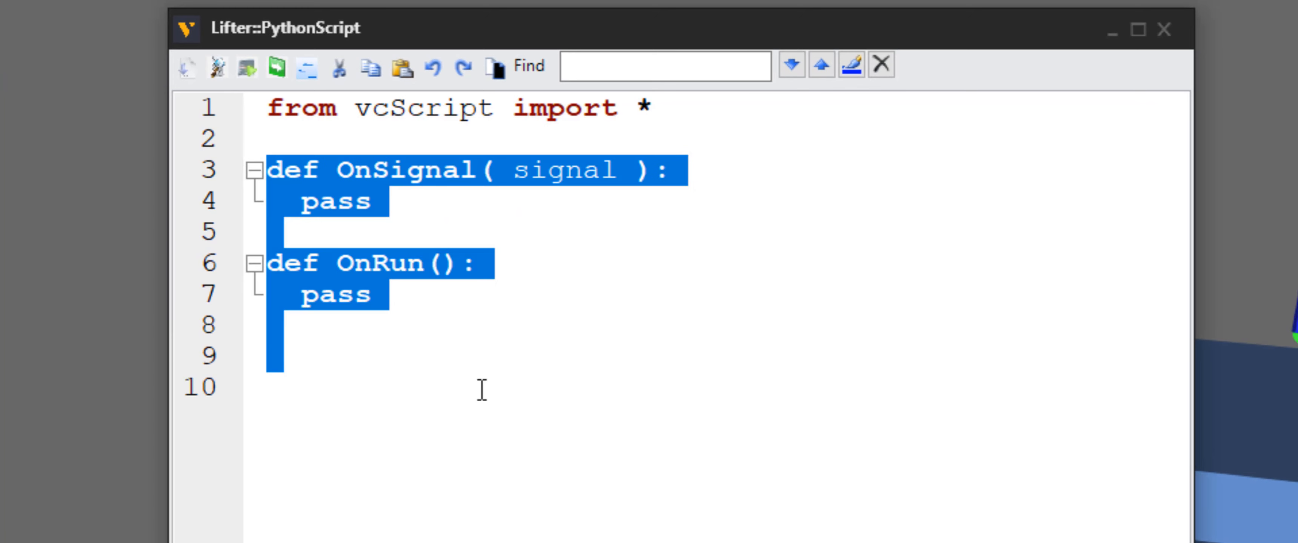
key("Delete")
Write script lines assigning comp = getComponent() and j1 = comp.getProperty("J1")
type("comp")
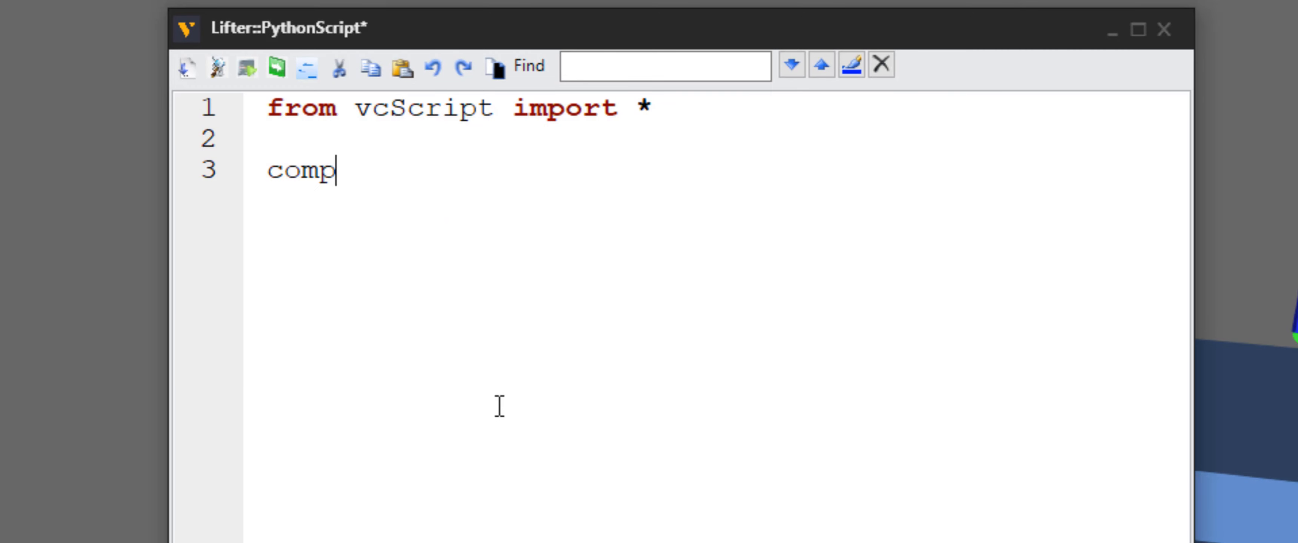
type(" = getComponent()")
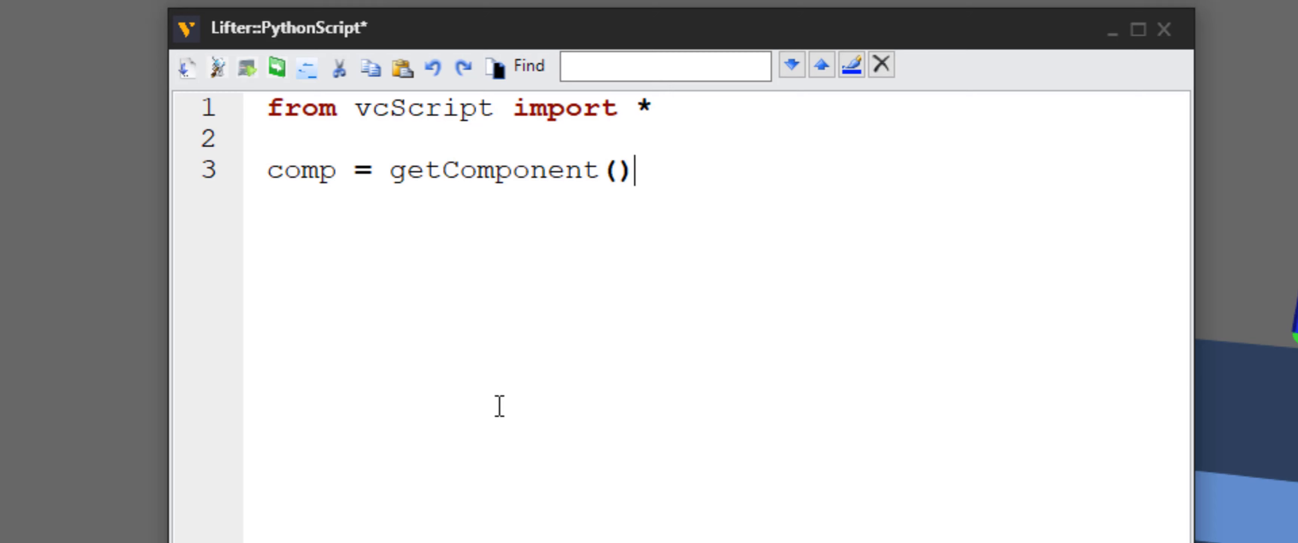
key("Return")
type("j1 = comp.ge")
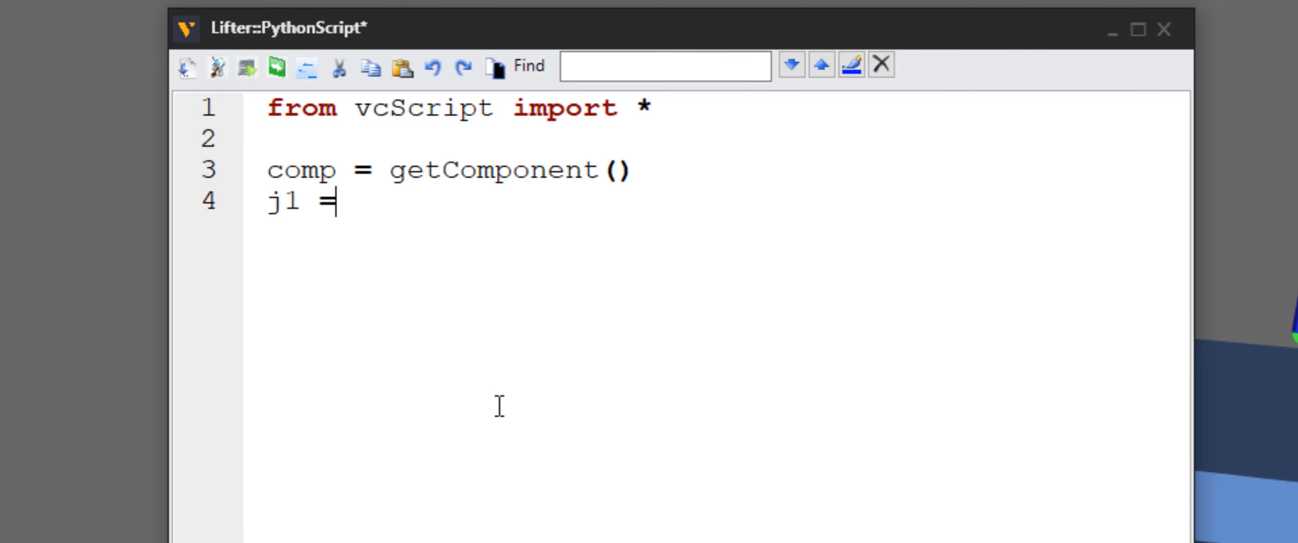
type("tProperty()")
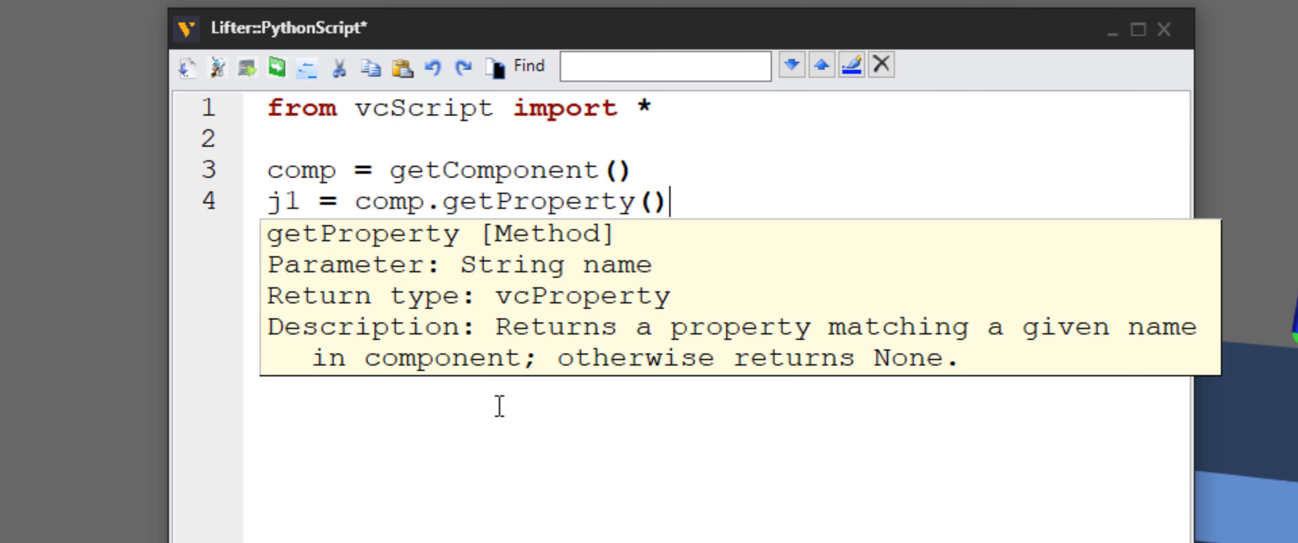
key("Left")
type("\"\"")
key("Left")
type("J1")
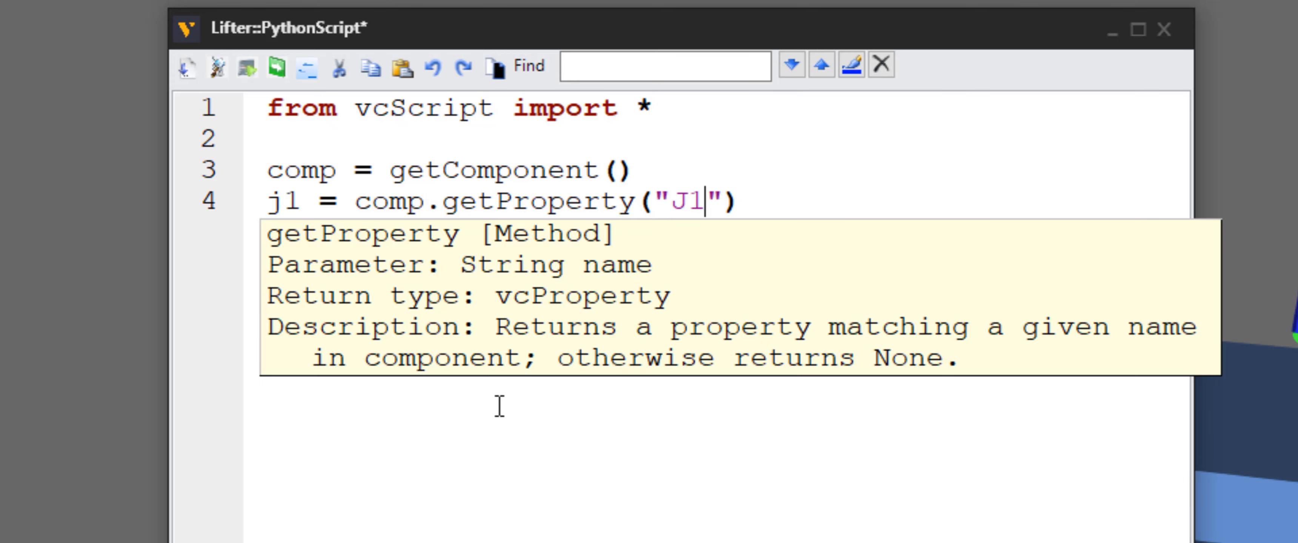
key("Right")
key("Right")
key("Return")
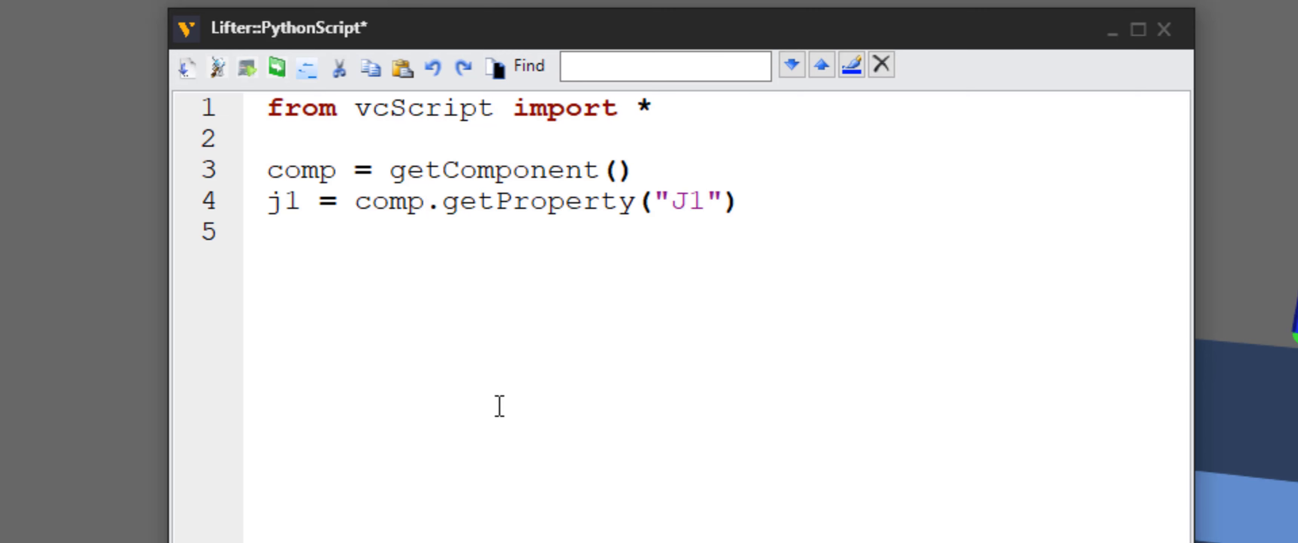
Add the line j1.OnChangedRebuild = True to the script
type("j1")
type(".")
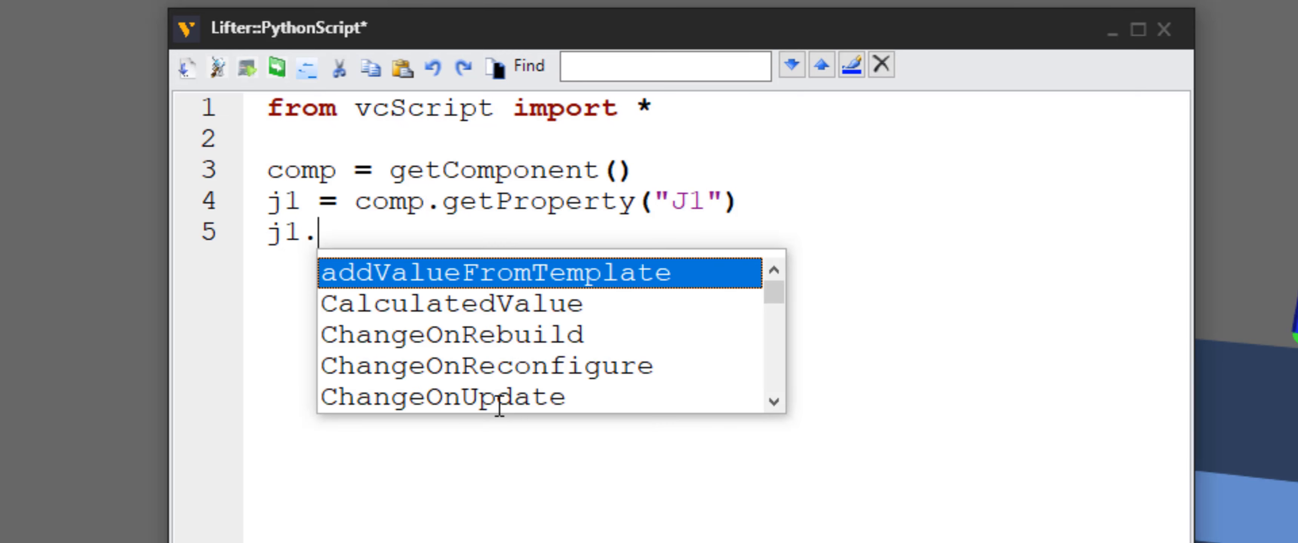
type("OnChan")
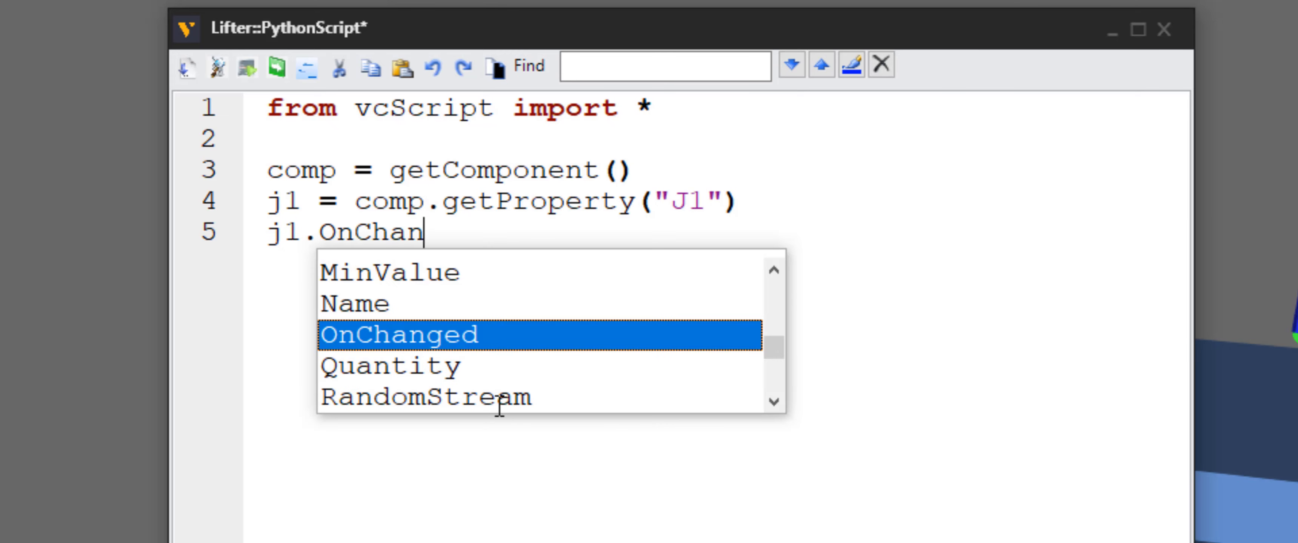
type("gedRebuild")
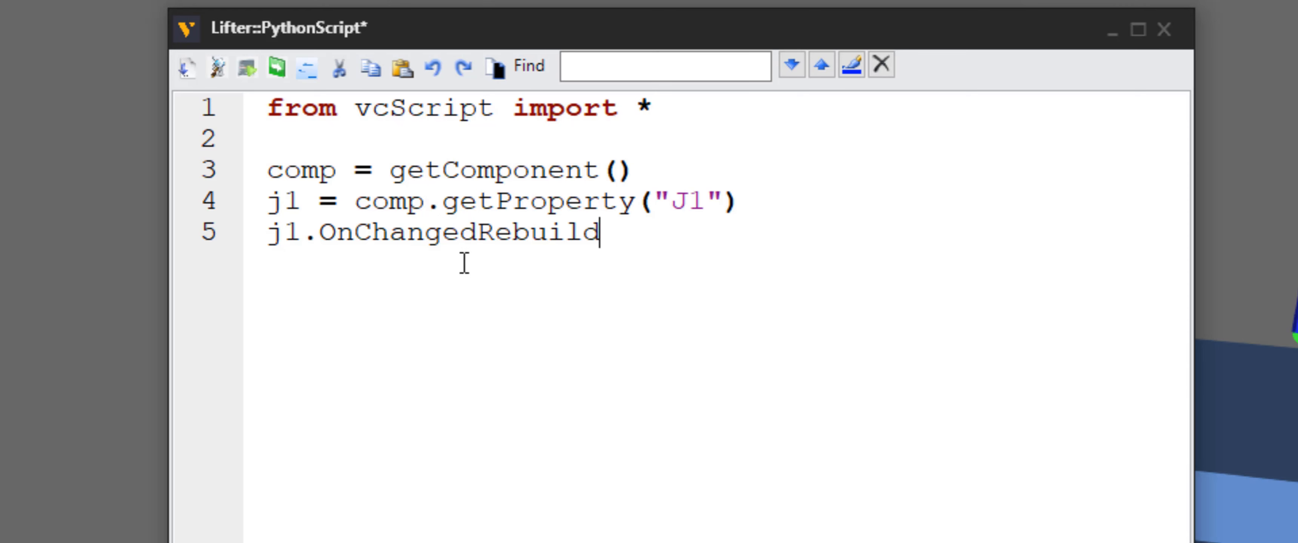
type(" = True")
key("Return")
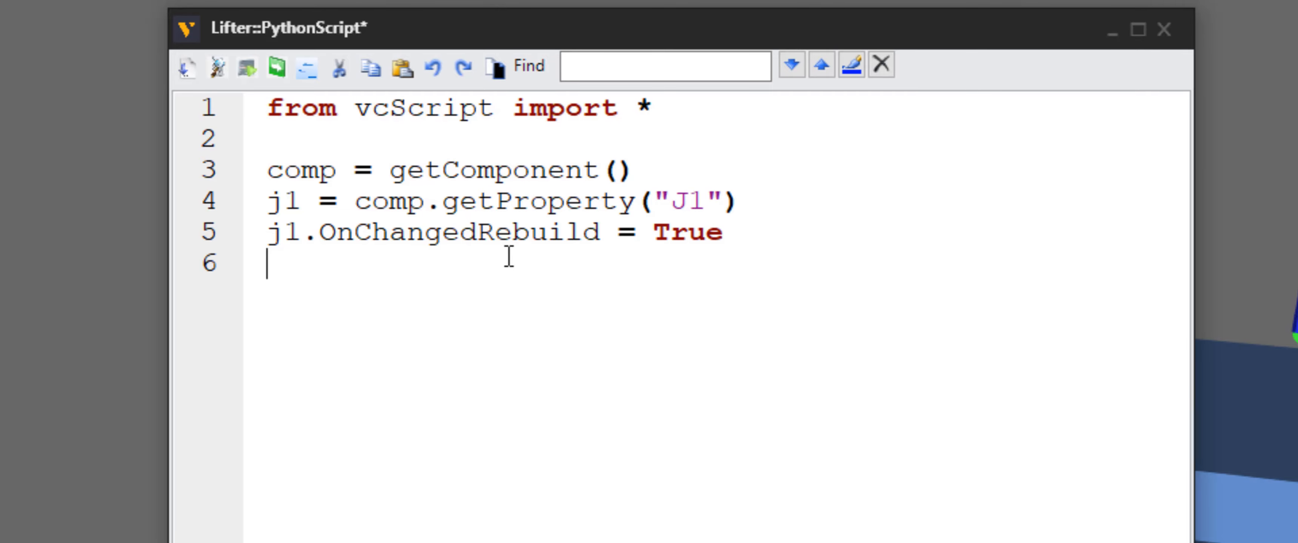
Compile the script and open the Output panel
left_click(189, 70)
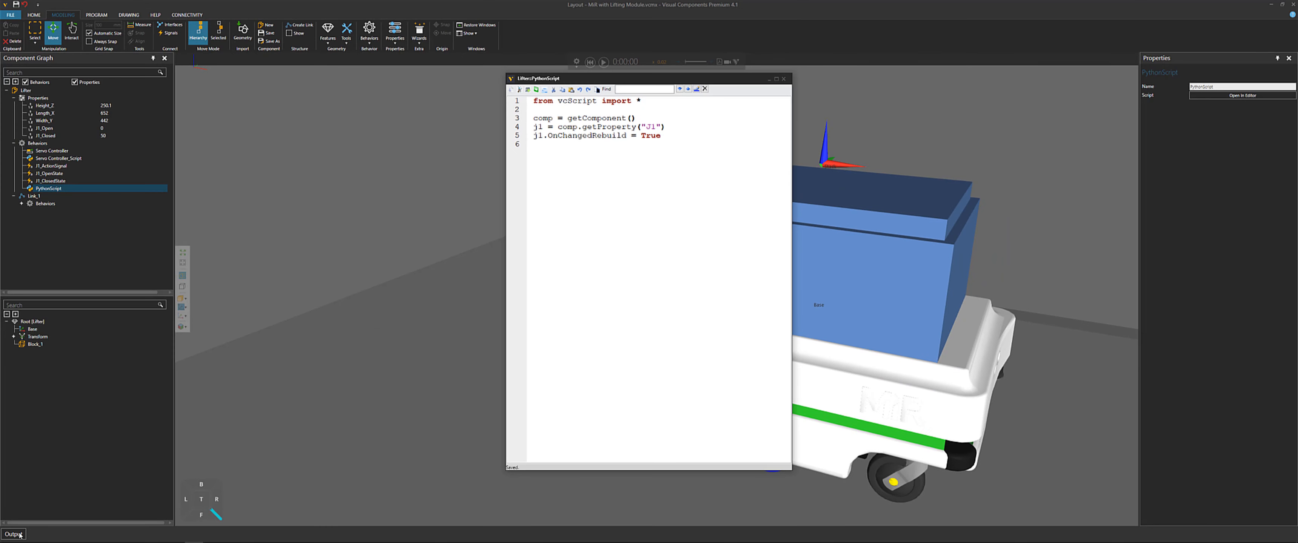
left_click(20, 535)
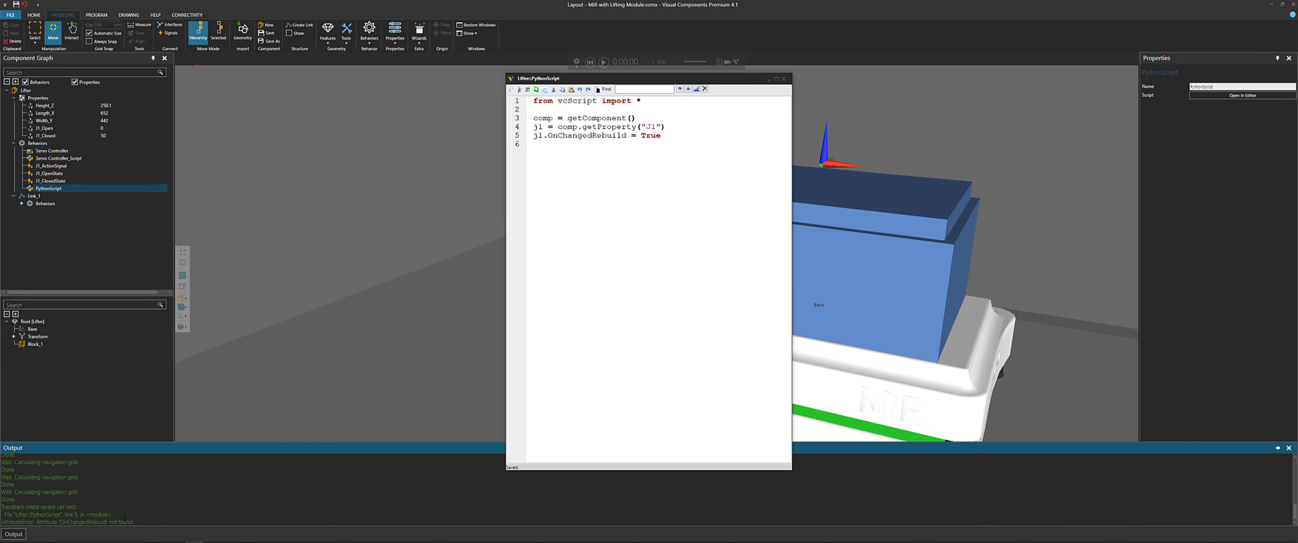
left_click(628, 195)
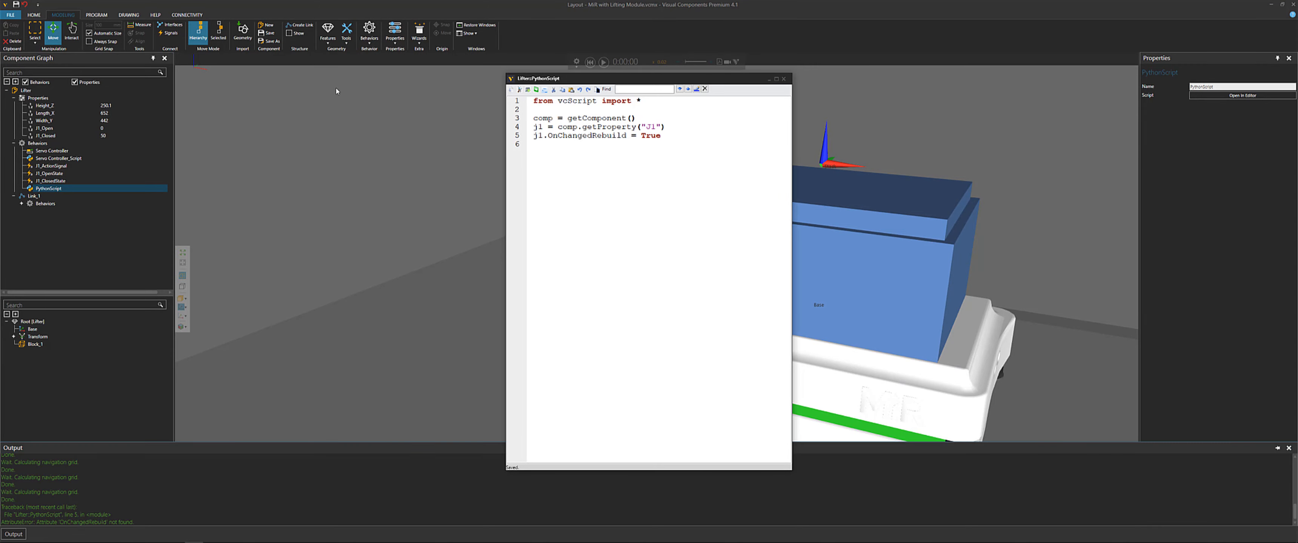
Open the Python API help, go to vcProperty, and copy the ChangeOnRebuild property name
left_click(156, 15)
left_click(34, 25)
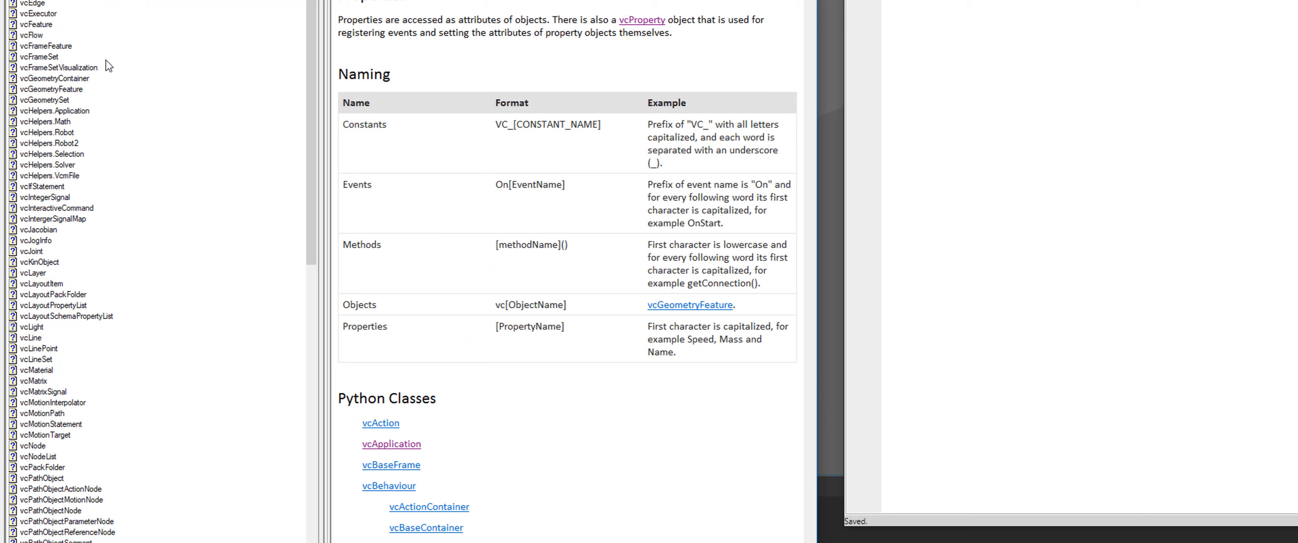
scroll(95, 207, "down", 15)
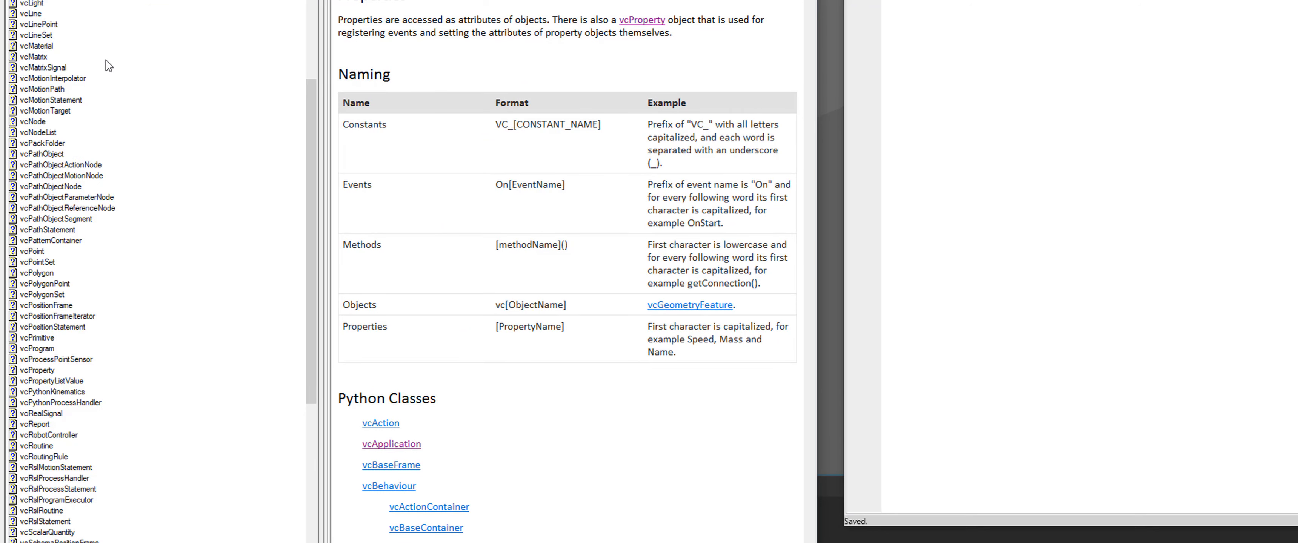
left_click(49, 371)
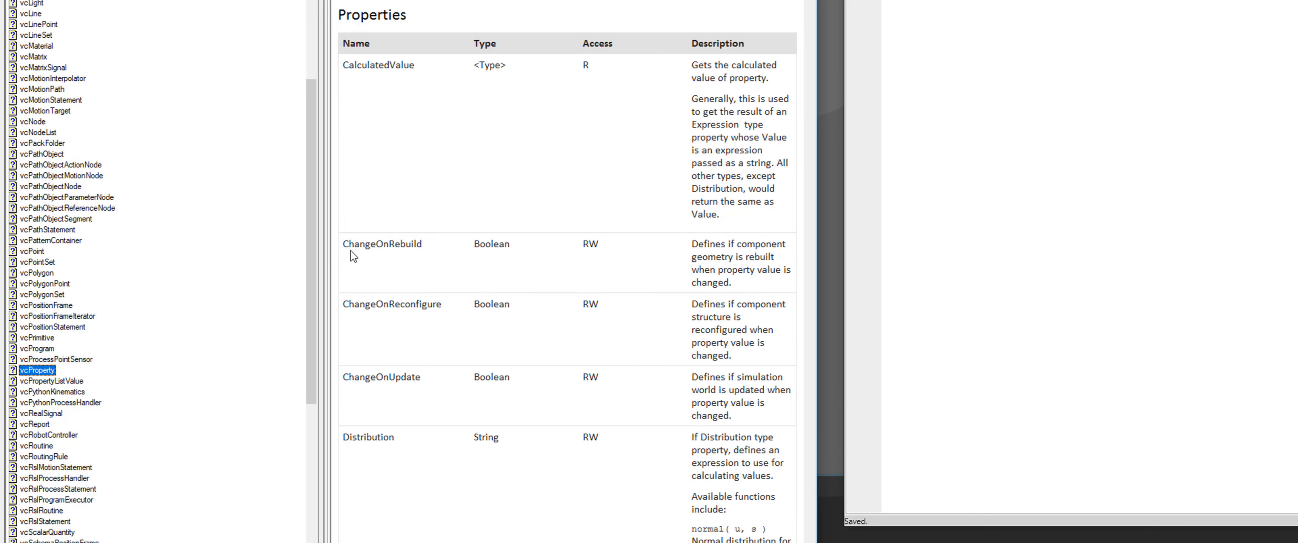
left_click_drag(426, 247, 349, 247)
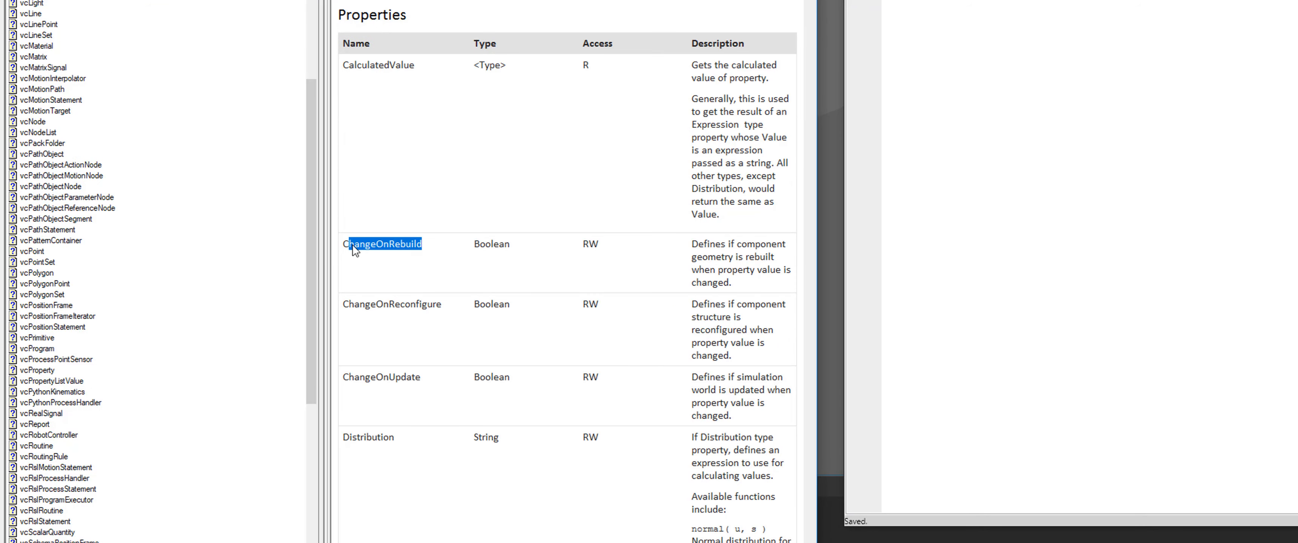
left_click(371, 250)
double_click(402, 247)
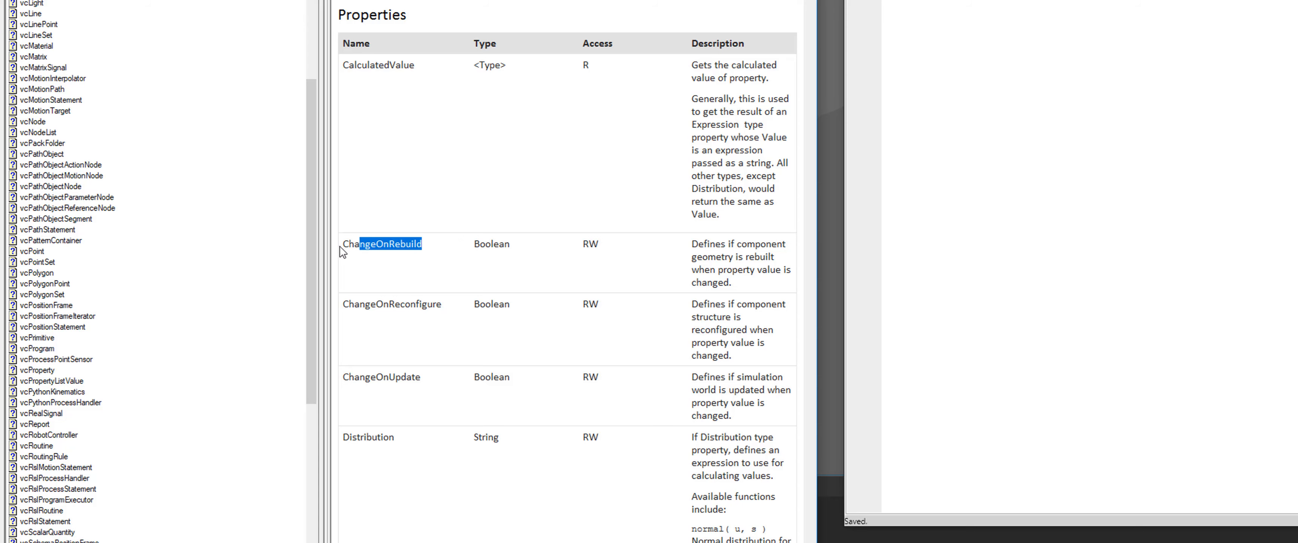
right_click(369, 252)
left_click(402, 274)
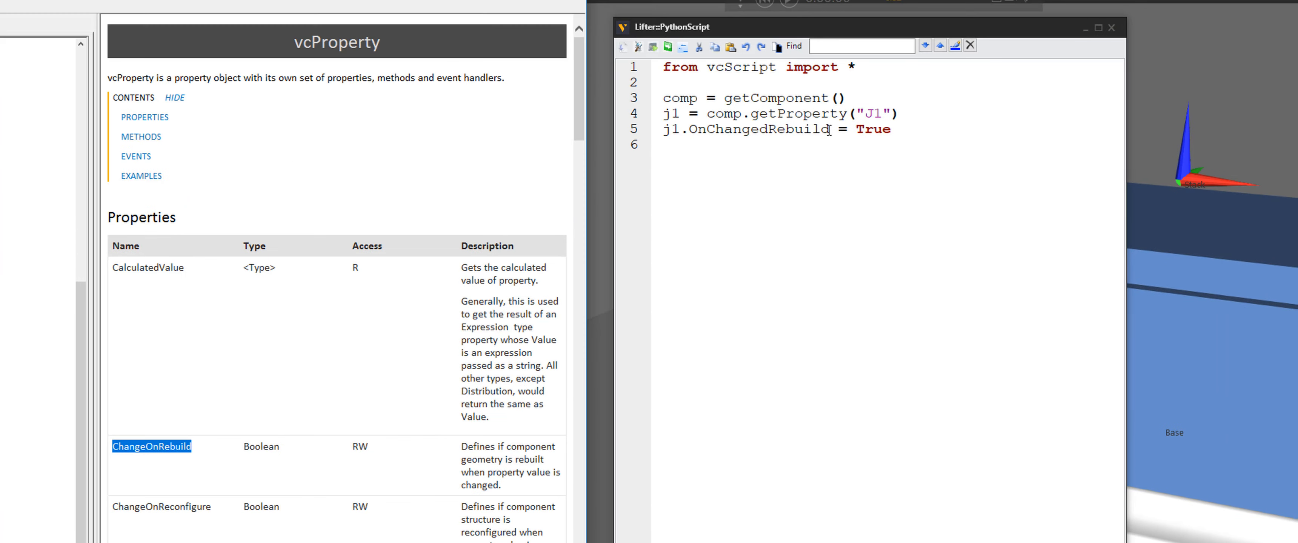
Replace OnChangedRebuild with ChangeOnRebuild in the script and compile it again
left_click_drag(829, 129, 693, 130)
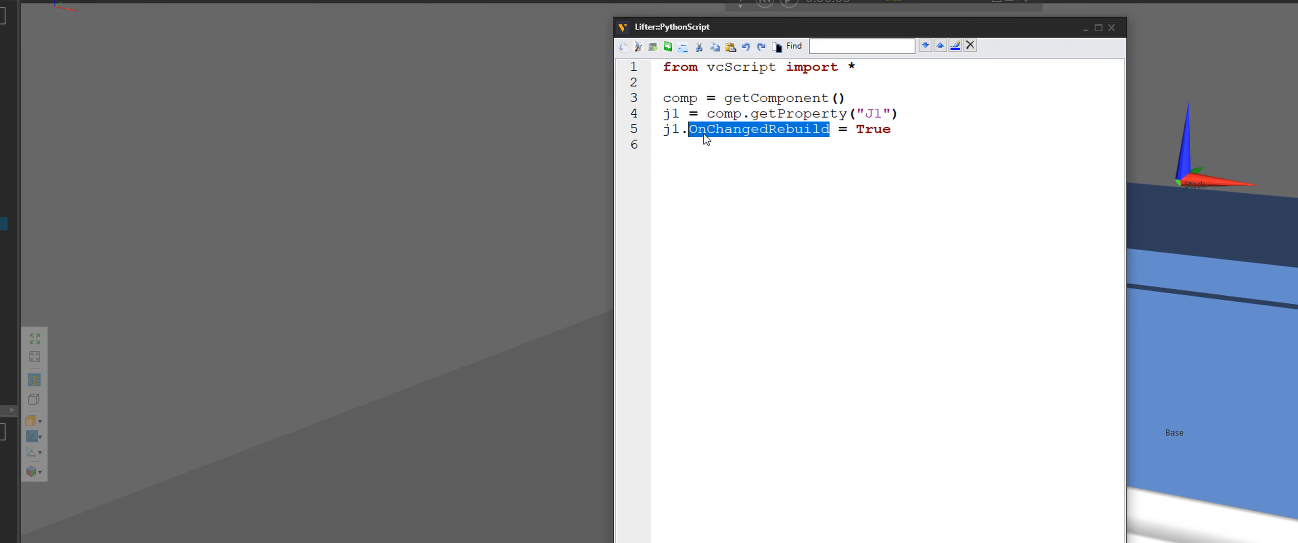
right_click(705, 139)
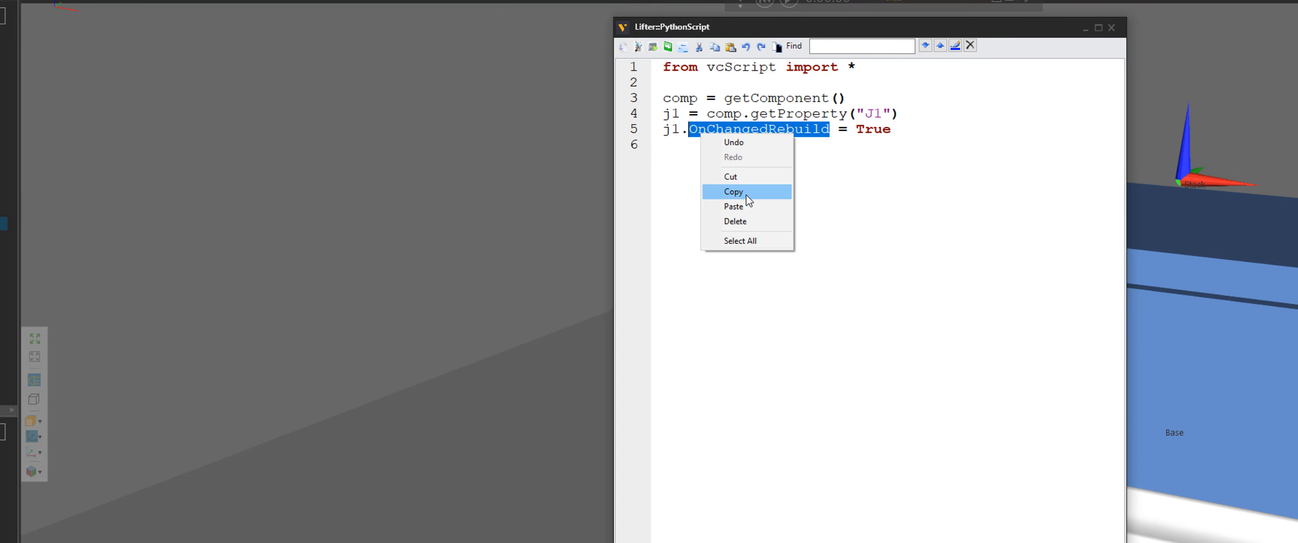
left_click(749, 207)
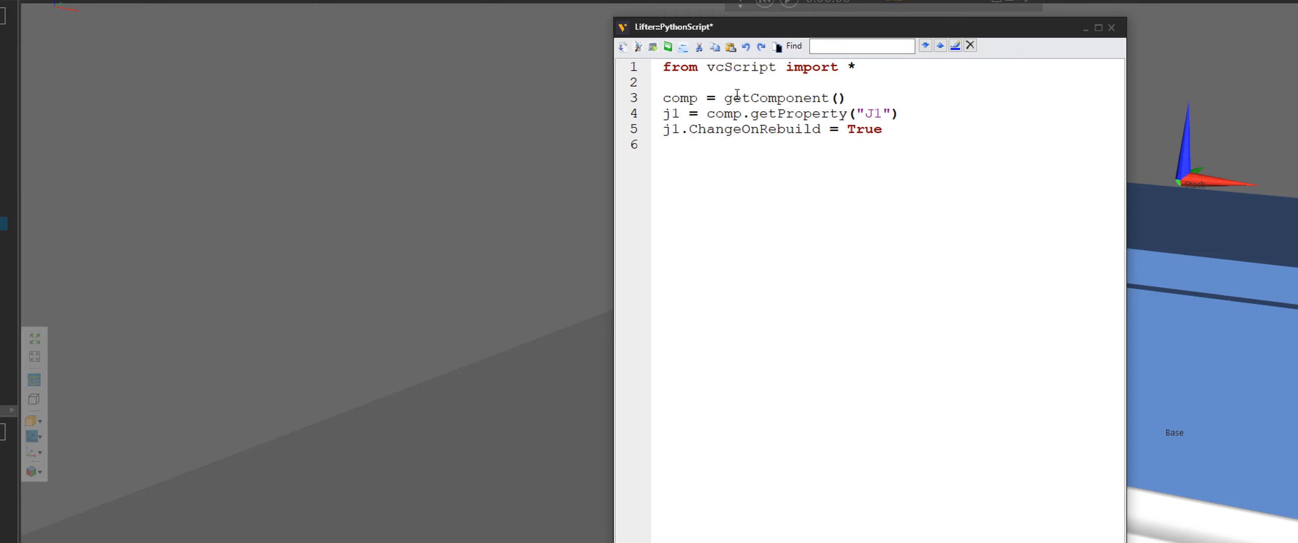
left_click(623, 46)
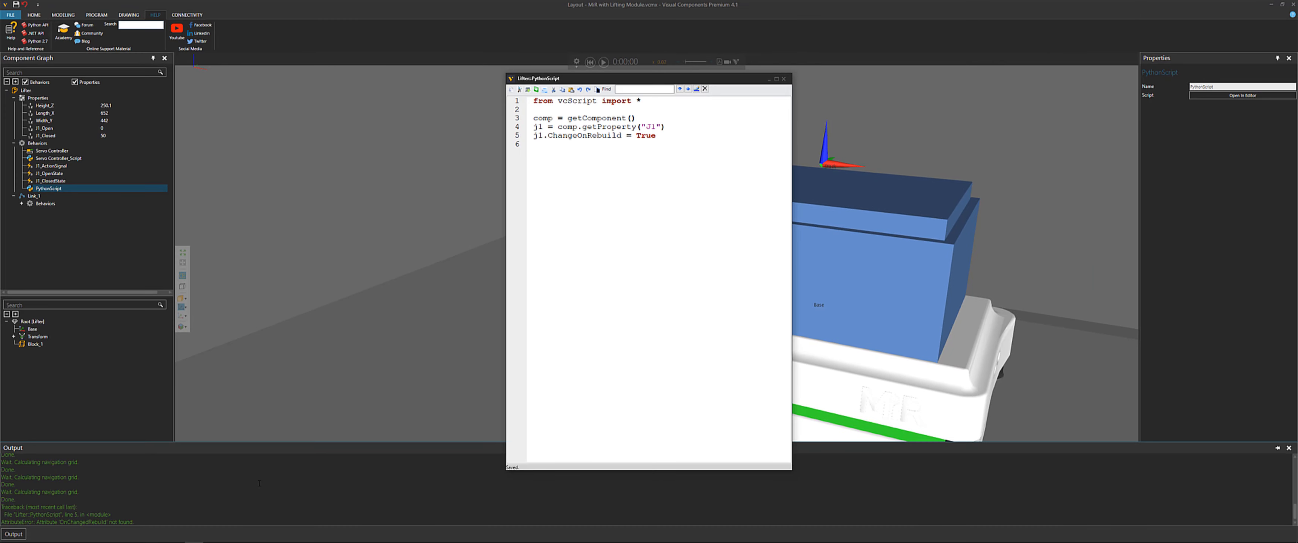
Clear the output messages and close the script editor
right_click(287, 498)
left_click(304, 506)
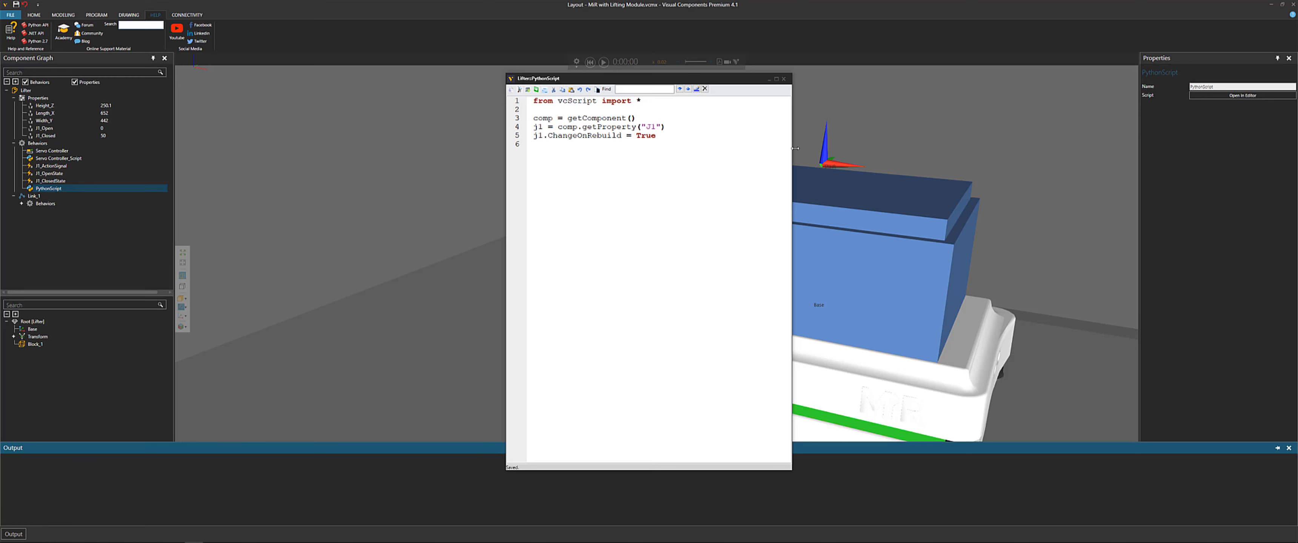
left_click(783, 79)
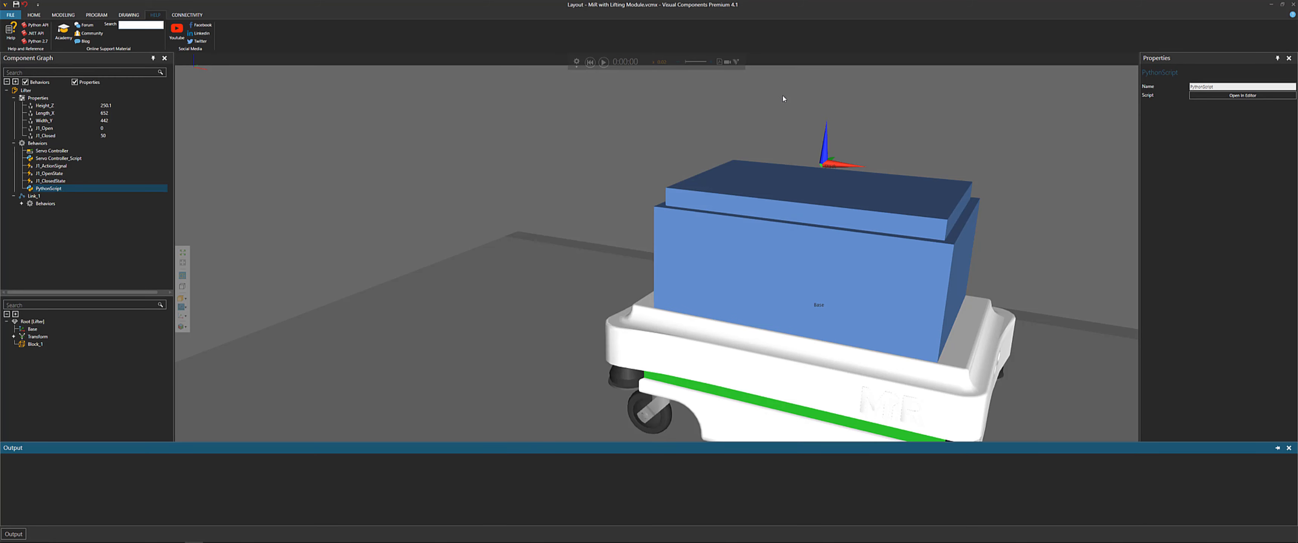
Select Link_1 and re-apply its J1 value to update the lifter geometry
right_click_drag(782, 123, 724, 115)
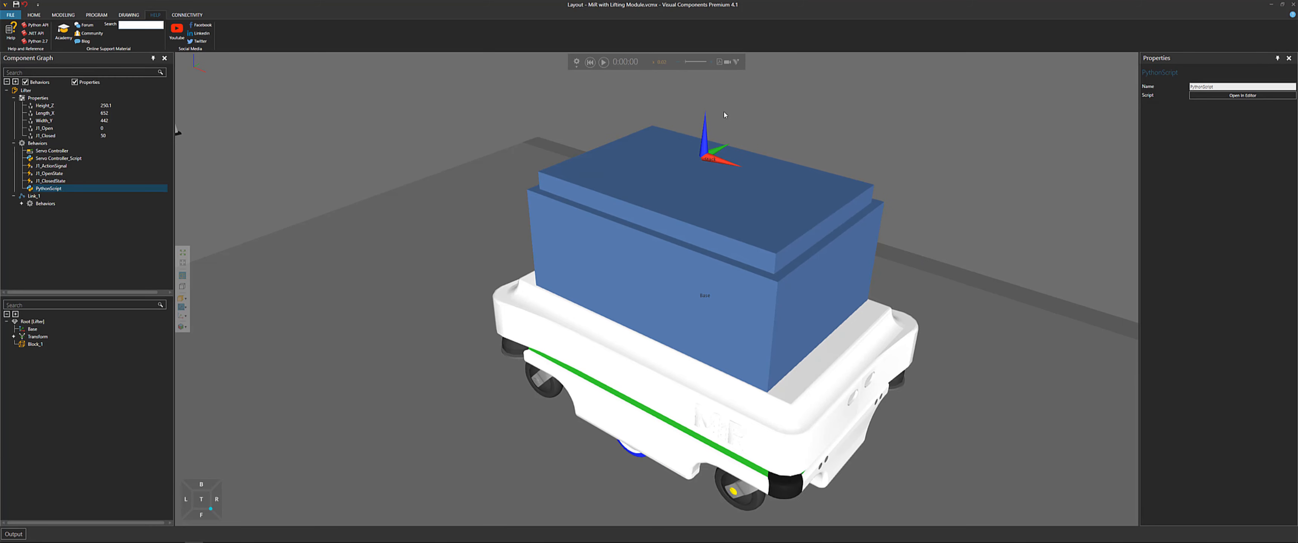
right_click_drag(528, 179, 567, 177)
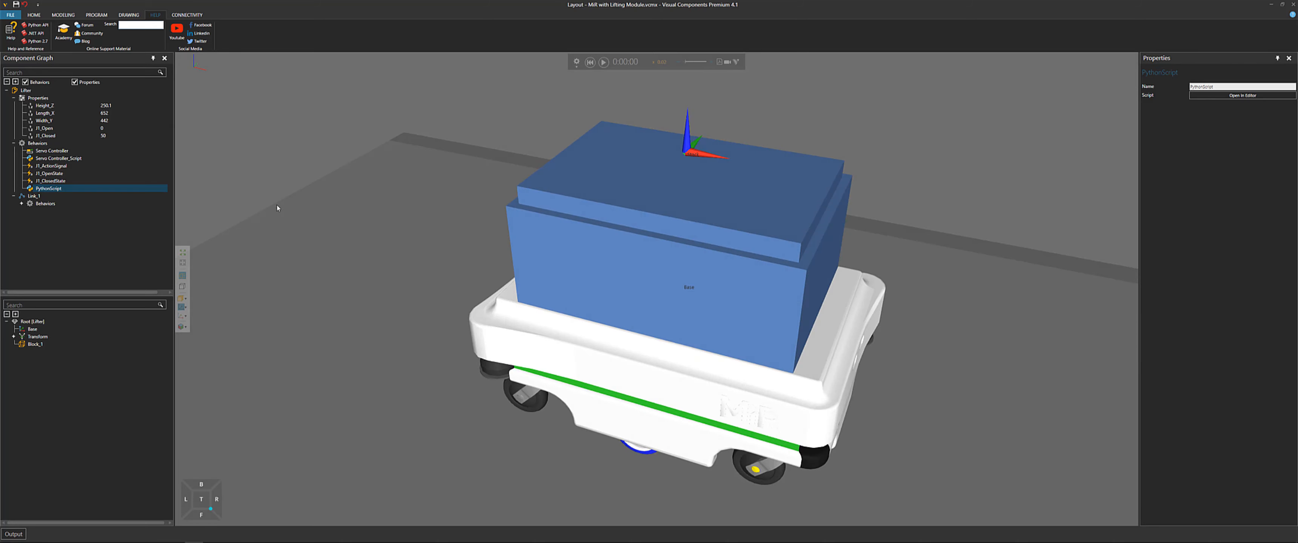
left_click(38, 198)
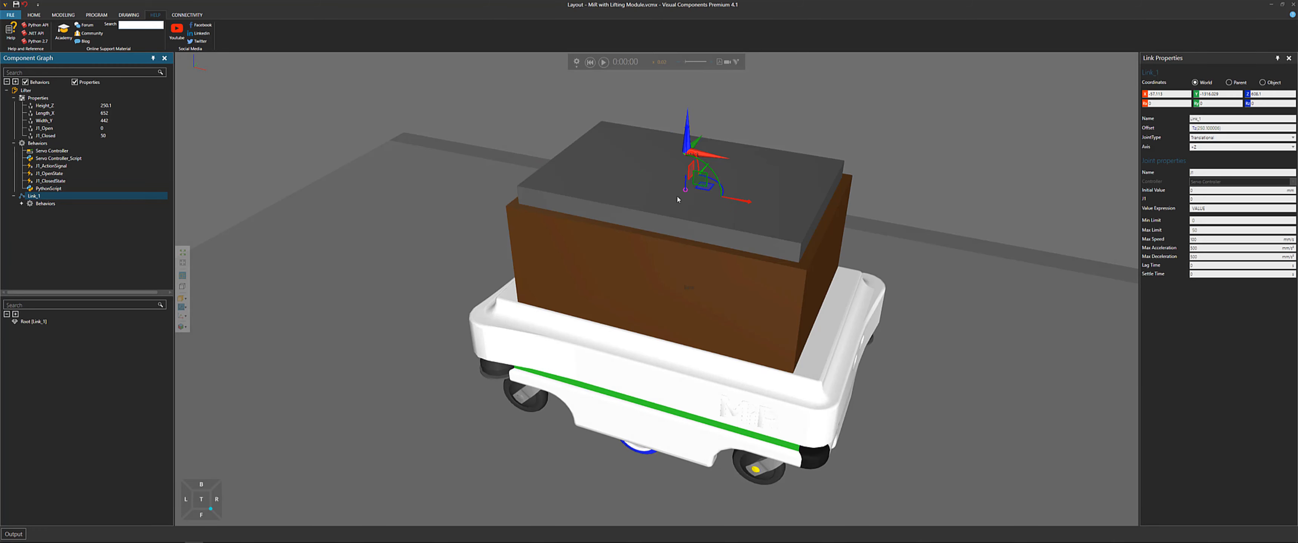
right_click_drag(766, 207, 775, 186)
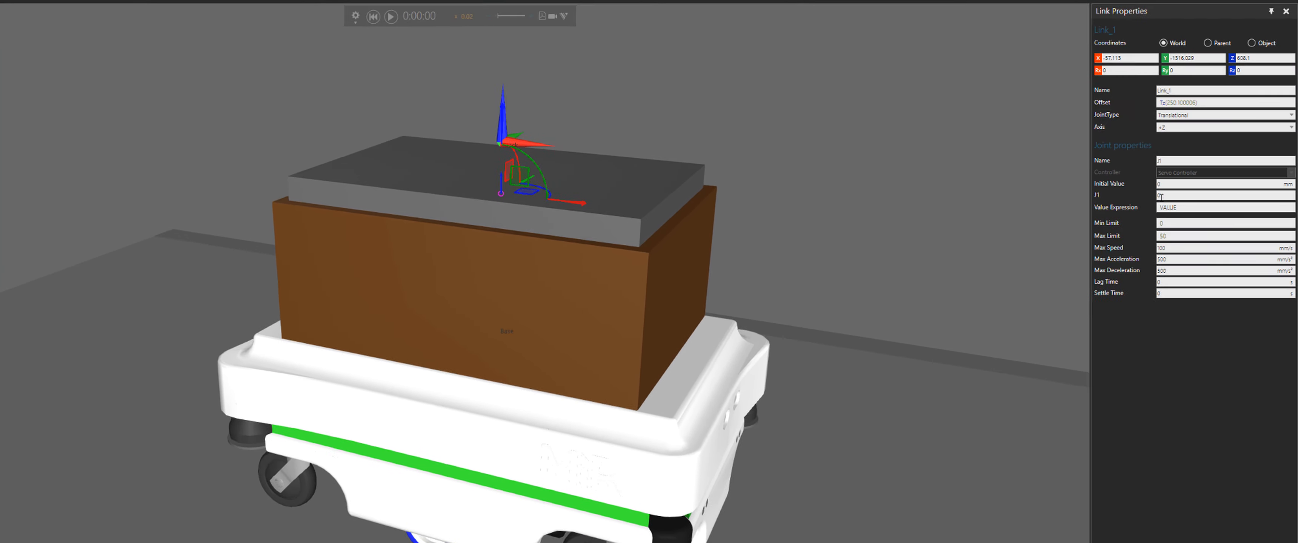
left_click(1161, 195)
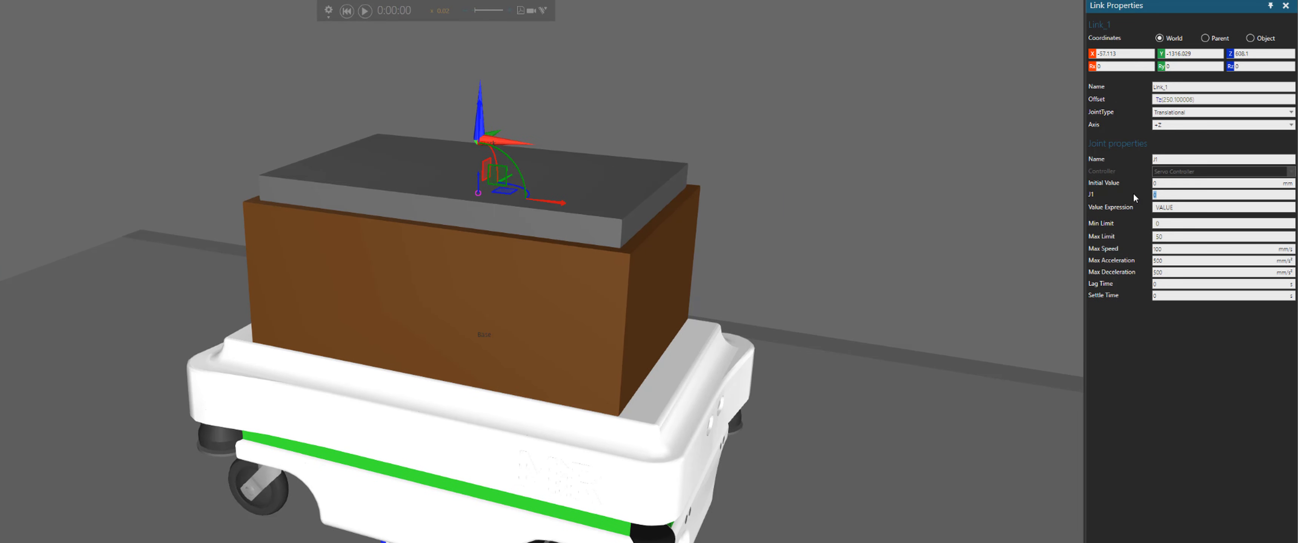
key("Return")
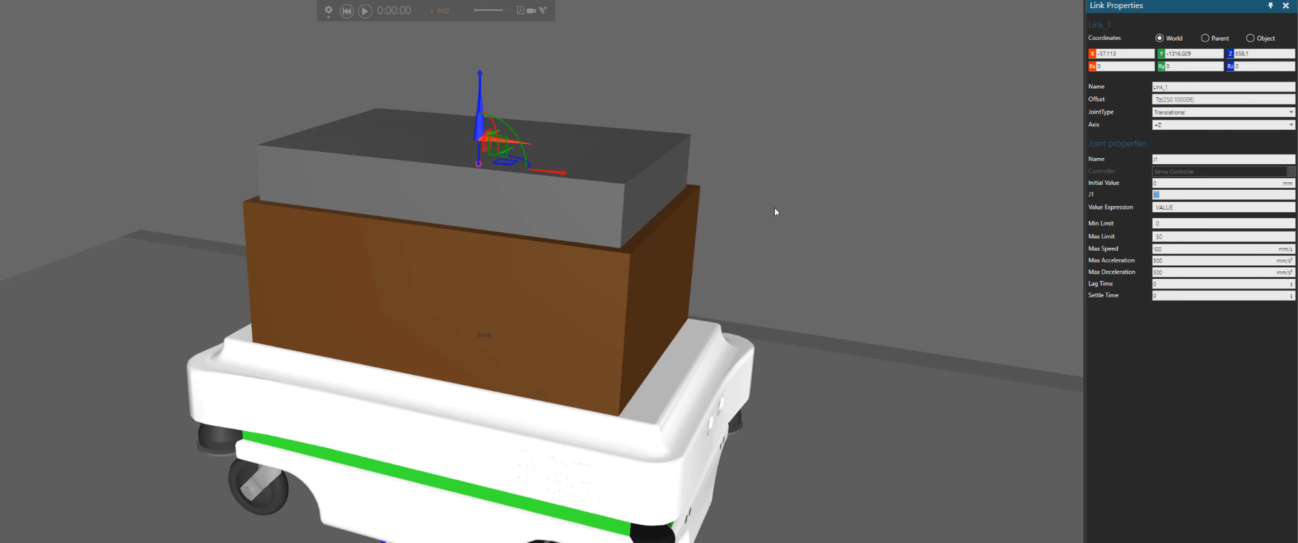
Set Link_1's J1 joint value to 0 to lower the lifter top plate
right_click_drag(775, 207, 770, 203)
scroll(527, 188, "up", 10)
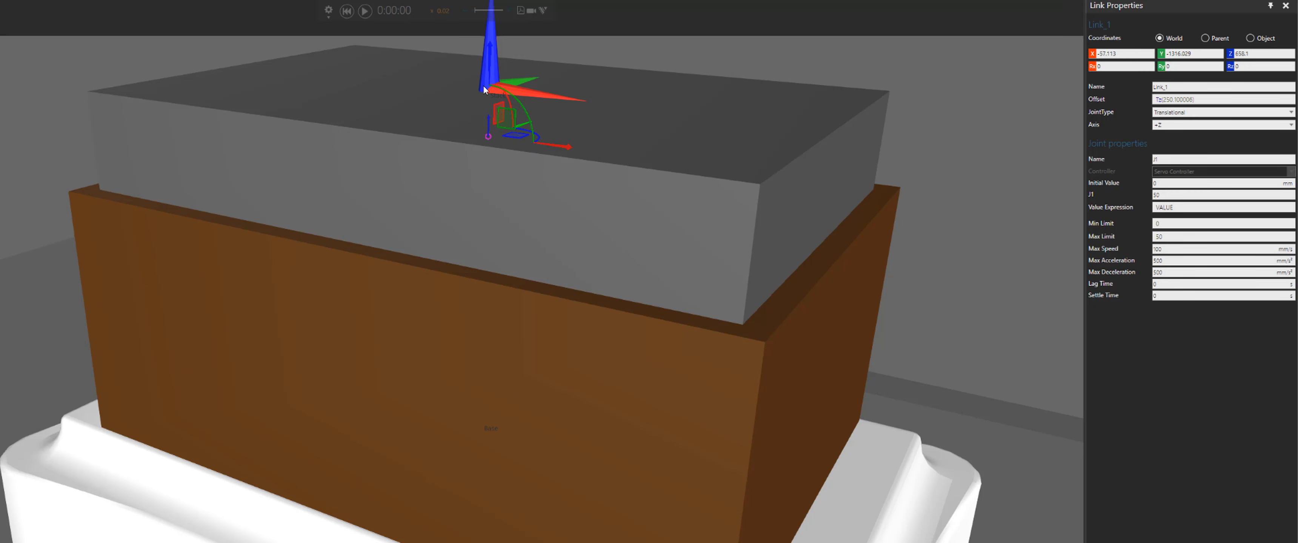
left_click(1134, 200)
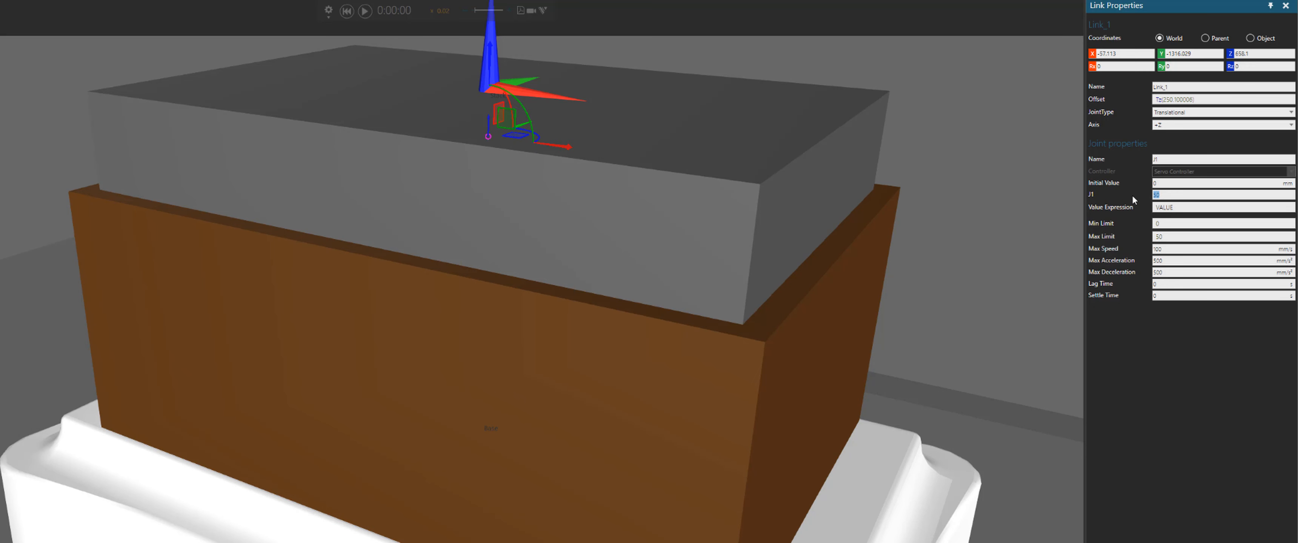
type("0")
key("Return")
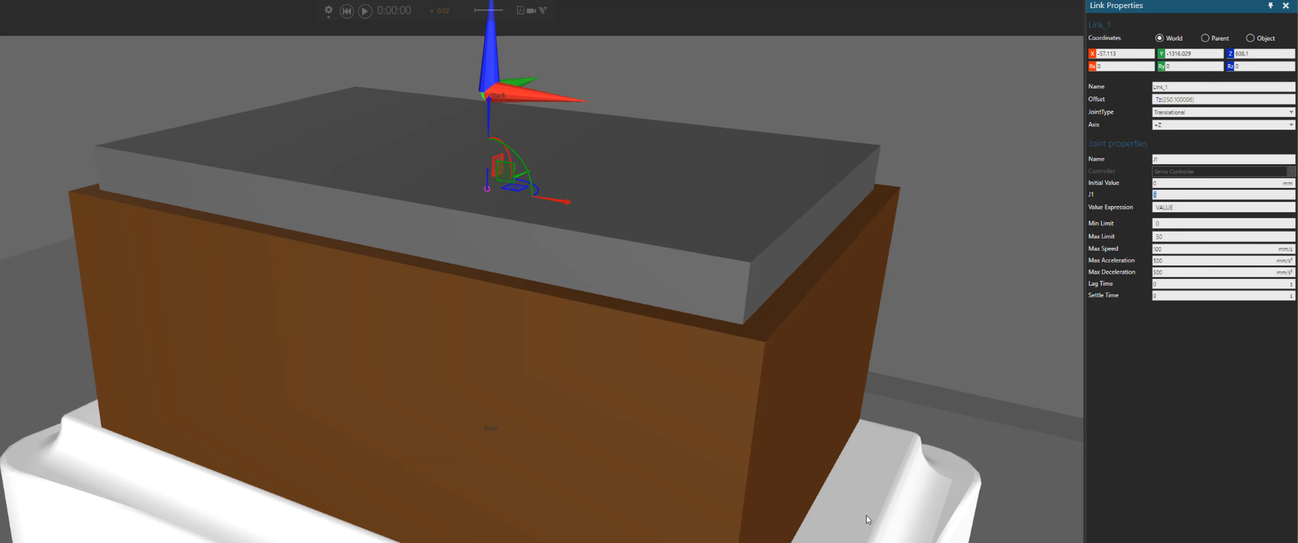
Pause the running simulation and restore the first saved camera view from the View Editor
scroll(593, 211, "down", 3)
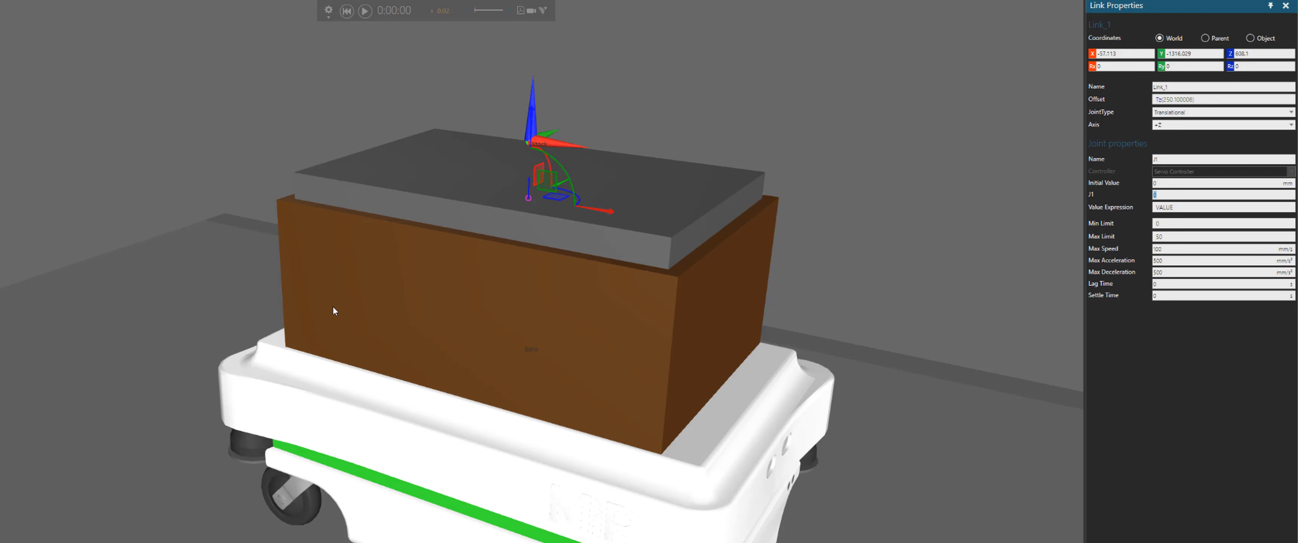
scroll(332, 307, "down", 3)
middle_click_drag(131, 257, 307, 181)
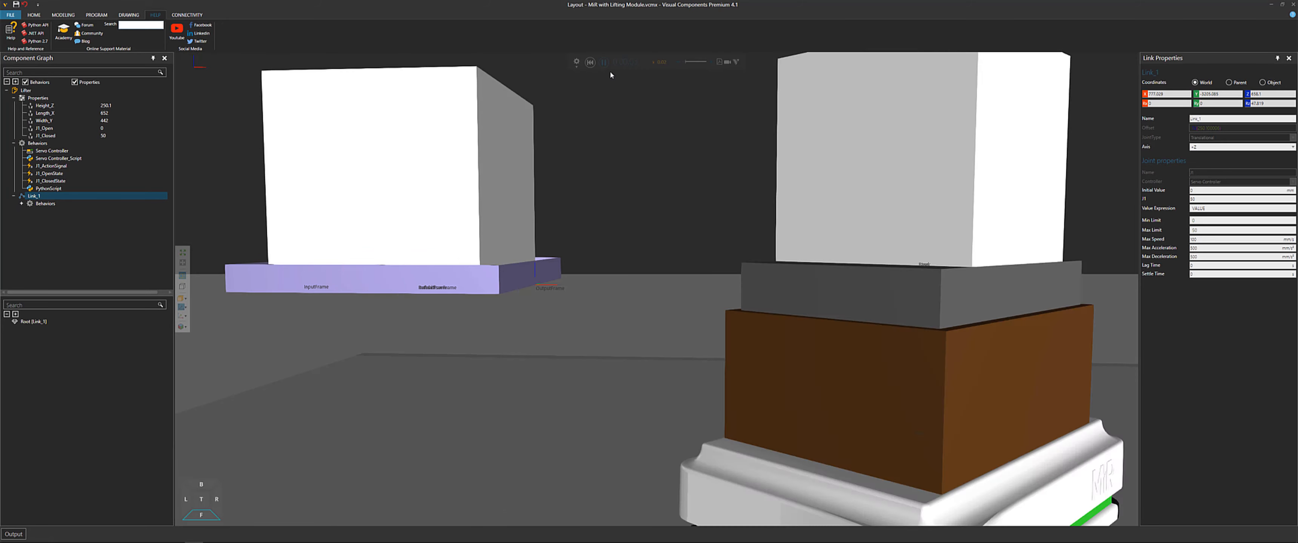
left_click(604, 62)
middle_click_drag(942, 282, 449, 286)
scroll(841, 268, "down", 10)
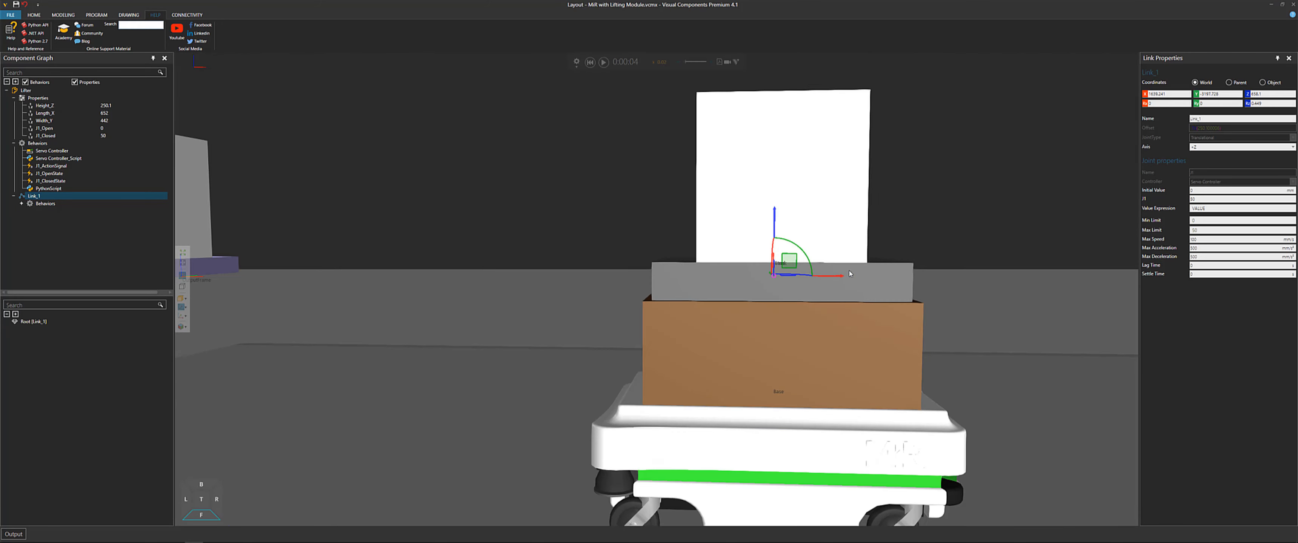
middle_click_drag(1048, 314, 630, 273)
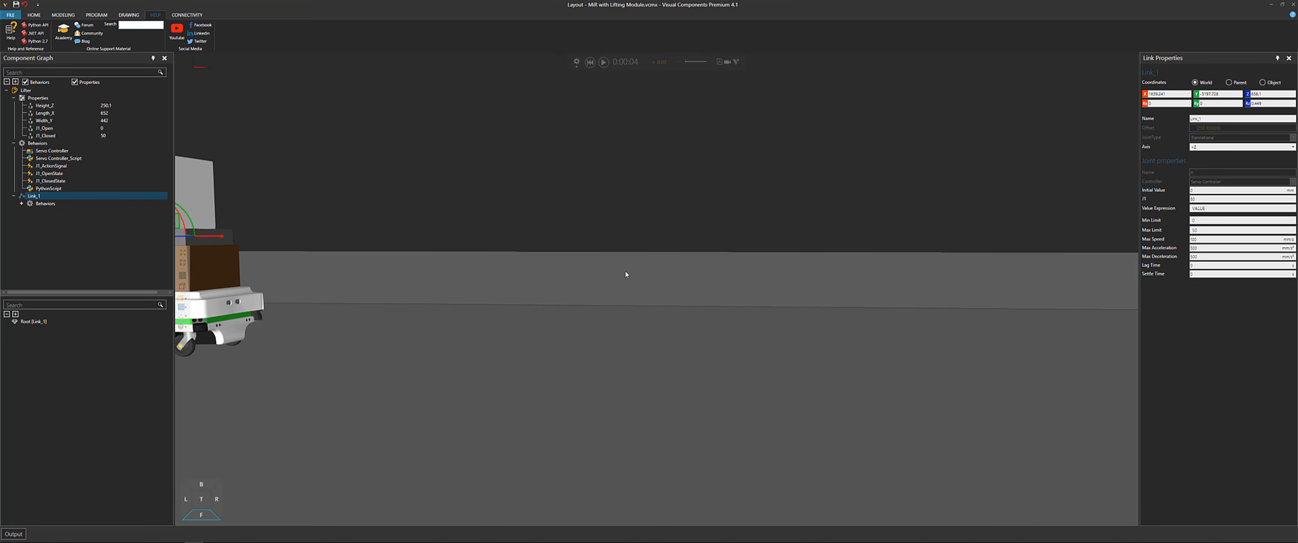
left_click(182, 327)
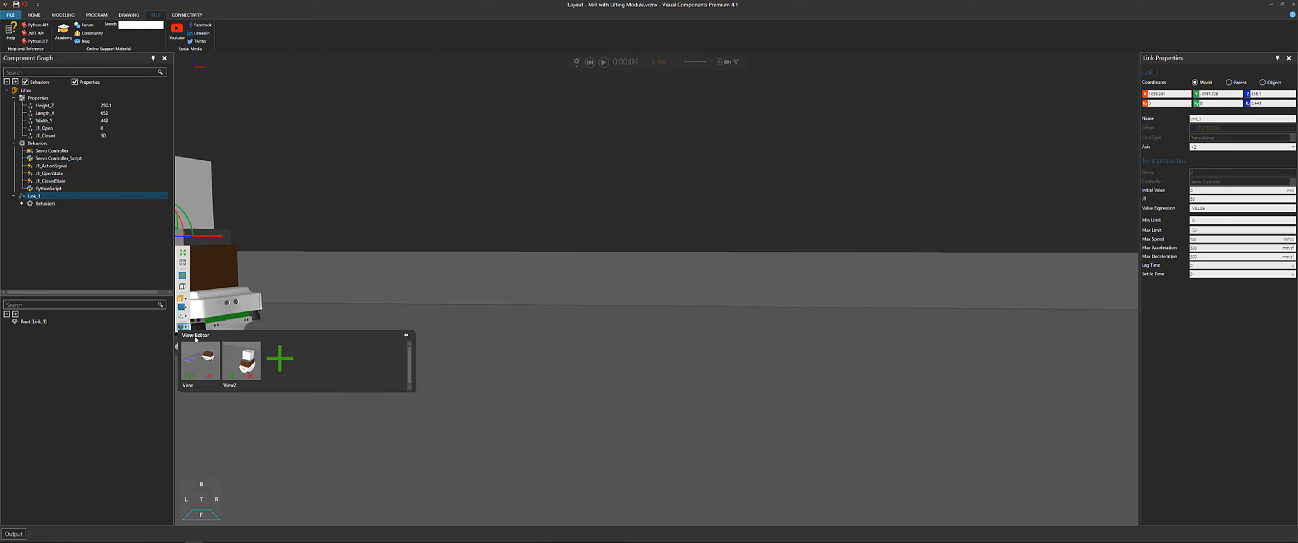
left_click(239, 360)
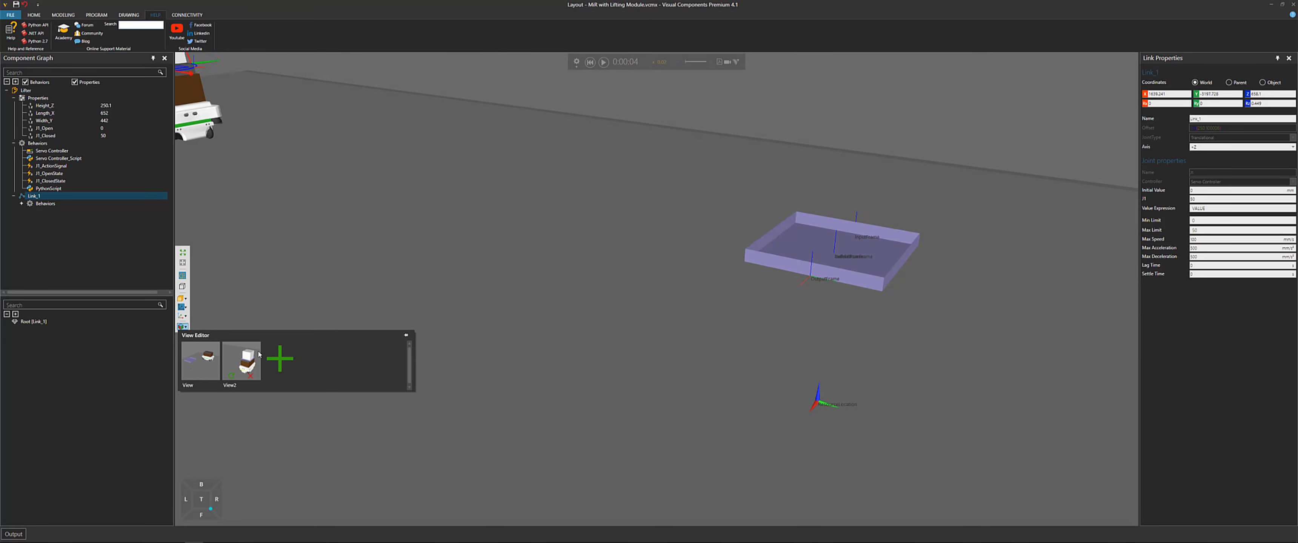
Run the simulation to watch the MiR lifter, then reset it
left_click(604, 63)
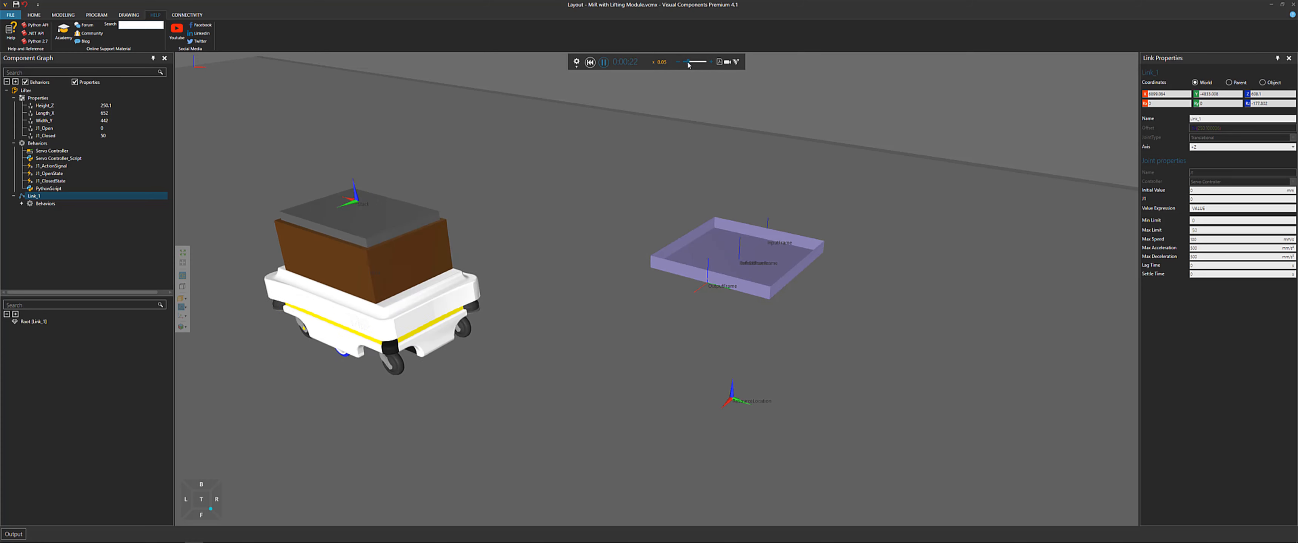
left_click(590, 62)
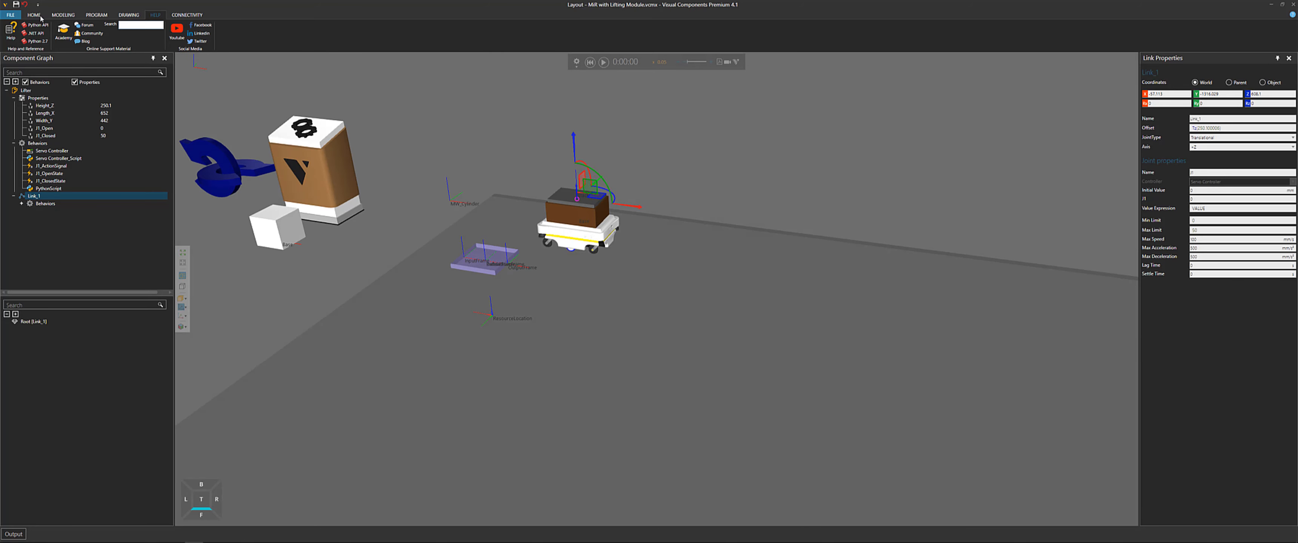
Examine the signal connections between the Lifter and MiR100, then close the signal connection editor
left_click(33, 14)
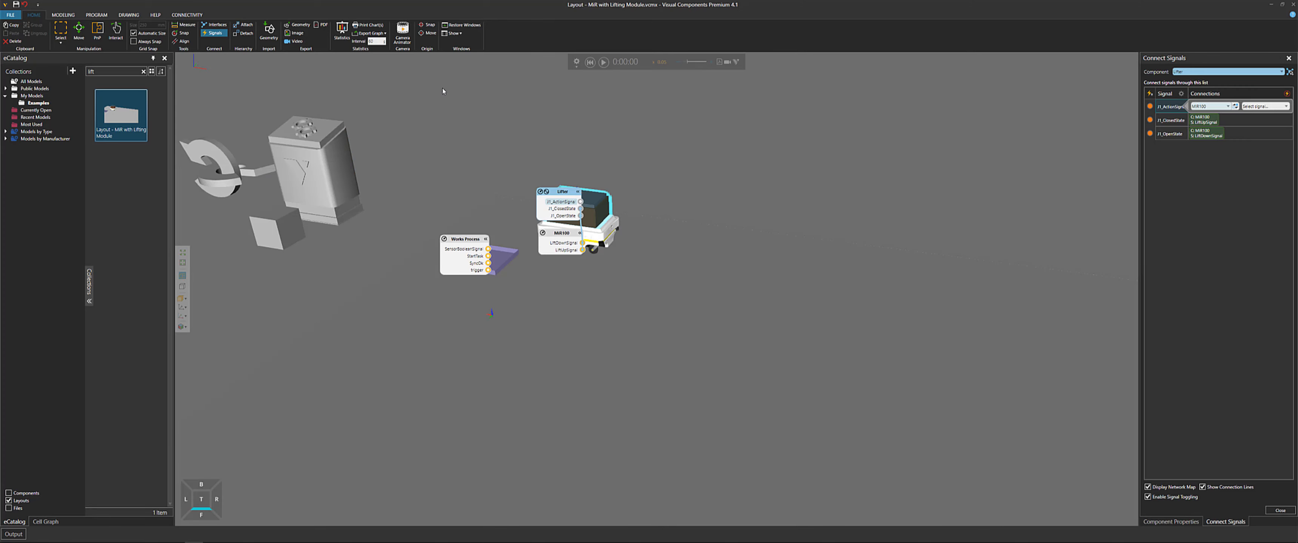
scroll(510, 149, "up", 3)
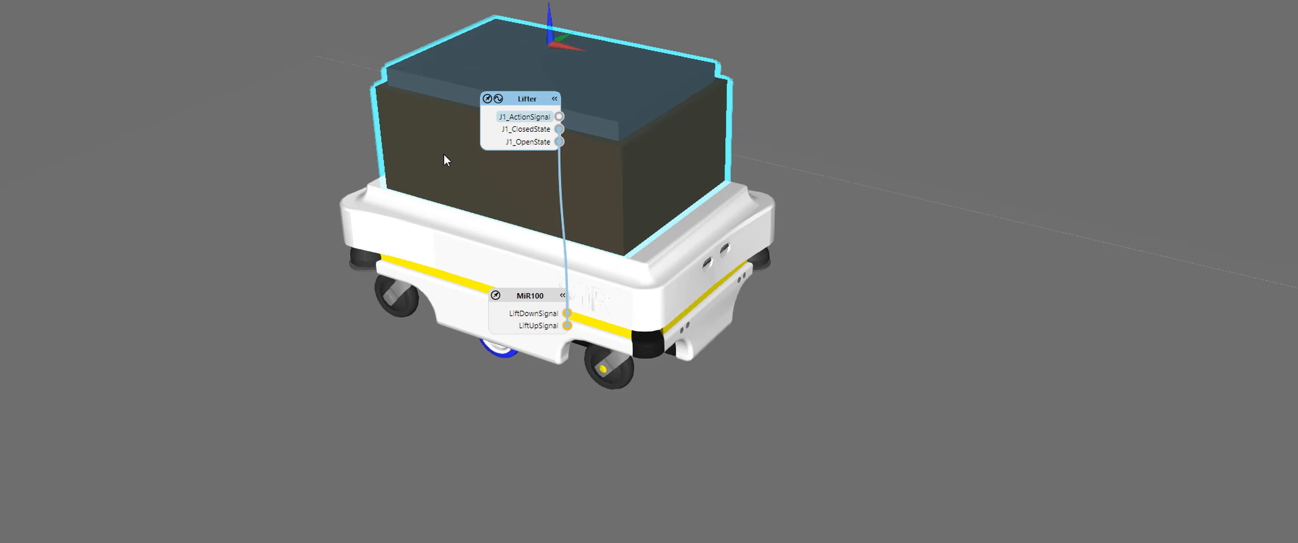
left_click_drag(530, 299, 391, 256)
left_click(517, 304)
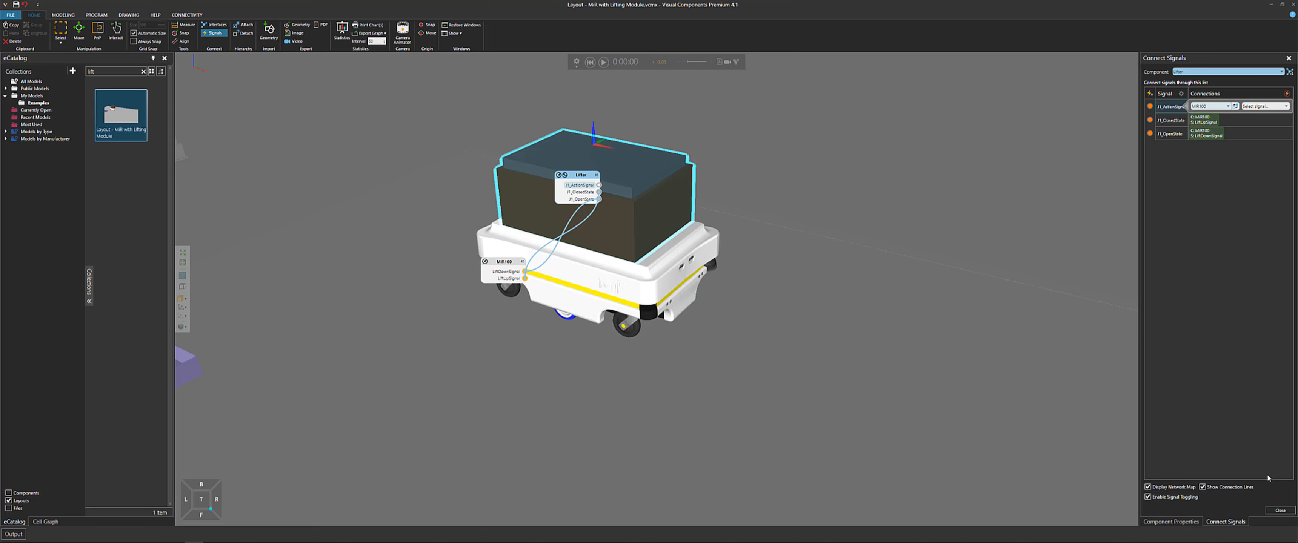
left_click(1280, 511)
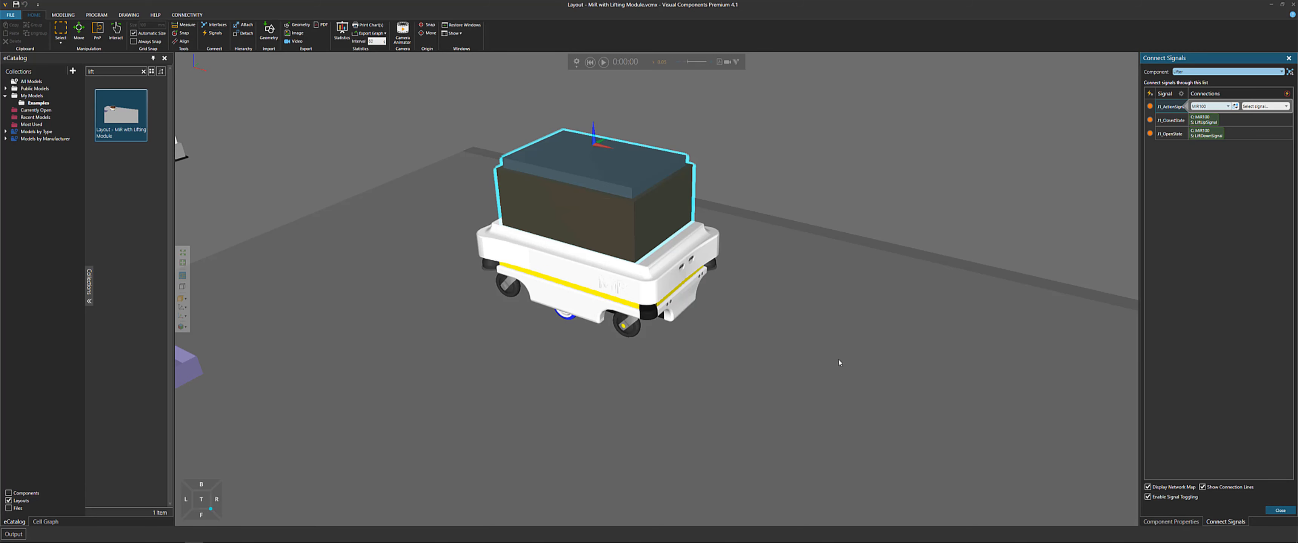
Open the Works Process task list to review its tasks, then close it
left_click(560, 287)
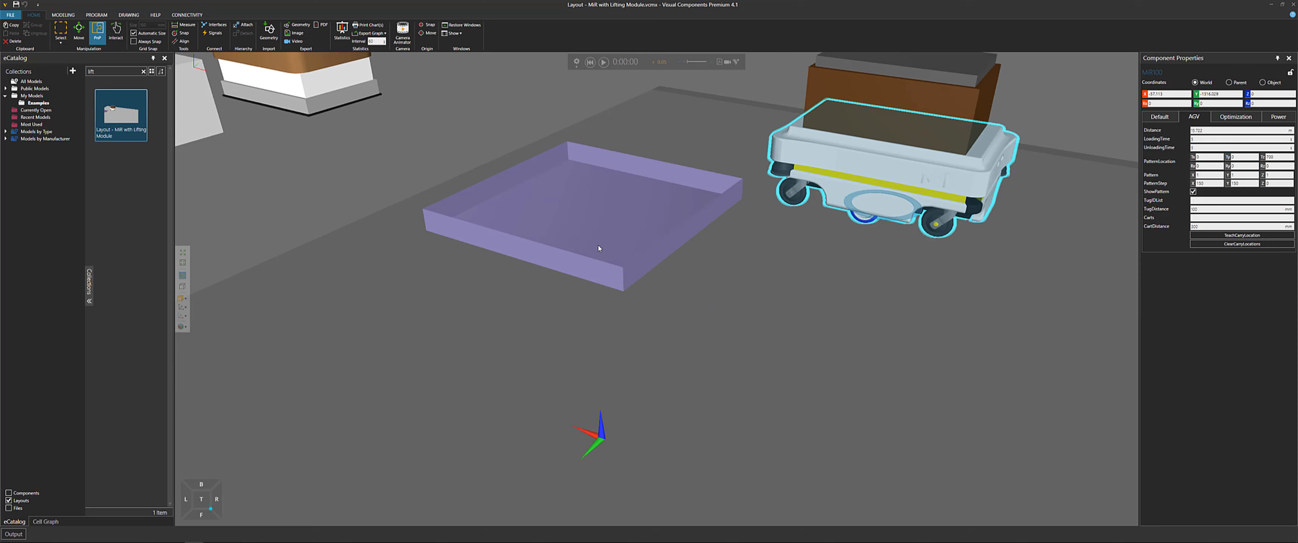
left_click(599, 249)
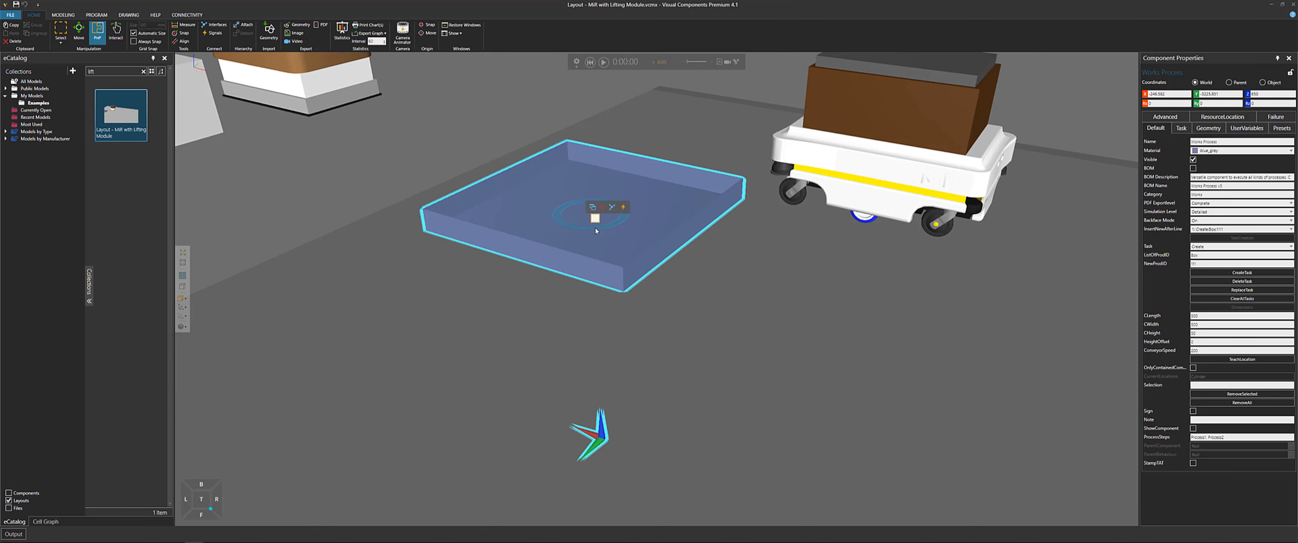
left_click(595, 211)
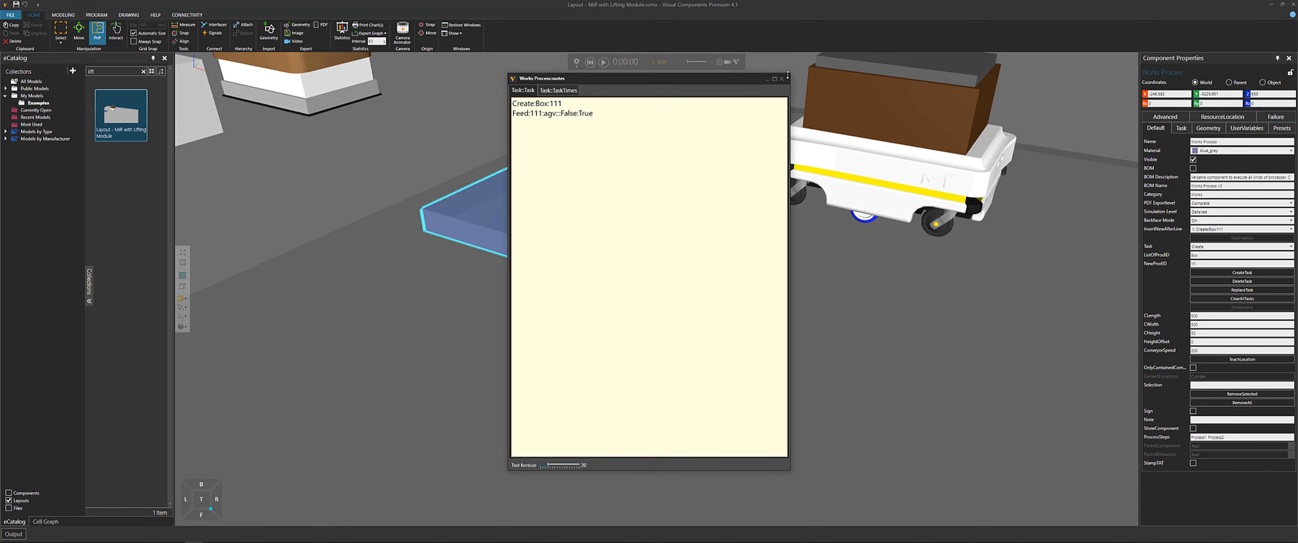
left_click(782, 79)
Select the MiR100 and open its Brains script from the component graph behaviours
left_click(866, 185)
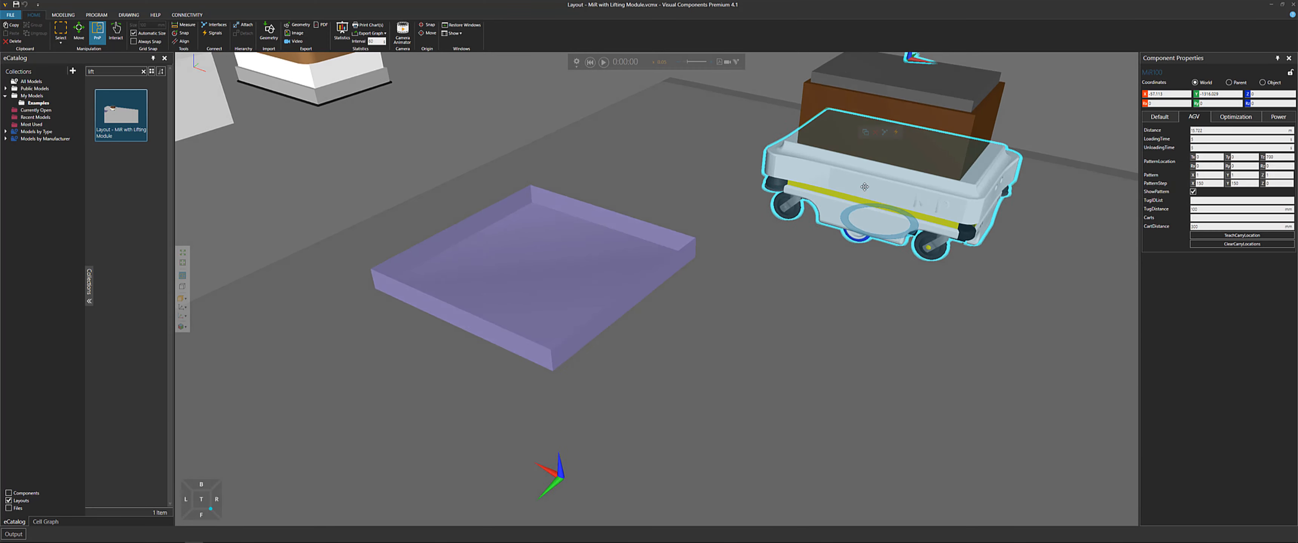
scroll(655, 277, "up", 5)
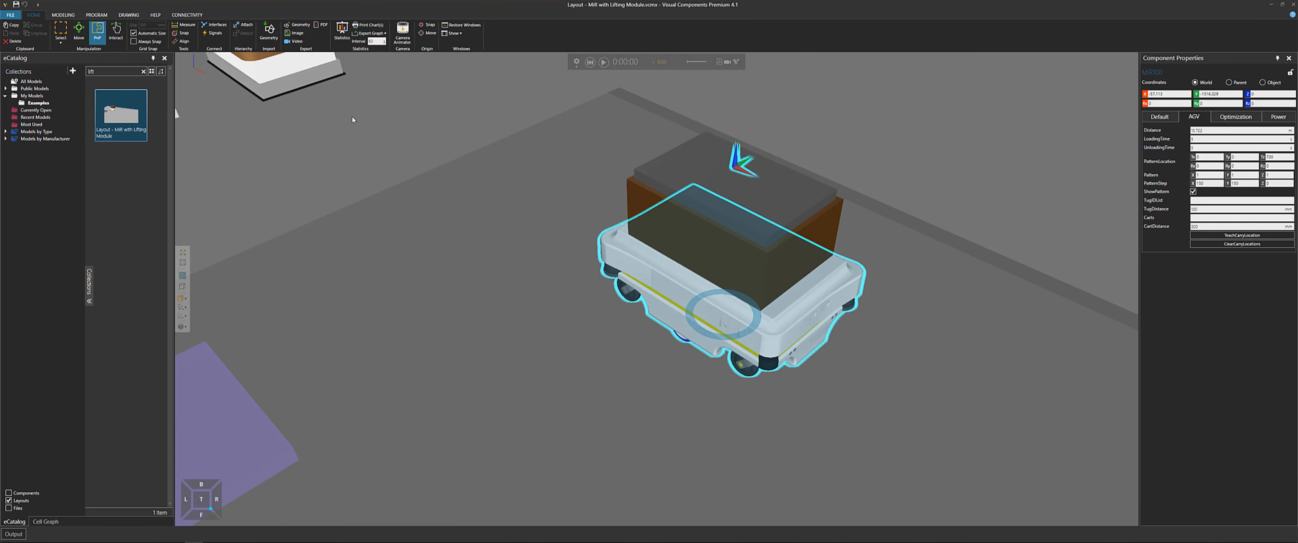
left_click(63, 15)
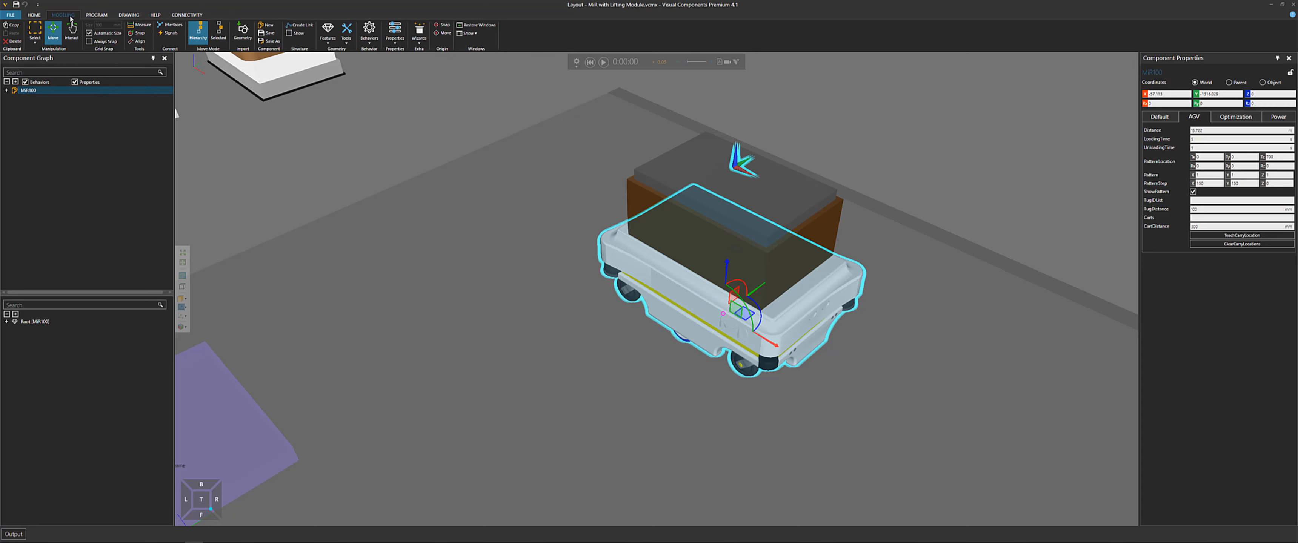
left_click(8, 90)
left_click(14, 106)
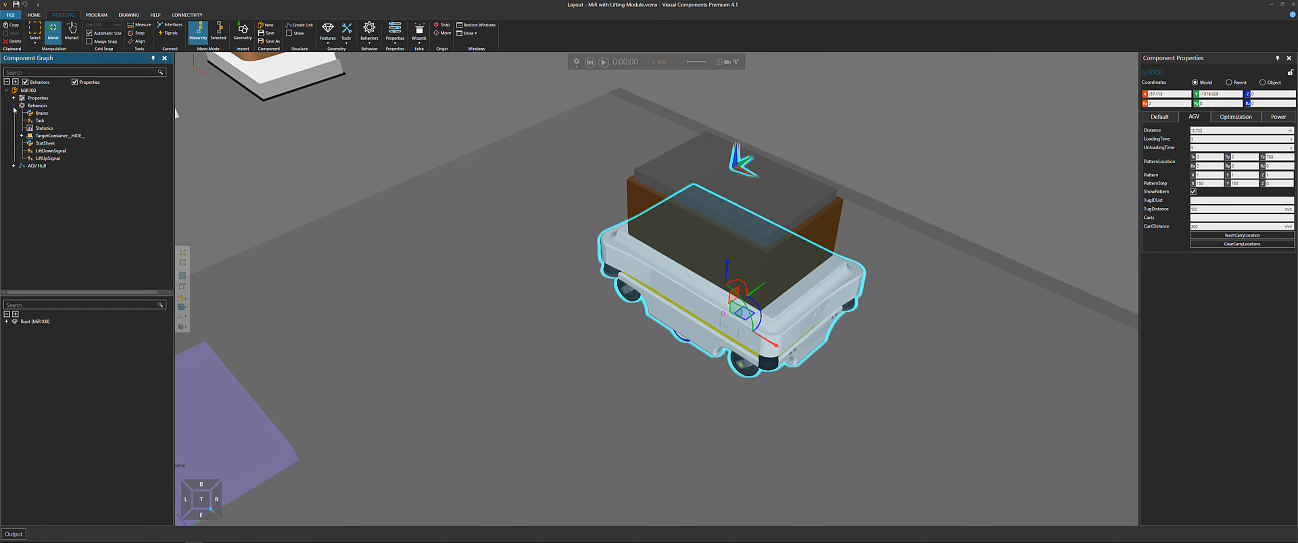
left_click(42, 114)
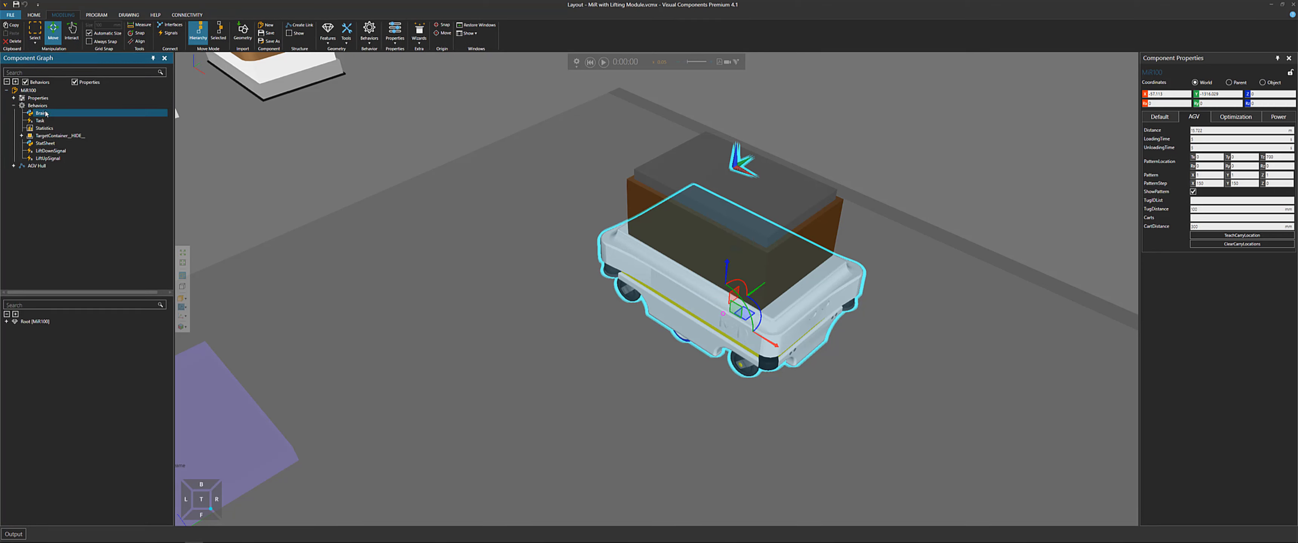
left_click(49, 151)
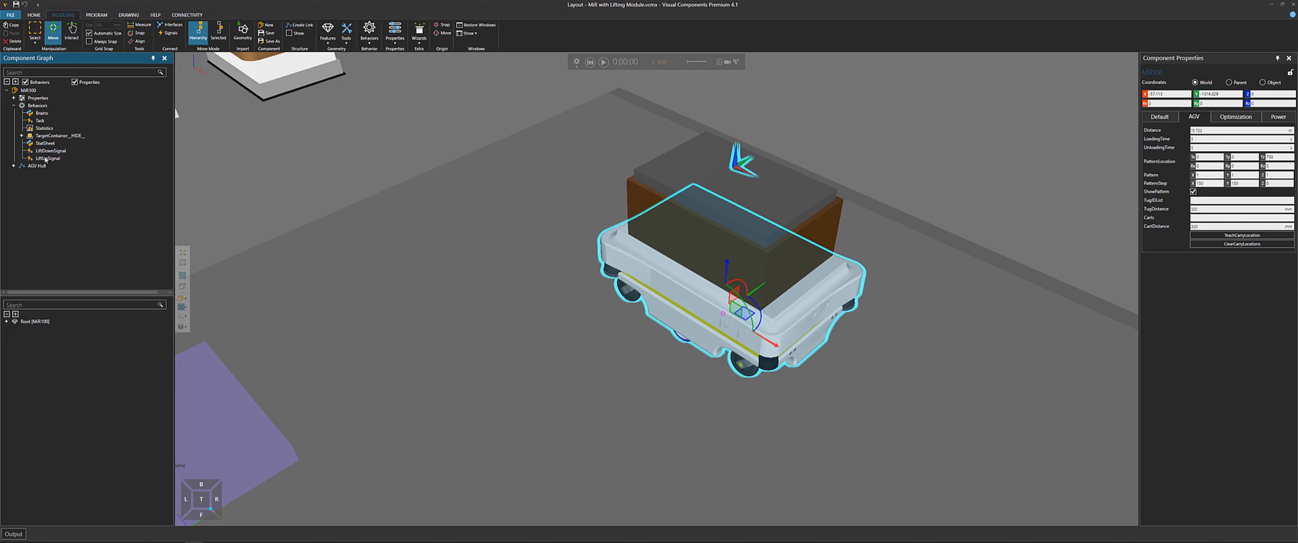
double_click(45, 114)
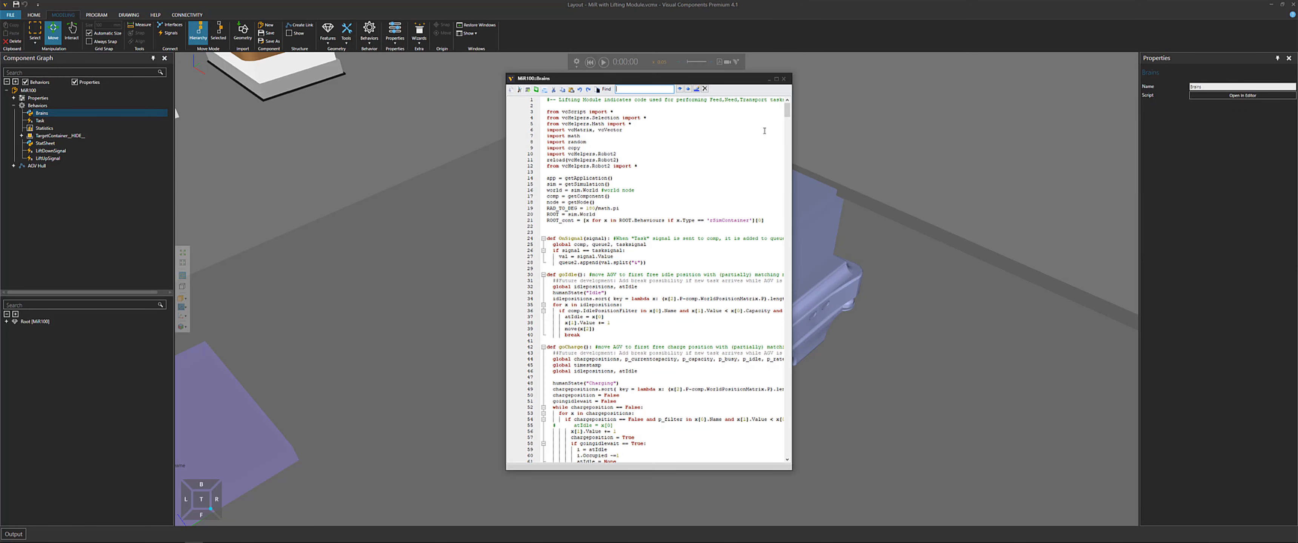
Copy the '#-- Lifting Module' comment text from the first line of the Brains script
left_click_drag(792, 134, 1002, 135)
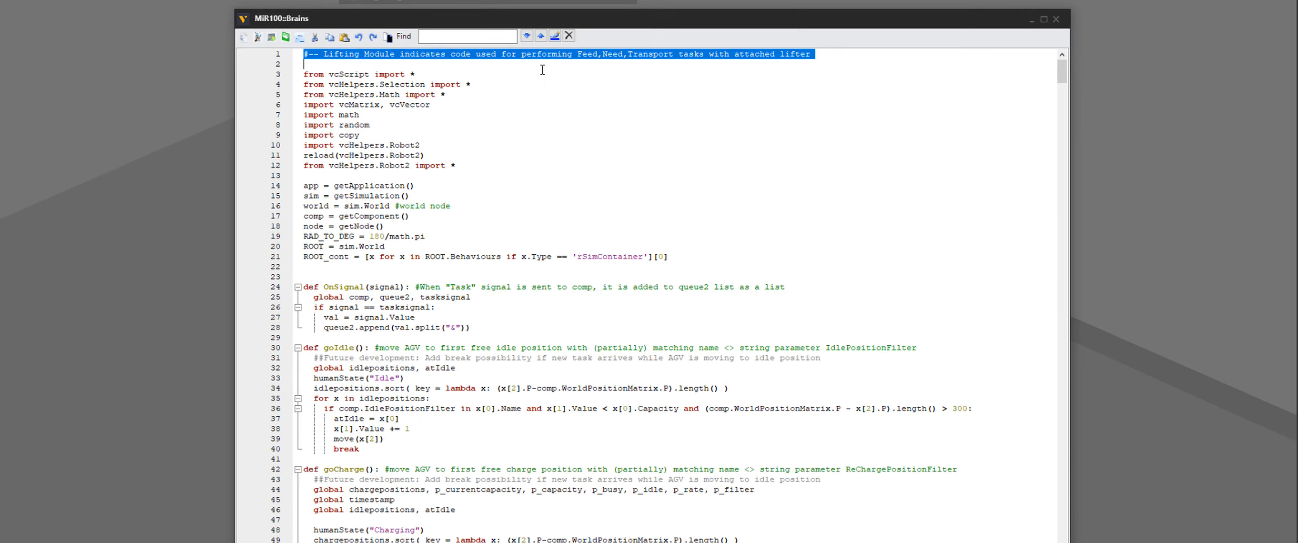
left_click(665, 120)
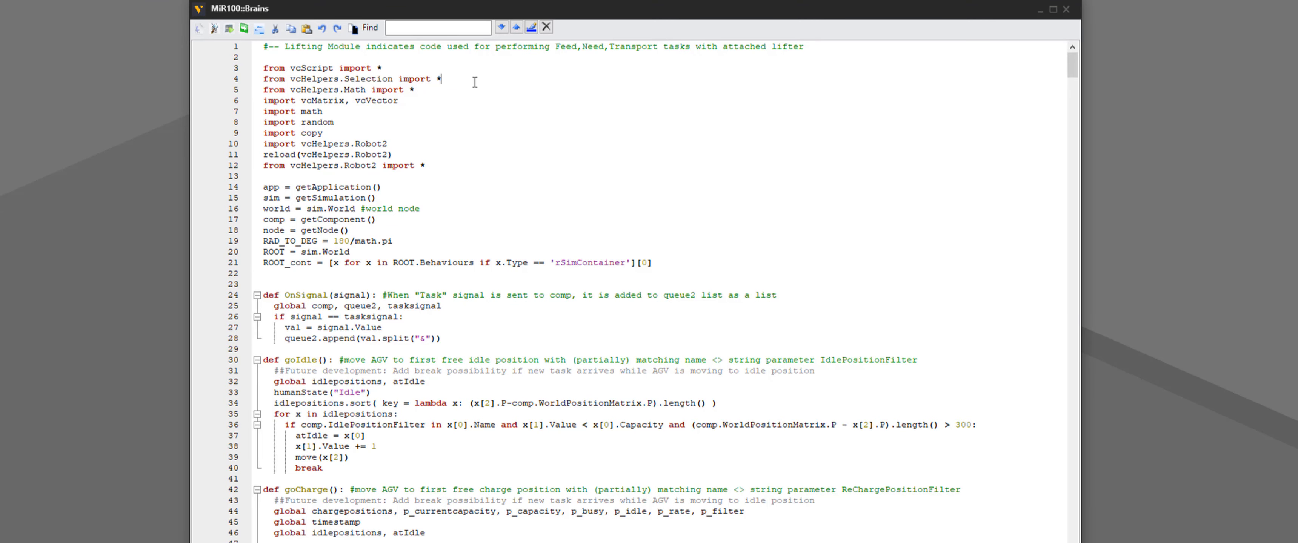
left_click_drag(361, 46, 260, 45)
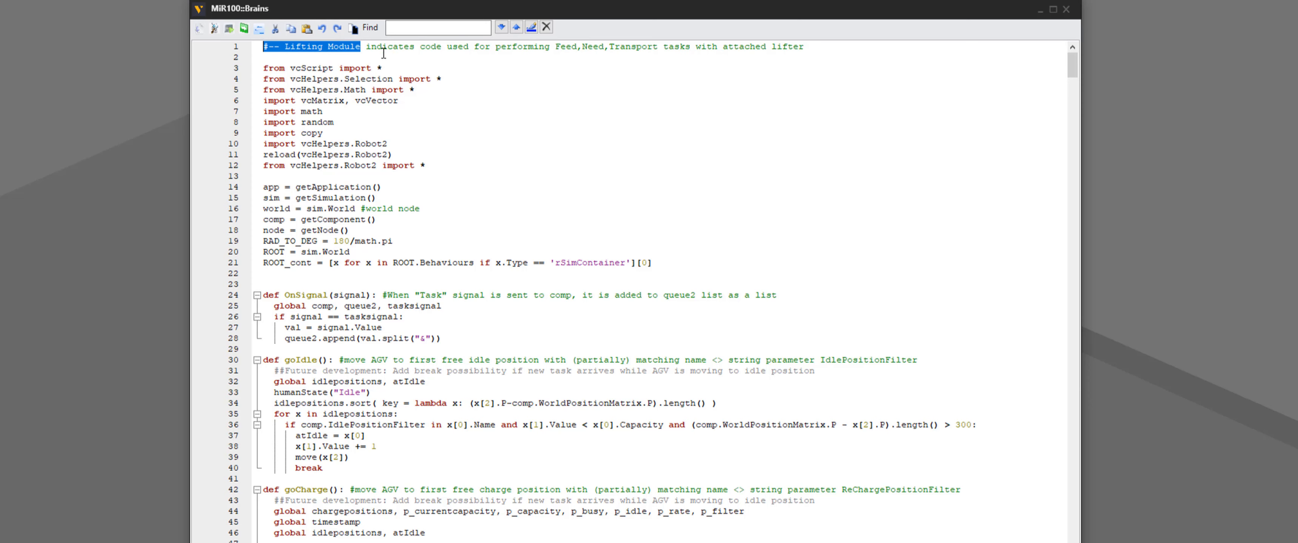
left_click_drag(555, 47, 660, 48)
left_click_drag(813, 47, 718, 48)
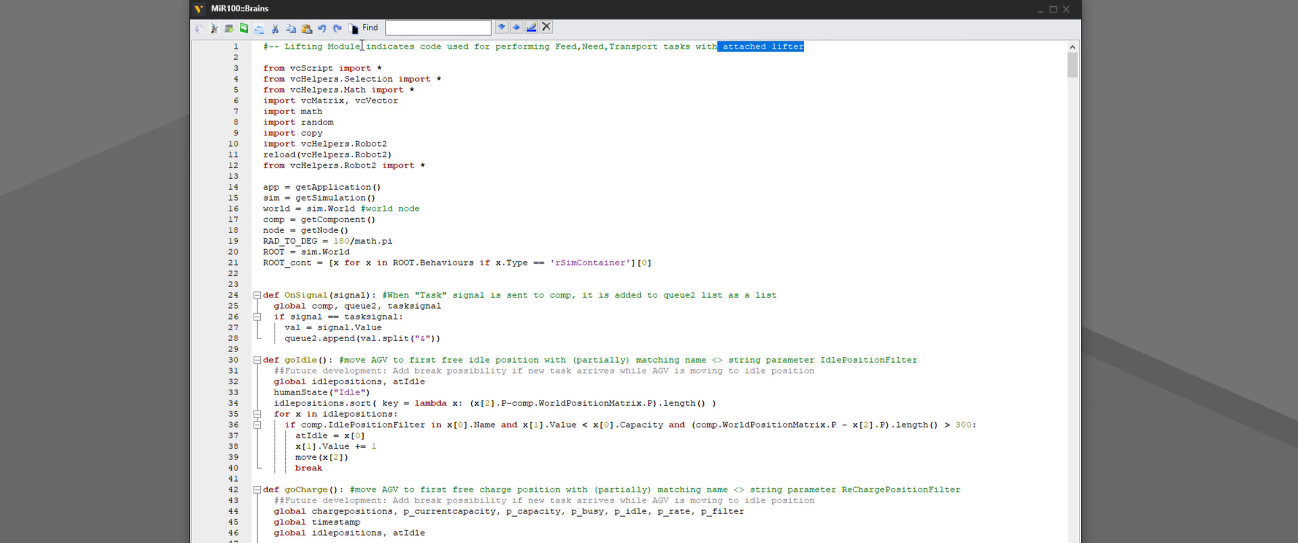
left_click_drag(359, 46, 245, 44)
right_click(308, 50)
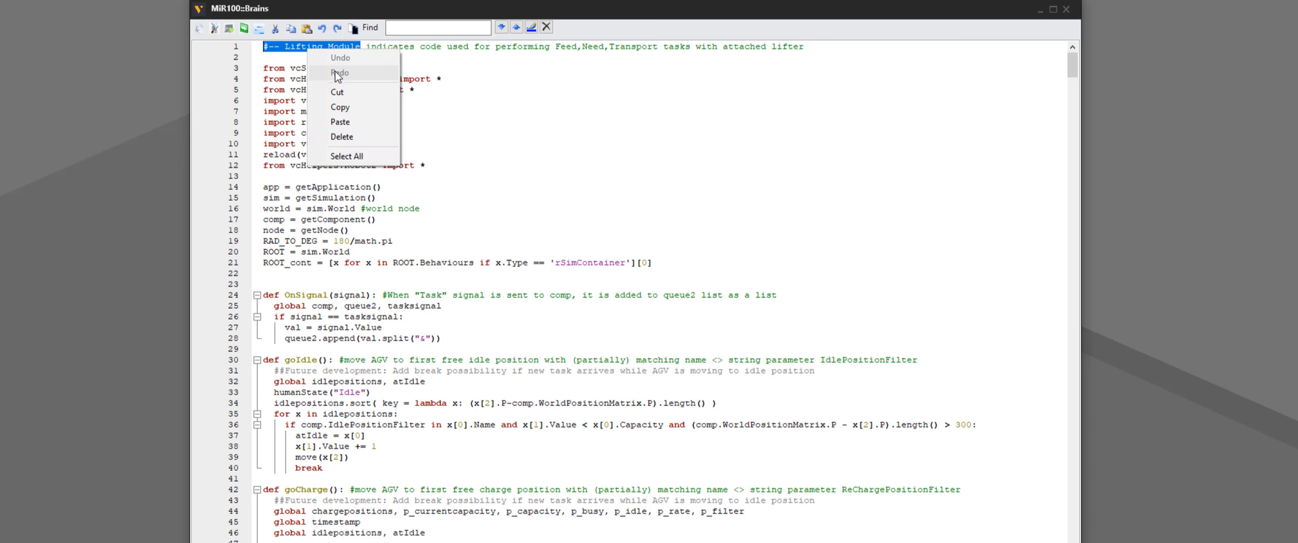
left_click(349, 107)
Search the Brains script for '#-- Lifting Module' to locate the lifting module code
left_click(415, 28)
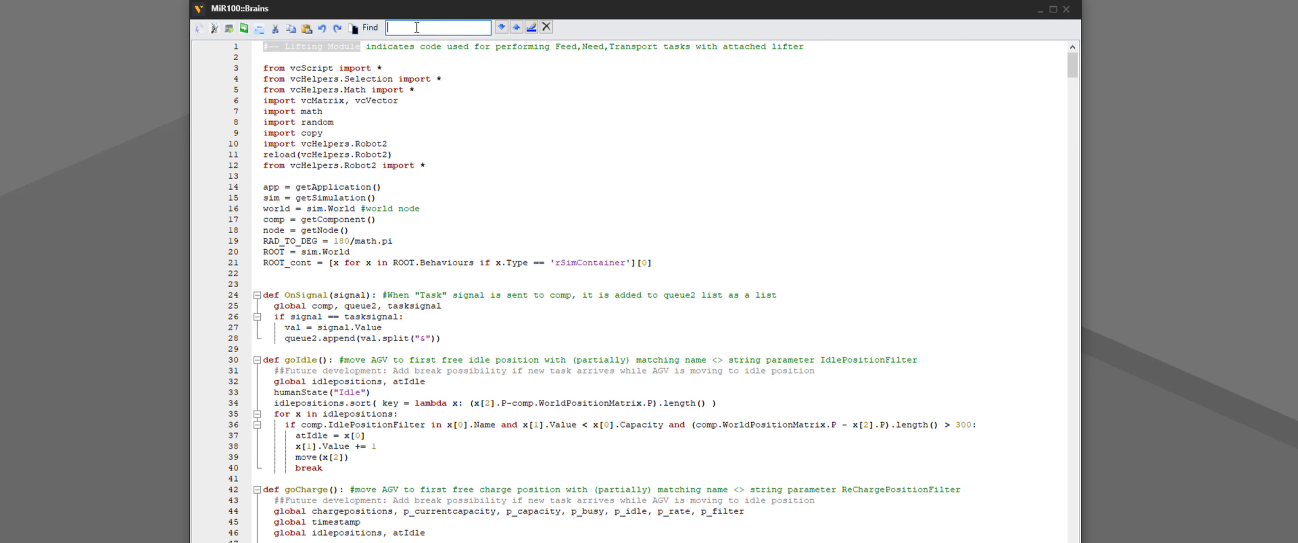
right_click(415, 27)
left_click(499, 85)
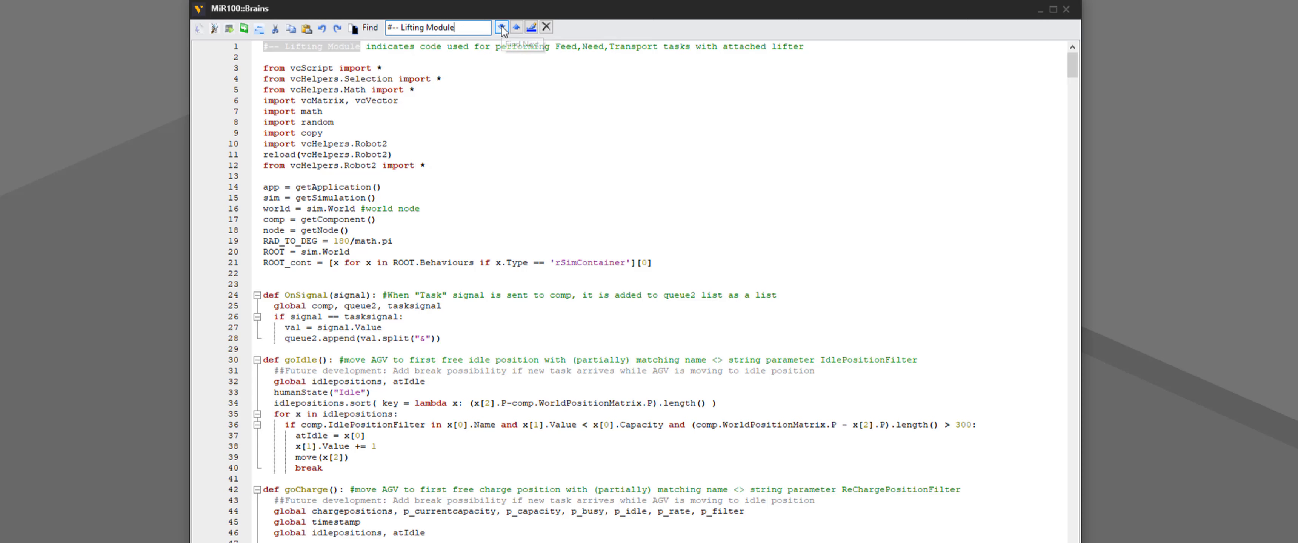
left_click(502, 28)
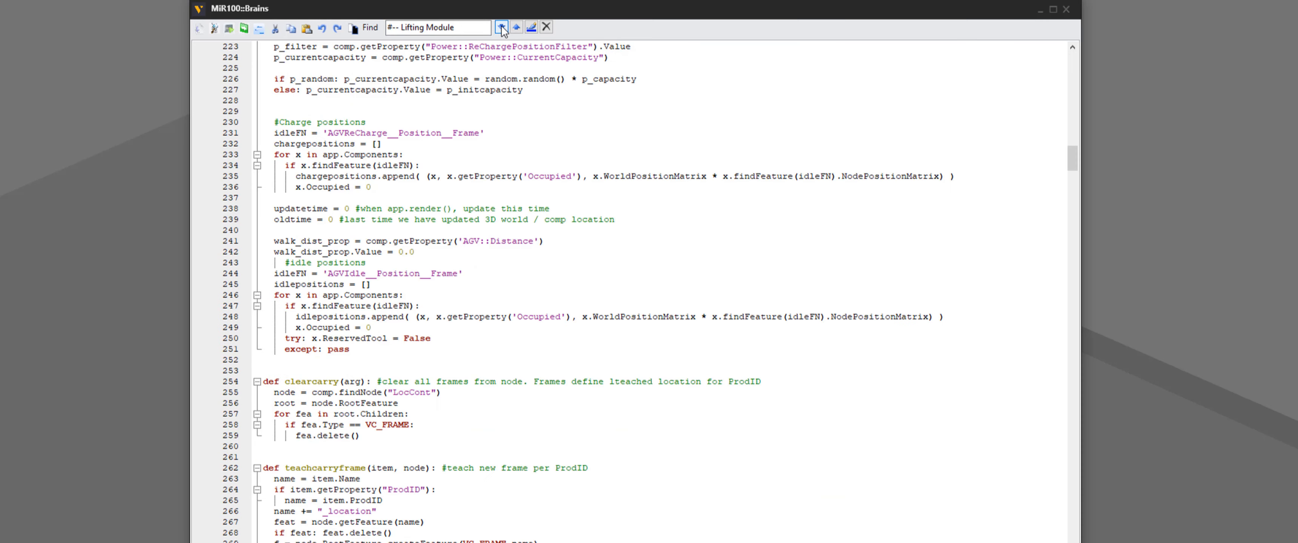
scroll(418, 437, "down", 10)
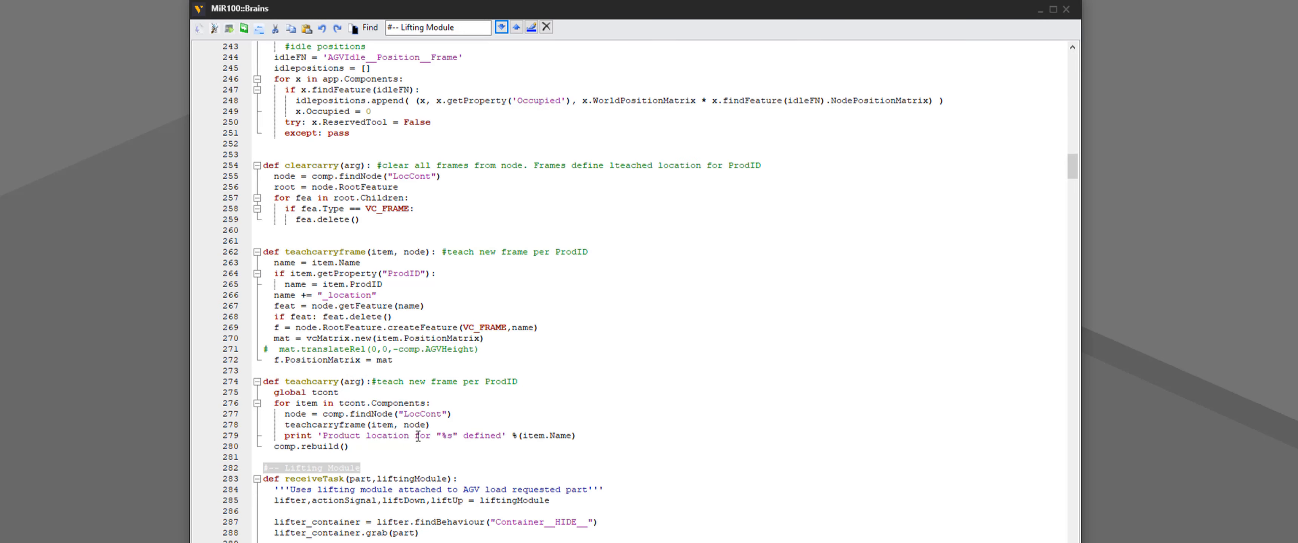
scroll(417, 437, "down", 3)
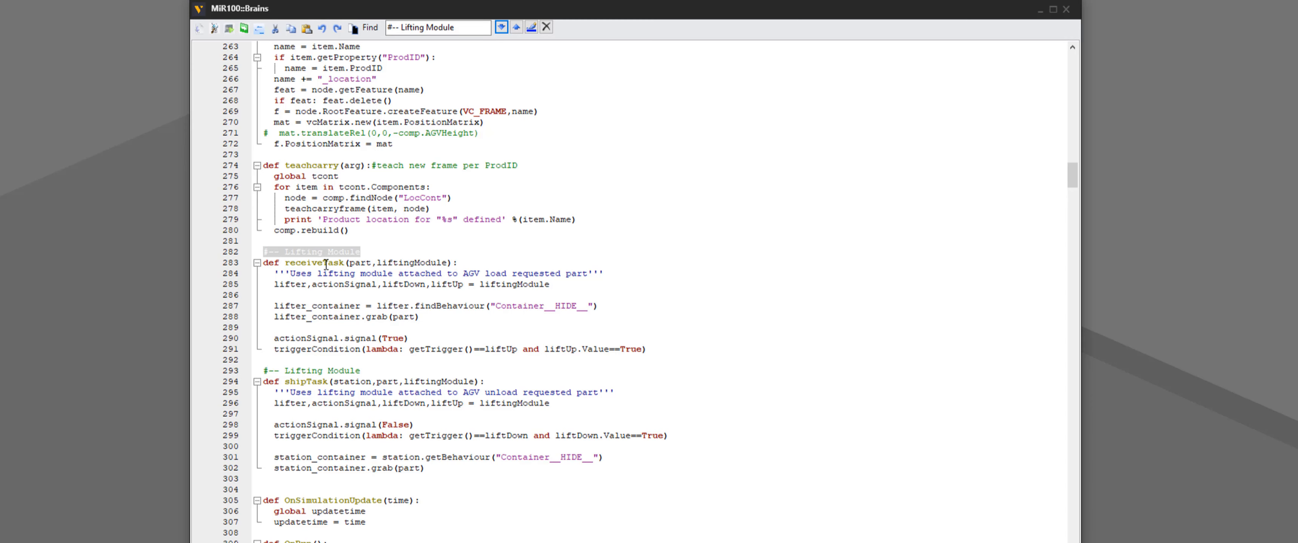
Examine the receiveTask function's parameters, lifting module unpacking, action signal and liftUp trigger condition lines
left_click(362, 263)
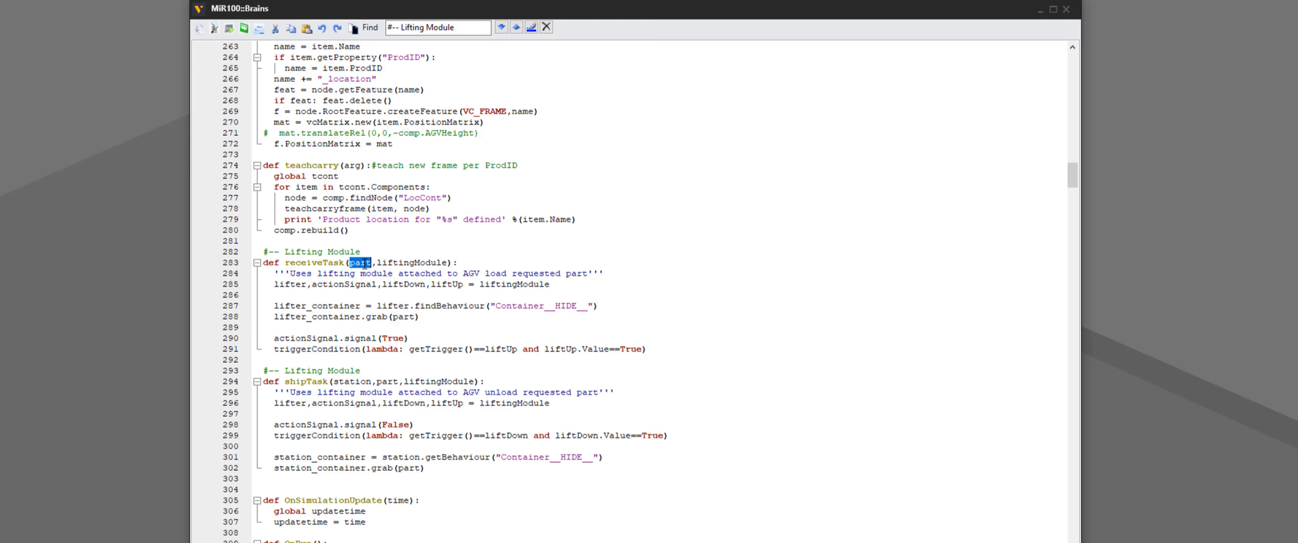
double_click(410, 263)
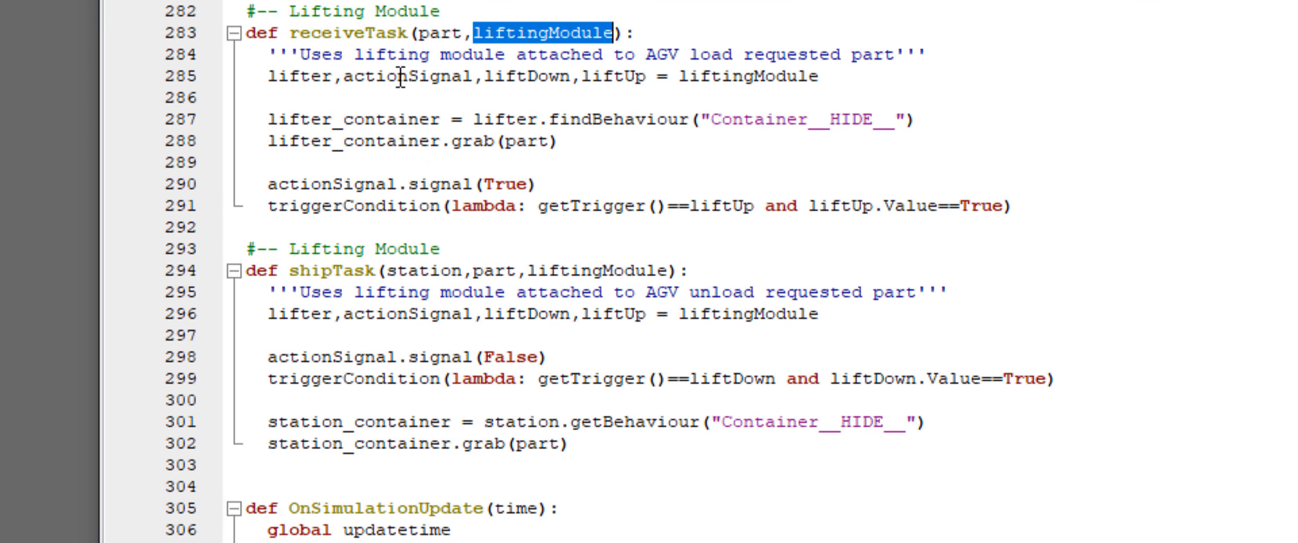
left_click(770, 77)
left_click_drag(846, 72, 678, 75)
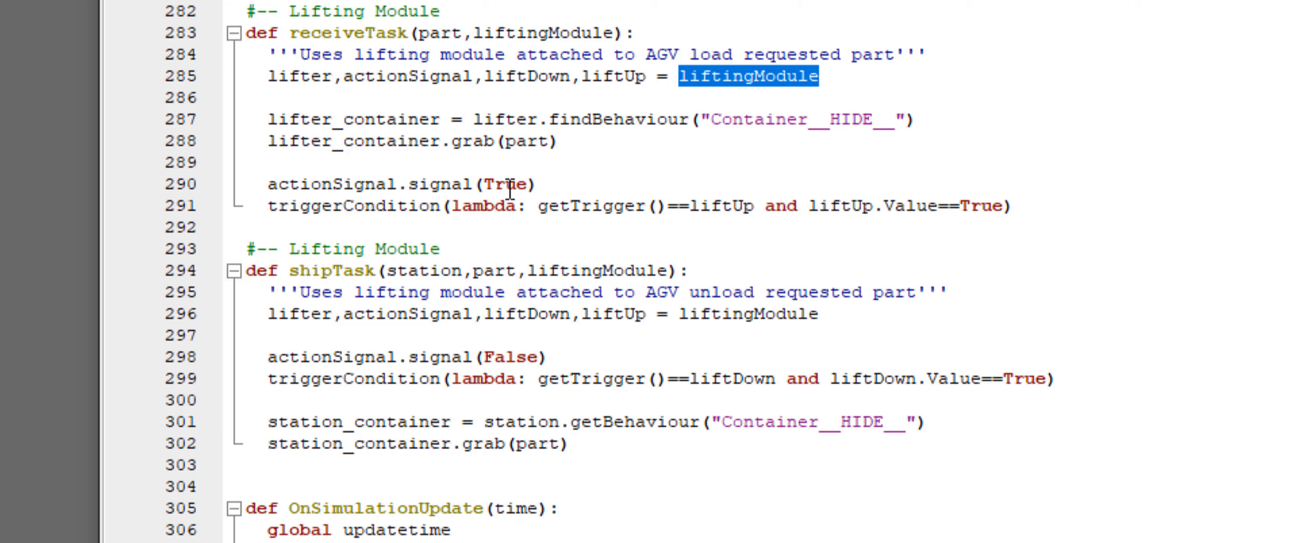
left_click_drag(537, 185, 267, 185)
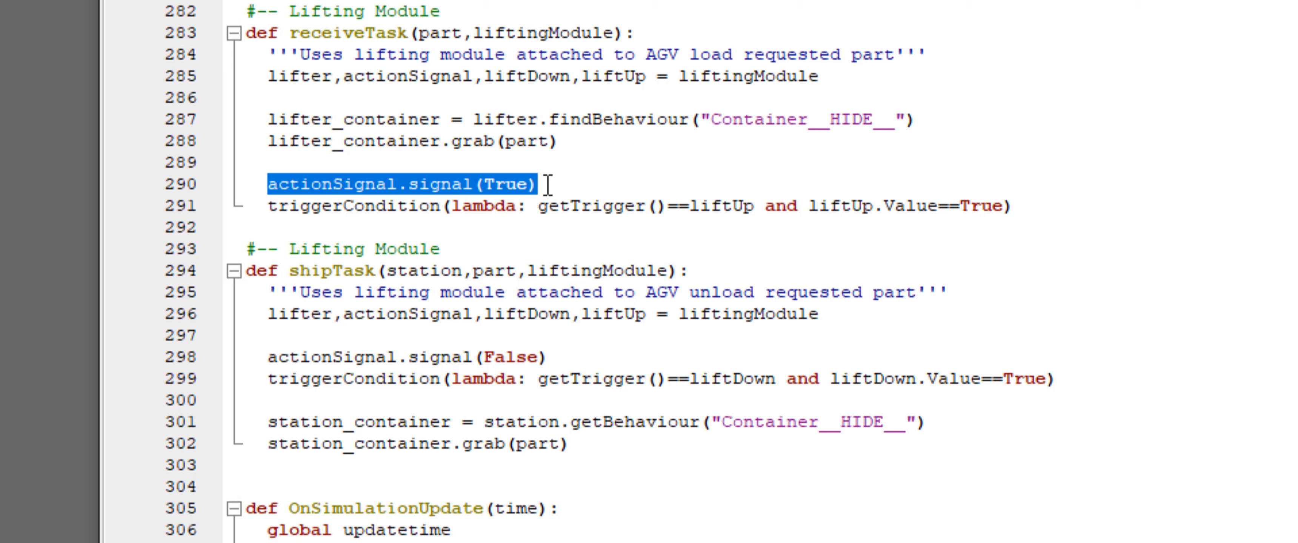
left_click_drag(1012, 207, 446, 209)
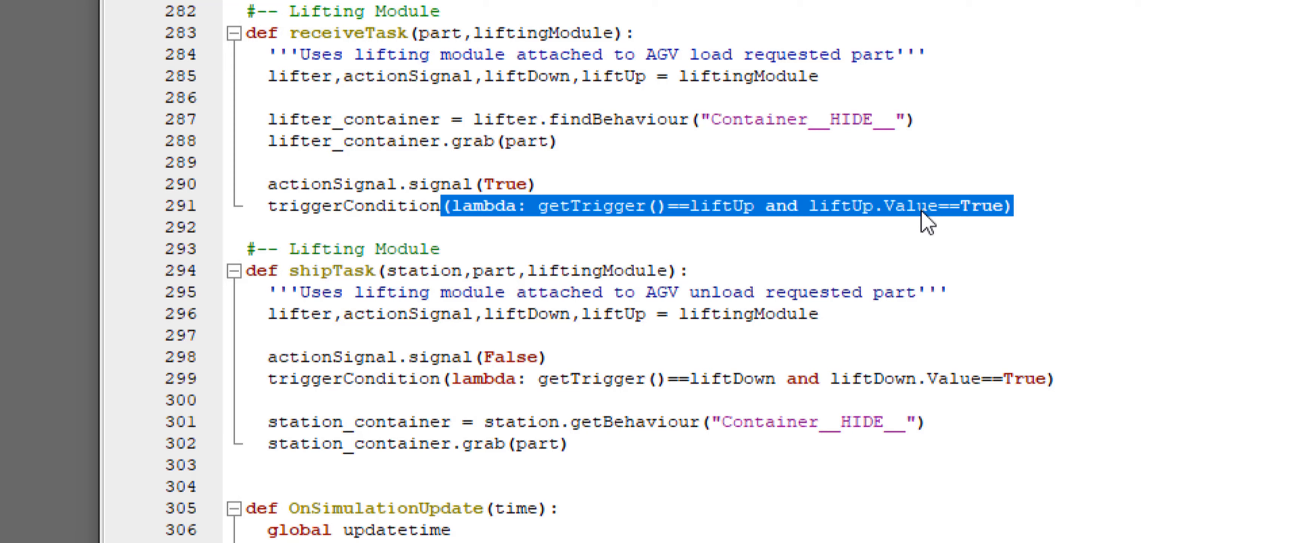
left_click(342, 271)
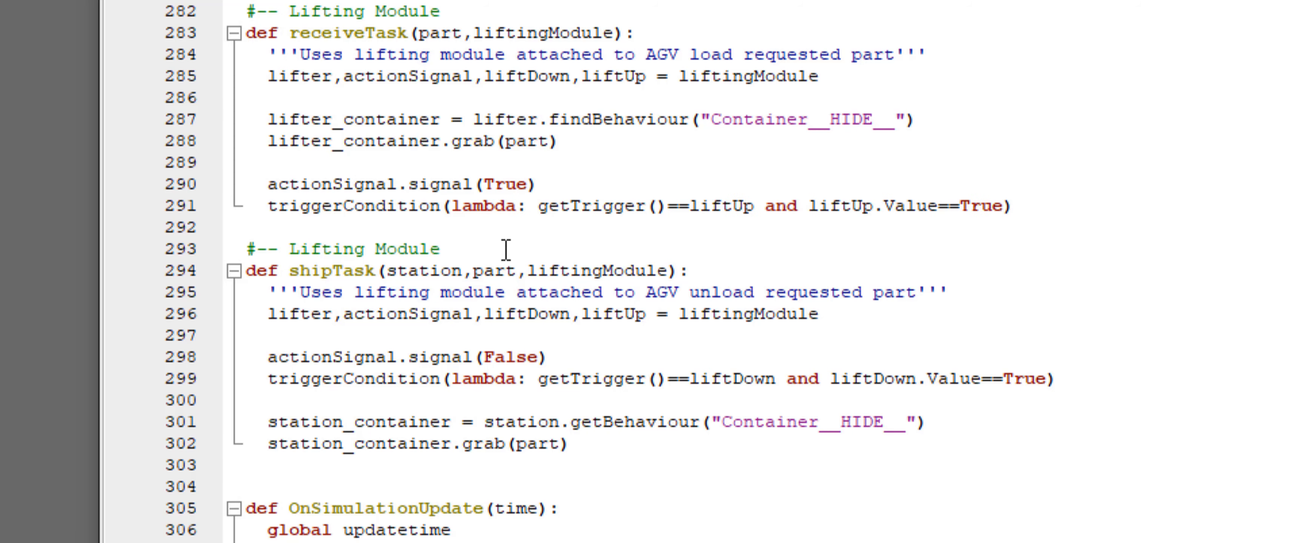
Examine the shipTask function's definition, lifting module unpacking, False action signal and liftDown trigger condition
left_click_drag(741, 266, 241, 275)
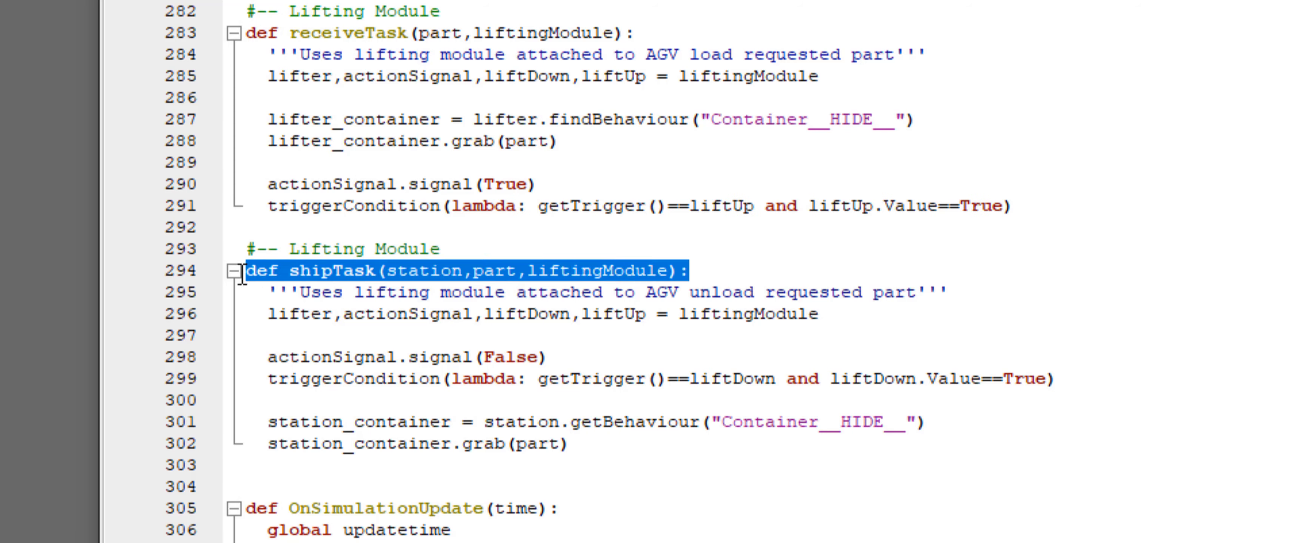
left_click(501, 295)
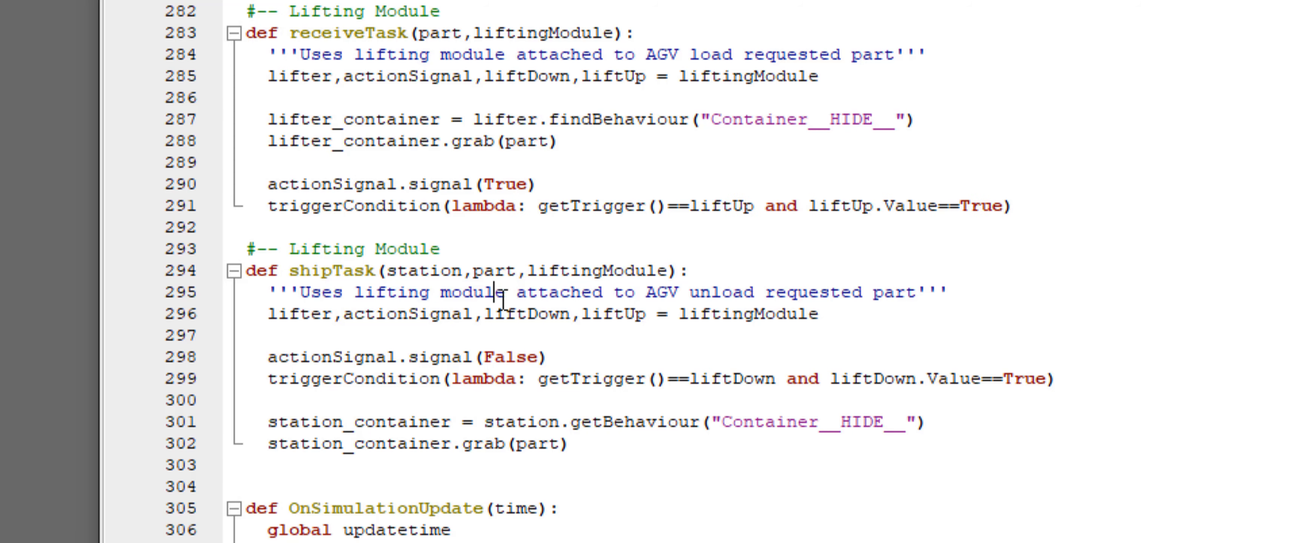
left_click(839, 316)
left_click_drag(836, 315, 279, 320)
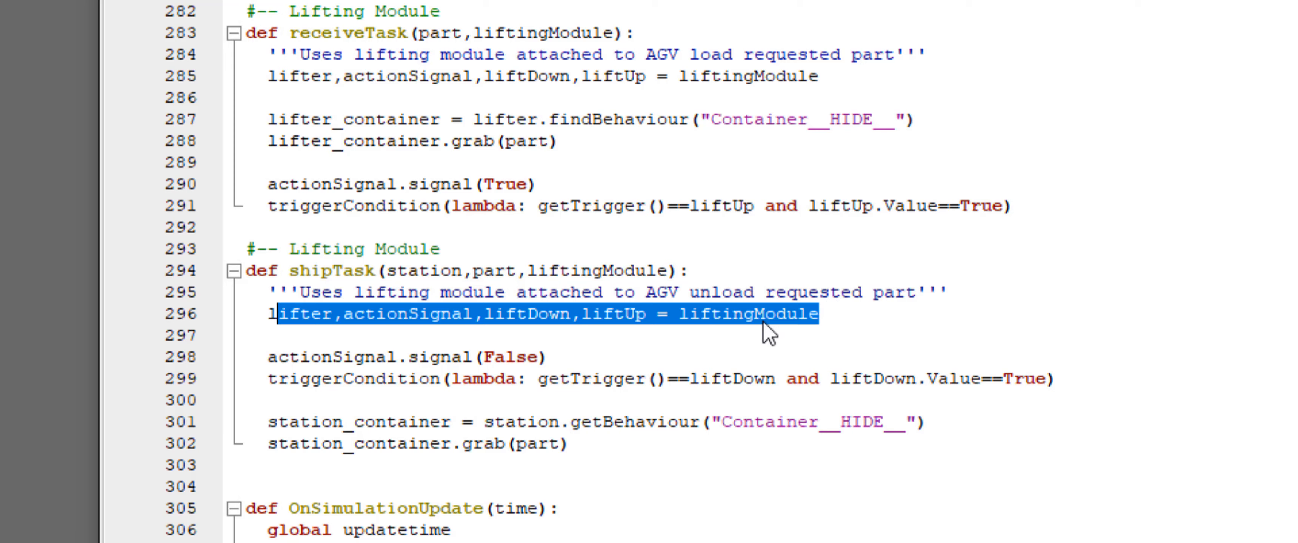
left_click(563, 357)
left_click_drag(580, 357, 283, 359)
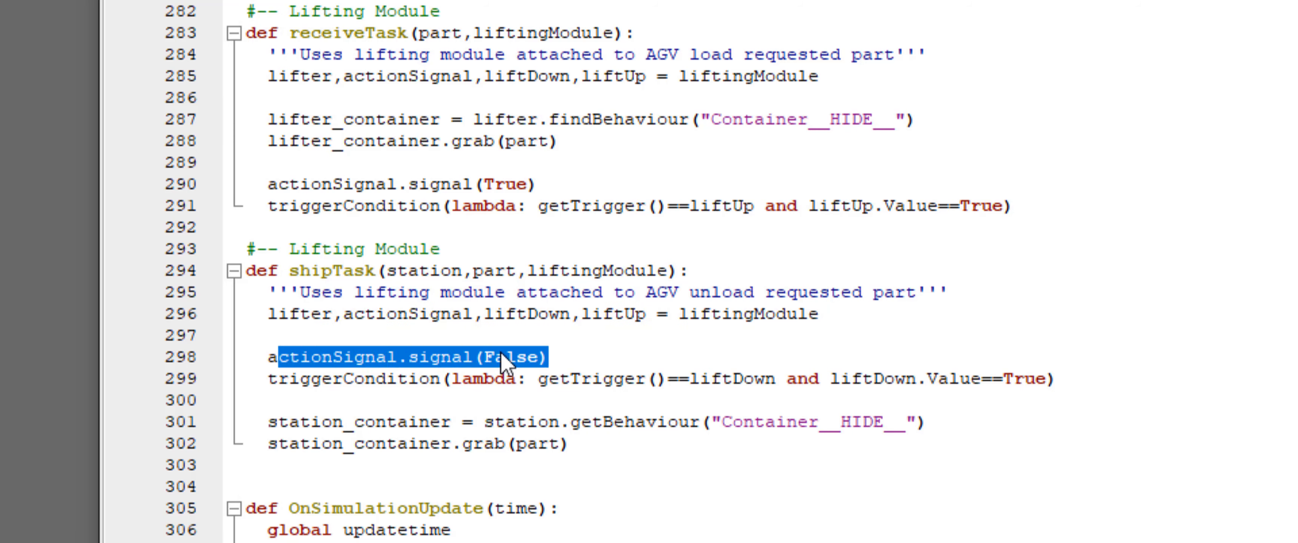
left_click(565, 356)
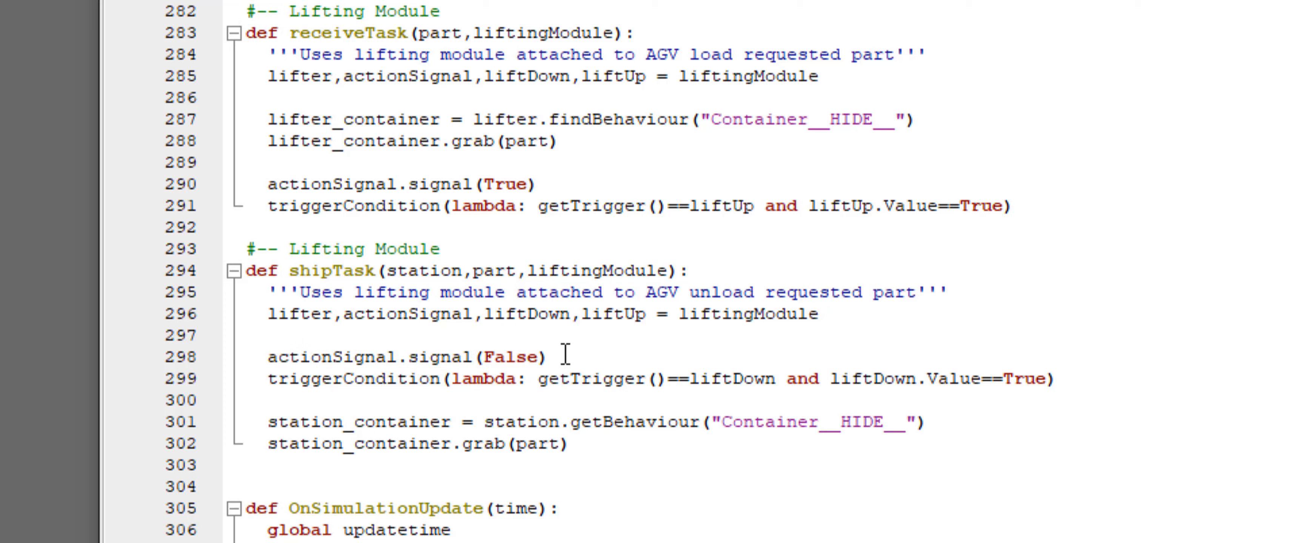
left_click_drag(1047, 379, 656, 389)
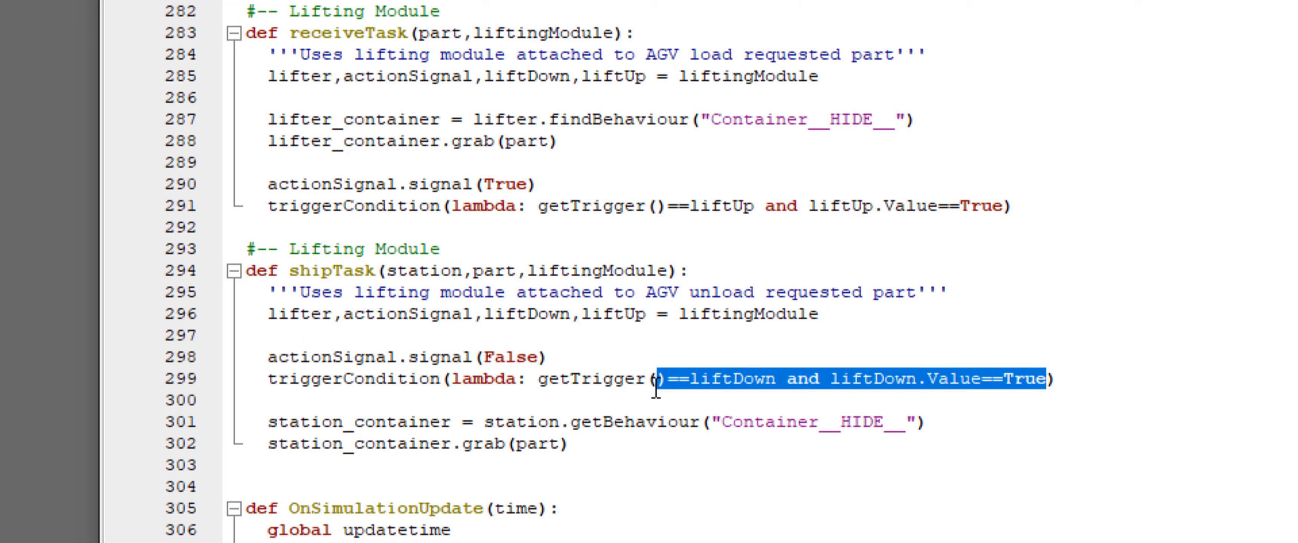
left_click(1119, 366)
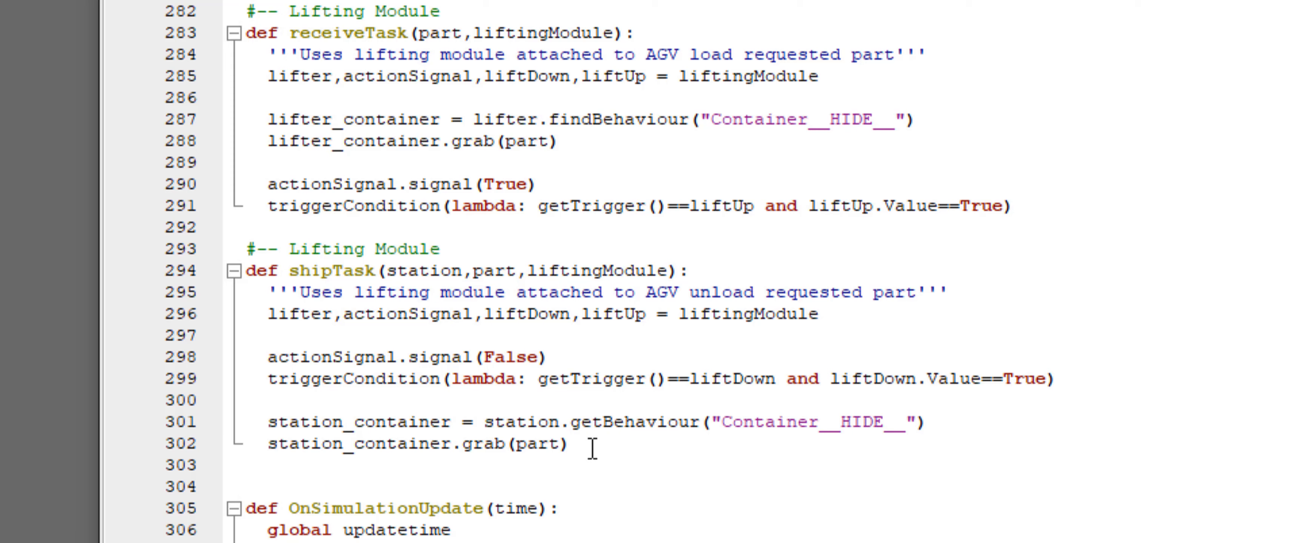
left_click_drag(1047, 379, 851, 379)
left_click_drag(1004, 205, 810, 203)
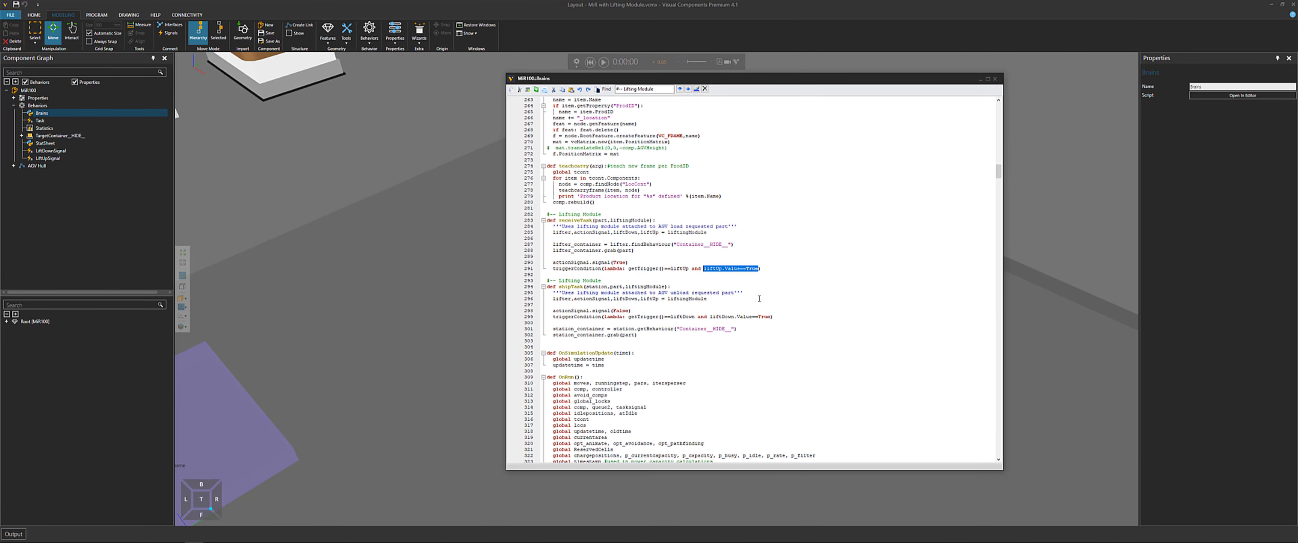
Examine the shipTask lines that get the station's hidden container and grab the part into it
left_click(777, 317)
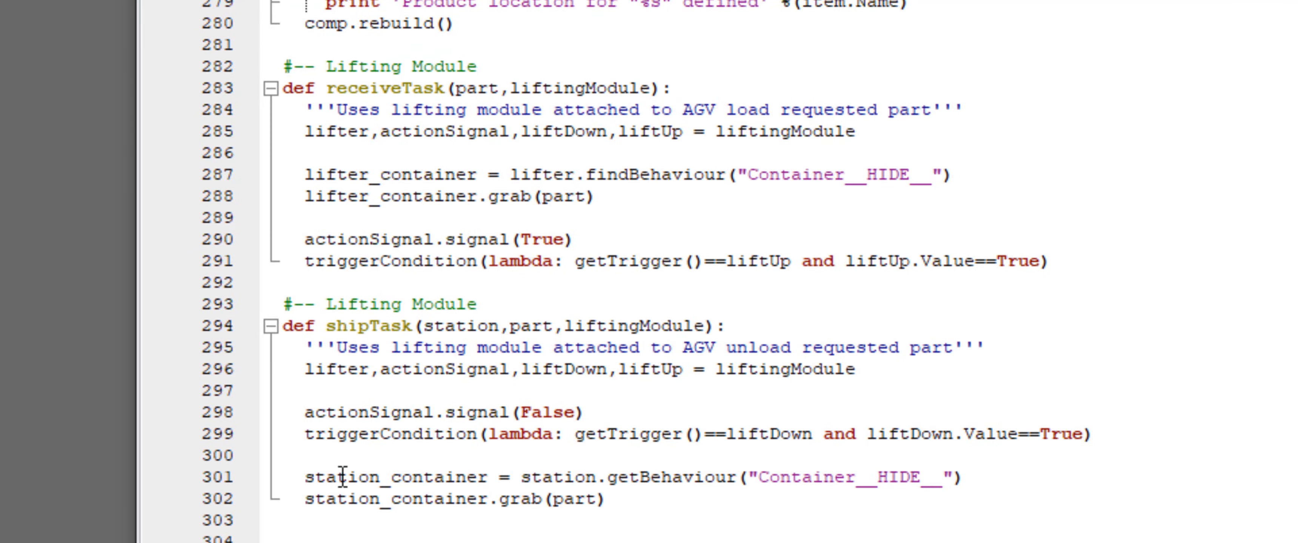
left_click_drag(554, 329, 578, 329)
left_click_drag(395, 472, 968, 468)
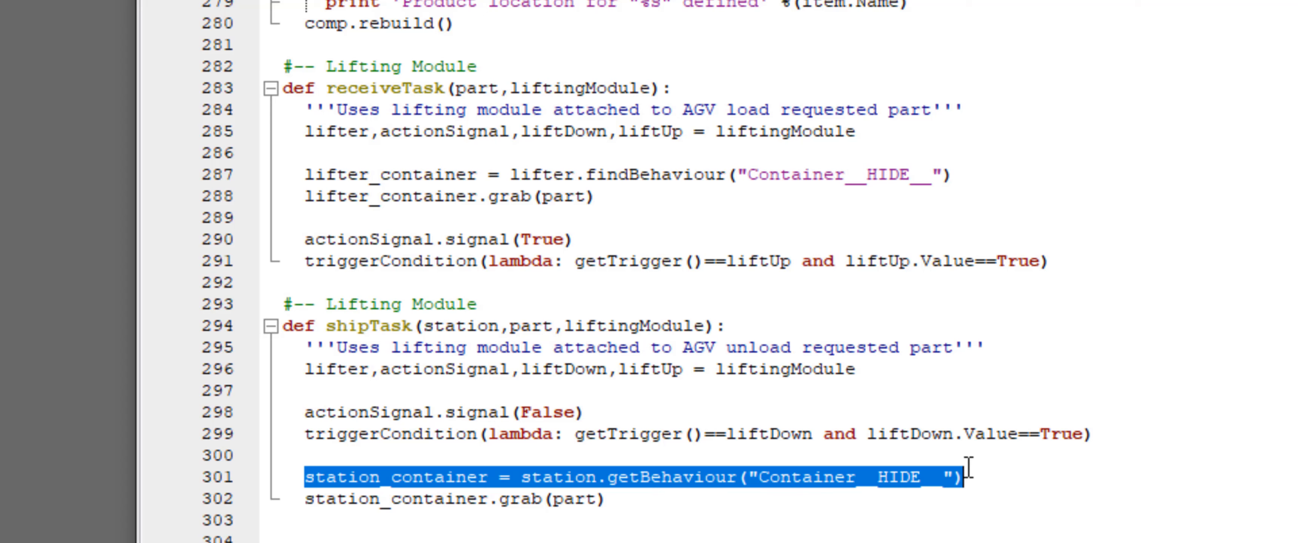
double_click(459, 328)
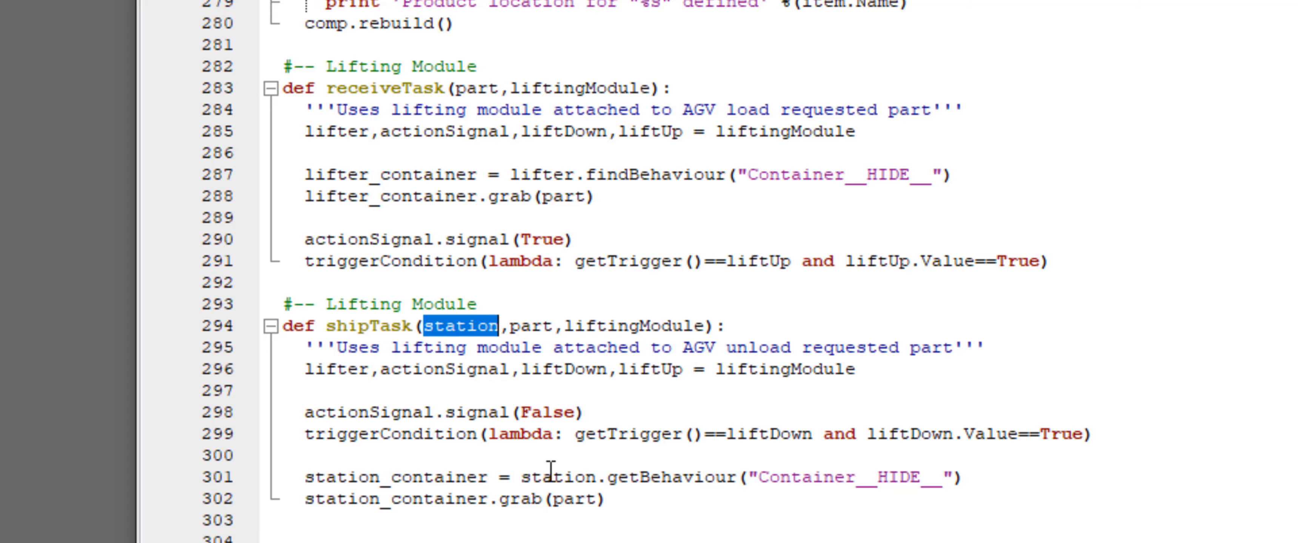
left_click(600, 498)
key("shift+Left")
key("shift+Left")
key("shift+Left")
key("shift+Left")
key("shift+Left")
key("shift+Left")
key("shift+Left")
key("shift+Left")
key("shift+Left")
key("shift+Left")
key("shift+Left")
key("shift+Left")
key("shift+Left")
key("shift+Left")
key("shift+Left")
key("shift+Left")
key("shift+Left")
key("shift+Left")
key("shift+Left")
key("shift+Left")
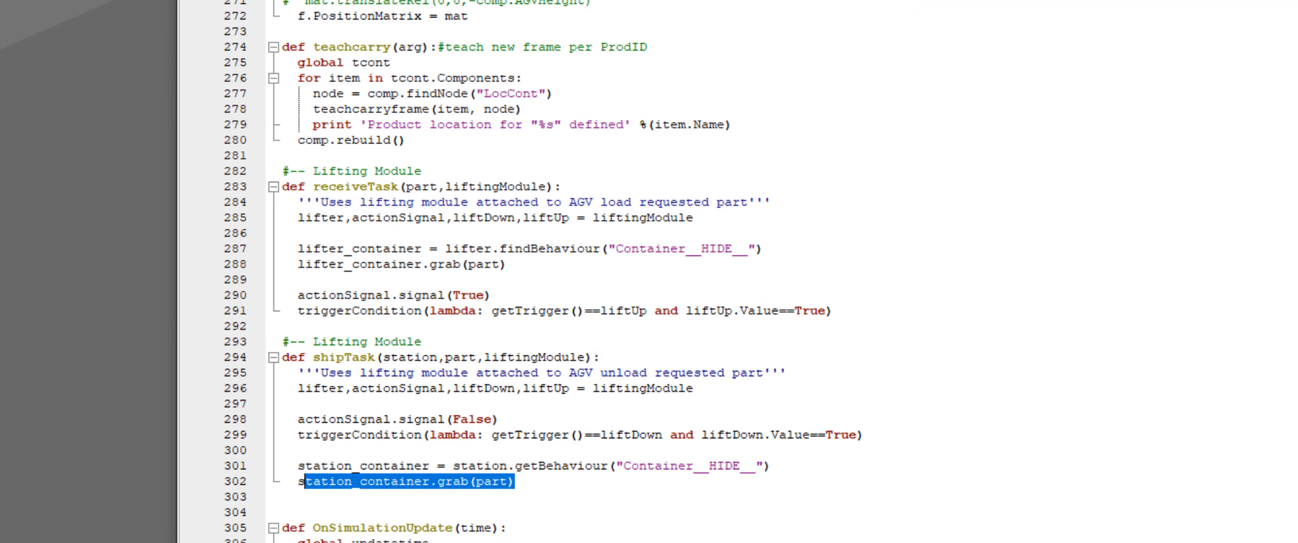
Find the next '#-- Lifting Module' occurrence and examine the shipTask call in the placing code
left_click(519, 27)
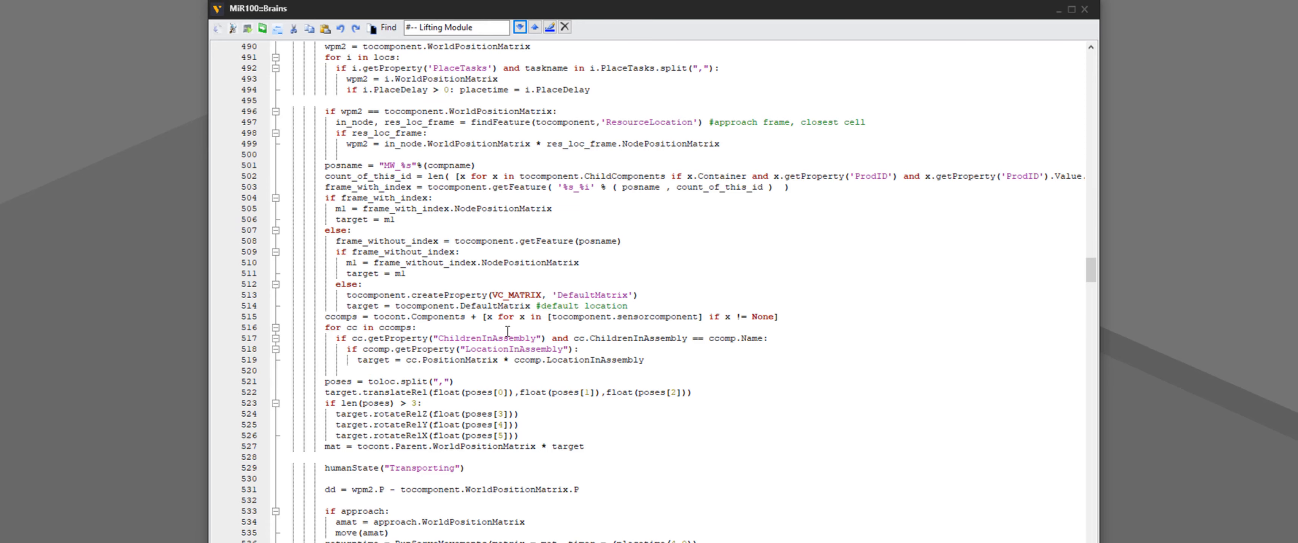
scroll(507, 331, "down", 10)
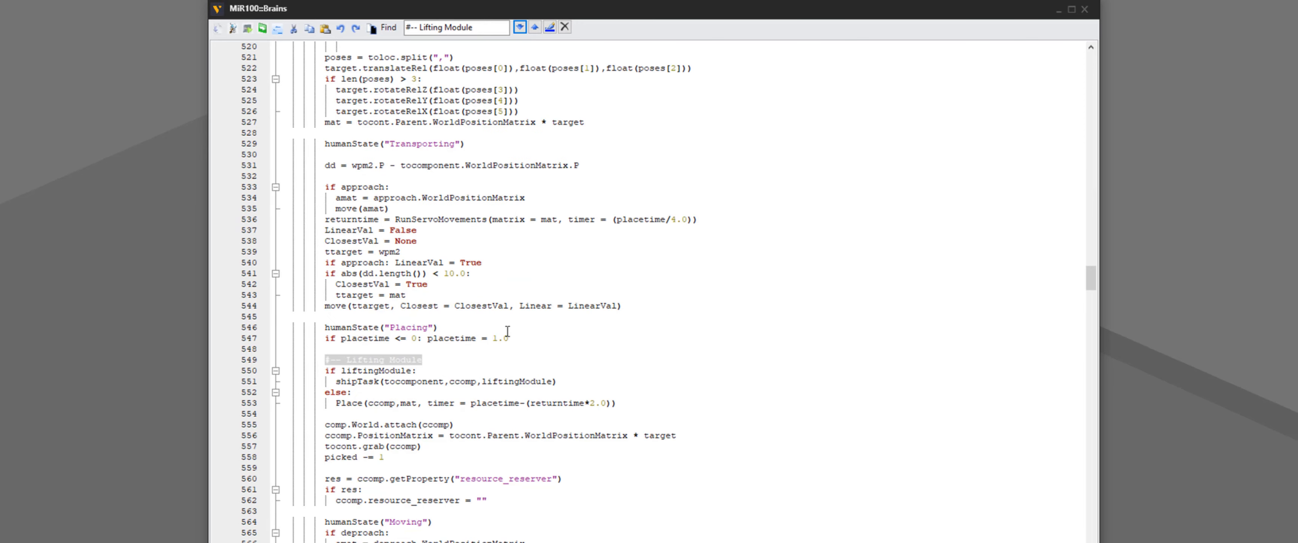
scroll(469, 347, "up", 20)
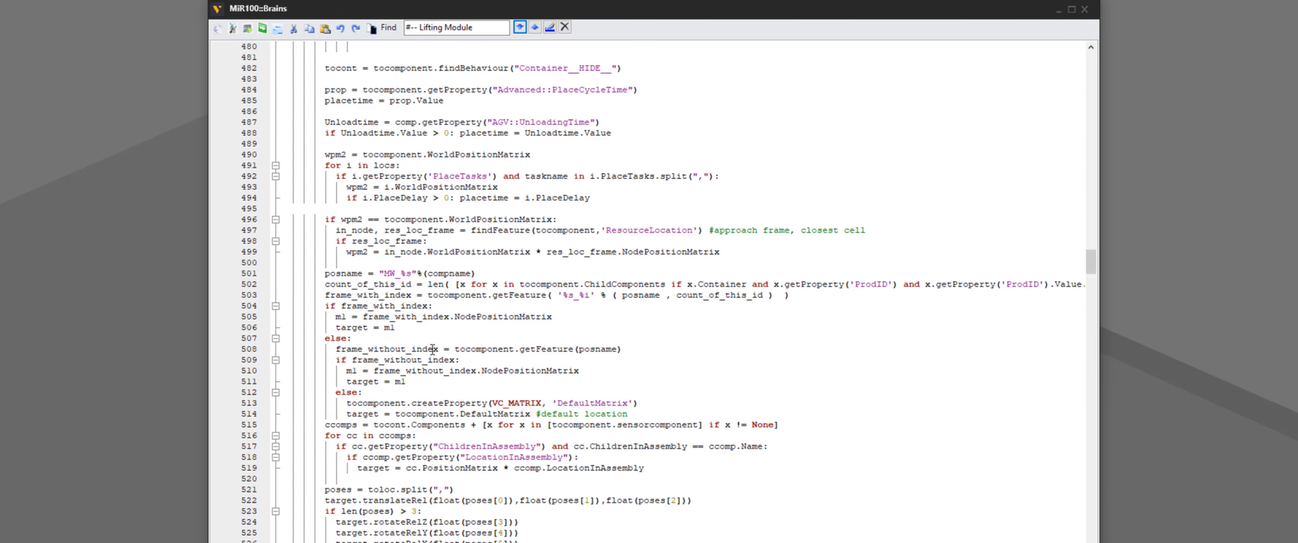
scroll(413, 354, "up", 20)
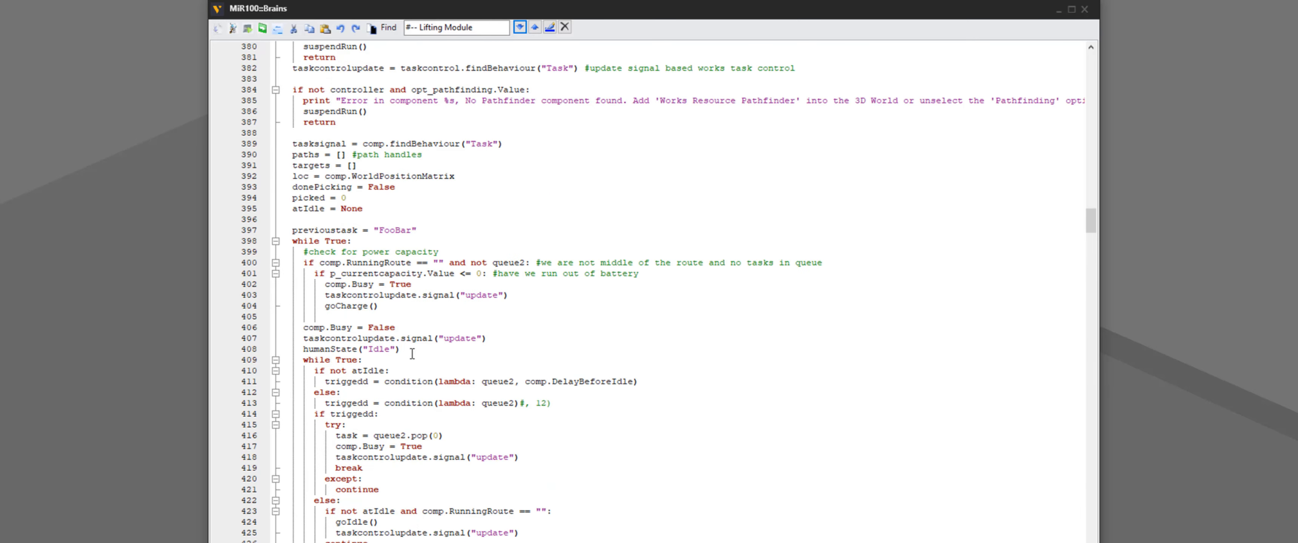
scroll(412, 354, "up", 17)
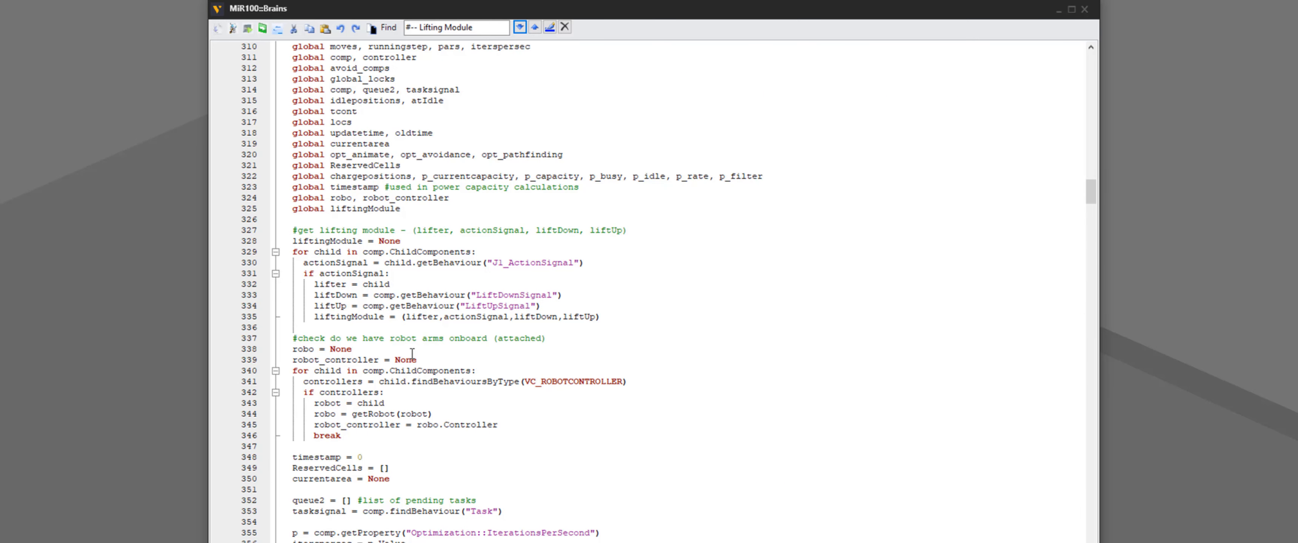
scroll(412, 354, "down", 20)
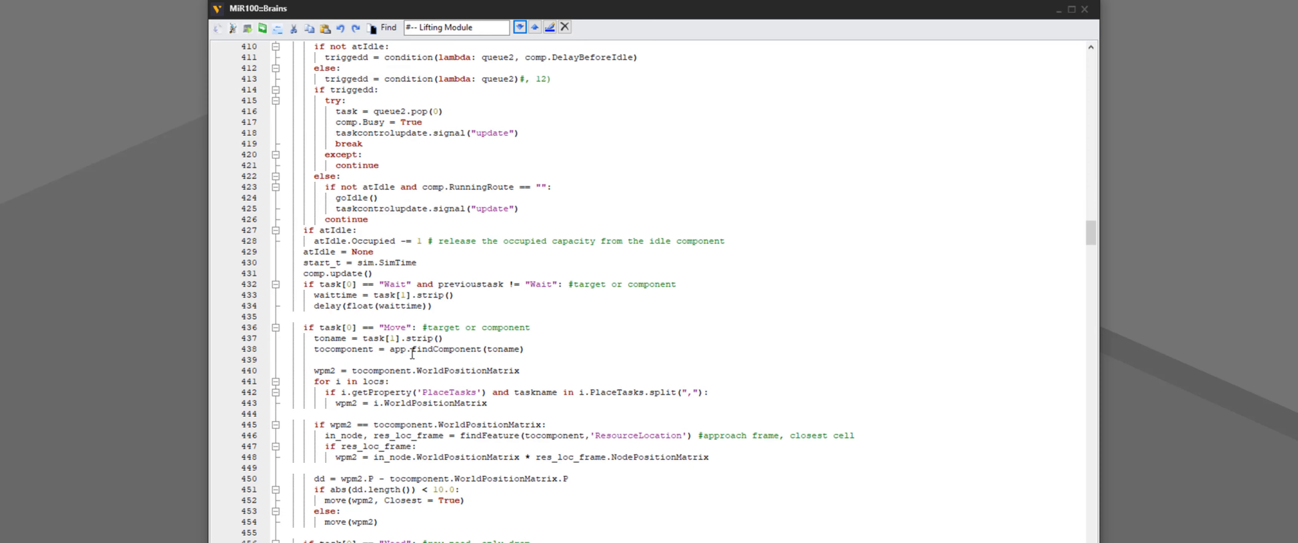
scroll(412, 354, "down", 20)
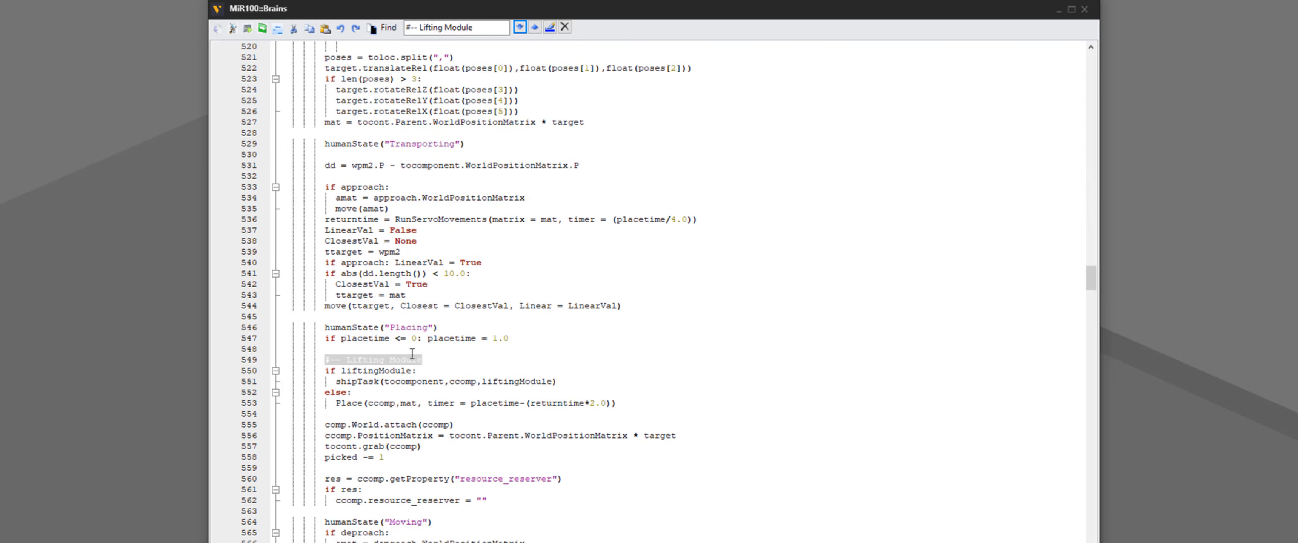
left_click(385, 263)
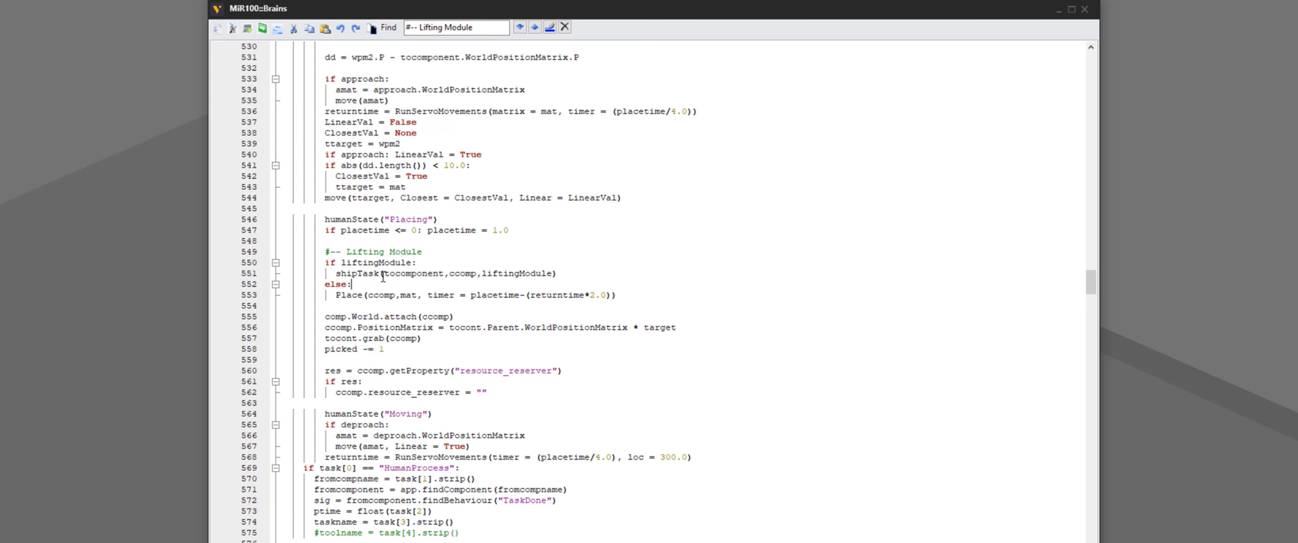
left_click_drag(430, 261, 348, 263)
left_click(399, 278)
left_click_drag(557, 274, 362, 275)
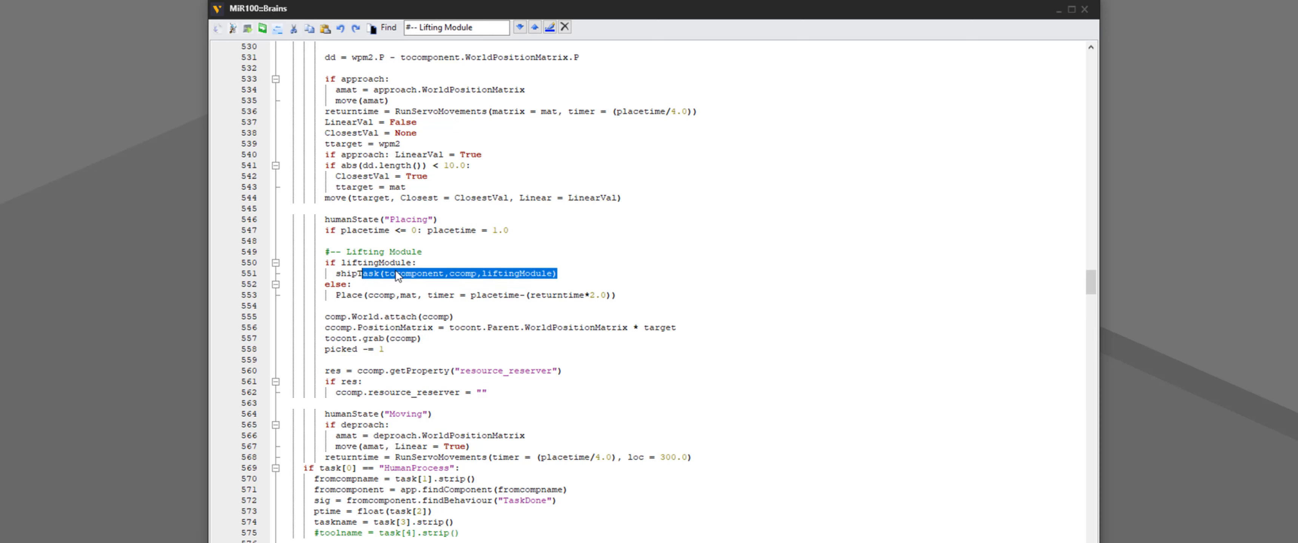
left_click(436, 266)
left_click_drag(421, 266, 557, 275)
Find the next '#-- Lifting Module' occurrence and examine the receiveTask call in the picking code
left_click(520, 27)
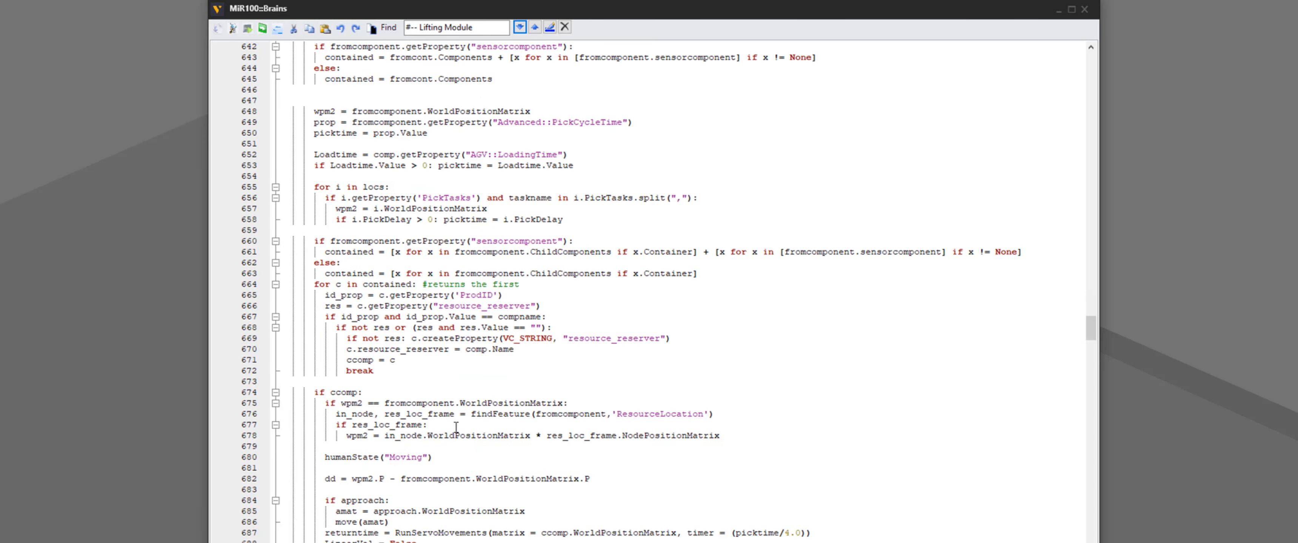
scroll(454, 429, "down", 5)
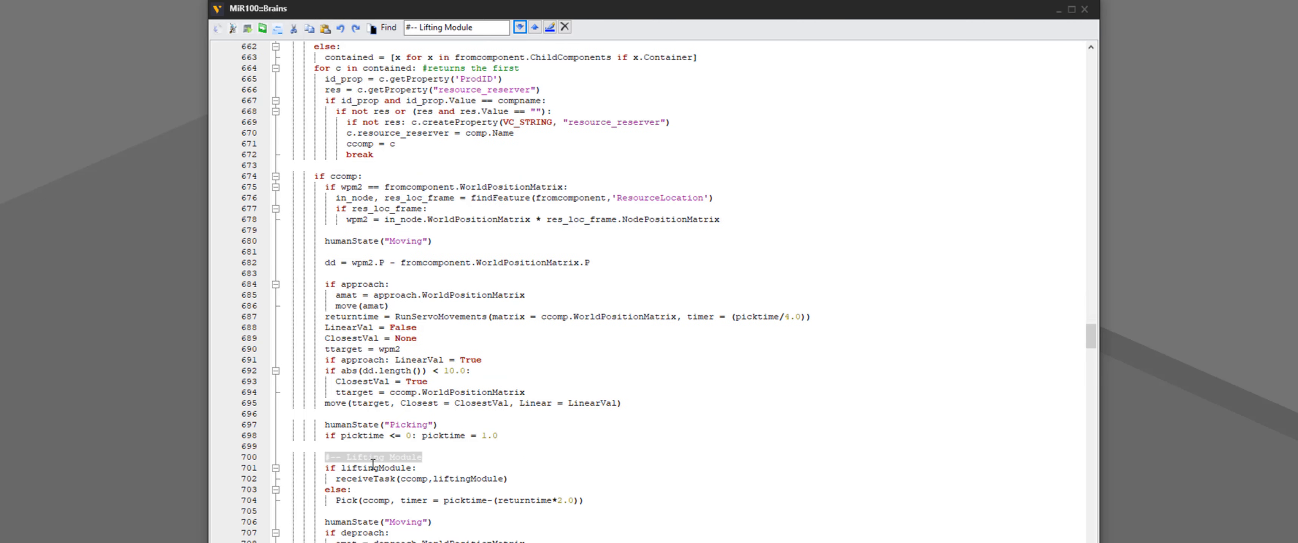
left_click_drag(336, 480, 509, 480)
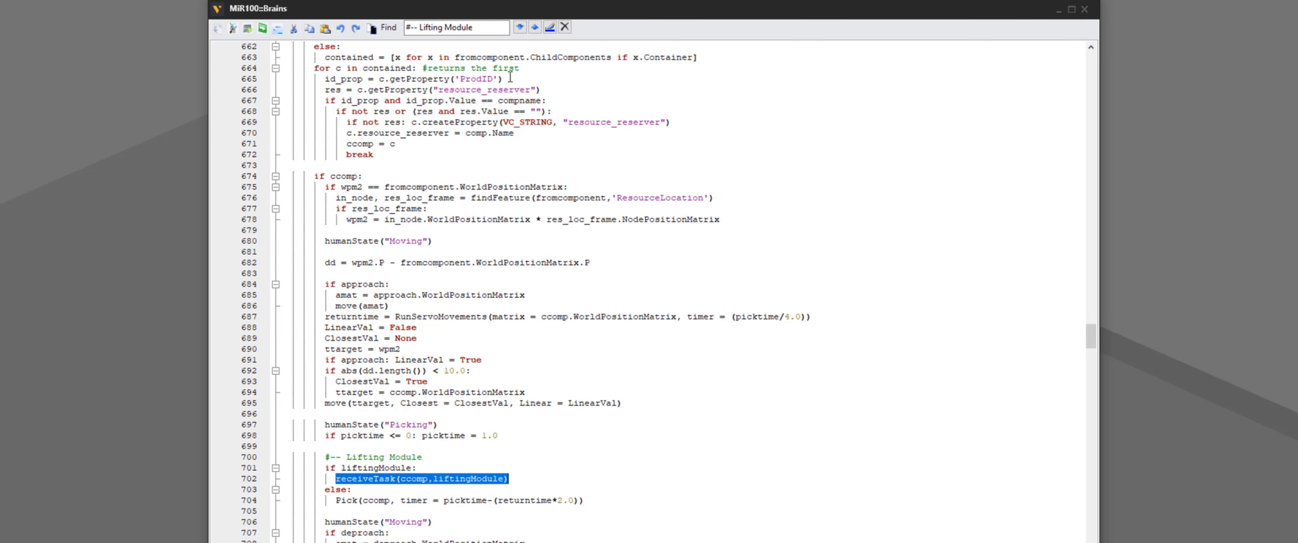
Step through the remaining '#-- Lifting Module' occurrences in the Brains script
left_click(520, 27)
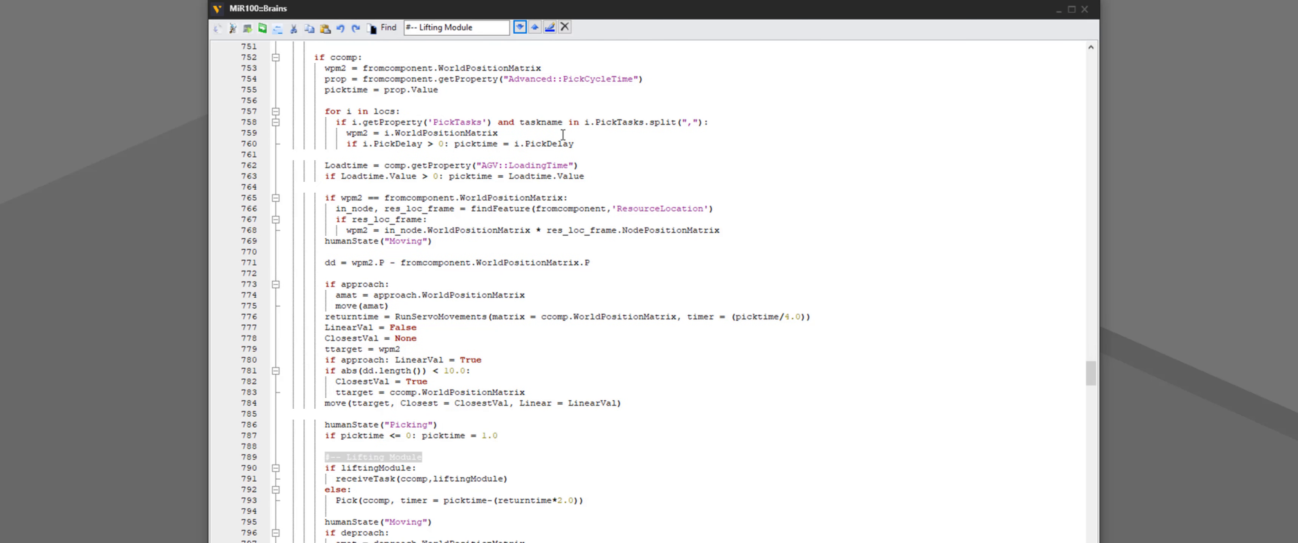
left_click(520, 27)
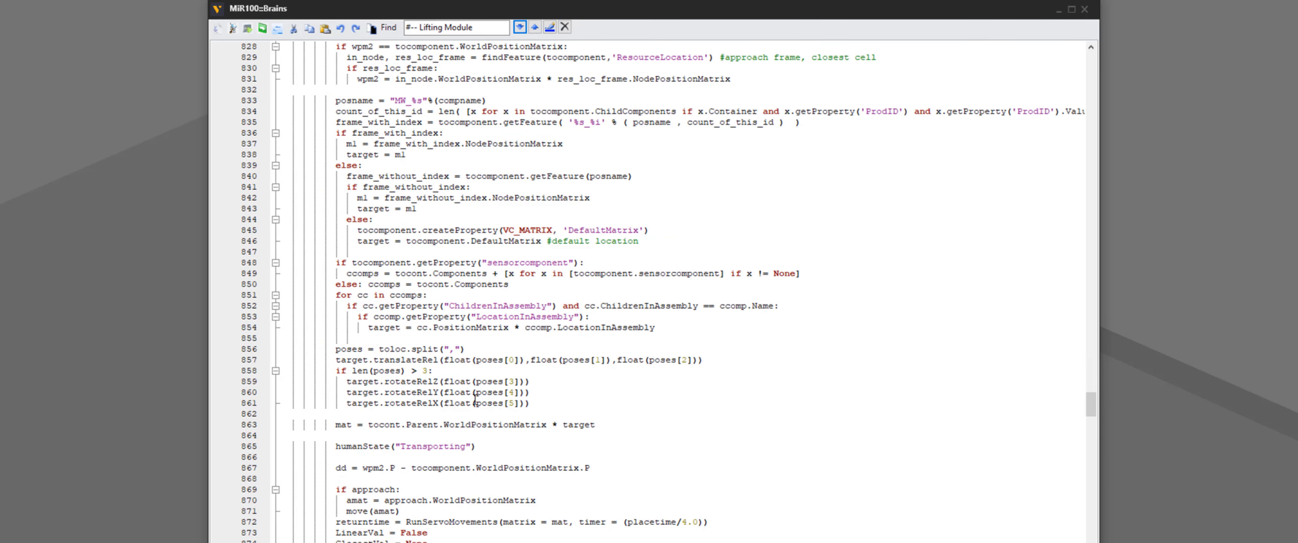
scroll(475, 399, "down", 5)
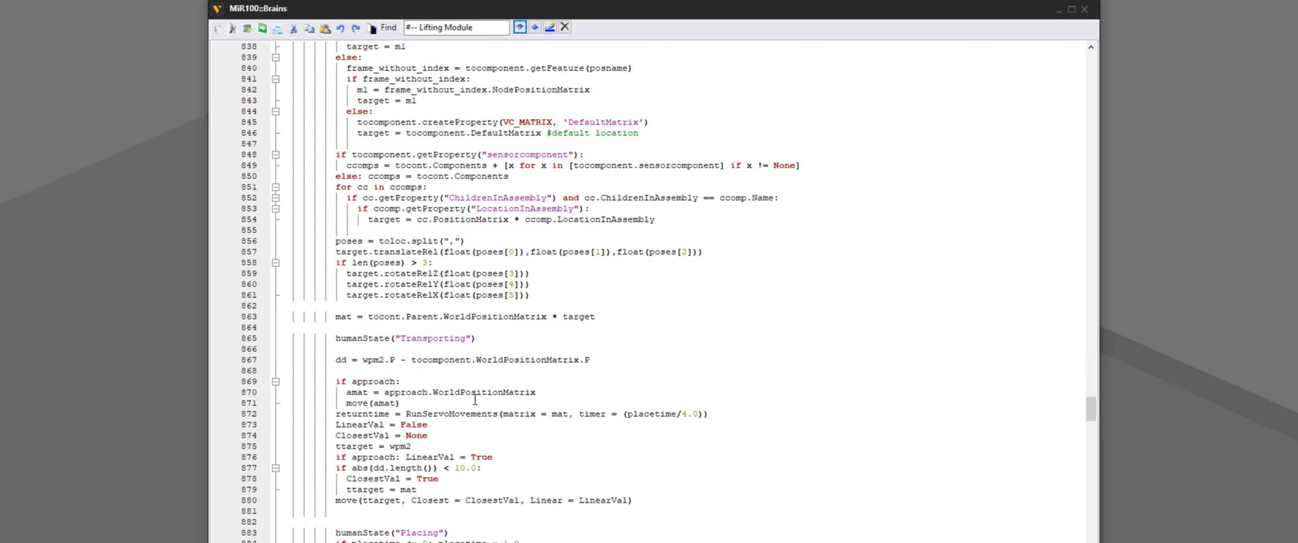
left_click(520, 27)
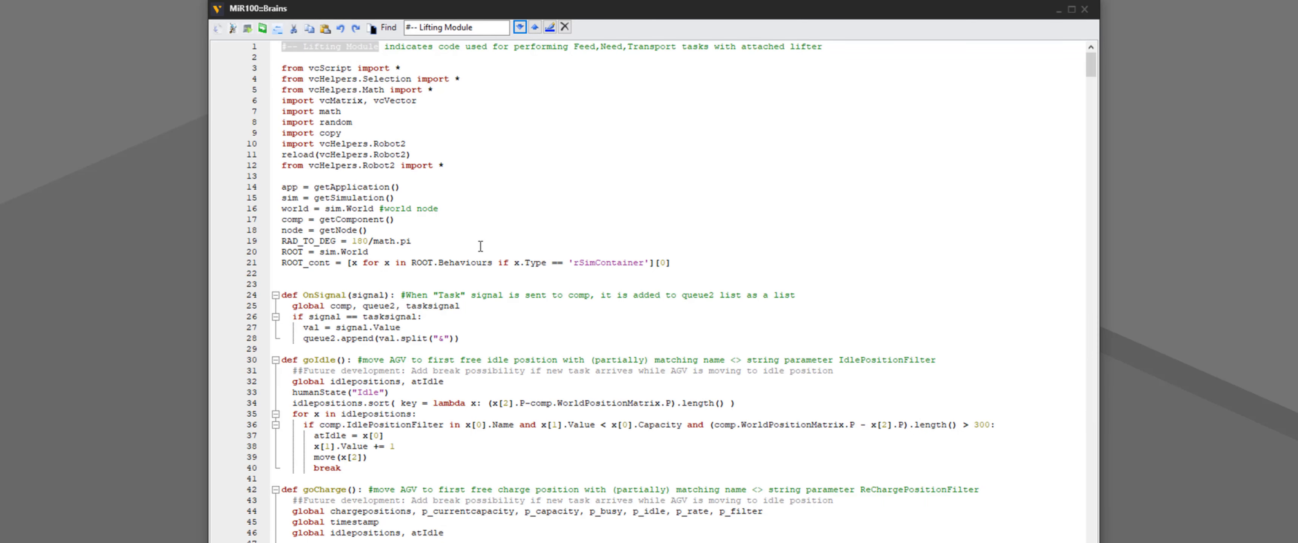
scroll(481, 246, "down", 3)
left_click(520, 28)
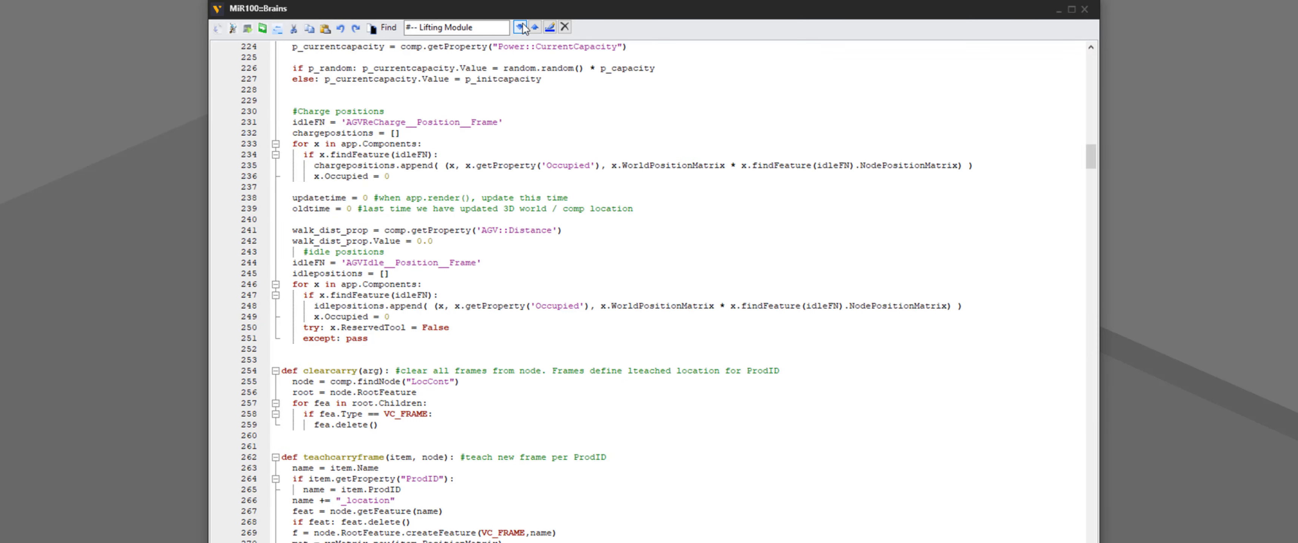
Prefix the OnRun comment about getting the lifting module with the '#-- Lifting Module ->' marker
scroll(464, 334, "down", 3)
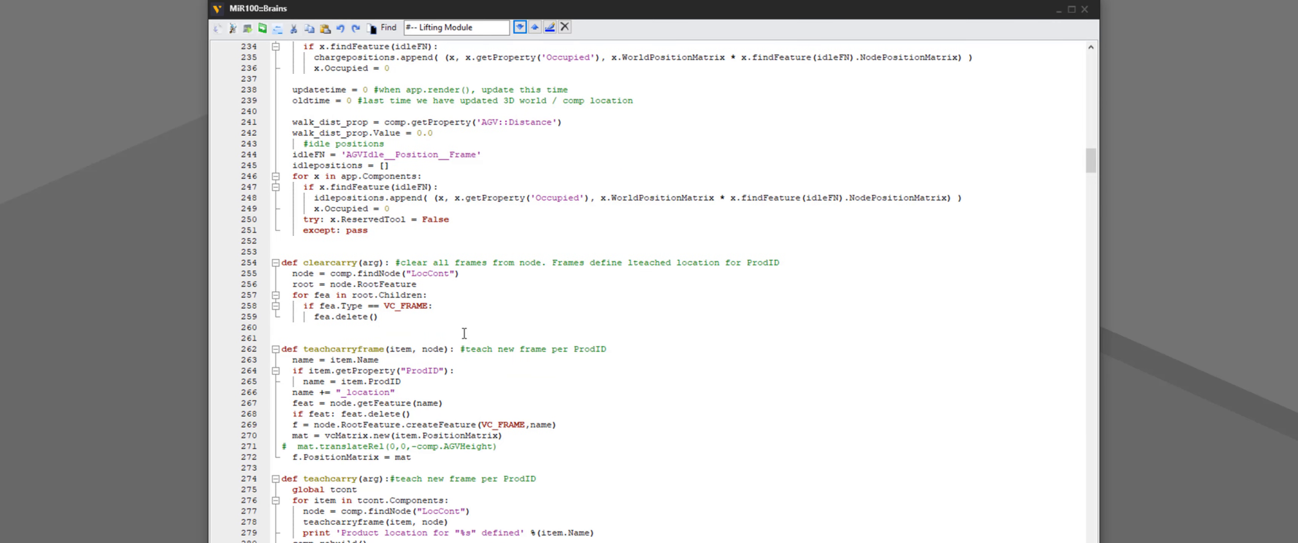
scroll(456, 378, "up", 9)
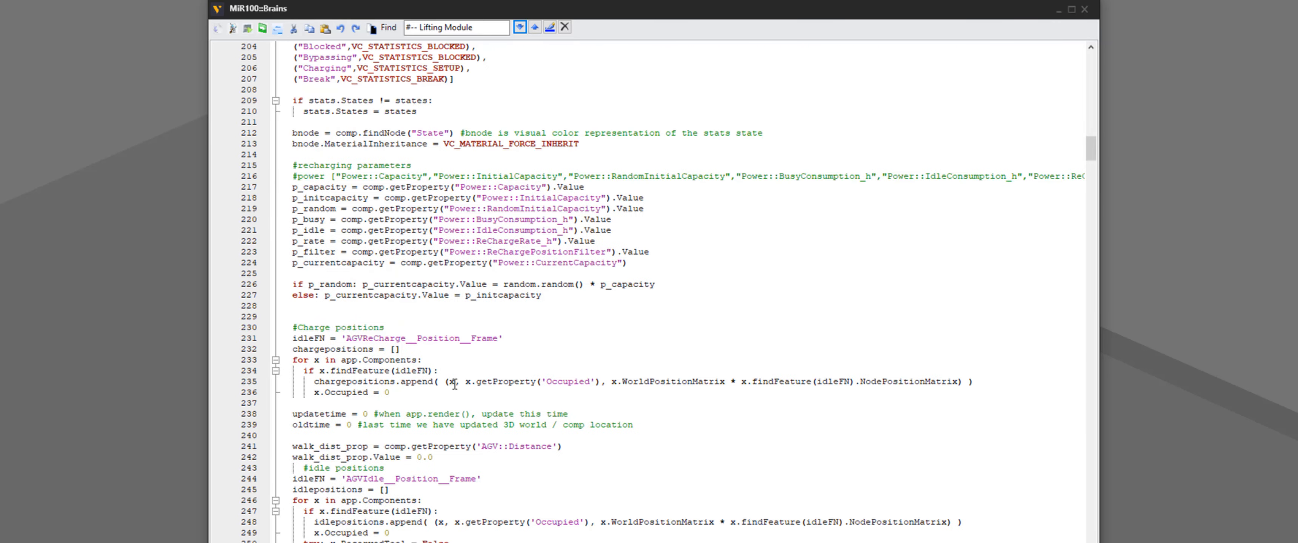
scroll(455, 384, "up", 20)
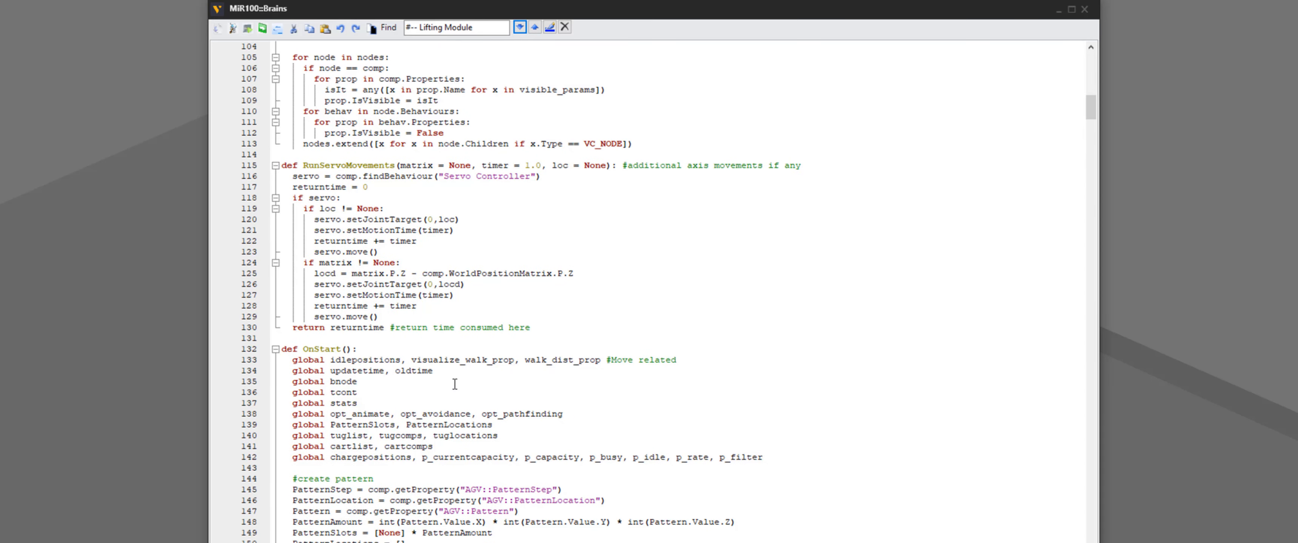
scroll(455, 384, "down", 20)
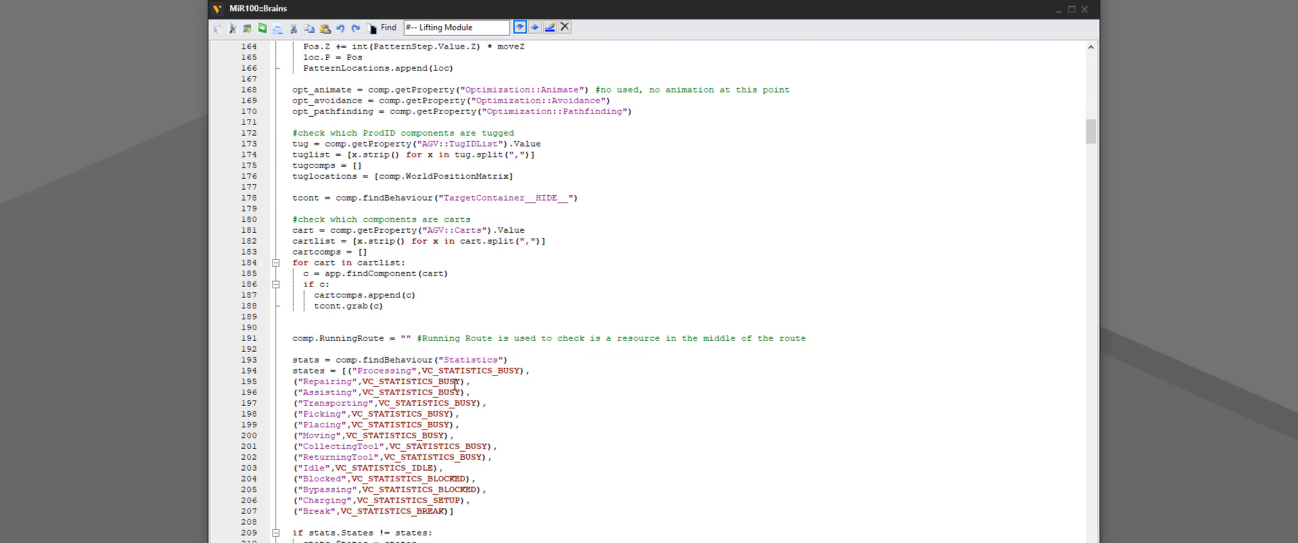
scroll(455, 384, "down", 20)
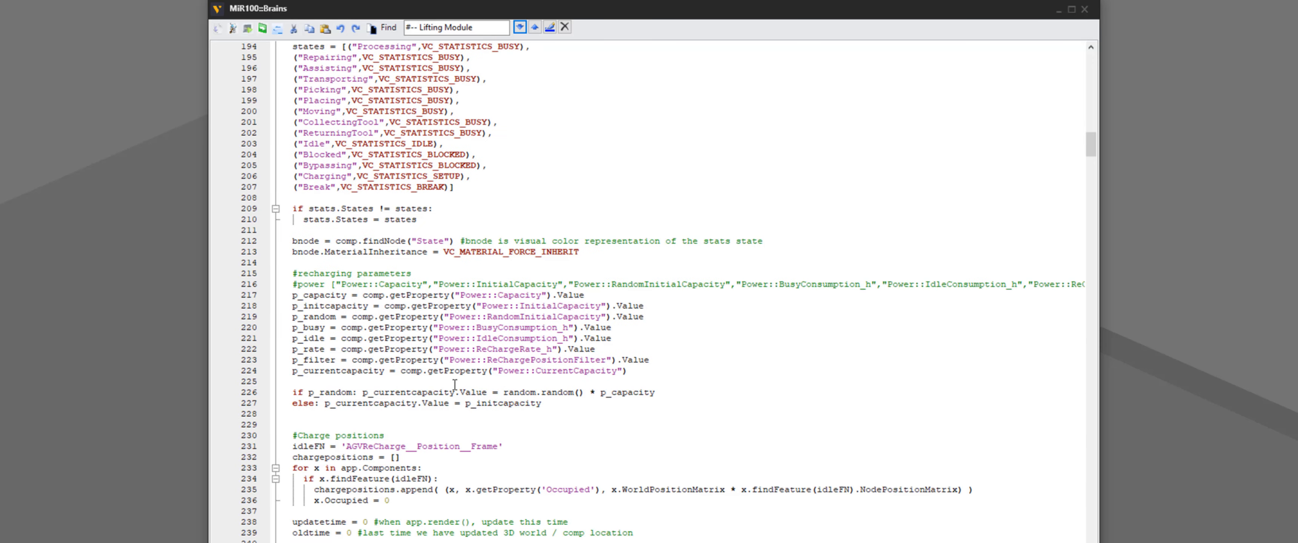
scroll(454, 384, "down", 17)
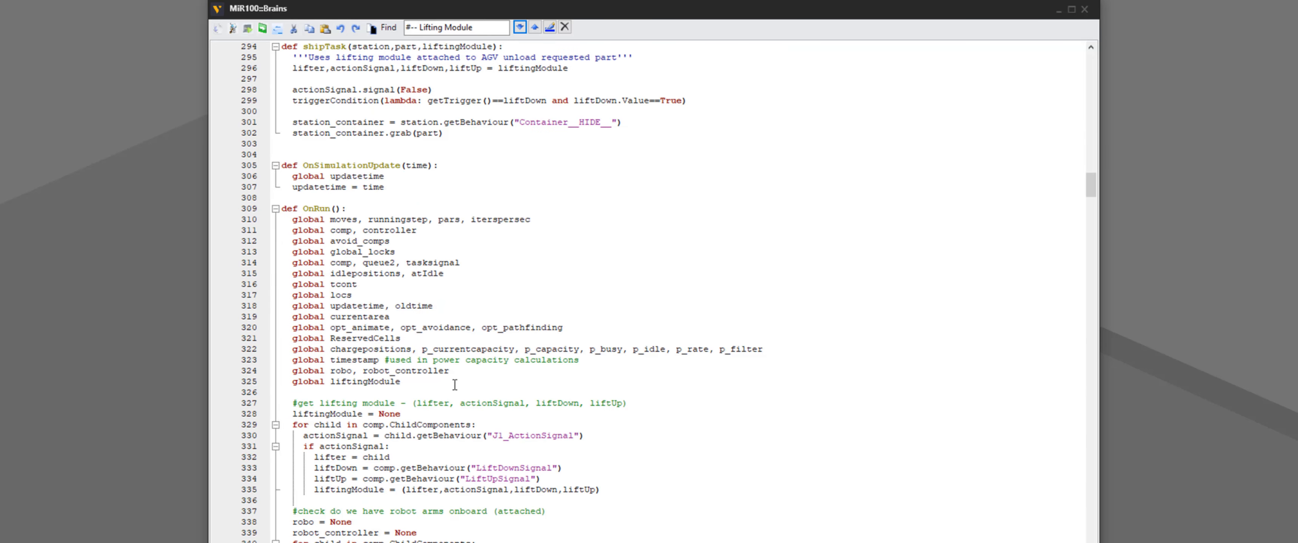
left_click(346, 403)
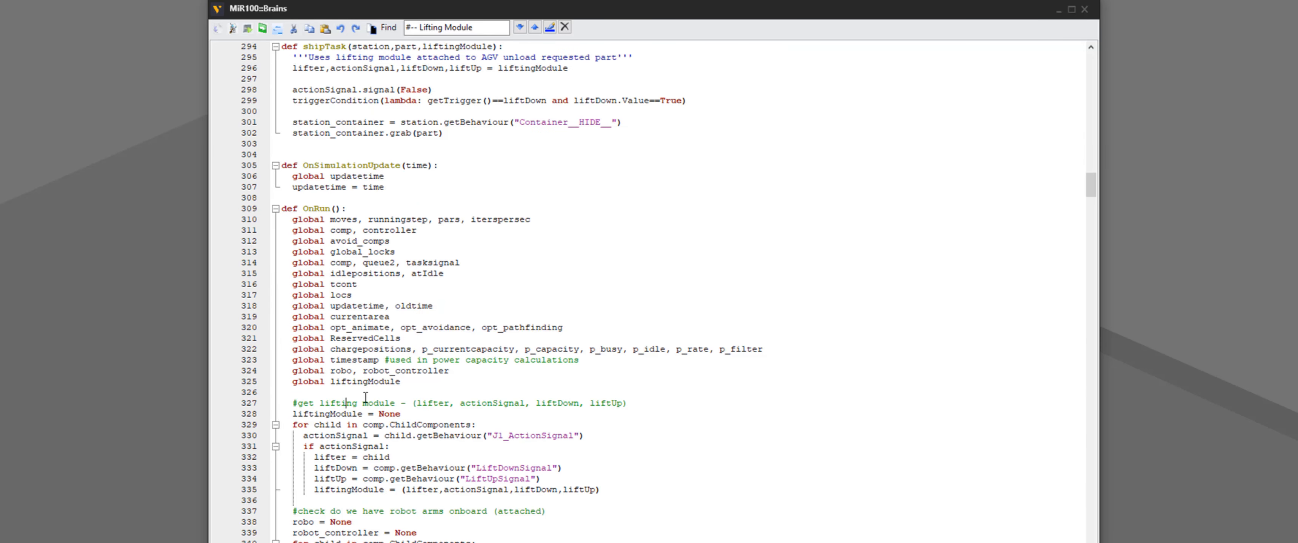
left_click(298, 403)
left_click_drag(484, 28, 395, 28)
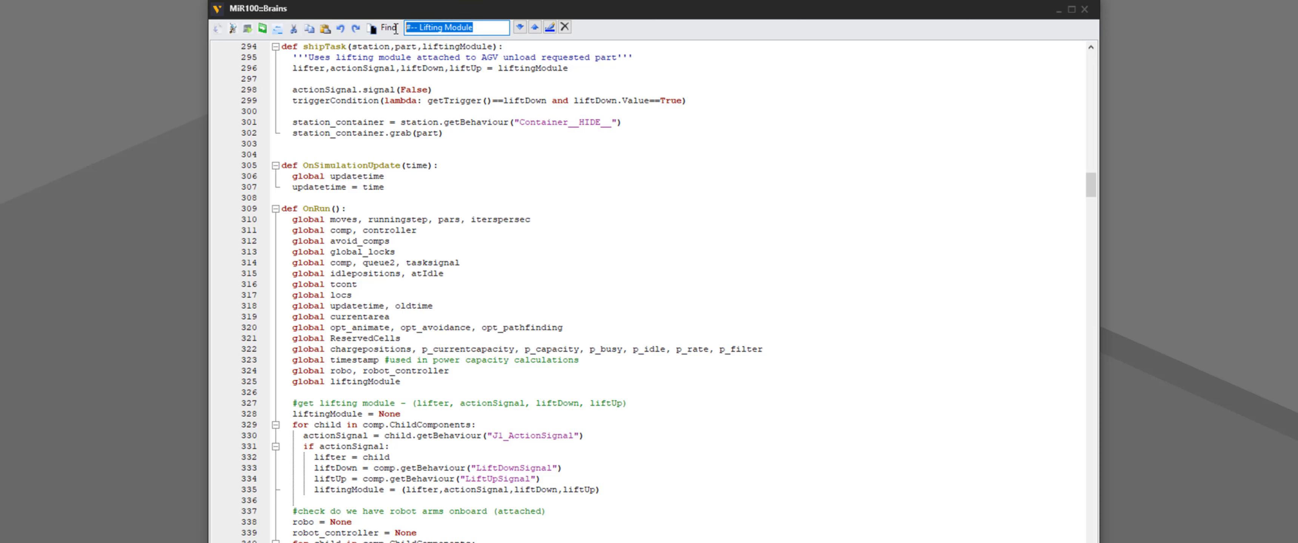
right_click(441, 28)
left_click(479, 72)
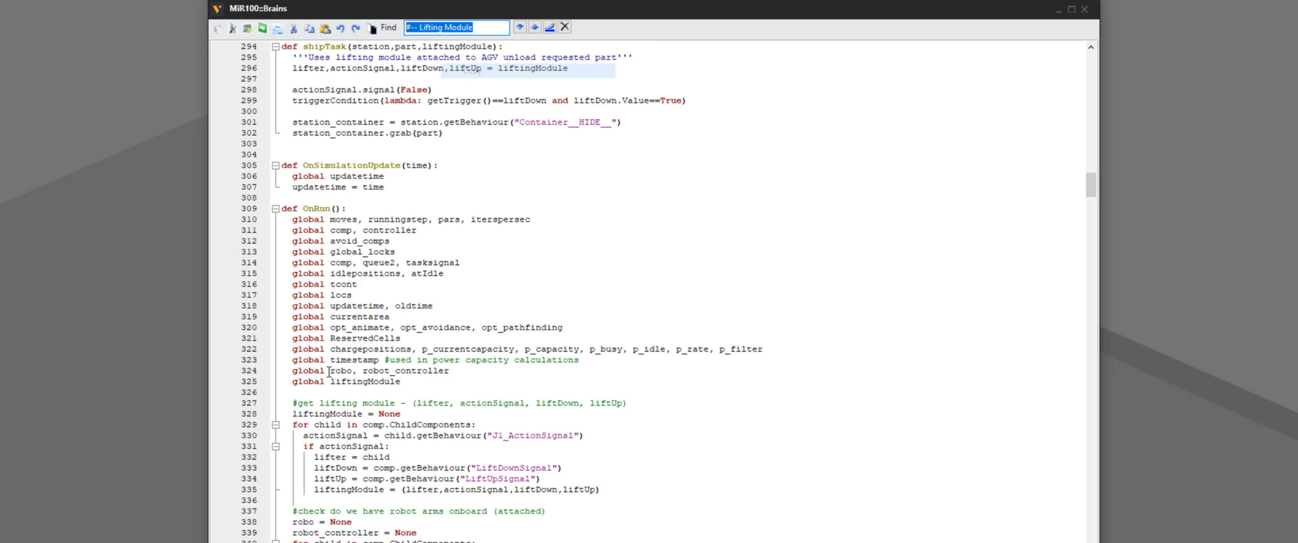
left_click(298, 403)
key("ctrl+v")
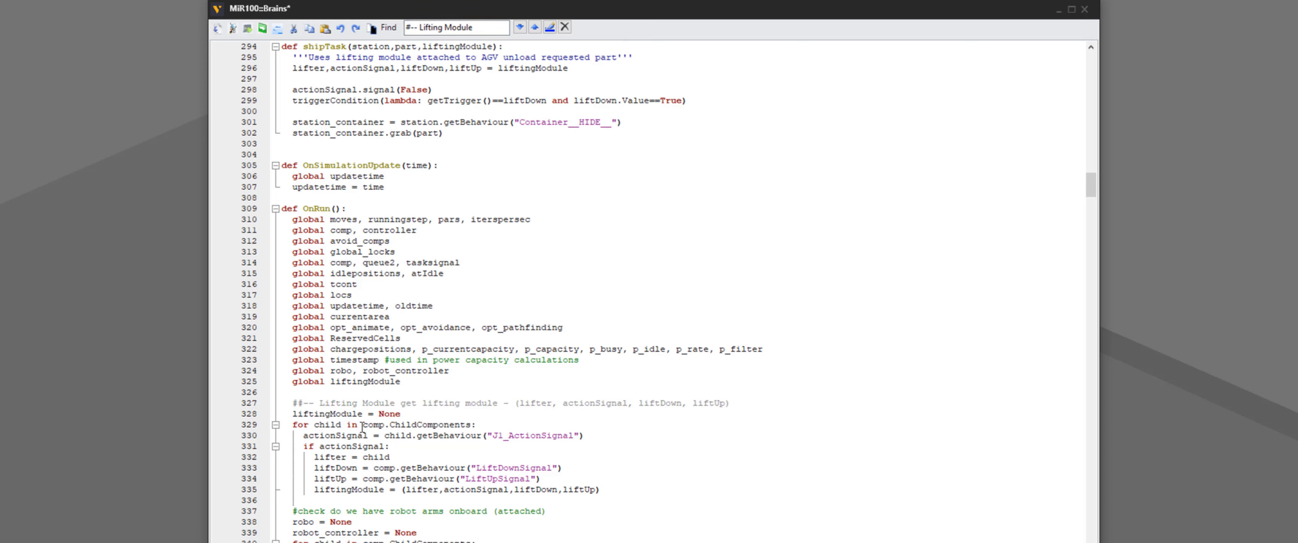
key("Delete")
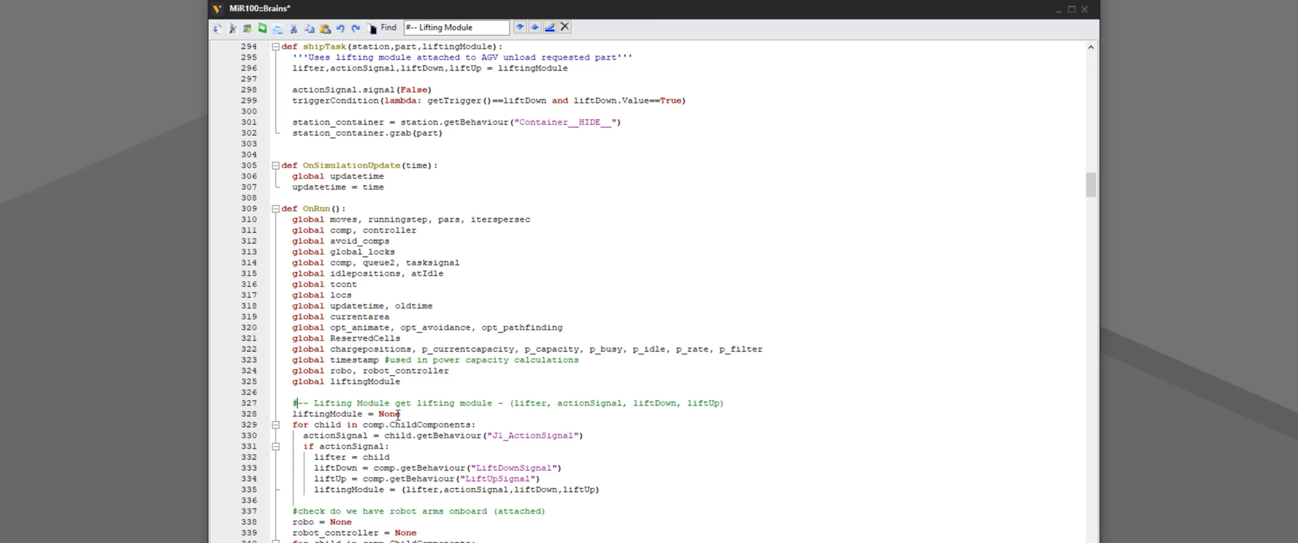
left_click(397, 403)
type("->")
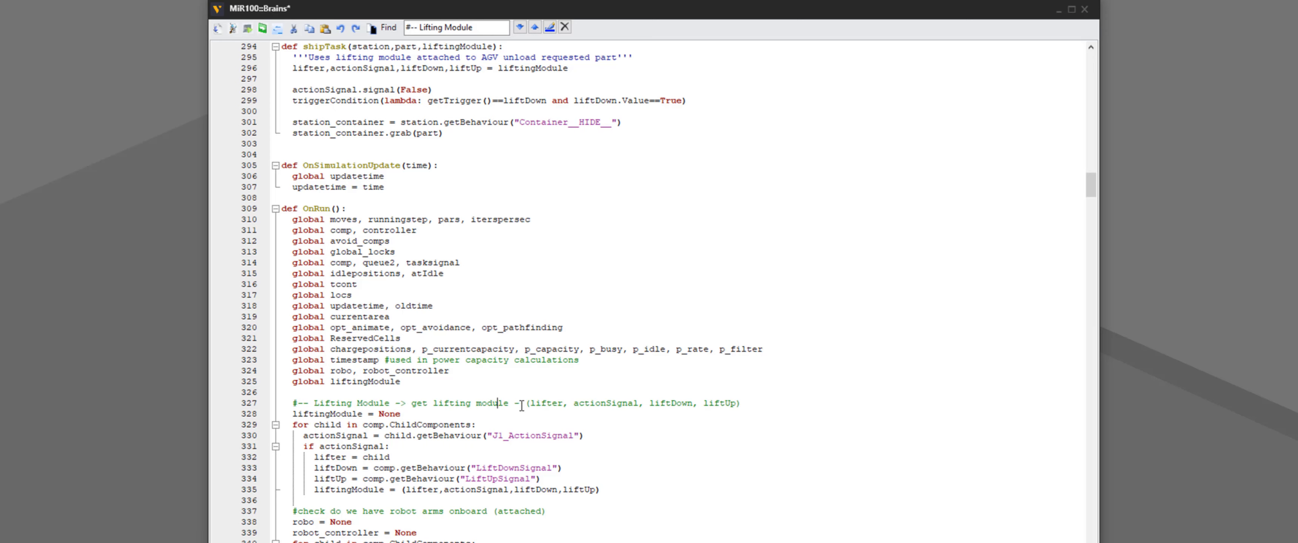
Highlight the lifting module tuple items in the comment and the liftingModule variable to explain them
left_click_drag(514, 404, 432, 405)
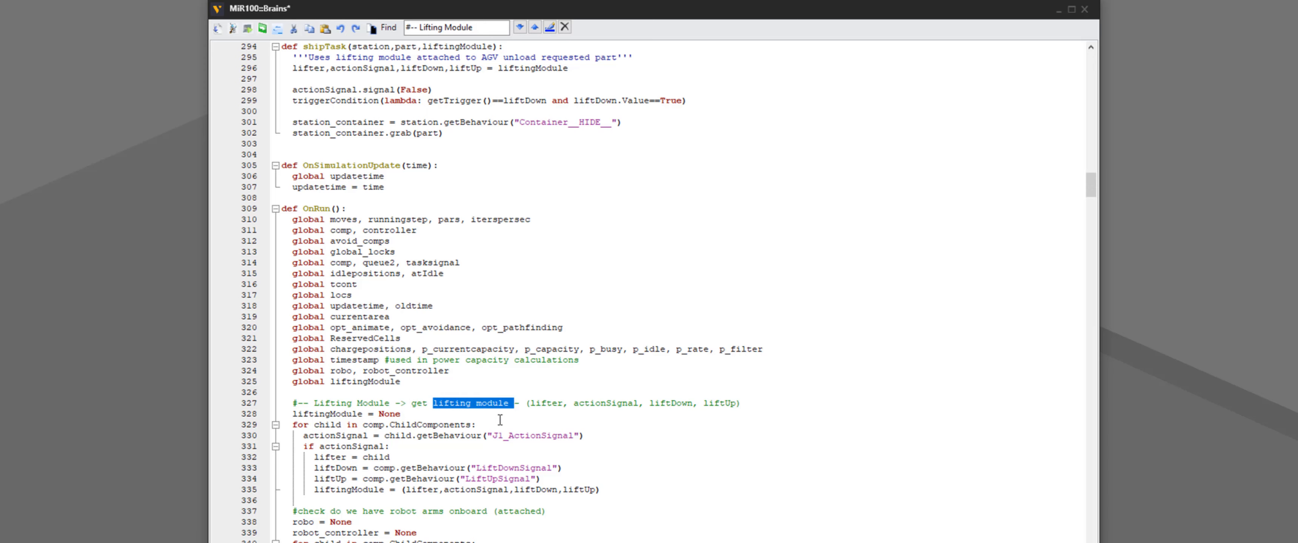
double_click(547, 403)
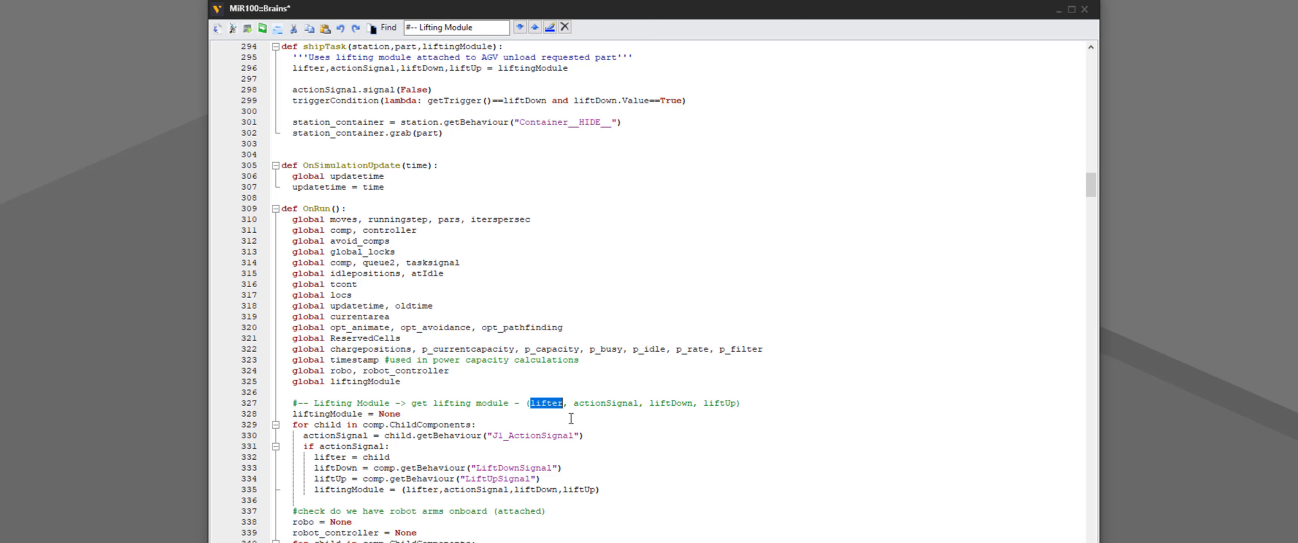
double_click(599, 406)
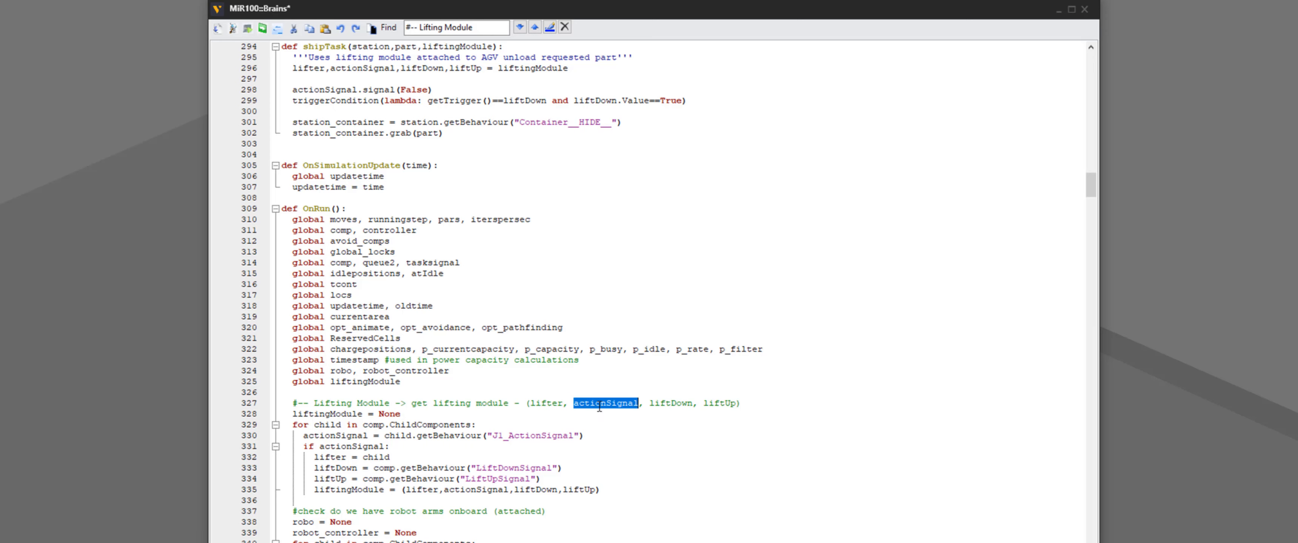
double_click(672, 403)
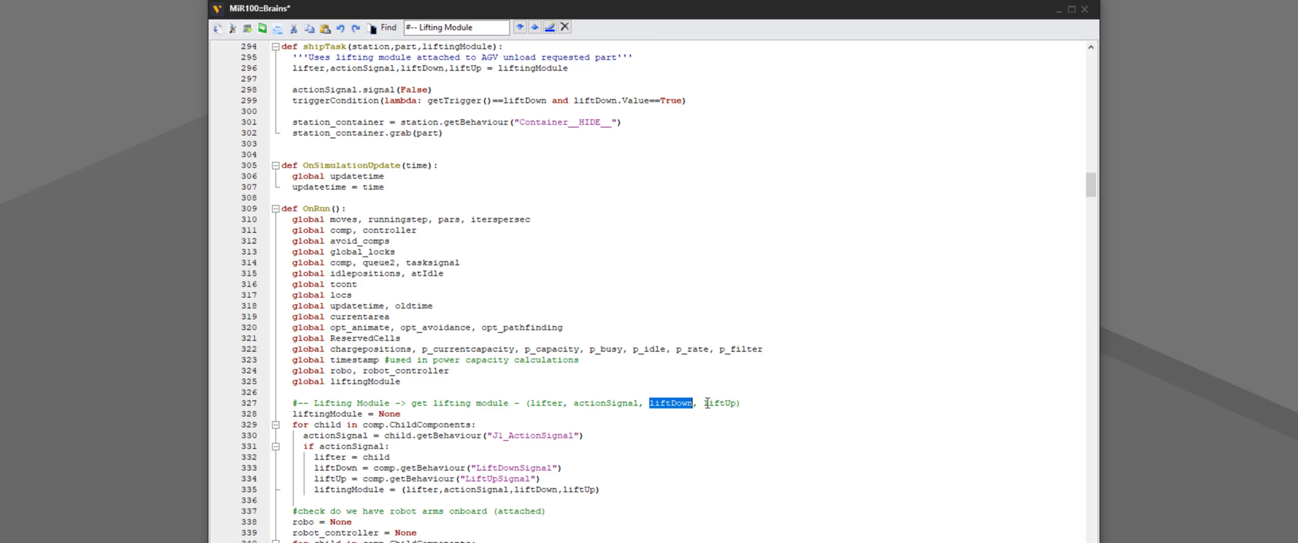
left_click(666, 403)
left_click_drag(293, 414, 364, 415)
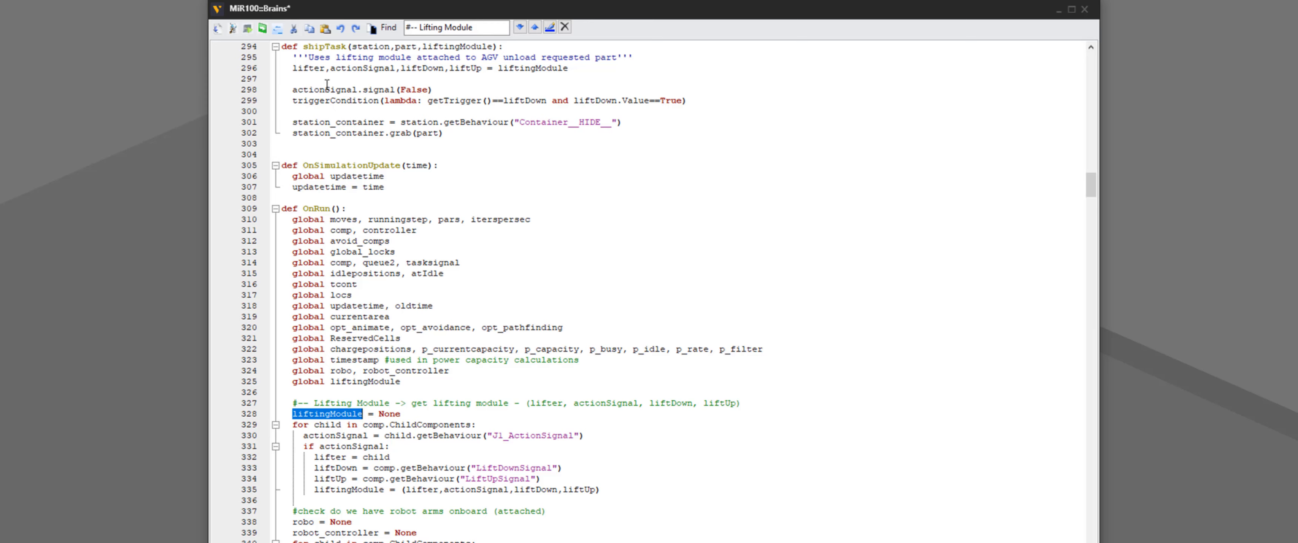
Close the Brains script editor and return to the 3D layout, cancelling the new-layout save prompt
left_click(1084, 9)
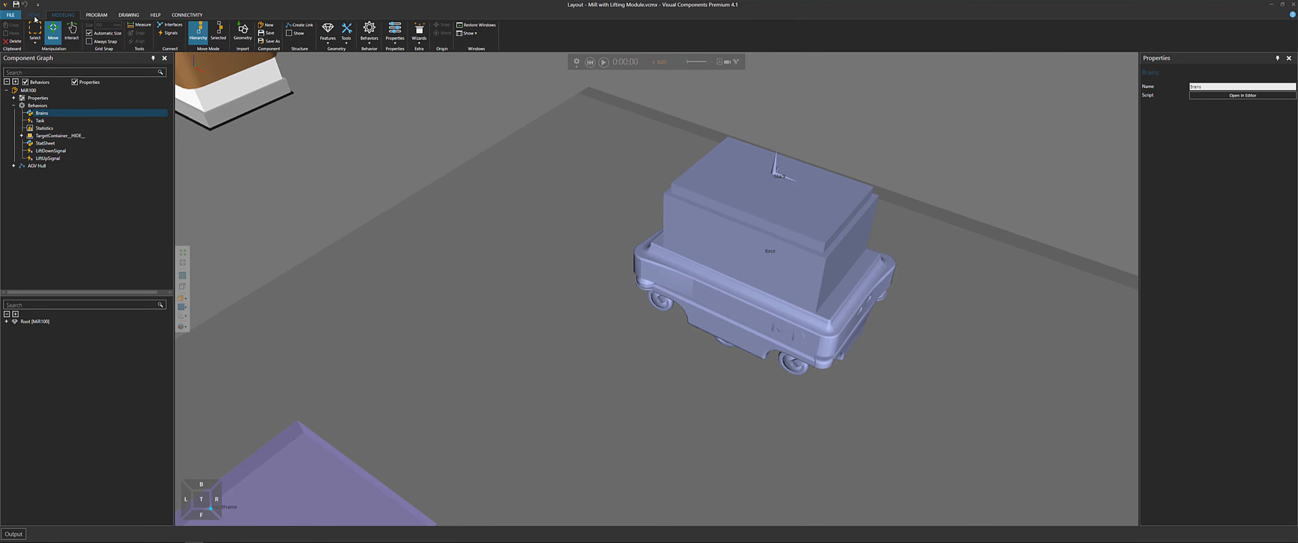
left_click(35, 16)
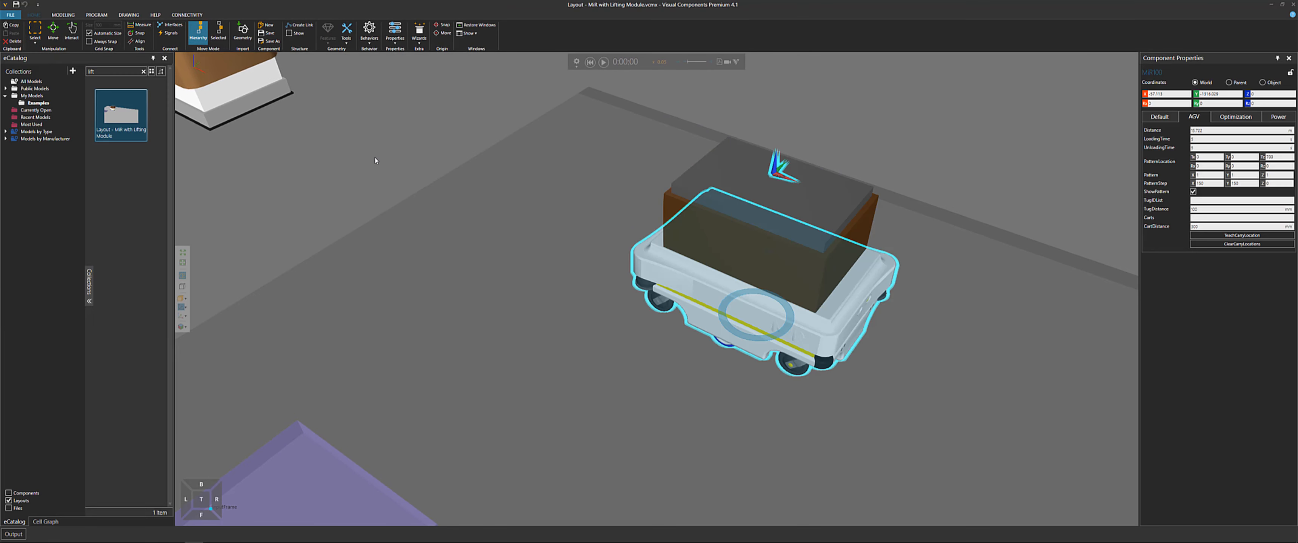
left_click(378, 169)
scroll(379, 171, "down", 3)
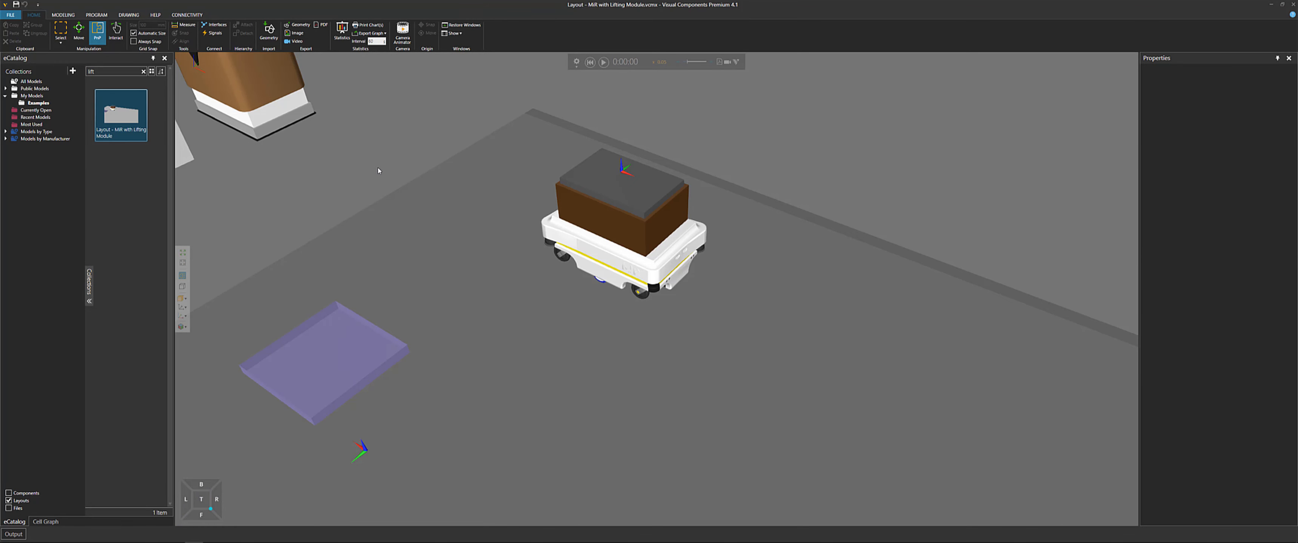
key("ctrl+n")
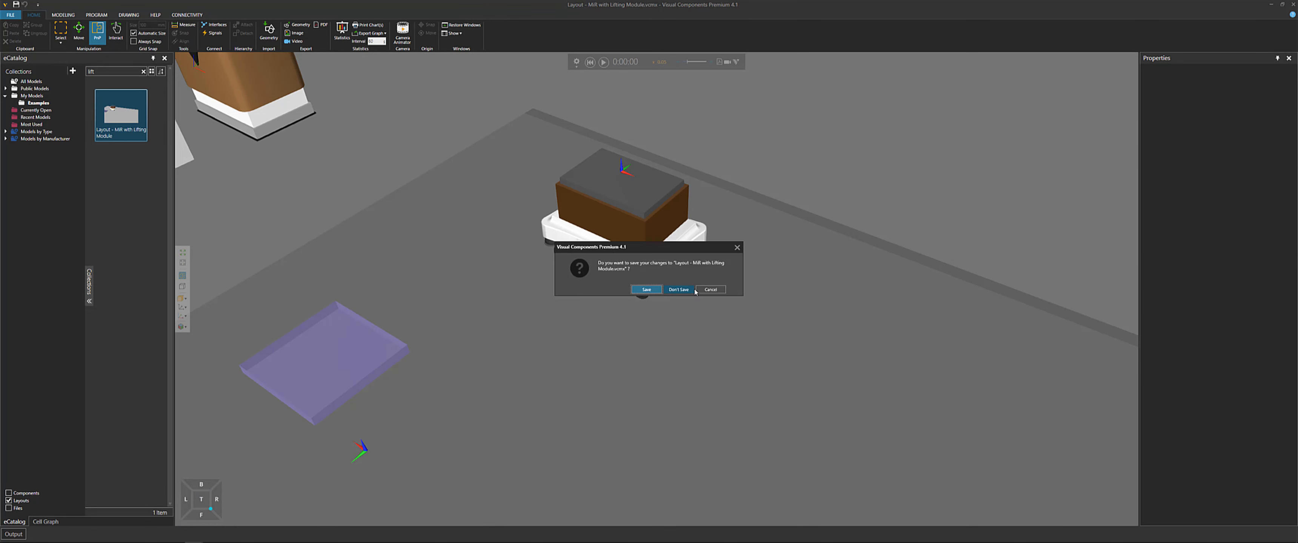
left_click(710, 289)
Inspect the lifter component's behaviours and its PythonScript in the Modeling component graph
left_click(629, 226)
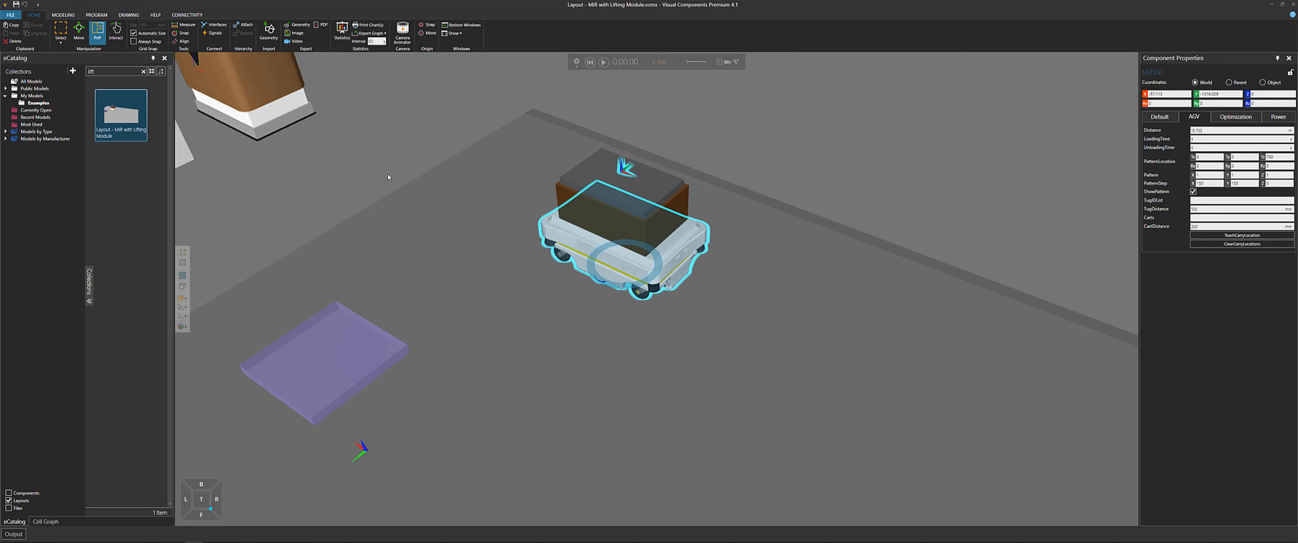
left_click(66, 15)
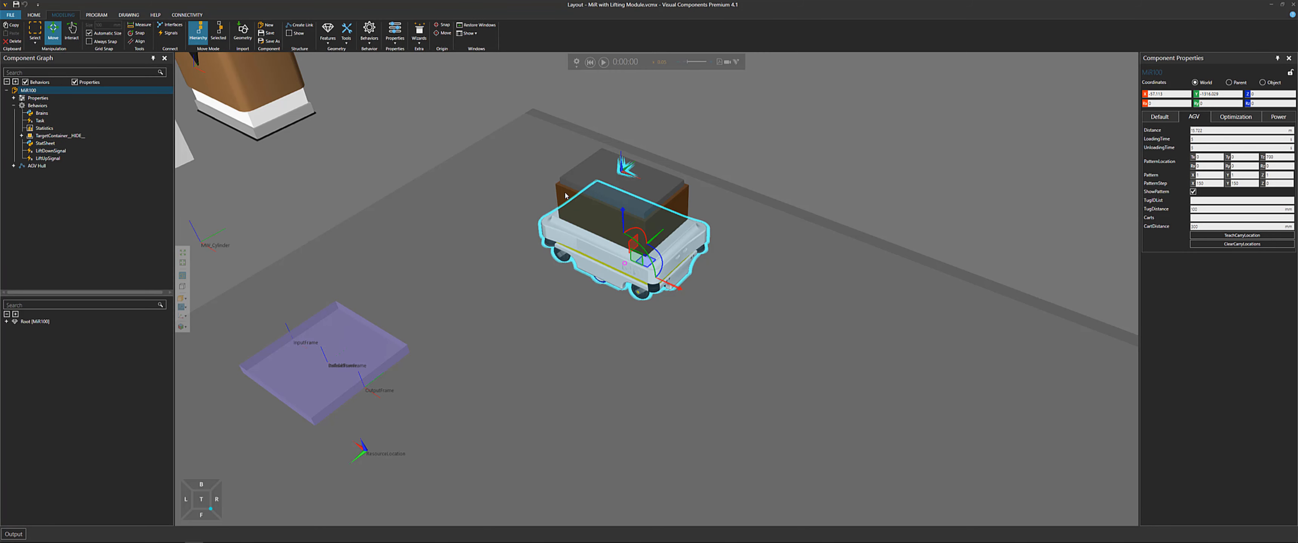
left_click(568, 200)
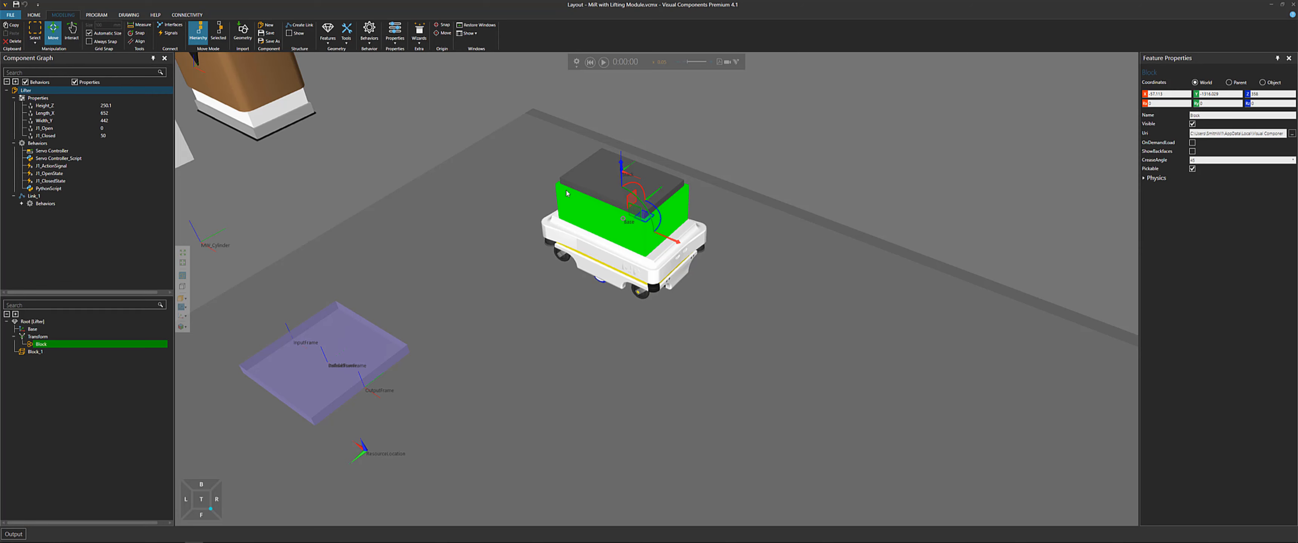
left_click(60, 190)
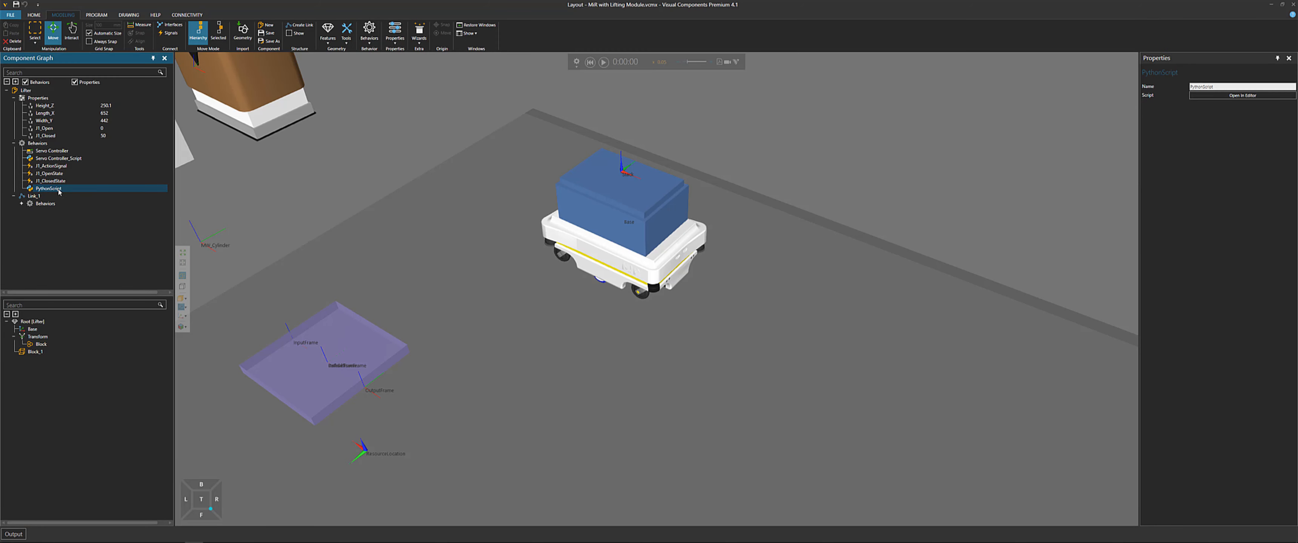
right_click(59, 191)
left_click(76, 196)
left_click(295, 170)
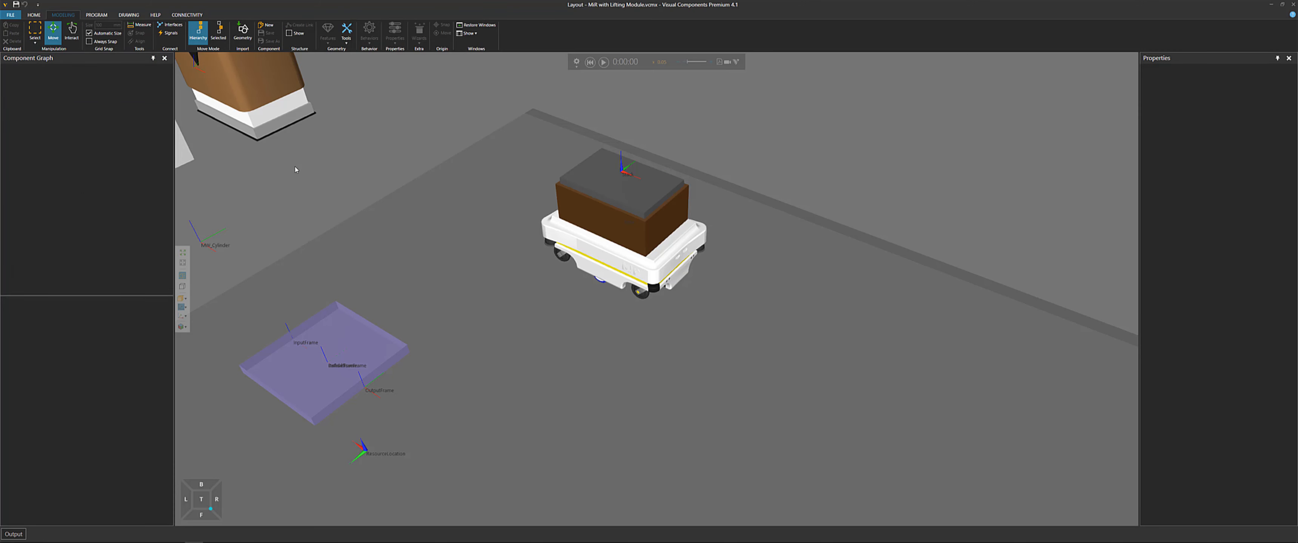
Start a new empty layout without saving and switch to Notepad++ with the list of example layouts
key("ctrl+n")
left_click(684, 290)
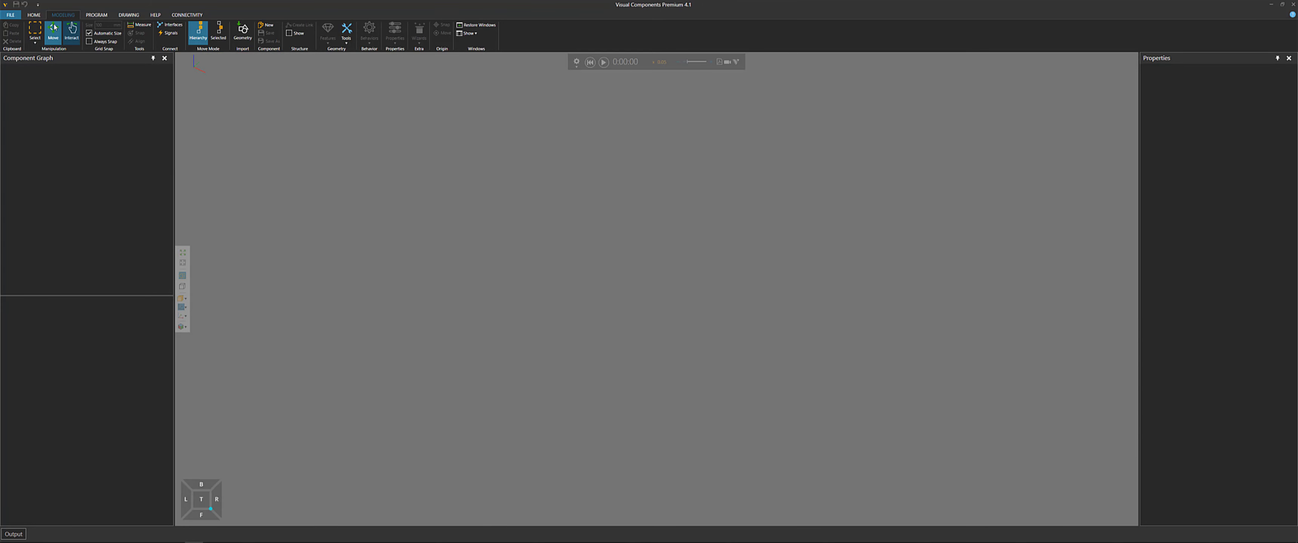
left_click(37, 18)
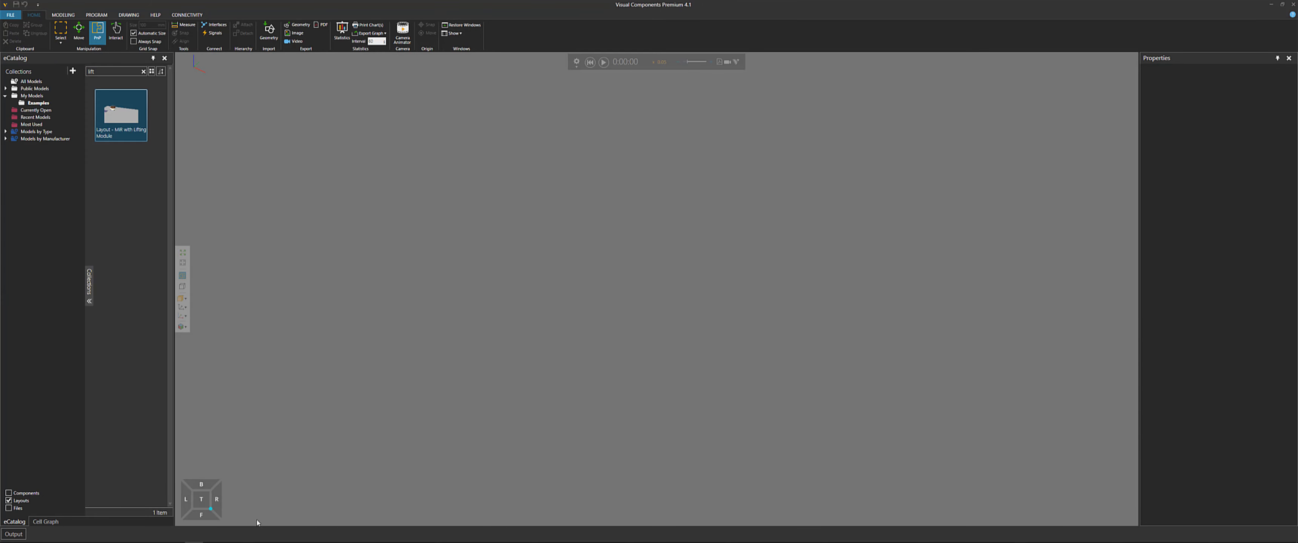
left_click(175, 535)
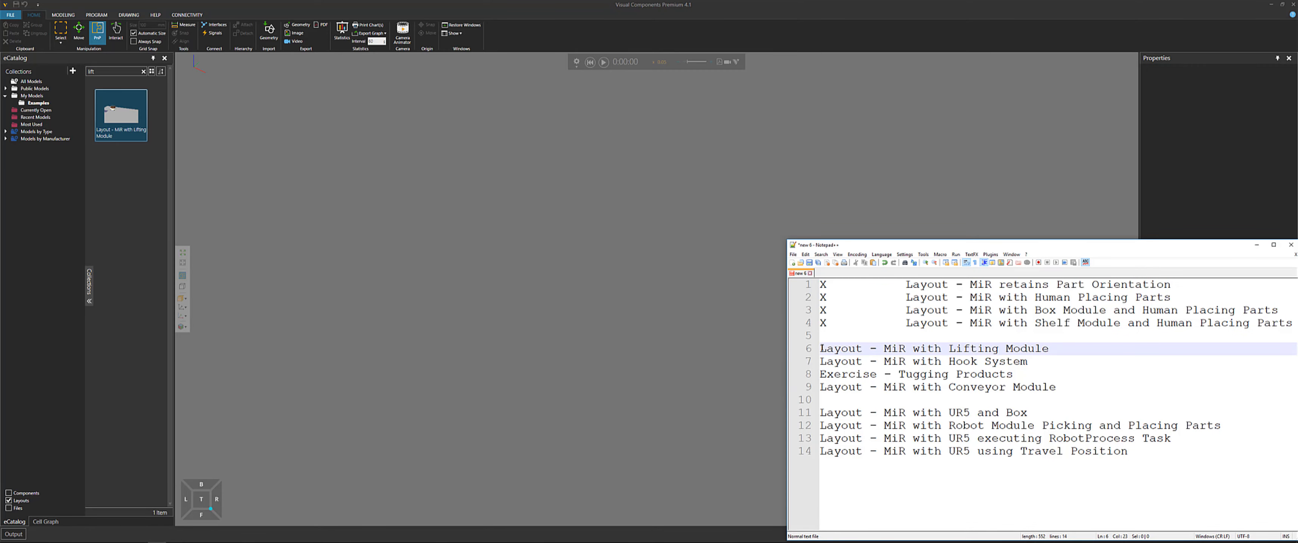
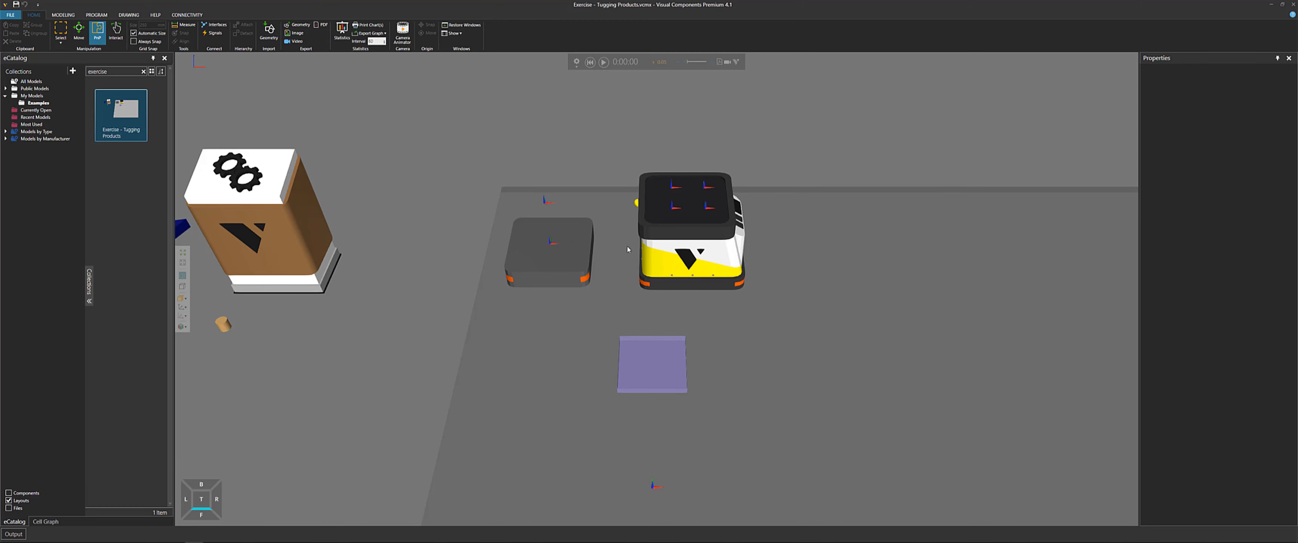
Select the AGV cart and copy its name from the component properties
left_click(560, 265)
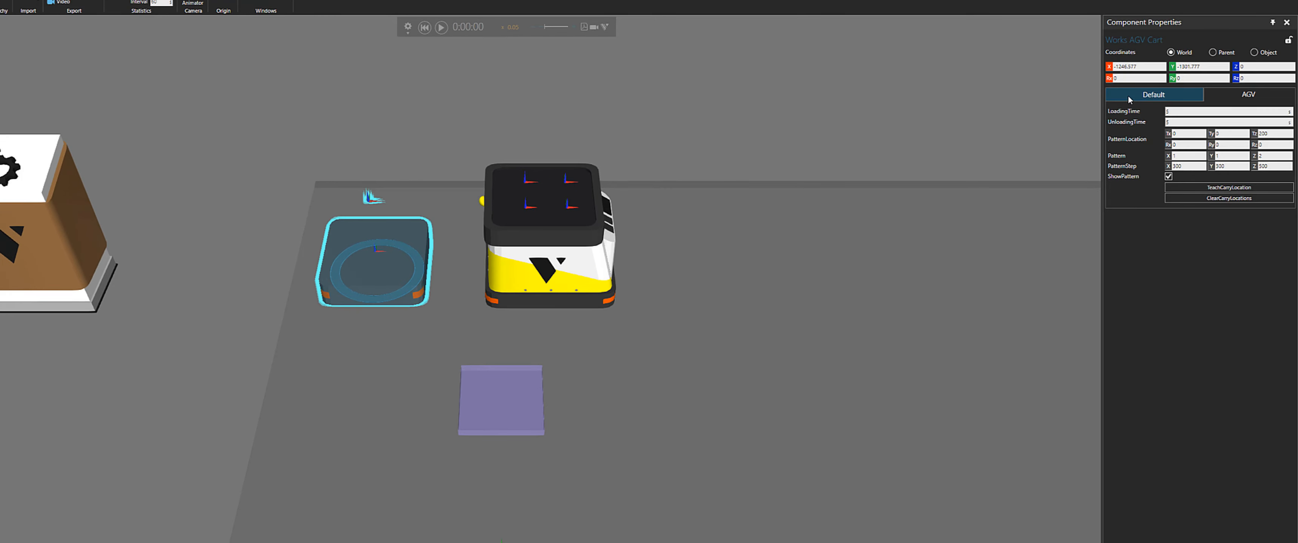
left_click(1168, 117)
triple_click(1186, 103)
right_click(1169, 105)
left_click(1194, 123)
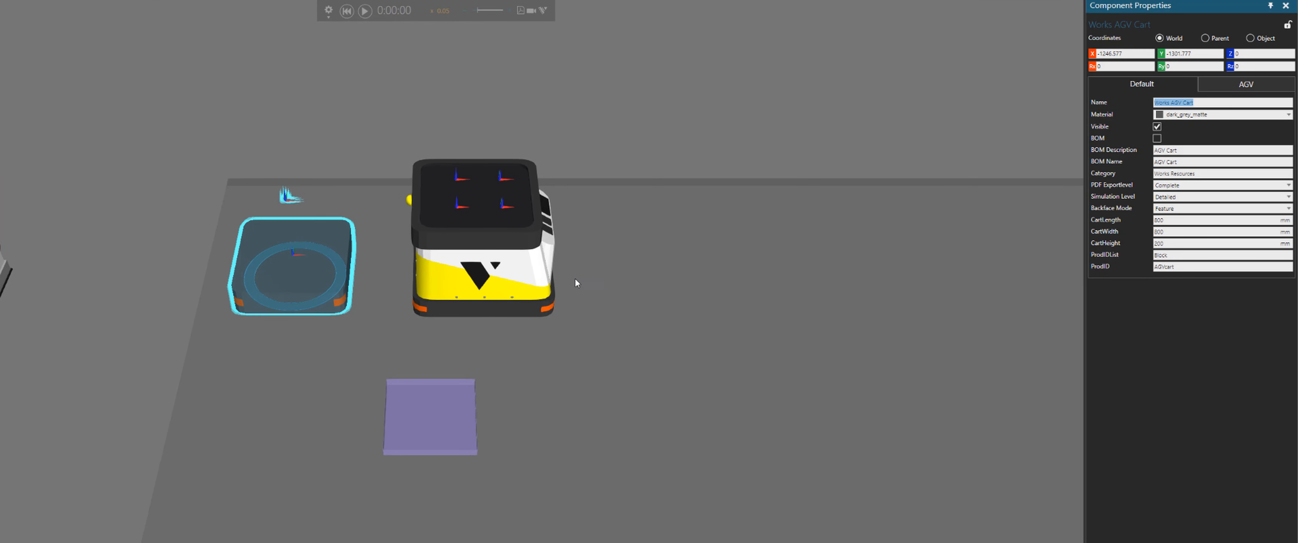
Paste the cart name Works AGV Cart into the AGV resource's Carts property
left_click(535, 287)
left_click(523, 283)
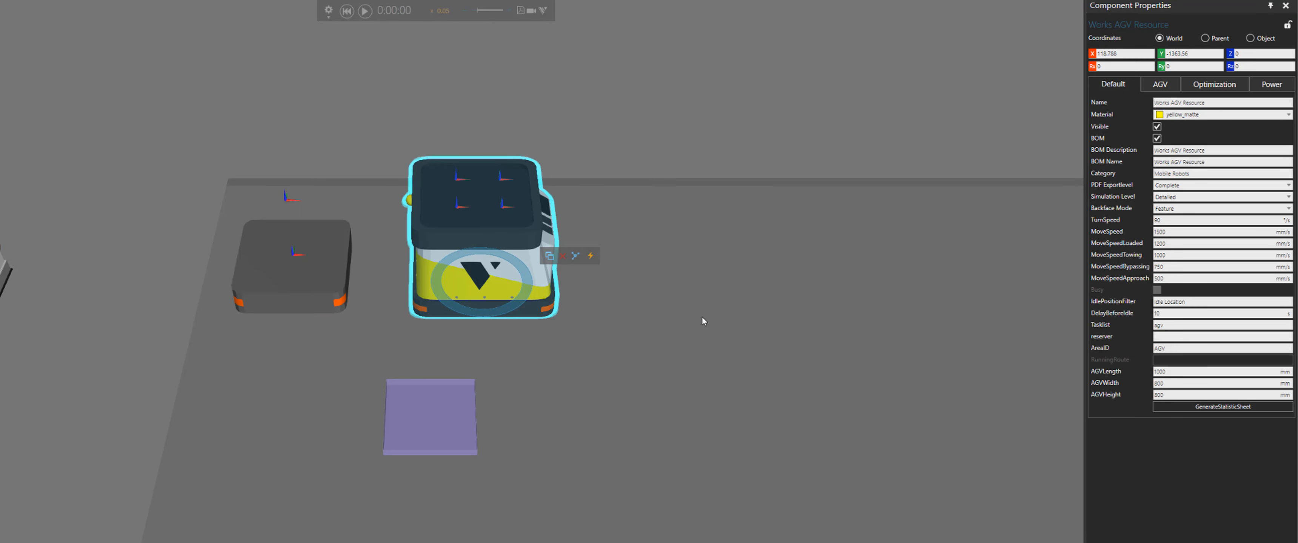
left_click(1160, 86)
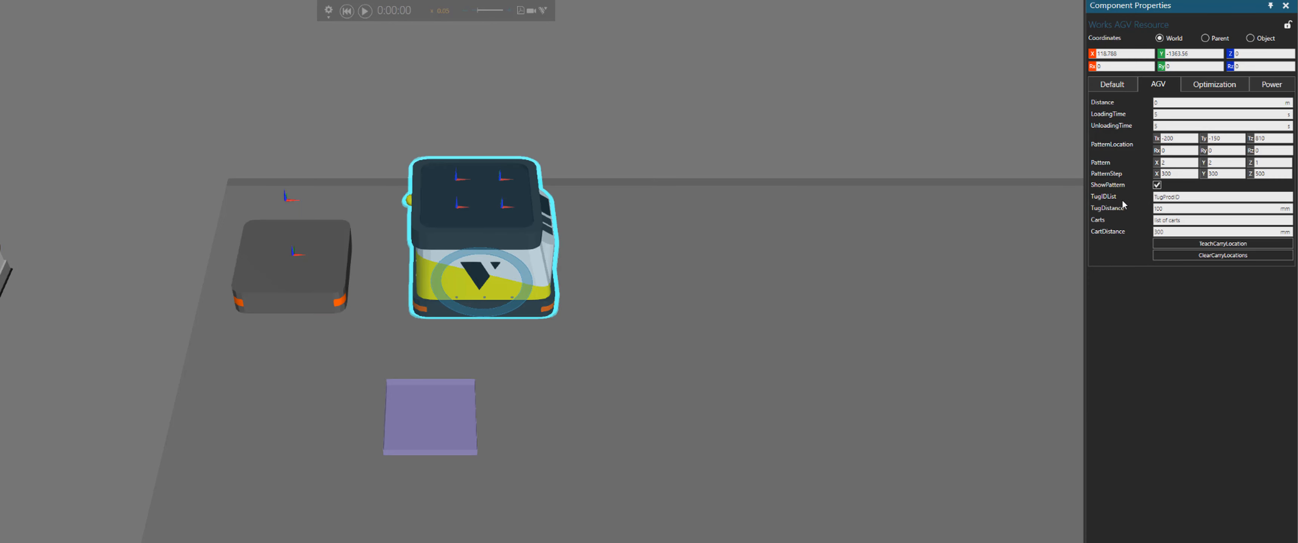
left_click_drag(1193, 220, 1148, 224)
left_click(1176, 222)
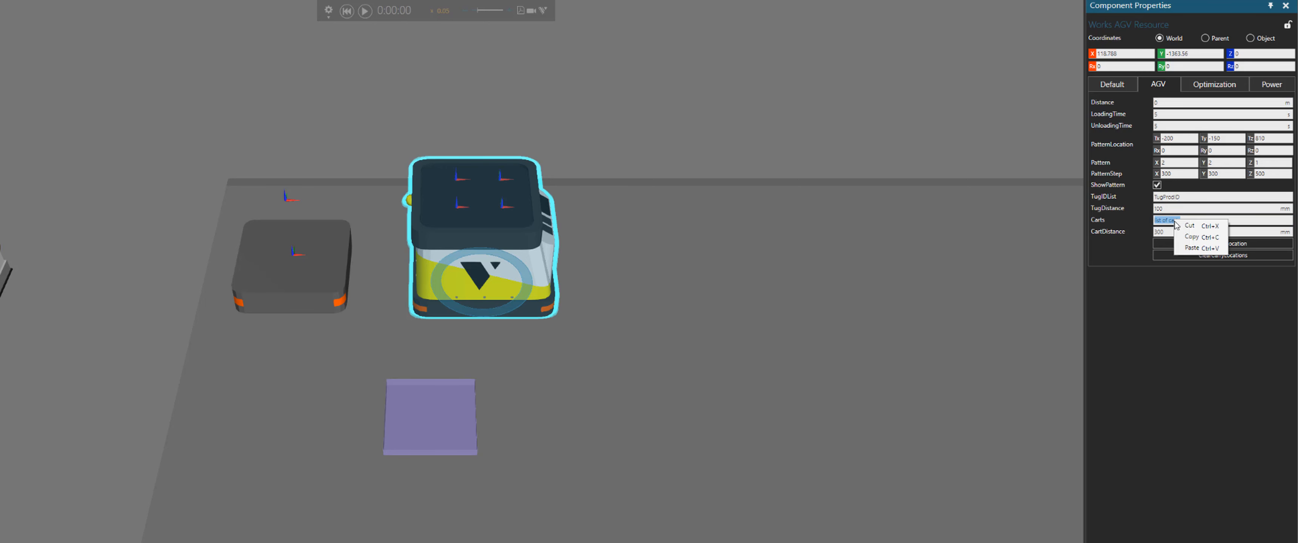
left_click(1195, 248)
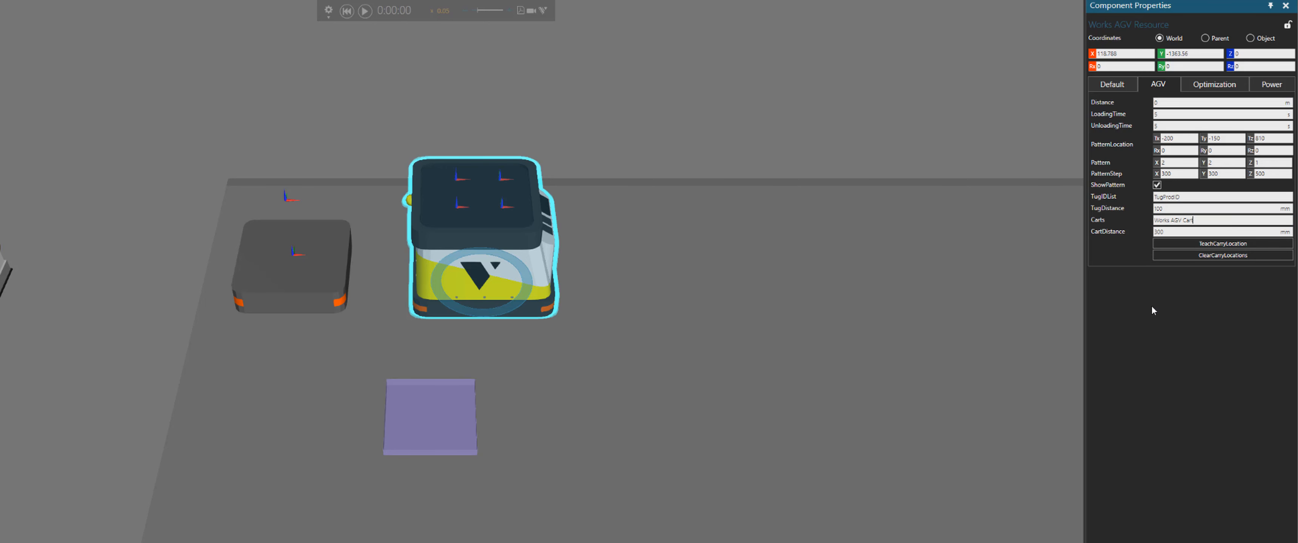
key("Return")
Run the simulation to watch the AGV pick up the cart, then reset it
left_click_drag(1168, 232, 1140, 237)
left_click(365, 11)
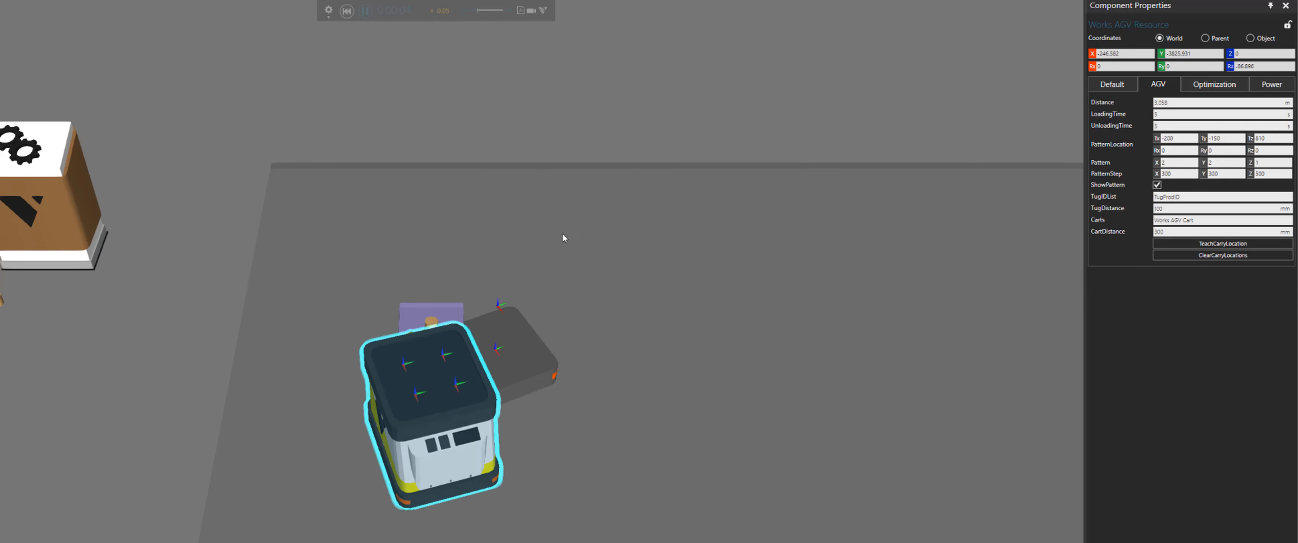
right_click_drag(601, 264, 583, 262)
middle_click_drag(512, 238, 462, 224)
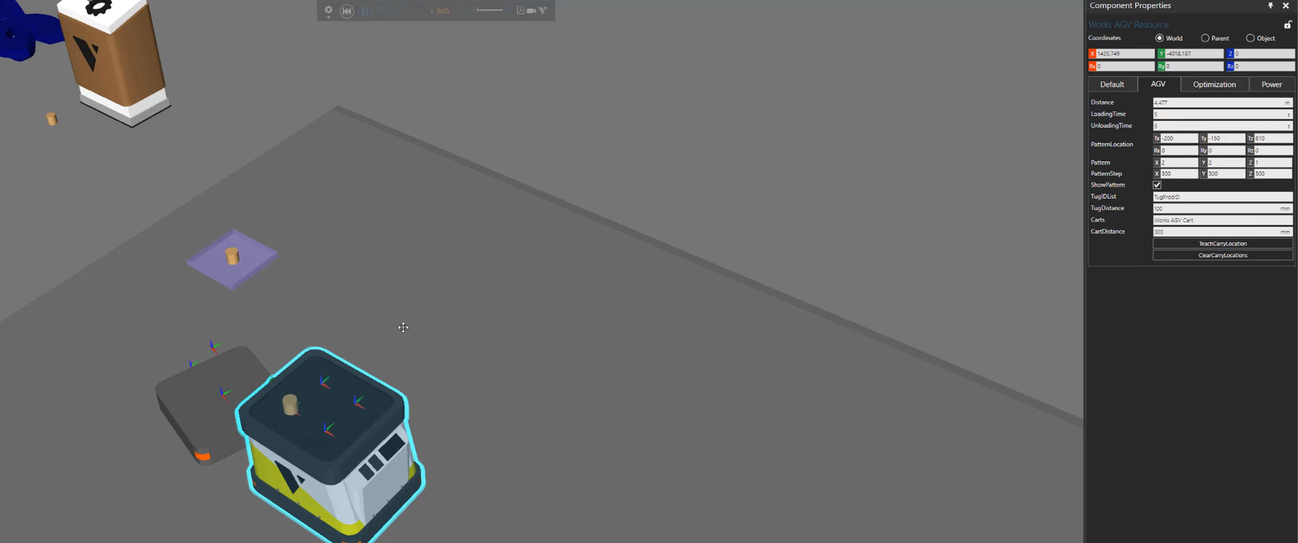
right_click_drag(405, 326, 476, 485)
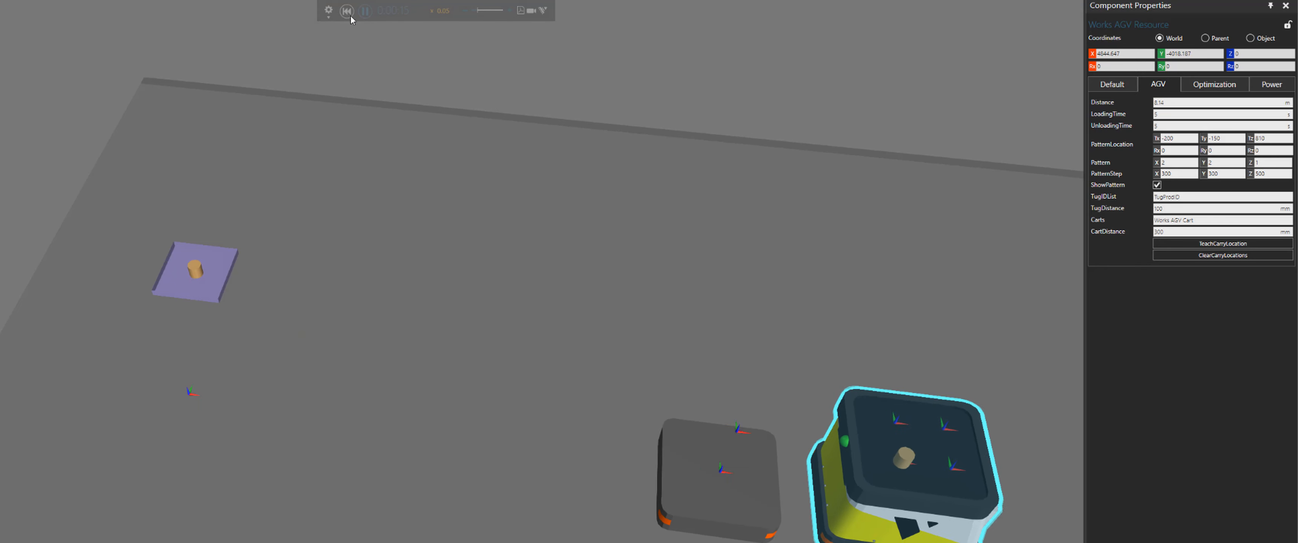
left_click(346, 11)
Set the AGV cart's ProdIDList property to 111
left_click(166, 136)
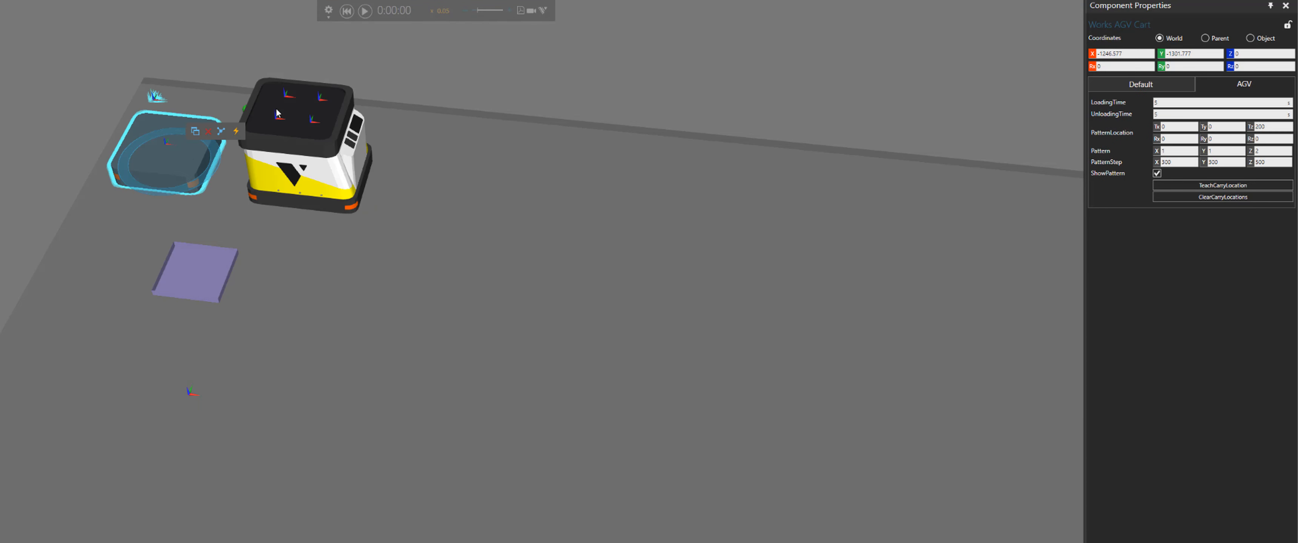
right_click_drag(522, 84, 1017, 92)
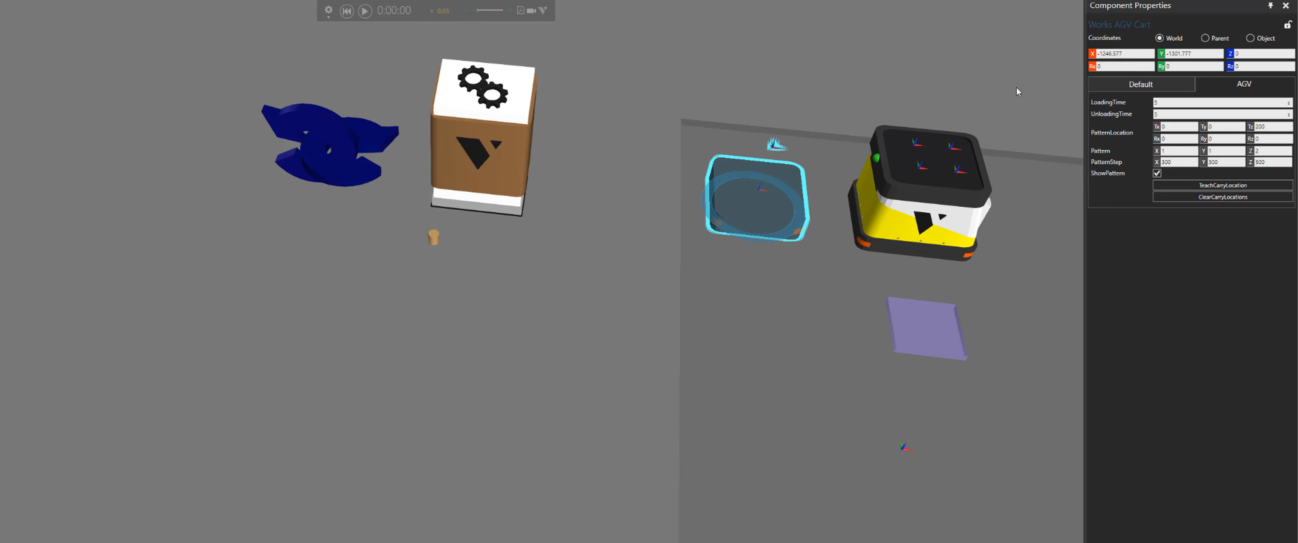
left_click(1093, 87)
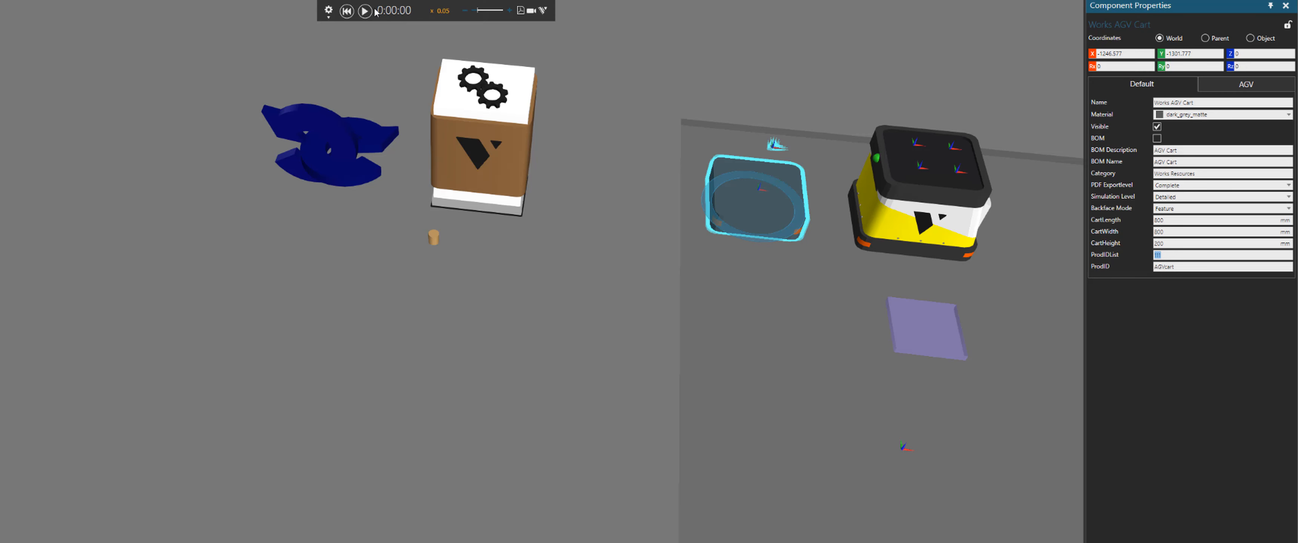
left_click(422, 54)
Watch the simulation of the AGV carrying the cart and product, then reset it
middle_click_drag(955, 94, 853, 54)
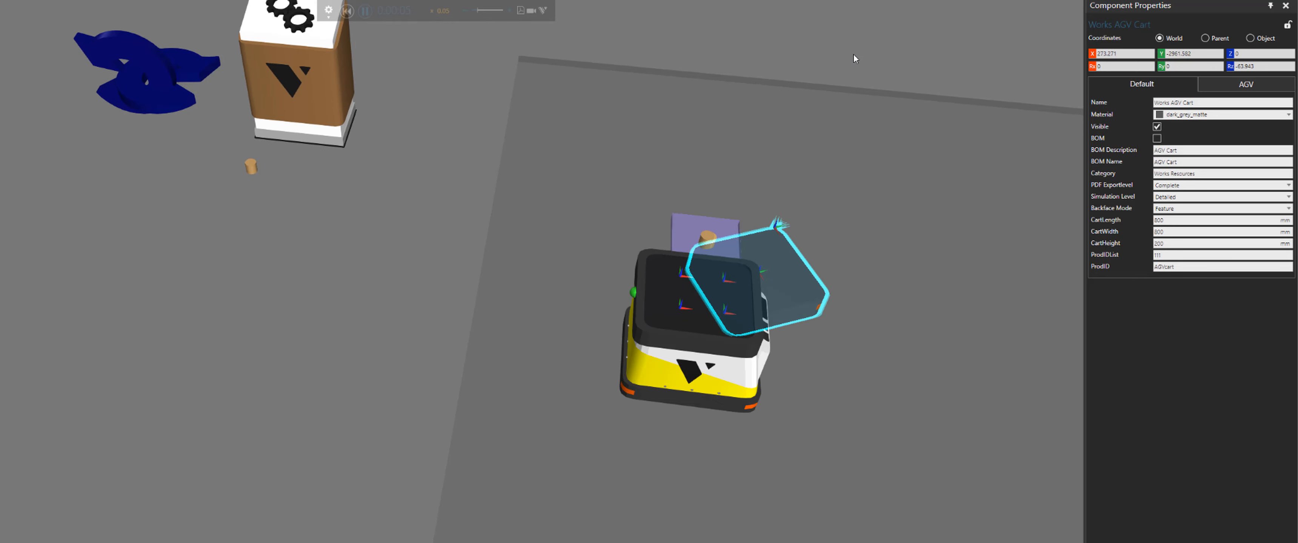
right_click_drag(874, 179, 761, 261)
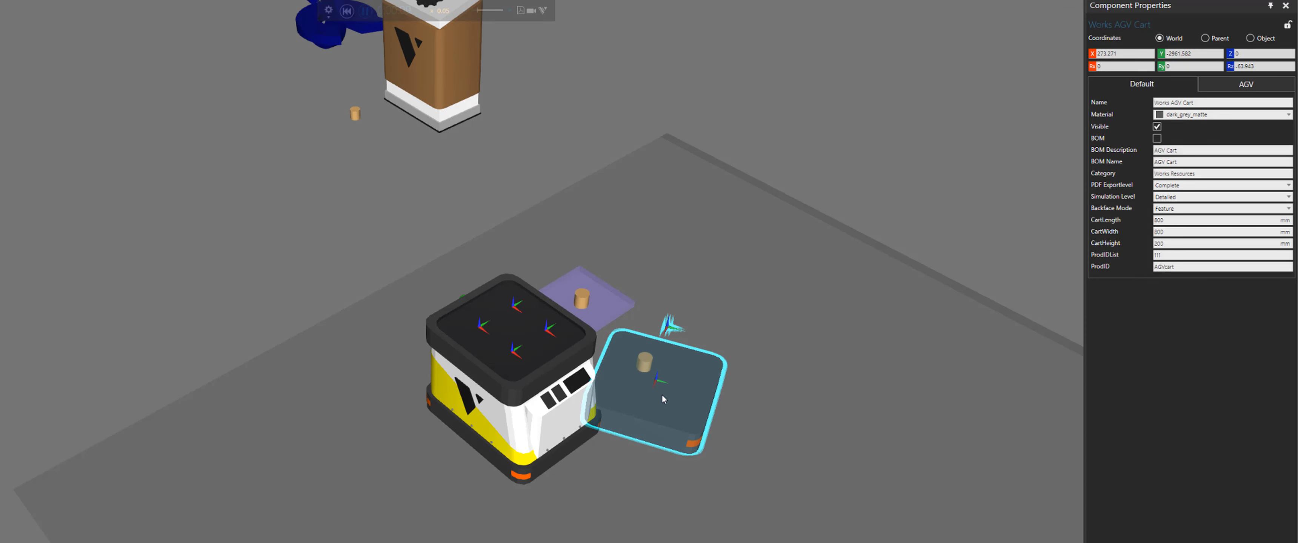
right_click_drag(750, 381, 921, 361)
middle_click_drag(921, 362, 753, 264)
right_click_drag(753, 264, 766, 210)
scroll(507, 221, "down", 3)
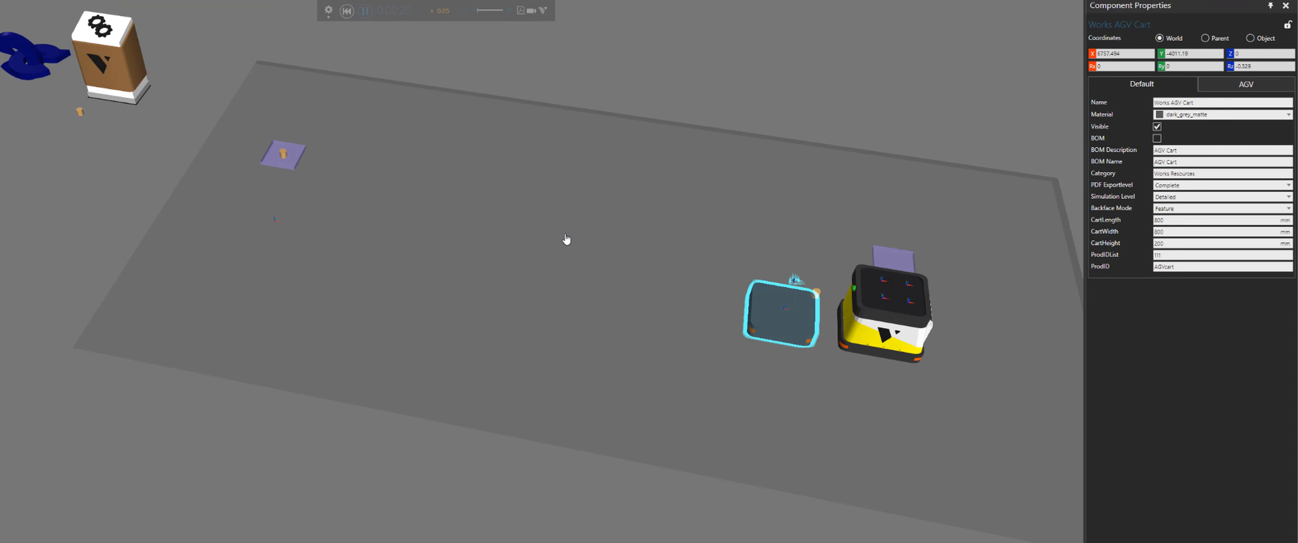
middle_click_drag(583, 240, 477, 235)
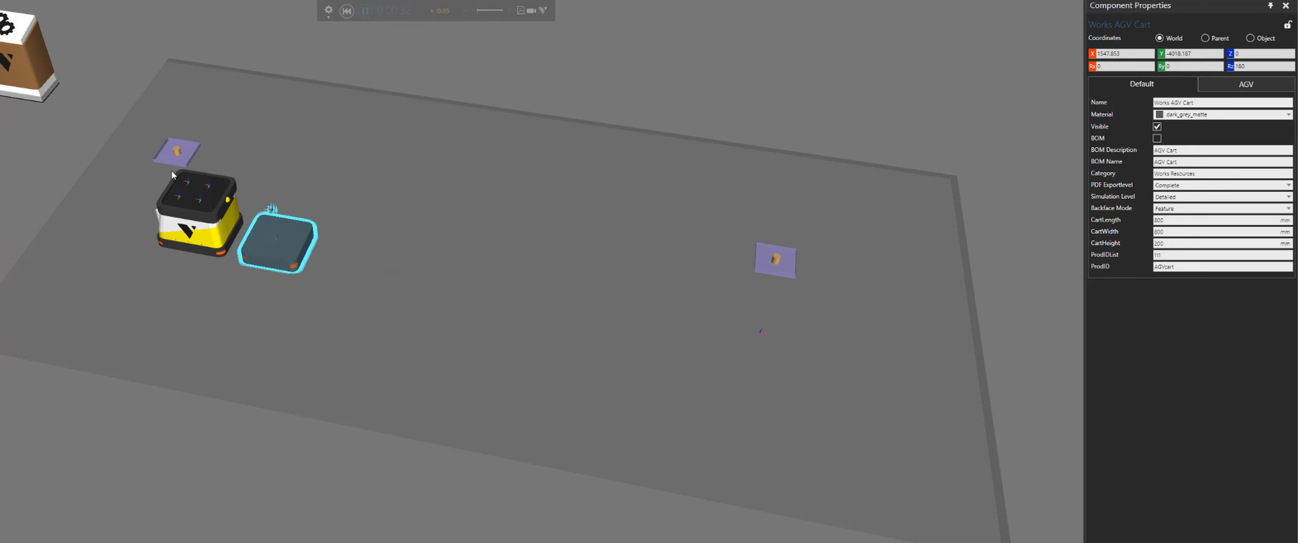
left_click(347, 11)
Clear the AGV resource's Carts property
right_click_drag(227, 141, 372, 232)
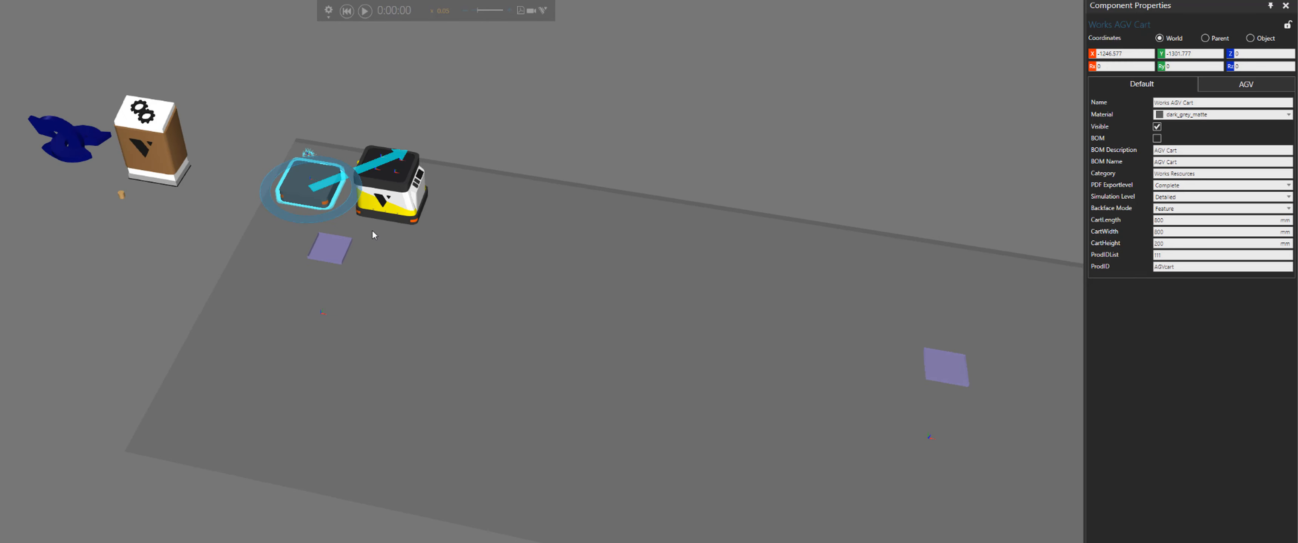
scroll(372, 232, "up", 2)
right_click_drag(309, 203, 332, 280)
scroll(328, 277, "up", 4)
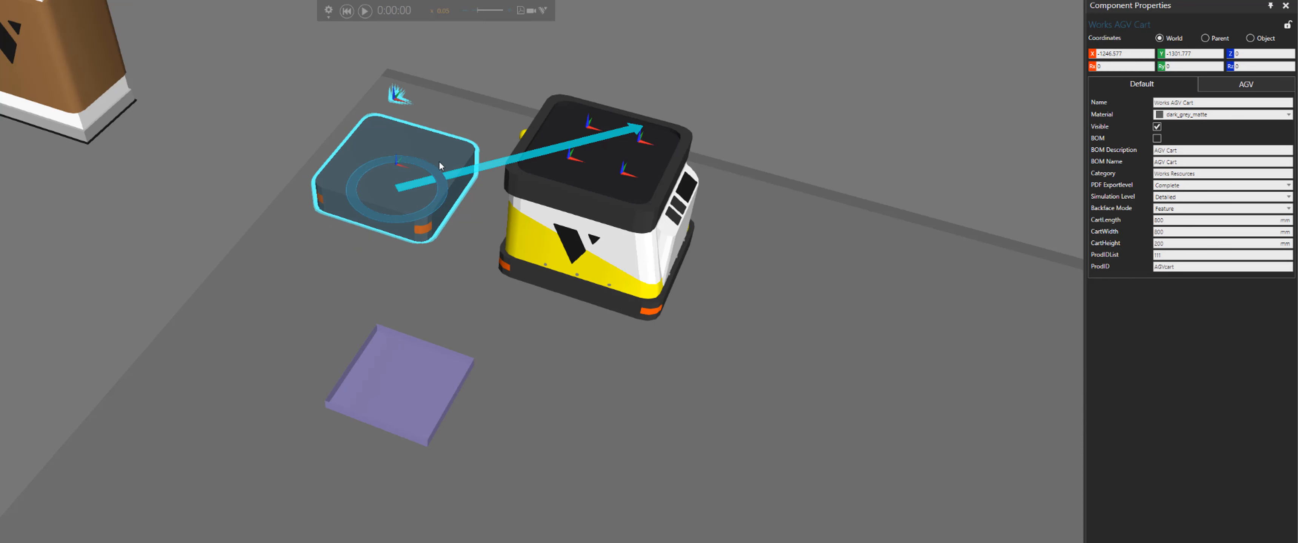
left_click(347, 11)
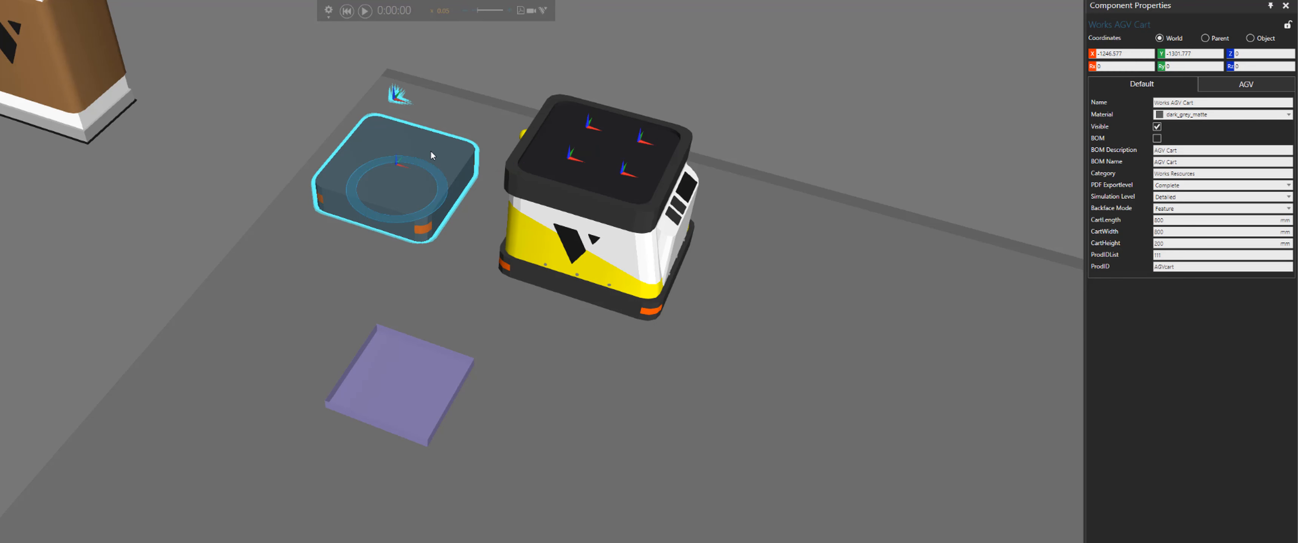
left_click(567, 261)
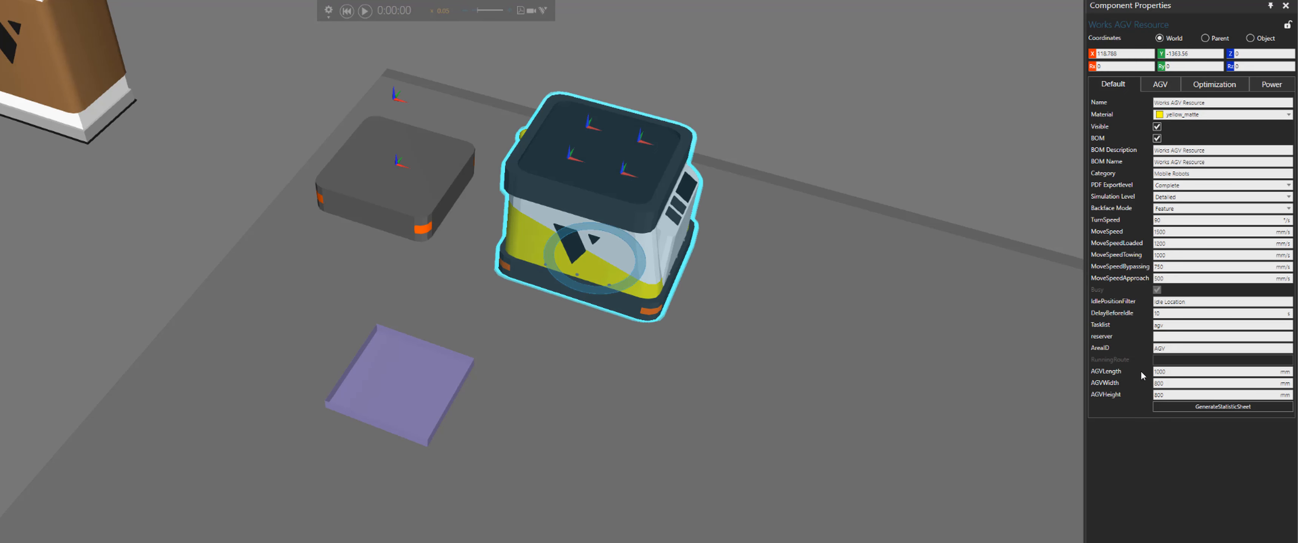
left_click(1154, 85)
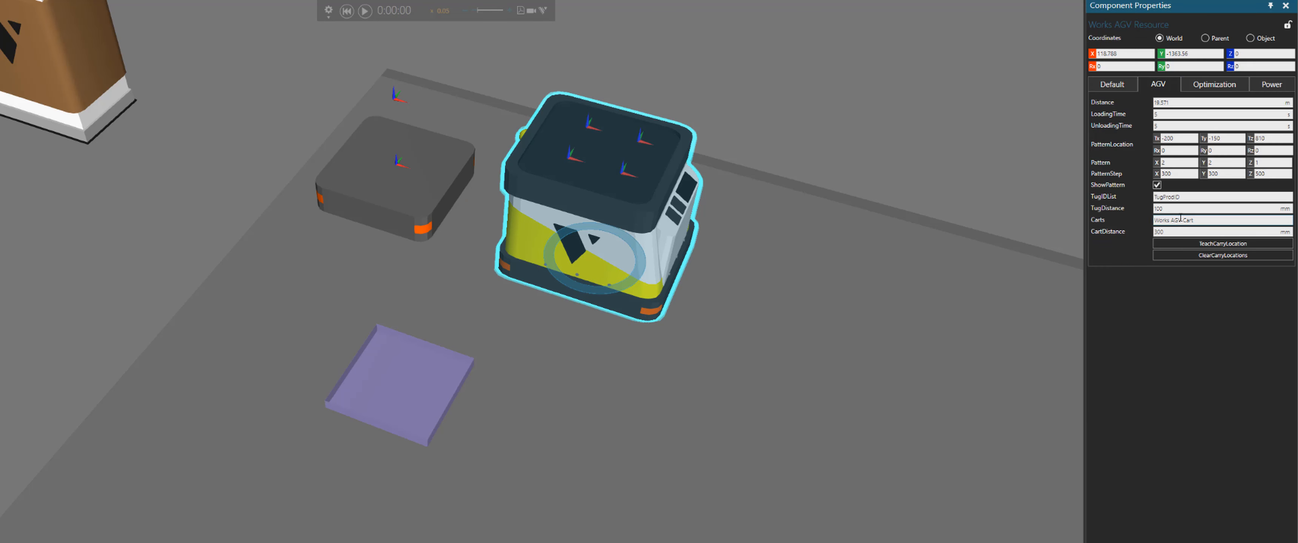
left_click_drag(1204, 222, 1129, 222)
left_click(1209, 221)
key("BackSpace")
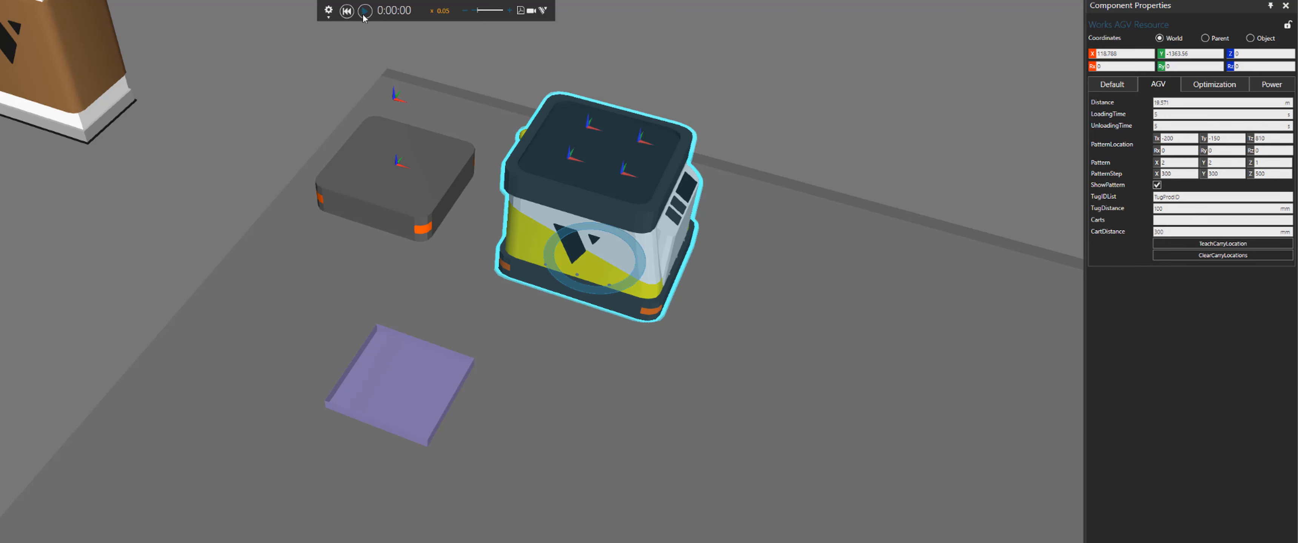
Run the simulation without the cart and inspect the carried cylinder's ProdID property, then reset
scroll(306, 171, "down", 2)
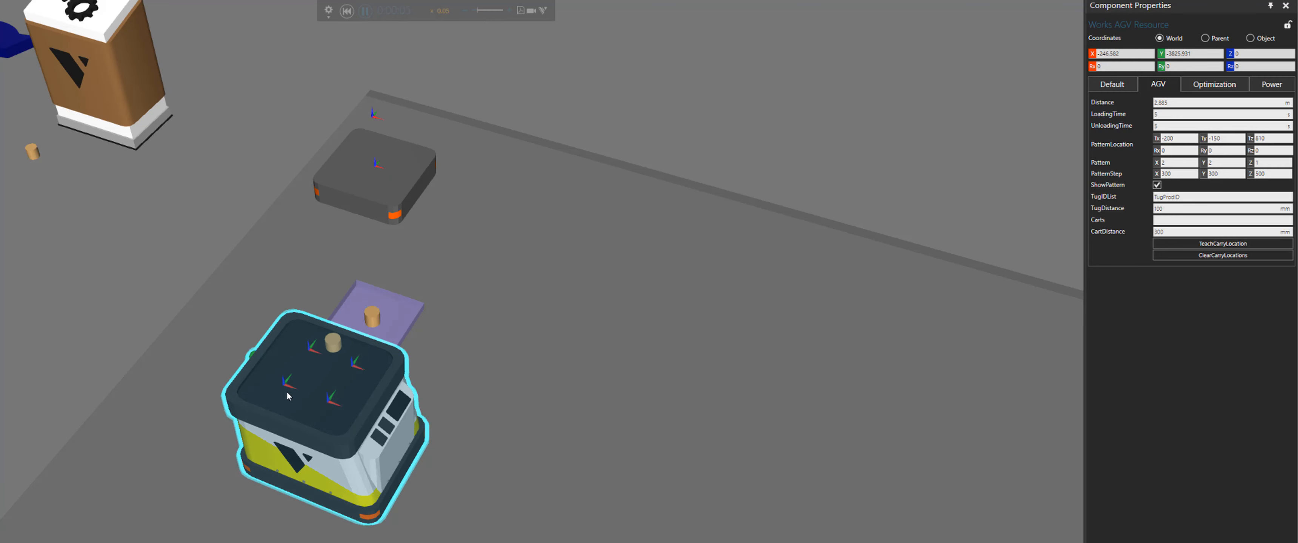
left_click(365, 11)
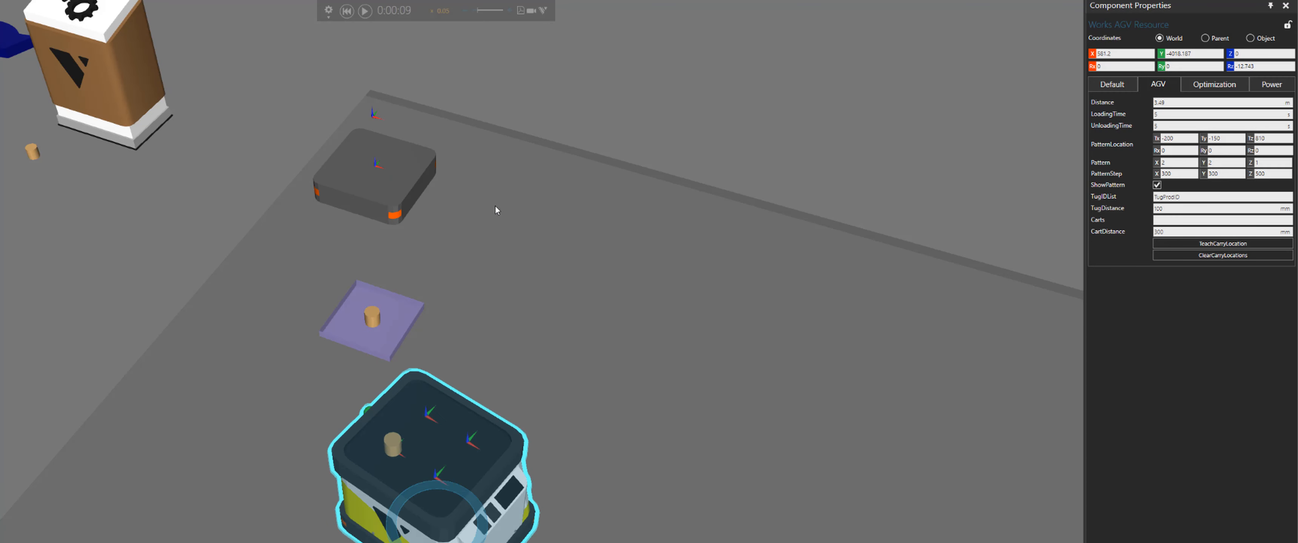
scroll(524, 264, "up", 3)
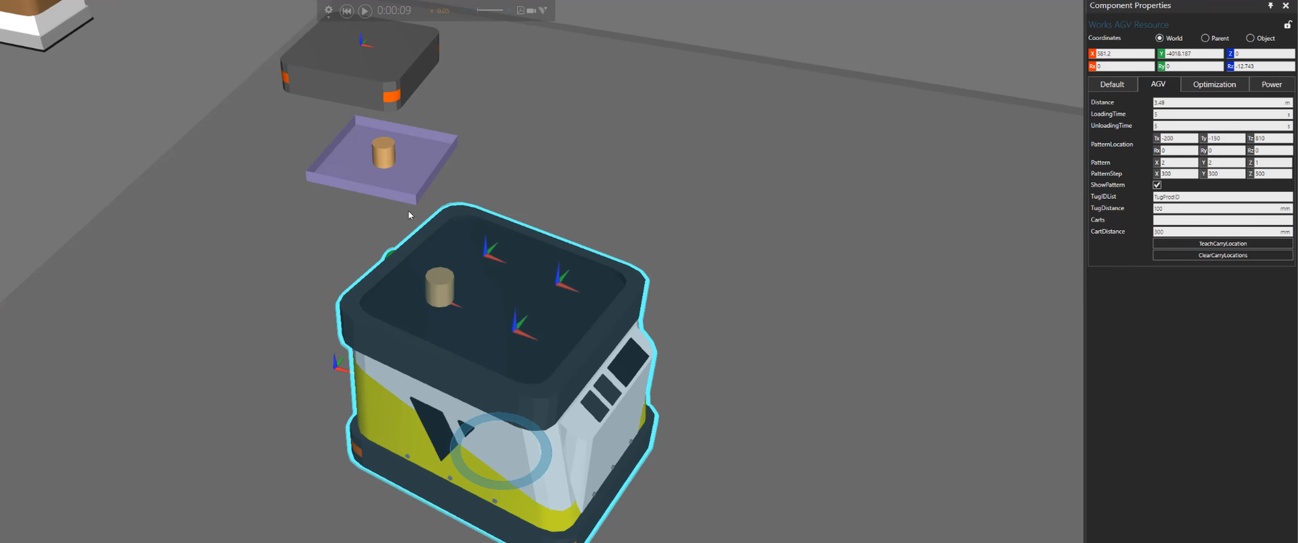
left_click(441, 287)
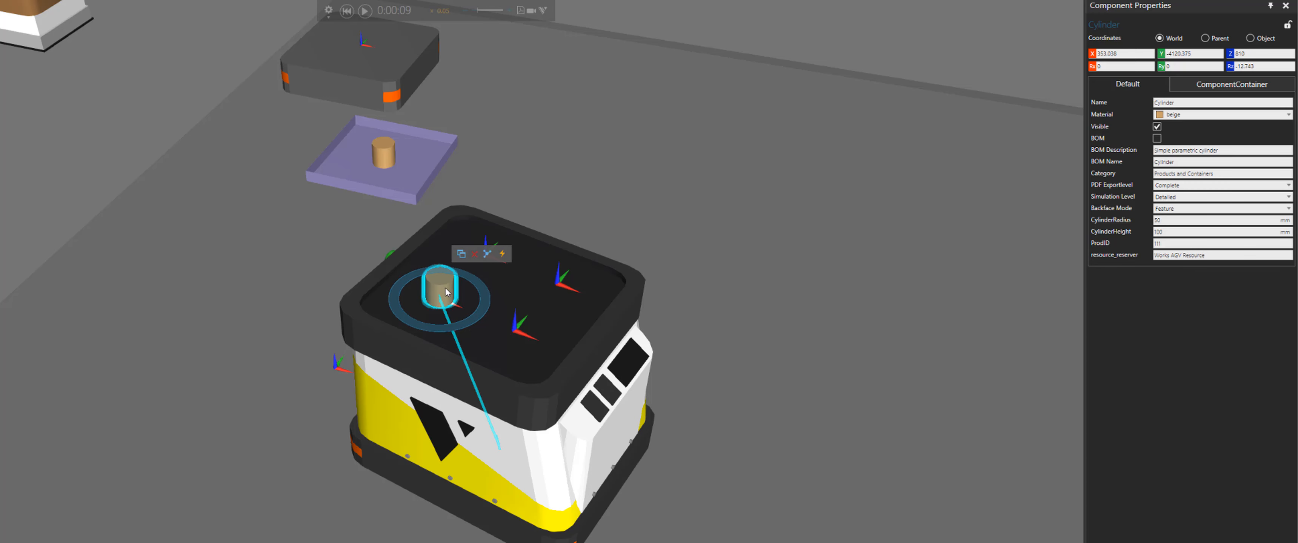
middle_click_drag(577, 156, 654, 157)
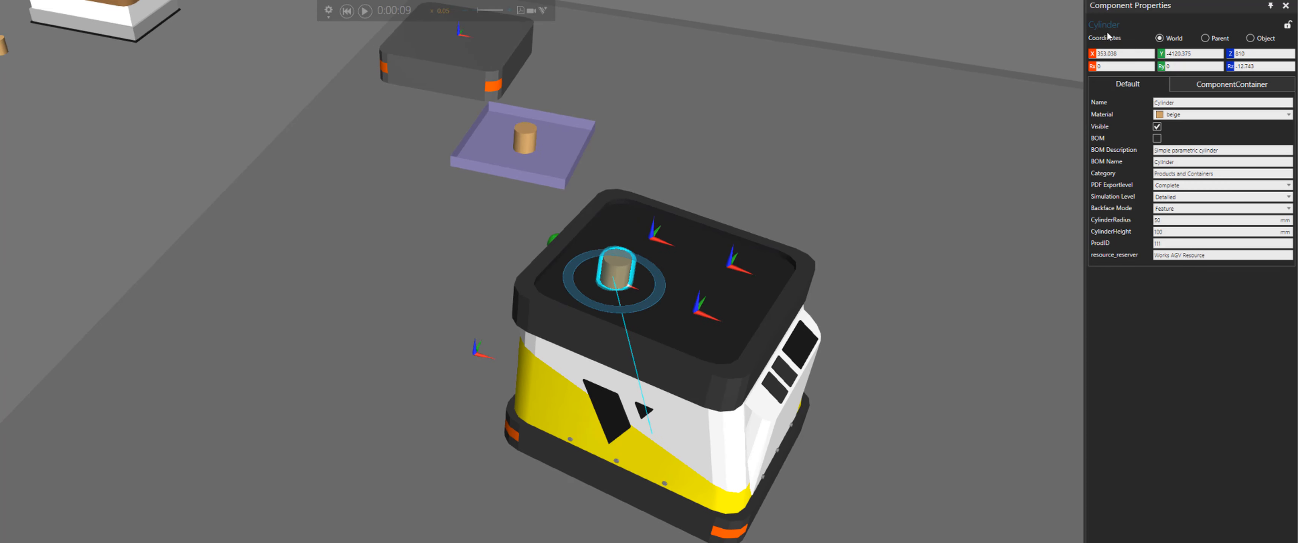
left_click(1170, 244)
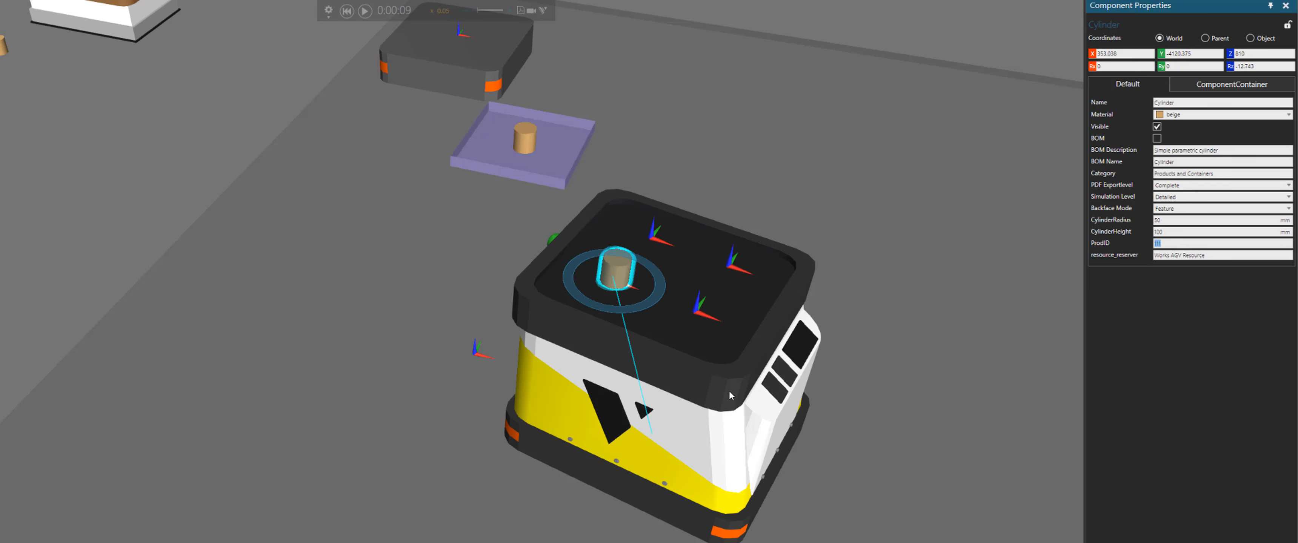
left_click(347, 10)
right_click_drag(660, 252, 669, 149)
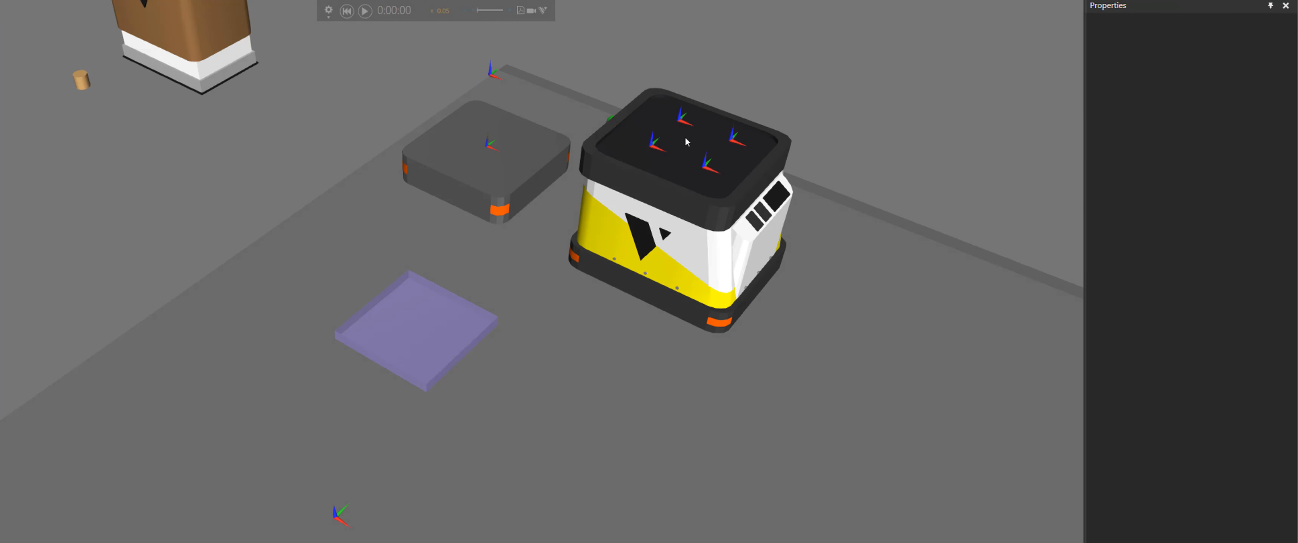
Set the AGV's TugIDList to 111 and TugDistance to 500 mm, then run the simulation
left_click(625, 249)
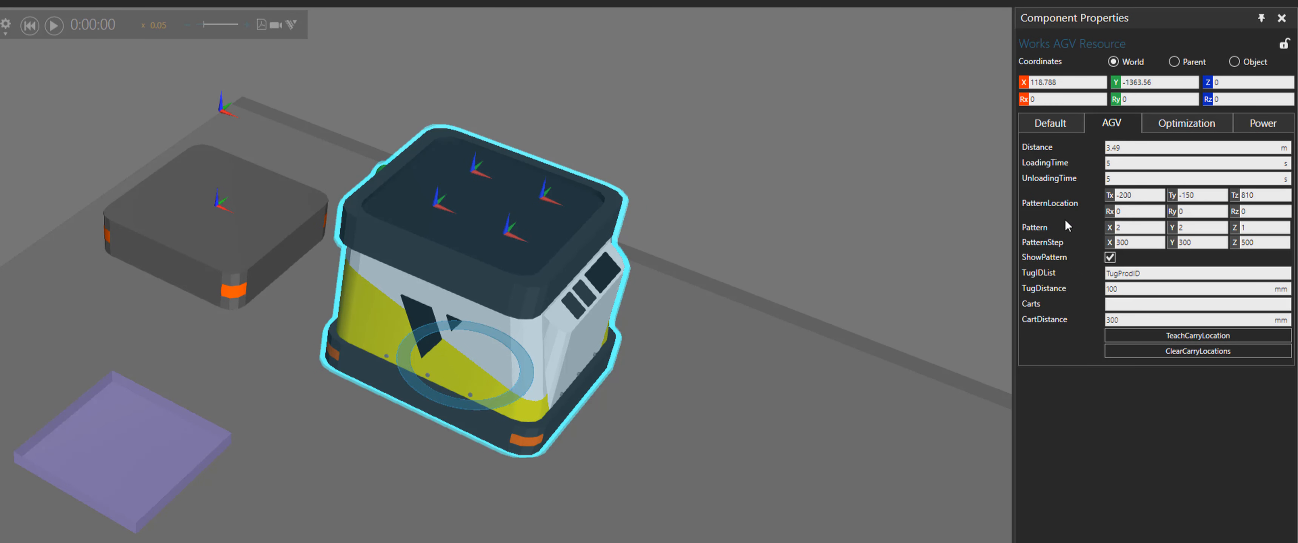
left_click(1106, 274)
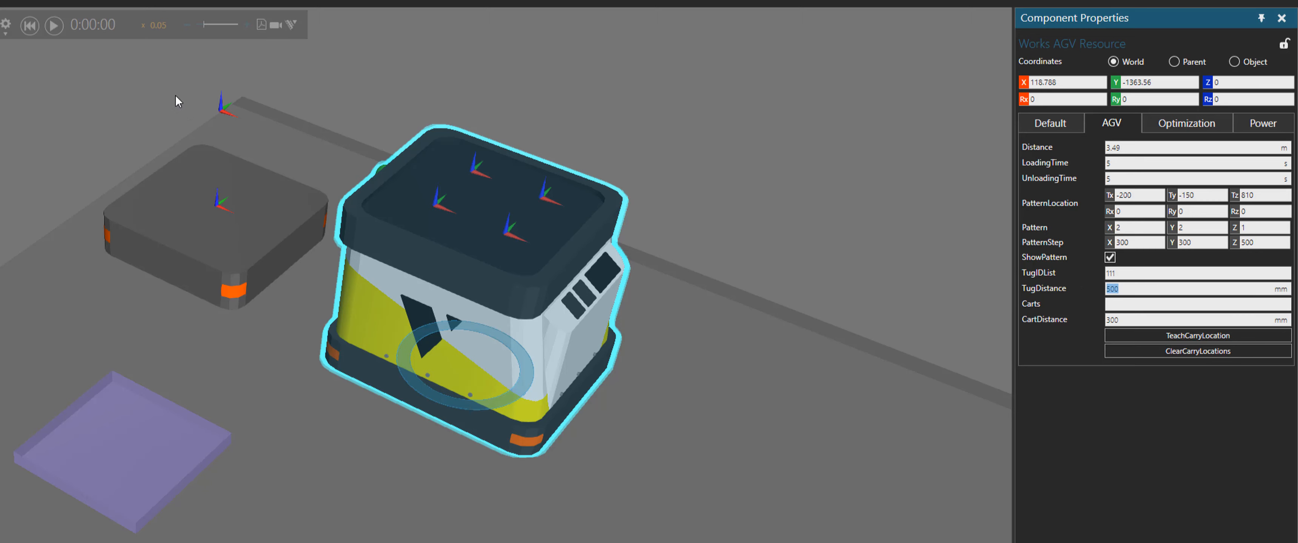
left_click(52, 24)
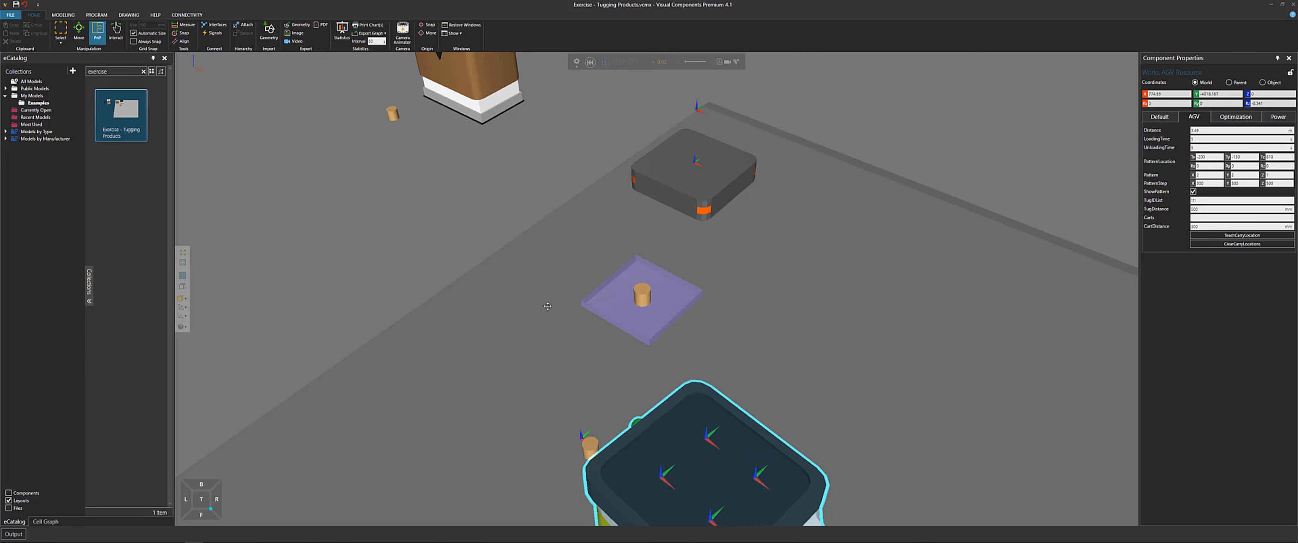
Follow the AGV in the viewport as it tugs the product tray
right_click_drag(524, 299, 961, 244)
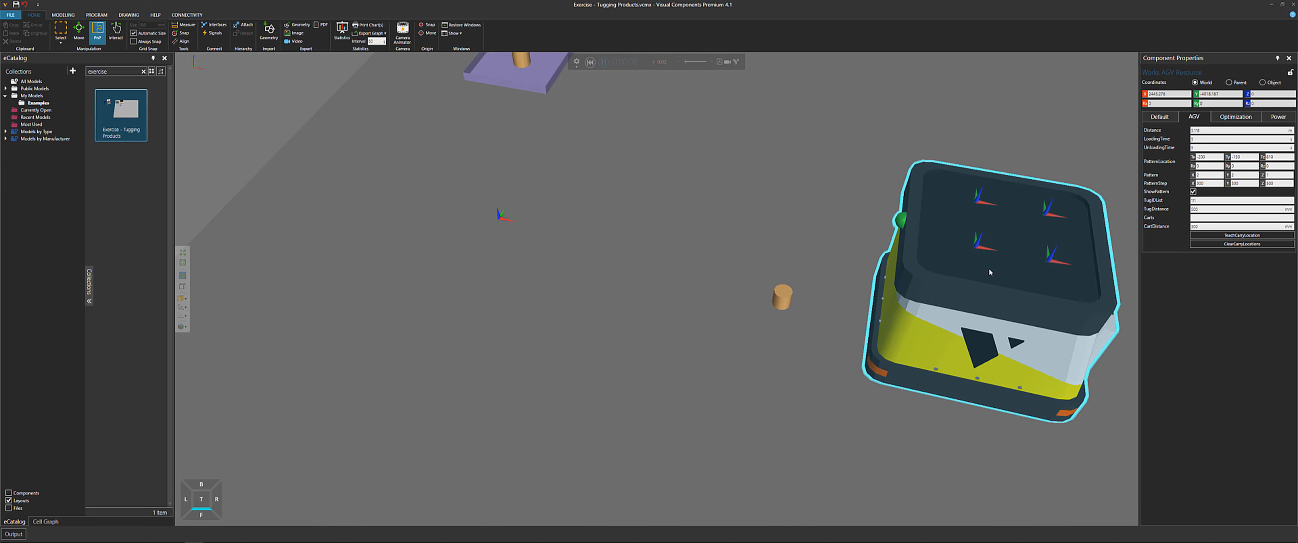
middle_click_drag(922, 481, 754, 409)
scroll(755, 410, "down", 2)
scroll(754, 409, "down", 1)
middle_click_drag(905, 411, 807, 400)
scroll(806, 401, "down", 5)
middle_click_drag(893, 429, 803, 410)
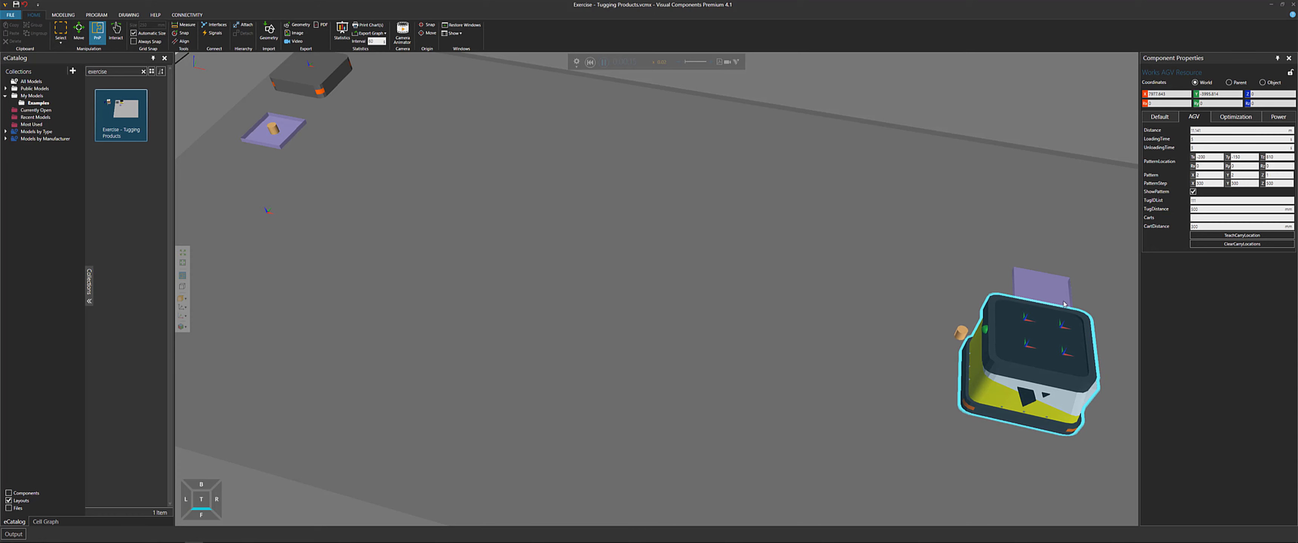
middle_click_drag(1059, 288, 928, 313)
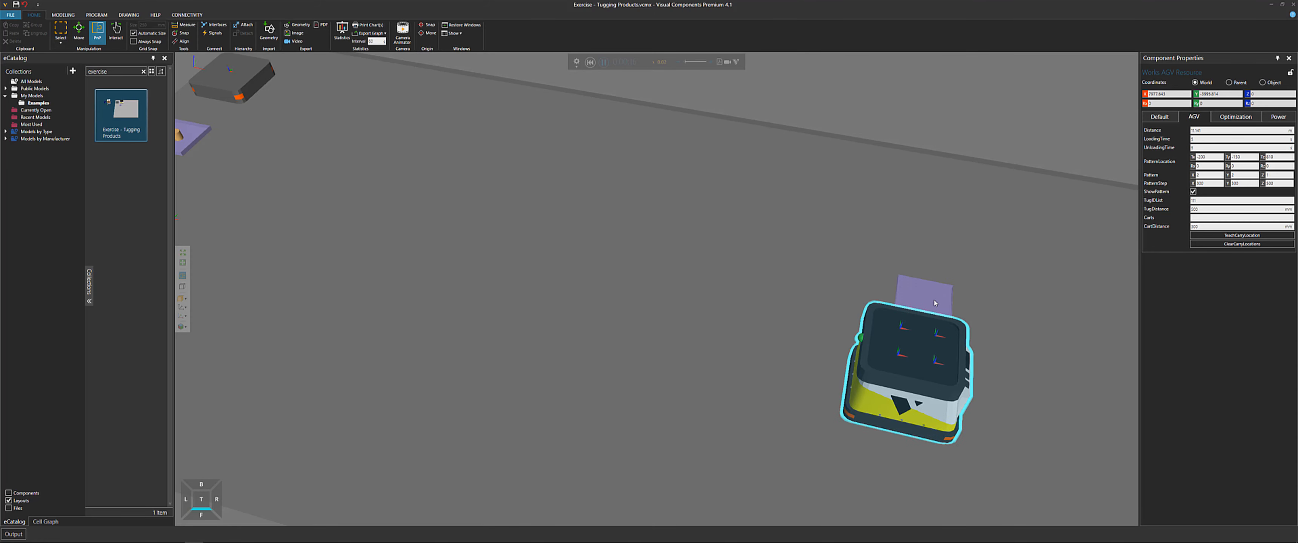
Reset the simulation, adjust the simulation speed, and run it again while following the AGV
scroll(910, 296, "up", 3)
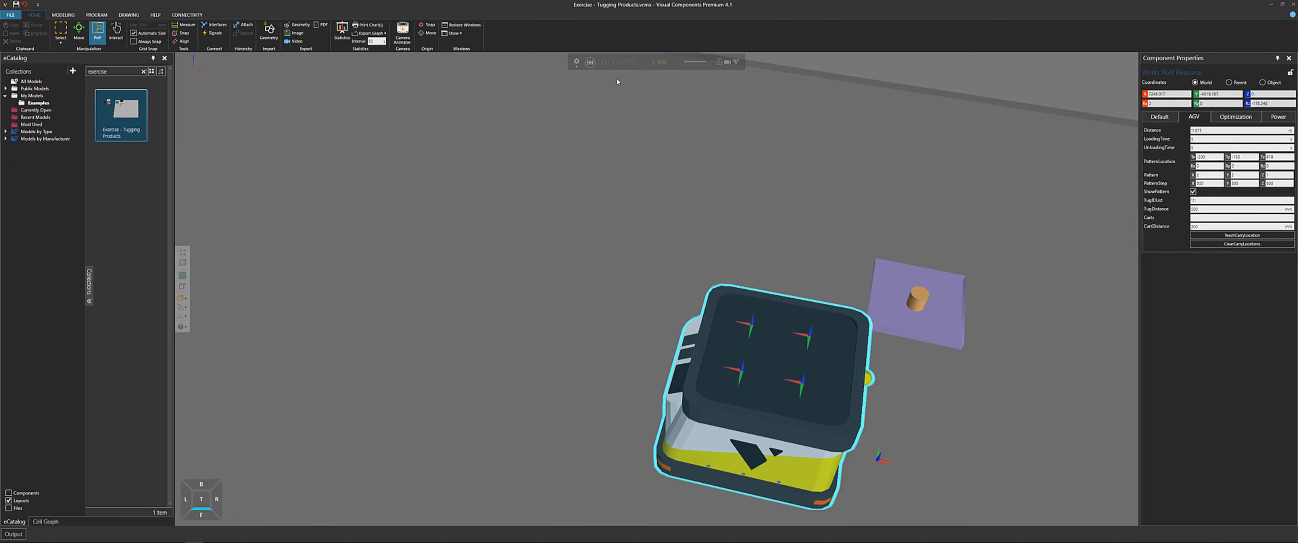
left_click(591, 62)
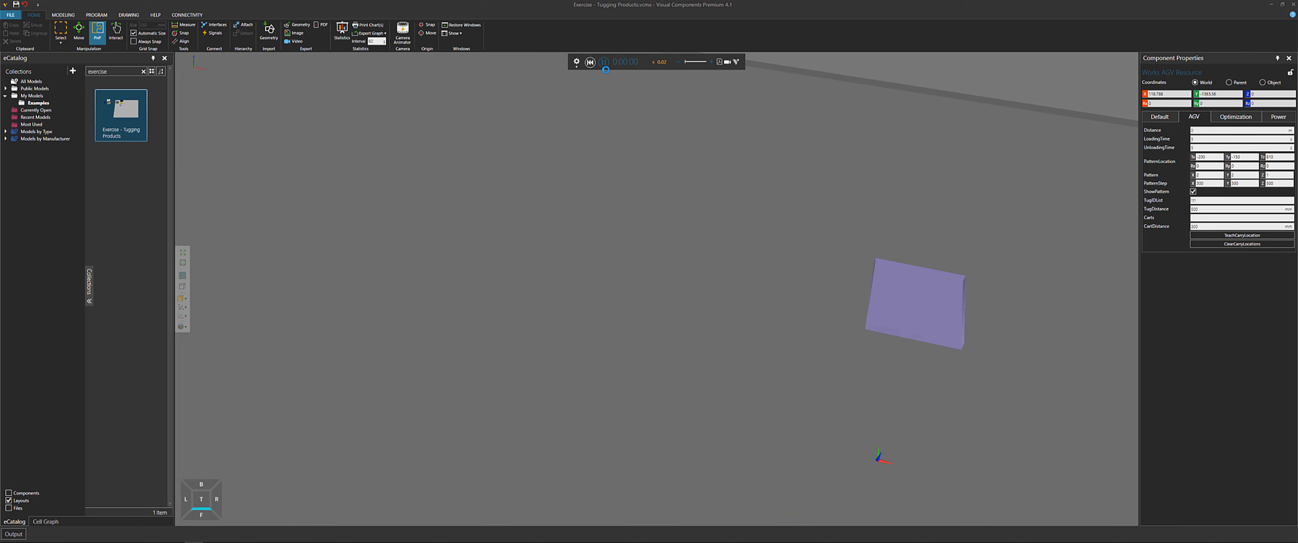
scroll(617, 116, "down", 3)
middle_click_drag(631, 122, 707, 154)
scroll(705, 152, "down", 1)
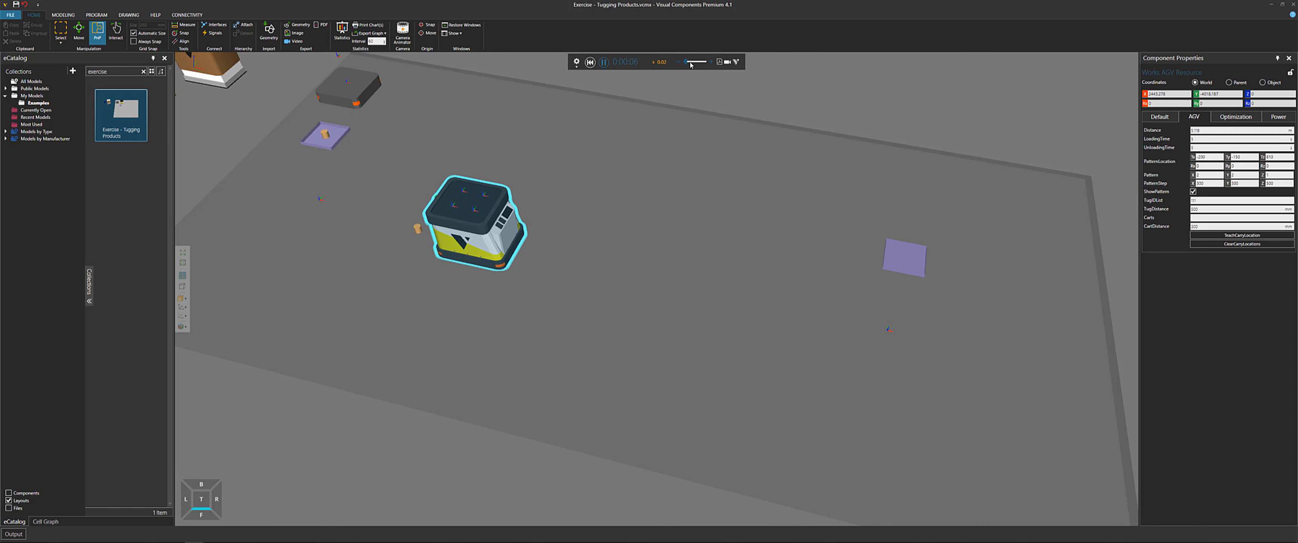
left_click(690, 63)
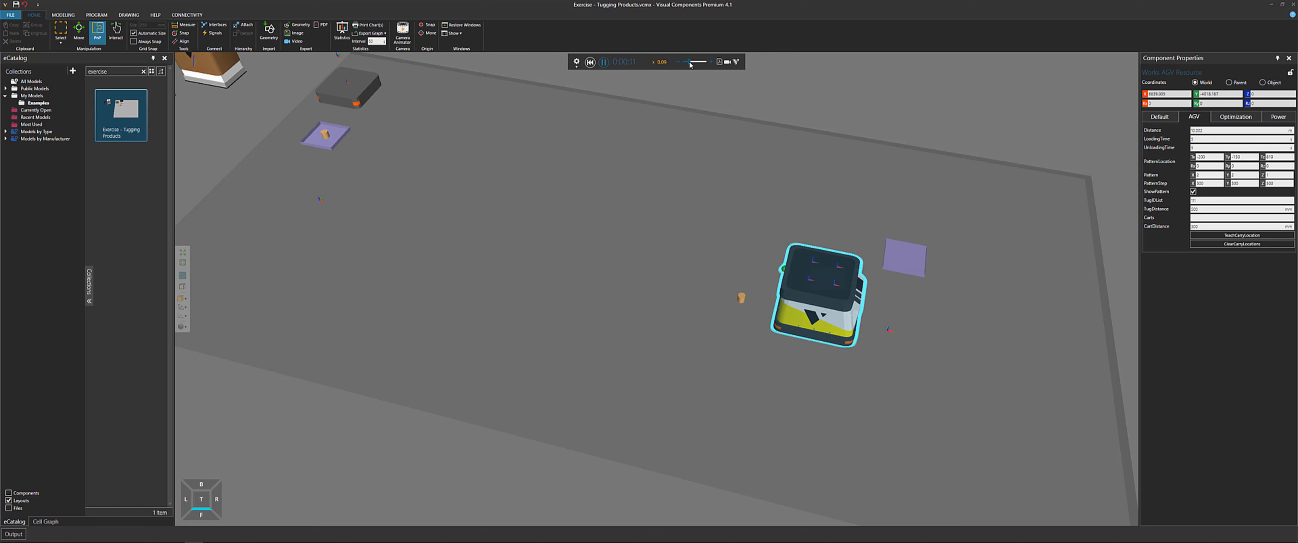
left_click_drag(690, 63, 687, 63)
left_click(604, 61)
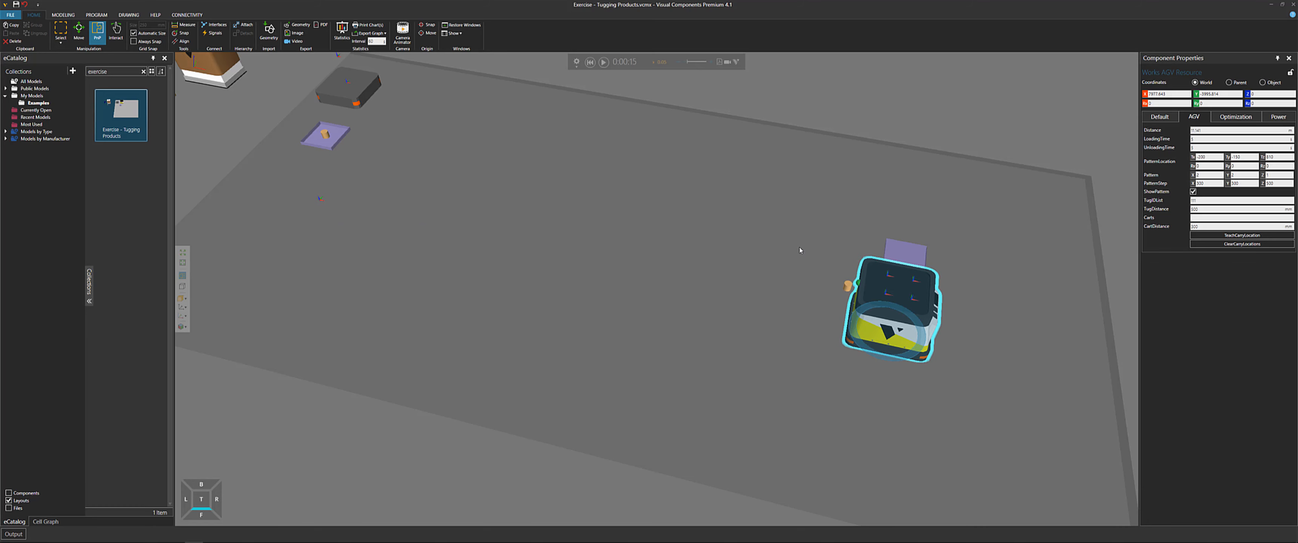
middle_click_drag(889, 270, 738, 221)
scroll(737, 221, "up", 4)
right_click_drag(597, 234, 630, 234)
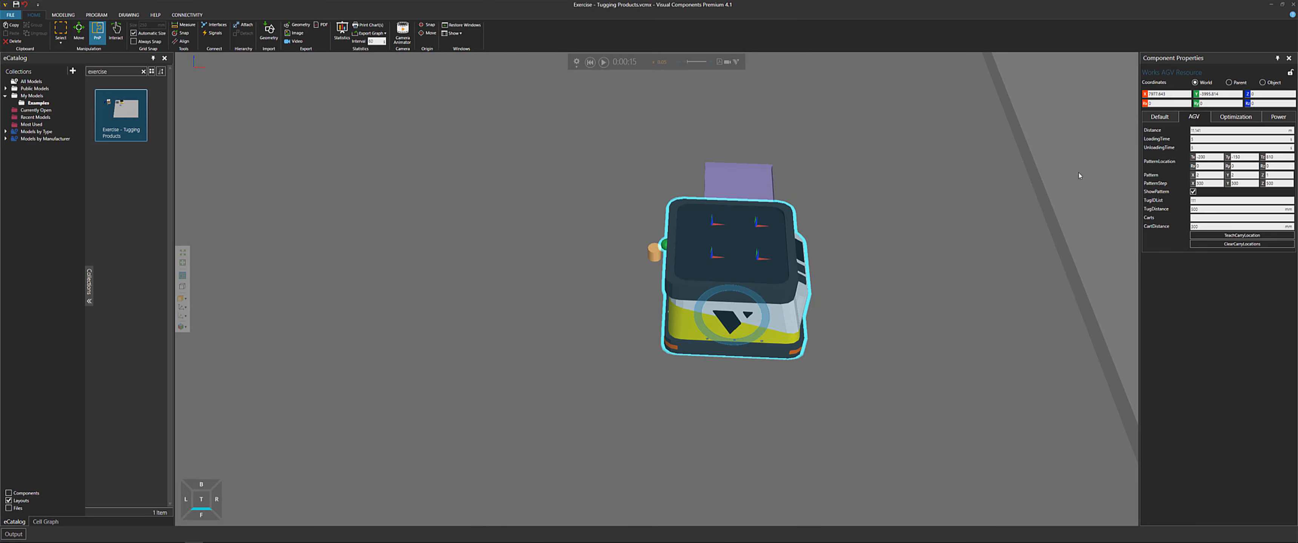
Hide the AGV resource by turning off its Visible property, cancelling the accidental snap
left_click(1160, 118)
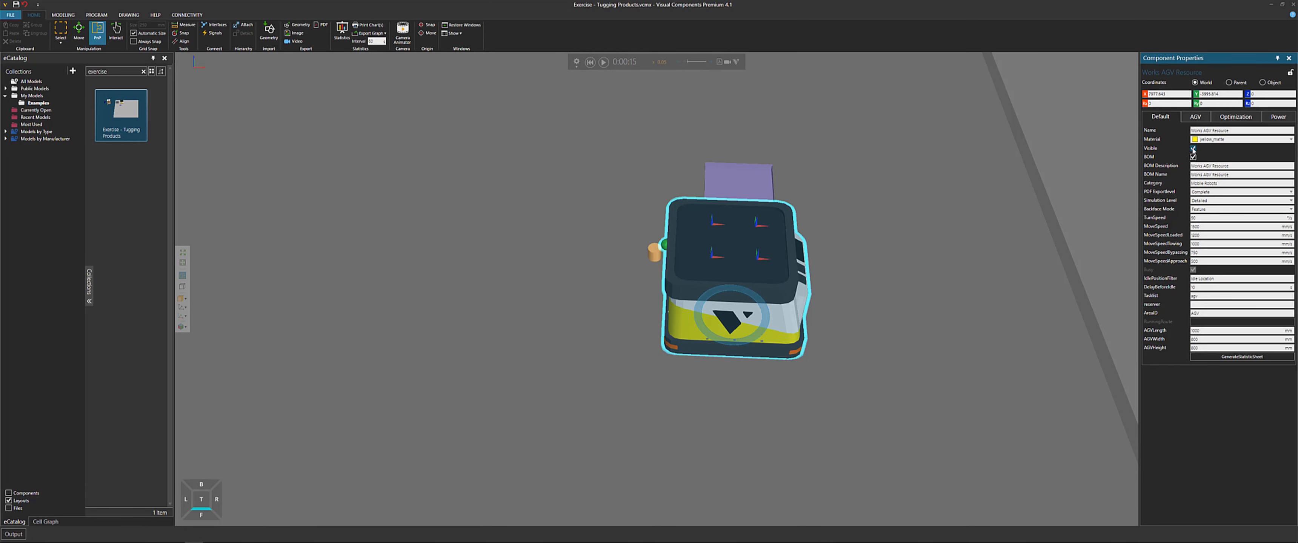
left_click(1192, 149)
left_click(655, 253)
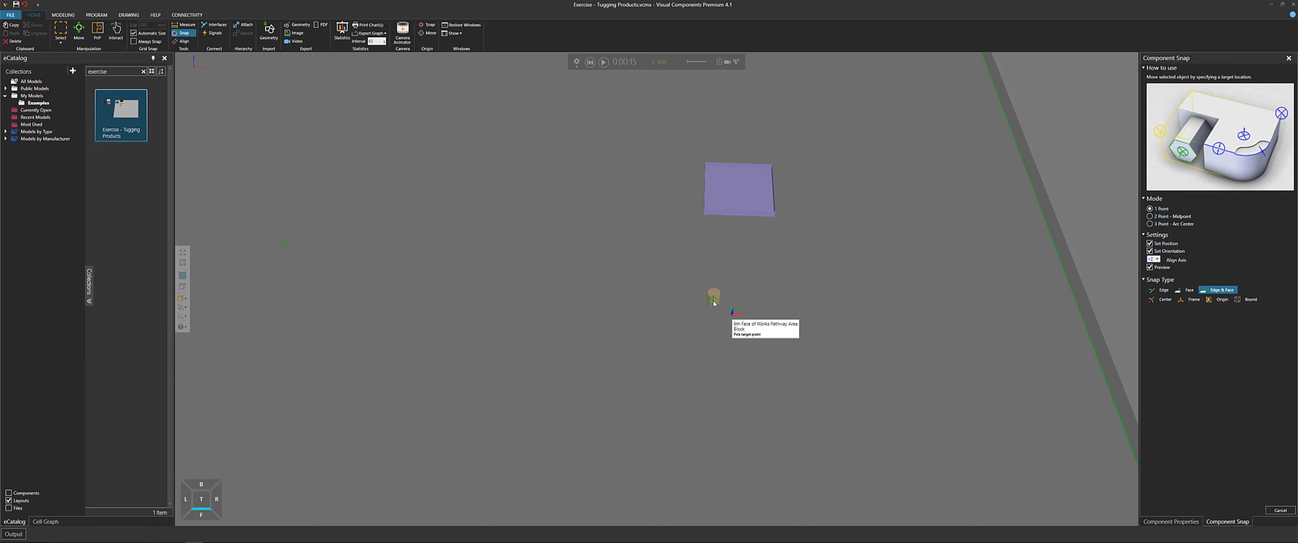
key("Escape")
Select the Works Process tray and toggle its ShowLocation option under the ResourceLocation properties
left_click(748, 205)
right_click_drag(766, 287, 746, 297)
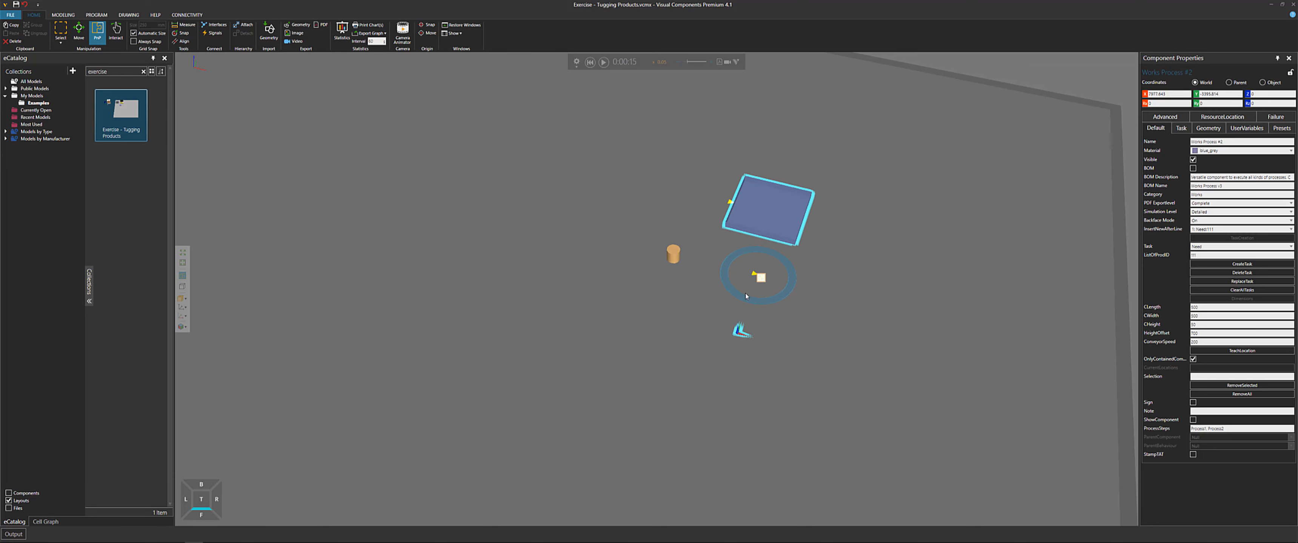
left_click(184, 307)
left_click(1208, 129)
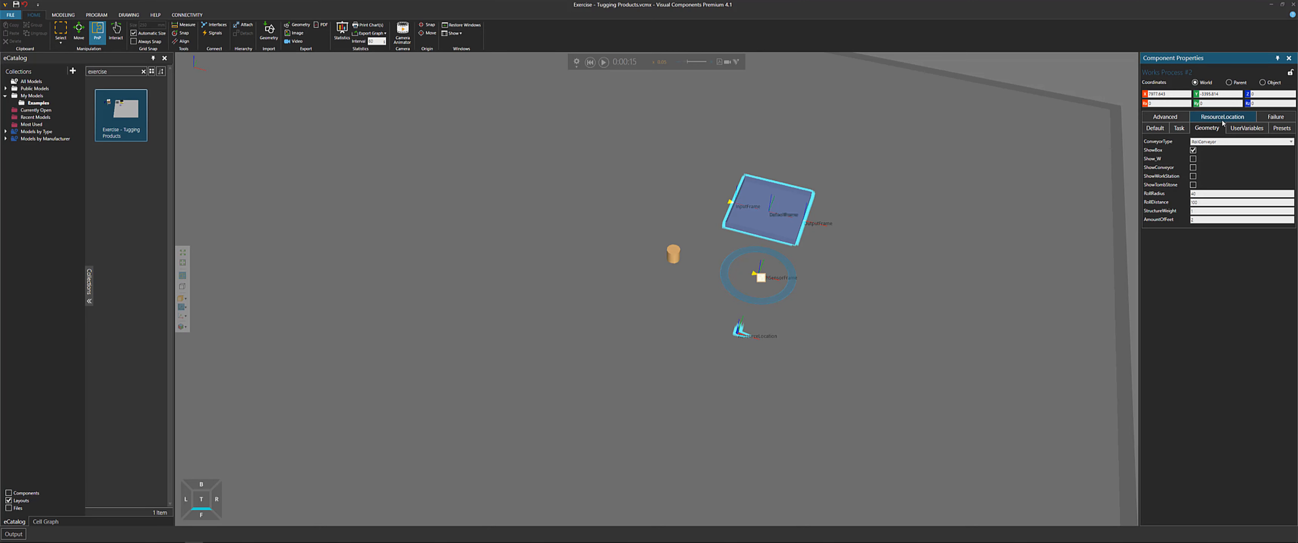
left_click(1222, 119)
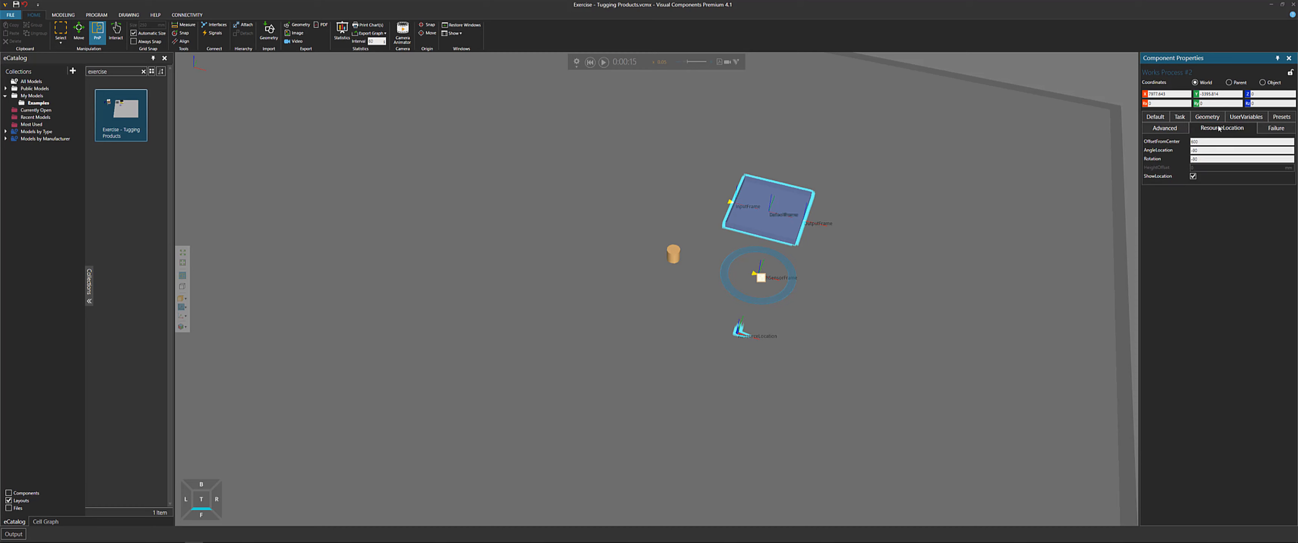
left_click(1194, 177)
Select the cylinder and snap it onto the Works Process's ResourceLocation frame
right_click_drag(798, 343, 637, 279)
left_click(637, 262)
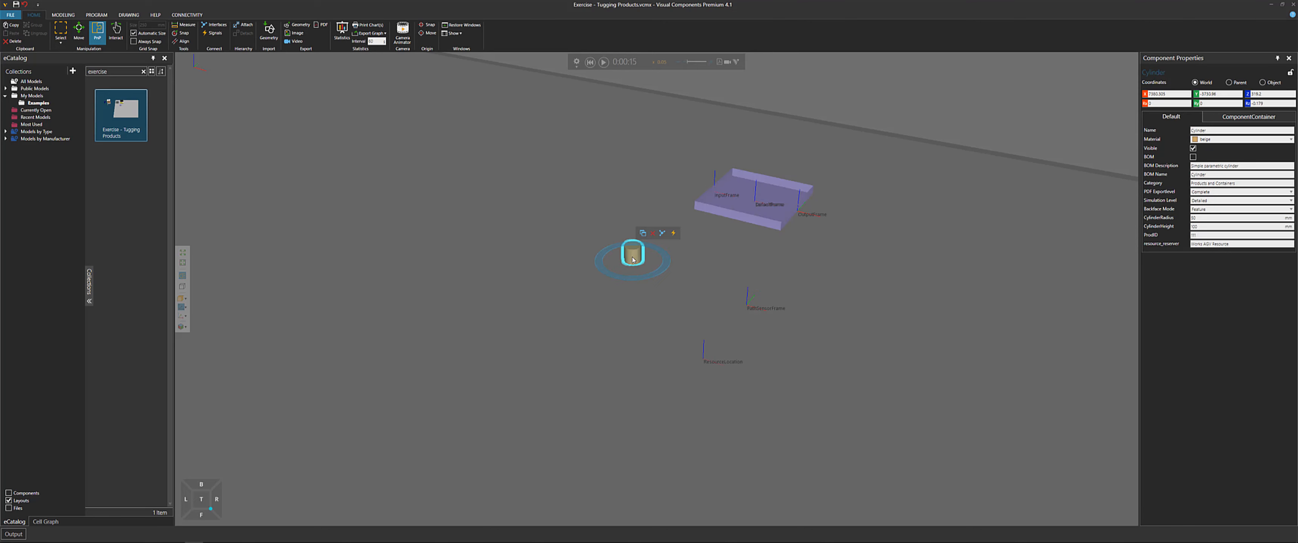
left_click(182, 33)
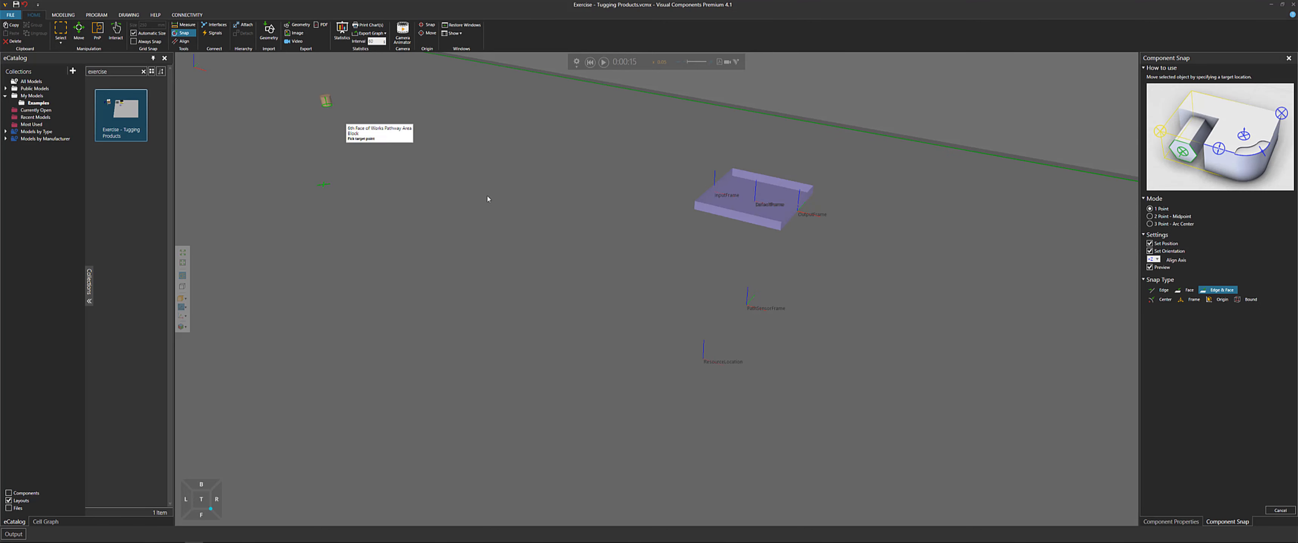
left_click(704, 360)
right_click_drag(754, 380, 751, 392)
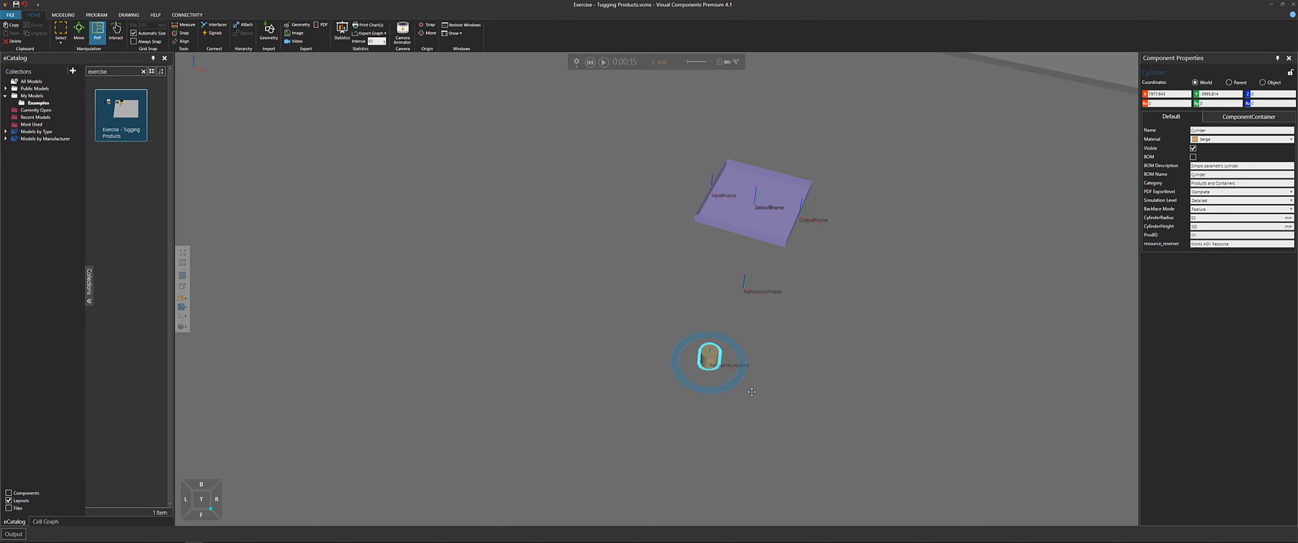
Move the cylinder away from the resource location with the Move tool
left_click(79, 33)
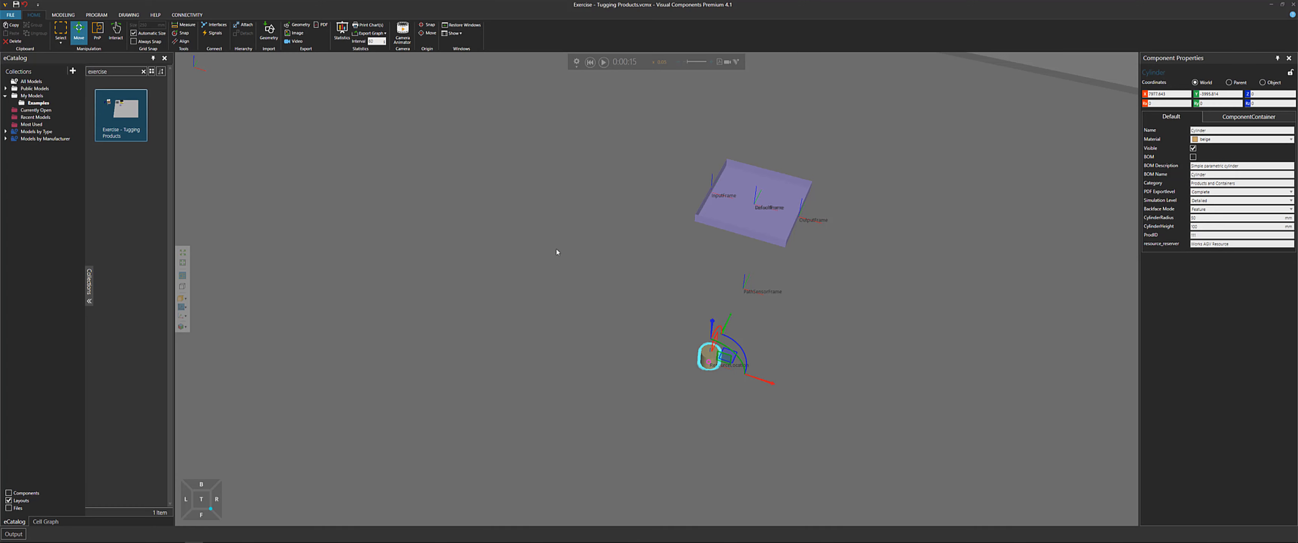
left_click(1178, 94)
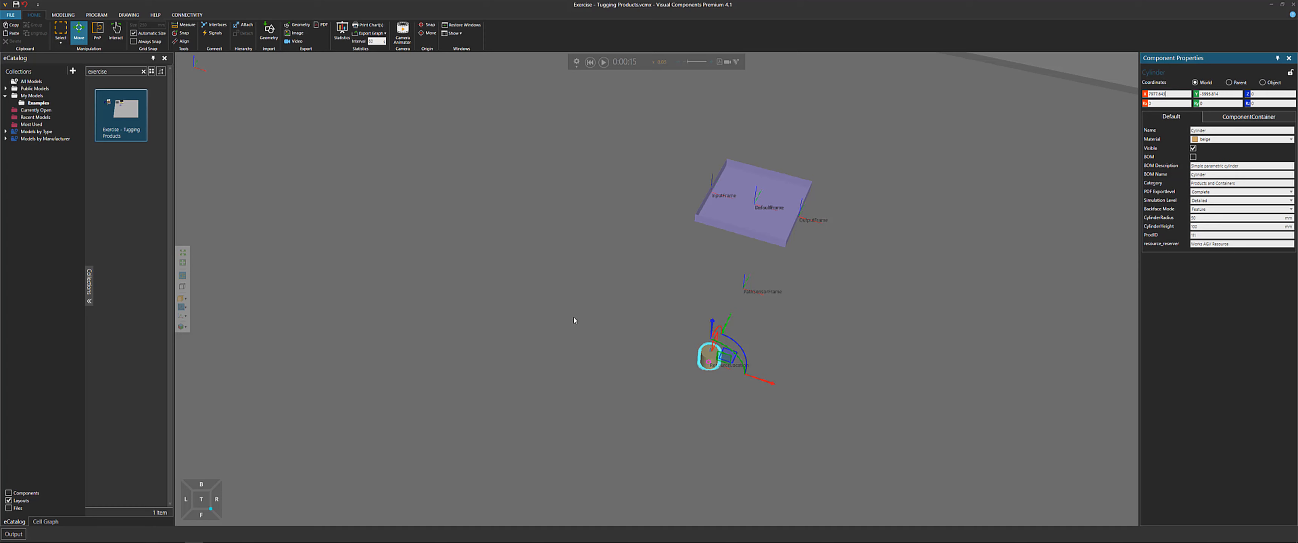
left_click_drag(766, 381, 570, 310)
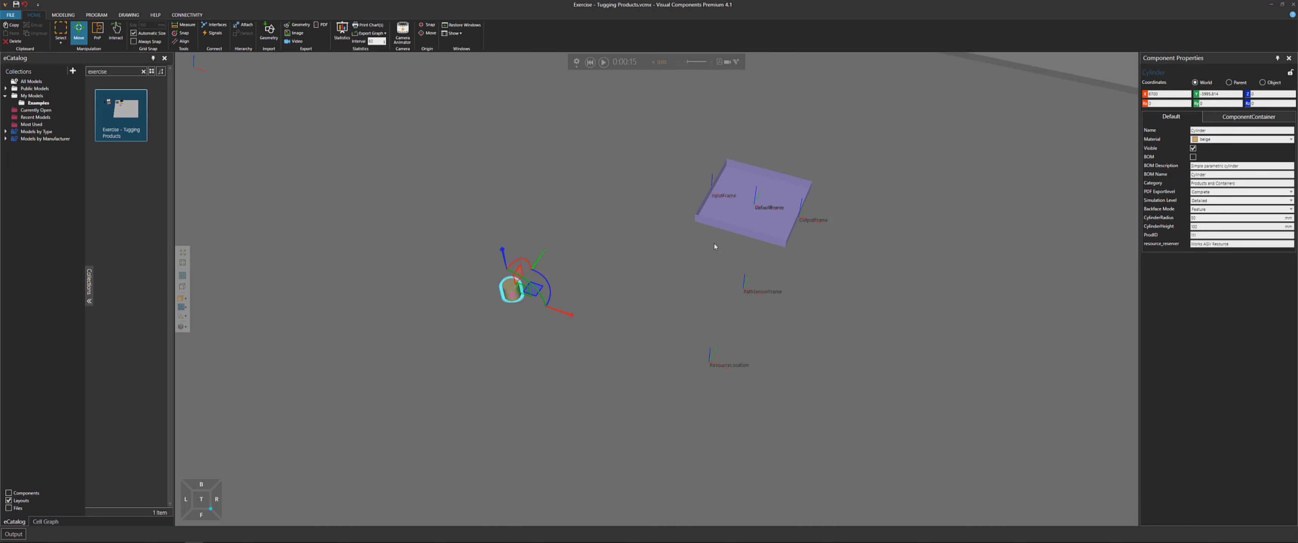
Select the Works Process tray, then start and pause the simulation
left_click(759, 219)
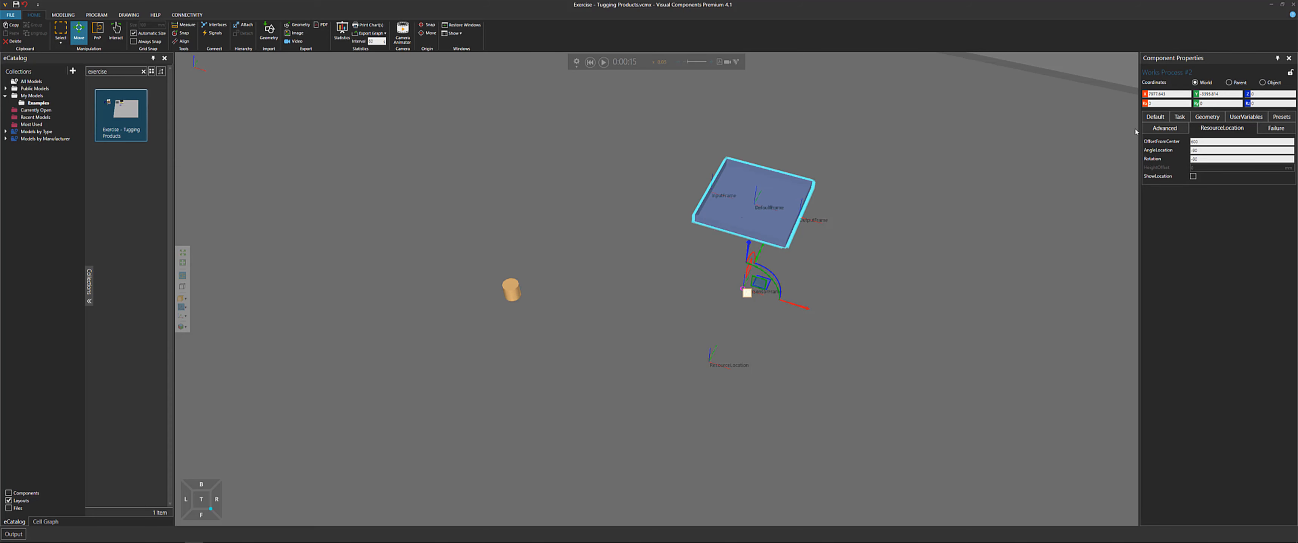
left_click(1151, 118)
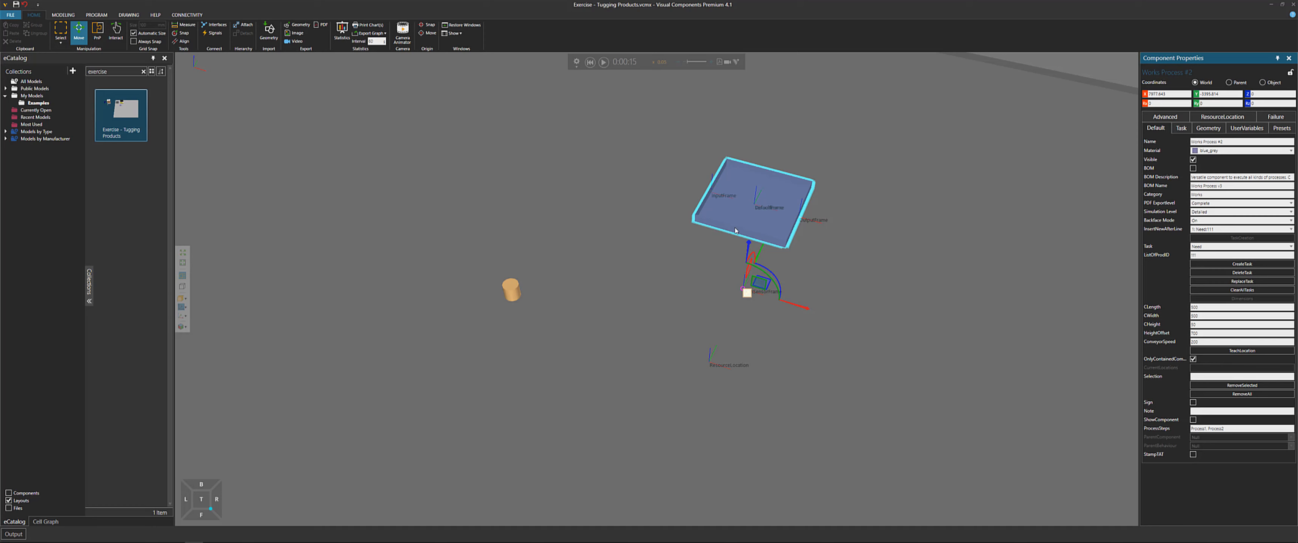
left_click(604, 63)
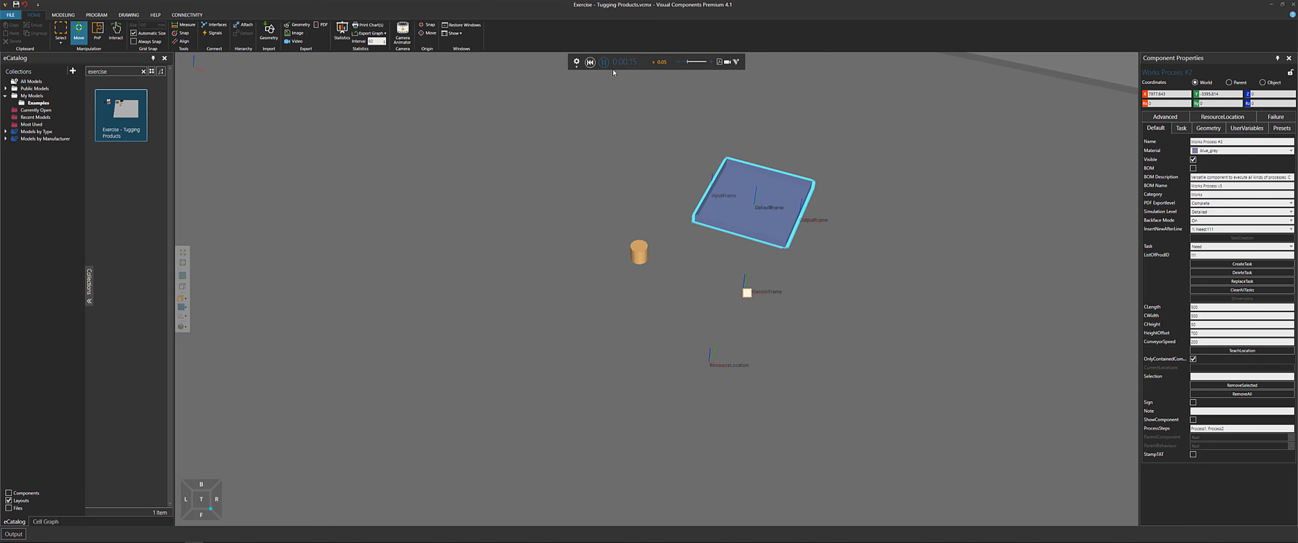
left_click(604, 63)
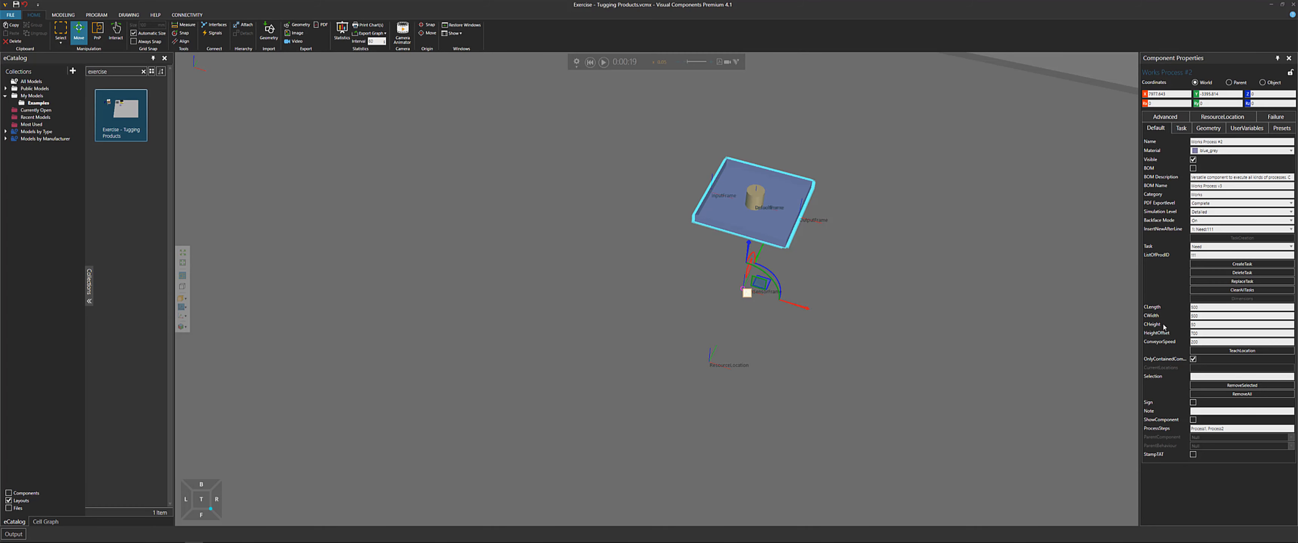
Teach the Works Process's location, then snap the cylinder back onto its ResourceLocation frame
left_click(1243, 350)
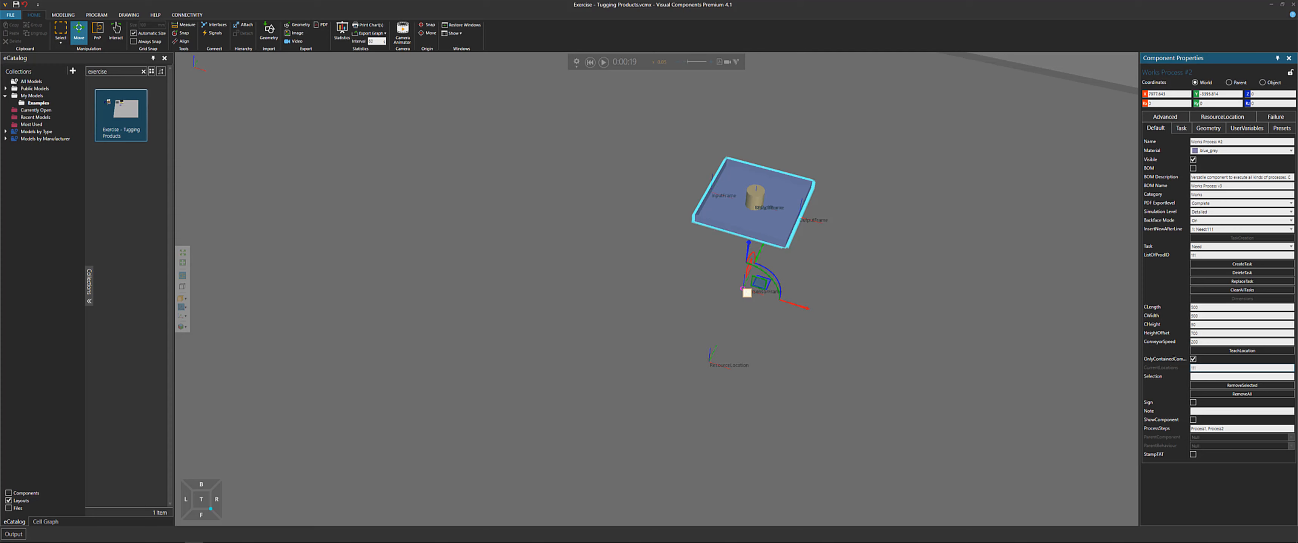
left_click(755, 198)
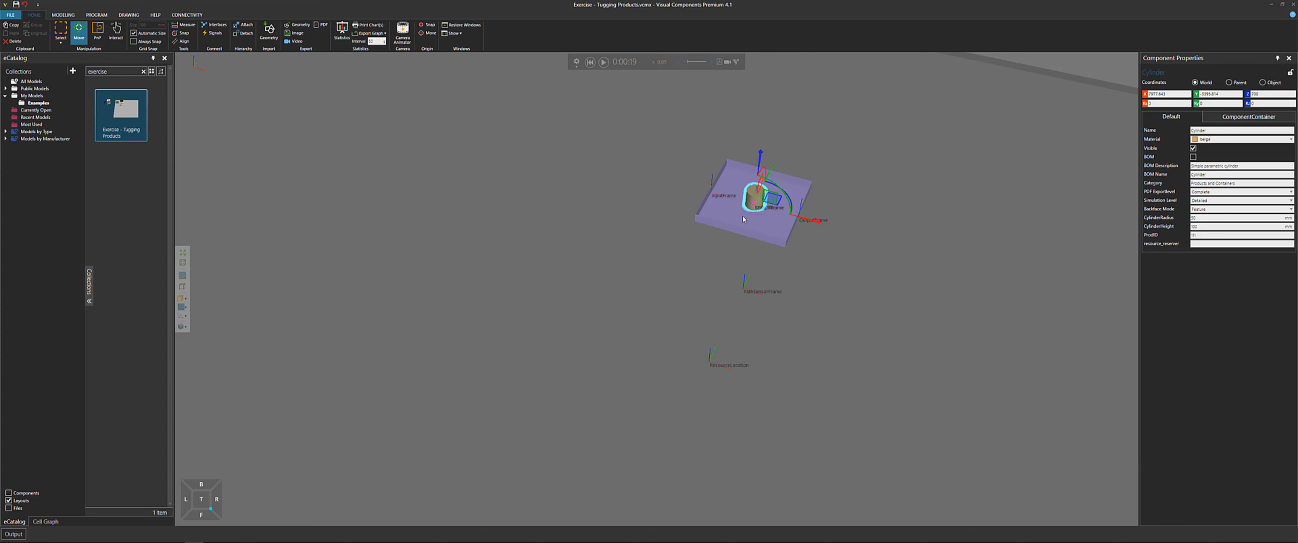
right_click_drag(761, 205, 762, 220)
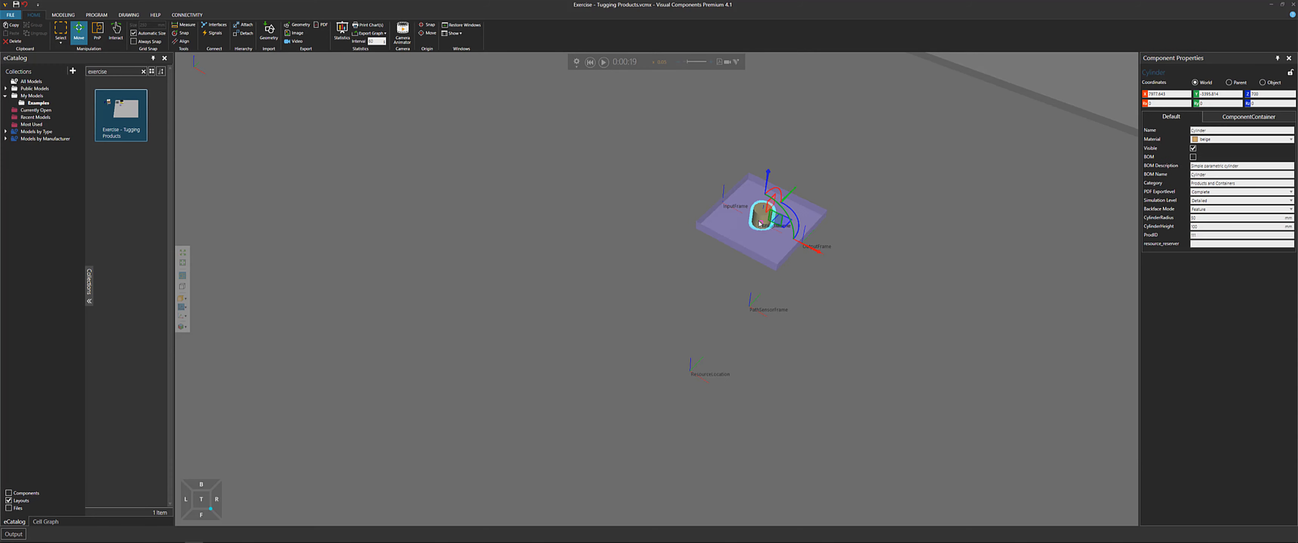
left_click(194, 33)
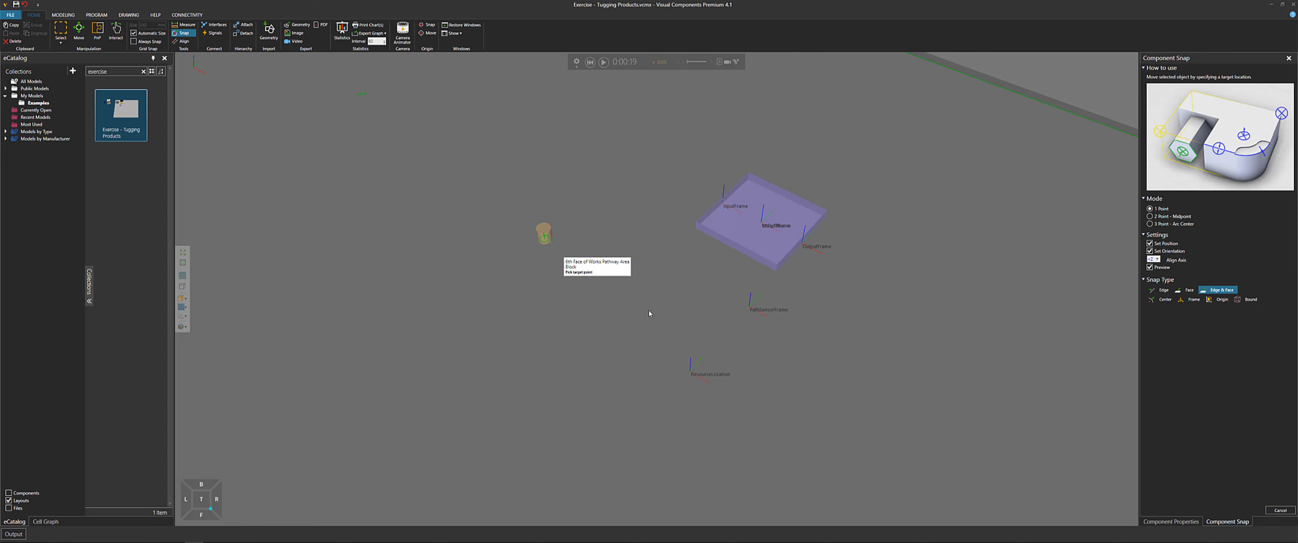
left_click(691, 374)
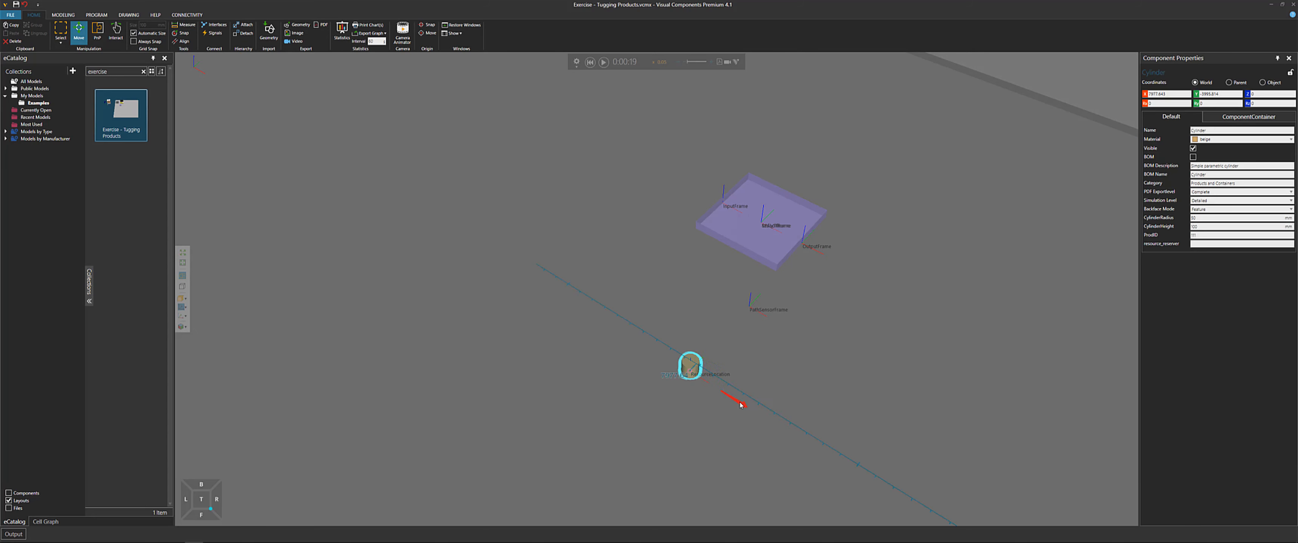
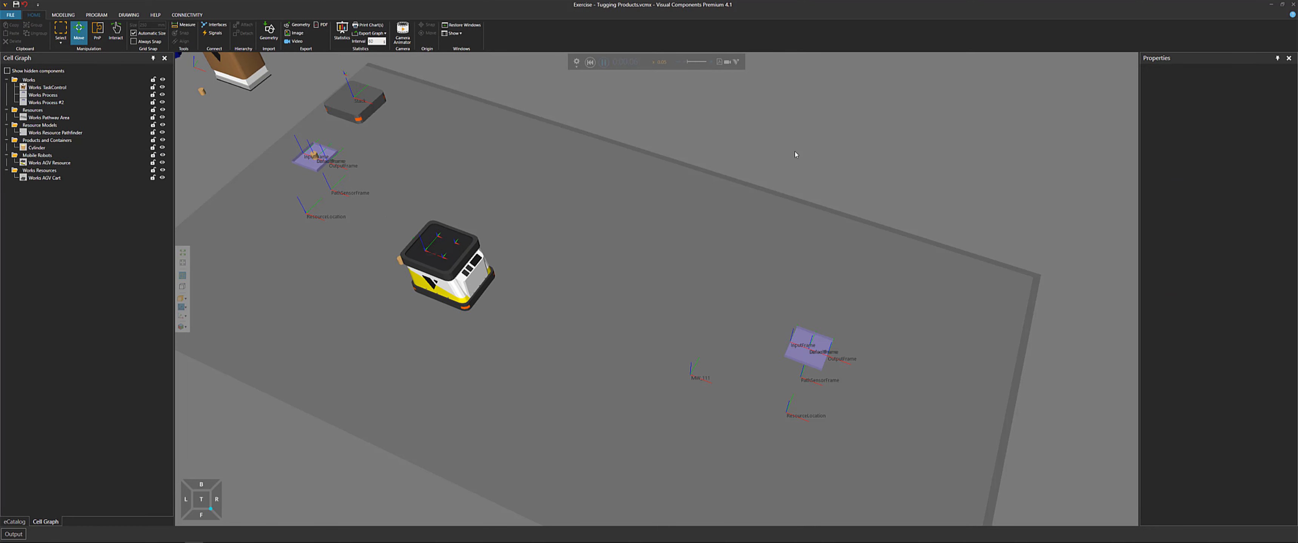
Mark the Tugging Products exercise as done in the Notepad++ checklist and select the Conveyor Module entry
right_click_drag(756, 242, 678, 218)
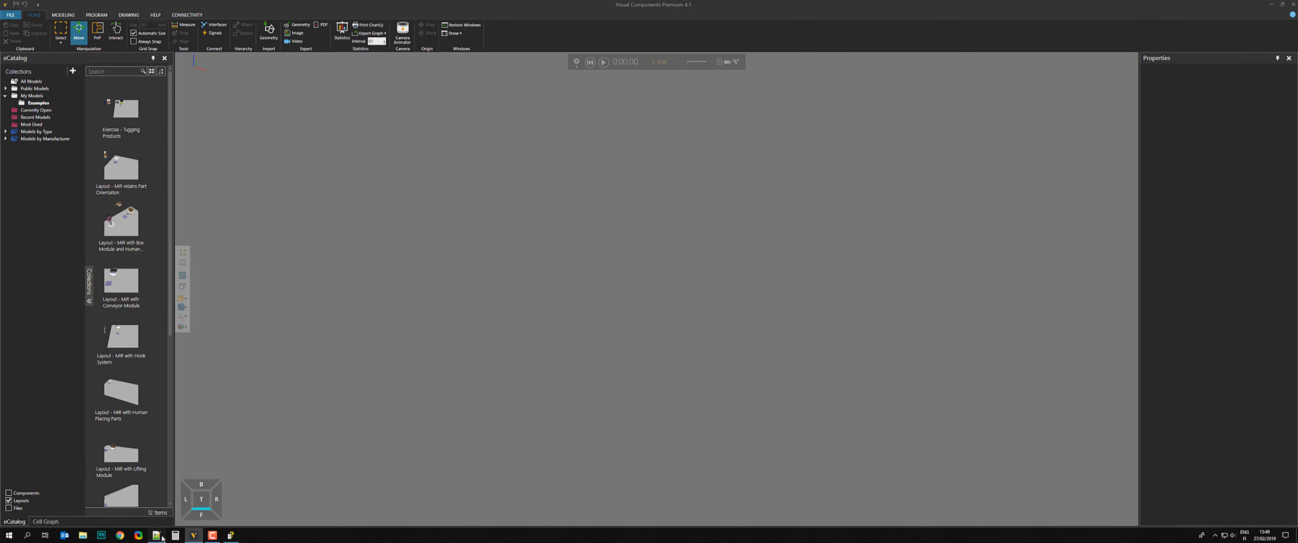
left_click(173, 536)
type("XExercise - Tugging Products")
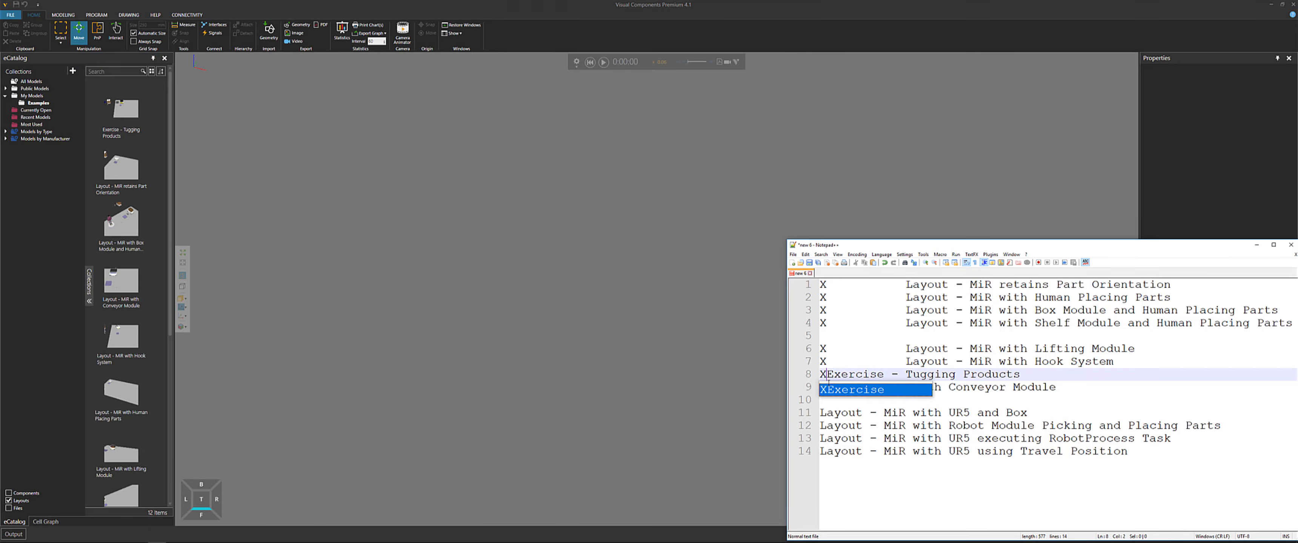
key("Escape")
key("Tab")
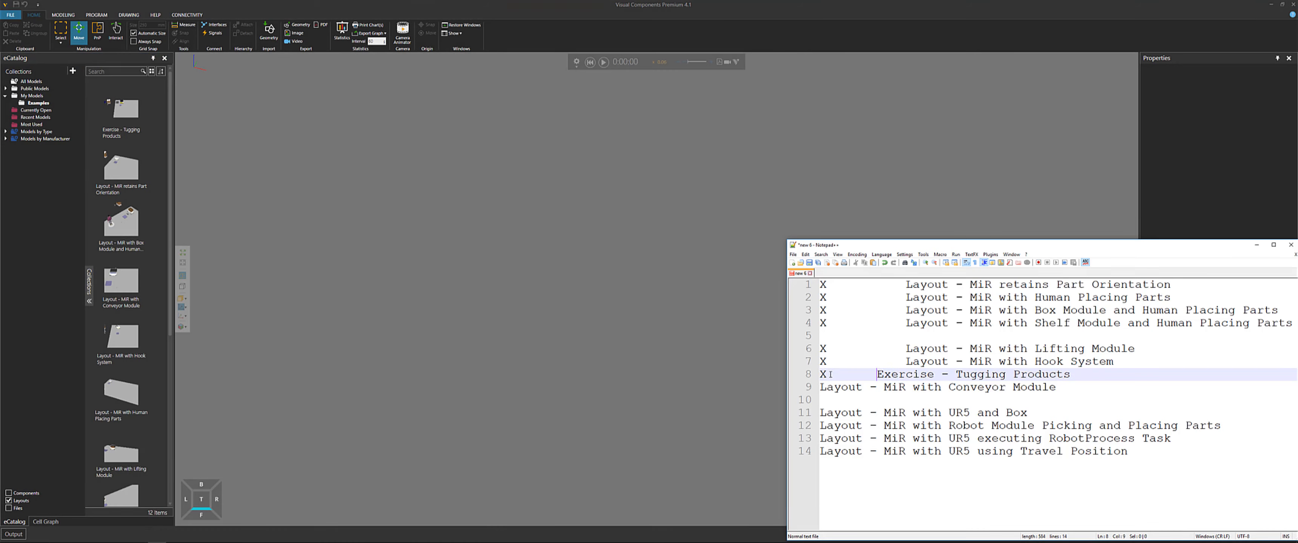
key("Down")
left_click_drag(1057, 392, 950, 388)
left_click(1256, 245)
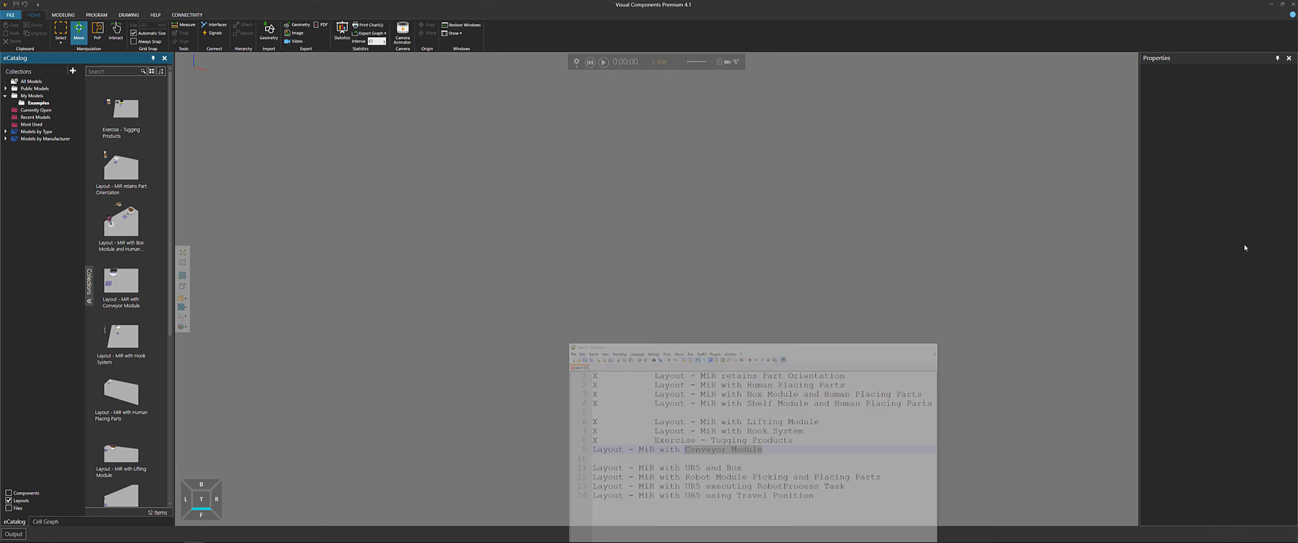
Search the eCatalog for conveyor and open the Layout - MiR with Conveyor Module
left_click(113, 71)
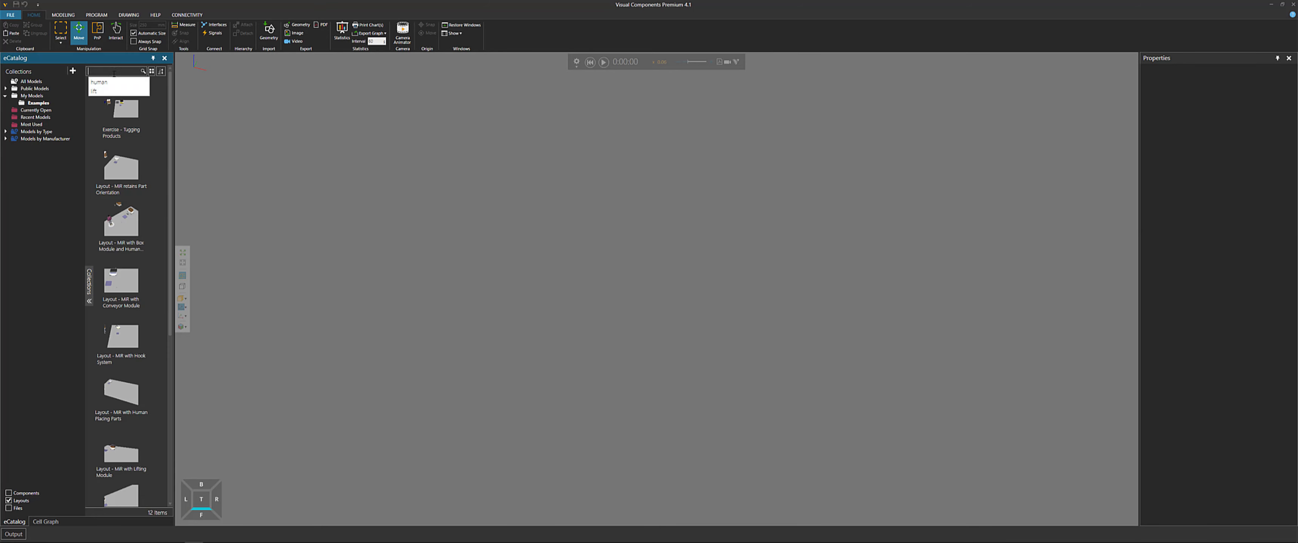
type("conveyor")
key("Return")
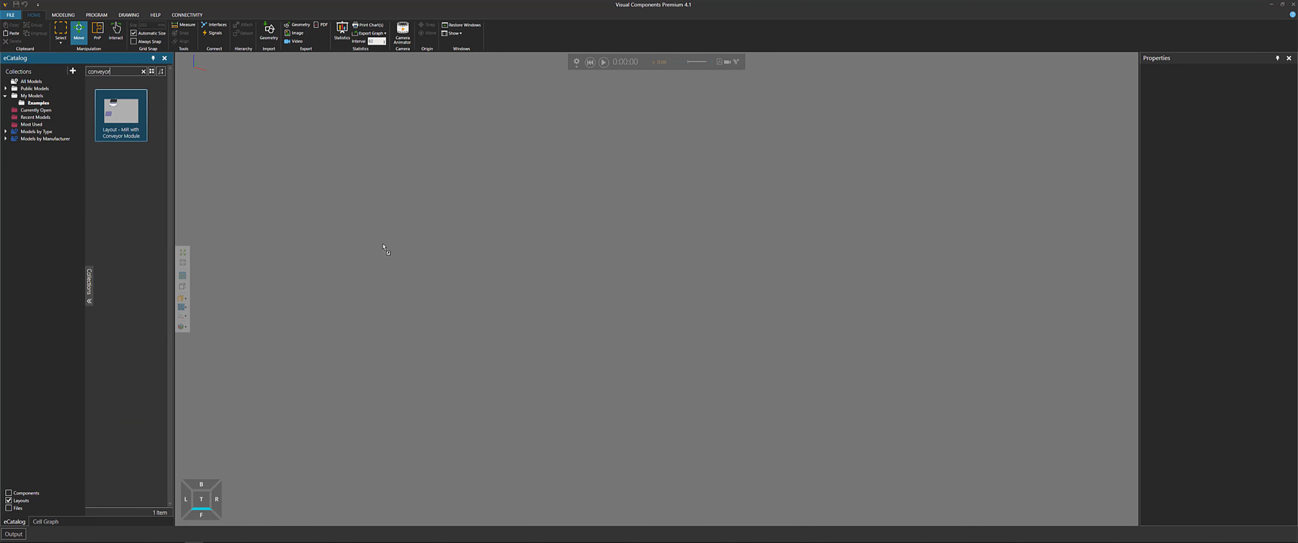
left_click_drag(385, 248, 387, 251)
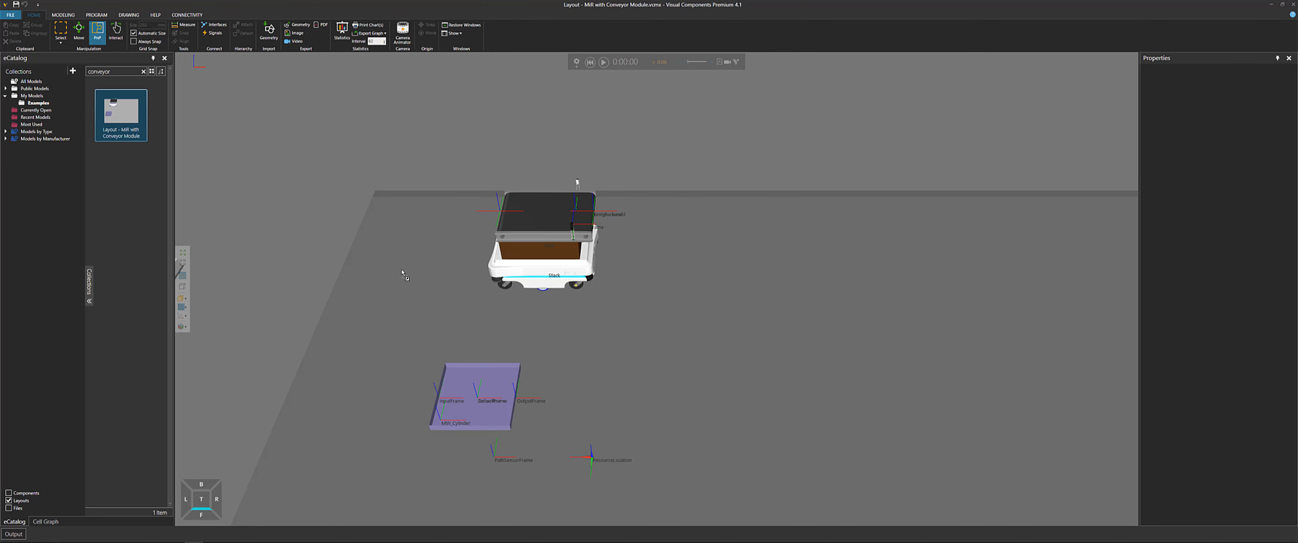
Show the Currently Open models collection and inspect the AGV with its conveyor top
right_click_drag(418, 288, 720, 250)
scroll(600, 243, "down", 3)
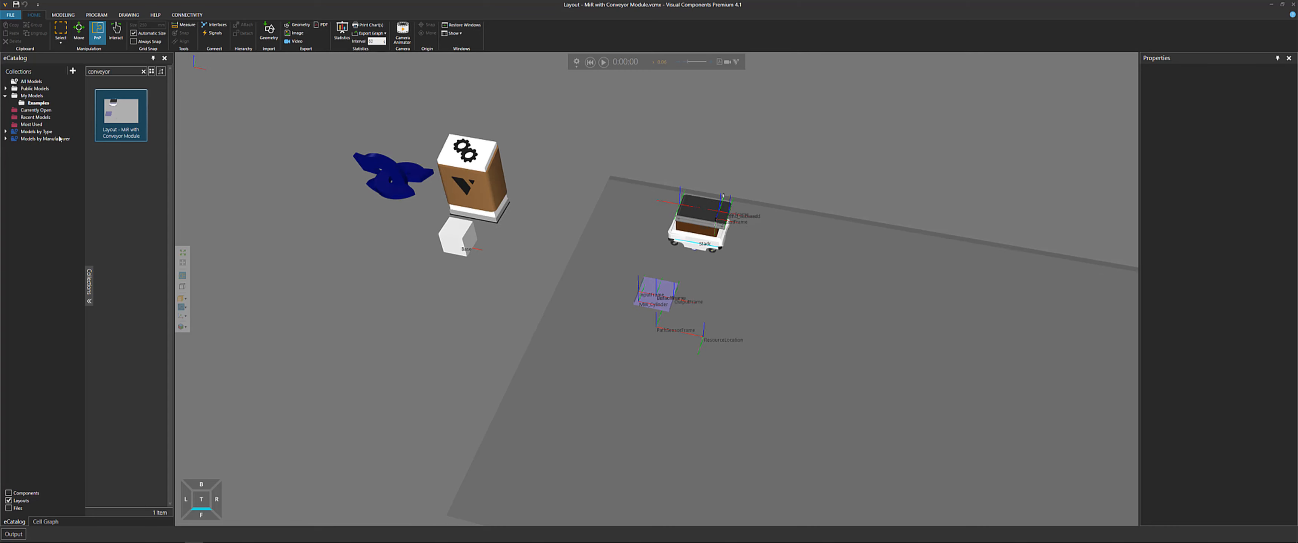
left_click(38, 111)
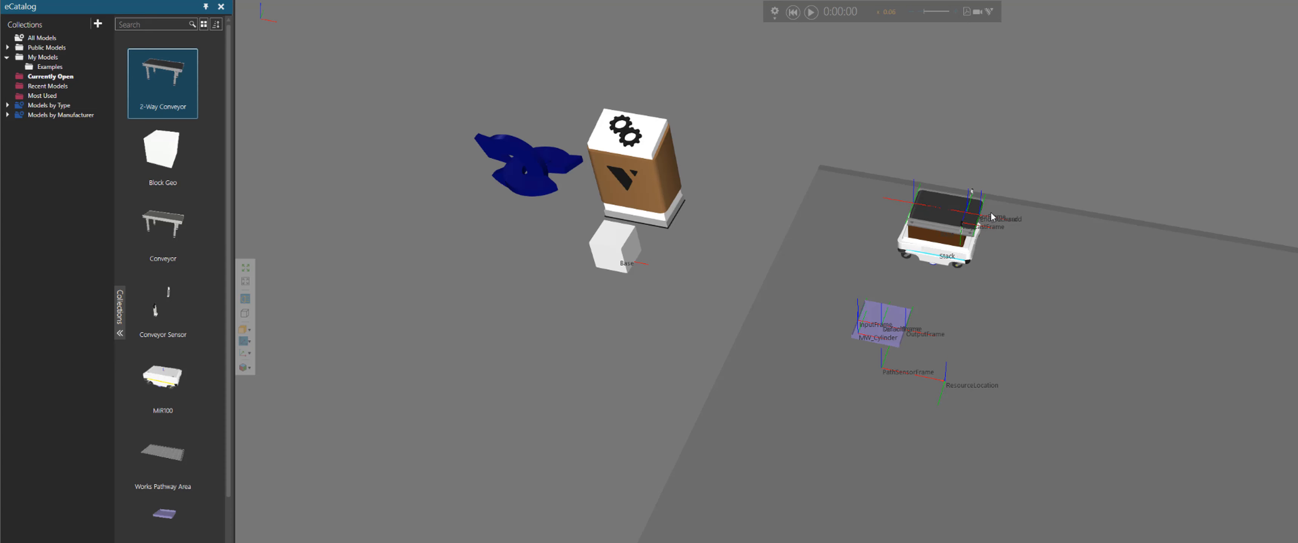
scroll(990, 216, "up", 5)
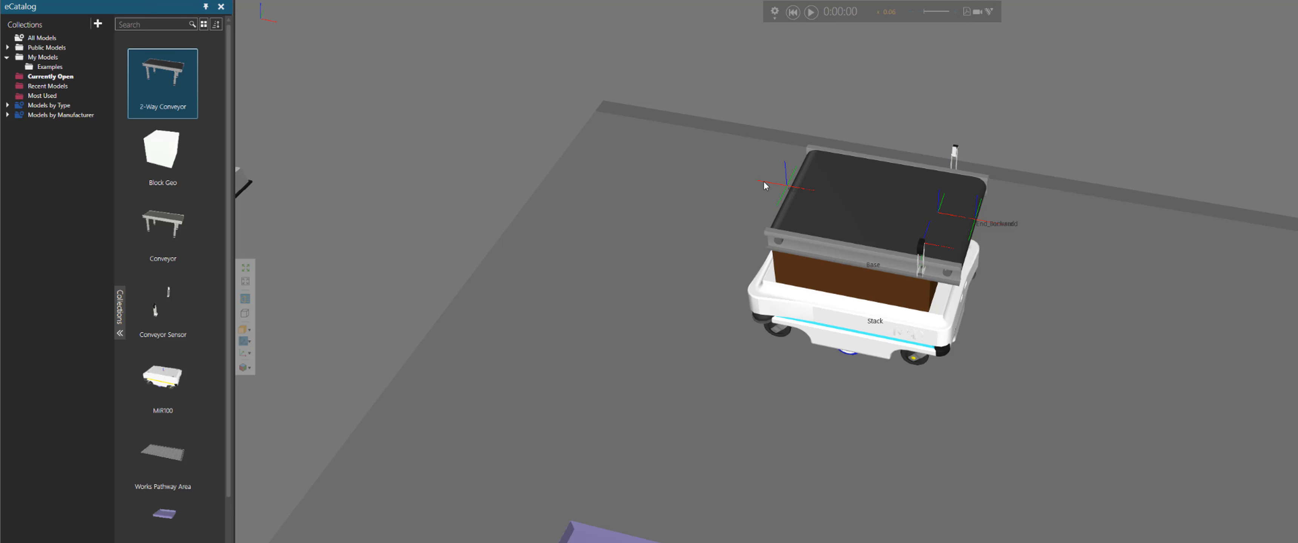
scroll(979, 237, "up", 5)
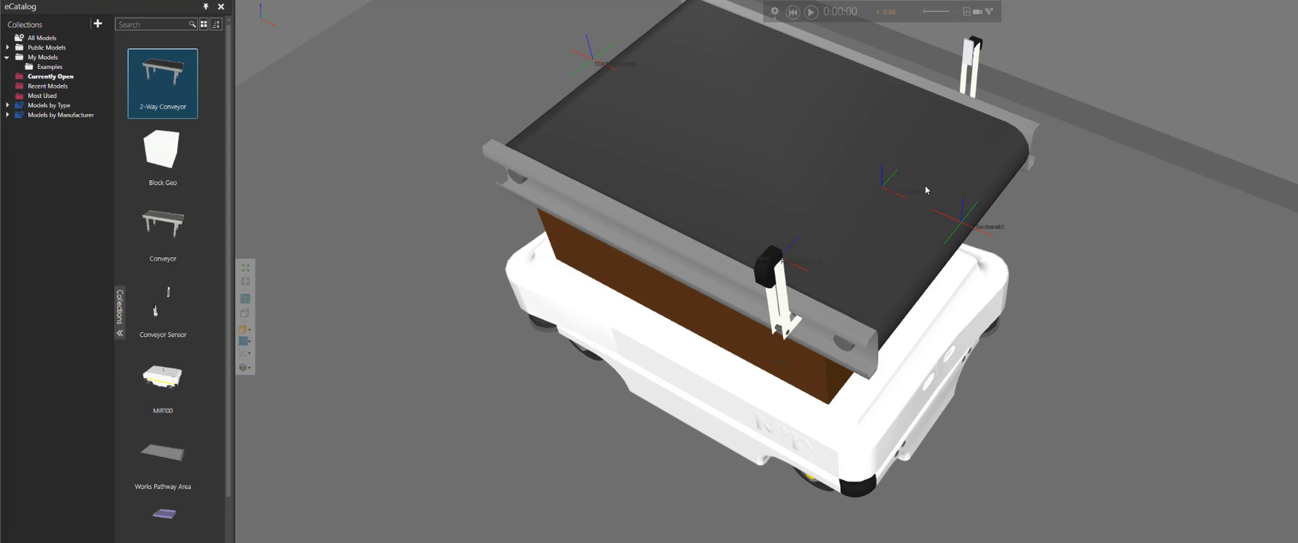
scroll(932, 247, "down", 5)
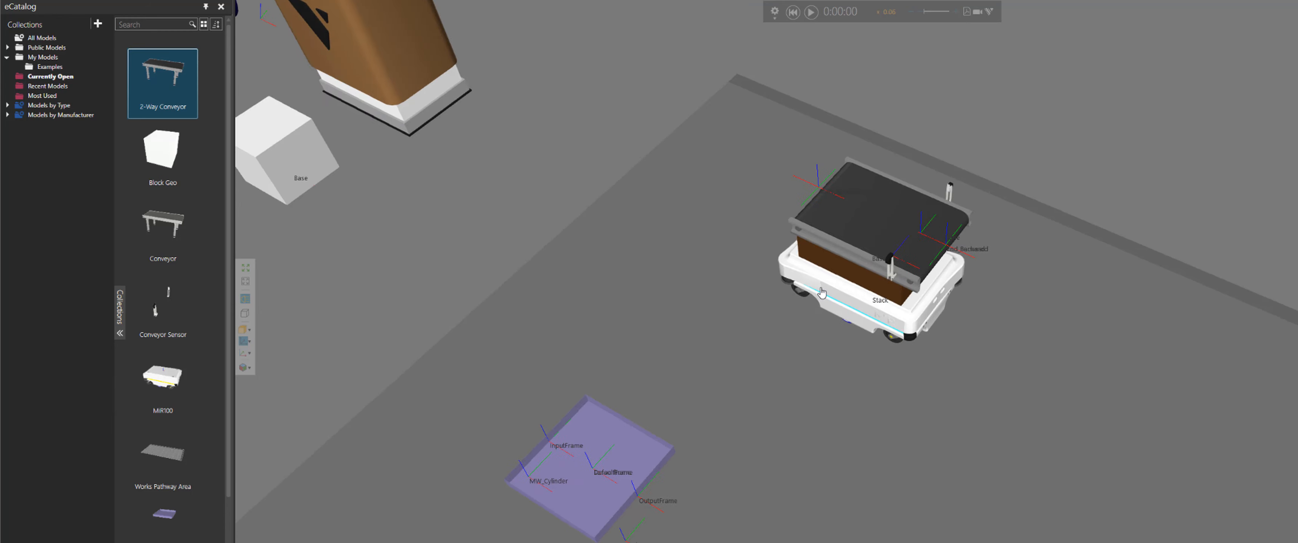
Inspect the Works Process tray's frames and the AGV conveyor's frames
middle_click_drag(635, 502, 660, 356)
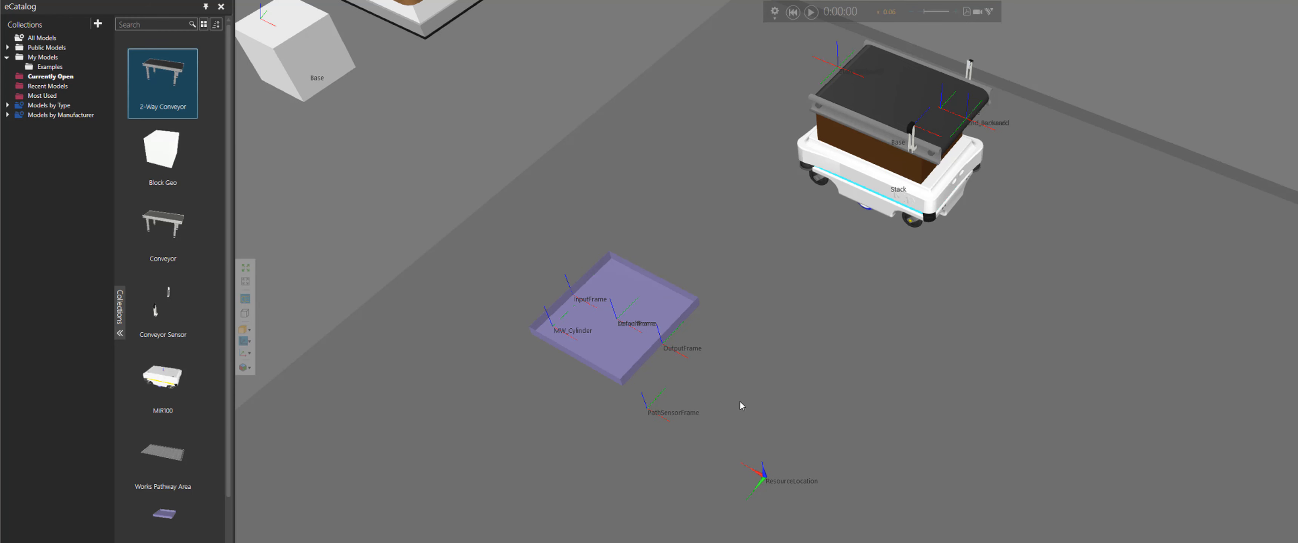
scroll(739, 401, "down", 2)
scroll(782, 204, "up", 6)
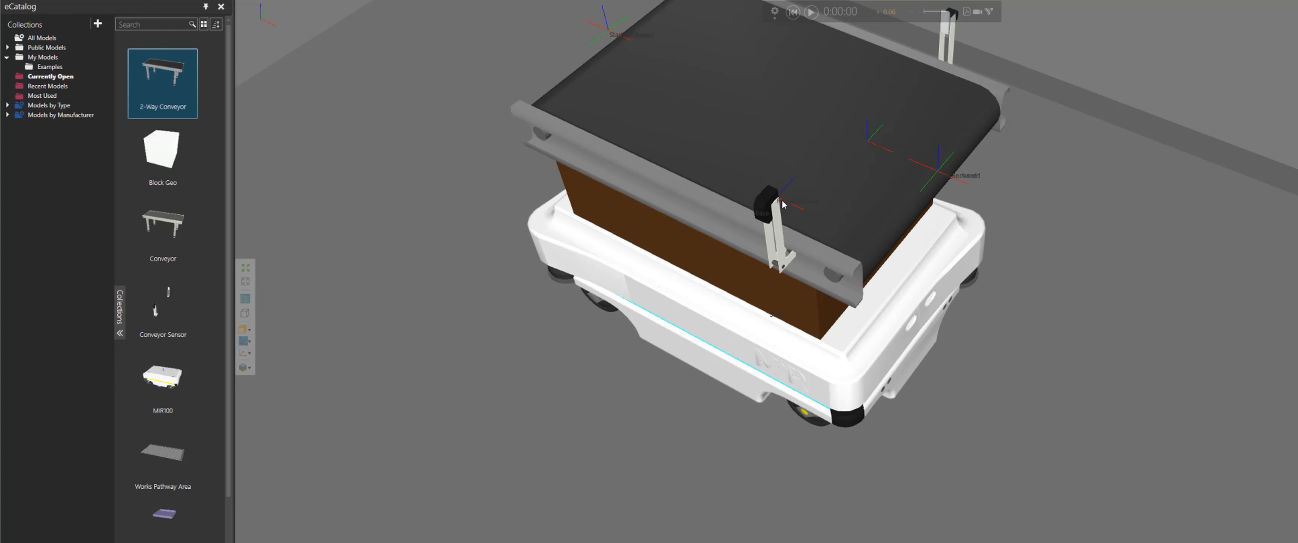
scroll(780, 207, "down", 4)
scroll(776, 222, "down", 2)
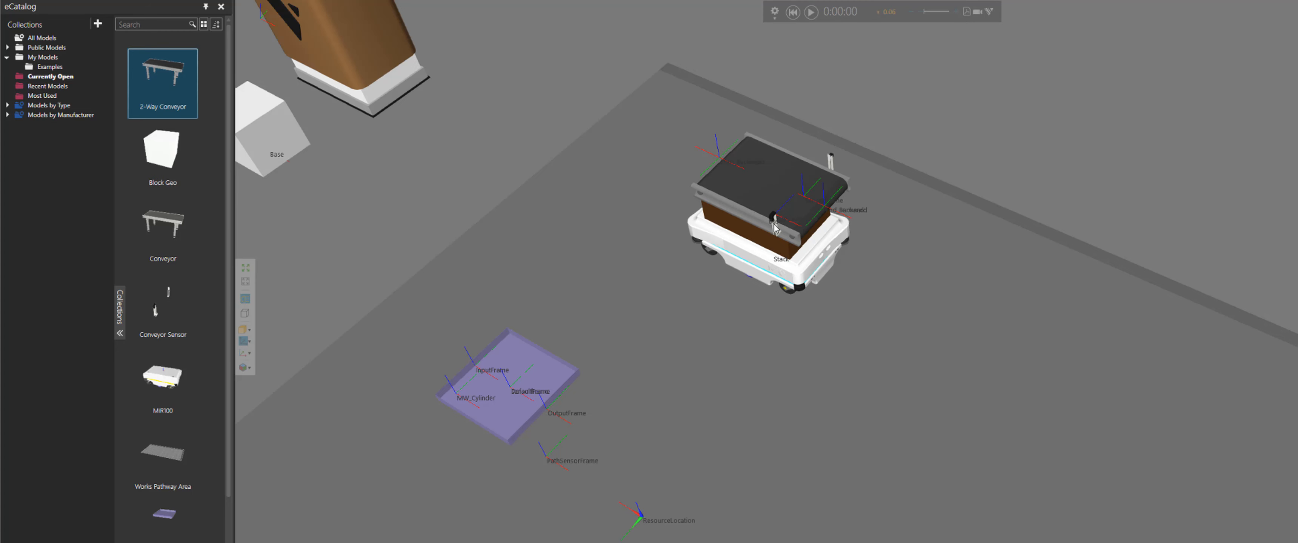
scroll(777, 229, "down", 2)
Examine the fixed conveyor and its process tray at the far end of the floor
middle_click_drag(797, 371, 764, 288)
middle_click_drag(801, 374, 681, 240)
scroll(862, 327, "down", 3)
middle_click_drag(856, 331, 816, 305)
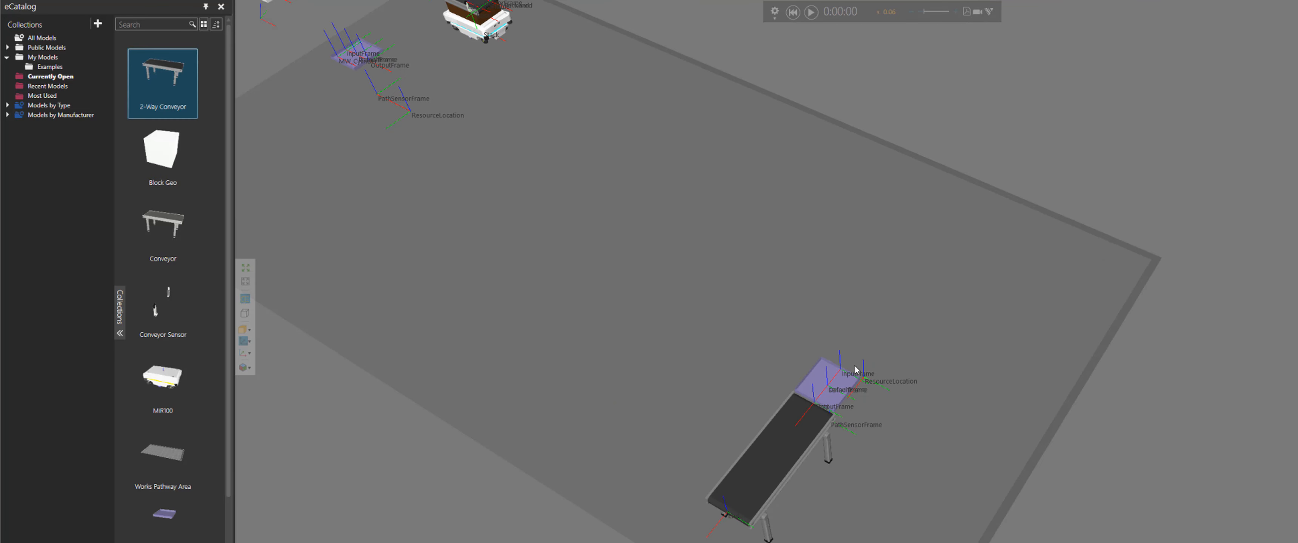
scroll(855, 369, "up", 5)
right_click_drag(855, 369, 881, 336)
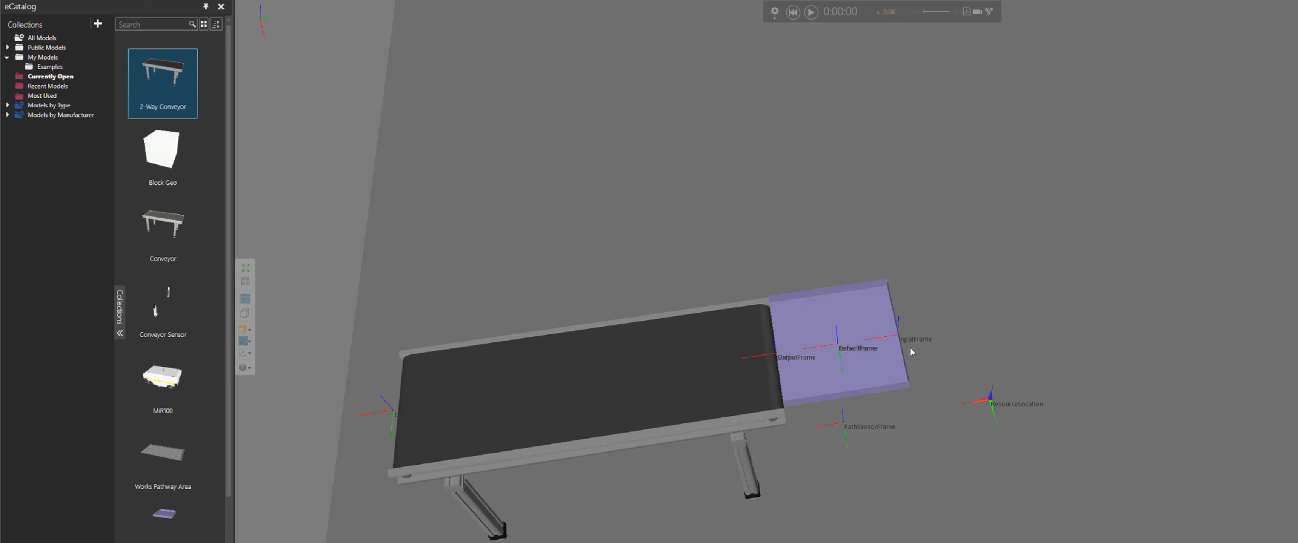
right_click_drag(909, 347, 924, 351)
scroll(924, 351, "down", 4)
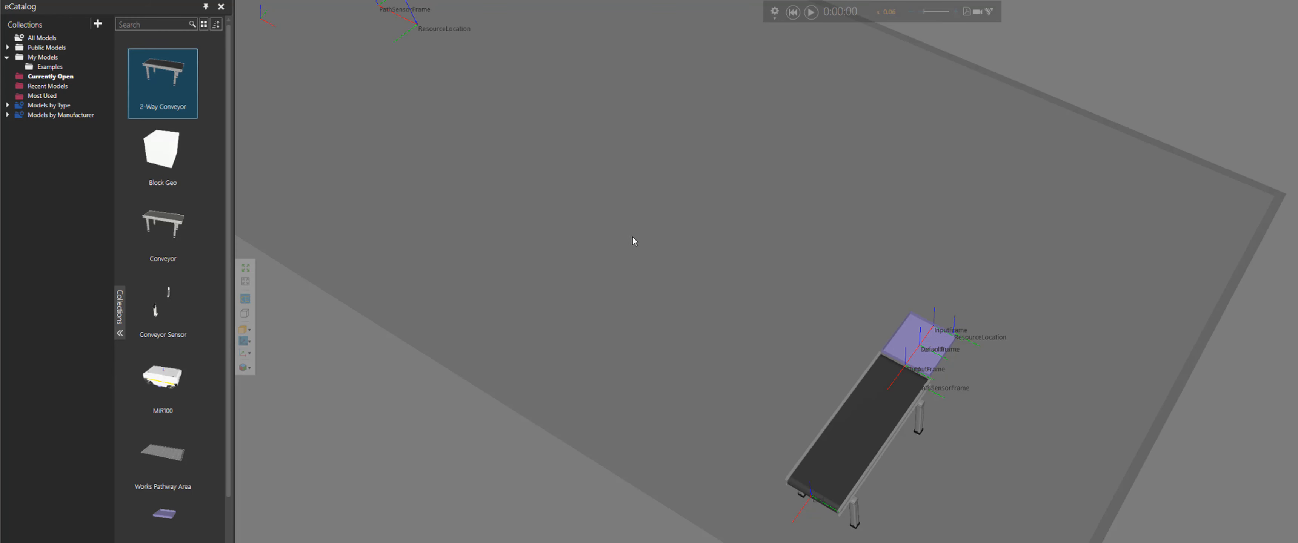
right_click_drag(632, 236, 846, 403)
right_click_drag(694, 144, 761, 275)
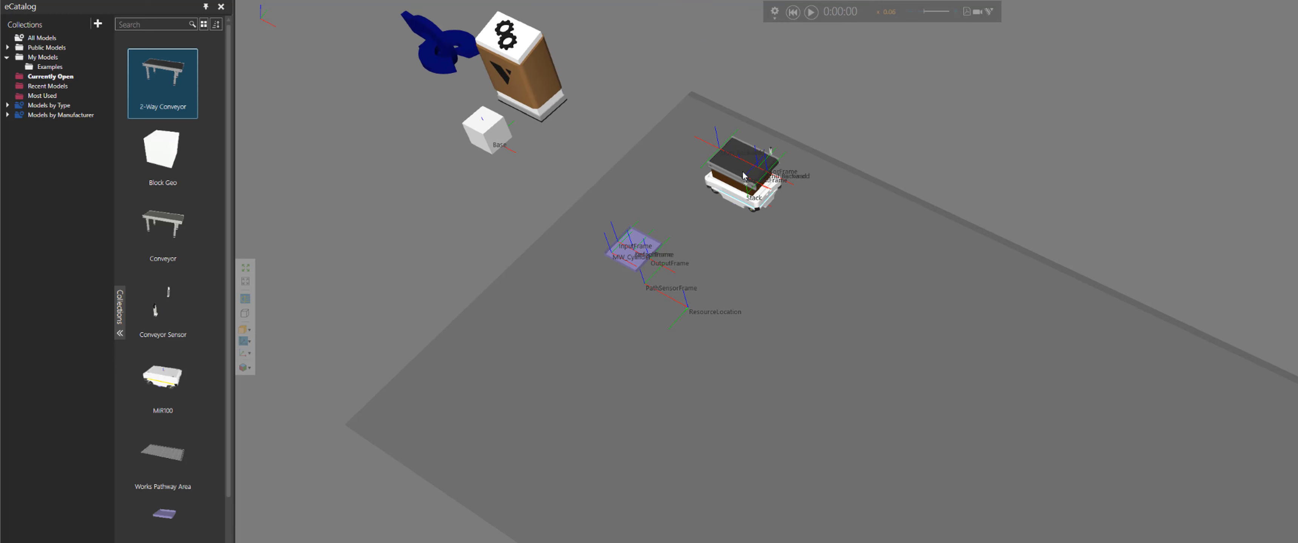
Highlight the Block Geo, Conveyor and Conveyor Sensor components in the open-models catalog
left_click(163, 159)
scroll(488, 160, "up", 2)
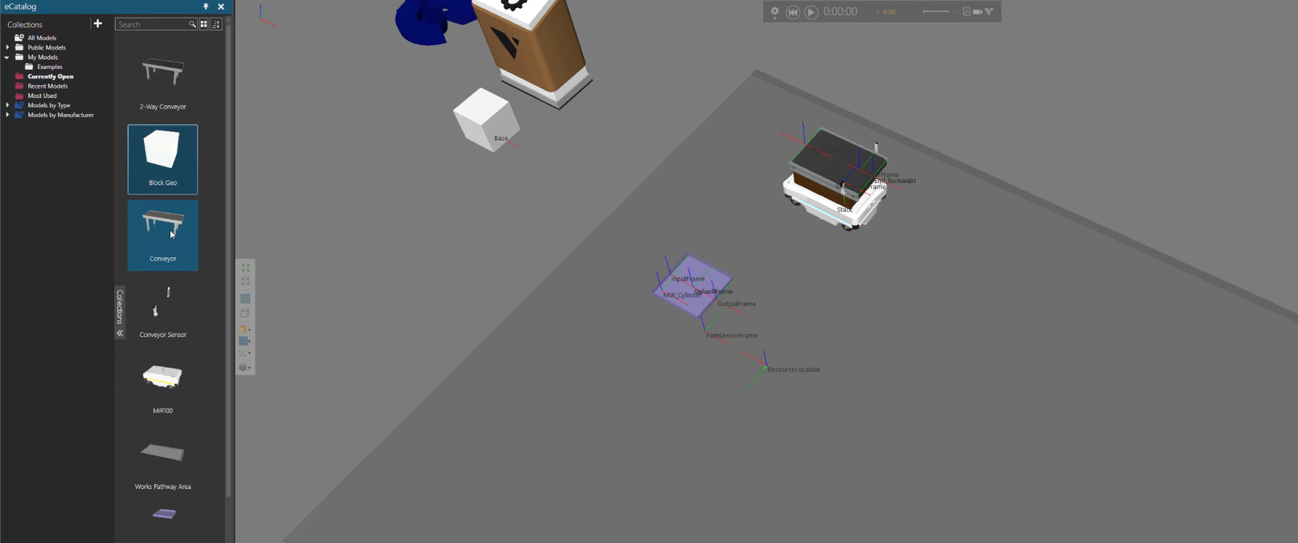
left_click(210, 233)
scroll(213, 248, "down", 2)
scroll(210, 247, "down", 1)
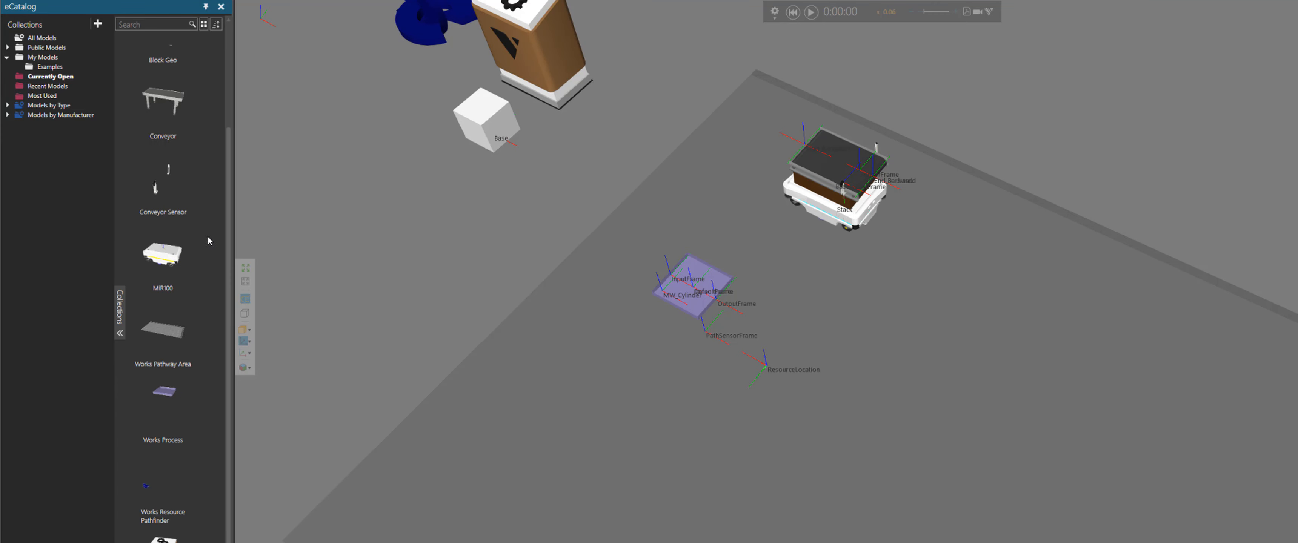
left_click(155, 196)
scroll(789, 213, "up", 2)
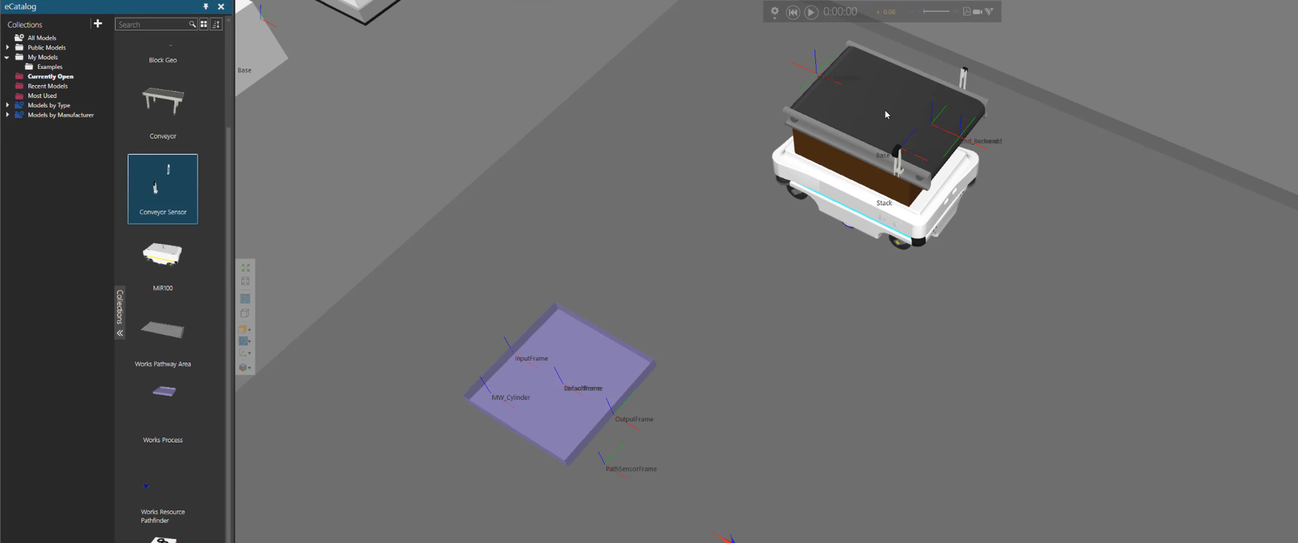
Select the conveyor sensors on the AGV and highlight the MiR100 in the catalog
left_click(897, 158)
middle_click_drag(993, 200, 988, 244)
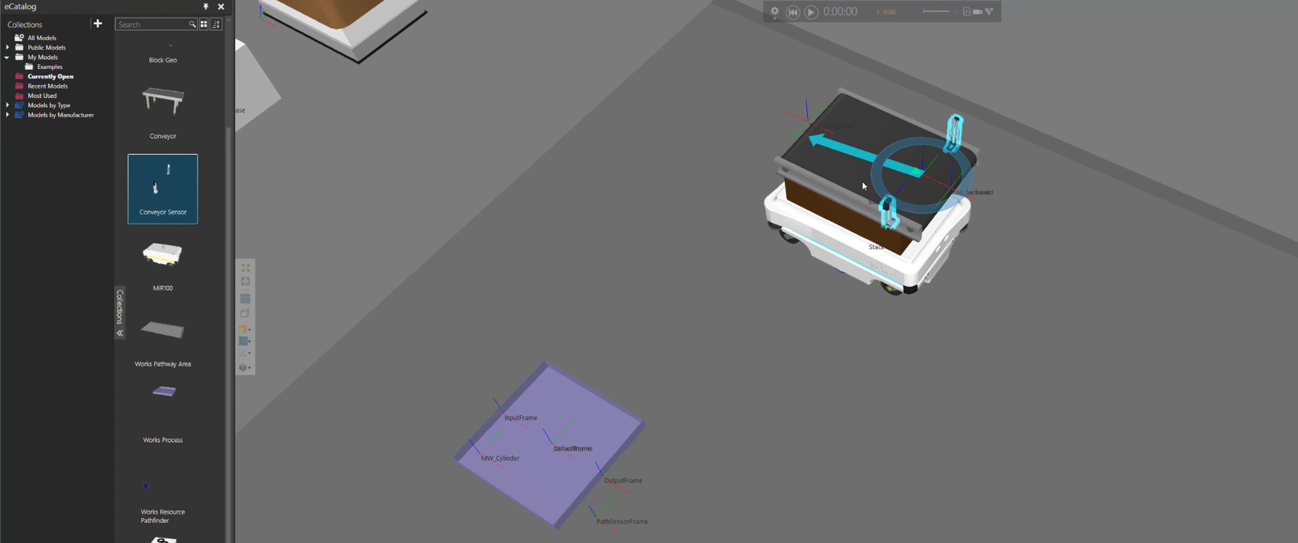
left_click(163, 261)
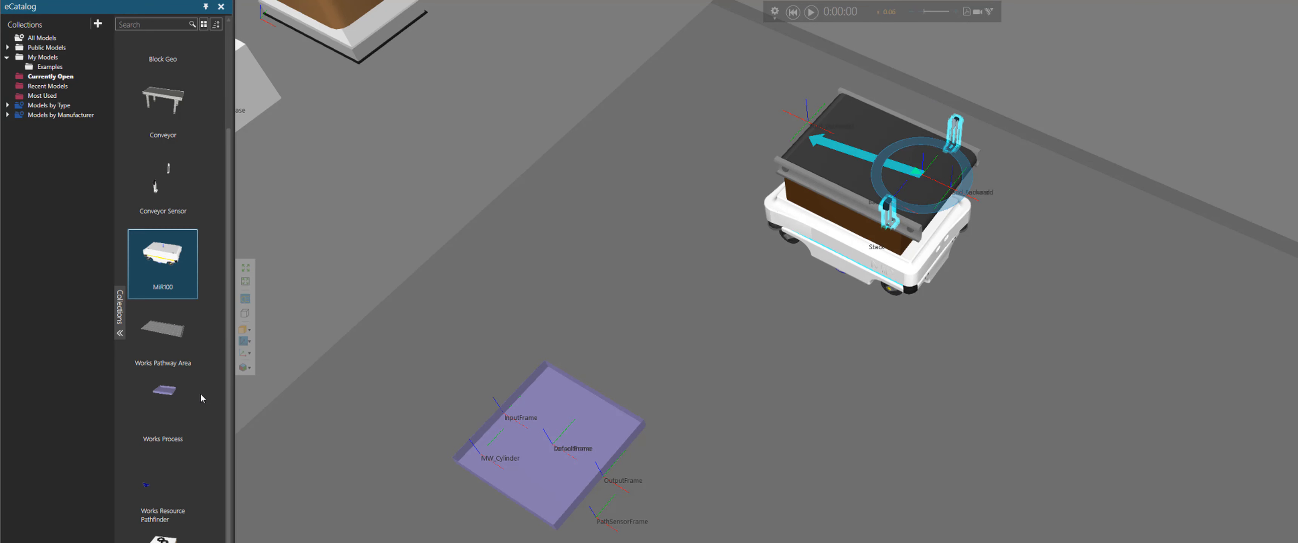
scroll(221, 302, "up", 3)
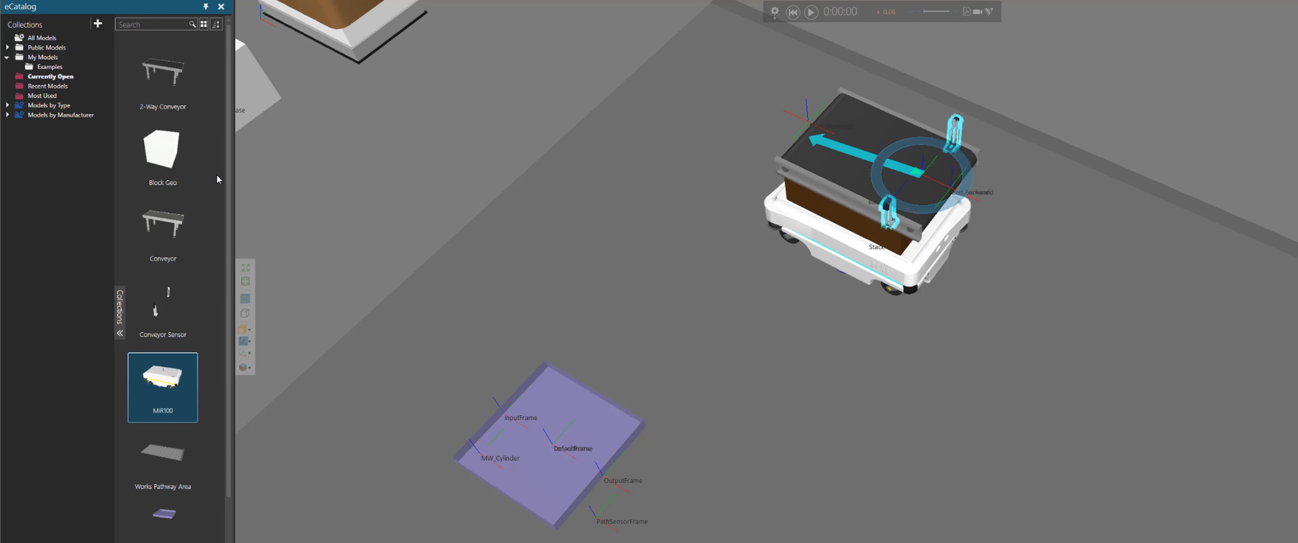
left_click(488, 141)
scroll(453, 207, "down", 3)
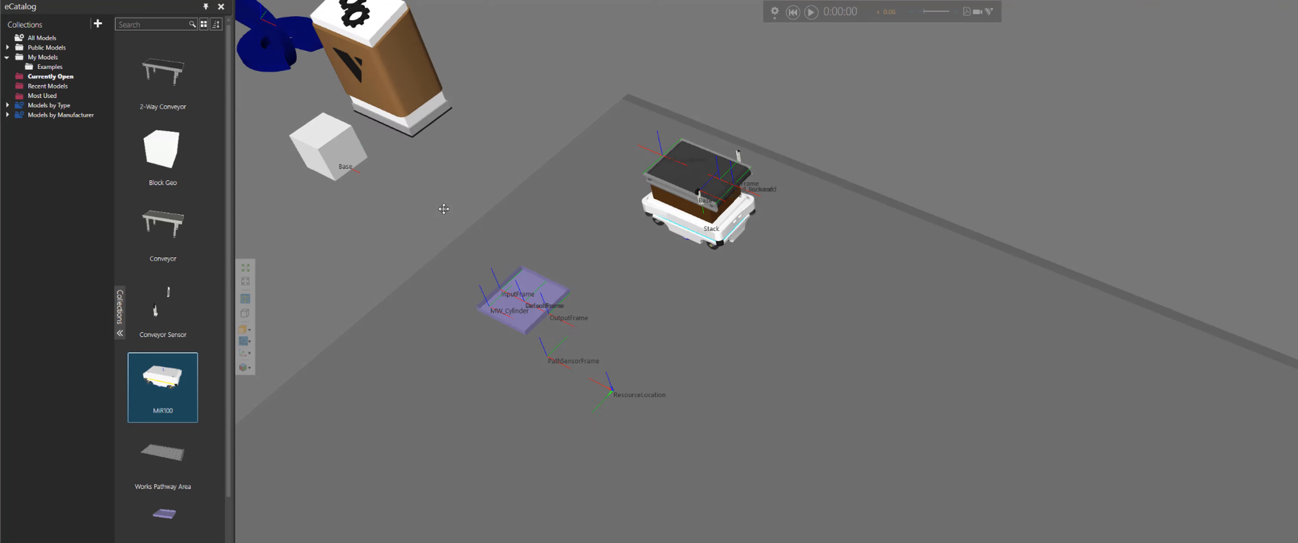
right_click_drag(444, 209, 442, 194)
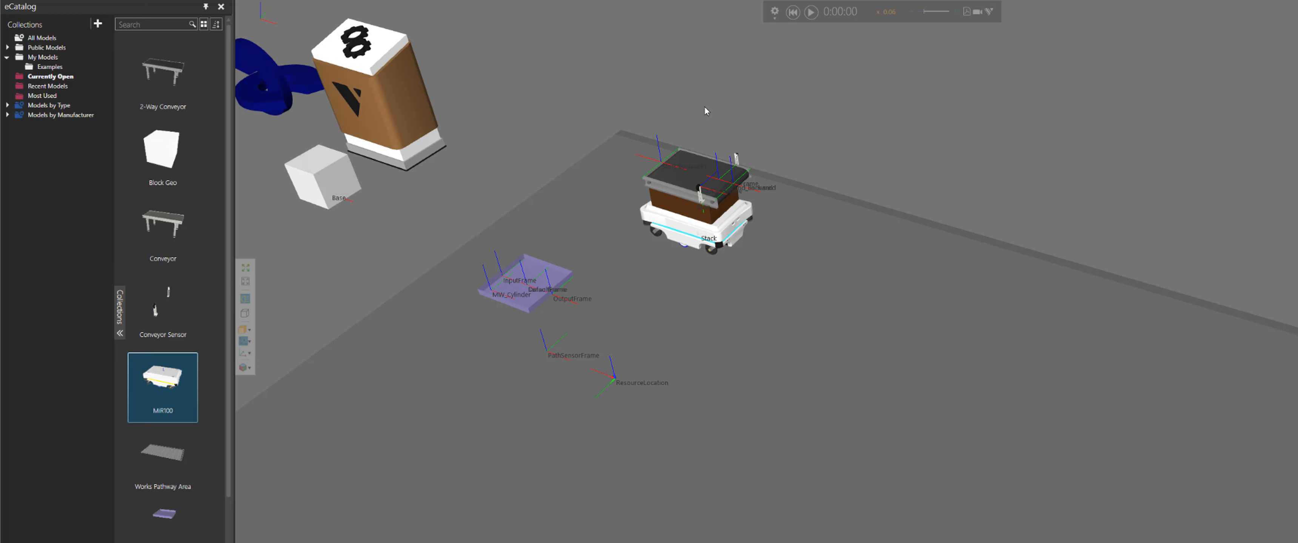
Start the simulation, speed up playback and hide the component frames in the 3D view
left_click(809, 16)
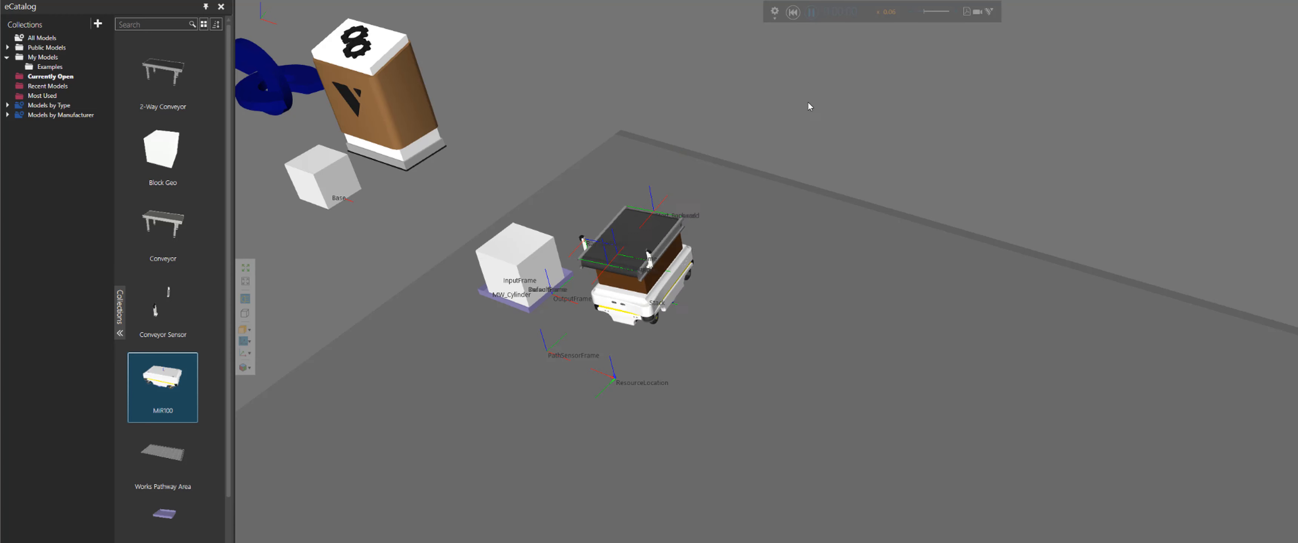
left_click(922, 12)
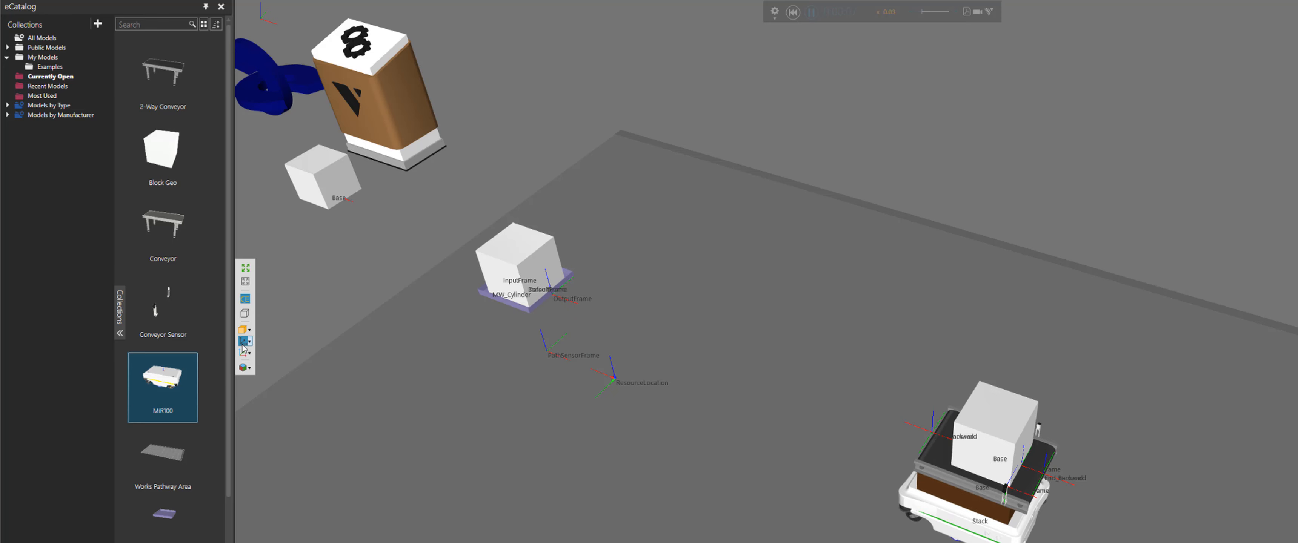
left_click(245, 341)
right_click_drag(1041, 287, 936, 227)
scroll(935, 226, "down", 3)
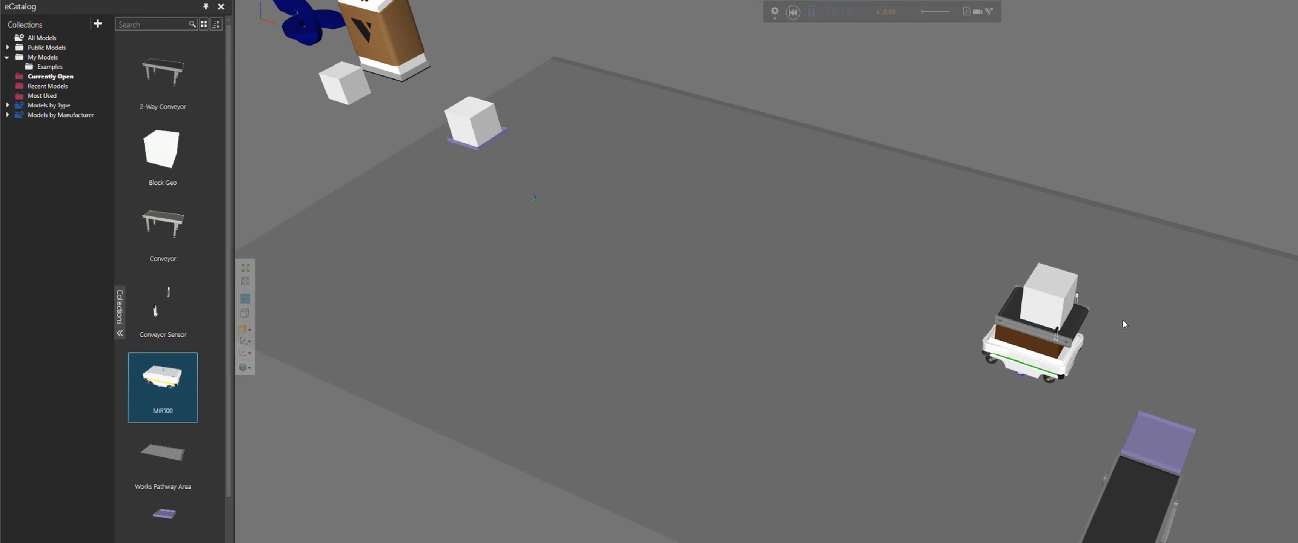
Follow the AGV in the 3D view as it transfers a box onto the fixed conveyor's tray, then pause the simulation
scroll(1184, 380, "up", 3)
right_click_drag(1292, 439, 1233, 384)
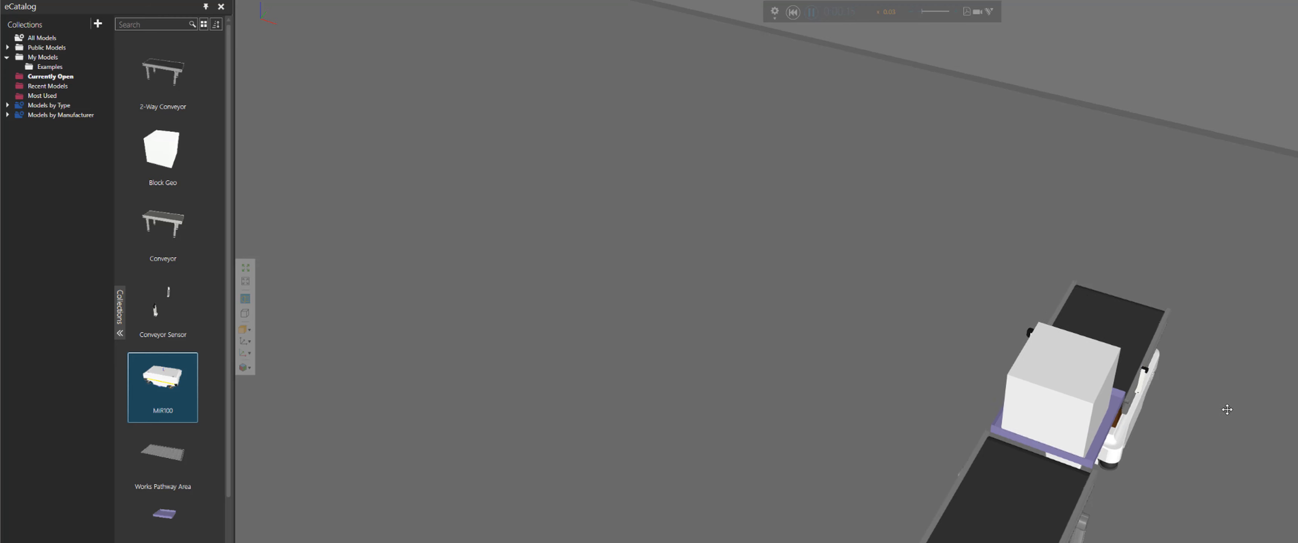
right_click_drag(1226, 409, 1220, 410)
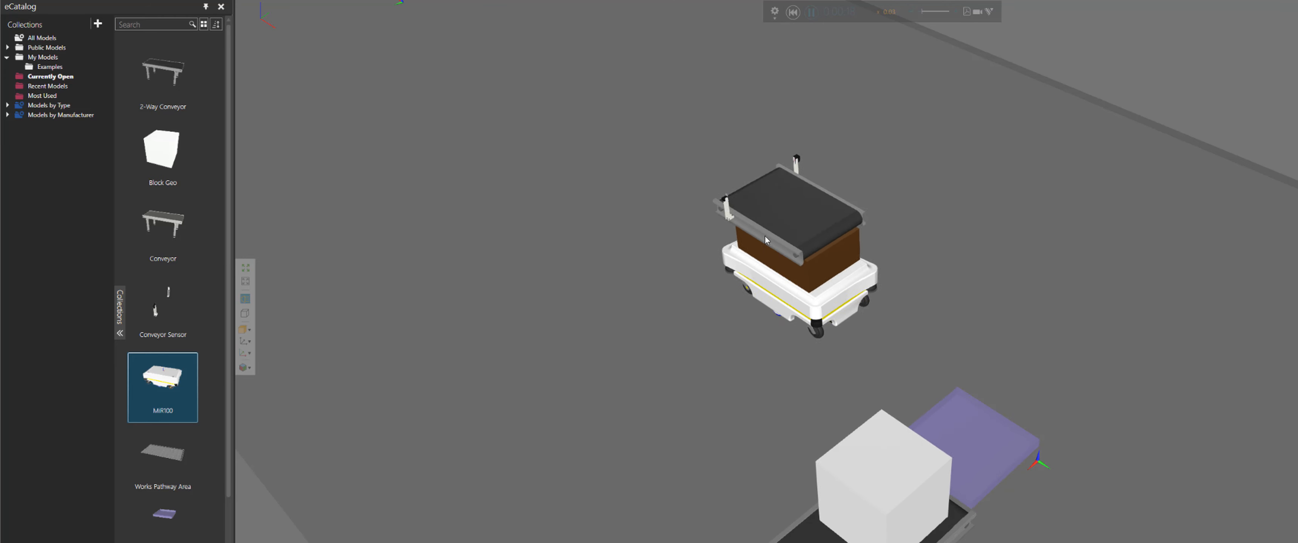
right_click_drag(634, 353, 780, 258)
scroll(780, 257, "up", 4)
right_click_drag(802, 148, 893, 227)
scroll(888, 225, "up", 3)
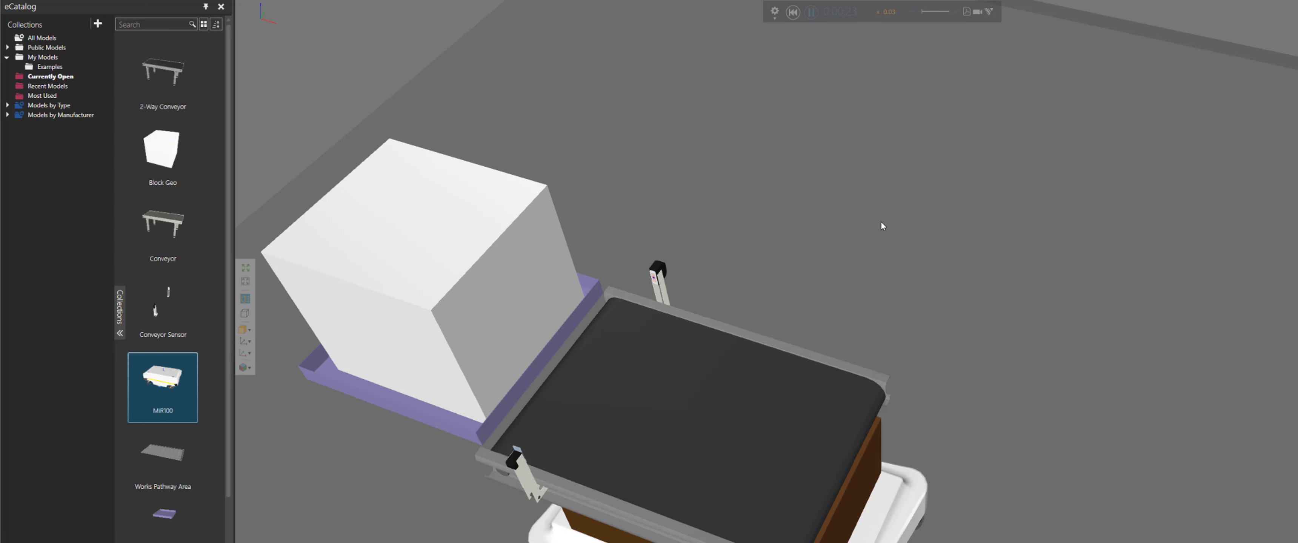
scroll(883, 217, "up", 2)
left_click(811, 12)
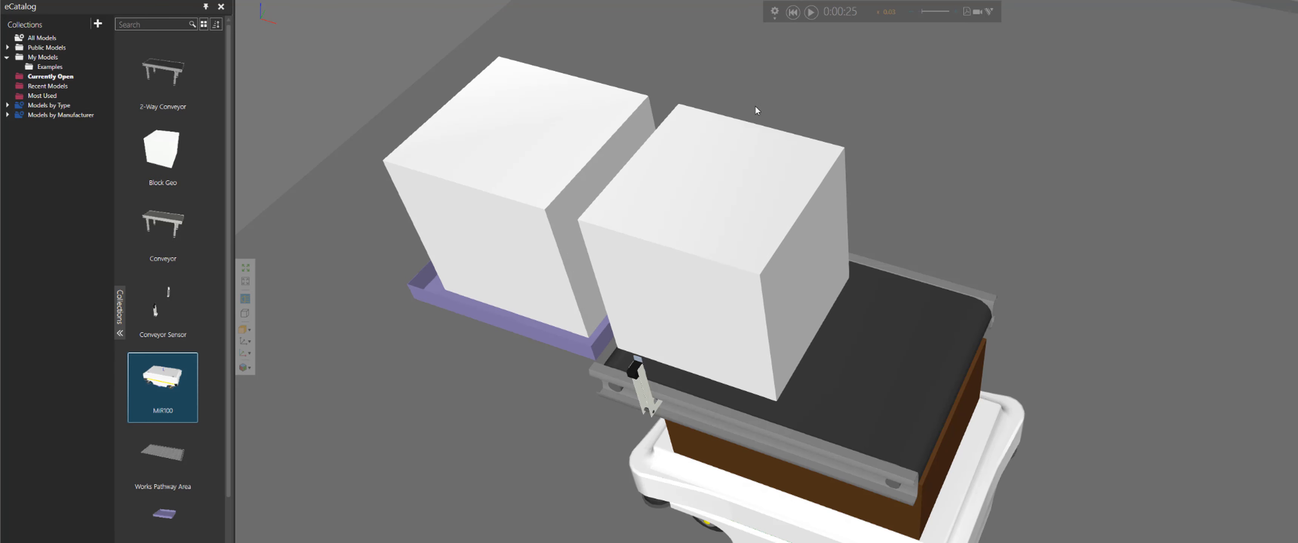
Save the current camera position as a new view in the View Editor
left_click(244, 368)
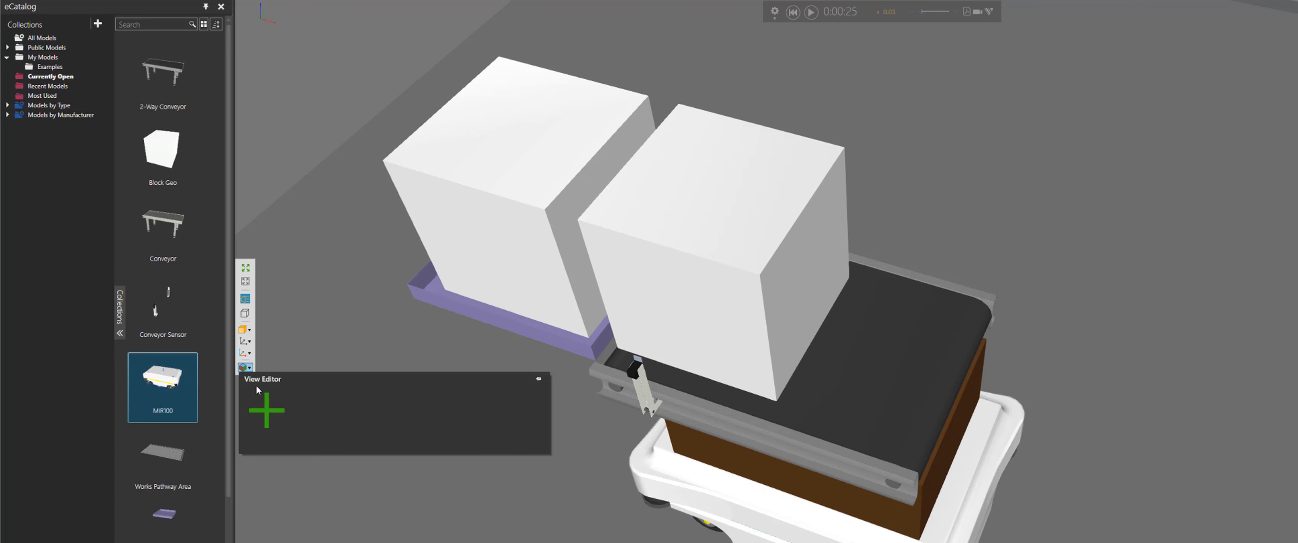
left_click(266, 410)
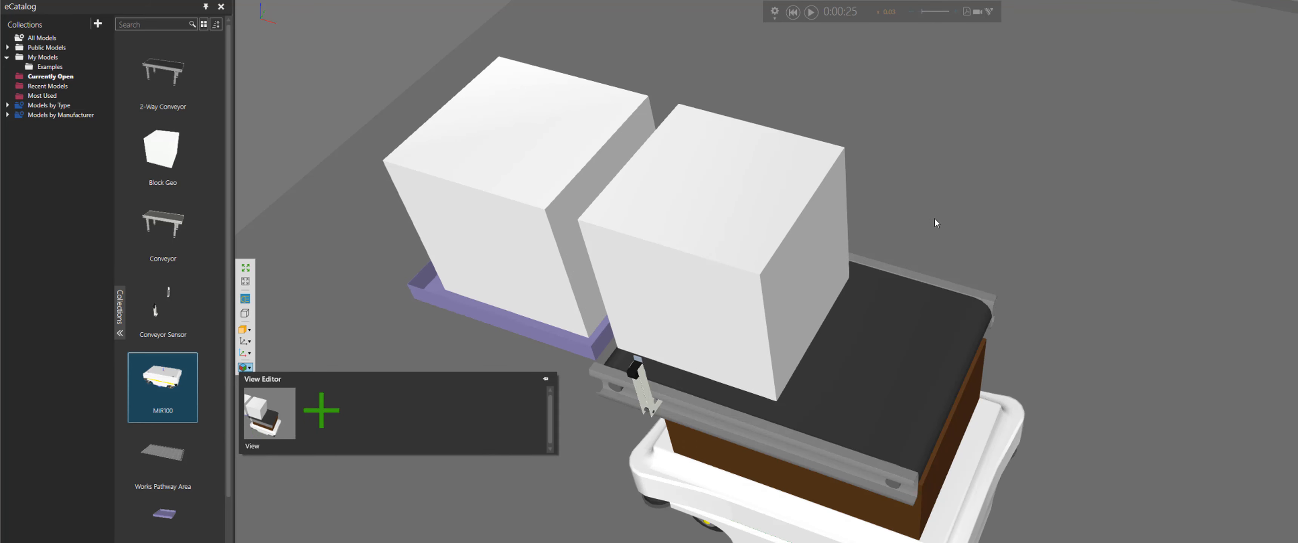
Resume the simulation, follow the AGV back to the fixed conveyor, and pause again at the next transfer
right_click_drag(934, 218, 935, 208)
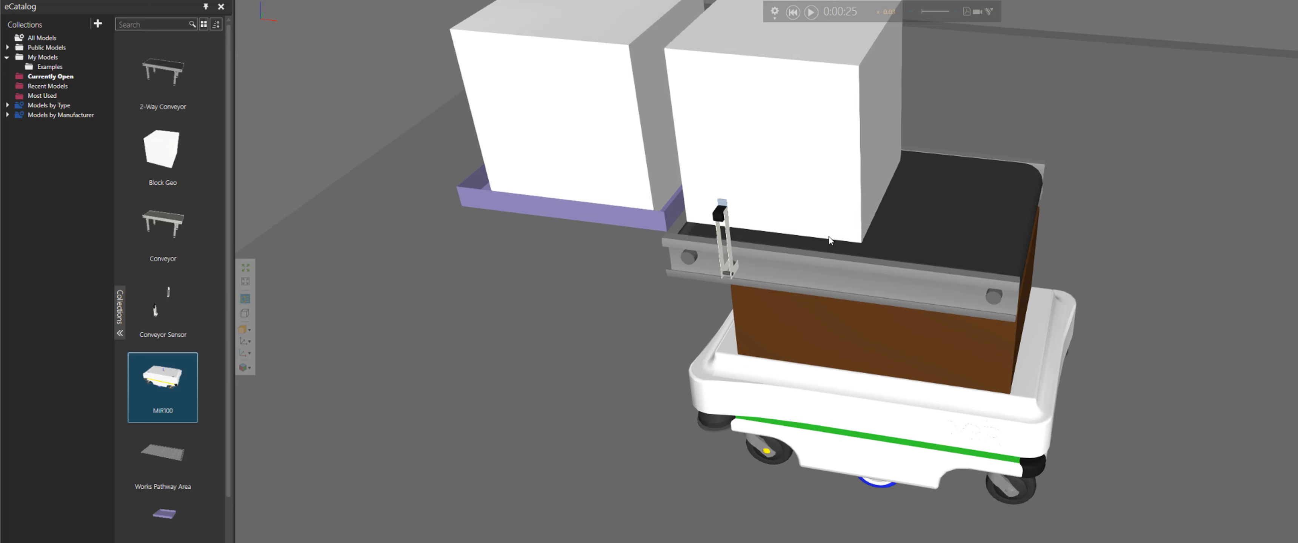
left_click(811, 13)
scroll(876, 212, "down", 5)
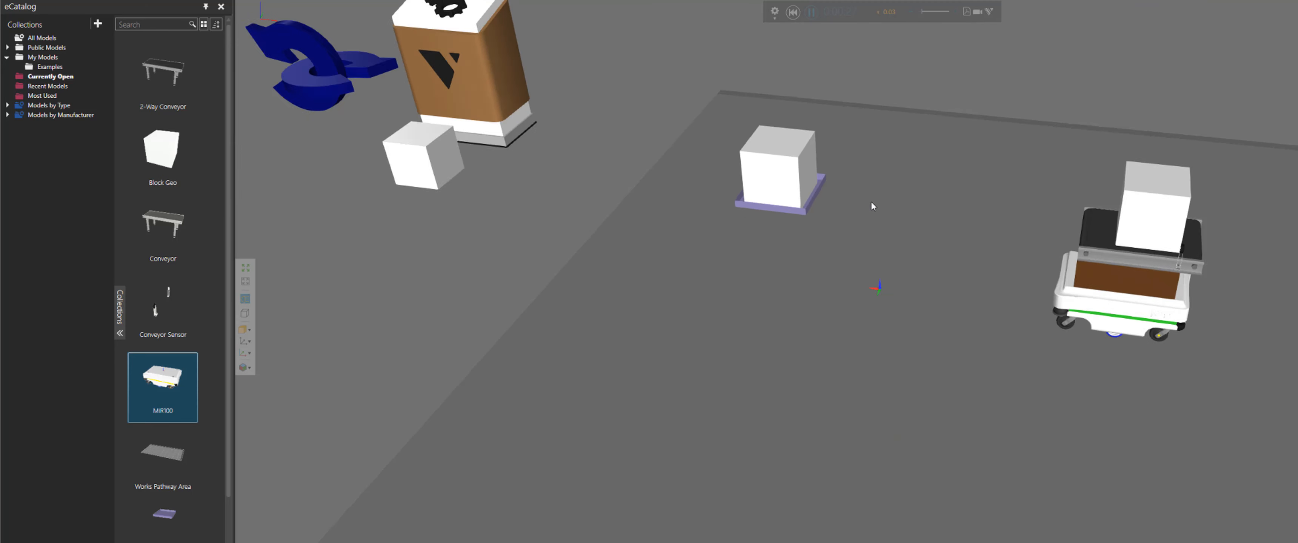
middle_click_drag(1290, 133, 1067, 119)
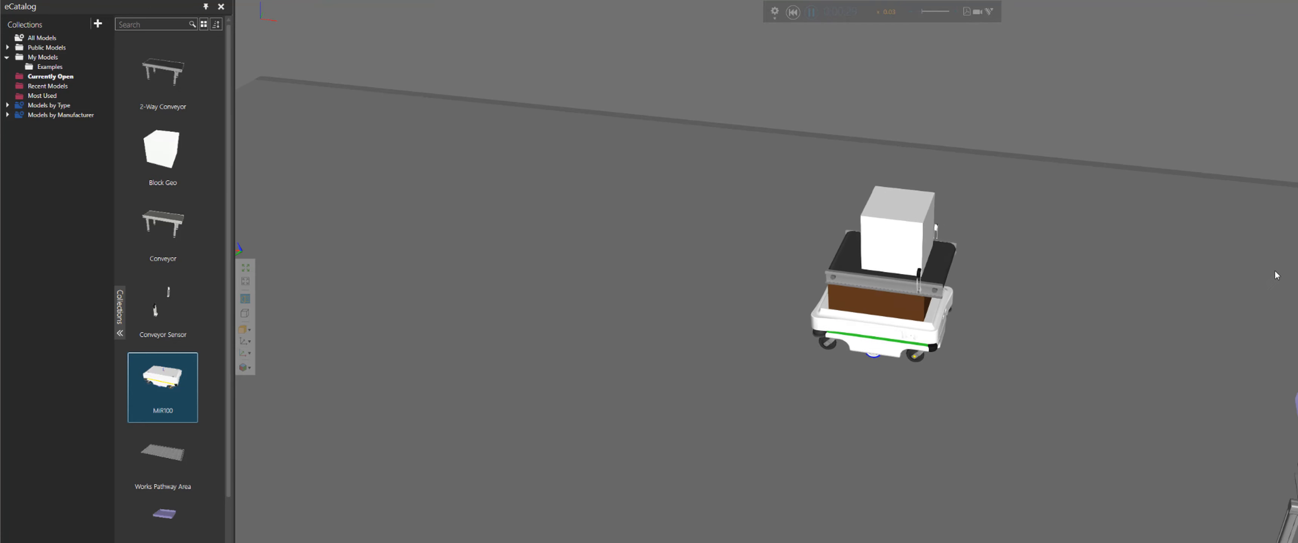
middle_click_drag(1260, 306, 1199, 286)
right_click_drag(1199, 285, 1154, 282)
middle_click_drag(705, 212, 832, 187)
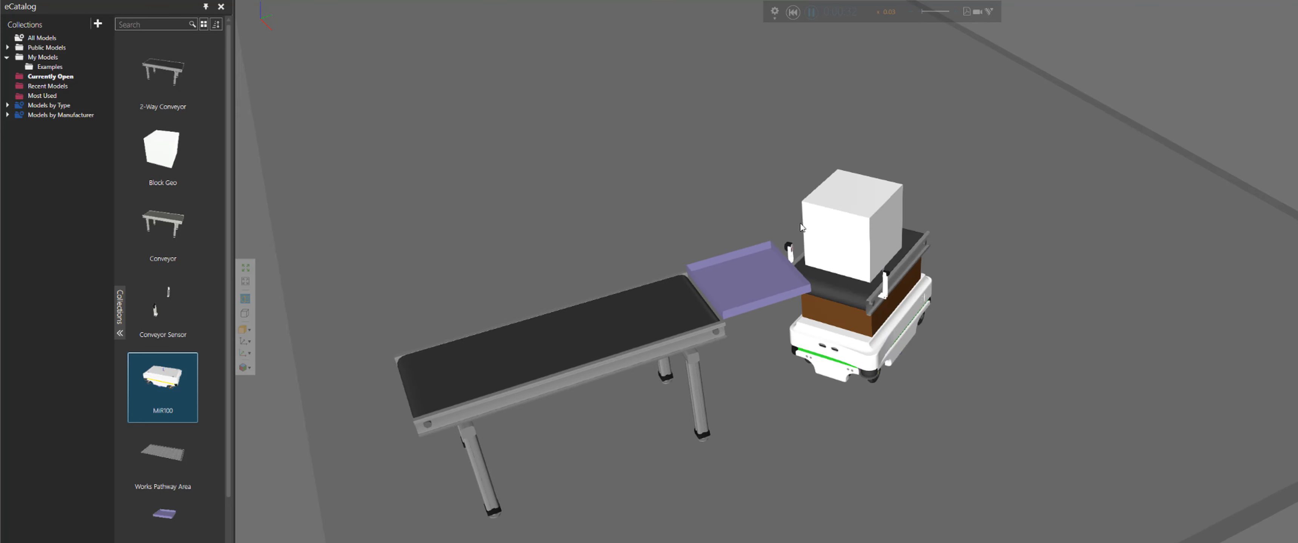
scroll(817, 161, "up", 3)
left_click(812, 12)
scroll(799, 138, "up", 5)
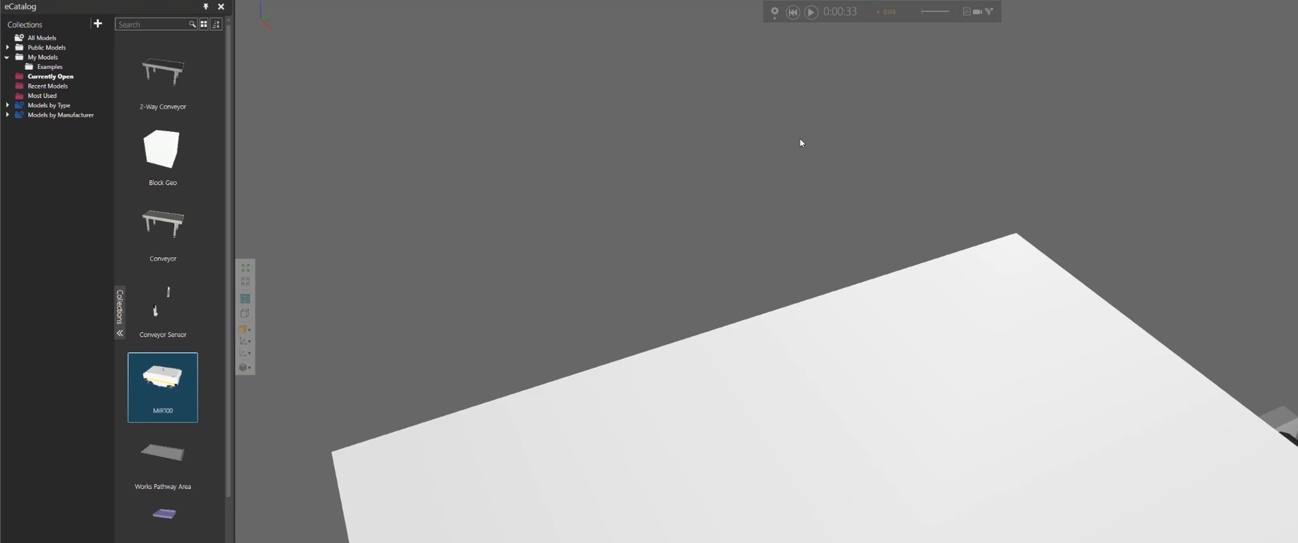
Zoom in on the tray transfer and save it as a second view in the View Editor
scroll(799, 138, "down", 4)
middle_click_drag(715, 156, 703, 145)
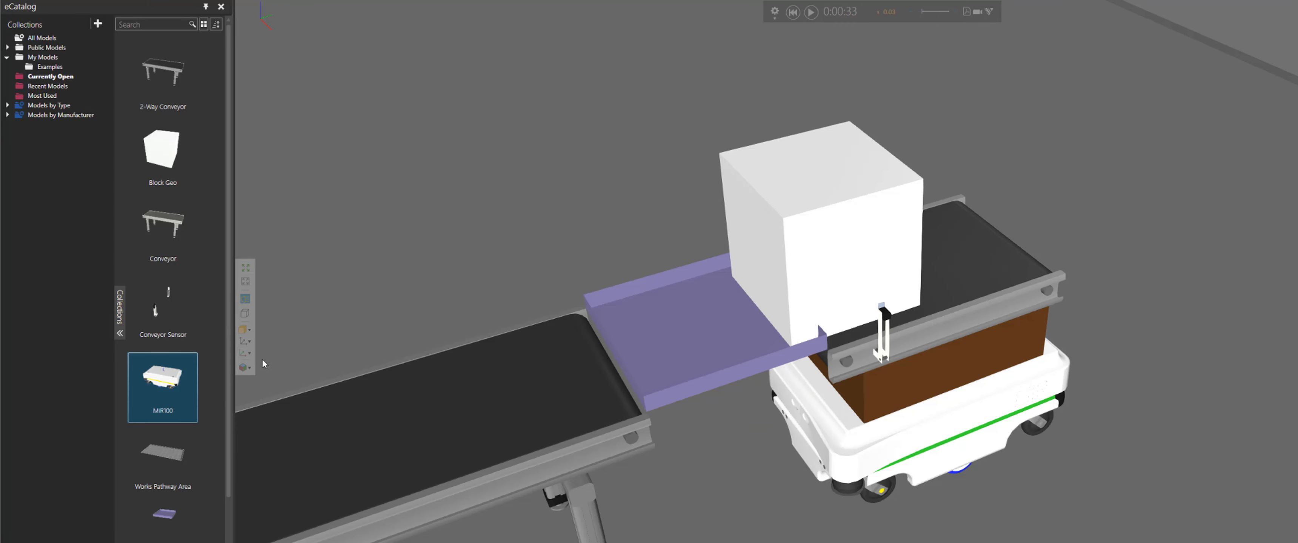
left_click(245, 367)
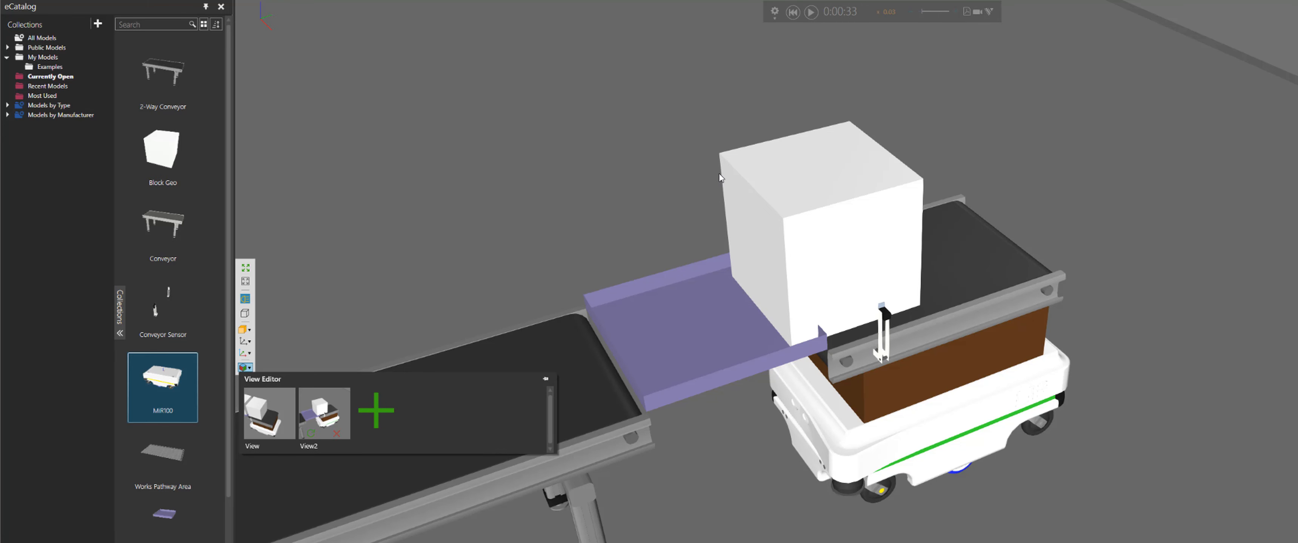
Resume the simulation, follow the AGV returning toward the robot cell, and reset the simulation to the start
right_click_drag(642, 205, 630, 96)
left_click(811, 11)
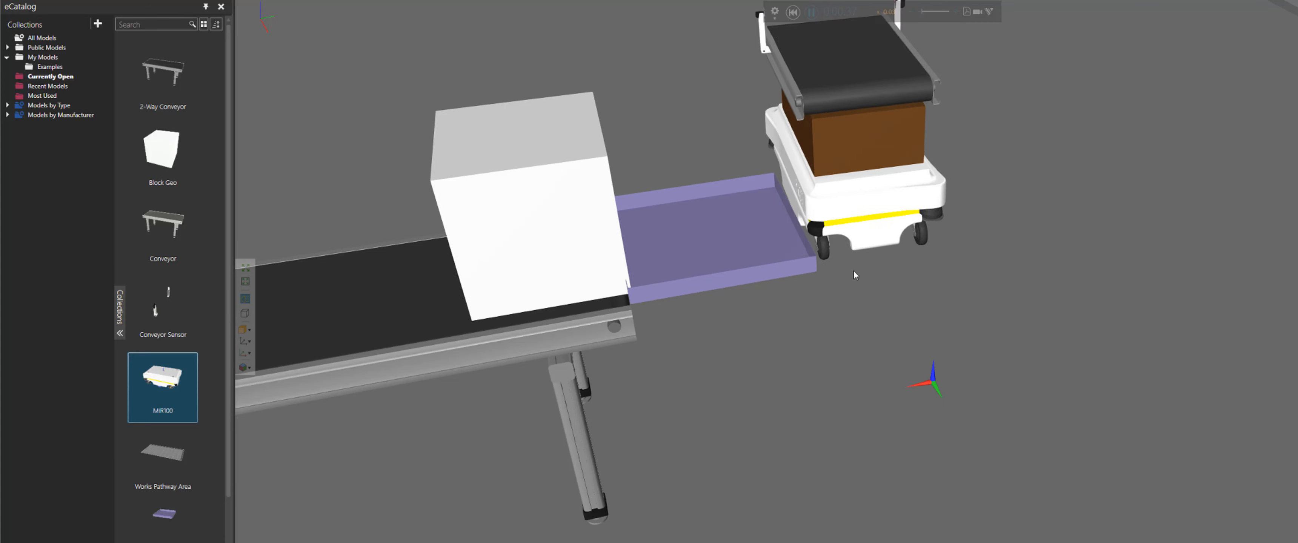
right_click_drag(853, 270, 715, 273)
scroll(715, 273, "down", 5)
right_click_drag(542, 203, 737, 331)
right_click_drag(672, 252, 687, 235)
right_click_drag(604, 132, 675, 230)
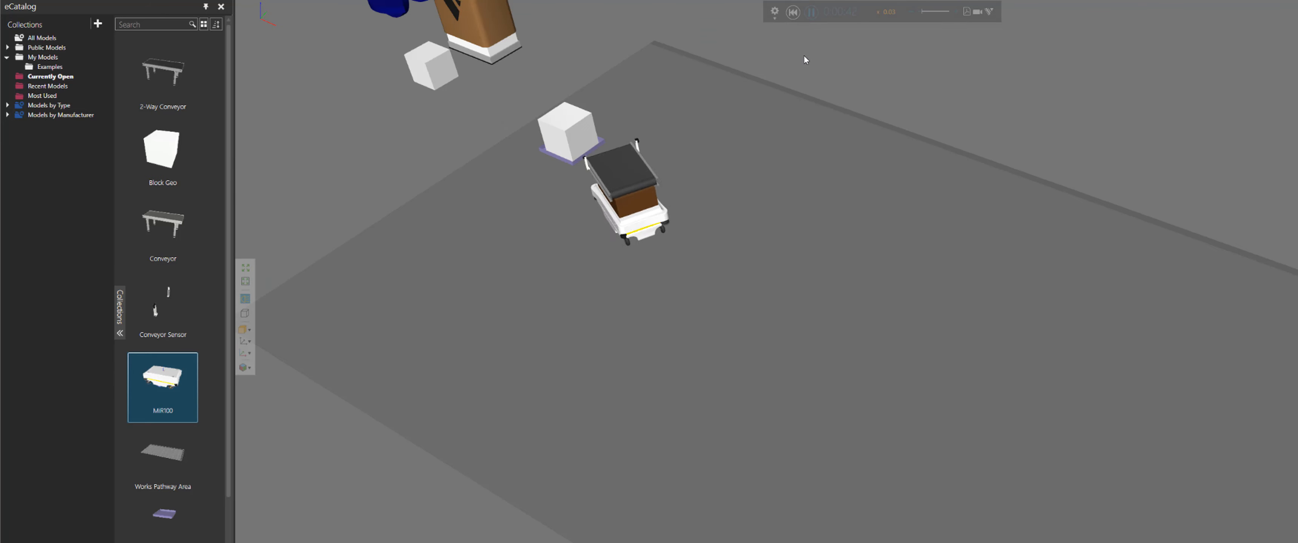
left_click(793, 11)
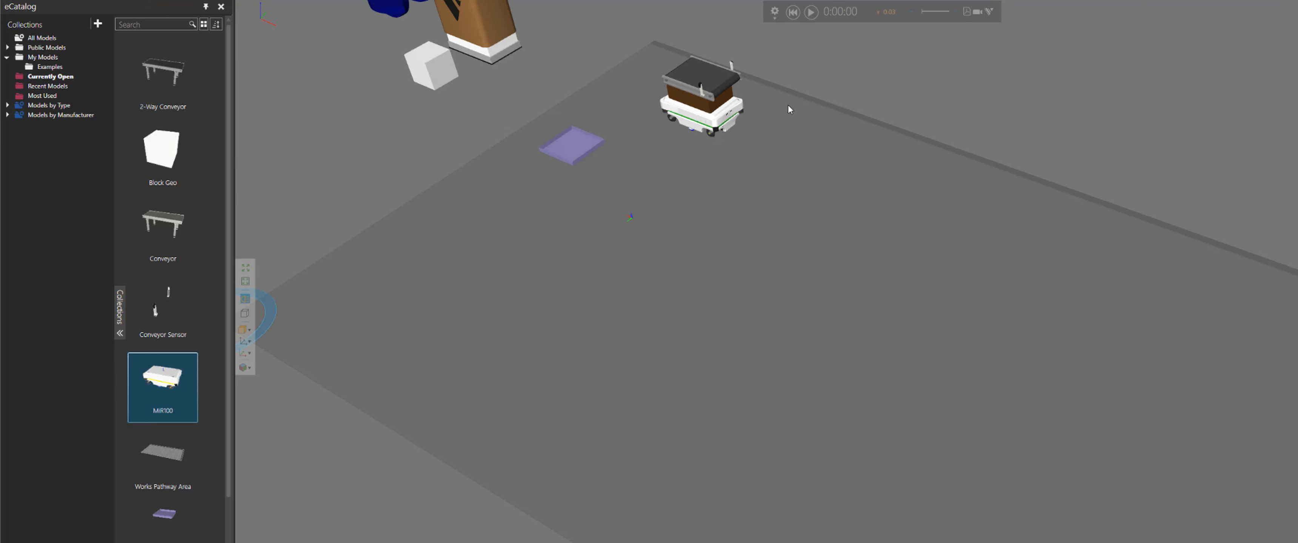
Select the conveyor module on the AGV, inspect its signal connections to the sensor and MiR100, then hide the signals
scroll(789, 105, "up", 3)
right_click_drag(788, 110, 796, 177)
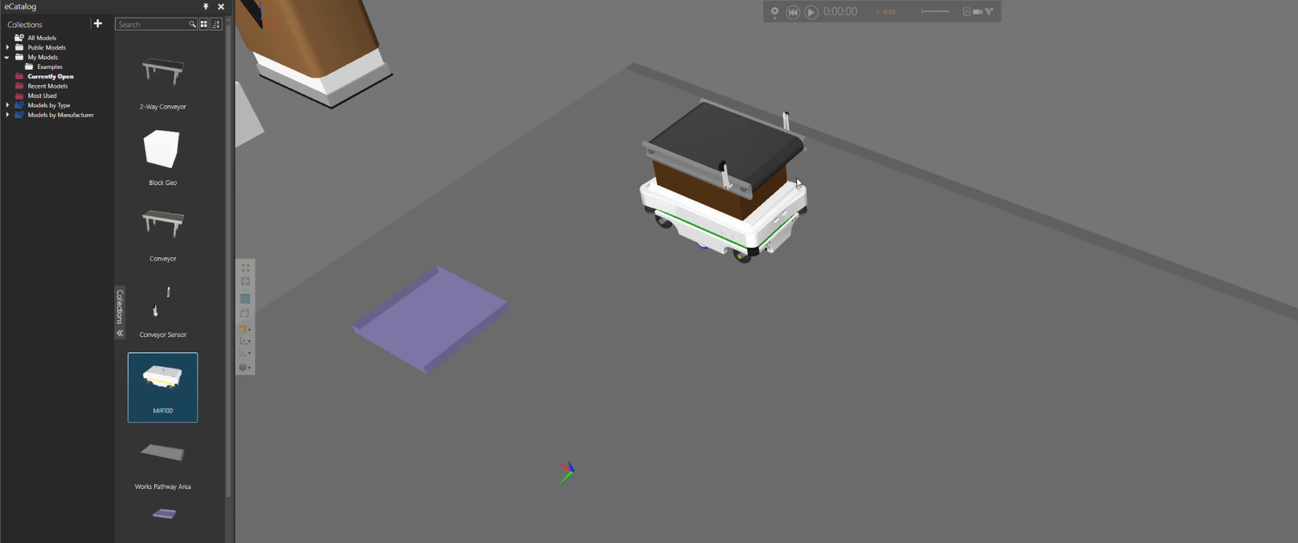
left_click(726, 174)
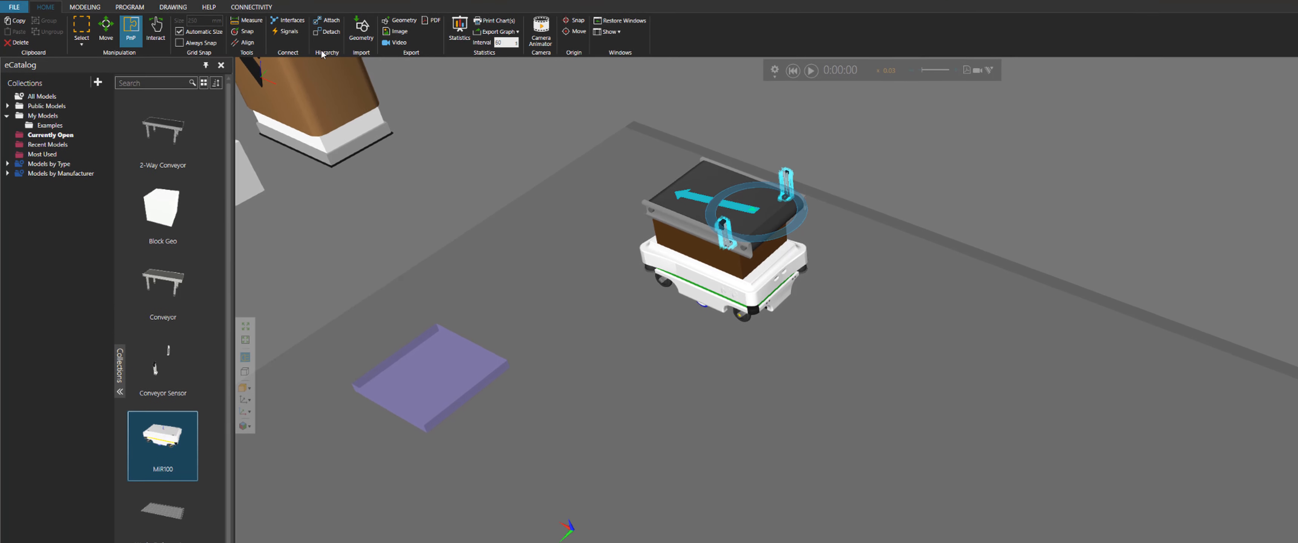
scroll(768, 195, "up", 5)
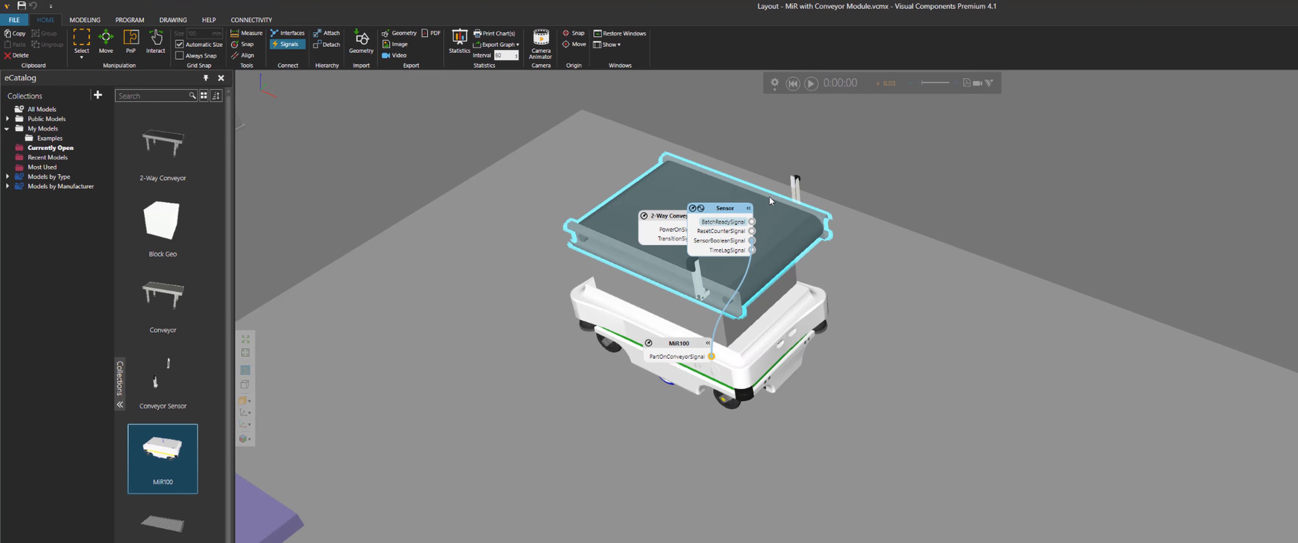
right_click_drag(919, 212, 918, 210)
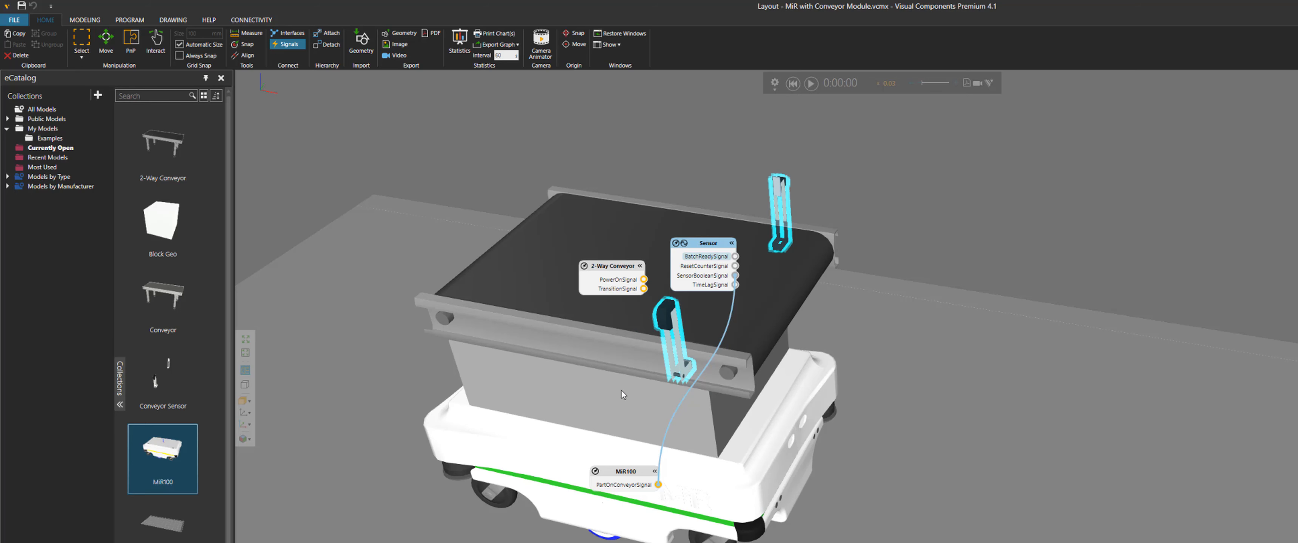
left_click(288, 45)
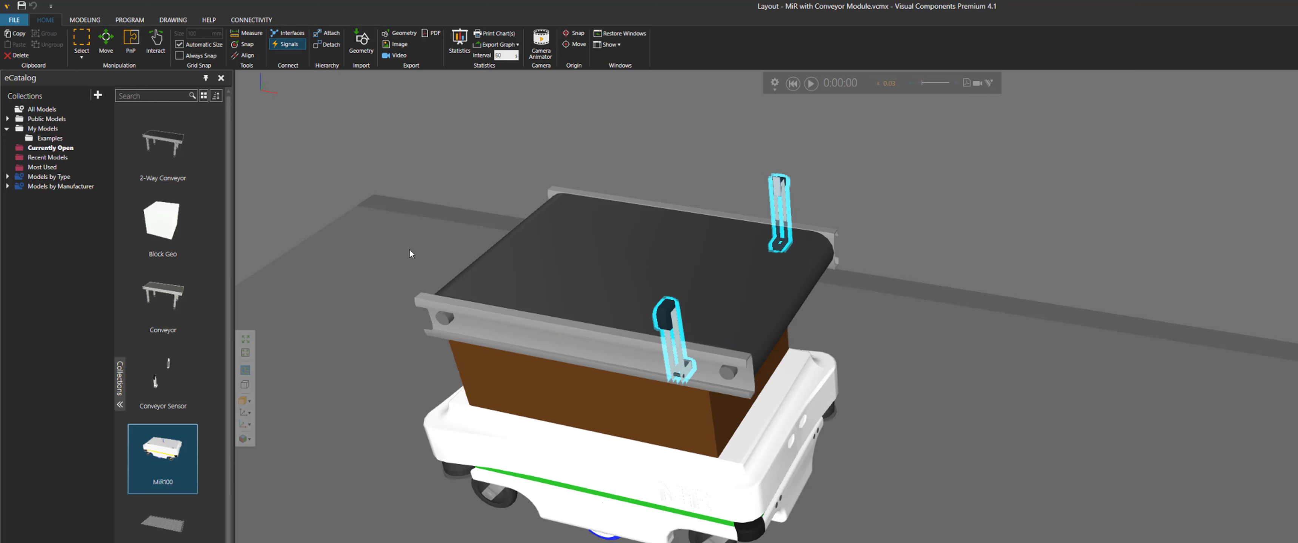
Select the block, conveyor and sensor parts mounted on the AGV in turn to inspect them
left_click(522, 369)
right_click_drag(551, 383, 532, 386)
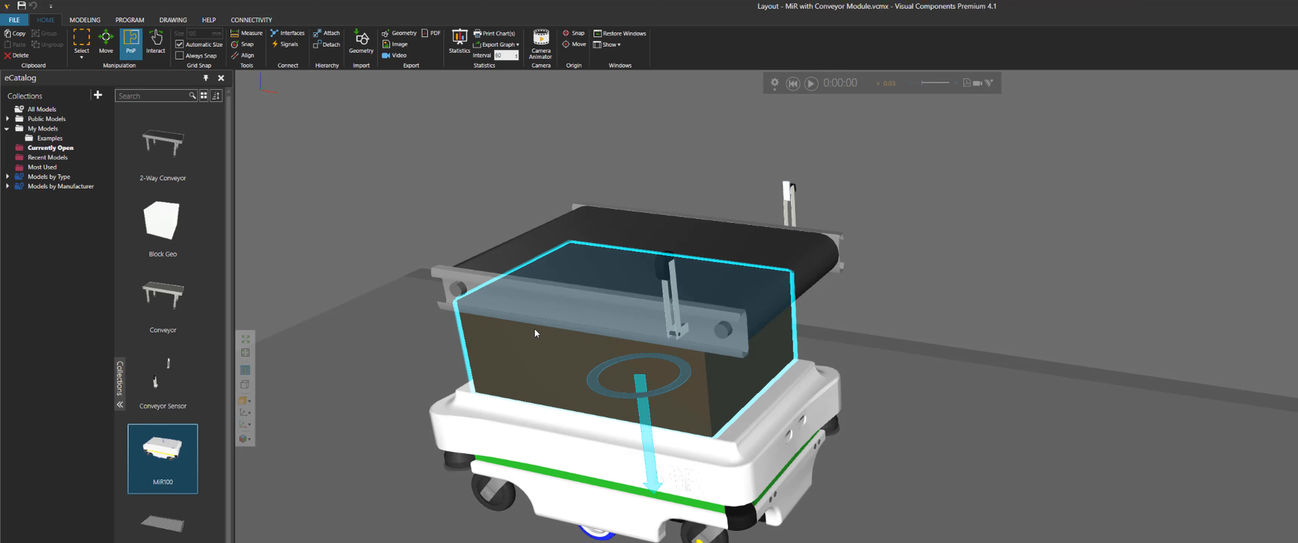
left_click(548, 304)
scroll(562, 327, "up", 5)
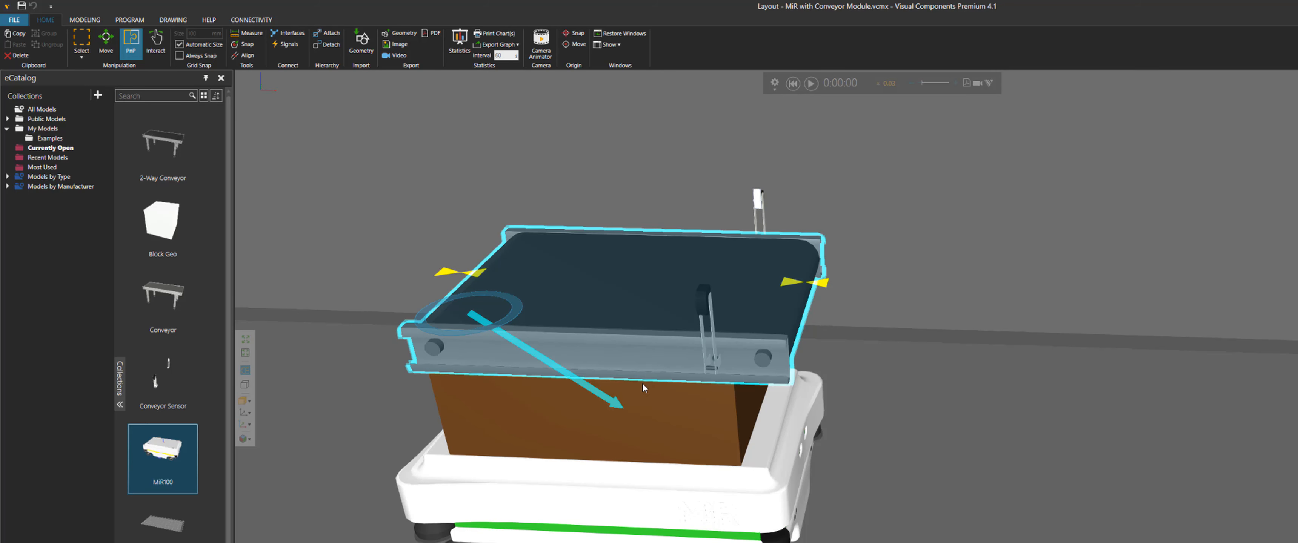
right_click_drag(666, 419, 658, 414)
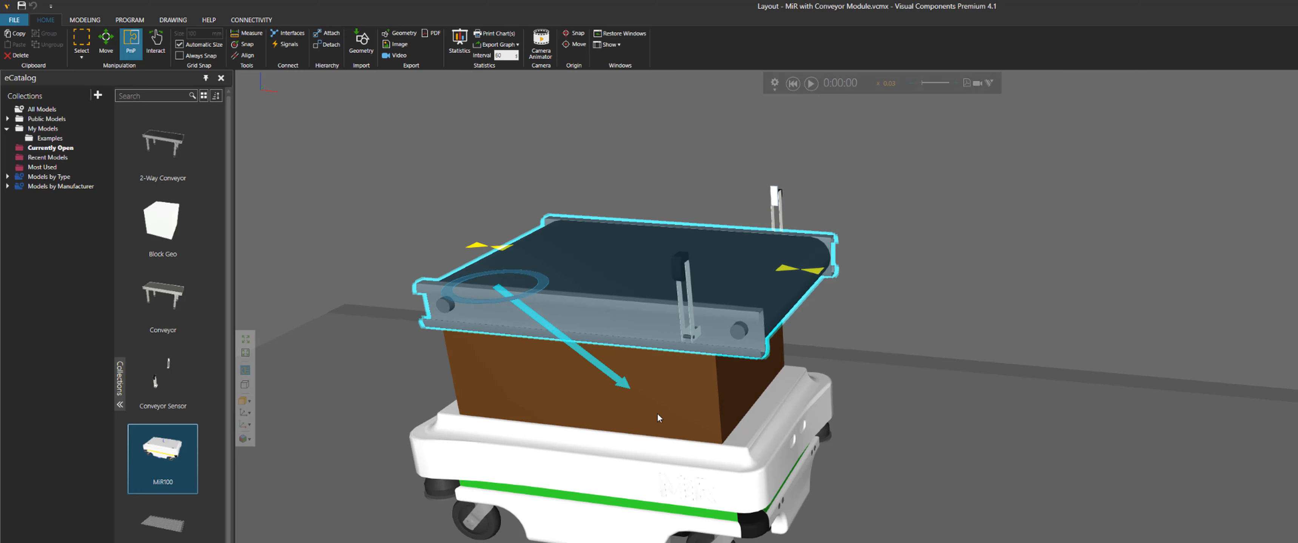
left_click(693, 308)
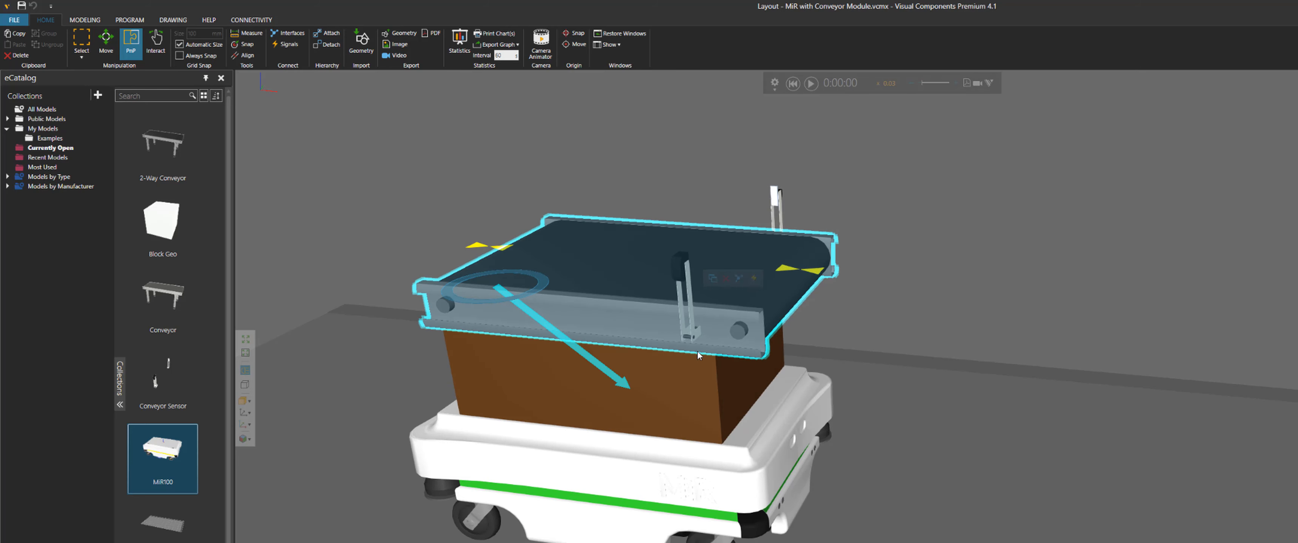
left_click(691, 307)
right_click_drag(557, 362, 580, 321)
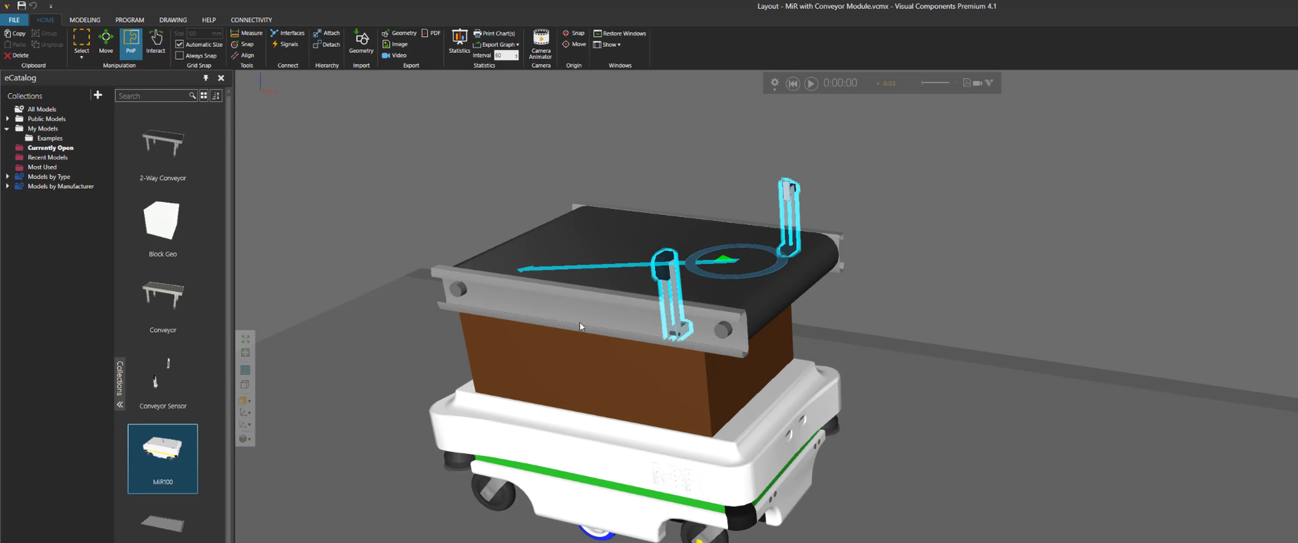
left_click(606, 387)
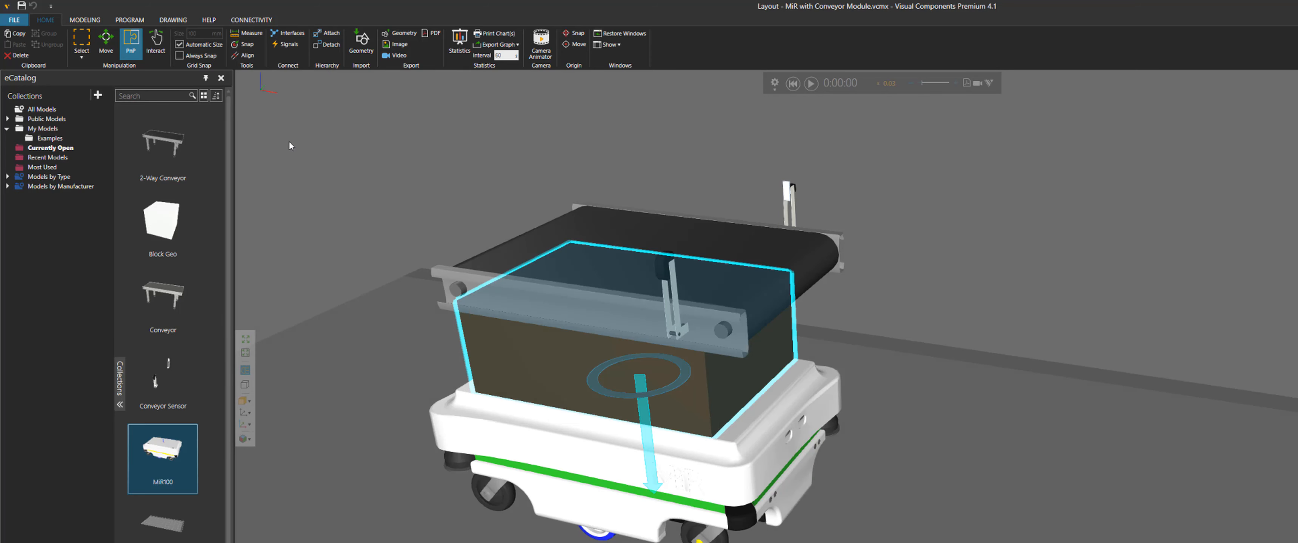
Open the Block component in the modeling Component Graph and expand its properties
left_click(84, 20)
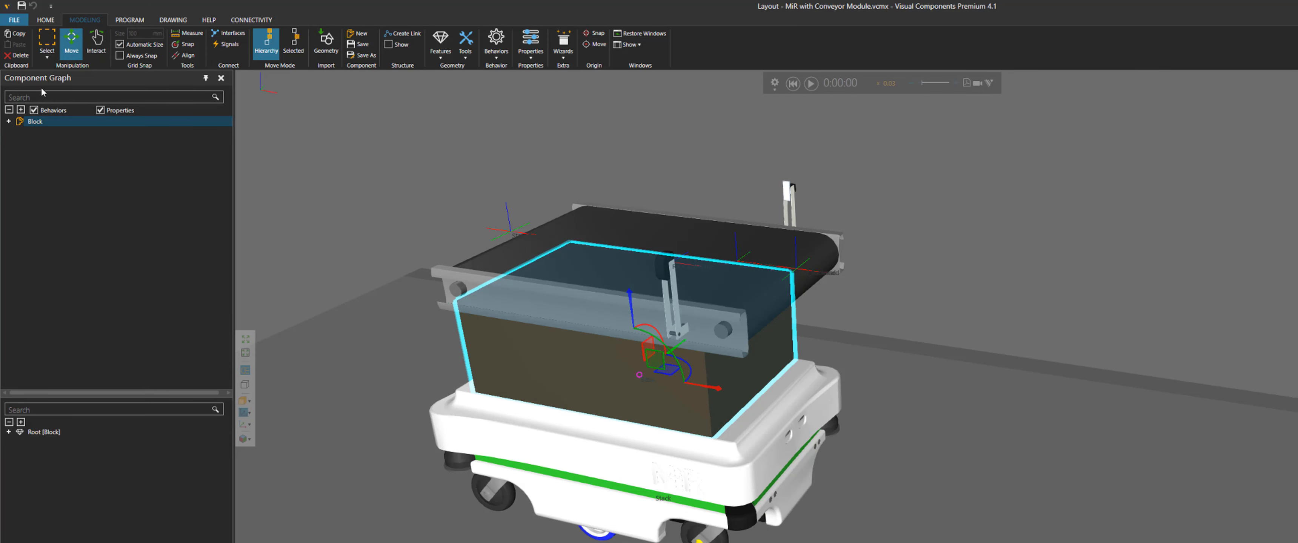
left_click(20, 110)
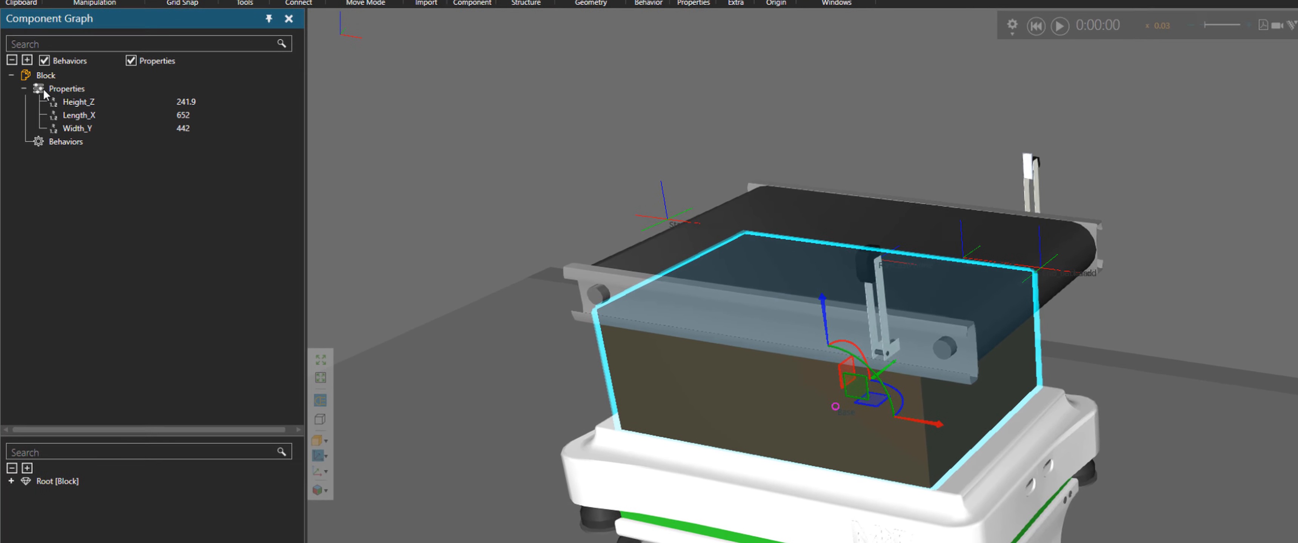
left_click(67, 144)
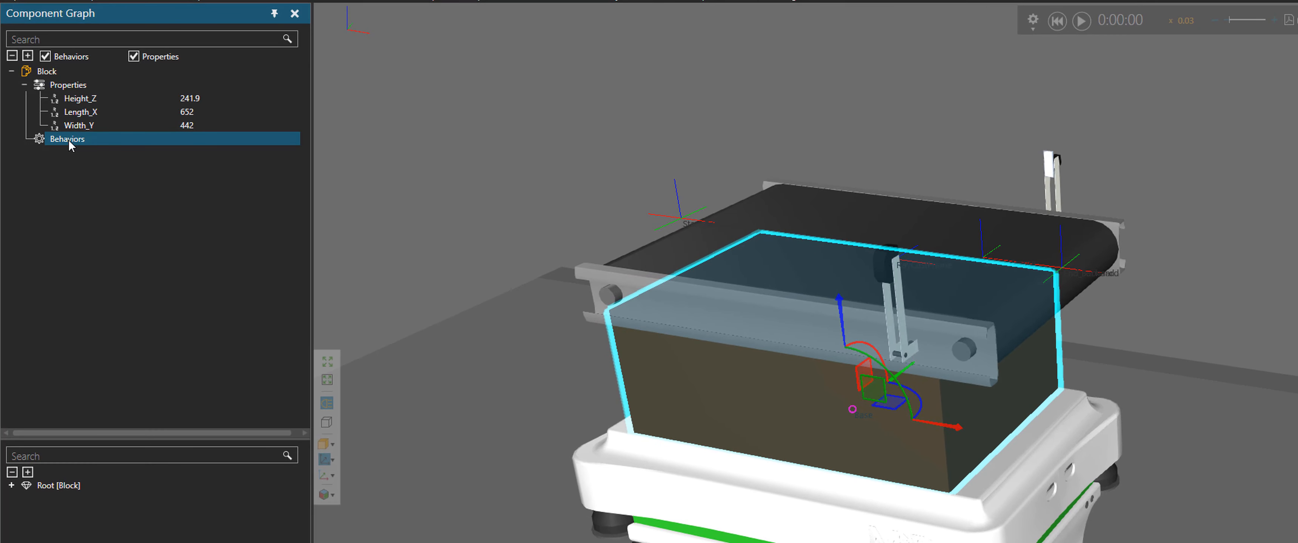
Select the 2-Way Conveyor on the AGV and expand its behaviors in the Component Graph
left_click(645, 288)
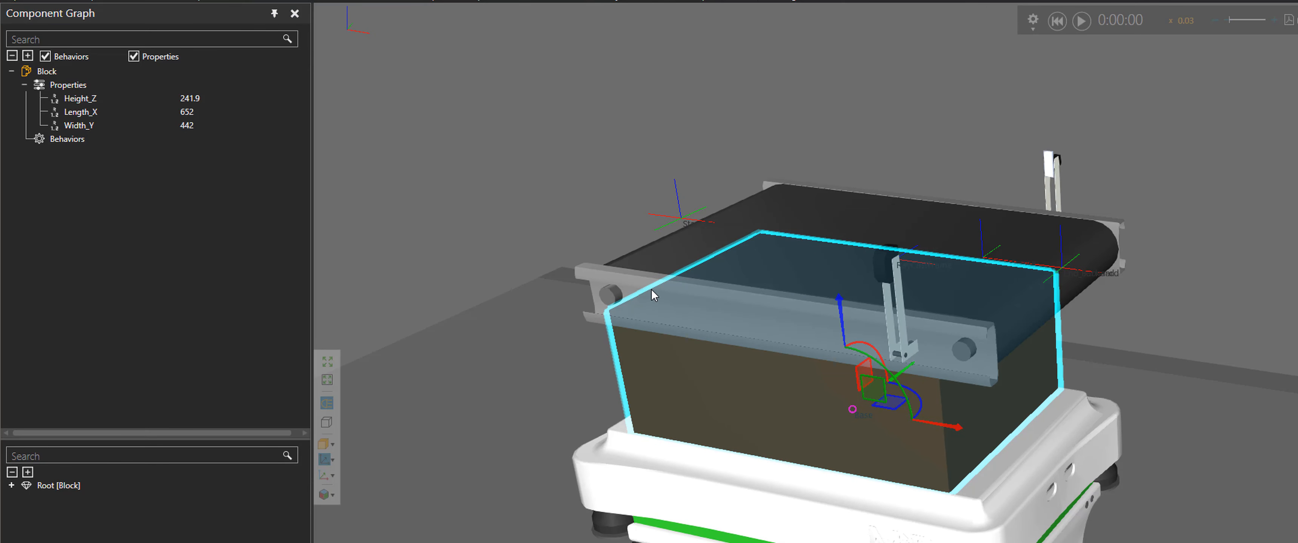
left_click(622, 285)
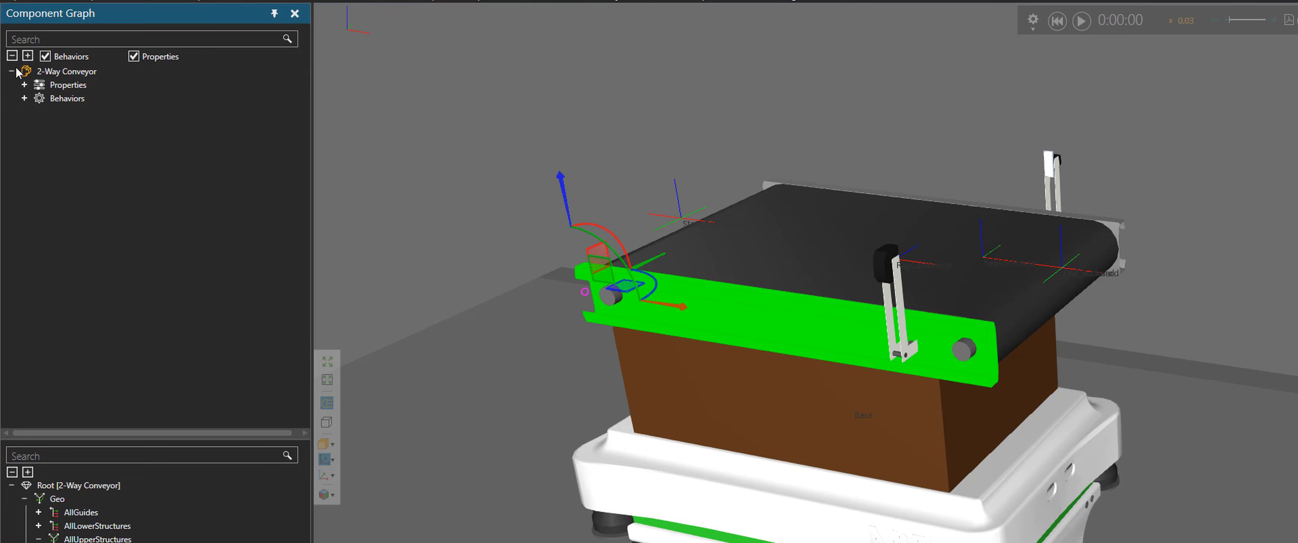
left_click(24, 98)
left_click(83, 221)
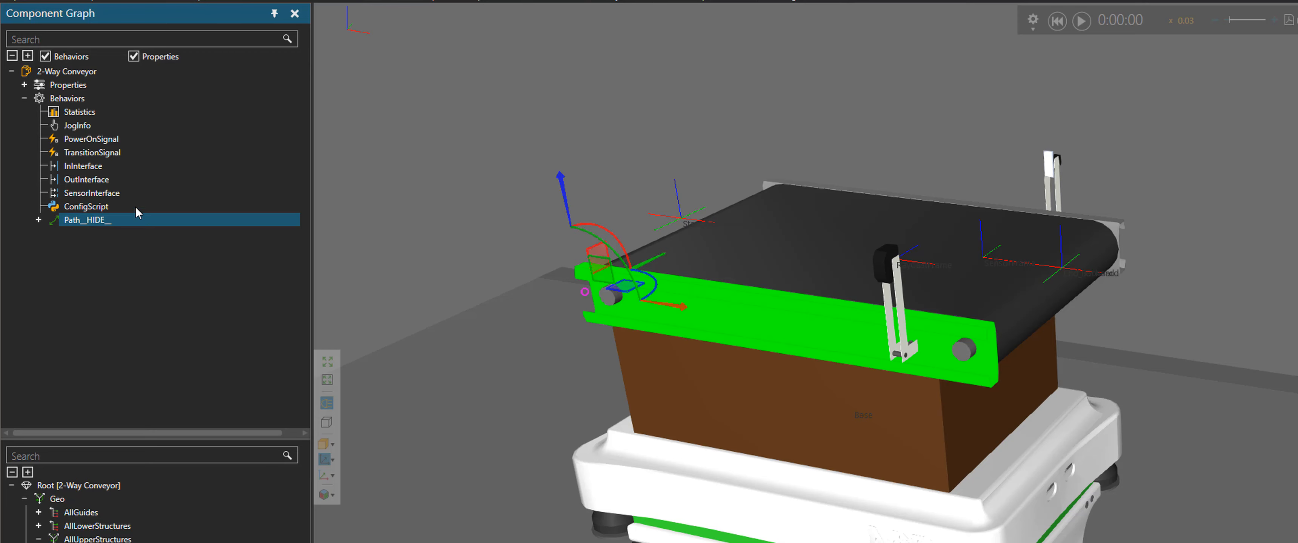
Select the conveyor sensor and then the MiR100 body to view their node trees
left_click(892, 270)
left_click(900, 296)
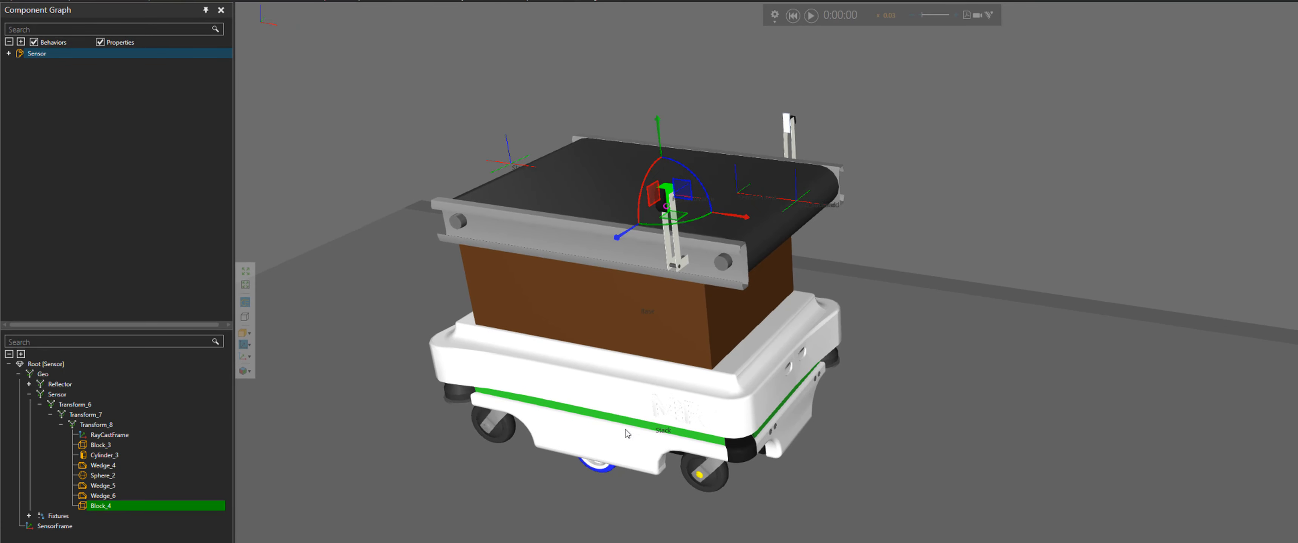
left_click(625, 410)
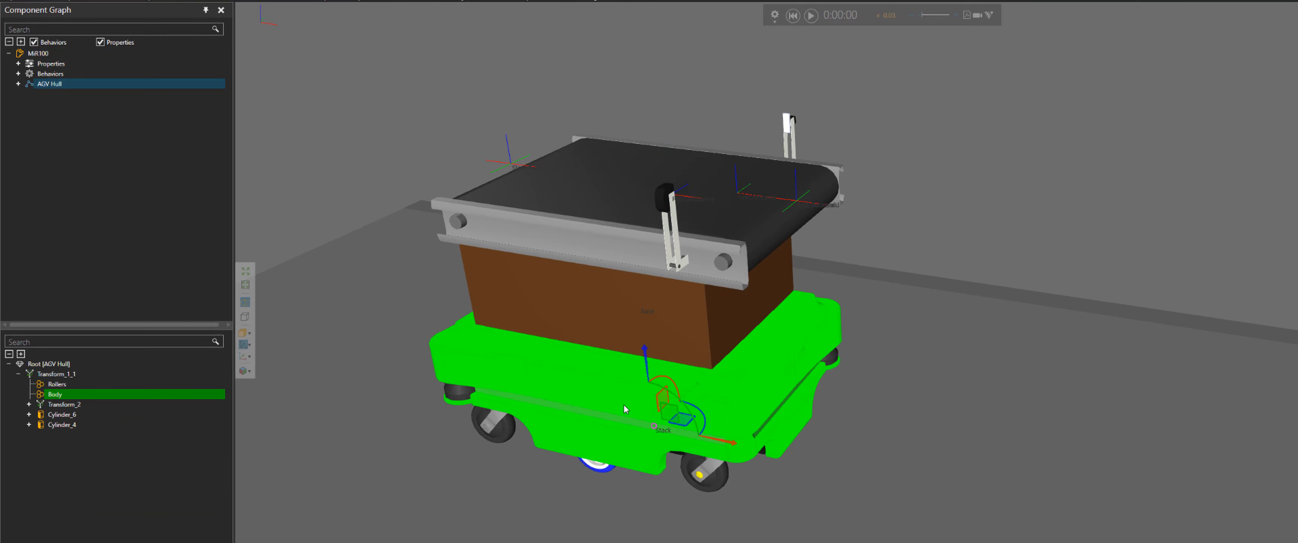
Open the Brains behavior script of the MiR100 in the script editor and enlarge its window
left_click(18, 74)
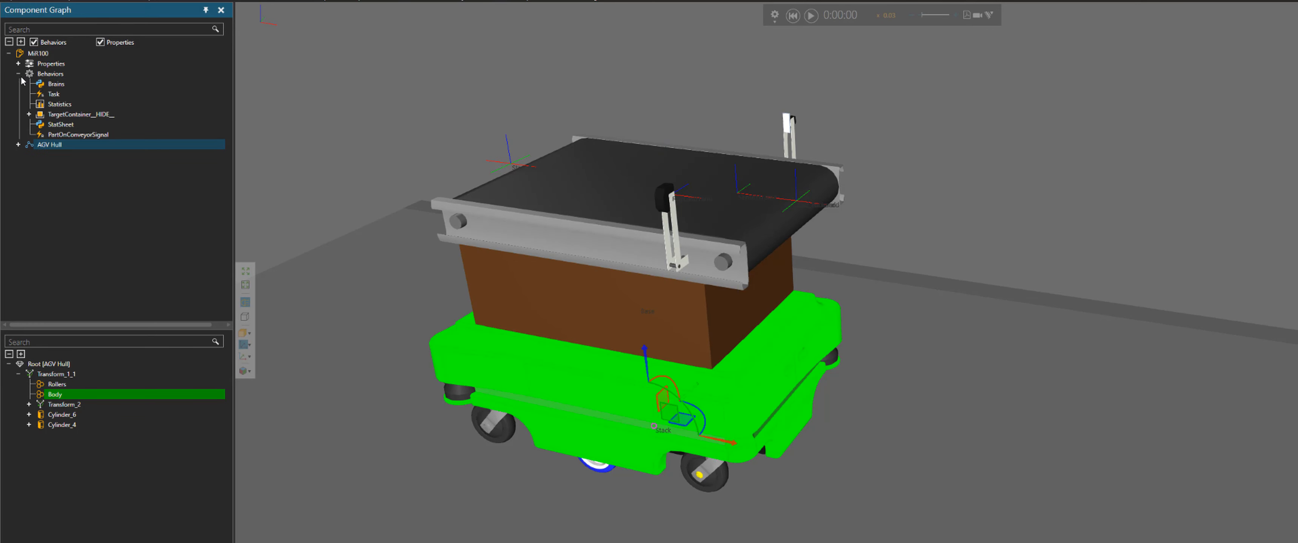
left_click(66, 85)
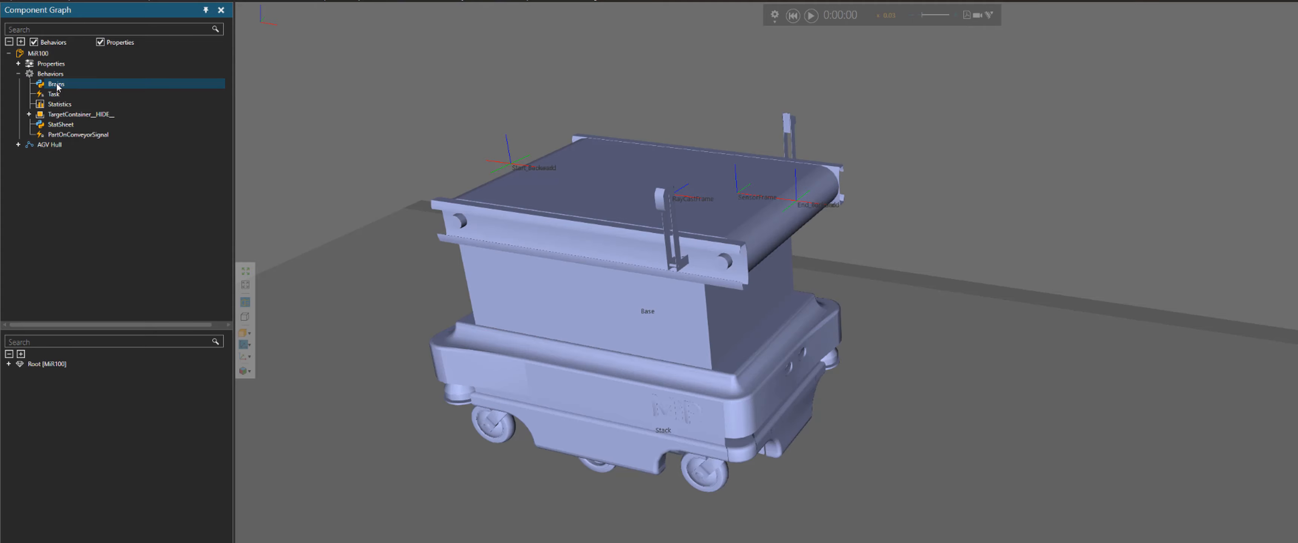
double_click(57, 86)
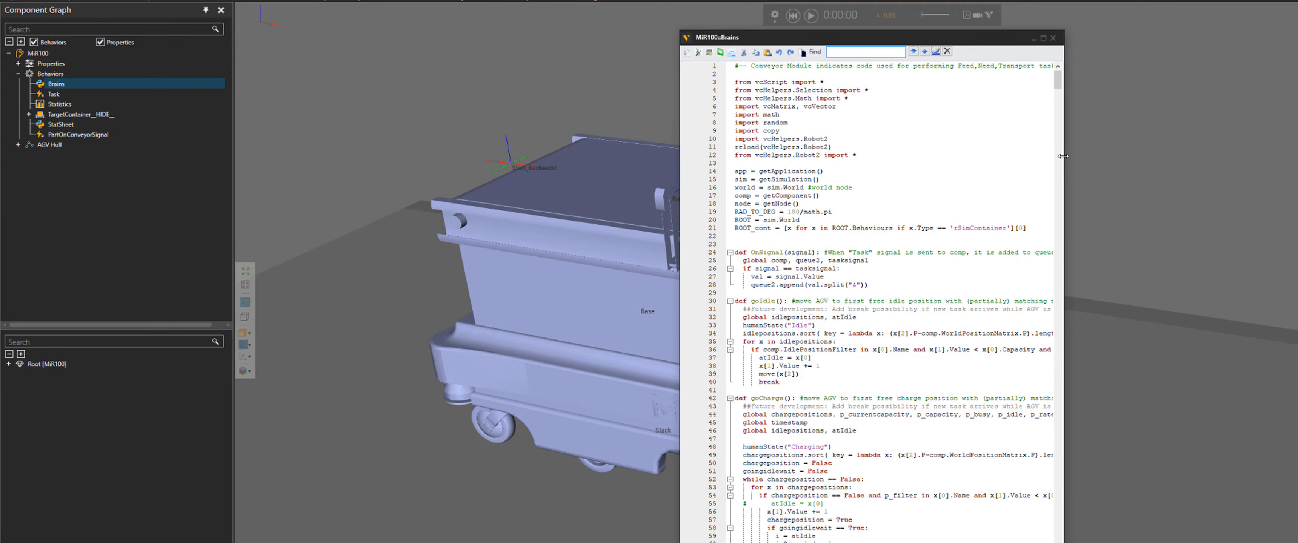
left_click_drag(1064, 156, 1248, 156)
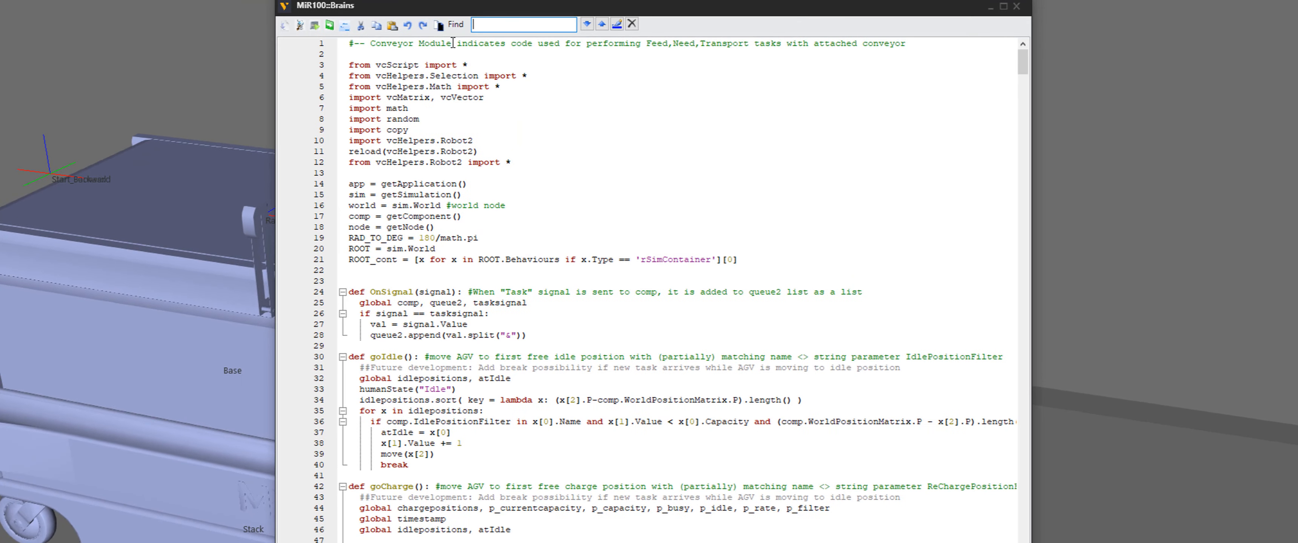
left_click_drag(816, 65, 792, 65)
Copy the "#-- Conveyor Module" comment from the first line and search the script for it
left_click_drag(424, 43, 339, 42)
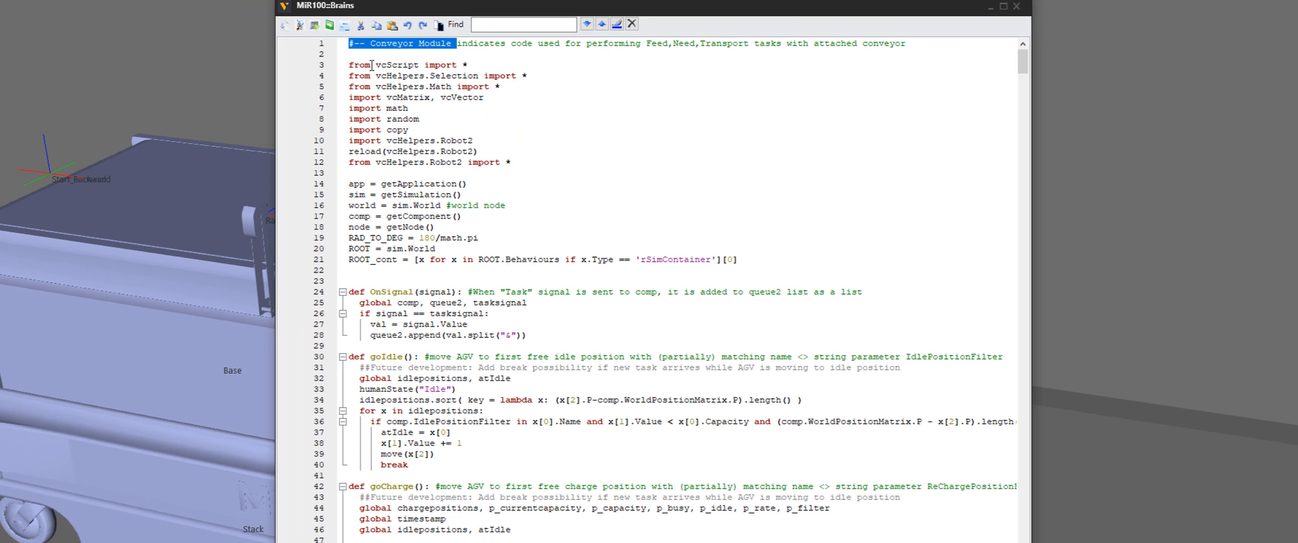
left_click(440, 54)
left_click_drag(452, 43, 334, 48)
right_click(395, 51)
left_click(429, 101)
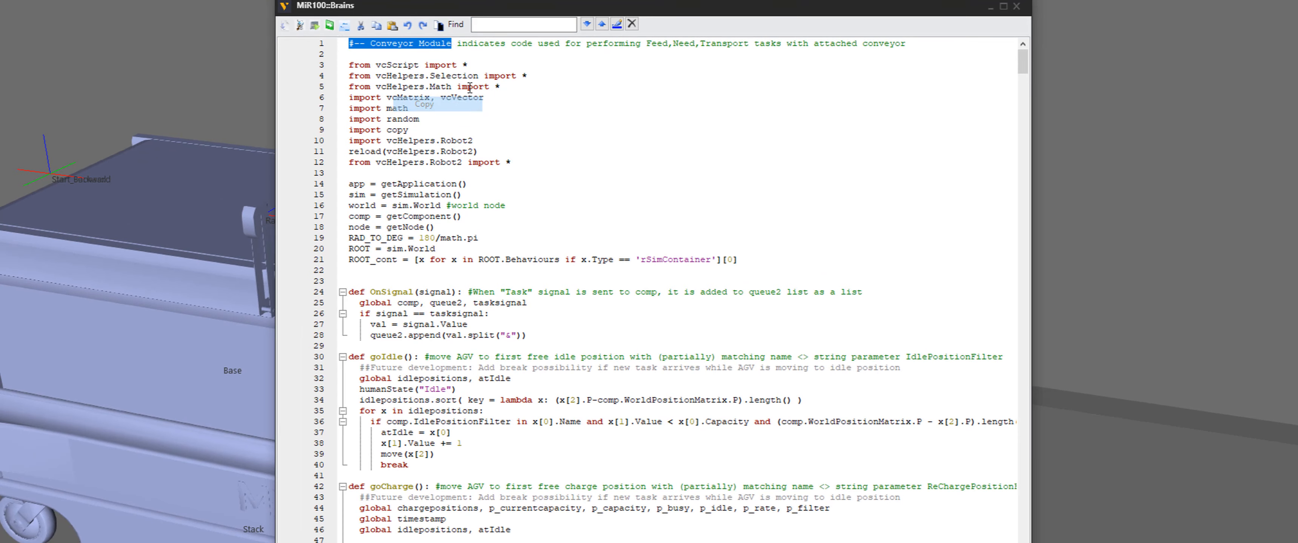
left_click(492, 24)
key("ctrl+v")
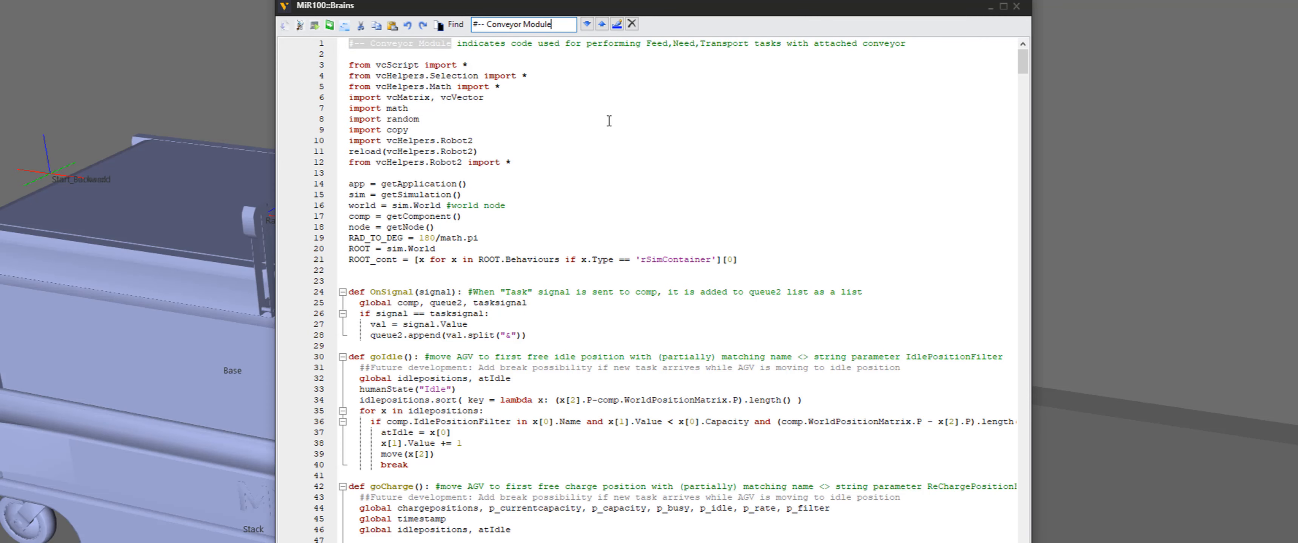
left_click(587, 24)
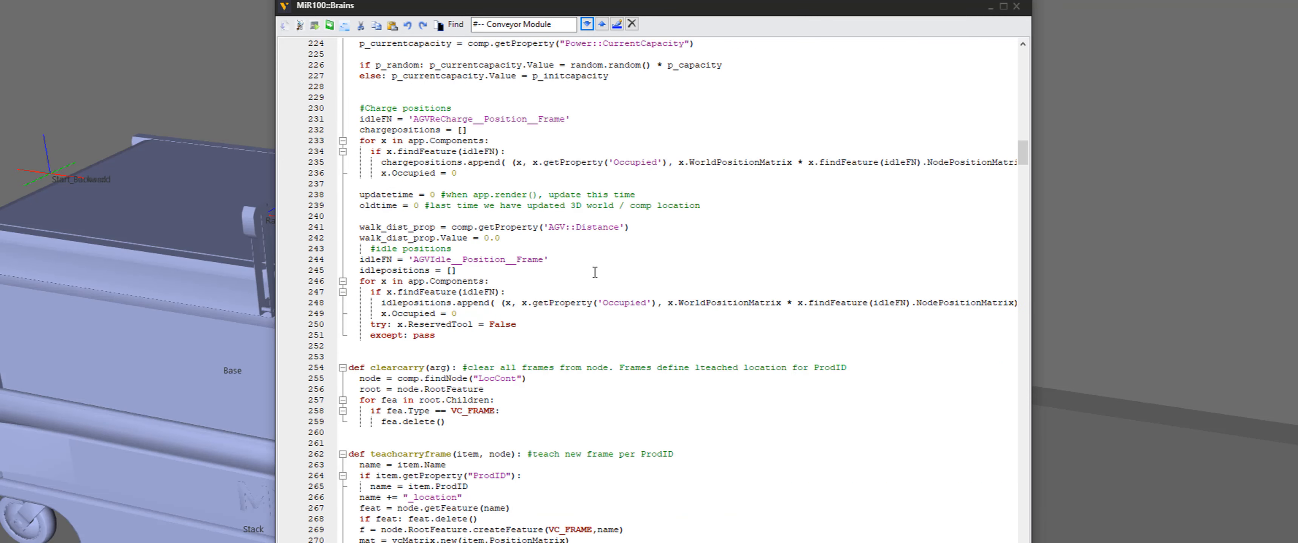
Scroll through the script to review the Conveyor Module sections and the OnRun function
scroll(595, 272, "down", 3)
scroll(594, 272, "down", 10)
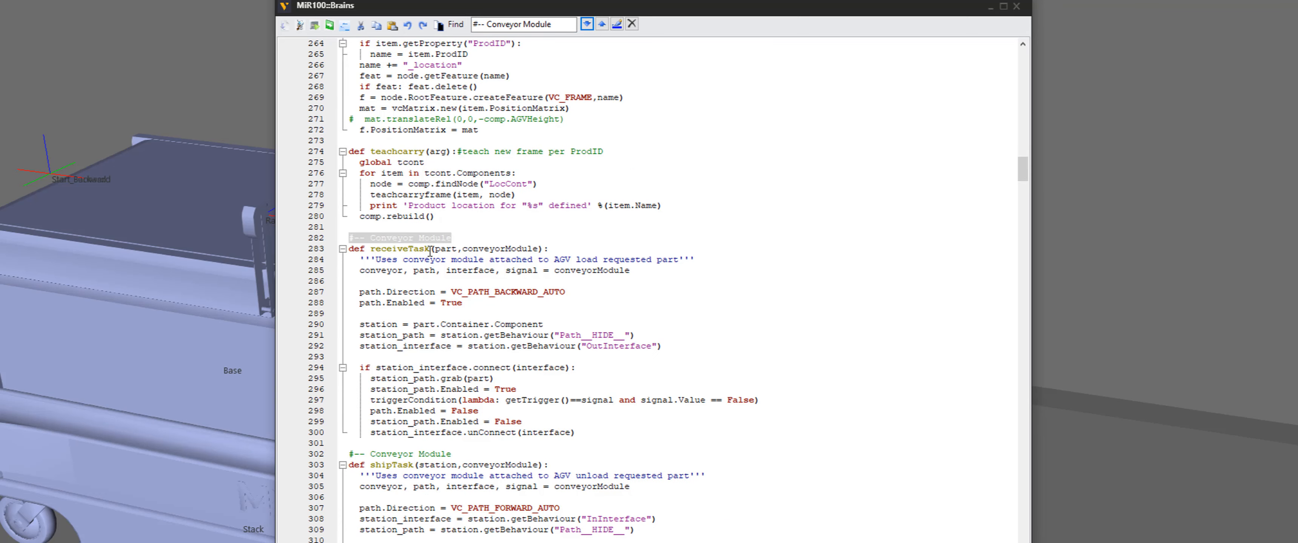
double_click(479, 249)
scroll(460, 291, "up", 10)
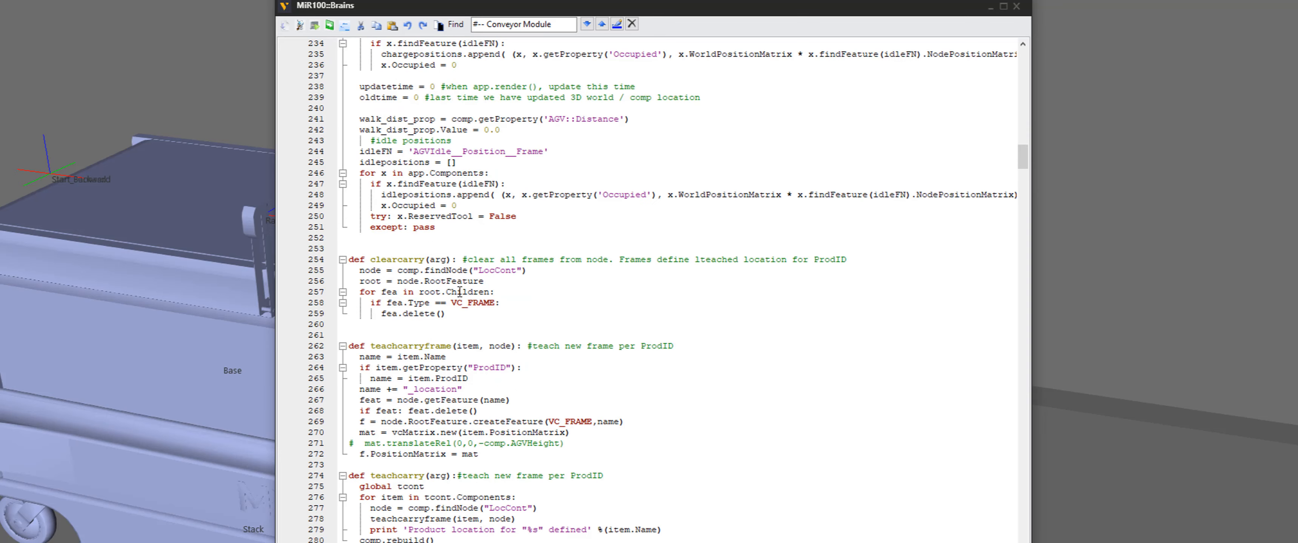
scroll(482, 324, "up", 10)
scroll(482, 324, "up", 20)
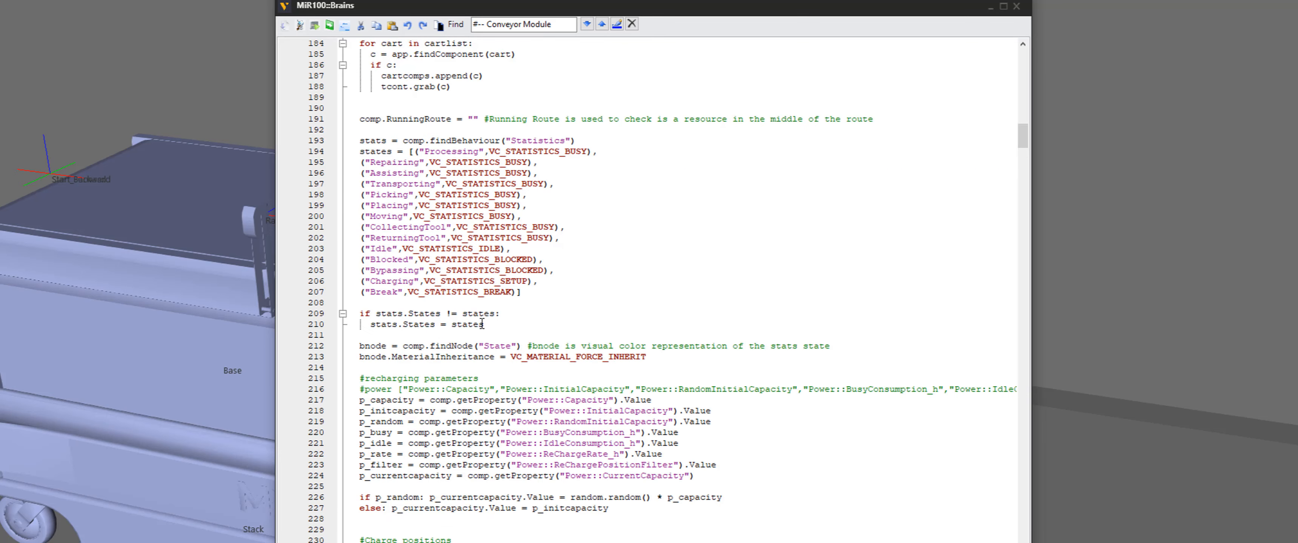
scroll(482, 323, "down", 13)
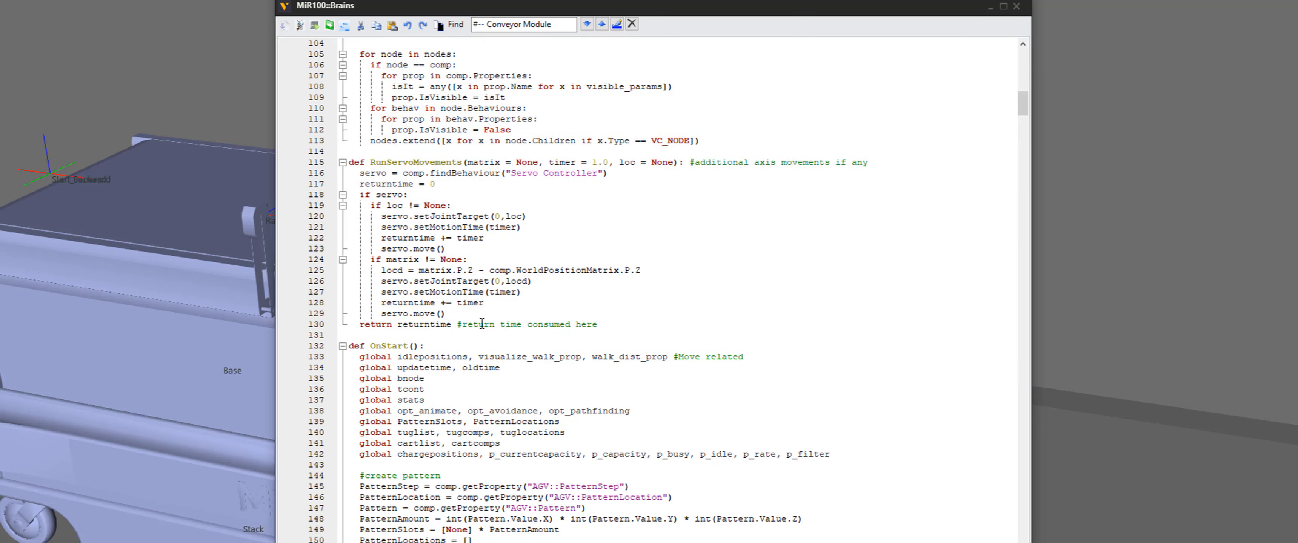
scroll(395, 335, "down", 20)
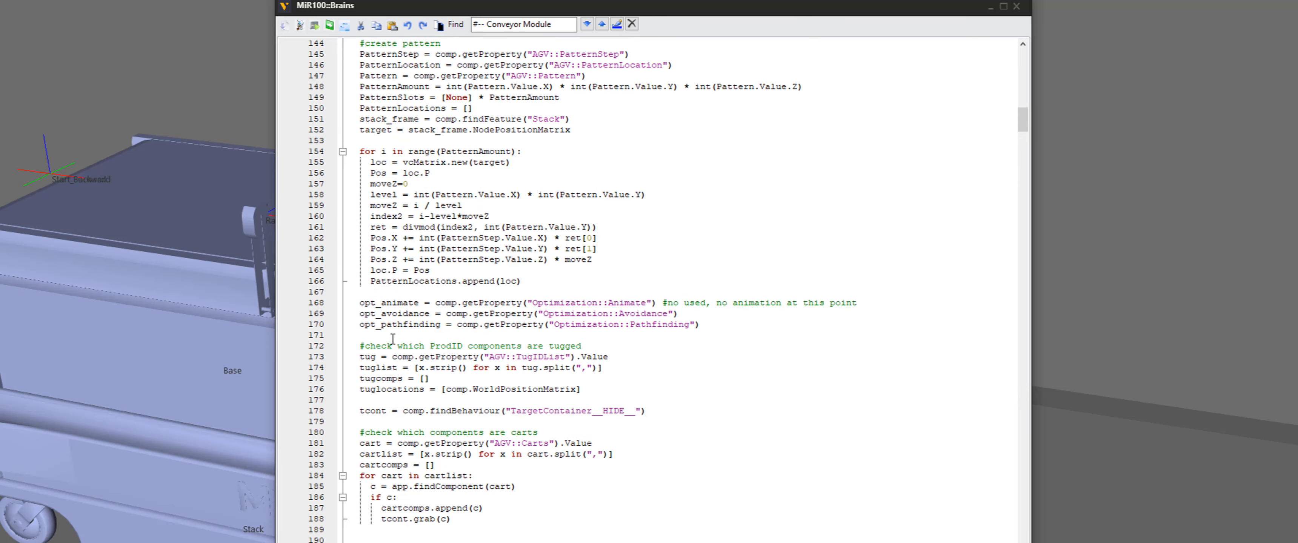
scroll(394, 340, "down", 13)
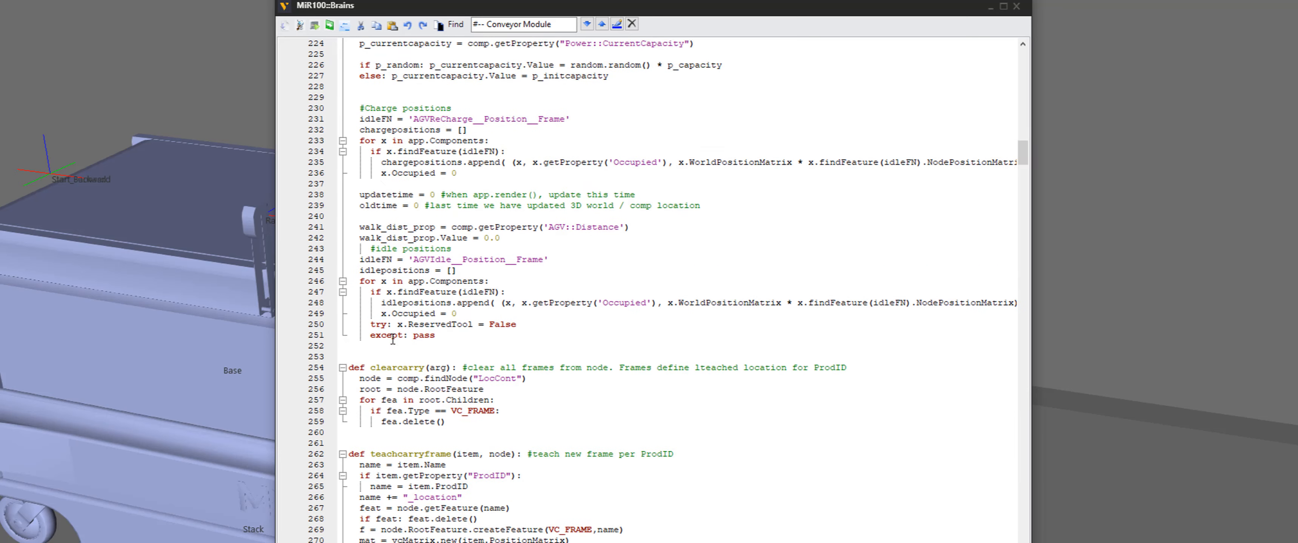
scroll(393, 338, "down", 17)
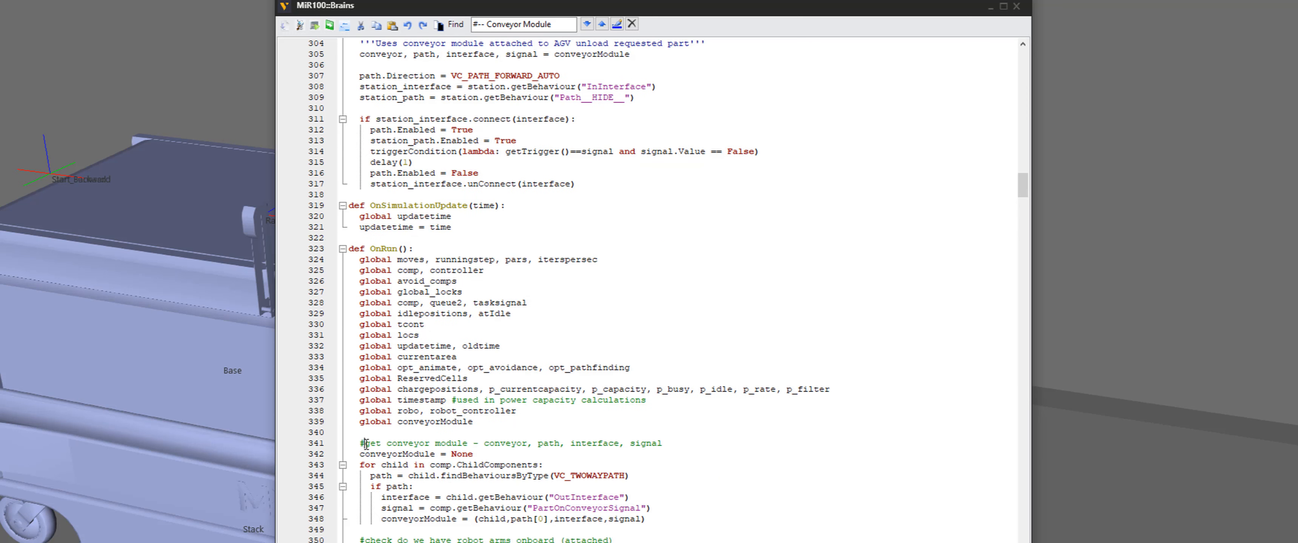
Prefix the get conveyor module comment at line 341 with "#-- Conveyor Module ->"
key("ctrl+v")
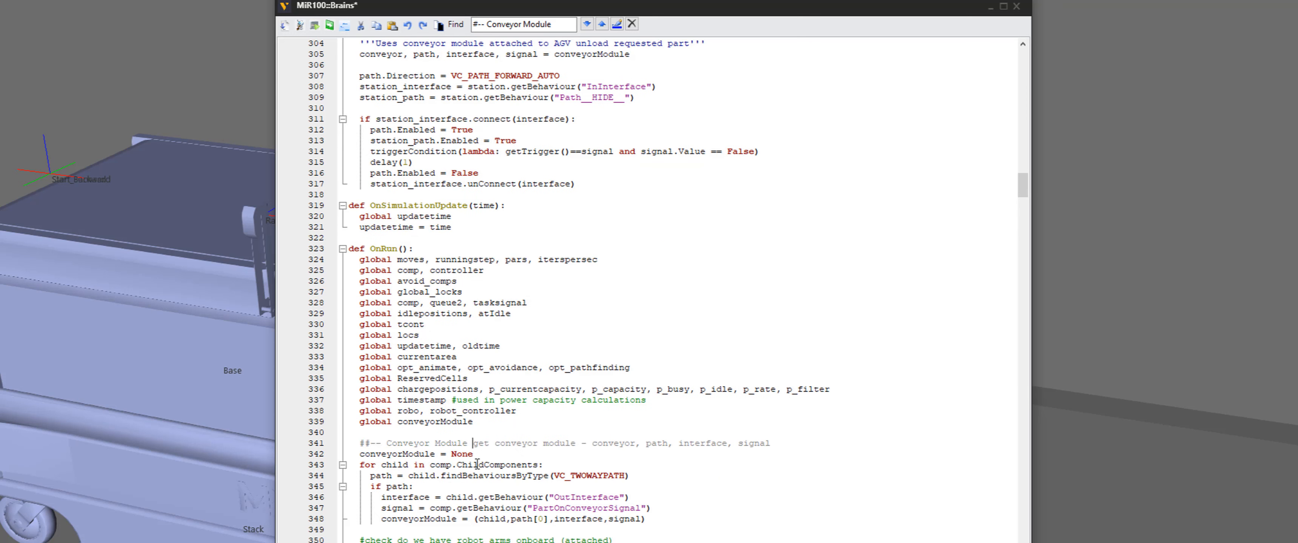
type("->")
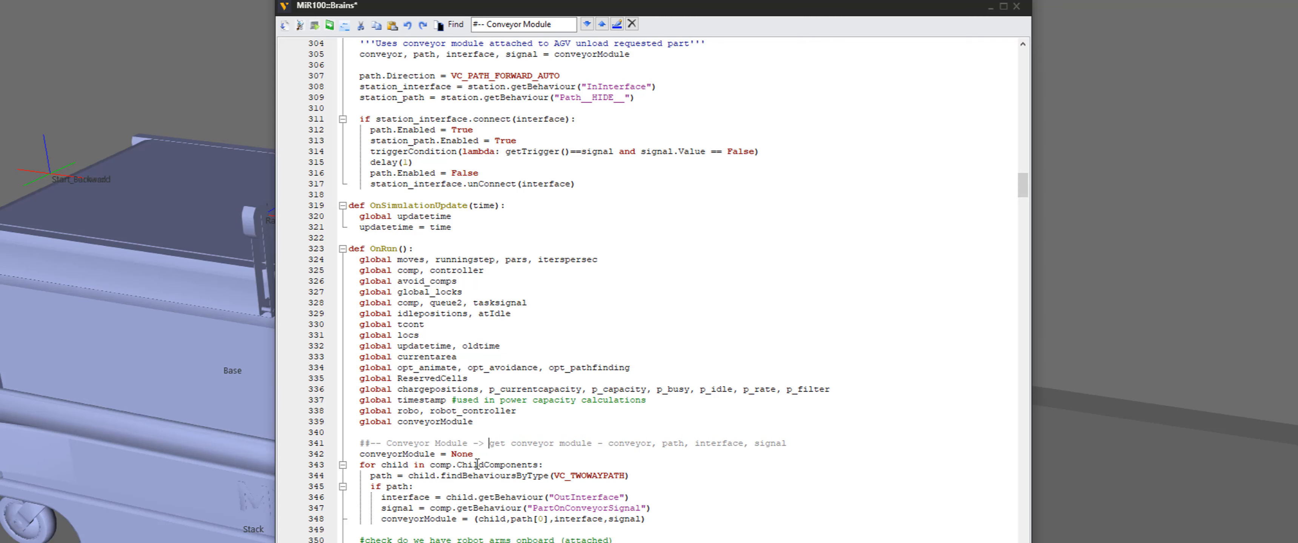
left_click(372, 444)
key("BackSpace")
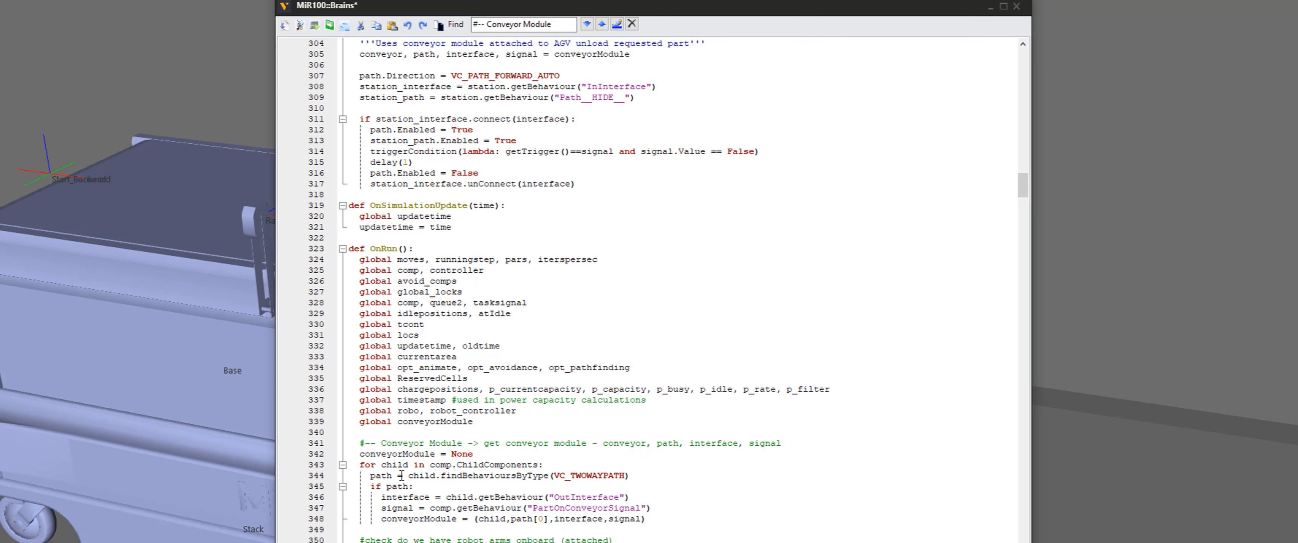
Search the script again for the next Conveyor Module comment
scroll(410, 416, "up", 20)
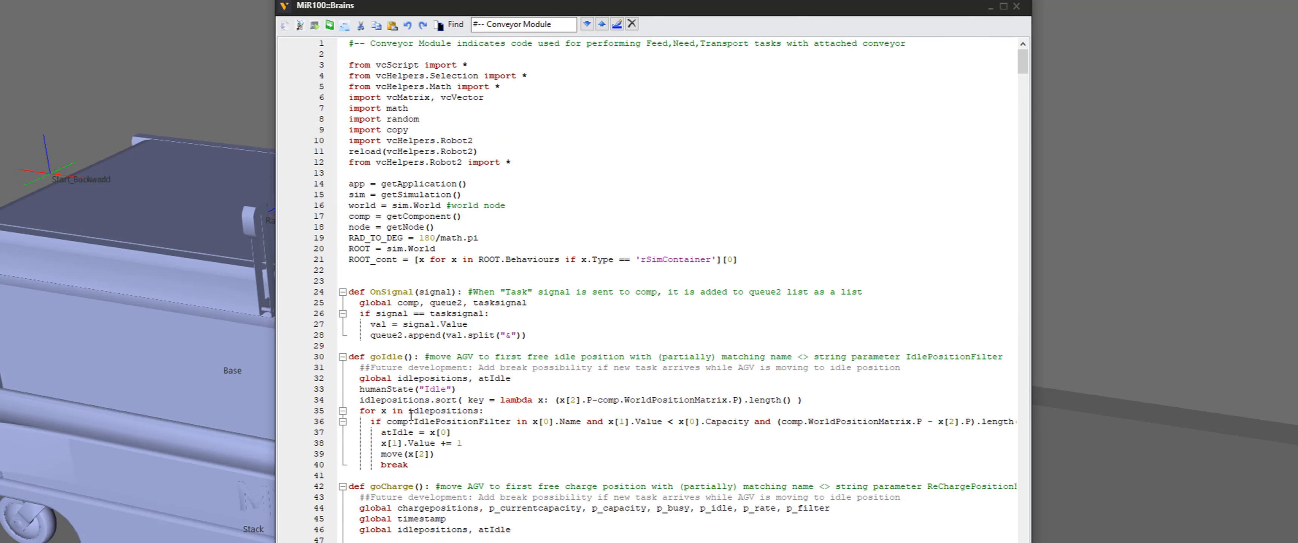
scroll(410, 416, "down", 3)
scroll(422, 348, "up", 3)
left_click(587, 26)
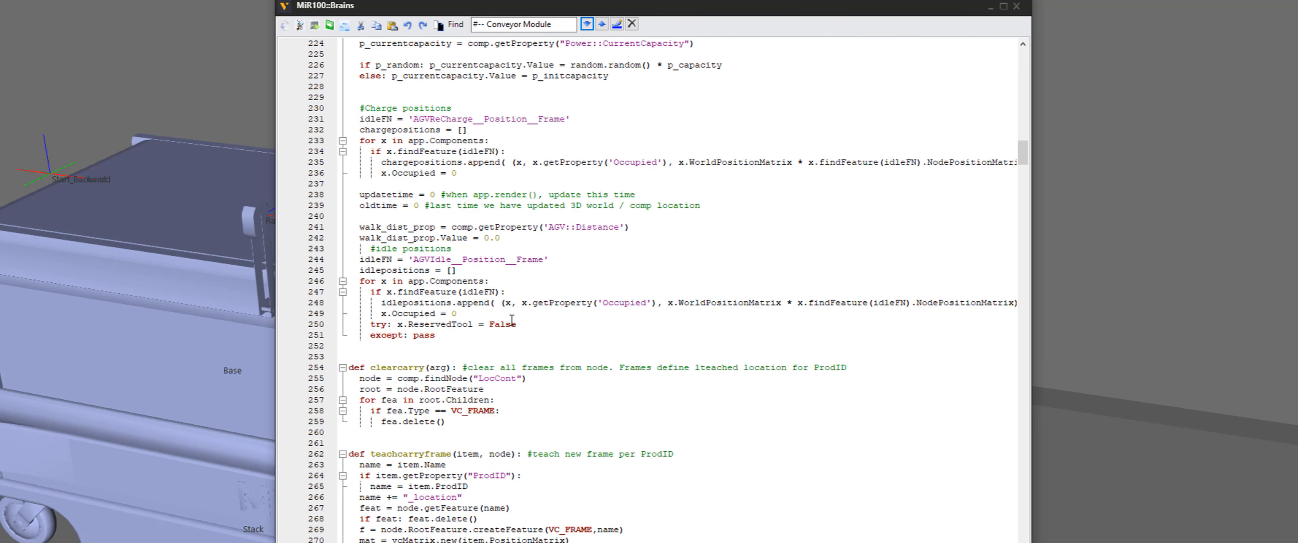
scroll(511, 320, "down", 6)
scroll(511, 320, "down", 3)
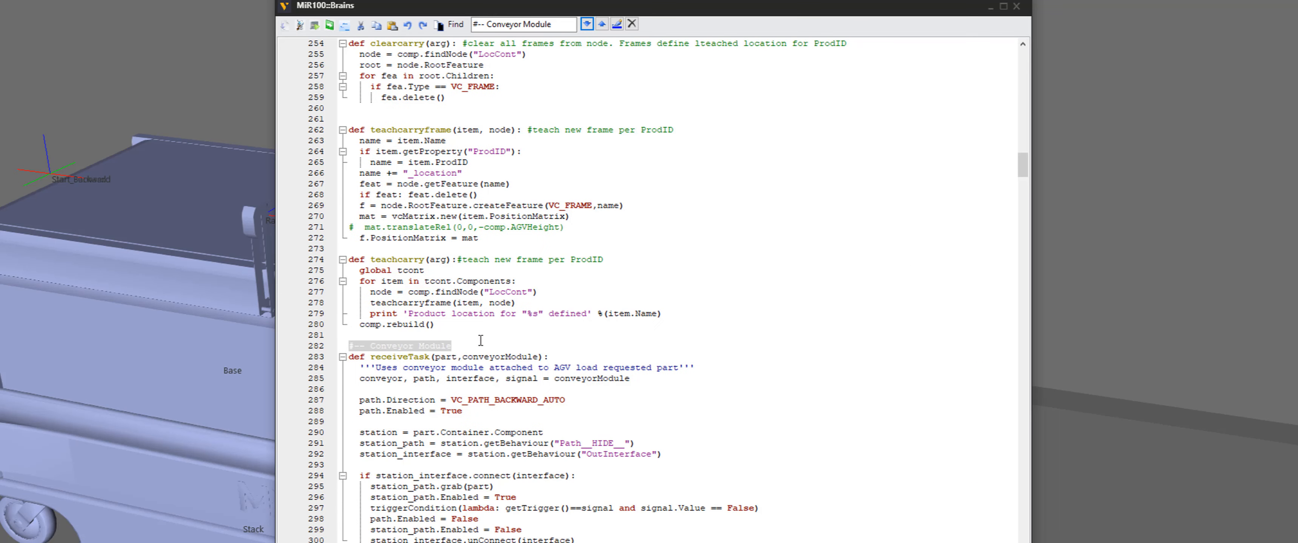
Highlight the receiveTask function name, its conveyorModule argument and the unpacked conveyor, path, interface and signal variables
double_click(409, 357)
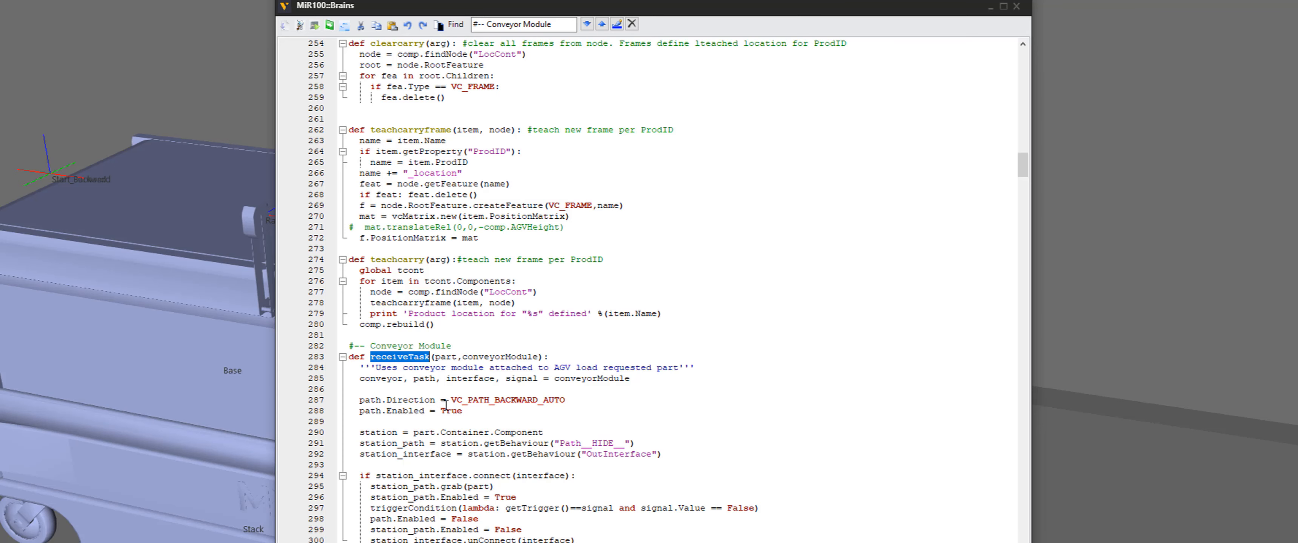
double_click(491, 356)
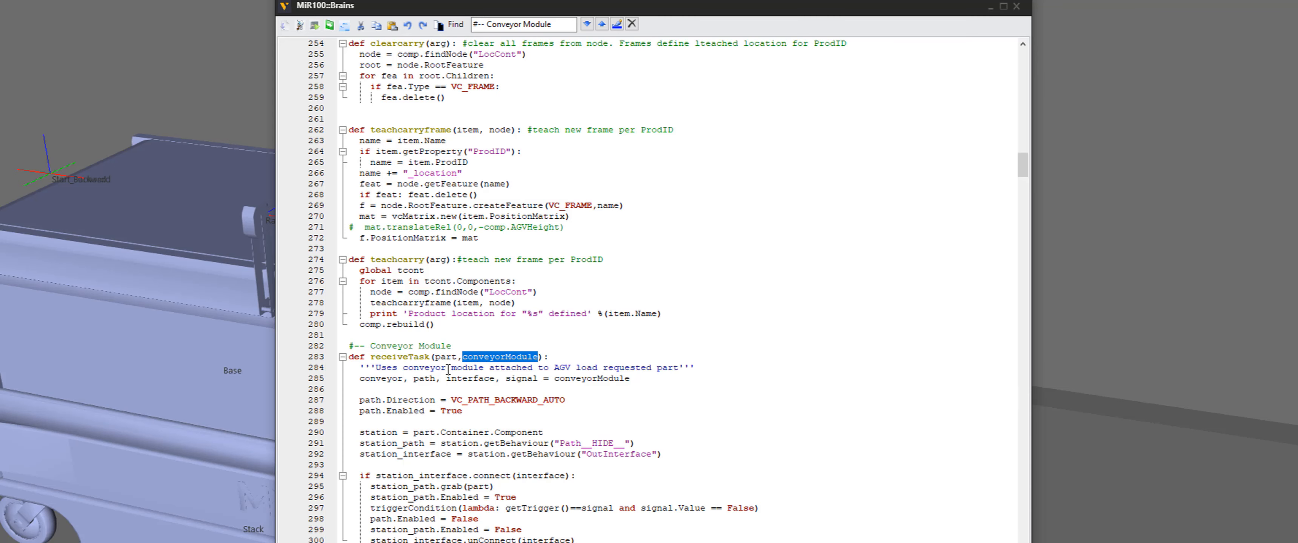
left_click_drag(554, 378, 350, 382)
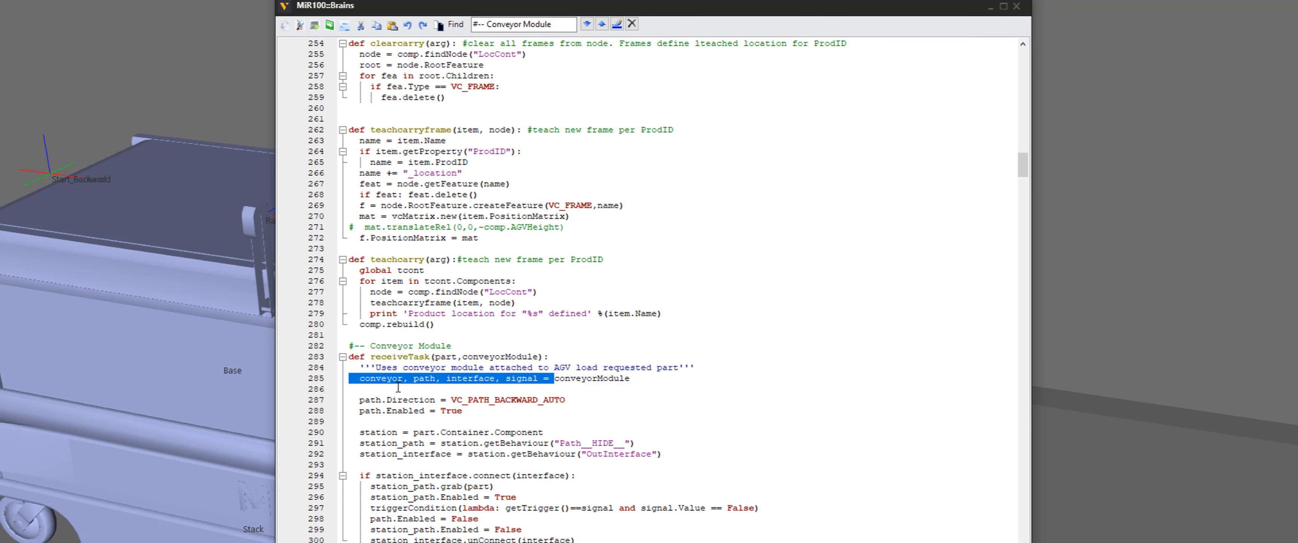
left_click(496, 383)
double_click(394, 383)
double_click(429, 381)
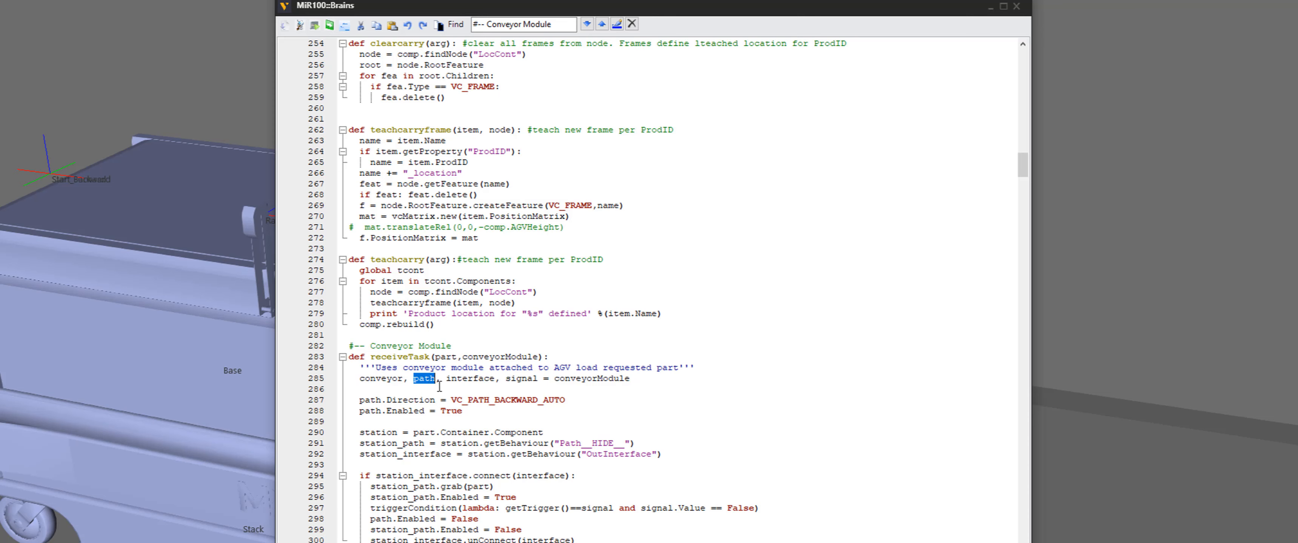
double_click(465, 382)
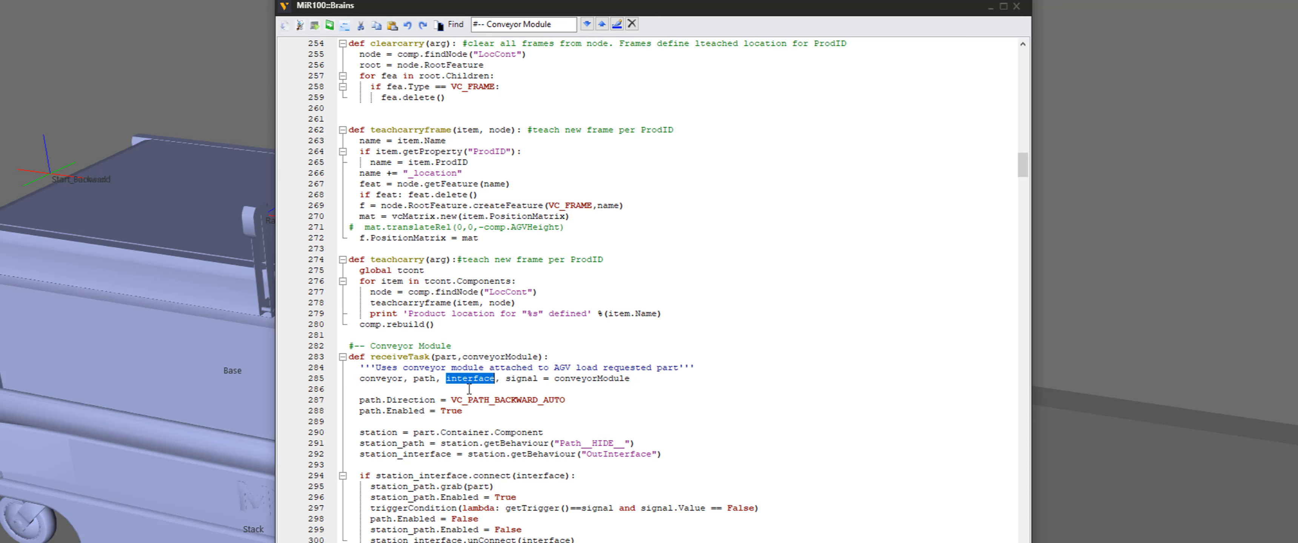
double_click(521, 381)
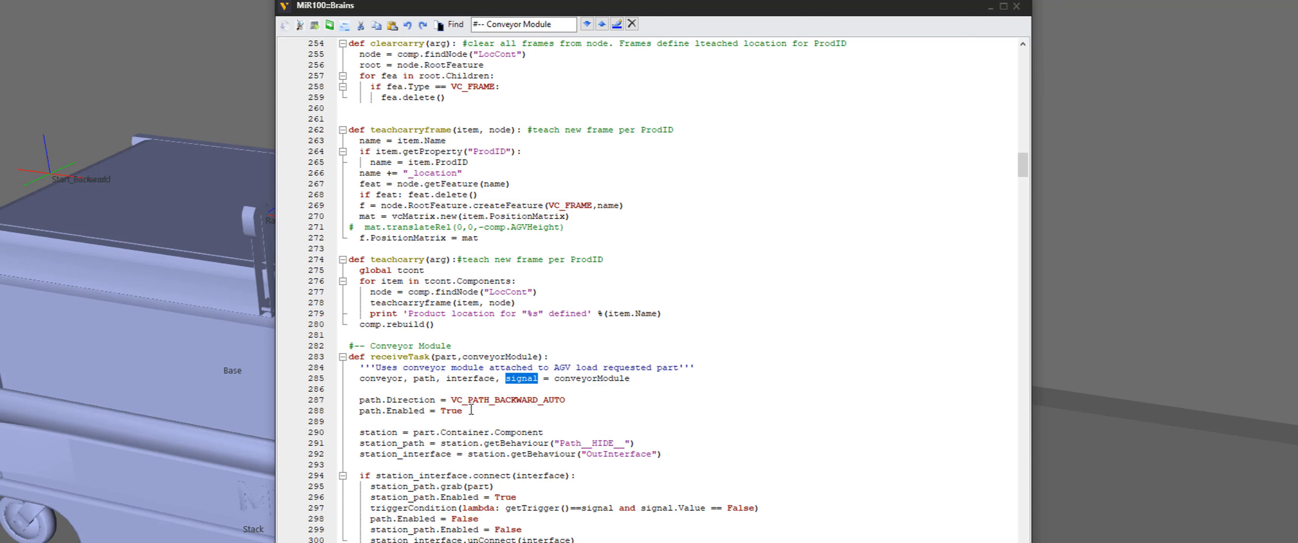
Highlight the path direction, station path and station interface lines of receiveTask to examine the loading logic
left_click_drag(464, 411, 364, 400)
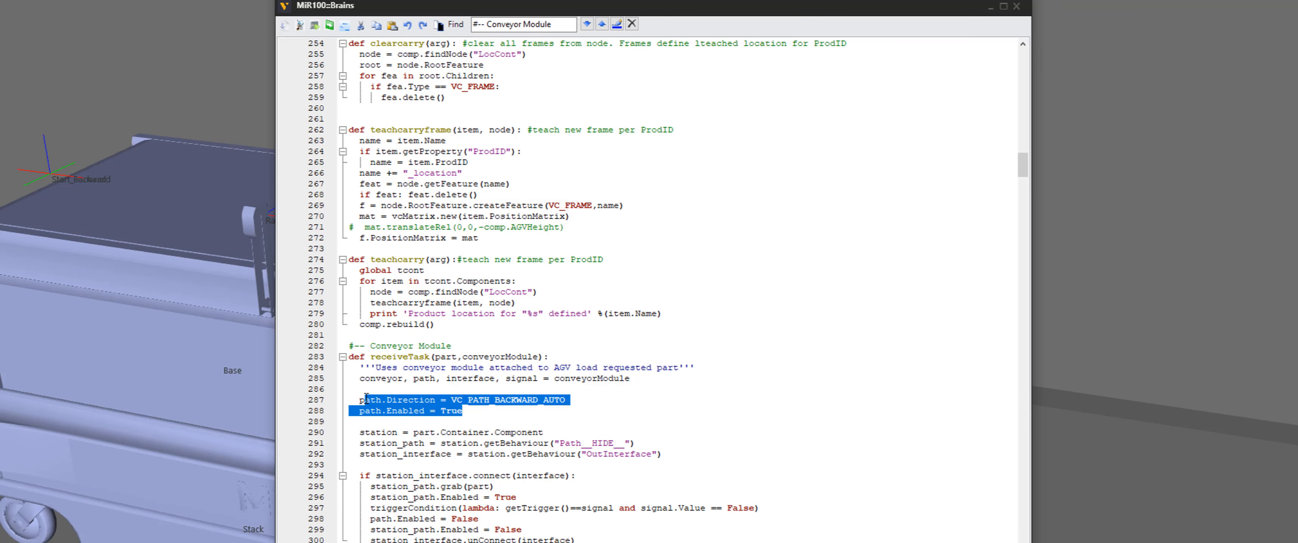
left_click(492, 409)
left_click_drag(564, 399, 445, 401)
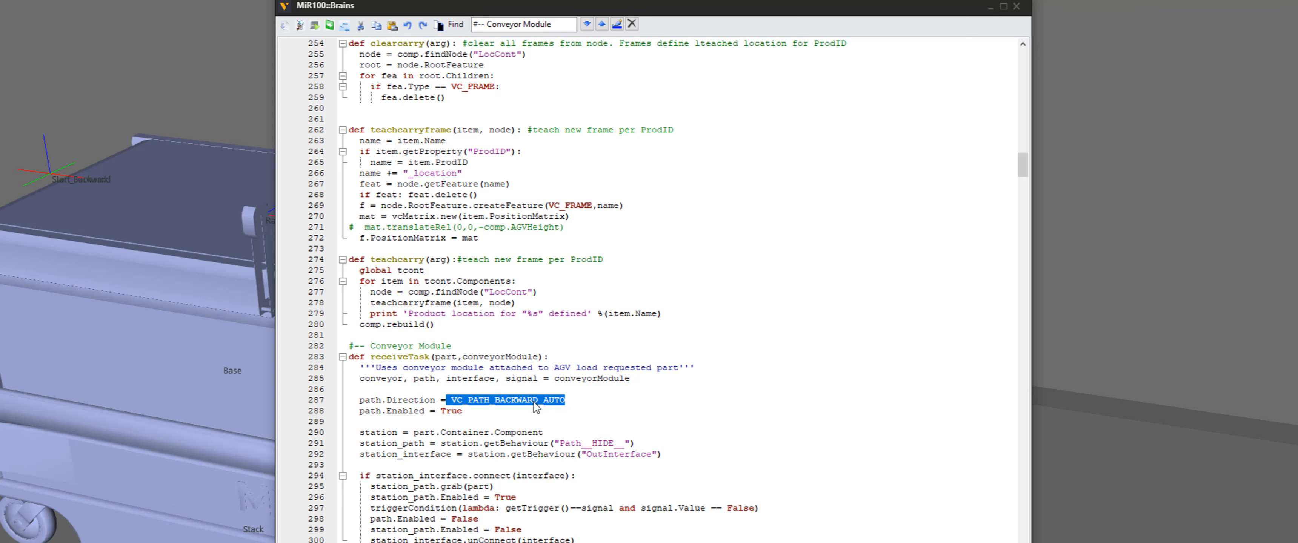
left_click_drag(467, 411, 361, 410)
left_click_drag(573, 432, 413, 433)
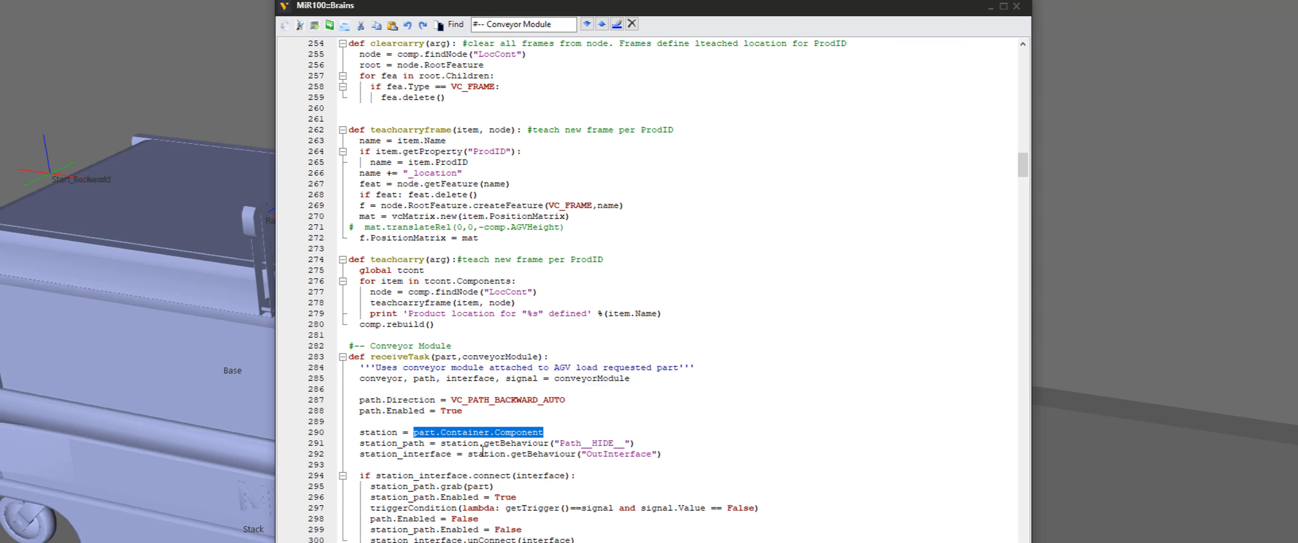
left_click(425, 444)
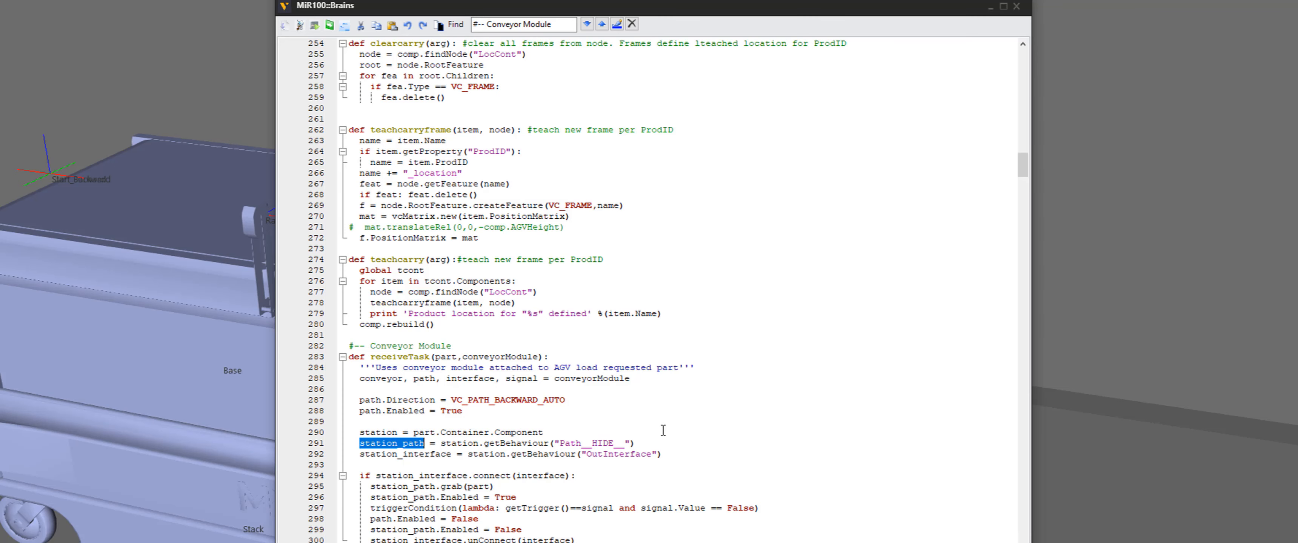
left_click_drag(636, 444, 441, 449)
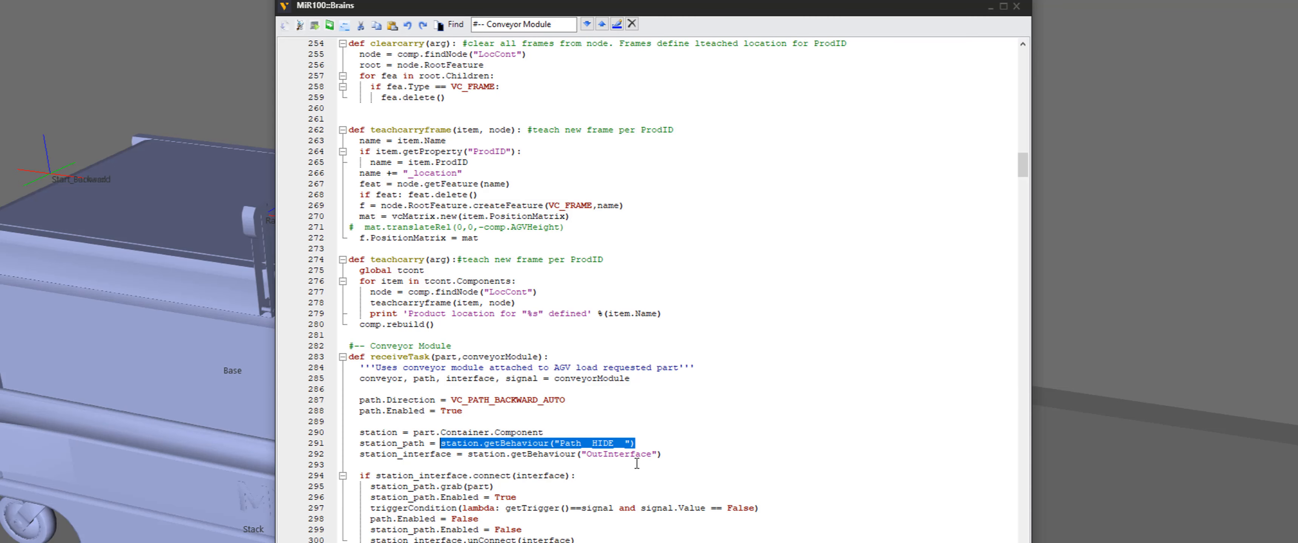
left_click_drag(676, 455, 366, 459)
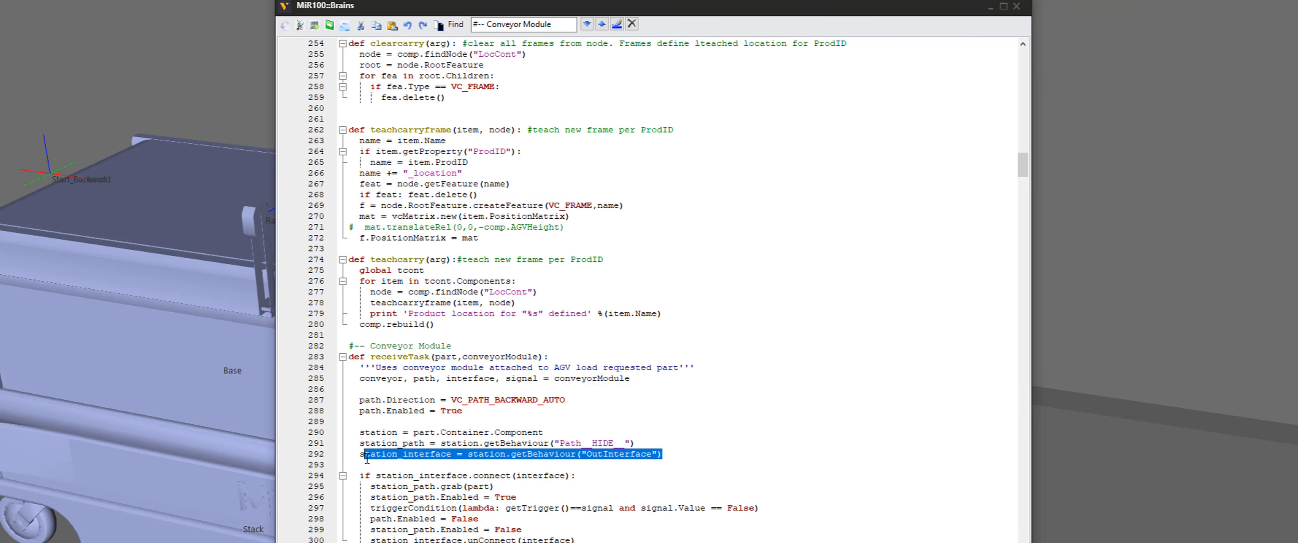
left_click_drag(595, 478, 374, 477)
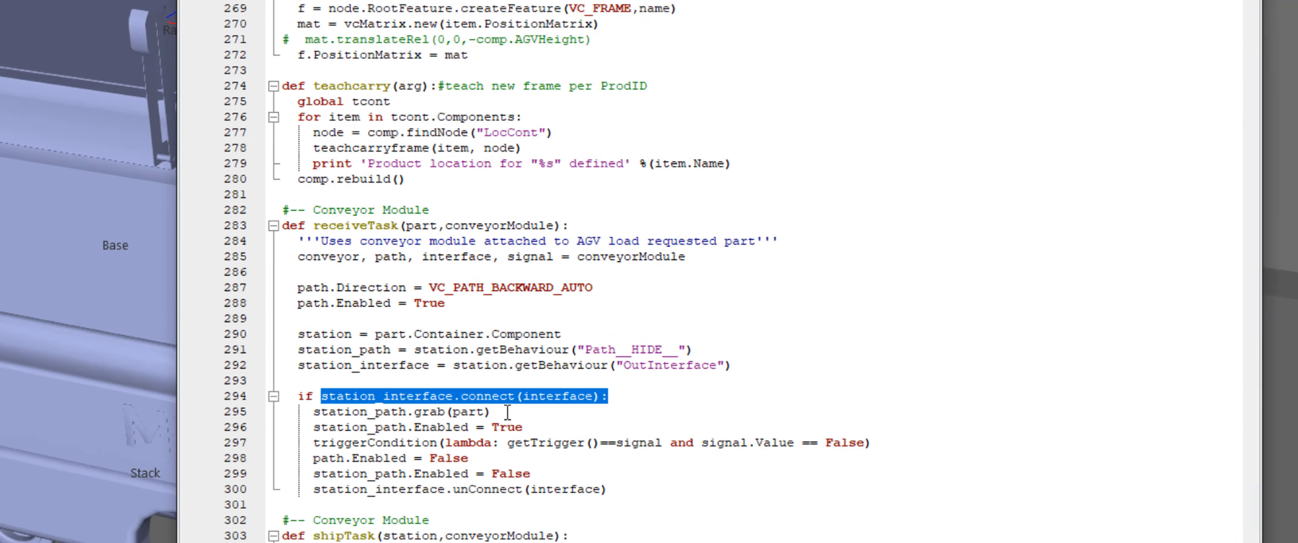
left_click(500, 492)
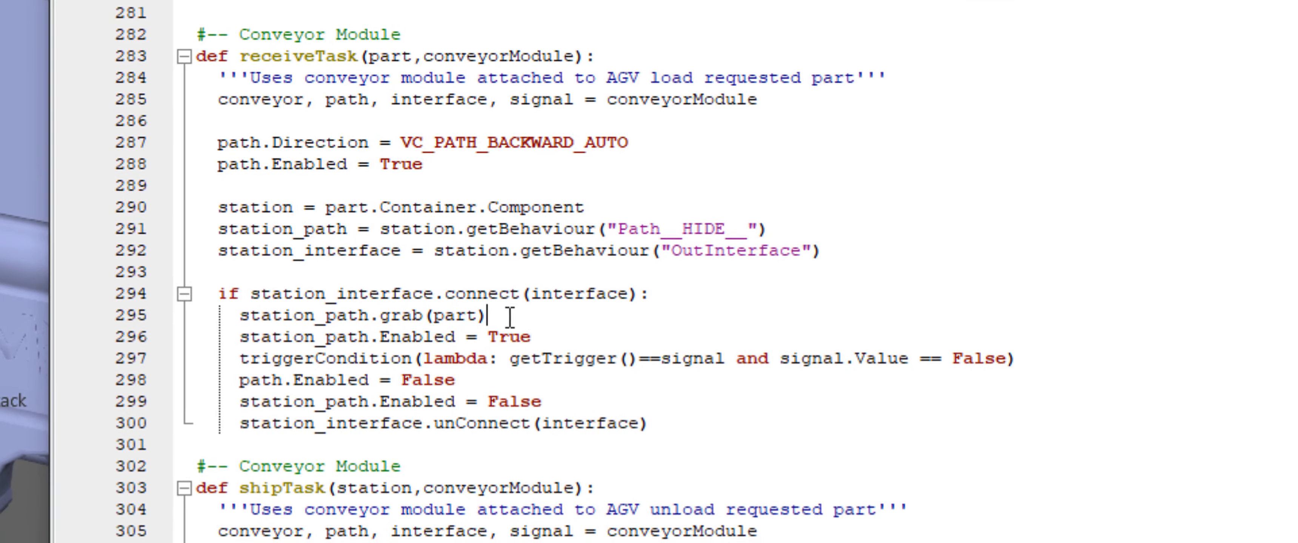
Highlight the connect interface argument, the part grab line and the station path enabling line inside receiveTask's if block
double_click(584, 293)
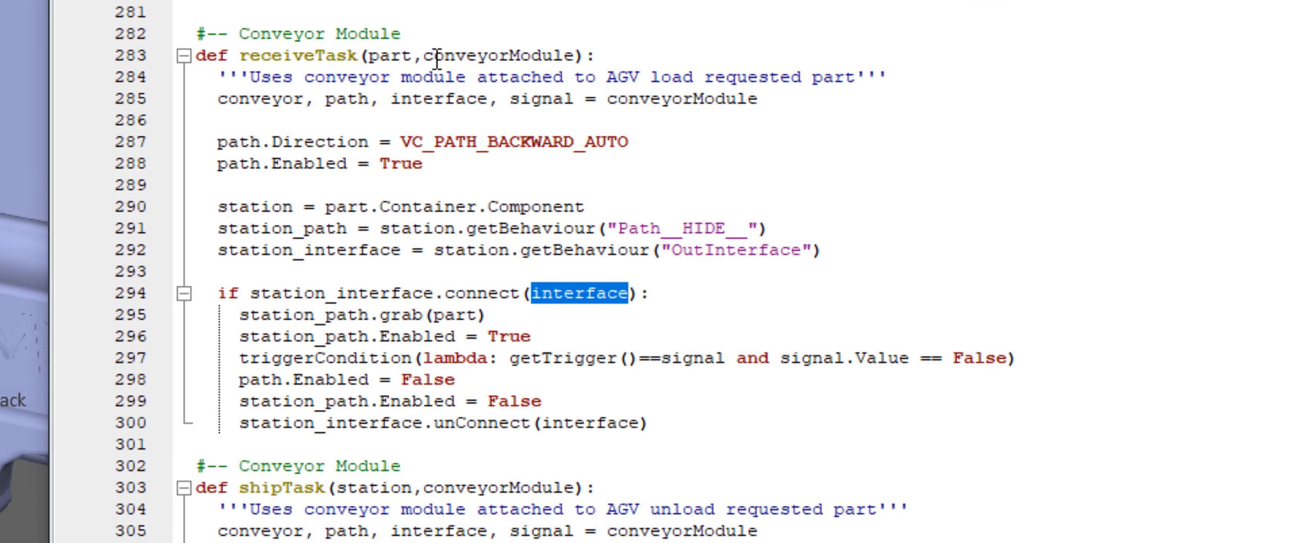
left_click(443, 99)
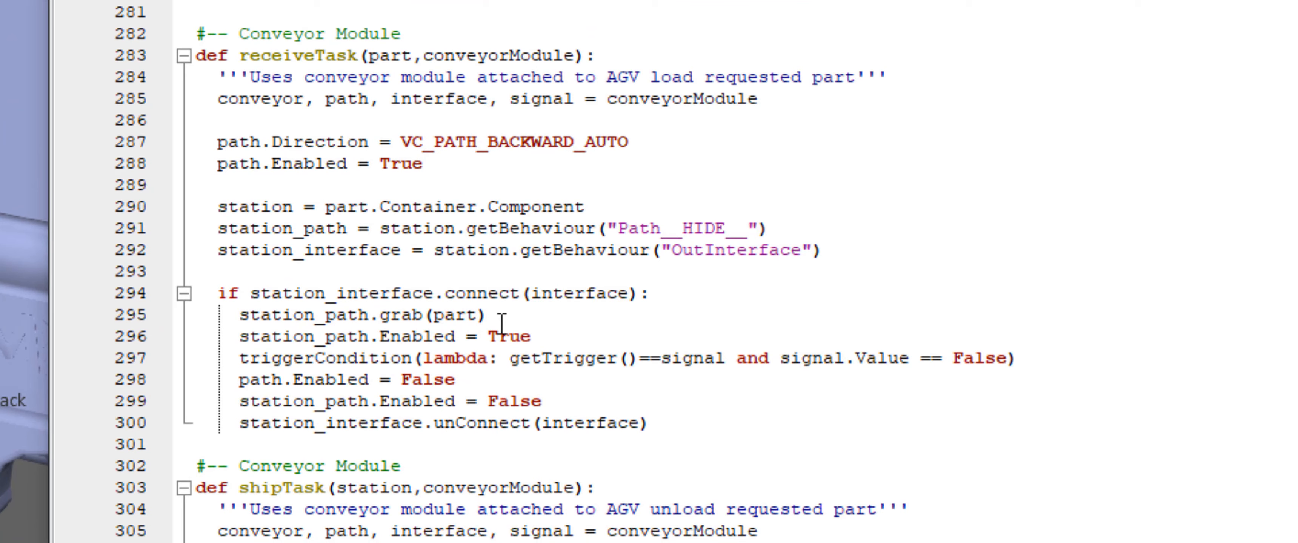
double_click(542, 294)
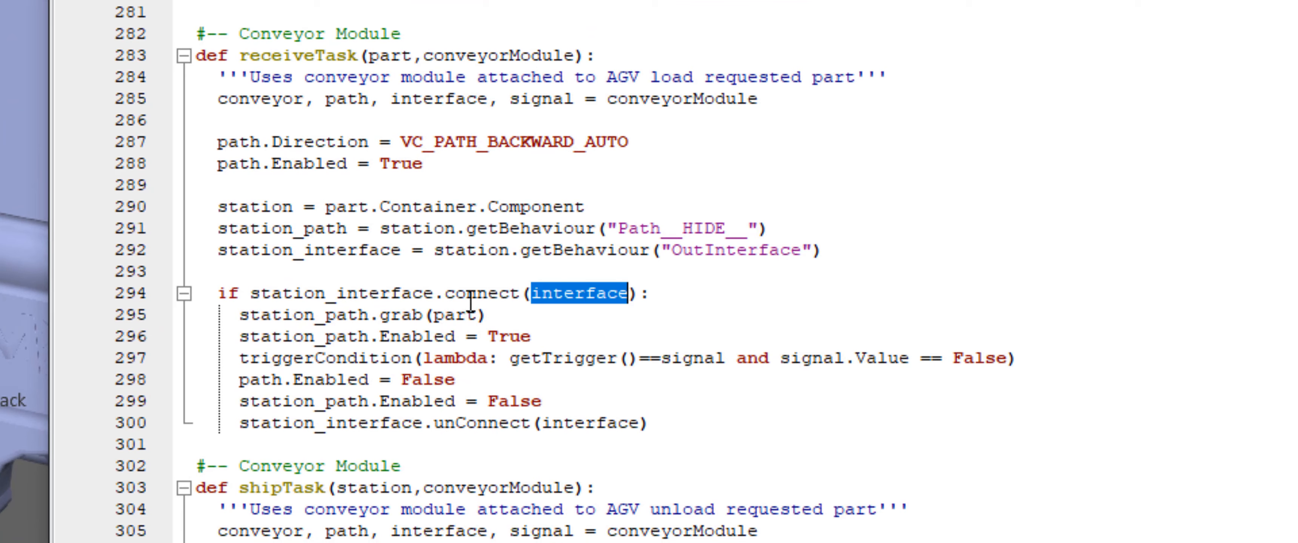
left_click_drag(516, 315, 250, 315)
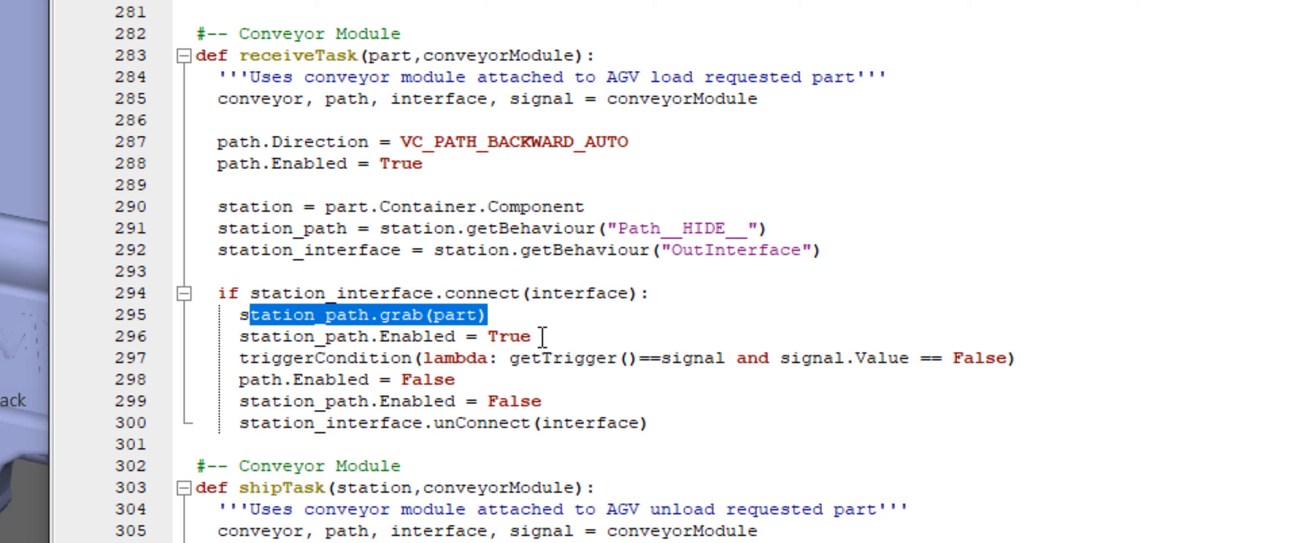
left_click(522, 336)
left_click_drag(522, 336, 358, 337)
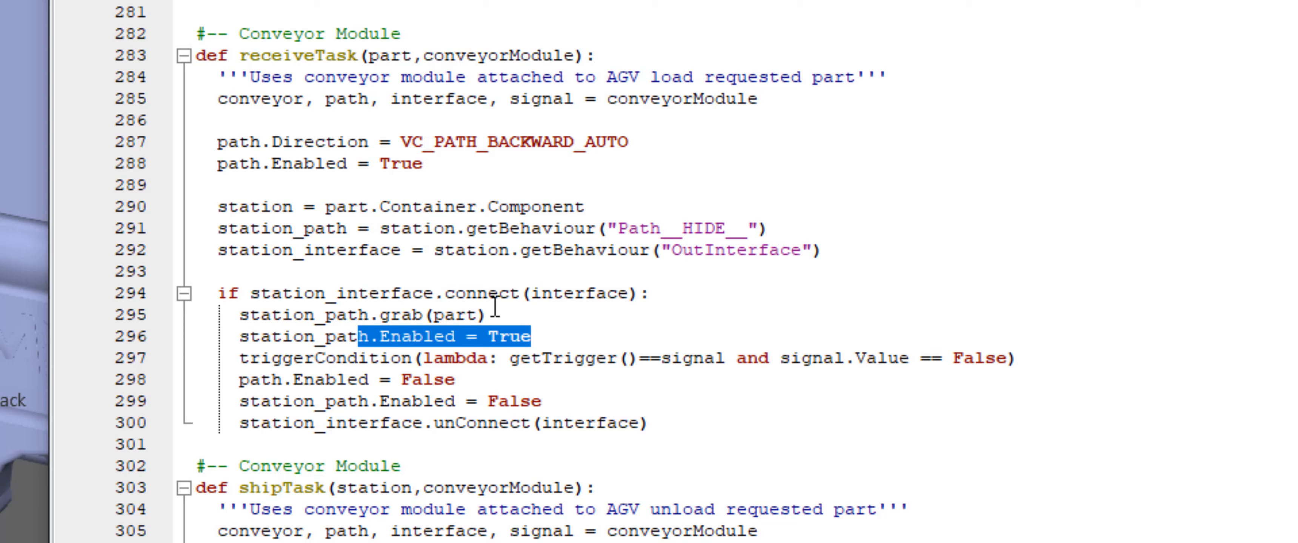
left_click(533, 336)
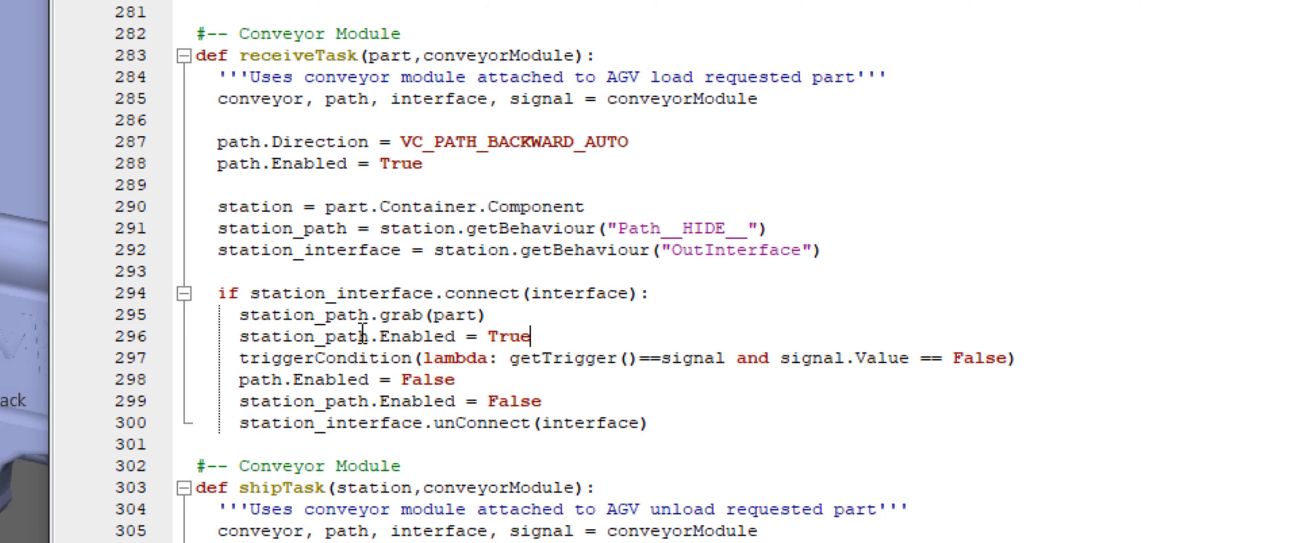
scroll(362, 336, "down", 3)
left_click_drag(532, 121, 381, 124)
left_click(489, 98)
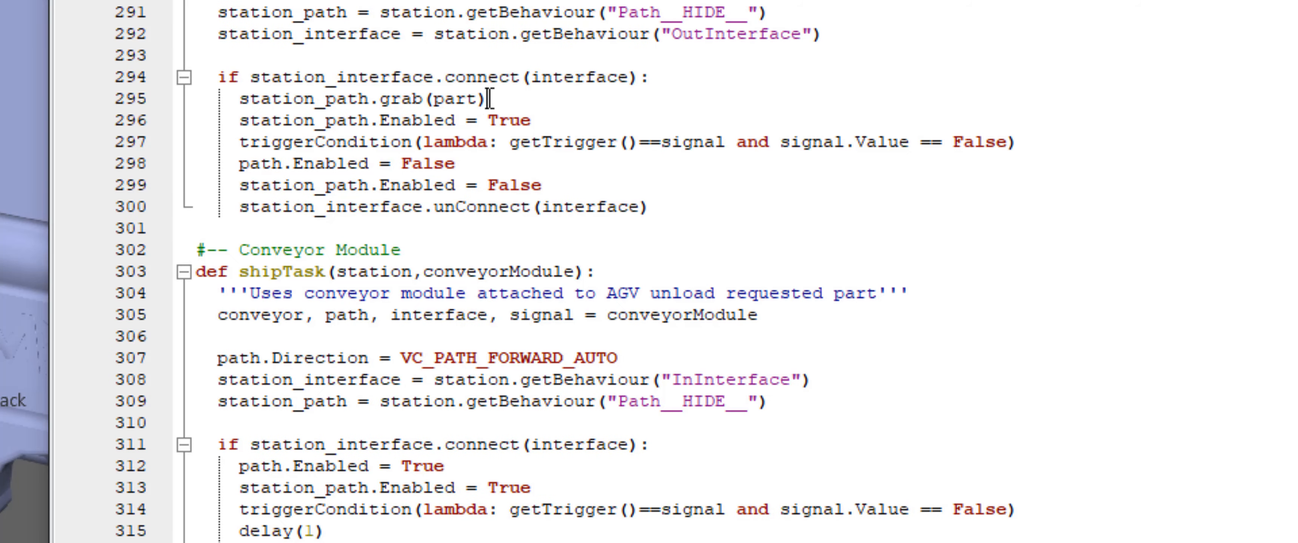
left_click_drag(489, 98, 240, 98)
scroll(244, 304, "up", 3)
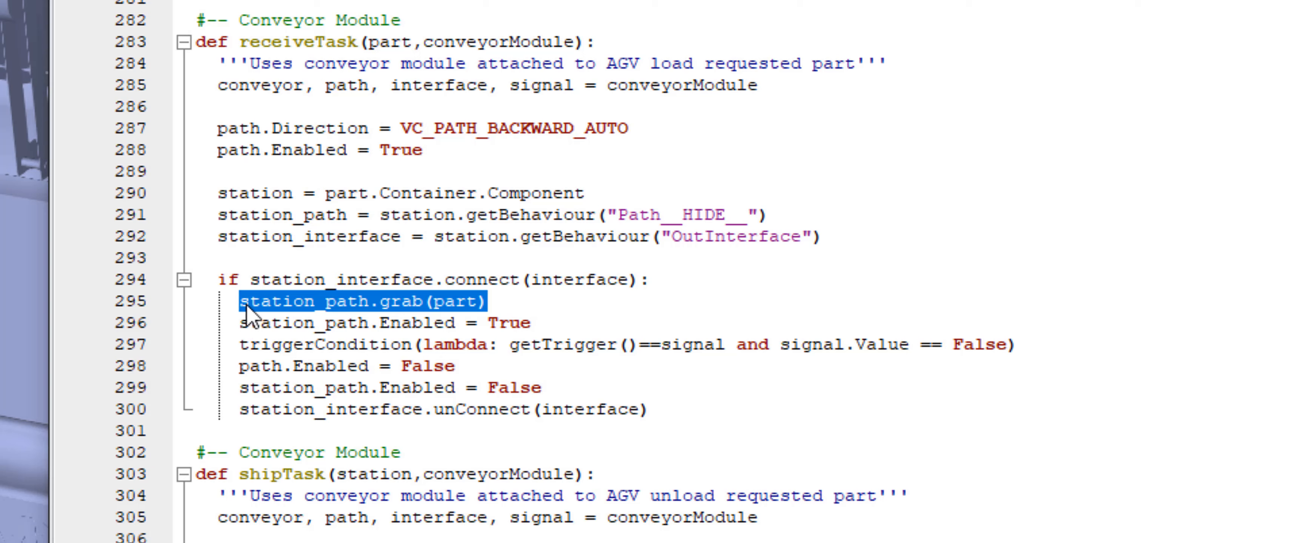
Highlight the station path enable, the trigger condition lambda and the path disable lines of receiveTask to examine them
left_click_drag(242, 323, 544, 322)
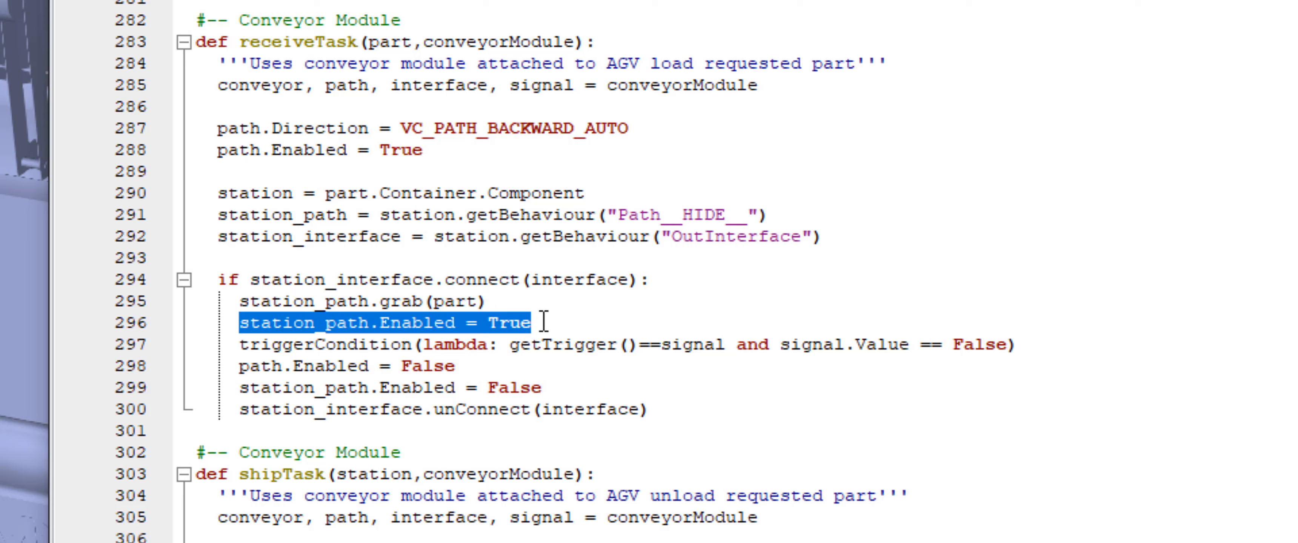
left_click(512, 362)
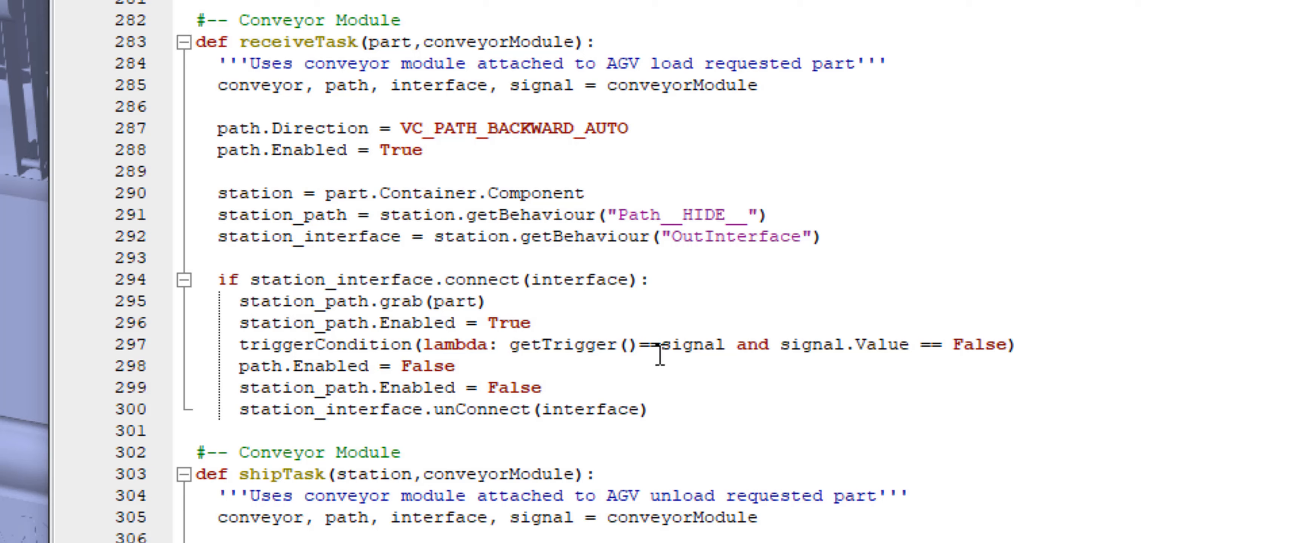
left_click_drag(509, 345, 1008, 345)
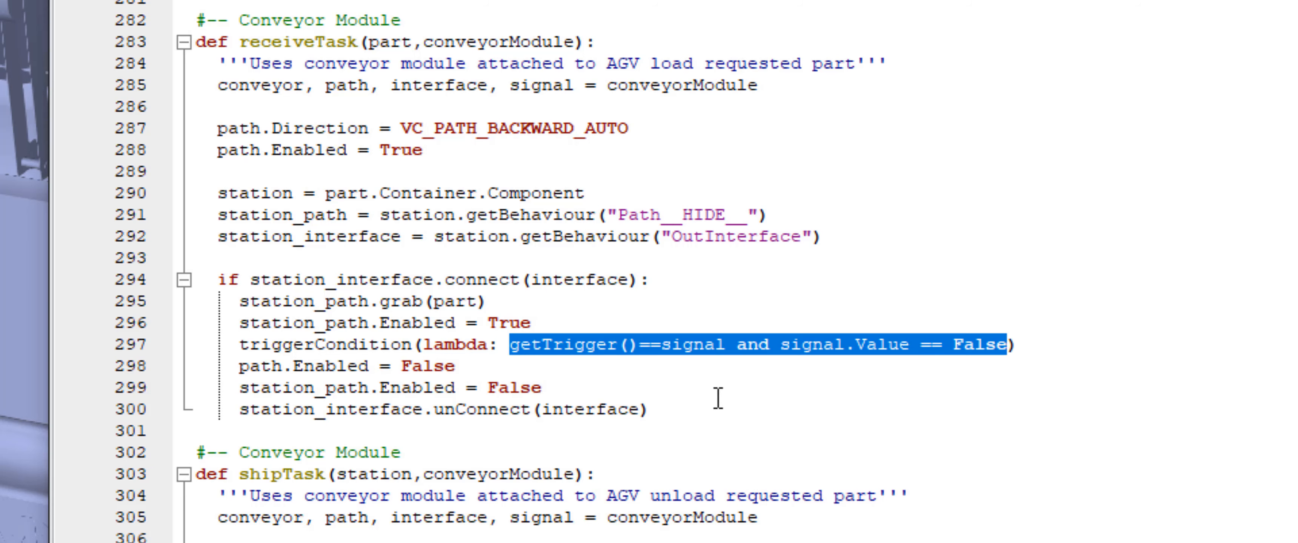
left_click(785, 357)
double_click(1002, 345)
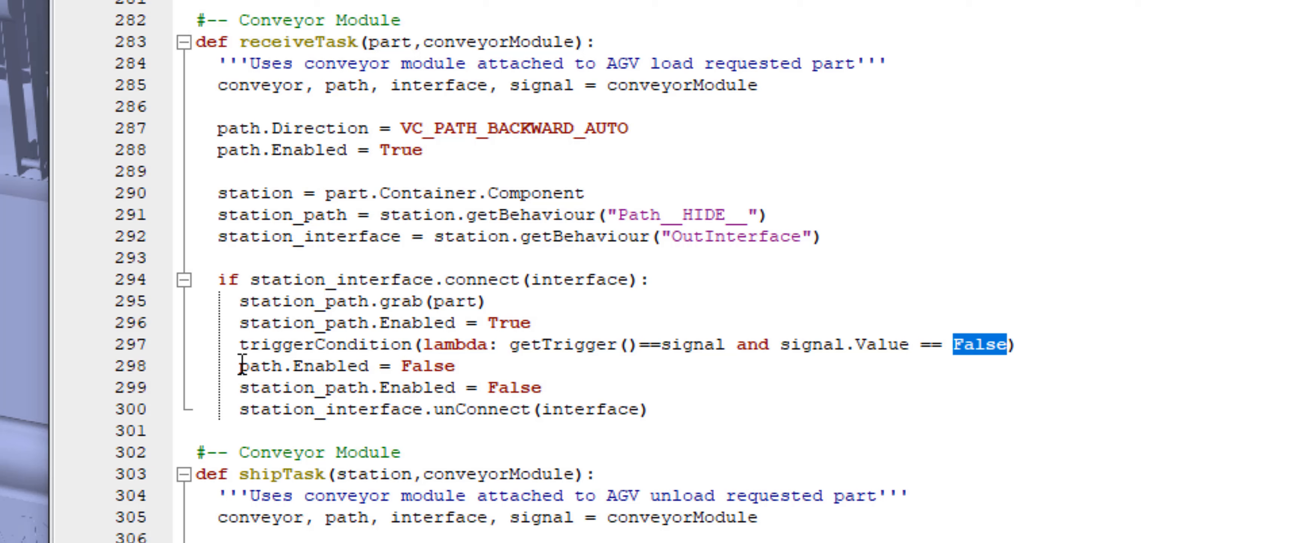
left_click_drag(240, 366, 456, 368)
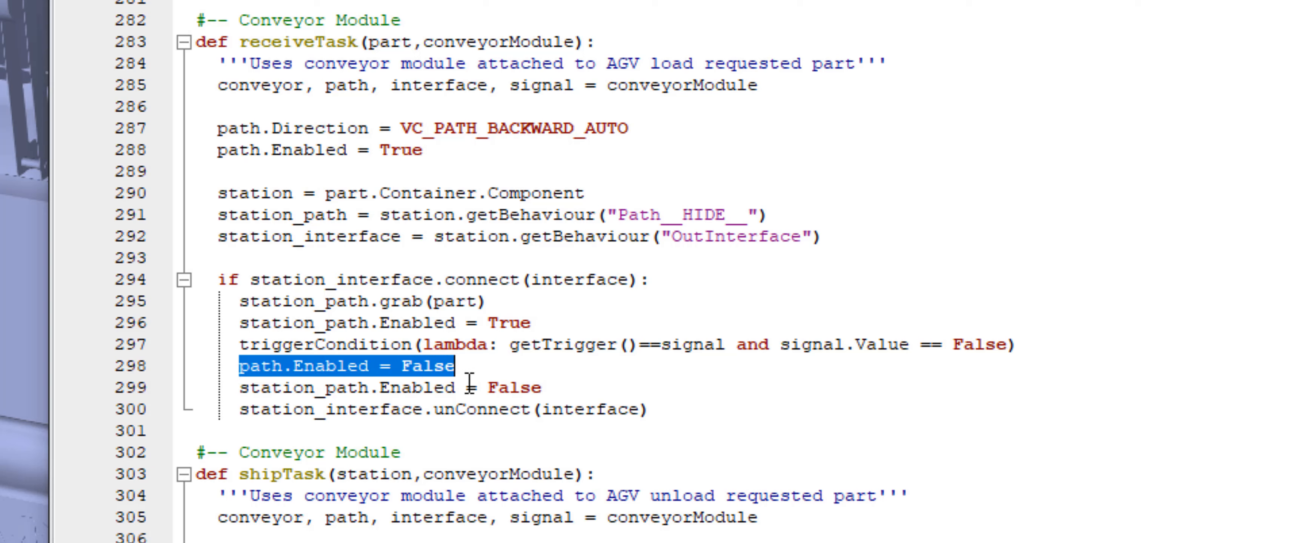
Highlight the station path disable and unConnect lines, then the whole connect block of receiveTask
left_click_drag(567, 392, 237, 388)
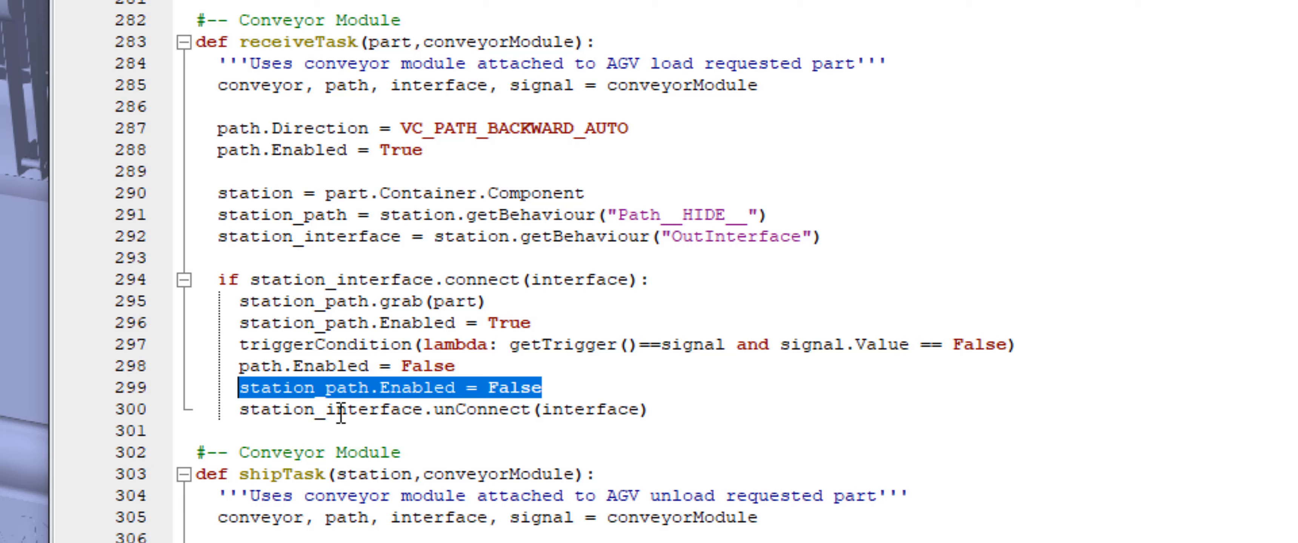
double_click(341, 410)
left_click_drag(675, 418, 237, 414)
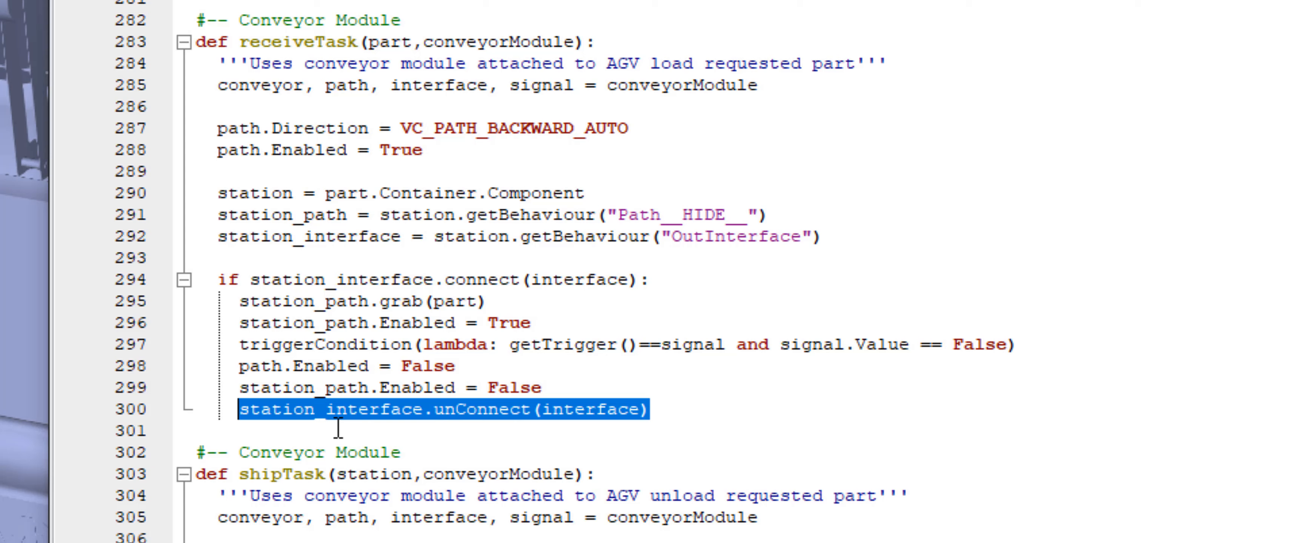
left_click_drag(229, 279, 508, 394)
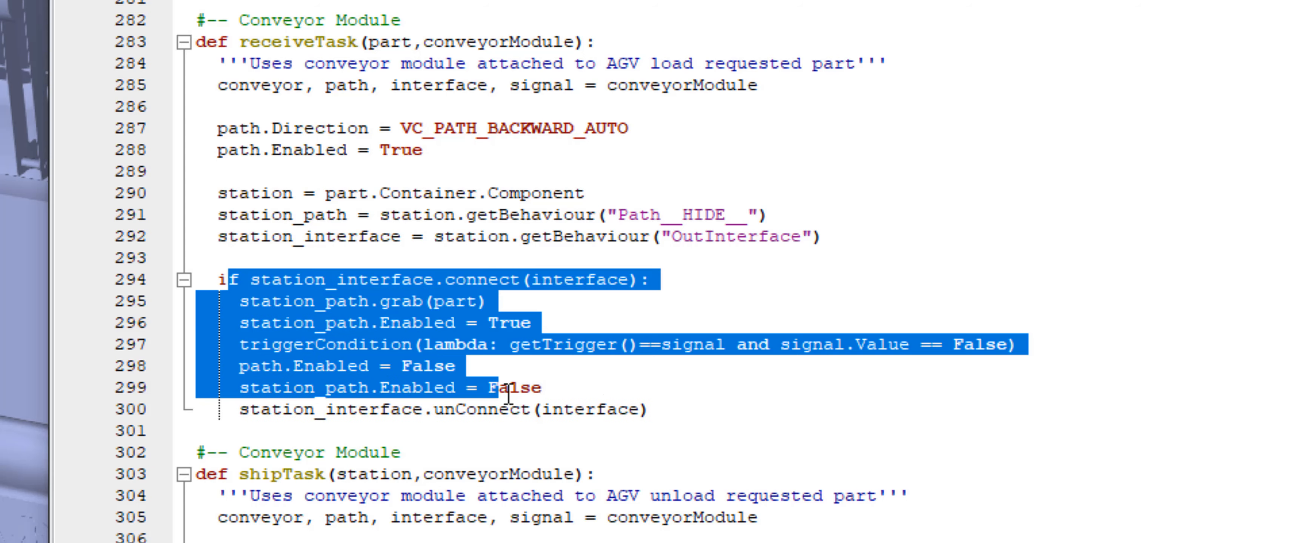
left_click_drag(670, 413, 257, 287)
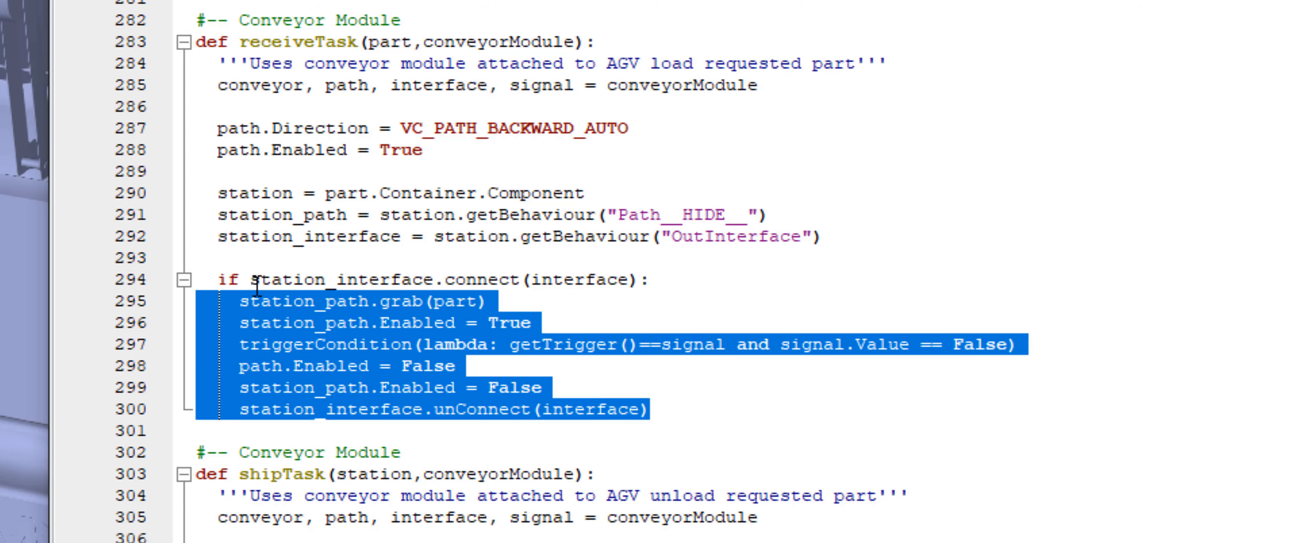
left_click(379, 323)
Highlight the shipTask definition, its unpacked conveyorModule variables and the forward path direction setting
scroll(392, 353, "down", 3)
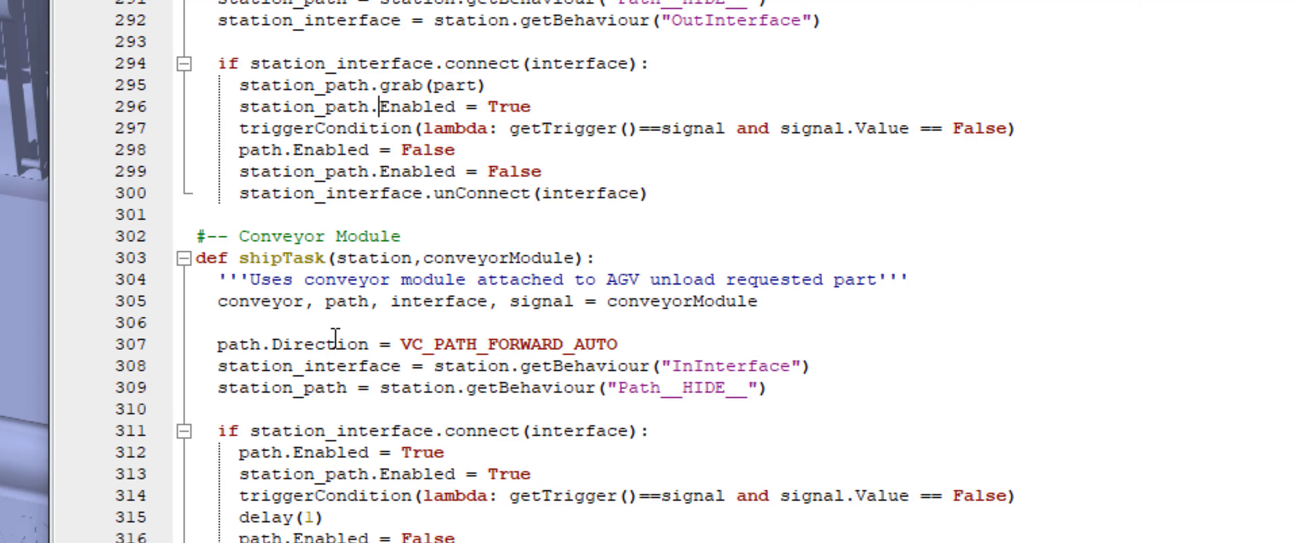
left_click_drag(238, 259, 587, 262)
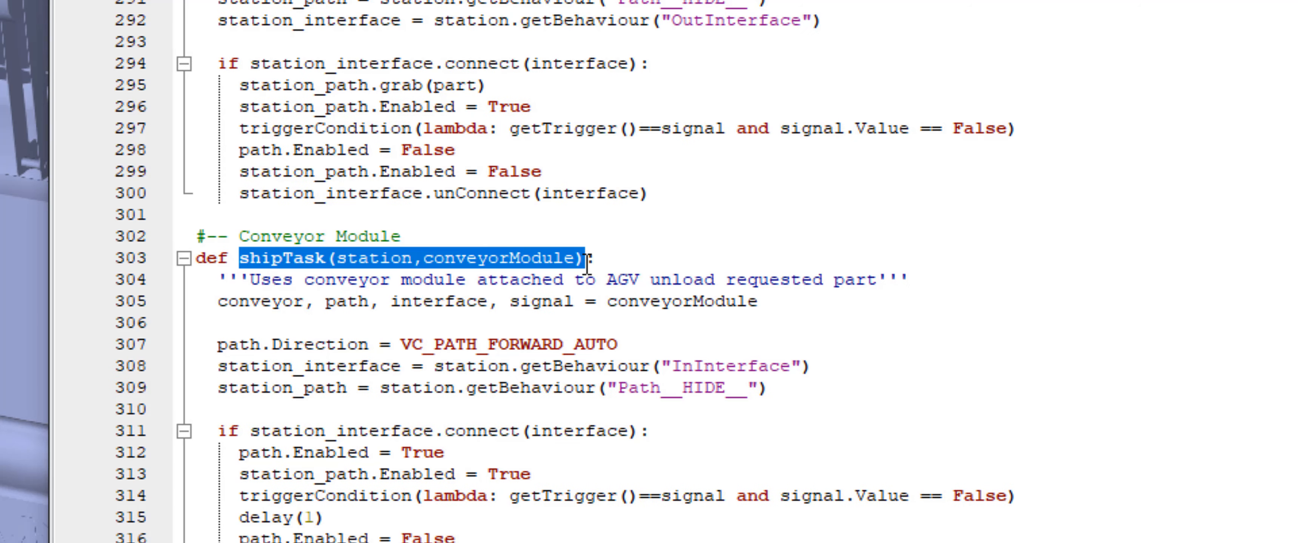
left_click(434, 282)
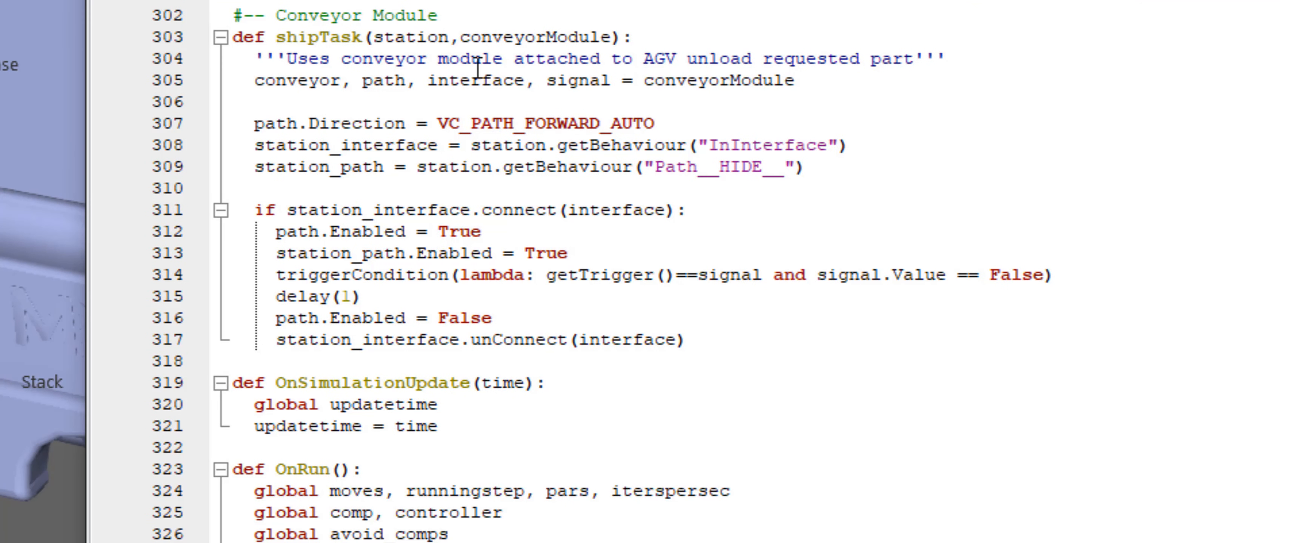
left_click_drag(795, 81, 639, 83)
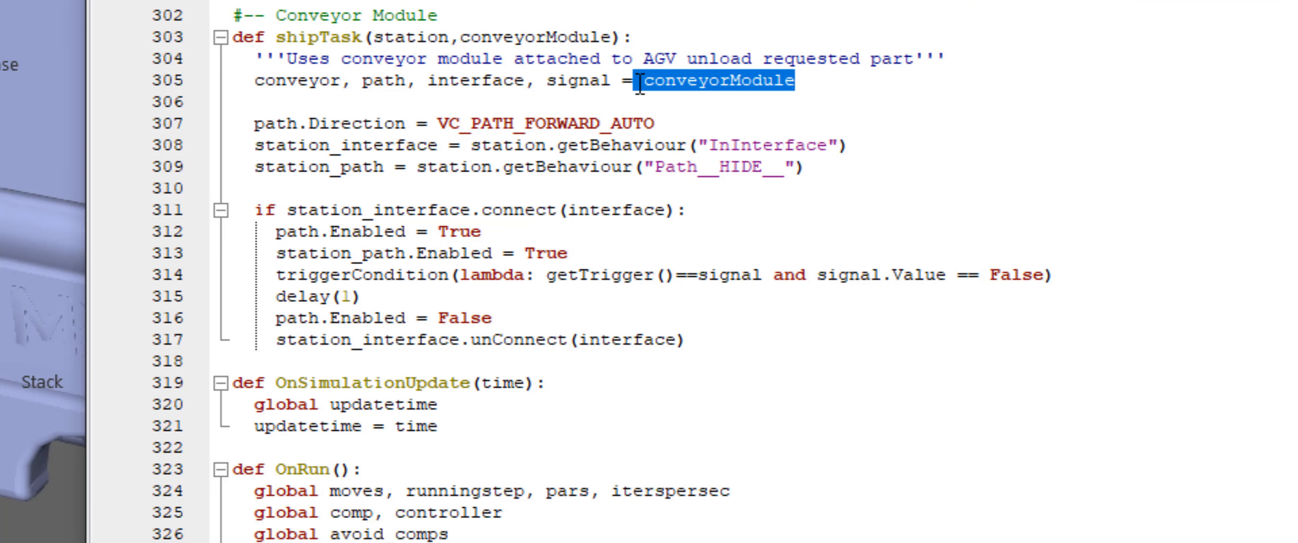
left_click_drag(254, 81, 604, 80)
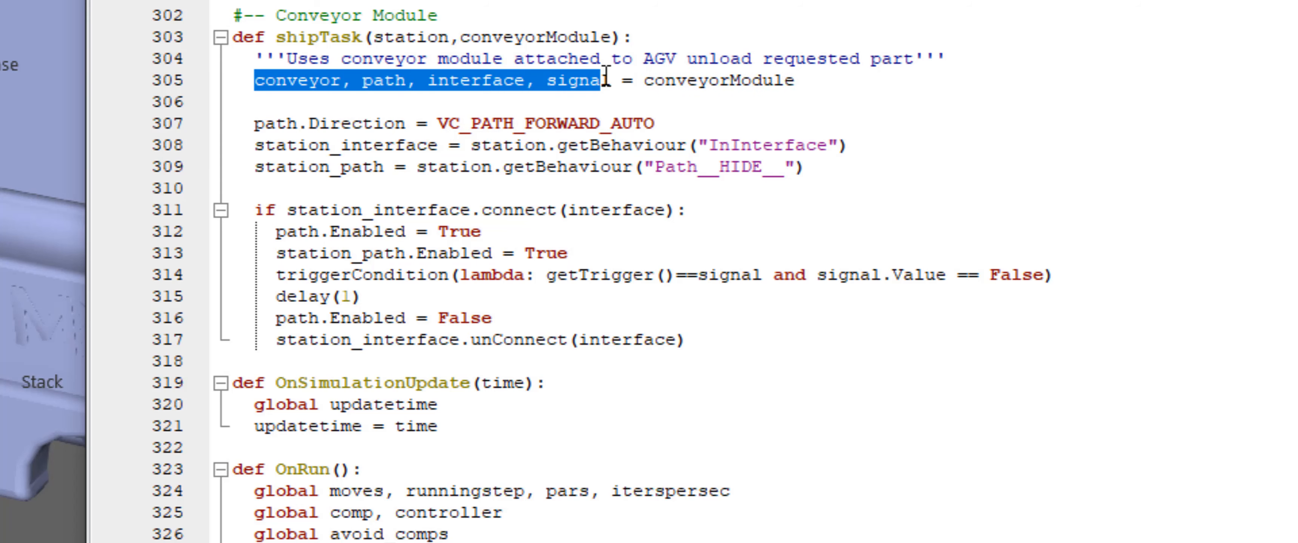
left_click(477, 146)
left_click_drag(683, 125, 439, 112)
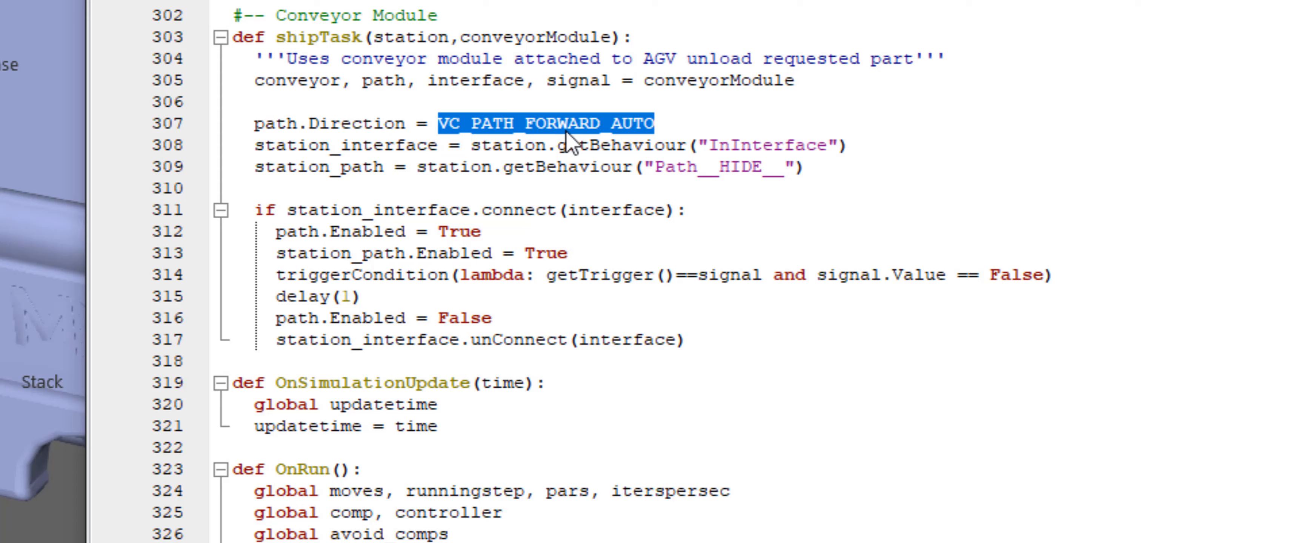
Highlight shipTask's InInterface and Path__HIDE__ behaviour lines and its station interface connect condition
left_click(610, 146)
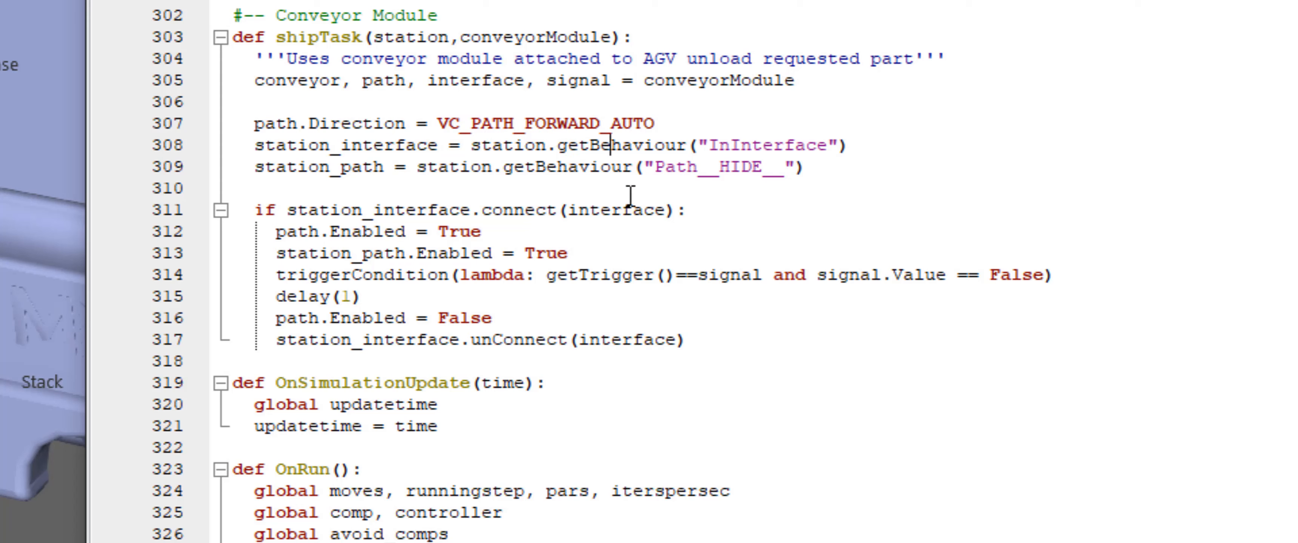
left_click_drag(859, 147, 359, 151)
left_click_drag(826, 167, 254, 148)
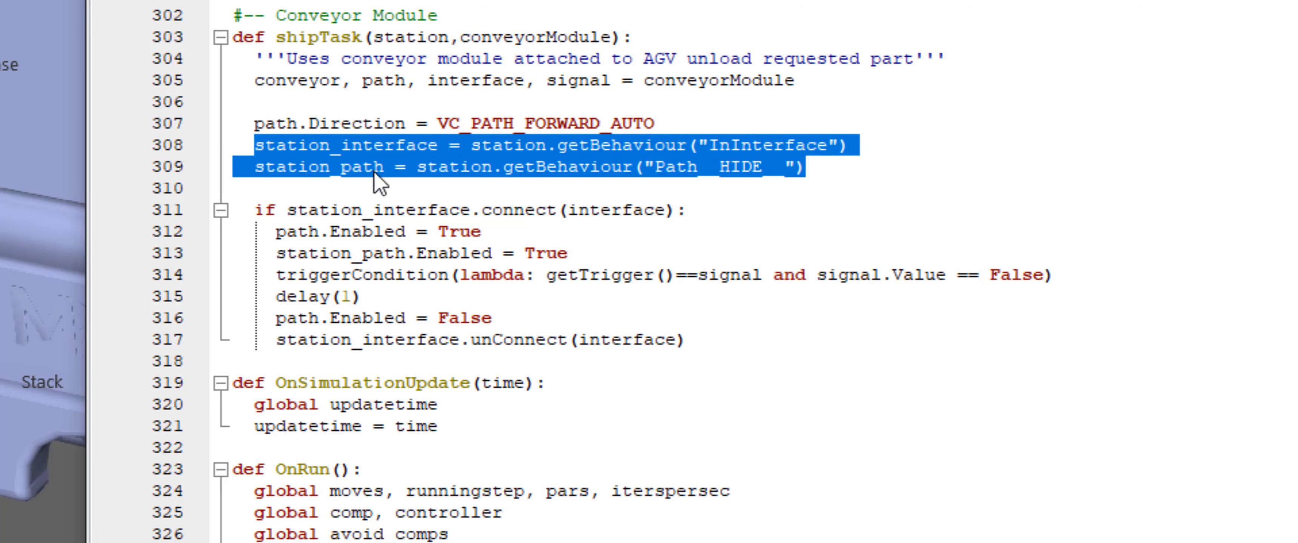
left_click(667, 208)
left_click_drag(736, 214, 286, 211)
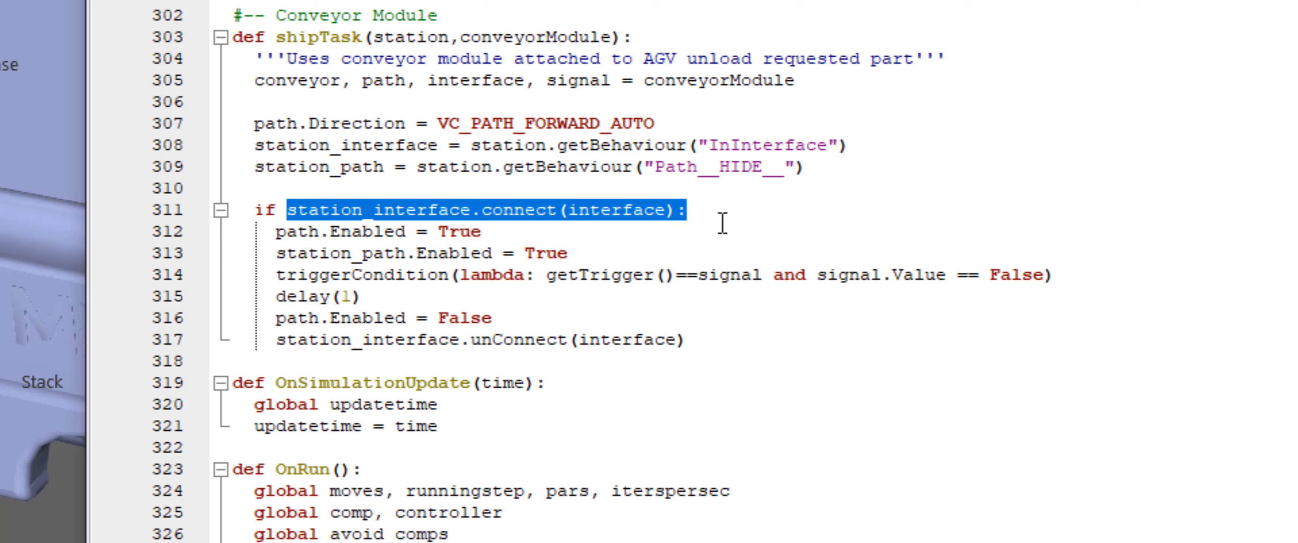
Highlight shipTask's path enabling lines, trigger condition, delay and the path disable and unConnect lines
left_click(527, 234)
left_click_drag(605, 251, 236, 231)
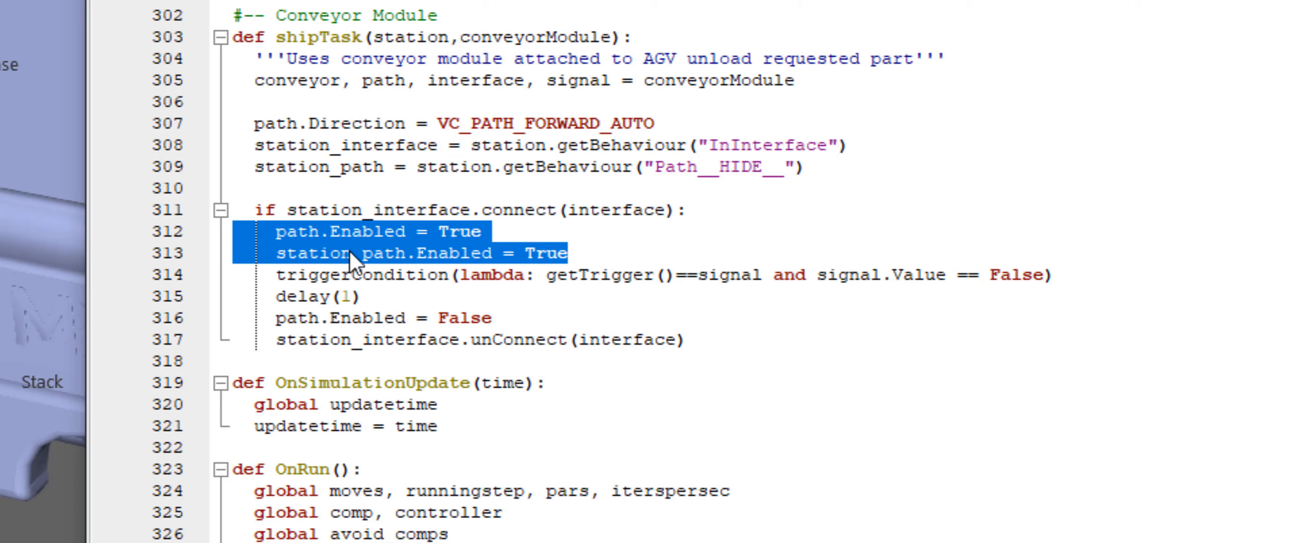
left_click(488, 277)
left_click_drag(1043, 274, 545, 276)
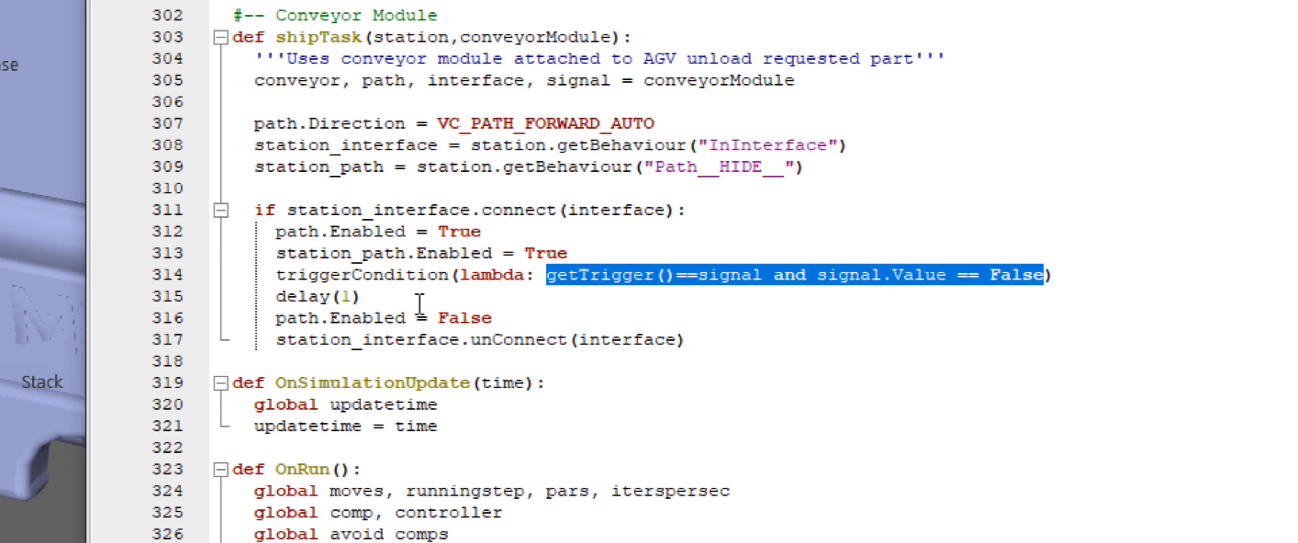
left_click(408, 300)
left_click_drag(503, 318, 276, 319)
left_click_drag(710, 338, 273, 319)
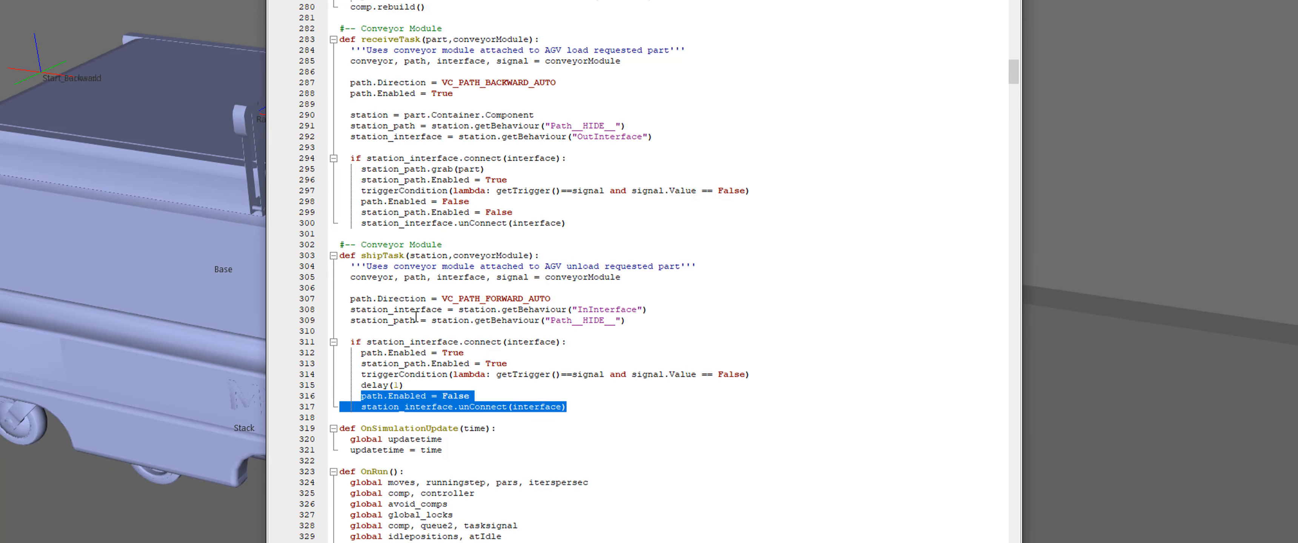
Search for the next Conveyor Module comment and highlight the conveyorModule initialization in OnRun
left_click(596, 24)
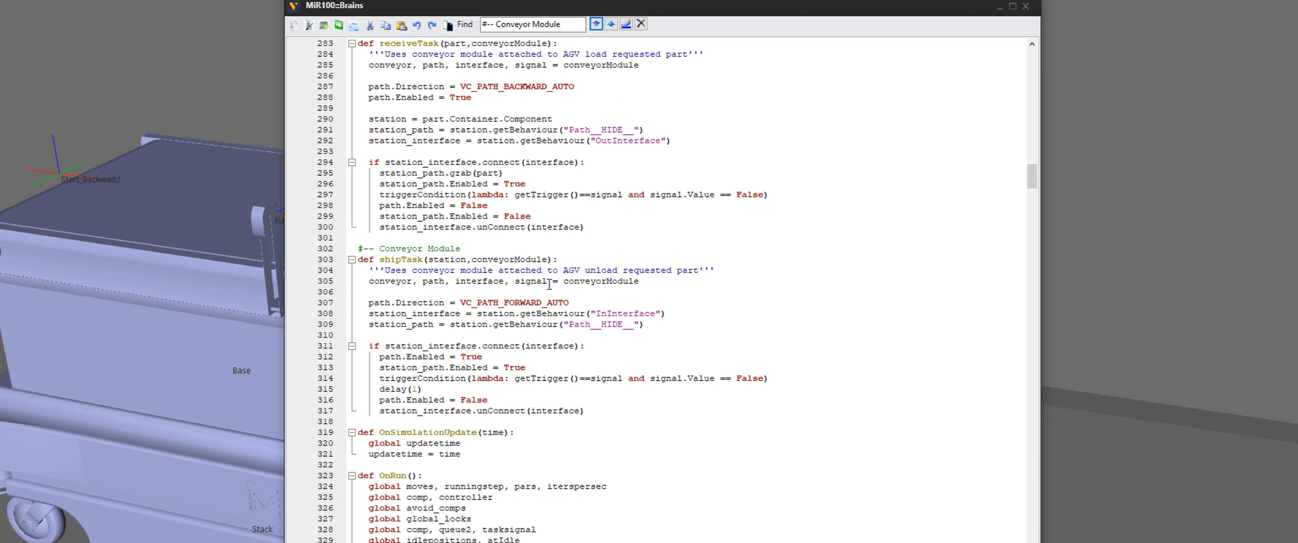
scroll(529, 287, "down", 7)
scroll(447, 434, "down", 3)
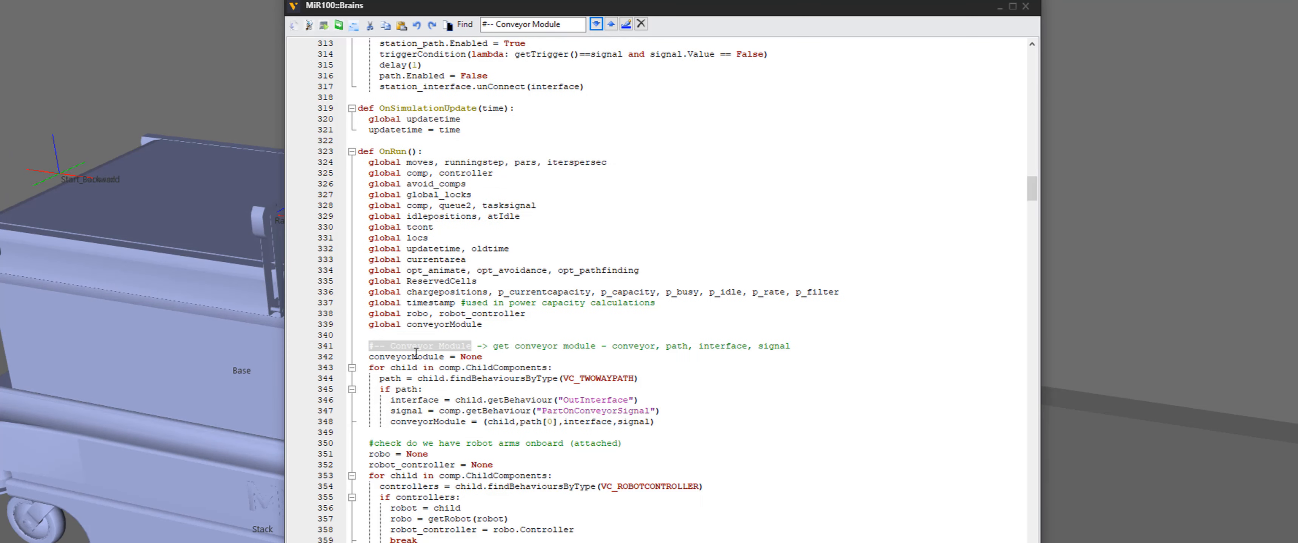
left_click_drag(367, 358, 444, 358)
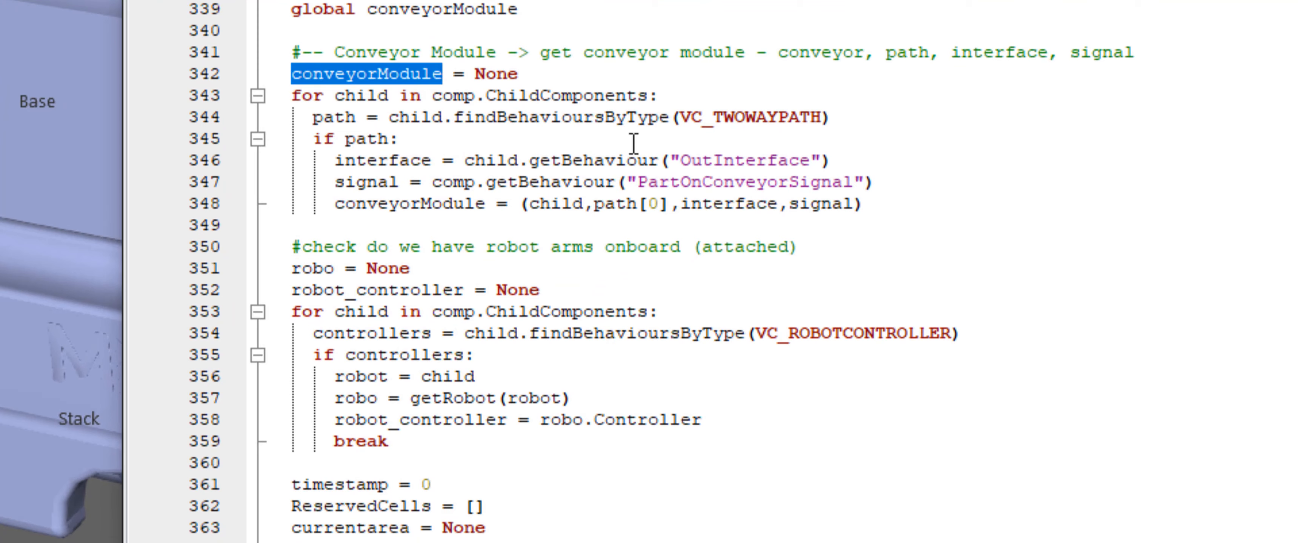
Highlight the OutInterface and PartOnConveyorSignal behaviour lookups in the conveyor module detection loop
left_click(533, 114)
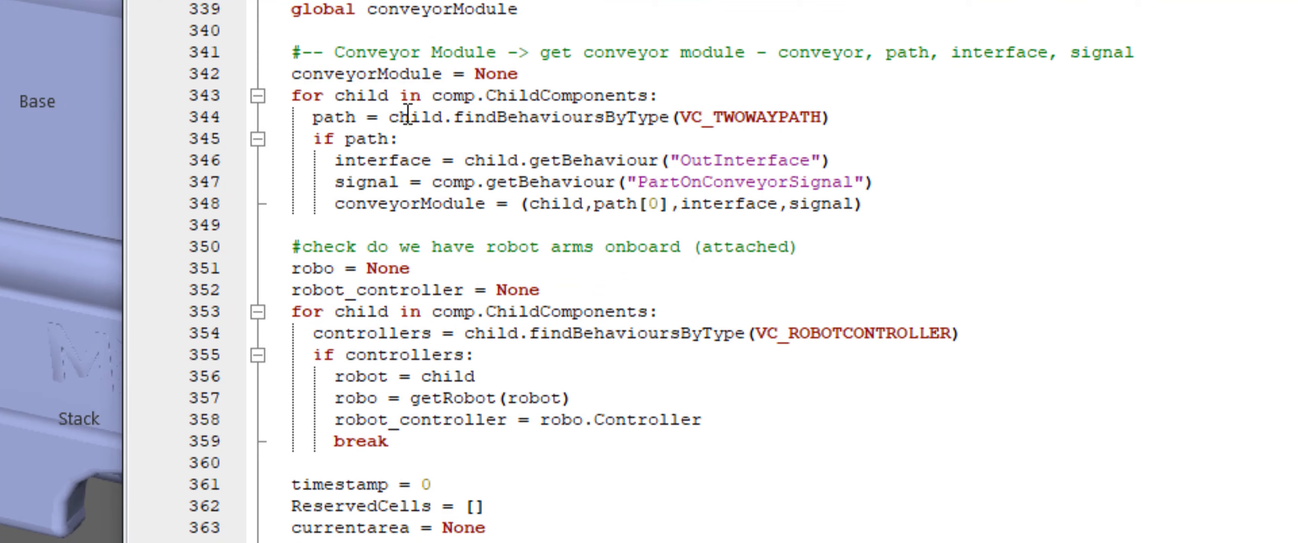
left_click(388, 96)
left_click_drag(846, 160, 466, 161)
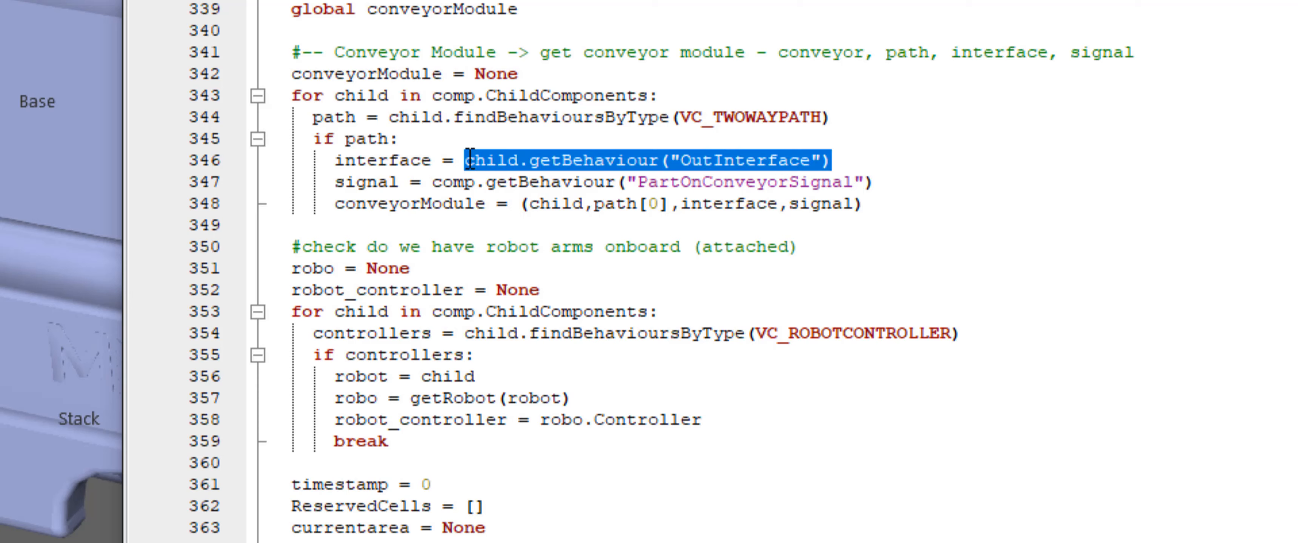
left_click_drag(879, 183, 431, 182)
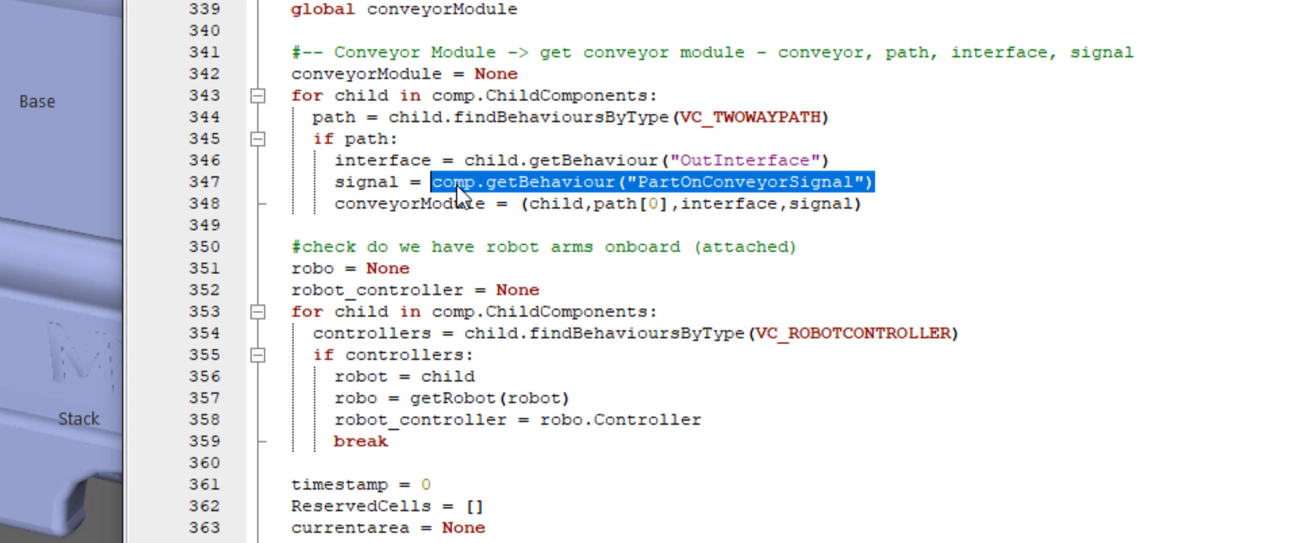
Highlight the conveyorModule tuple assignment at the end of the conveyor module detection loop
left_click(745, 203)
left_click(892, 204, "shift")
left_click_drag(612, 211, 419, 210)
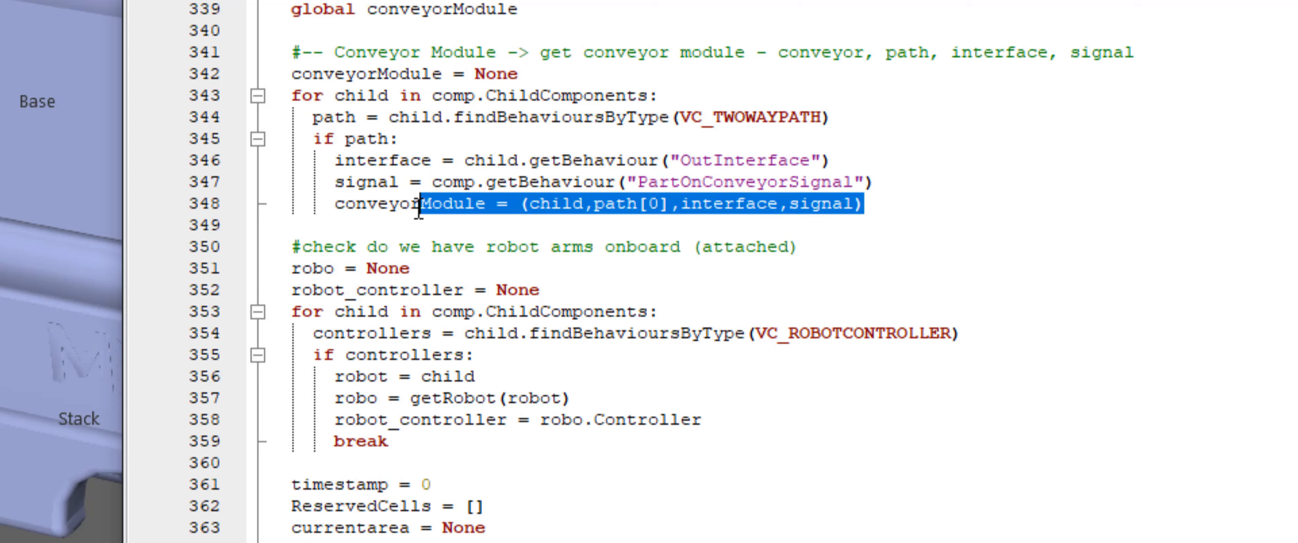
left_click(419, 207)
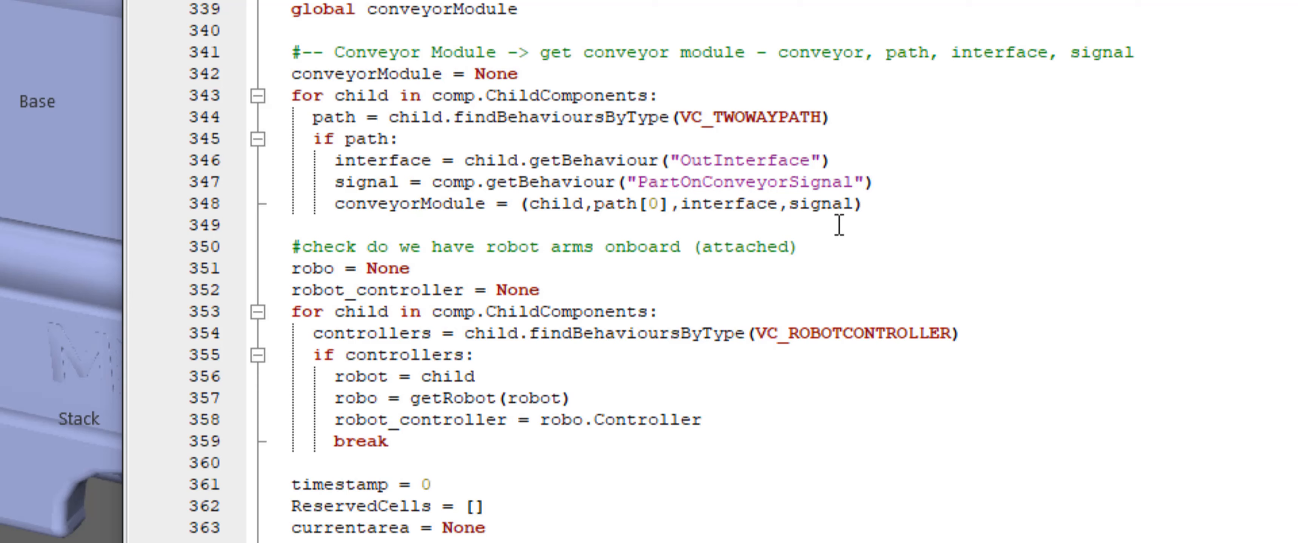
left_click_drag(886, 204, 529, 210)
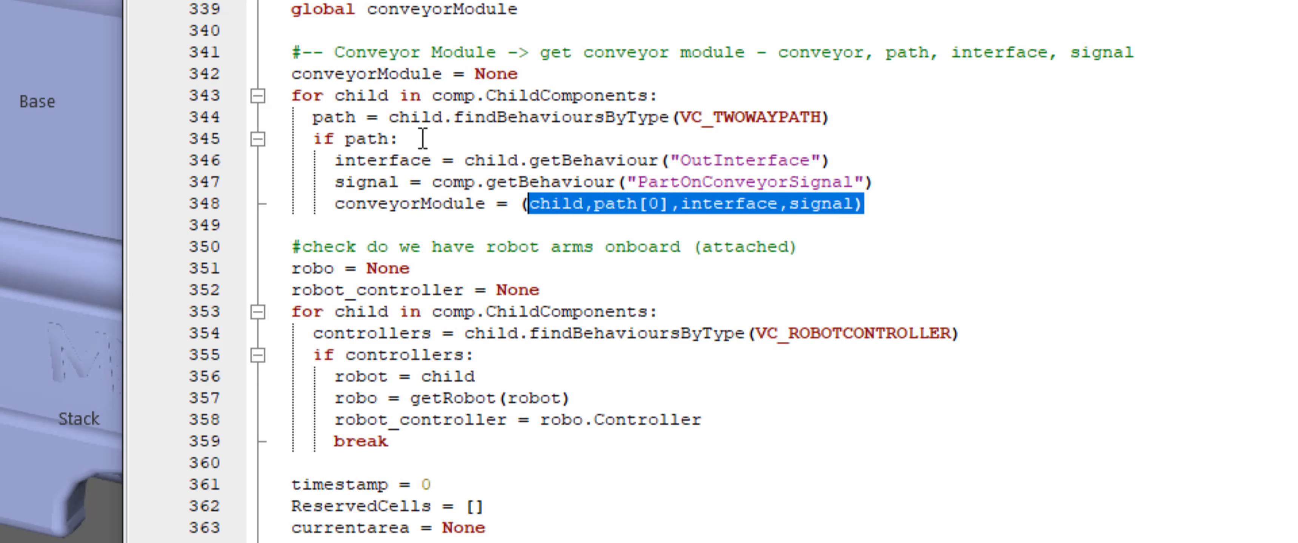
left_click(639, 207)
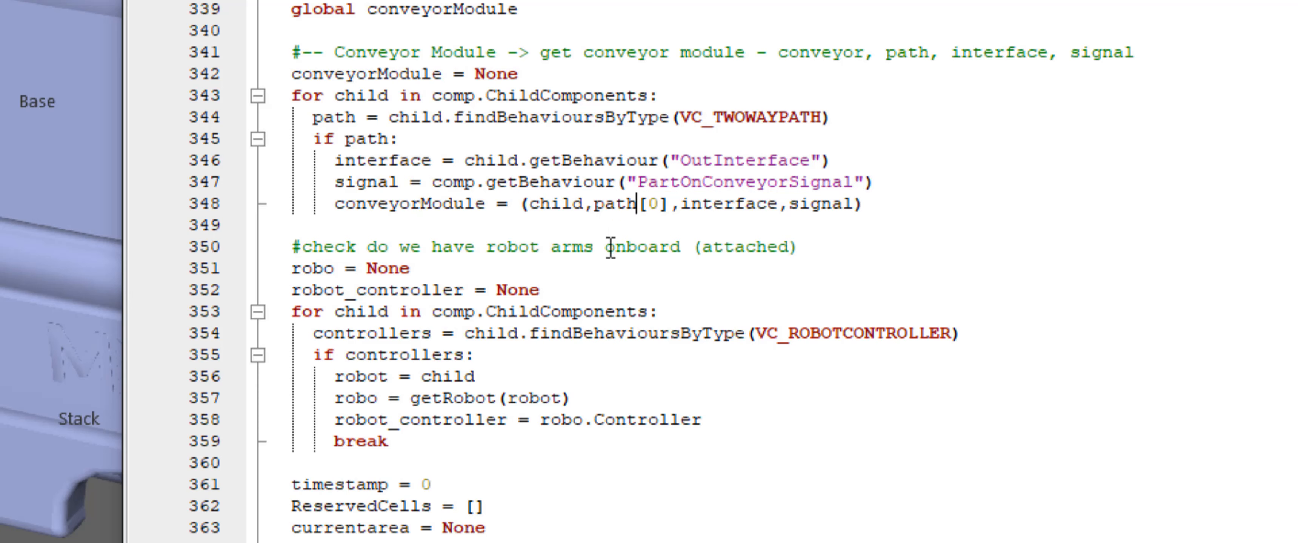
Highlight the tuple's child, path[0], interface and signal elements and the OutInterface and PartOnConveyorSignal lookups they come from
double_click(563, 204)
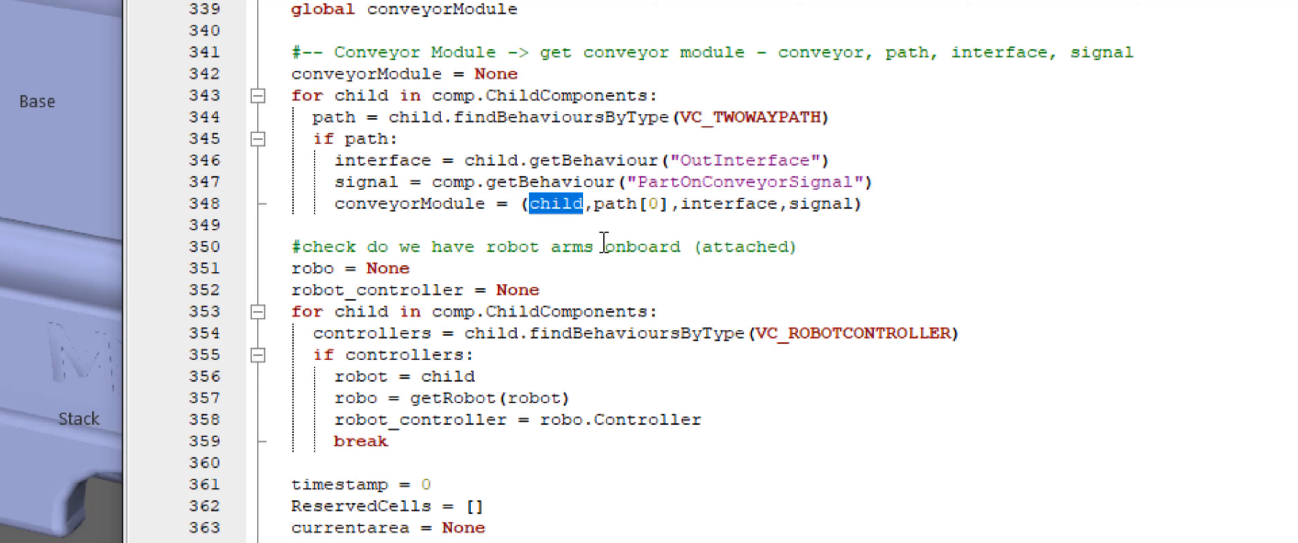
left_click_drag(595, 206, 665, 214)
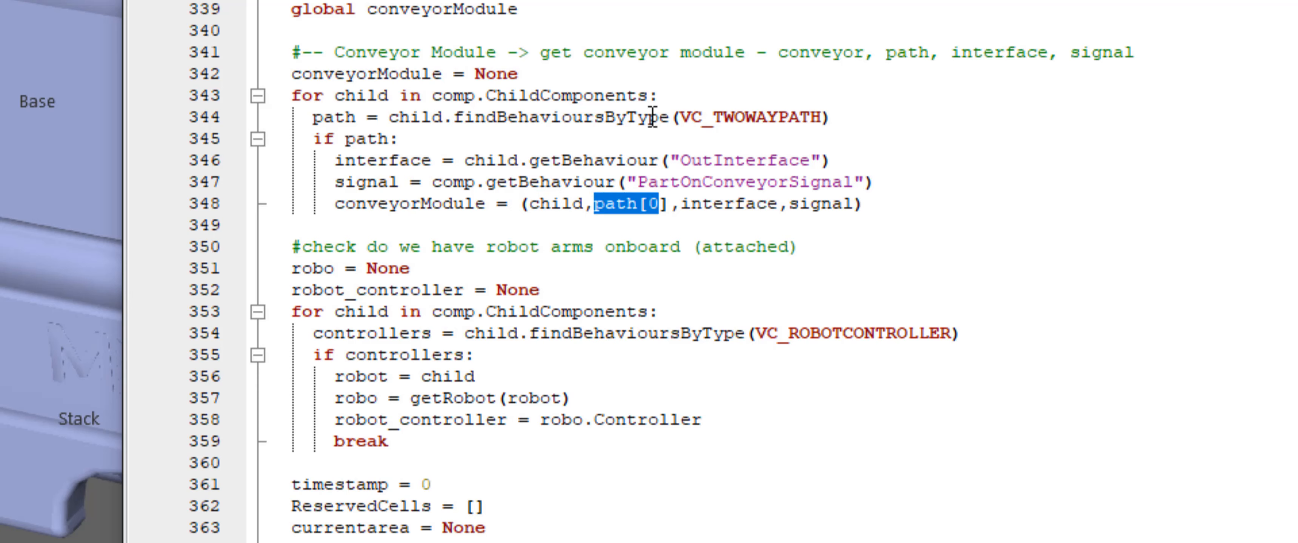
triple_click(651, 119)
left_click(671, 206)
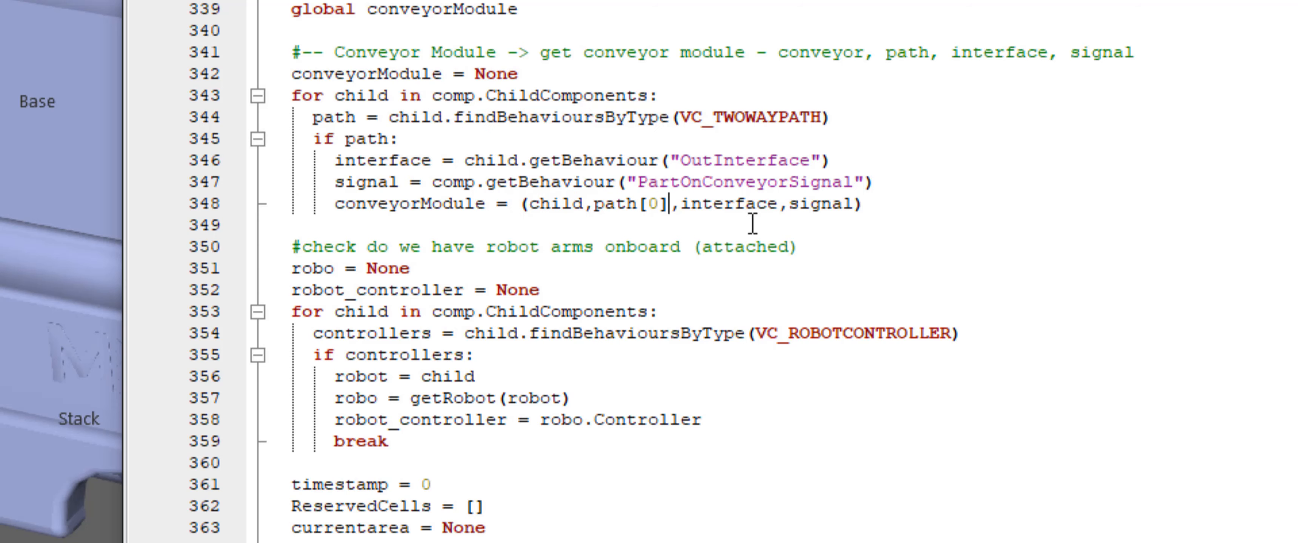
double_click(741, 205)
left_click_drag(849, 158, 474, 152)
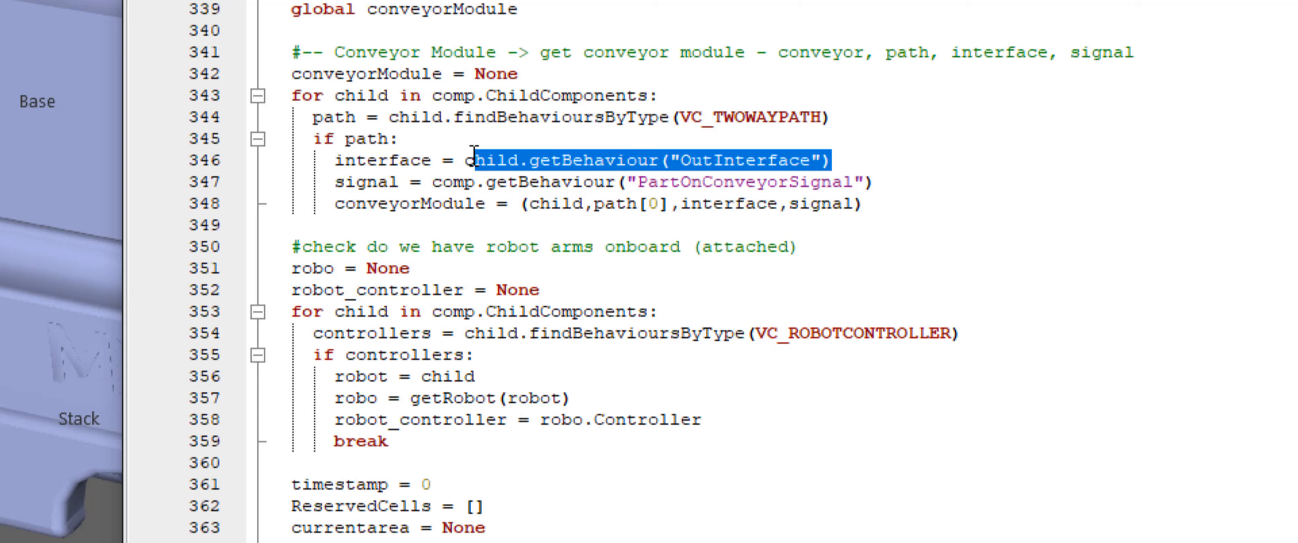
double_click(831, 204)
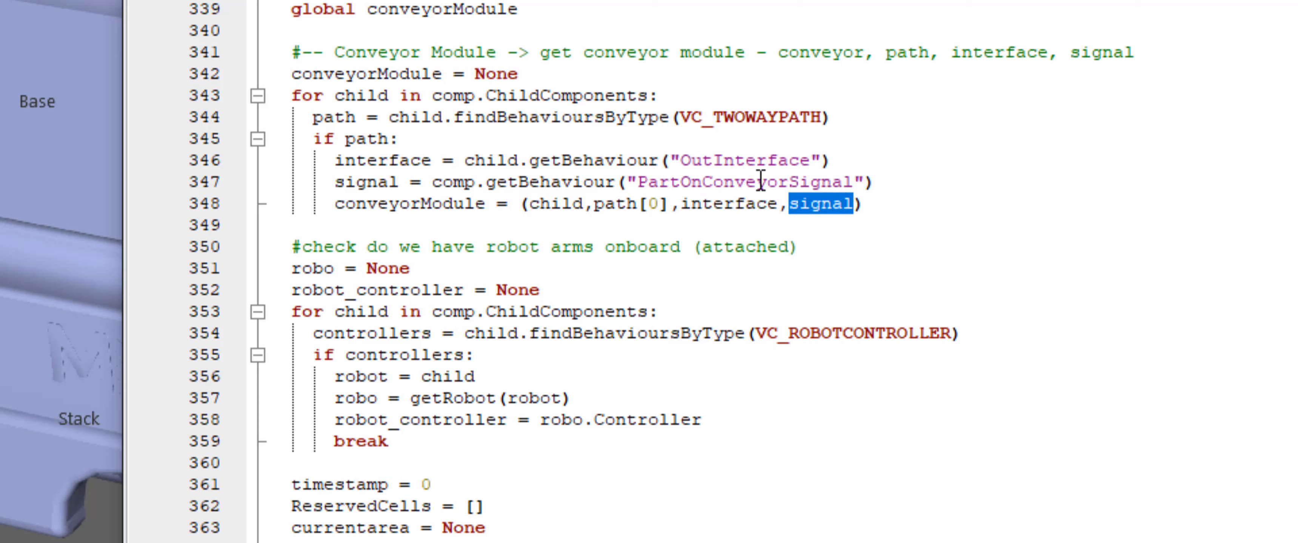
left_click_drag(874, 182, 431, 182)
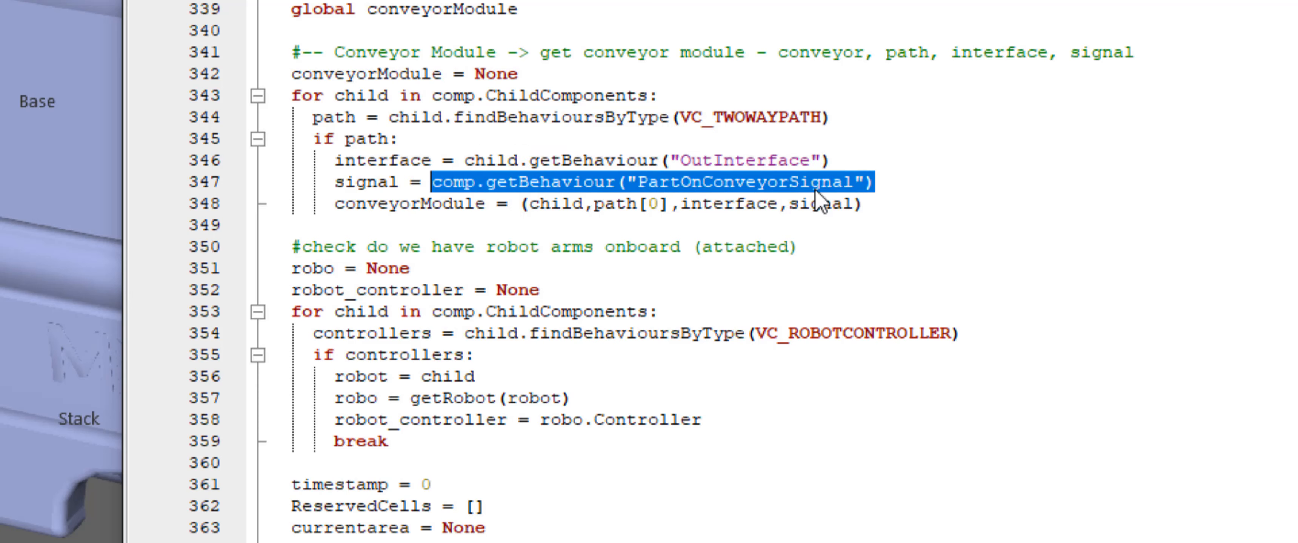
left_click(820, 206)
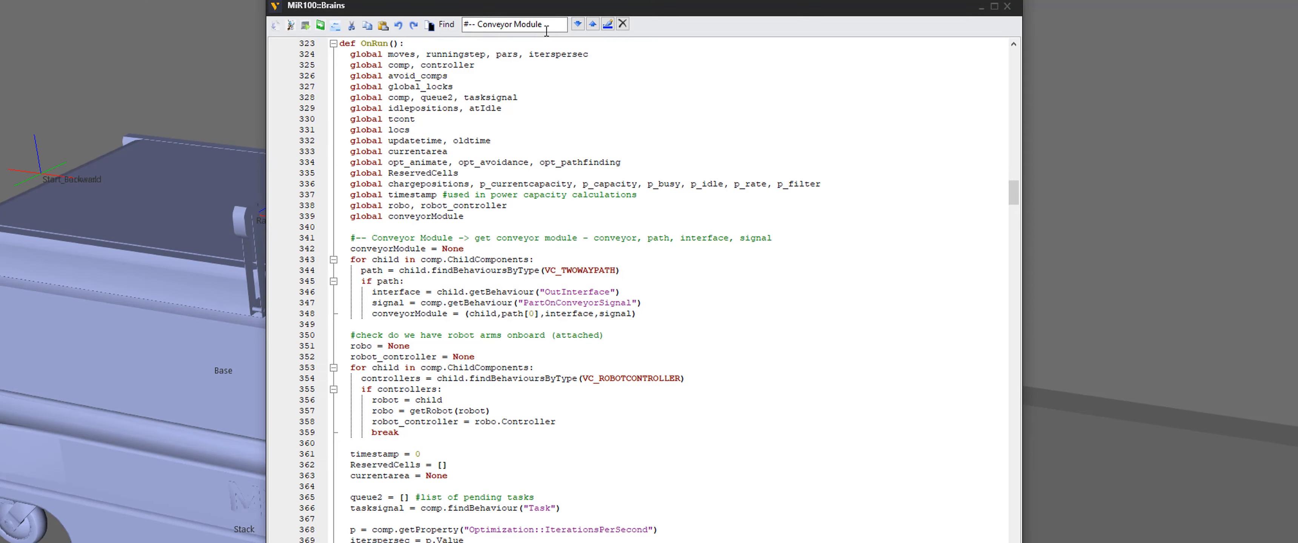
Search forward for the next Conveyor Module comments and highlight the shipTask call in the placing code
left_click(579, 24)
scroll(570, 302, "down", 7)
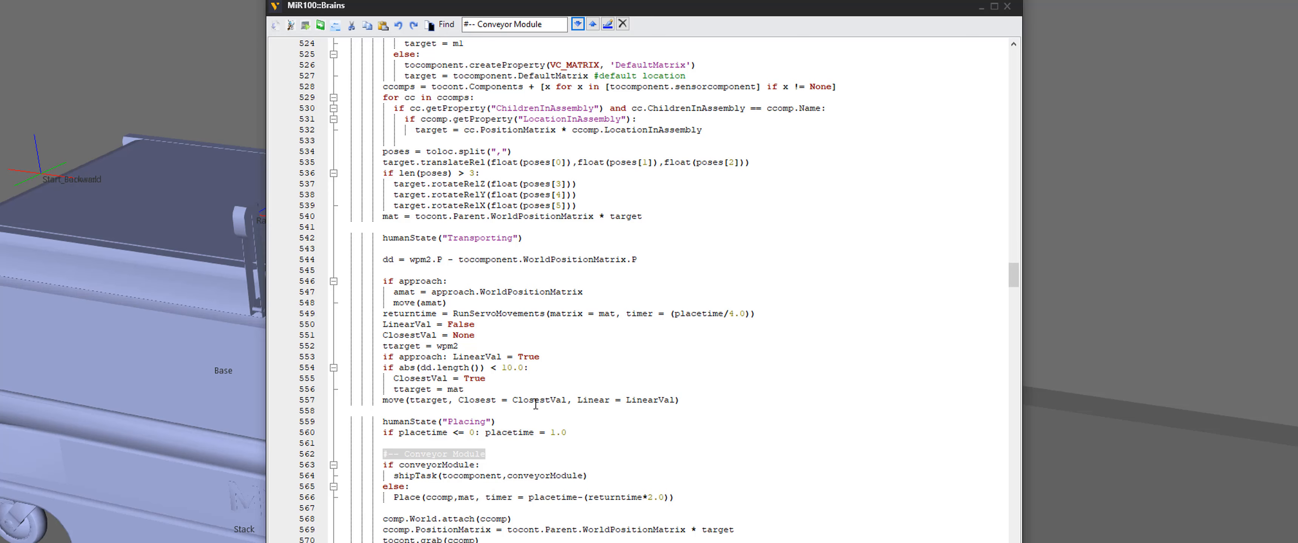
left_click(578, 24)
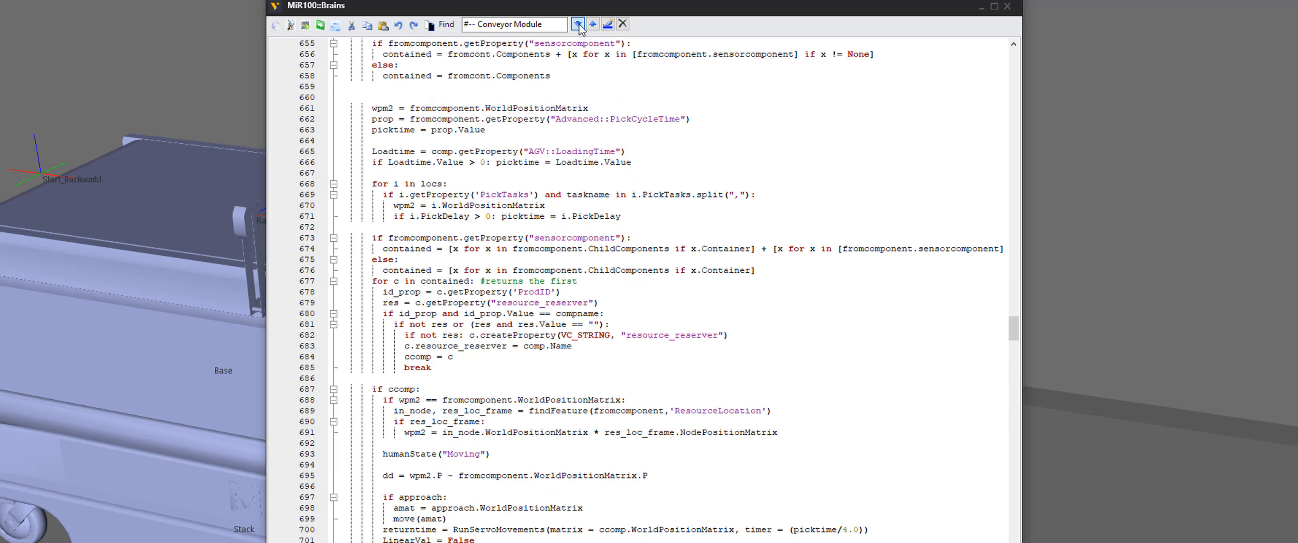
left_click(578, 25)
left_click(578, 25)
left_click(578, 25)
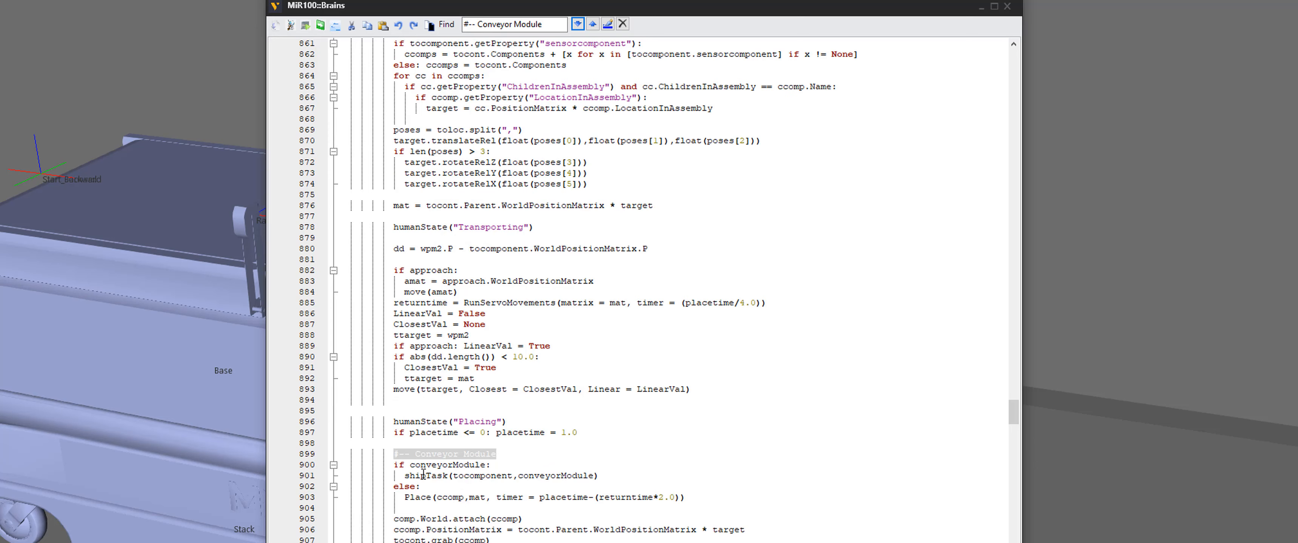
double_click(423, 474)
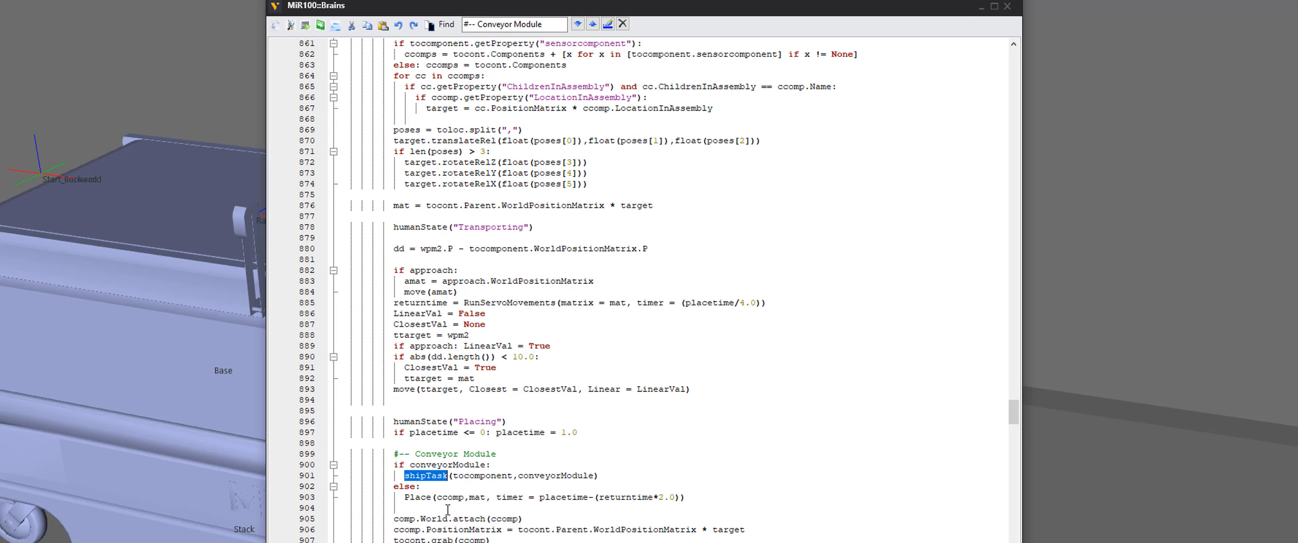
Search back to the previous Conveyor Module comment, highlight the receiveTask call in the picking code, and close the script editor
left_click(594, 24)
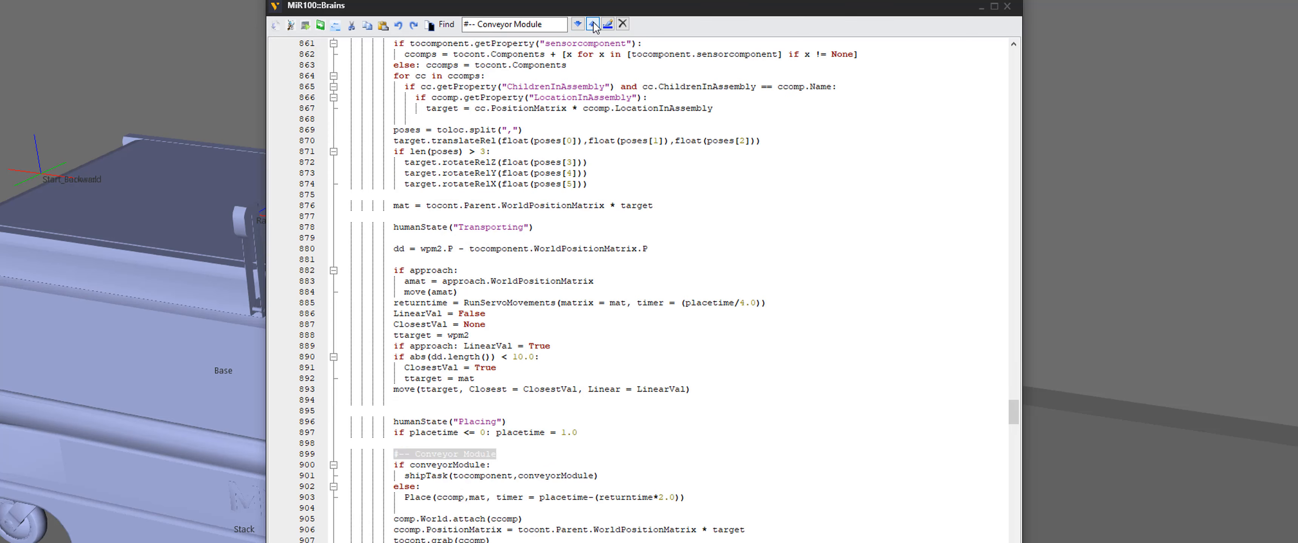
left_click(593, 24)
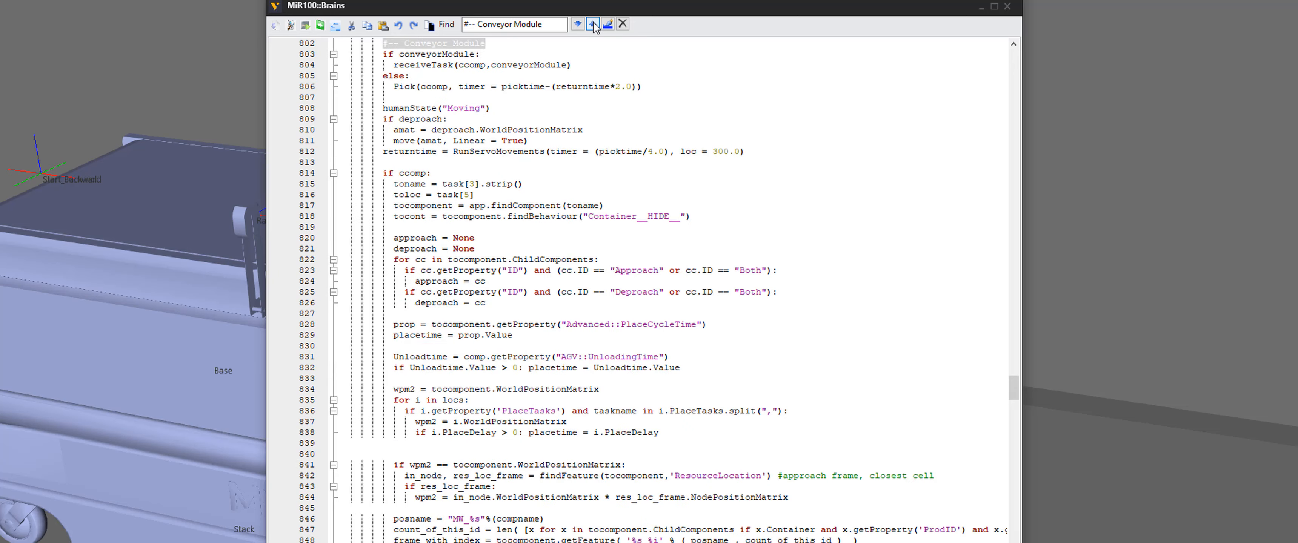
double_click(432, 65)
left_click_drag(515, 134, 512, 185)
right_click(513, 185)
left_click(1007, 6)
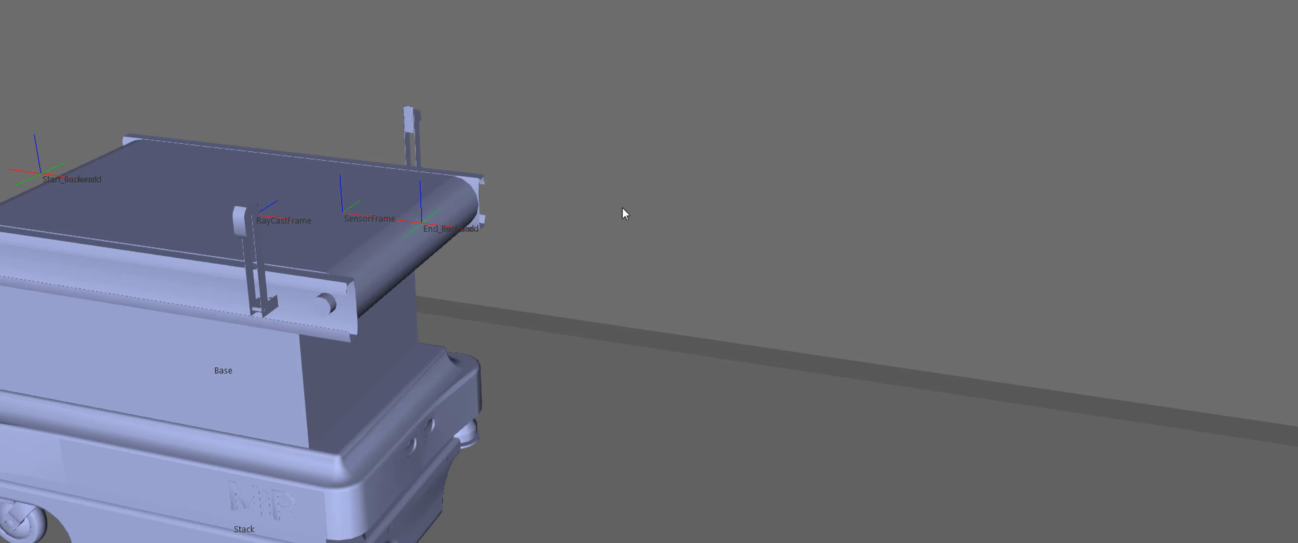
Orbit and zoom out over the MiR with Conveyor Module layout and start the simulation
middle_click_drag(665, 227, 800, 291)
scroll(679, 306, "down", 3)
left_click(642, 274)
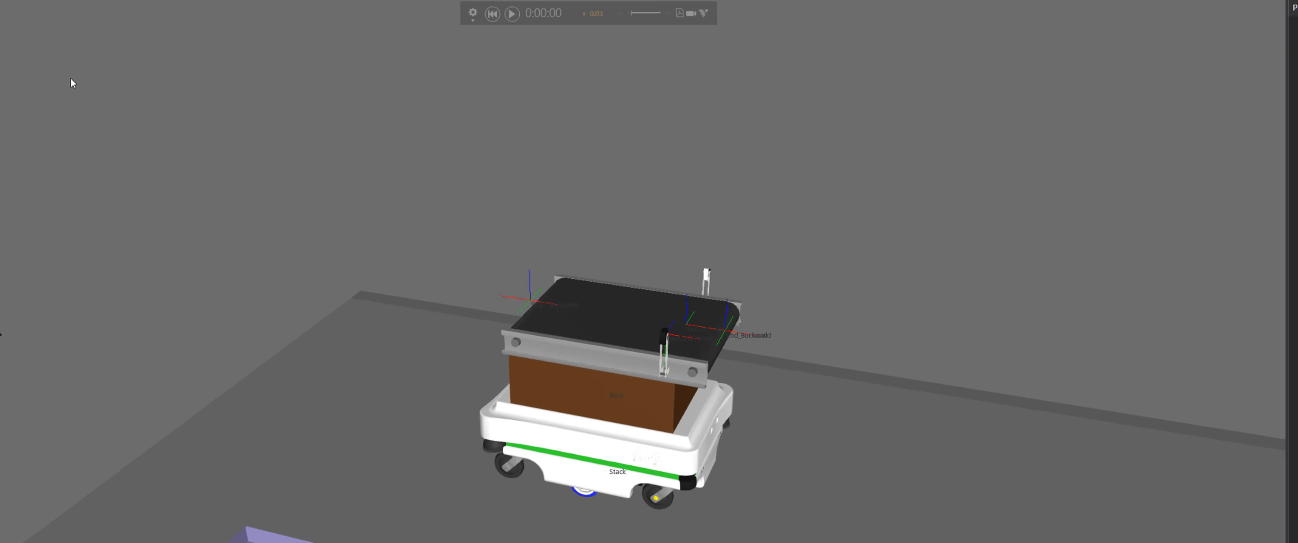
left_click(33, 15)
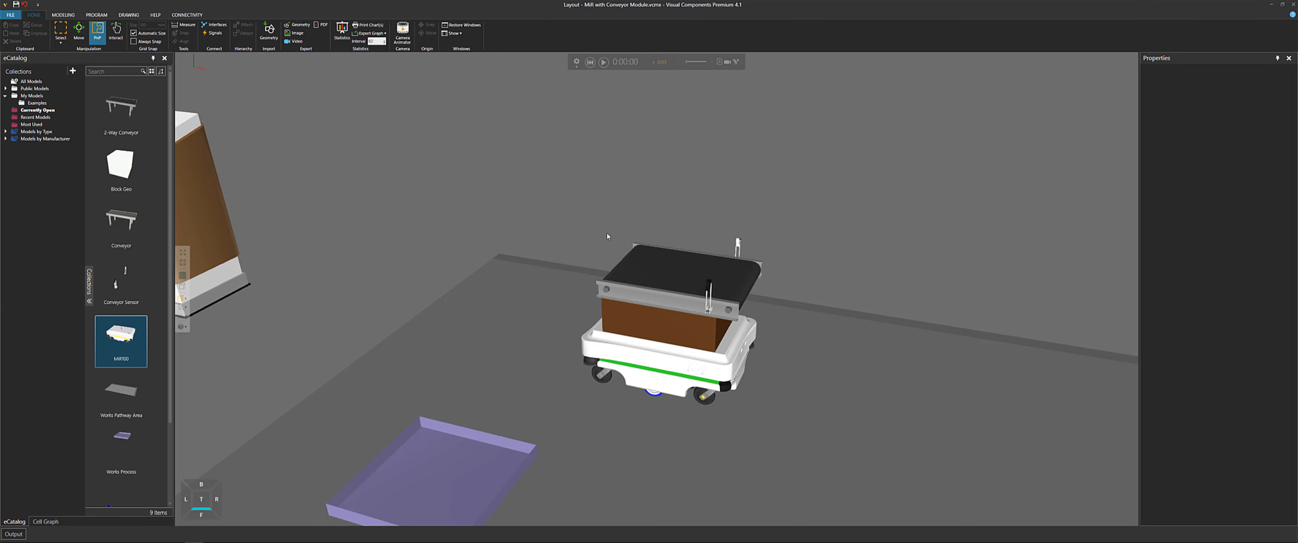
scroll(585, 261, "down", 3)
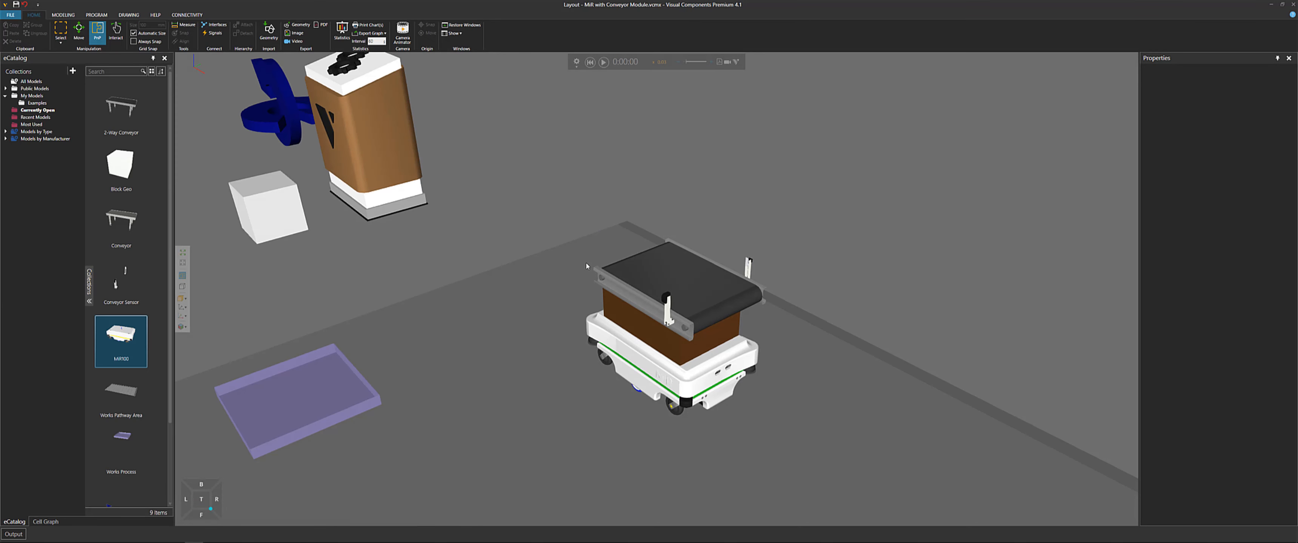
scroll(434, 281, "up", 4)
scroll(472, 254, "down", 2)
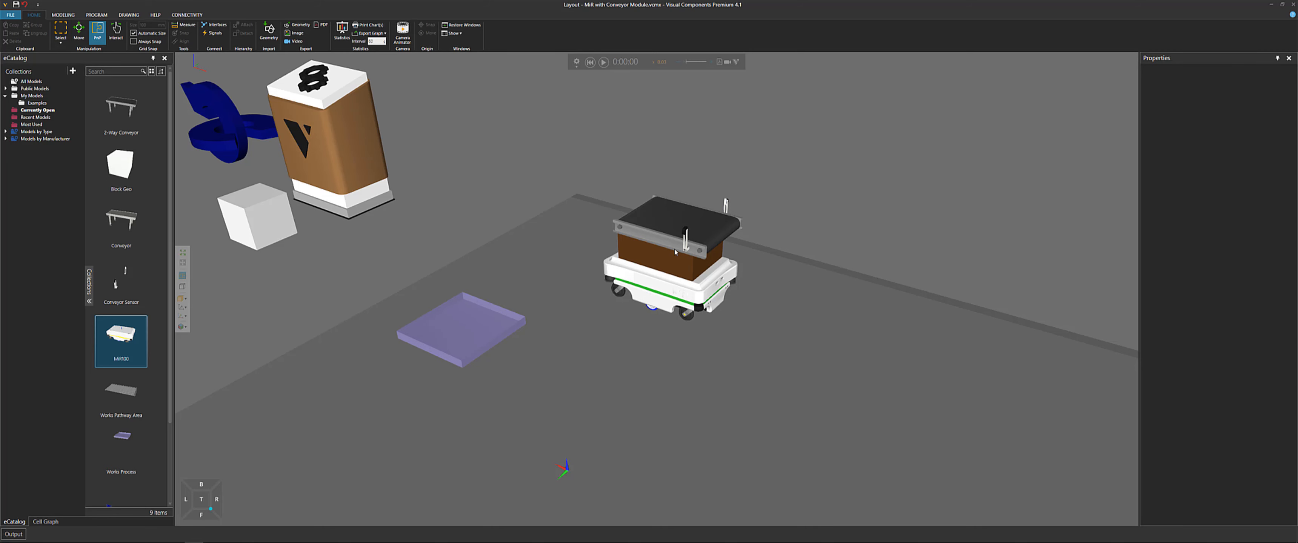
scroll(675, 252, "down", 2)
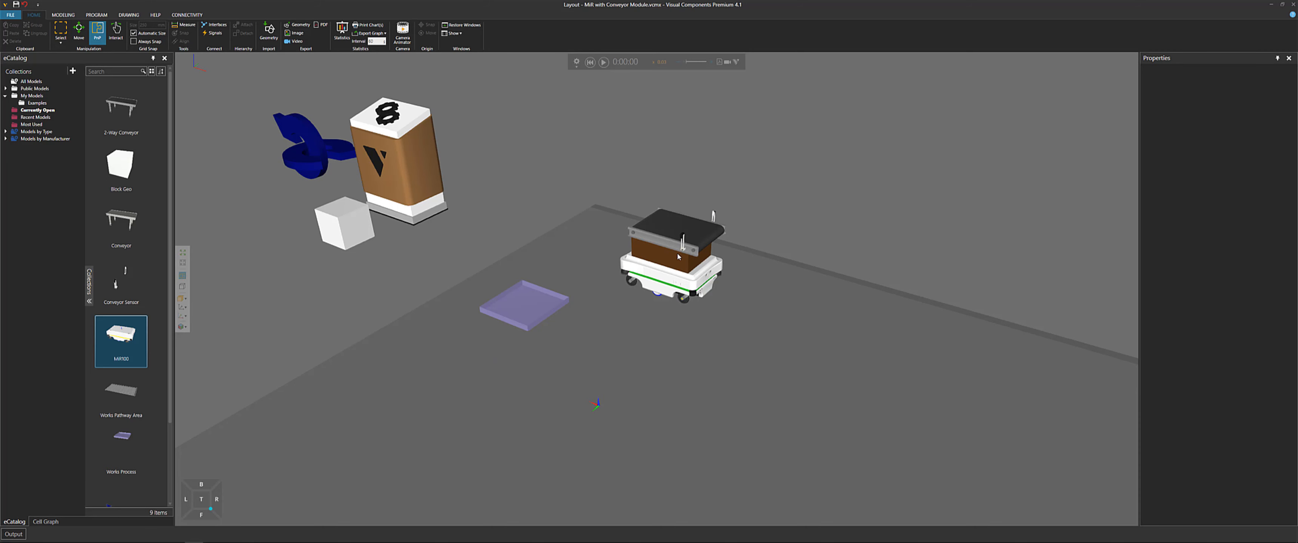
scroll(678, 255, "down", 3)
middle_click_drag(781, 246, 656, 203)
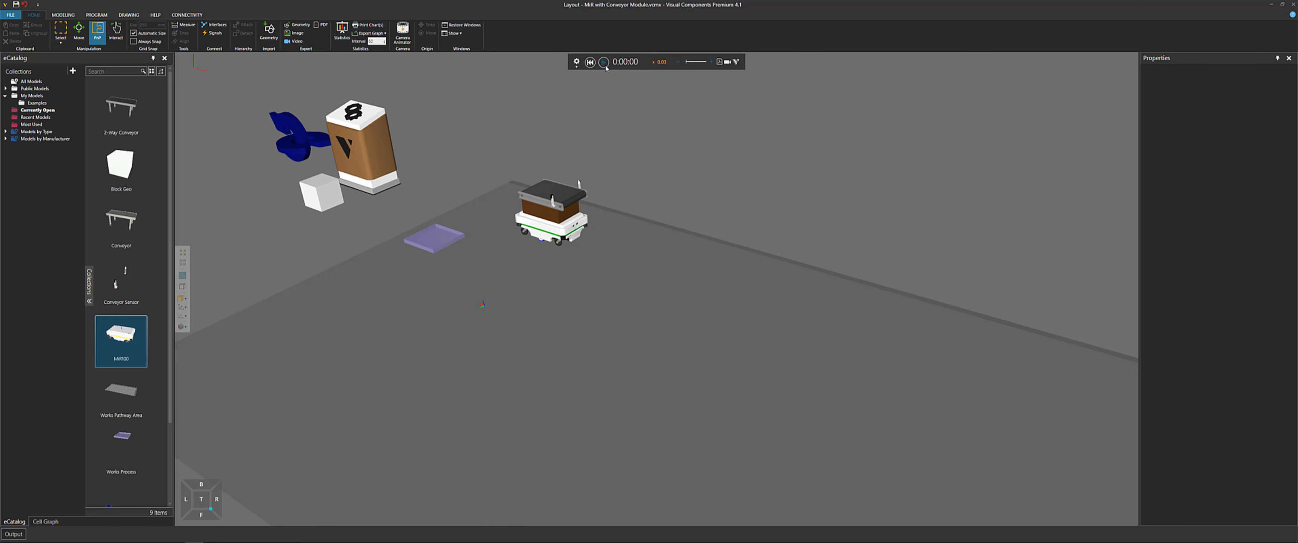
left_click(604, 62)
Follow the MiR carrying a box to the conveyor station and pause the simulation there
scroll(506, 210, "up", 3)
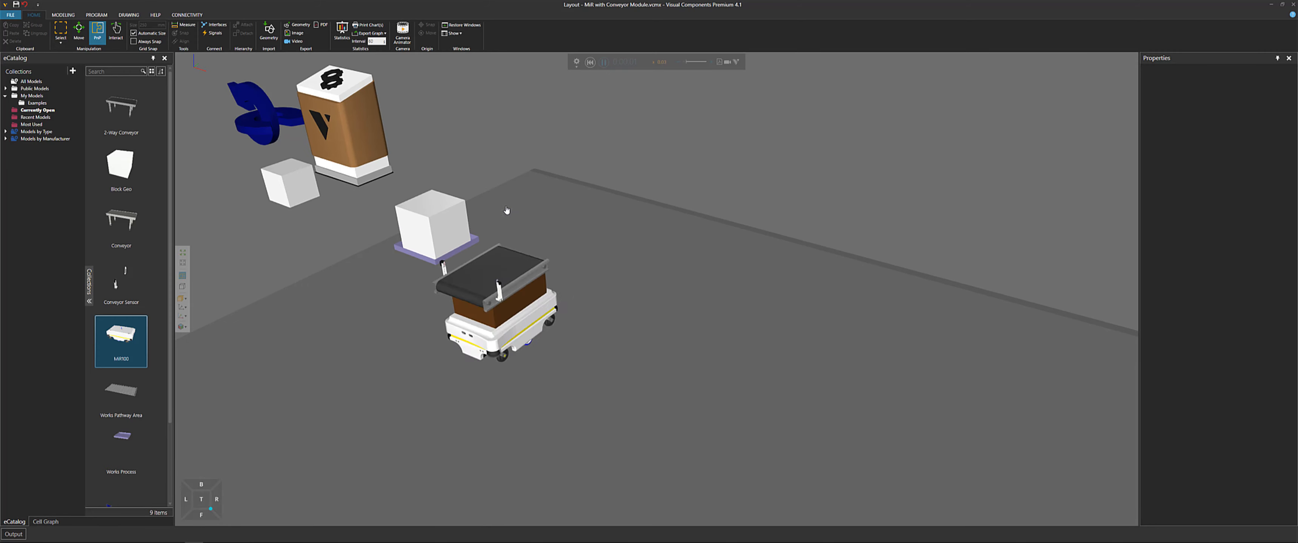
scroll(440, 269, "up", 3)
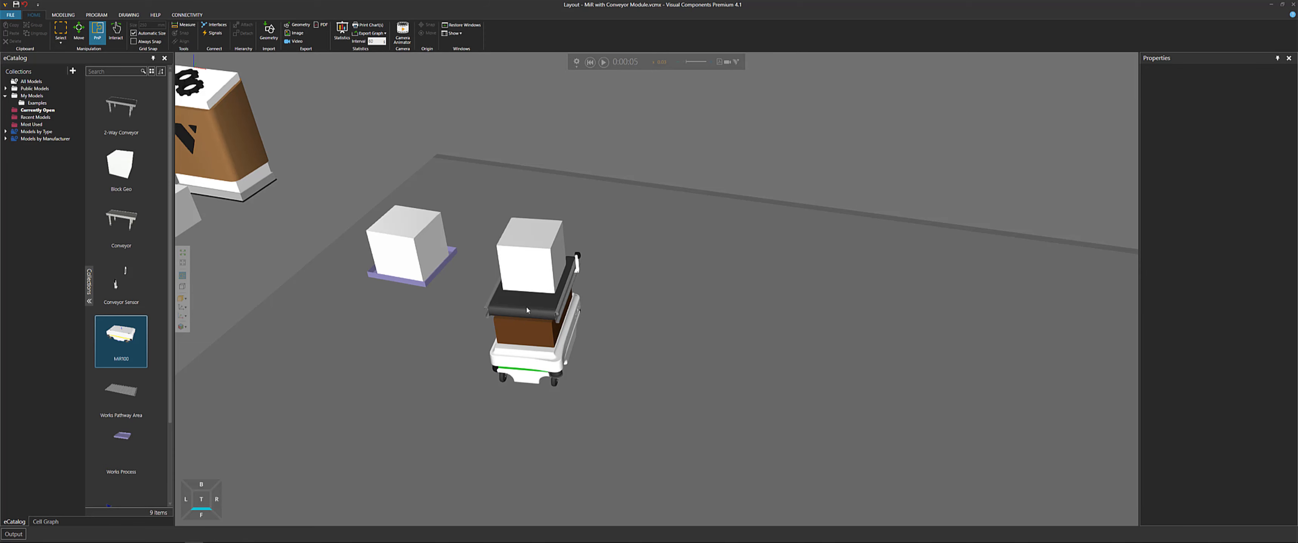
scroll(525, 306, "down", 4)
scroll(716, 310, "up", 2)
left_click(603, 62)
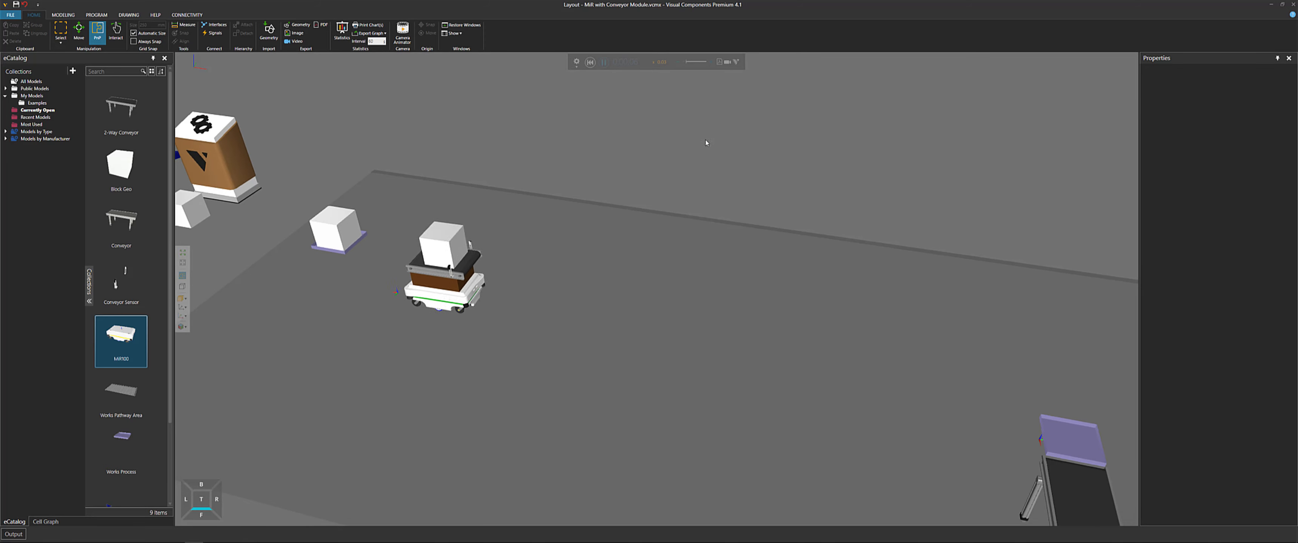
right_click_drag(991, 223, 664, 169)
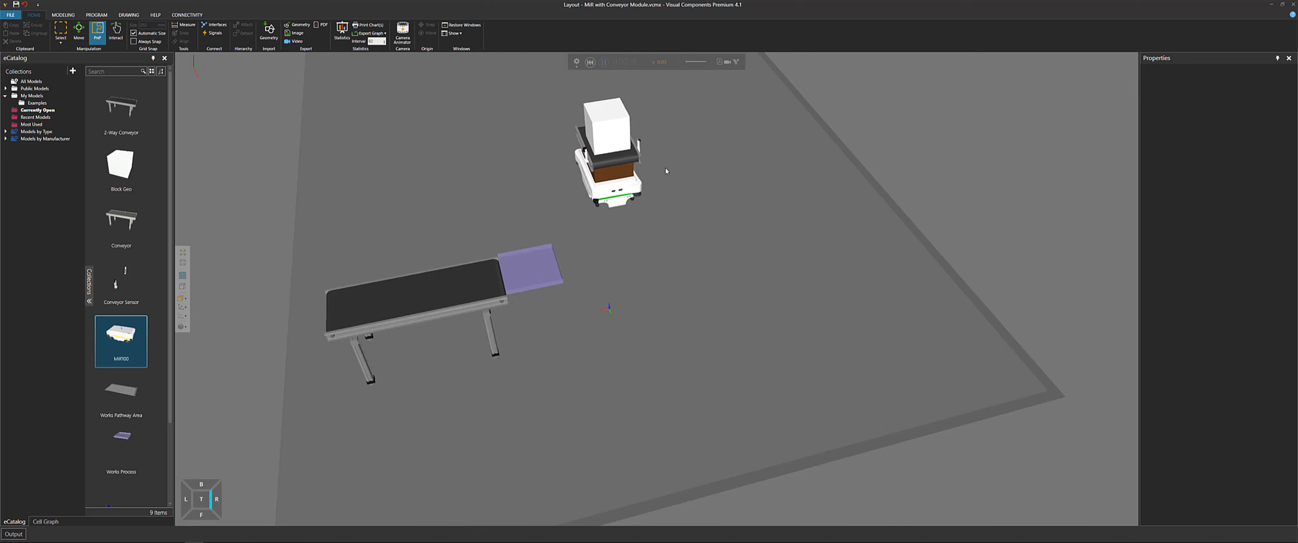
left_click(604, 63)
Select the MiR's conveyor module and the adjacent Works Process pad to inspect them, then resume the simulation
scroll(573, 252, "up", 5)
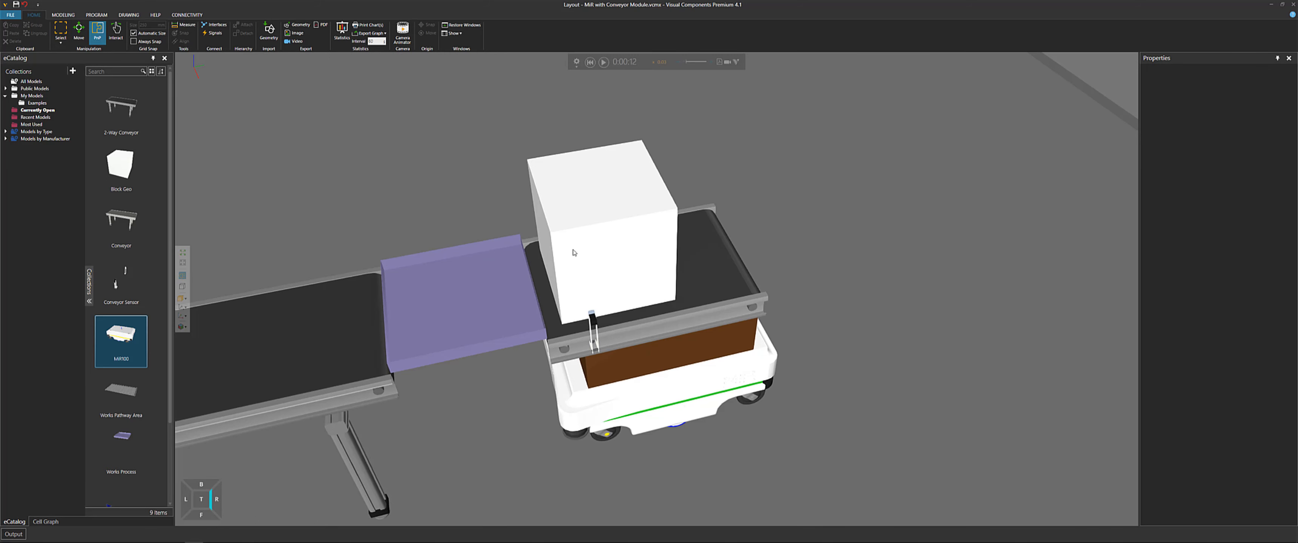
left_click(566, 345)
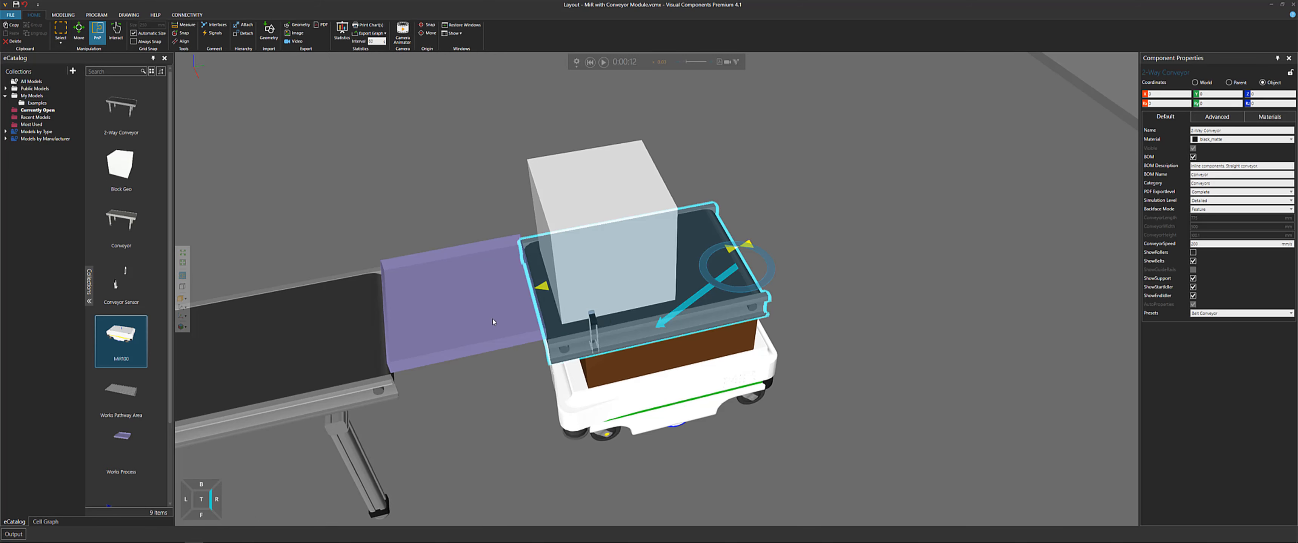
left_click(511, 324)
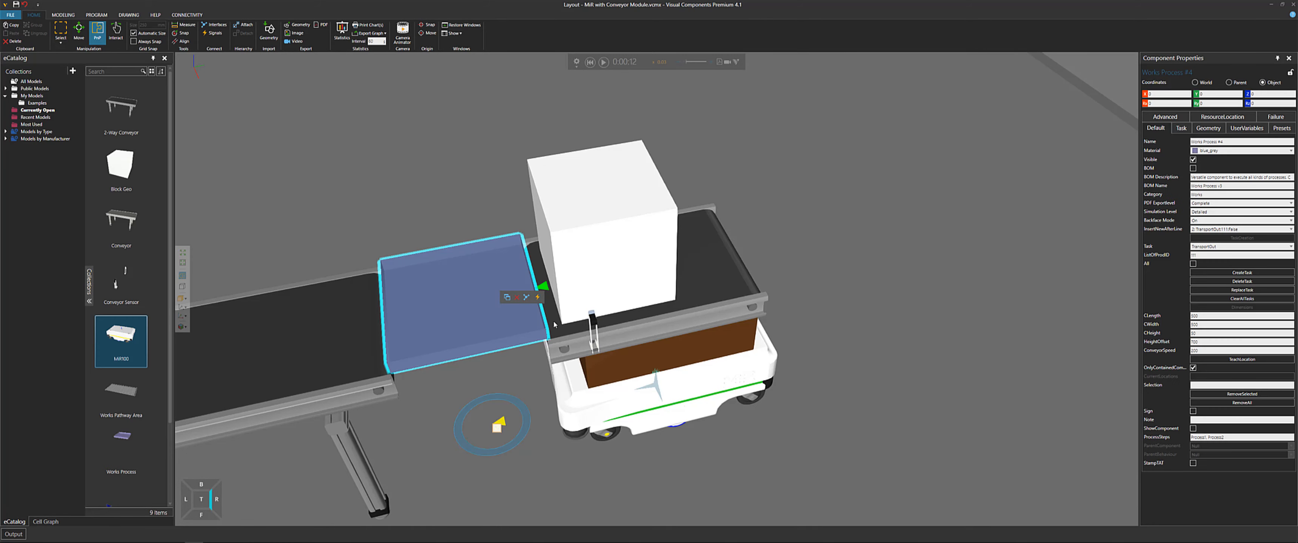
right_click_drag(554, 324, 520, 327)
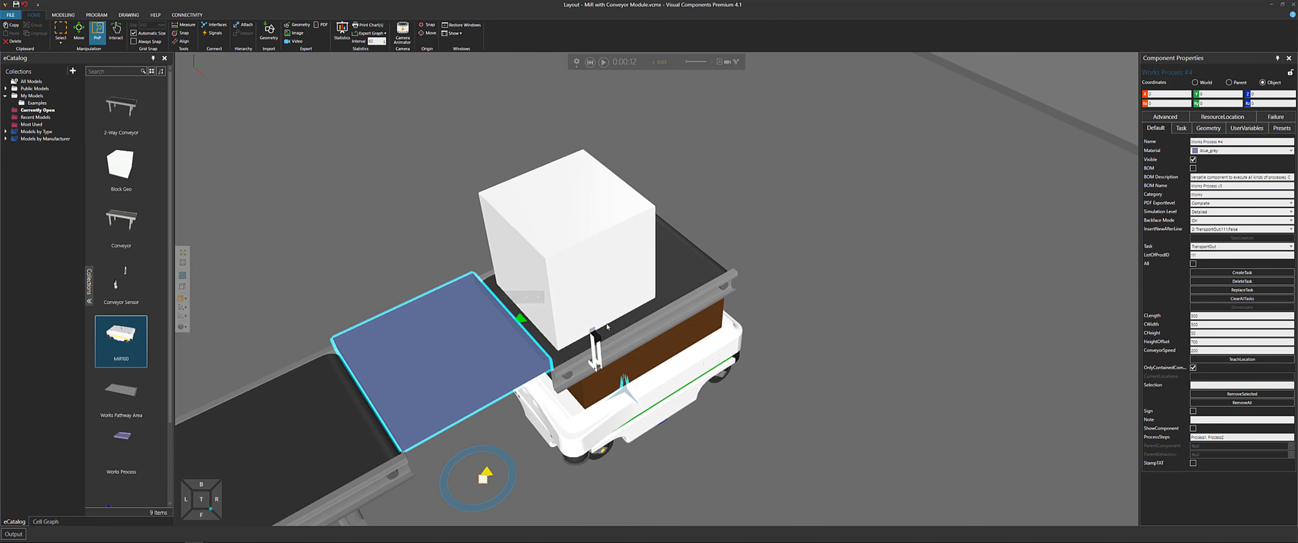
left_click(516, 329)
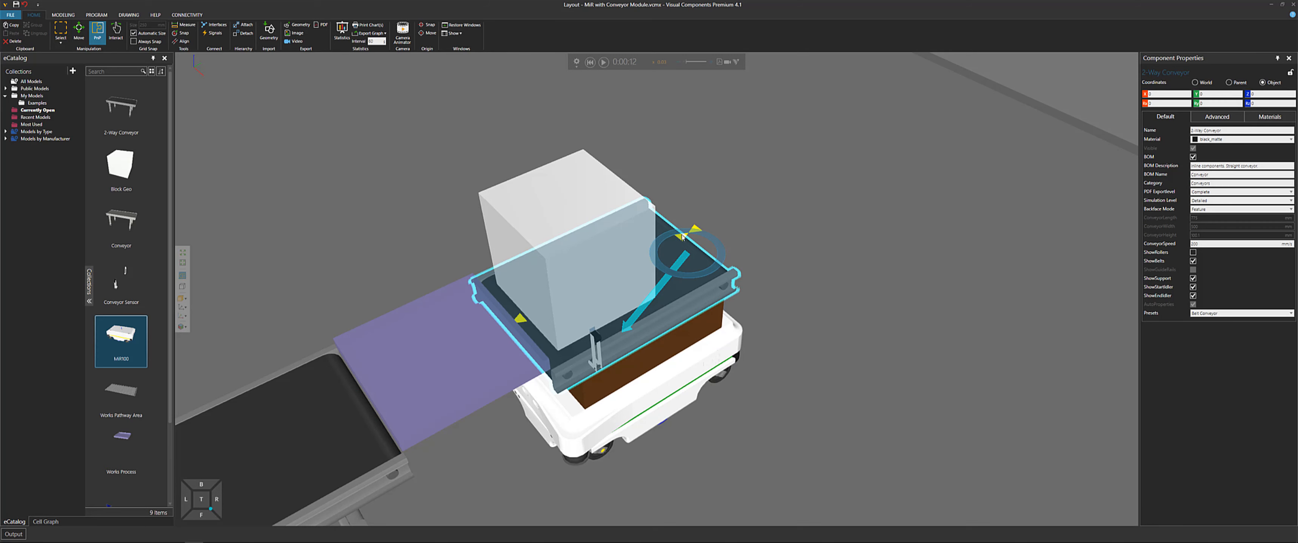
left_click(503, 353)
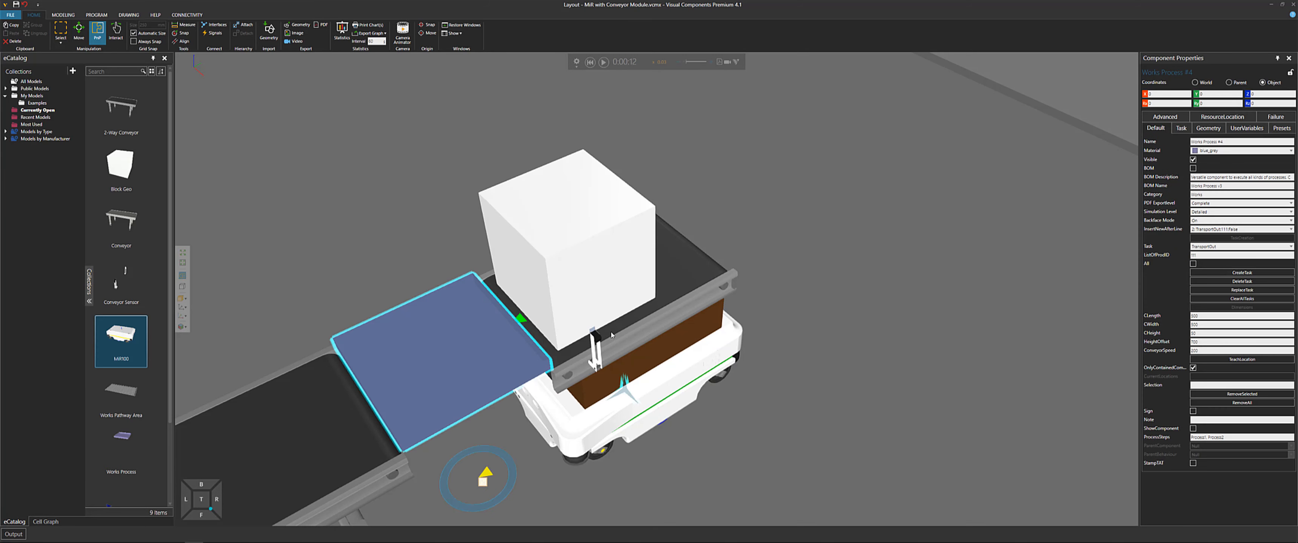
right_click_drag(535, 384, 527, 384)
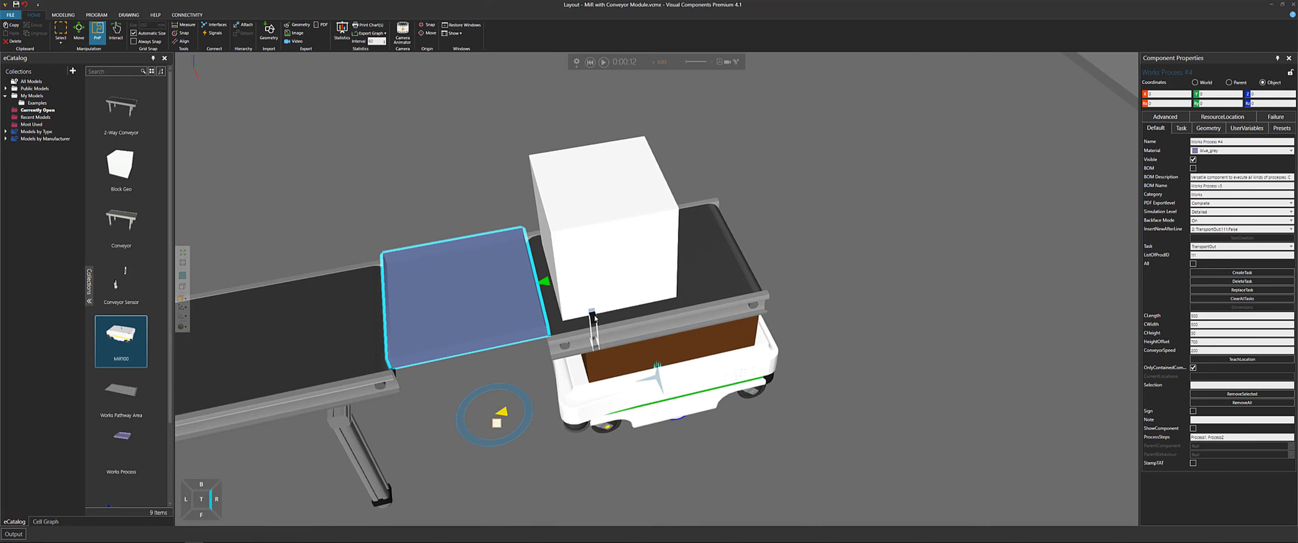
left_click(604, 62)
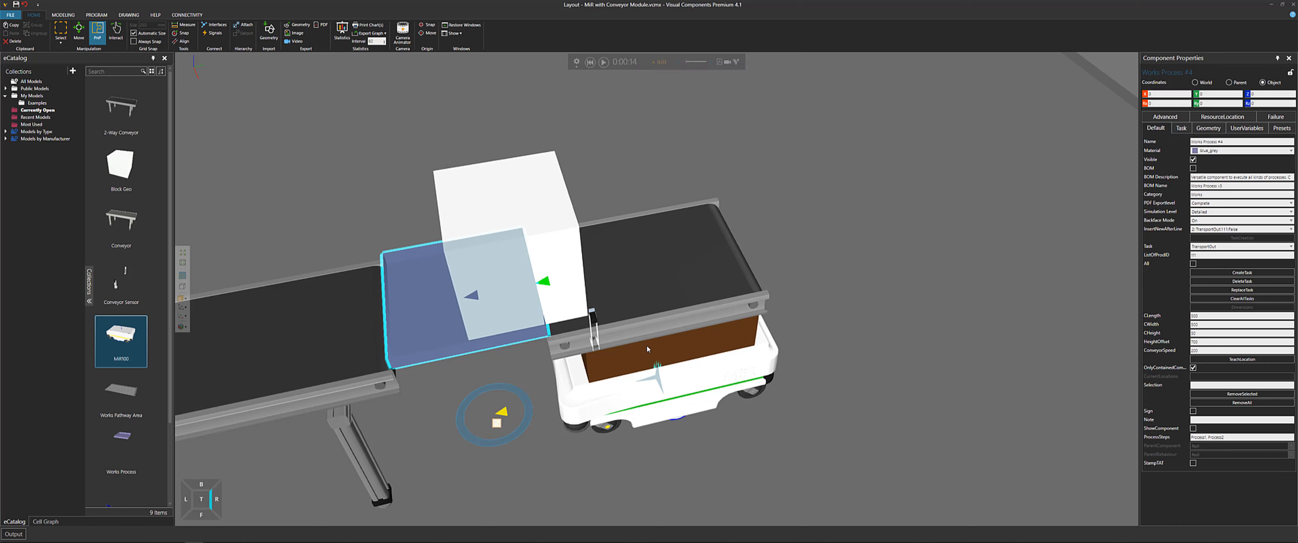
Select the conveyor sensor and the MiR, then show the MiR's signal connections network map
left_click(595, 327)
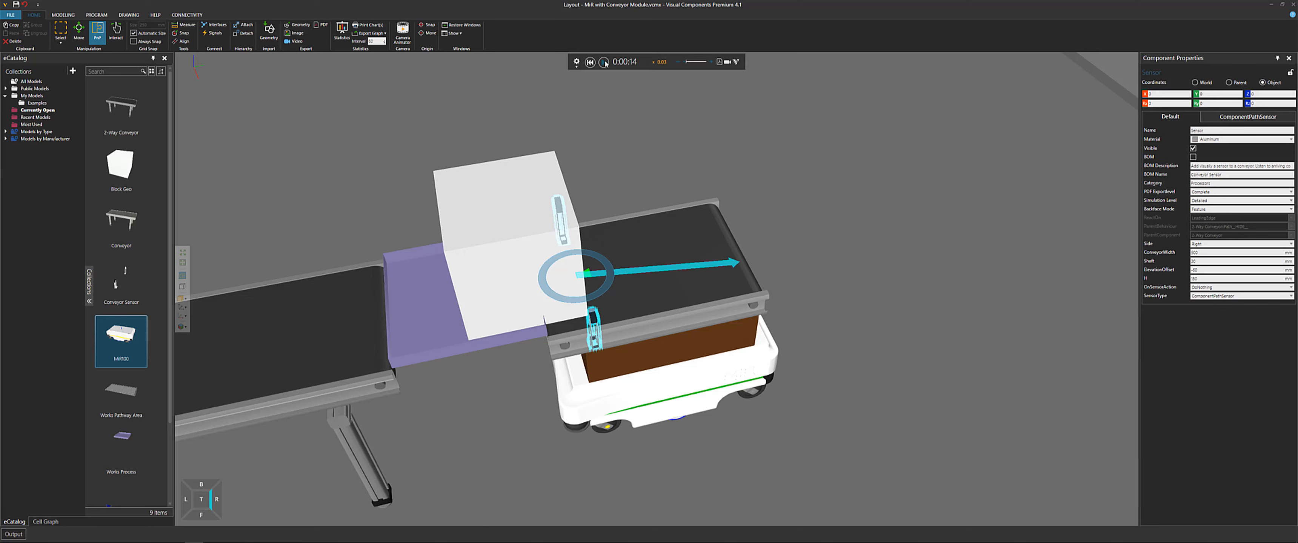
left_click(667, 382)
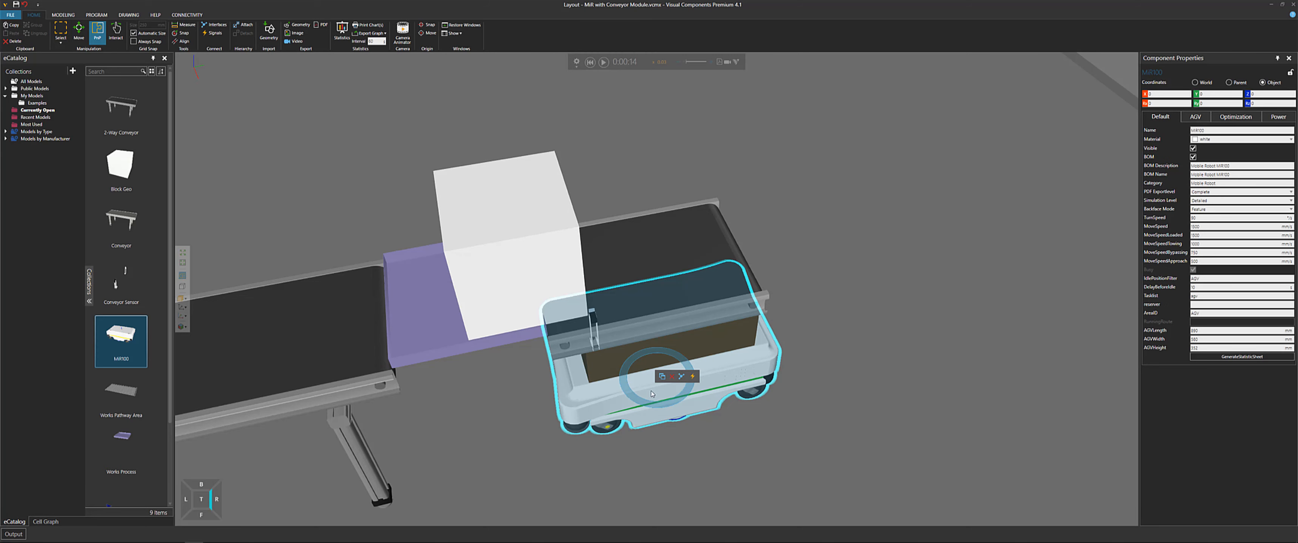
left_click(214, 33)
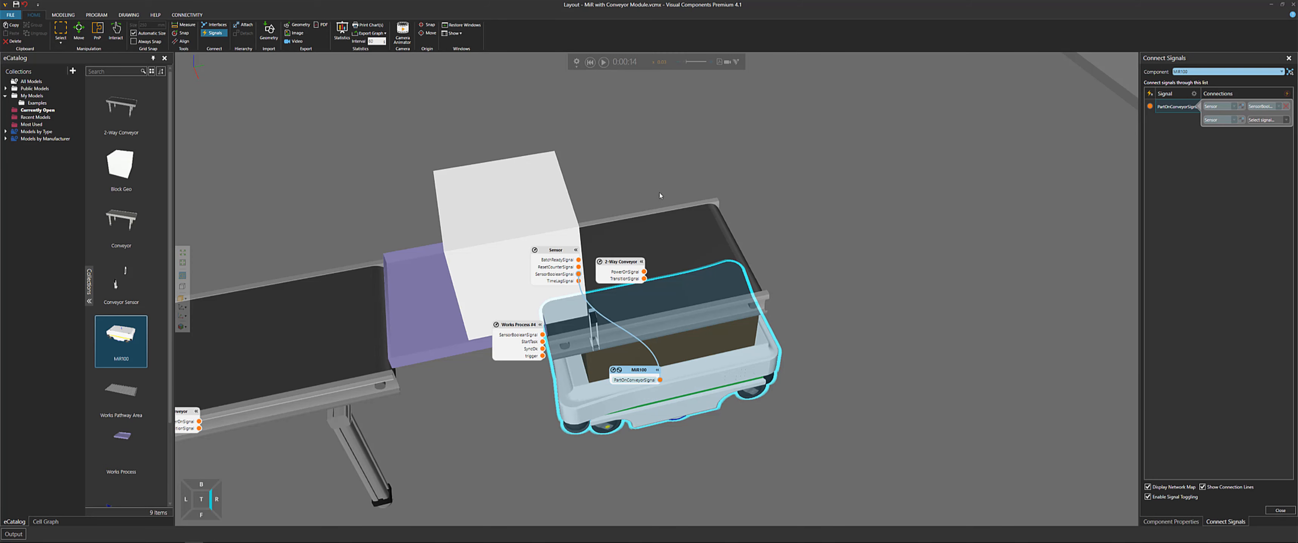
Resume the simulation and follow the MiR leaving the conveyor, then close the signal connections view
right_click_drag(643, 190, 639, 159)
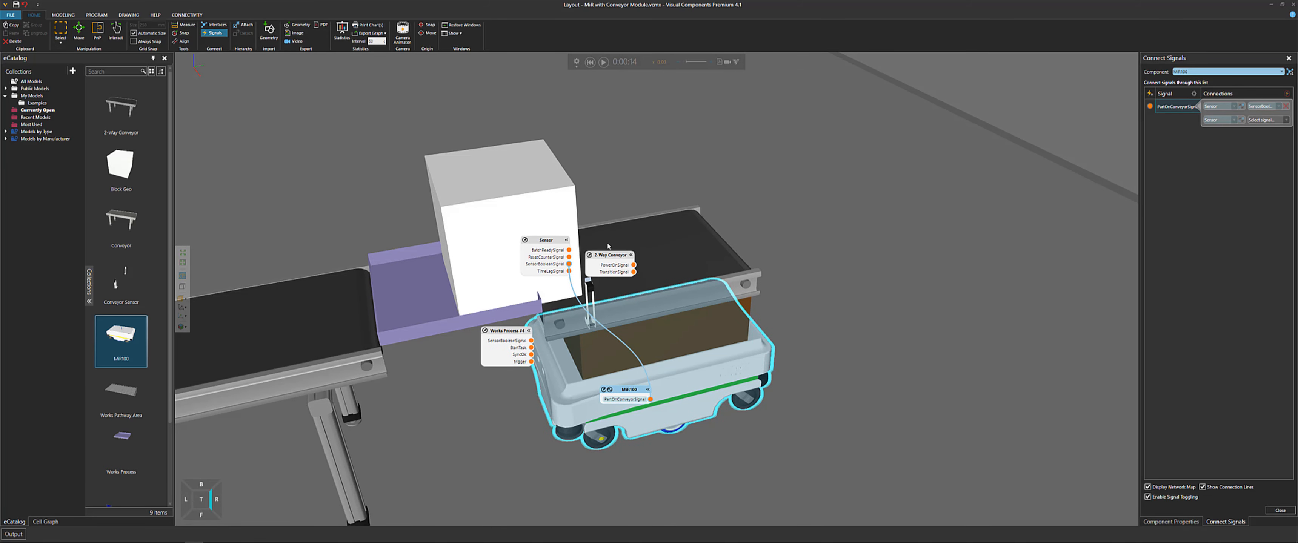
left_click(603, 63)
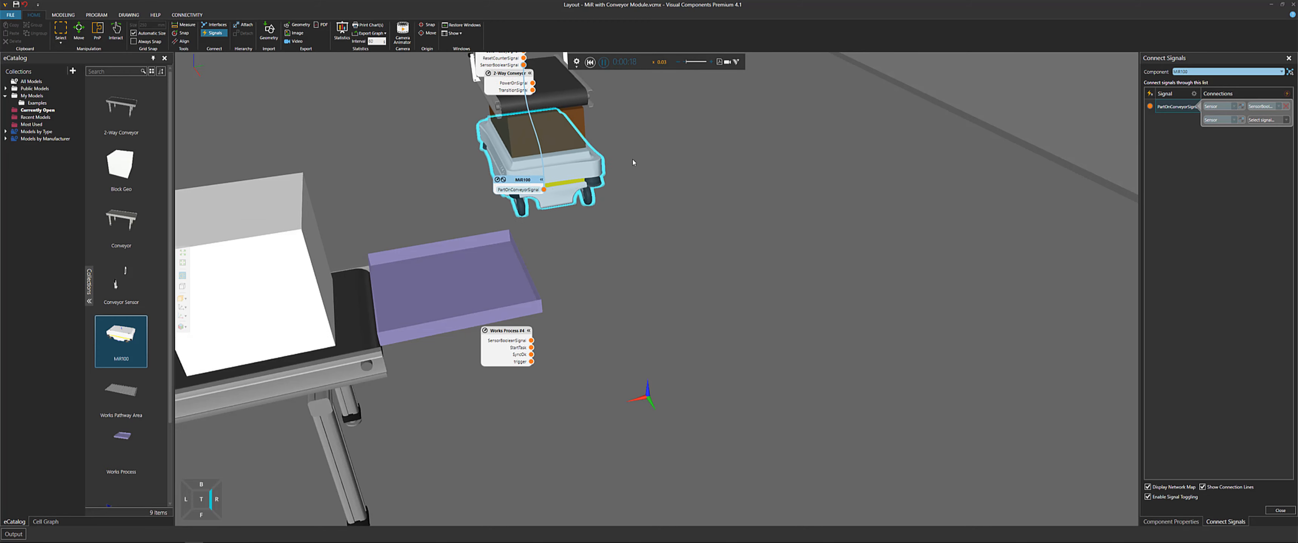
right_click_drag(640, 174, 629, 207)
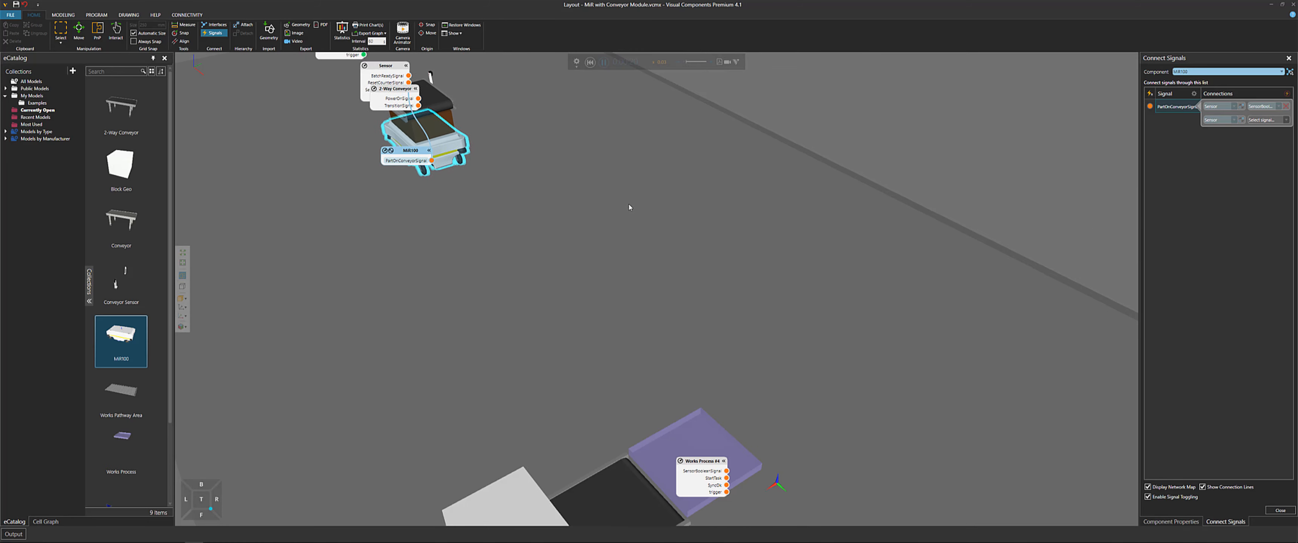
left_click(215, 33)
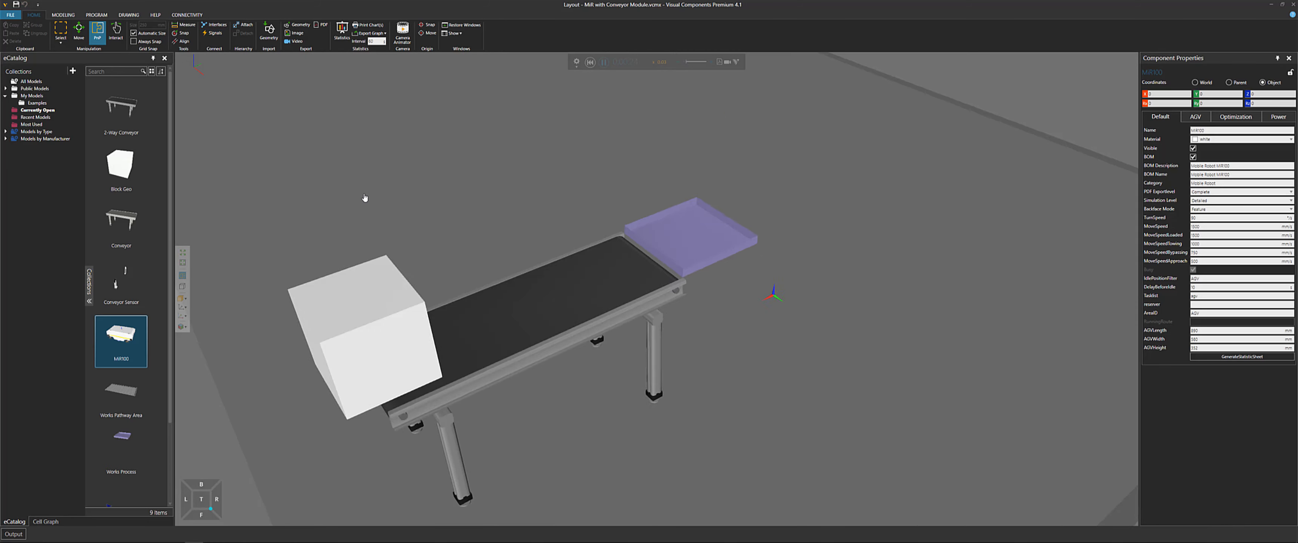
Zoom out over the conveyor, reset the simulation and start a new empty layout
scroll(406, 233, "down", 3)
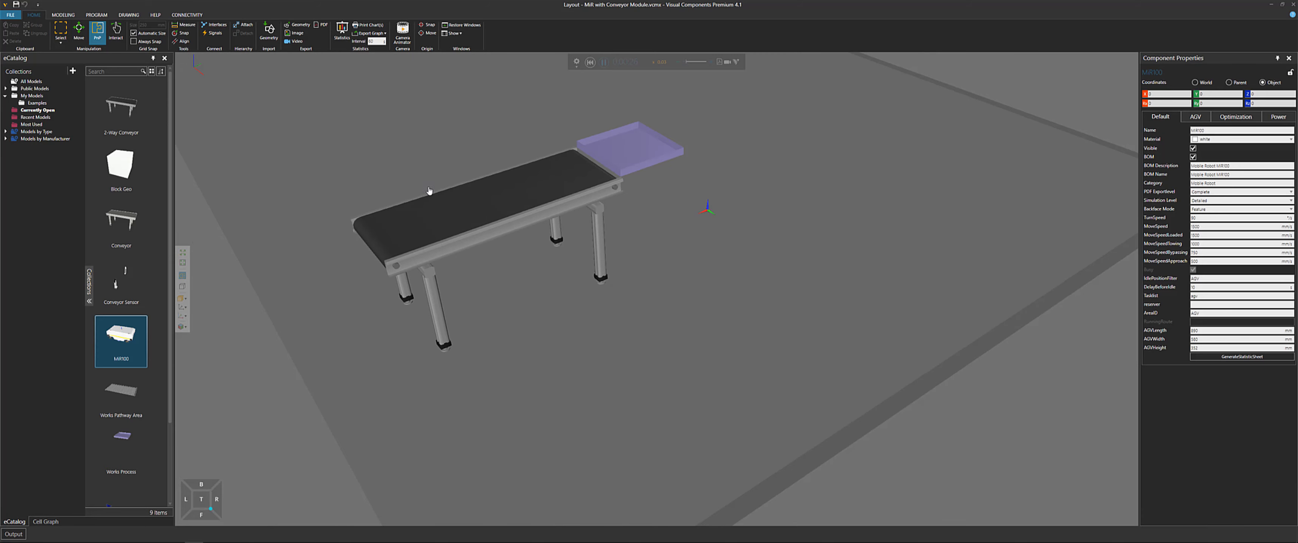
right_click_drag(428, 192, 518, 287)
left_click(591, 62)
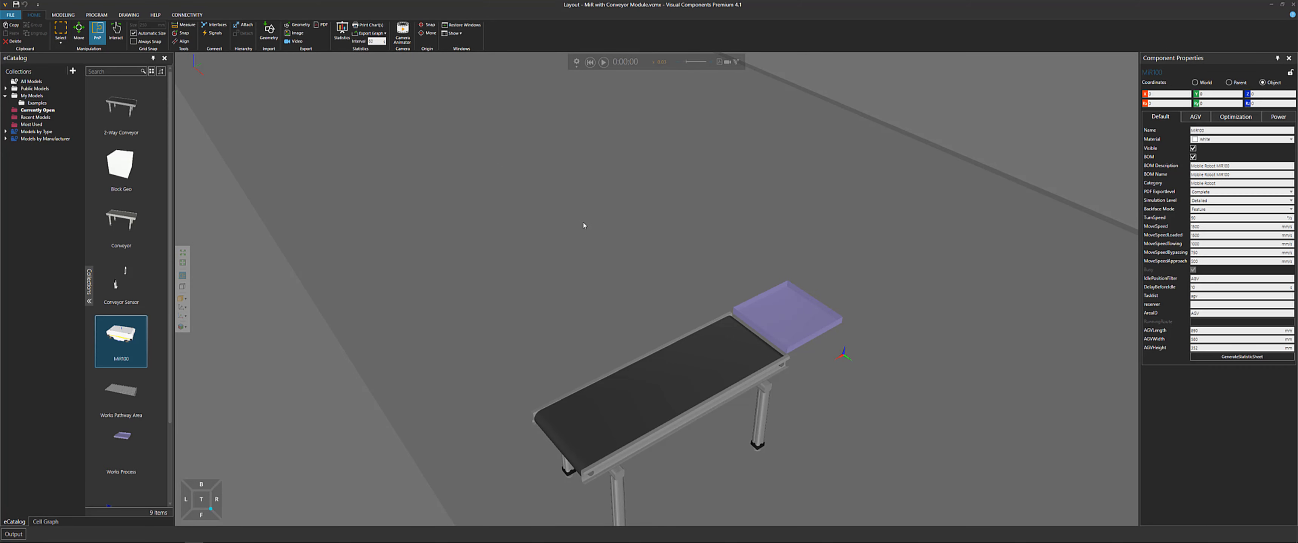
key("ctrl+n")
left_click(681, 290)
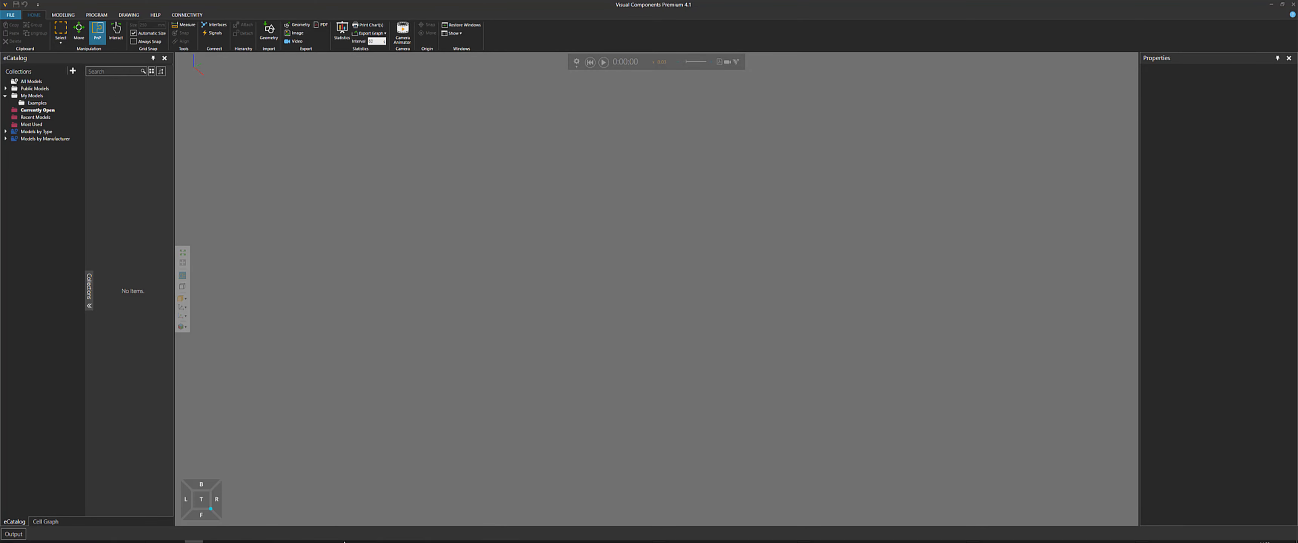
Switch to Notepad++, mark the MiR with Conveyor Module line with an X, and minimize the editor
left_click(230, 535)
left_click(230, 535)
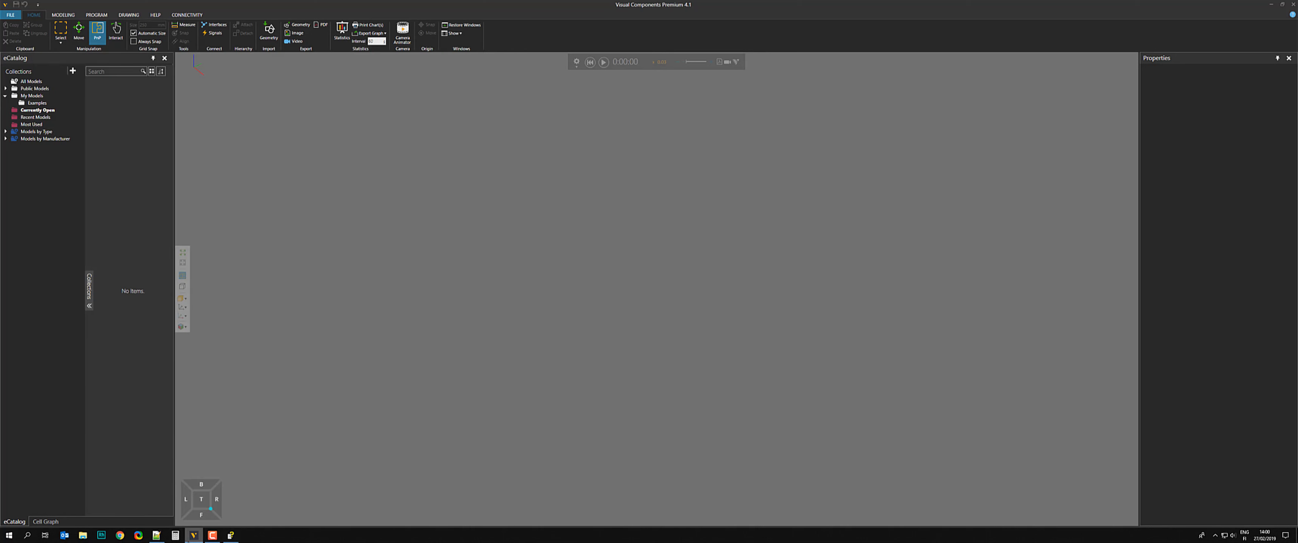
left_click(156, 536)
left_click(823, 389)
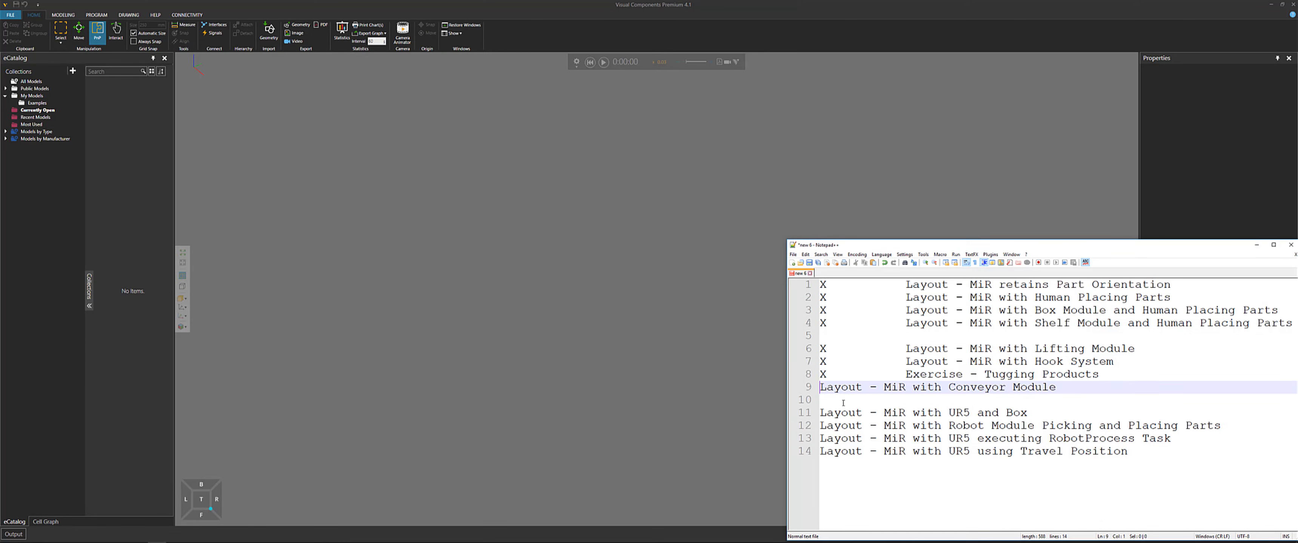
type("X")
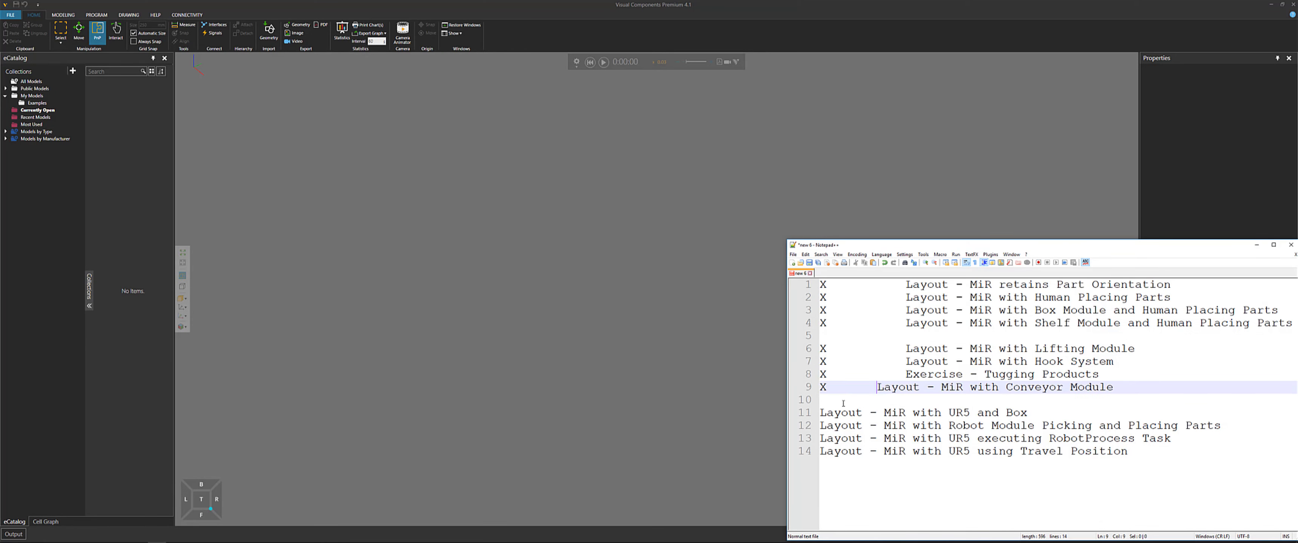
key("Down")
key("Down")
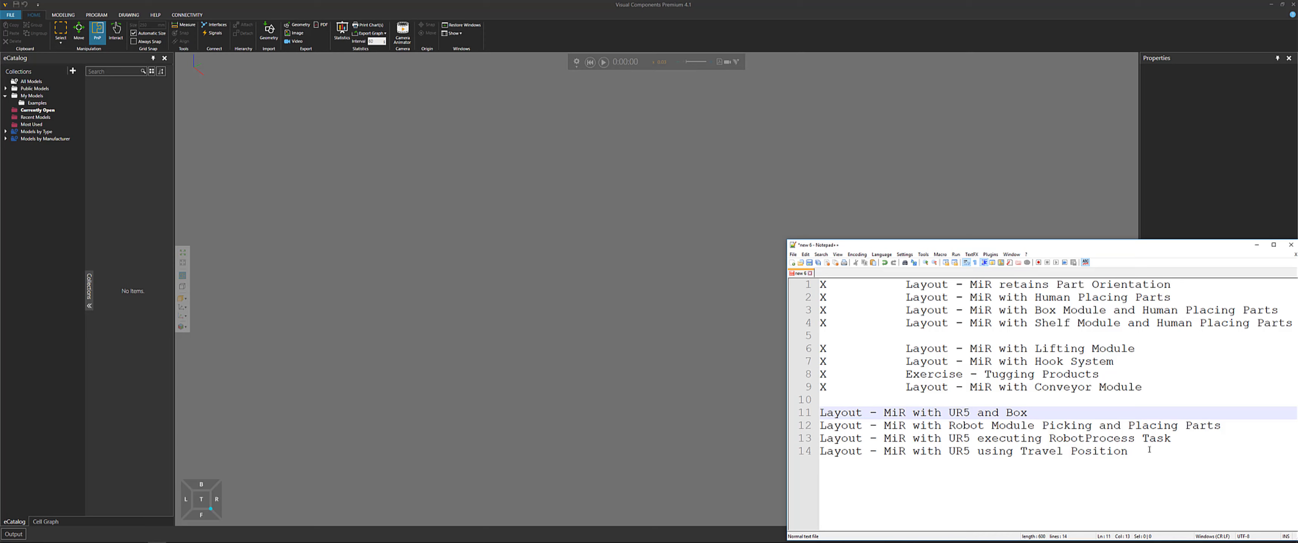
left_click_drag(1152, 452, 820, 438)
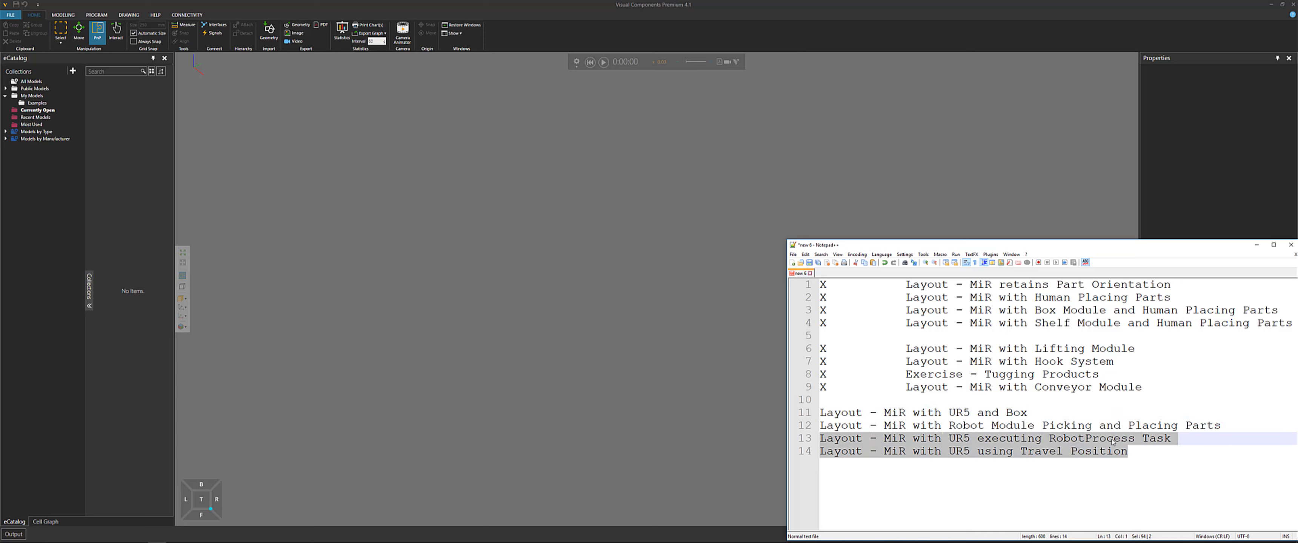
left_click(1062, 452)
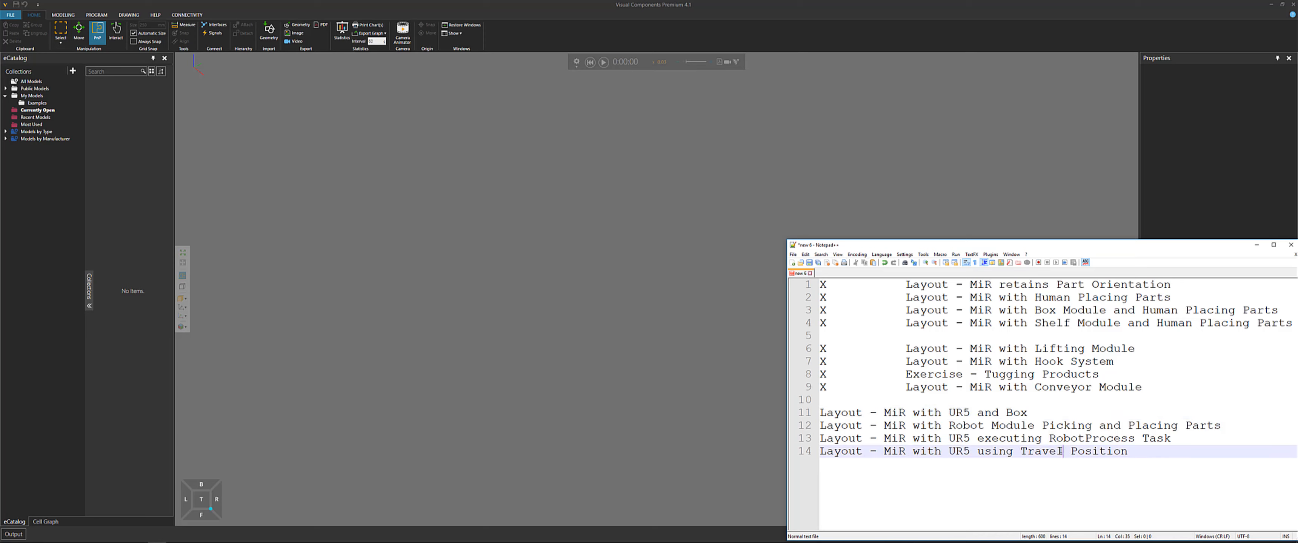
left_click(1257, 245)
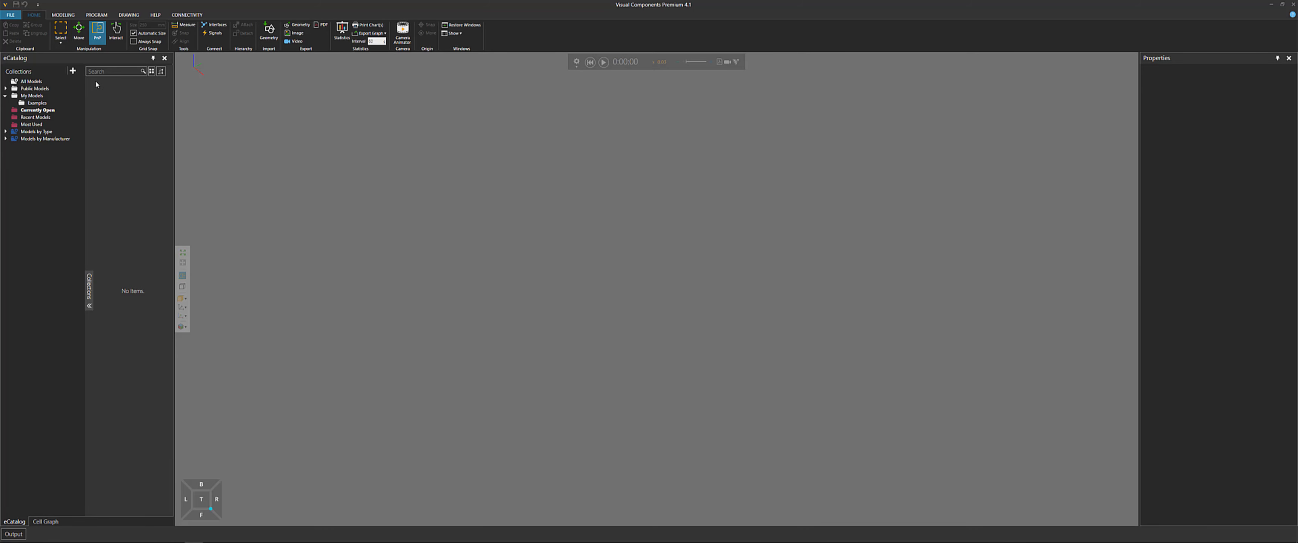
Search the Examples collection for ur5 and open the Layout - MiR with UR5 and Box layout
left_click(37, 103)
left_click(114, 71)
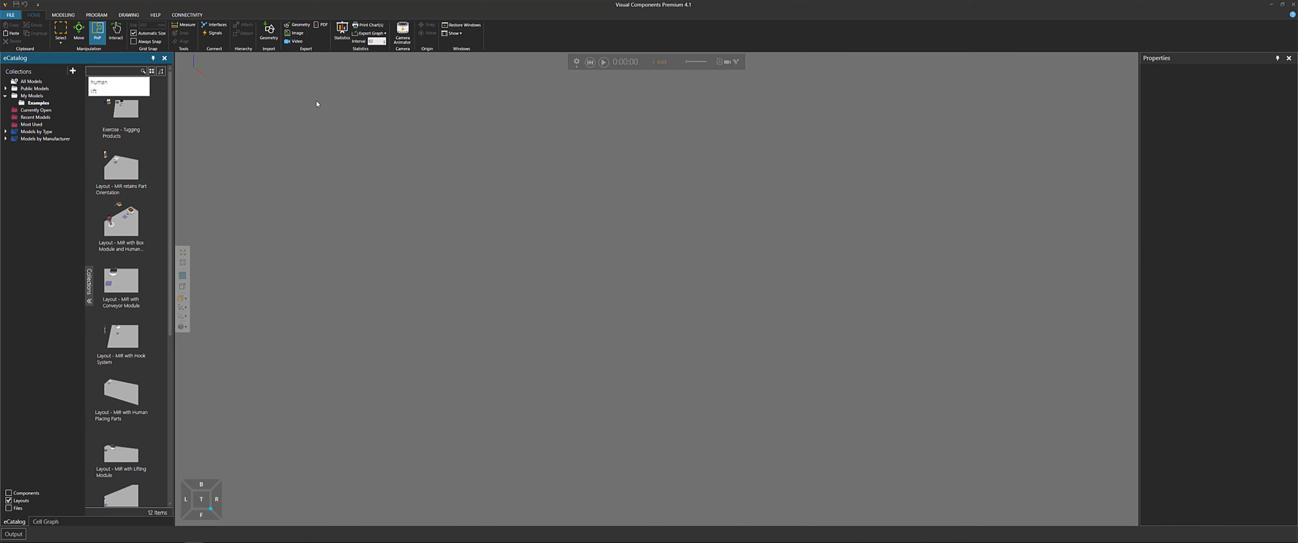
type("ur5")
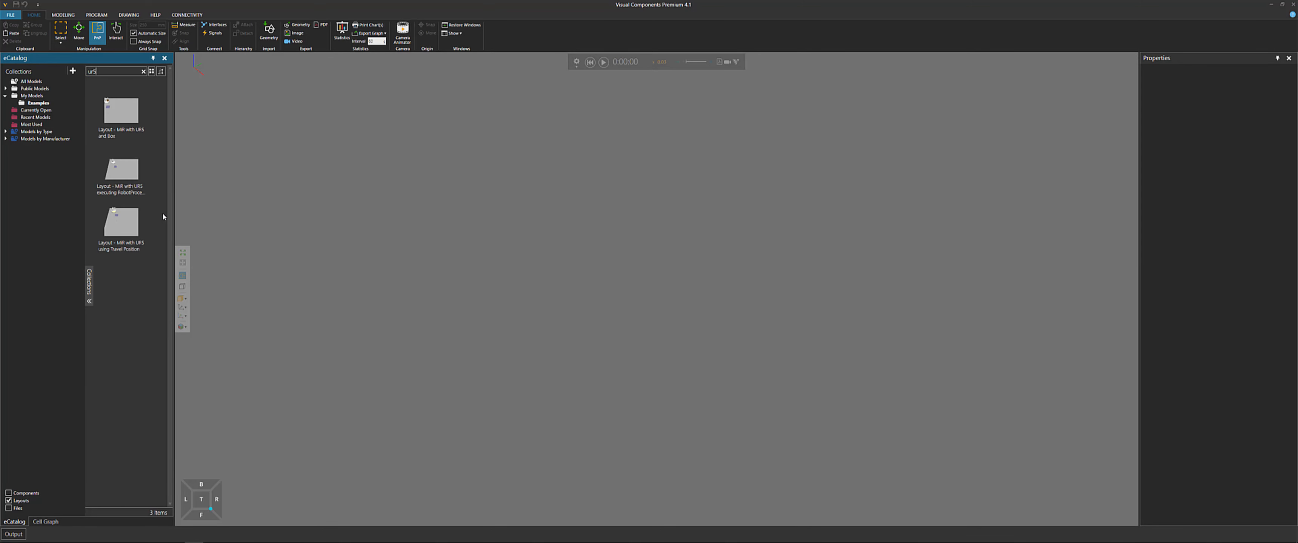
left_click(140, 120)
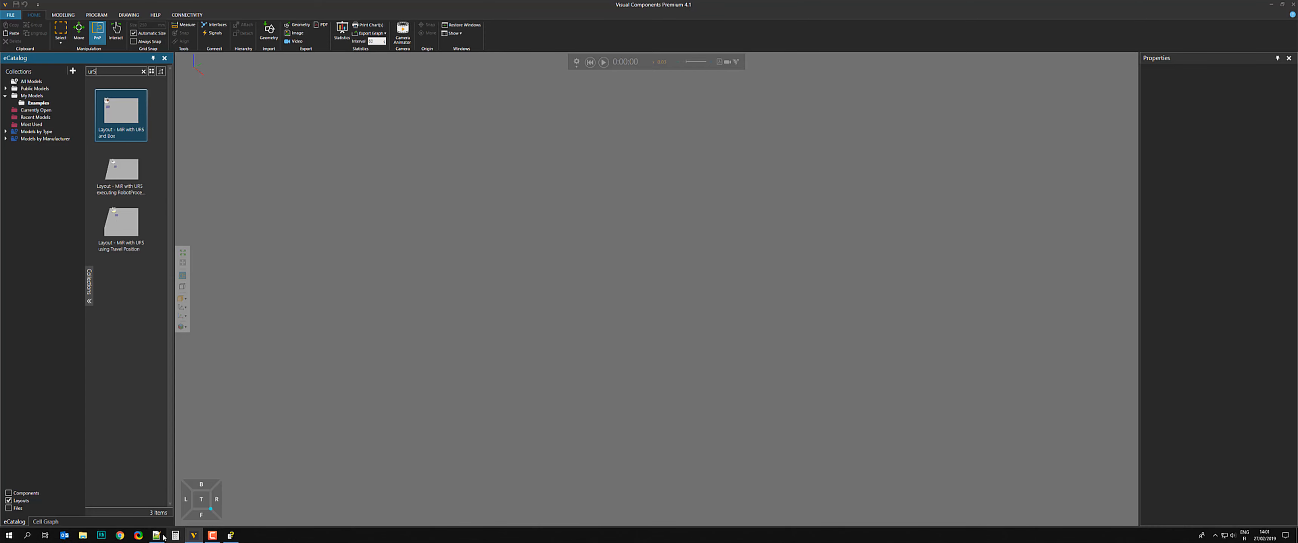
left_click(157, 539)
left_click_drag(1029, 413, 948, 412)
left_click(435, 316)
left_click_drag(130, 137, 545, 284)
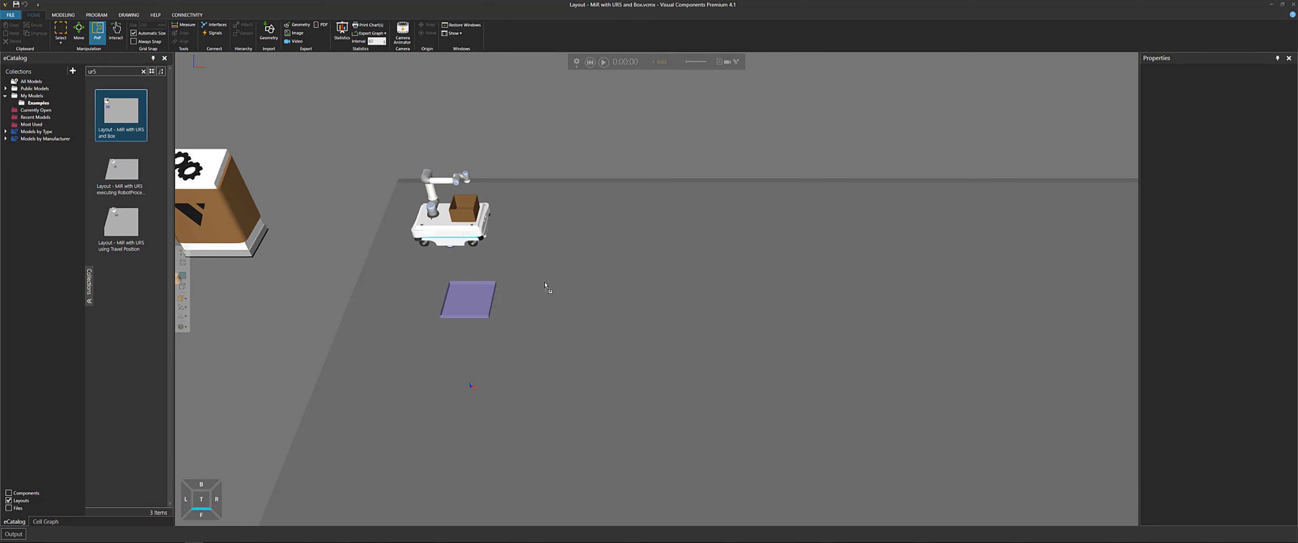
Zoom in on the MiR with the UR5 arm and select the box it carries
middle_click_drag(514, 144, 708, 235)
scroll(576, 217, "up", 4)
scroll(707, 234, "up", 3)
right_click_drag(716, 242, 675, 297)
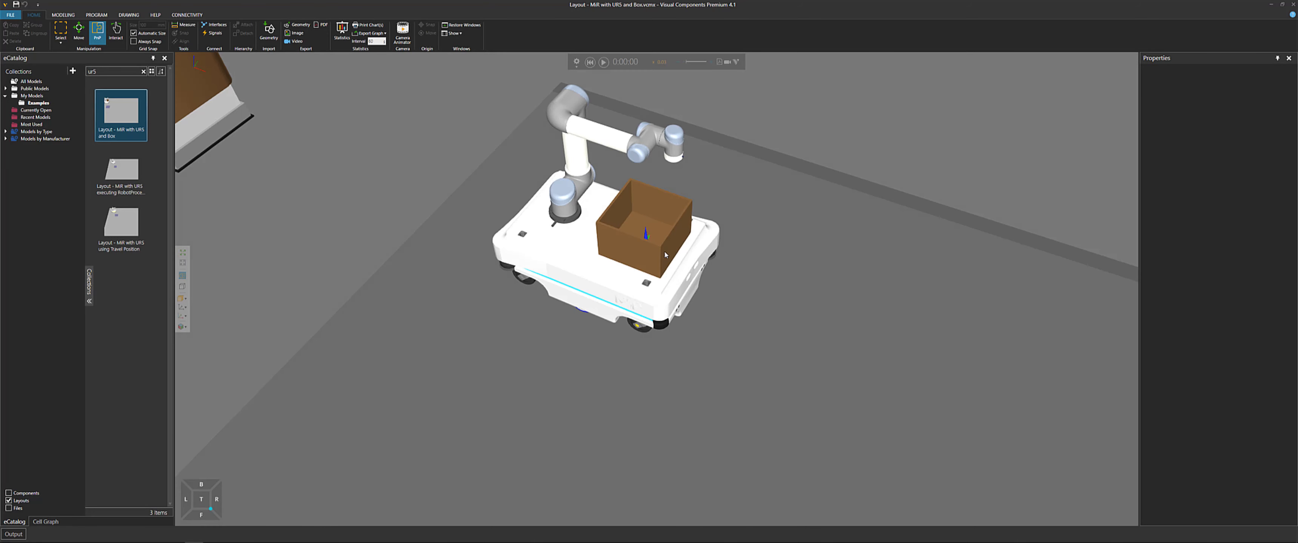
left_click(645, 261)
right_click_drag(645, 261, 657, 237)
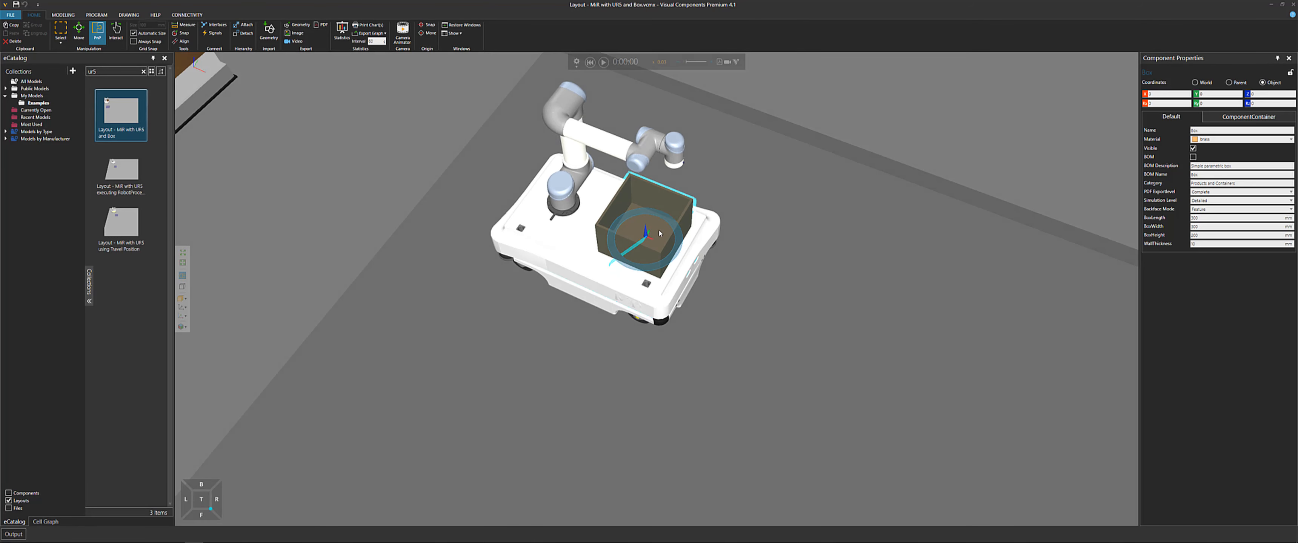
Zoom out over the layout and start the simulation
scroll(634, 288, "down", 3)
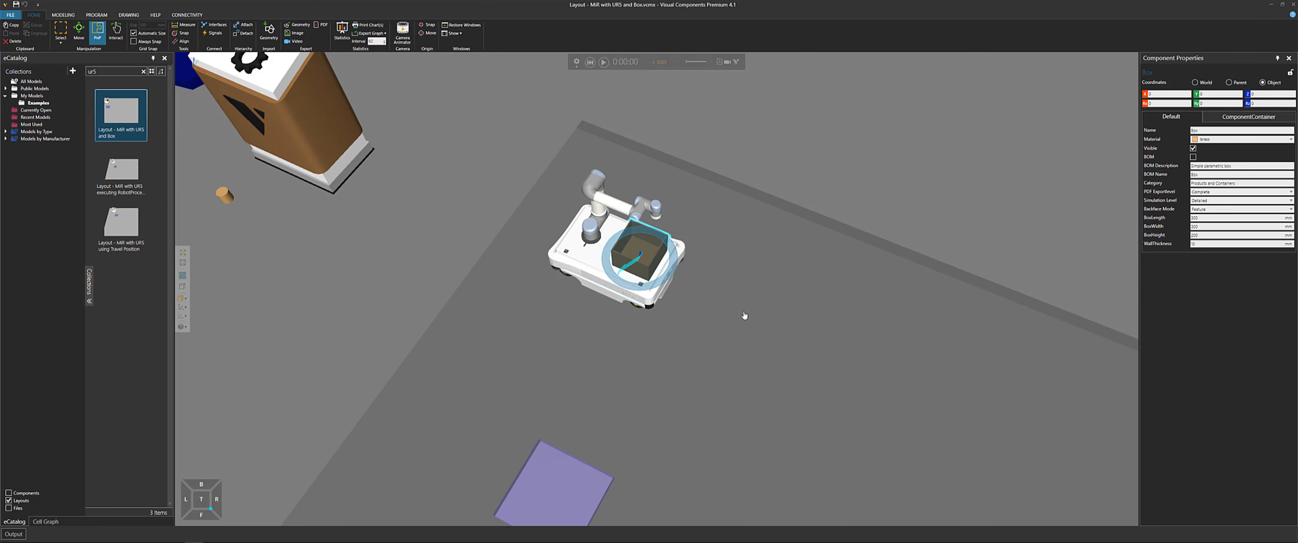
middle_click_drag(745, 316, 707, 145)
left_click(604, 62)
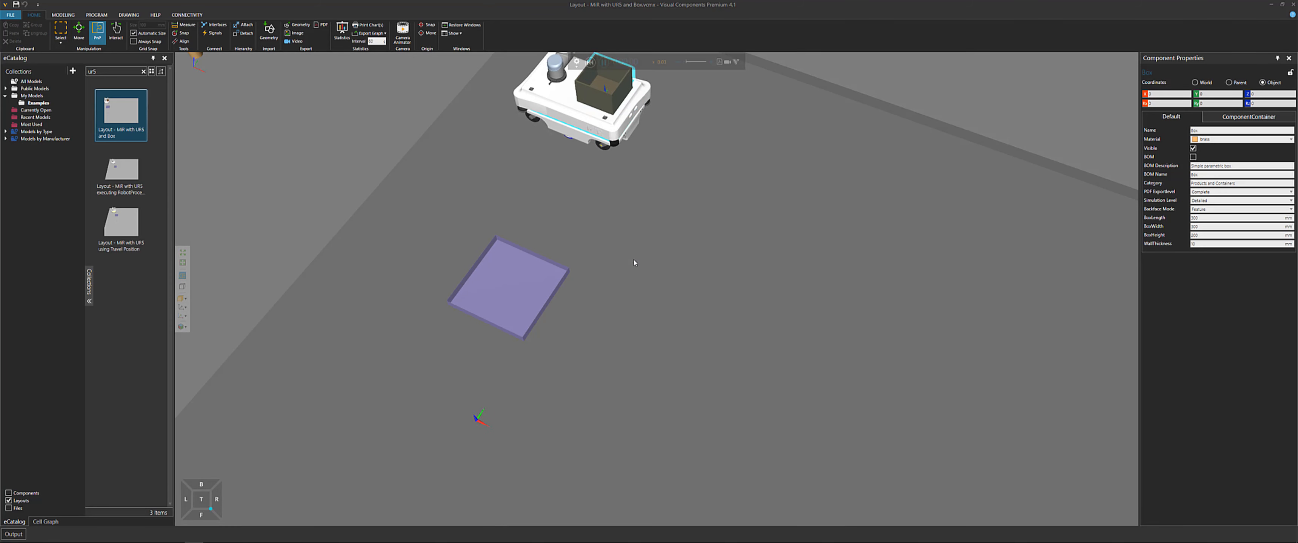
Follow the MiR and UR5 moving between the pads during the simulation
scroll(630, 263, "down", 2)
right_click_drag(608, 306, 605, 293)
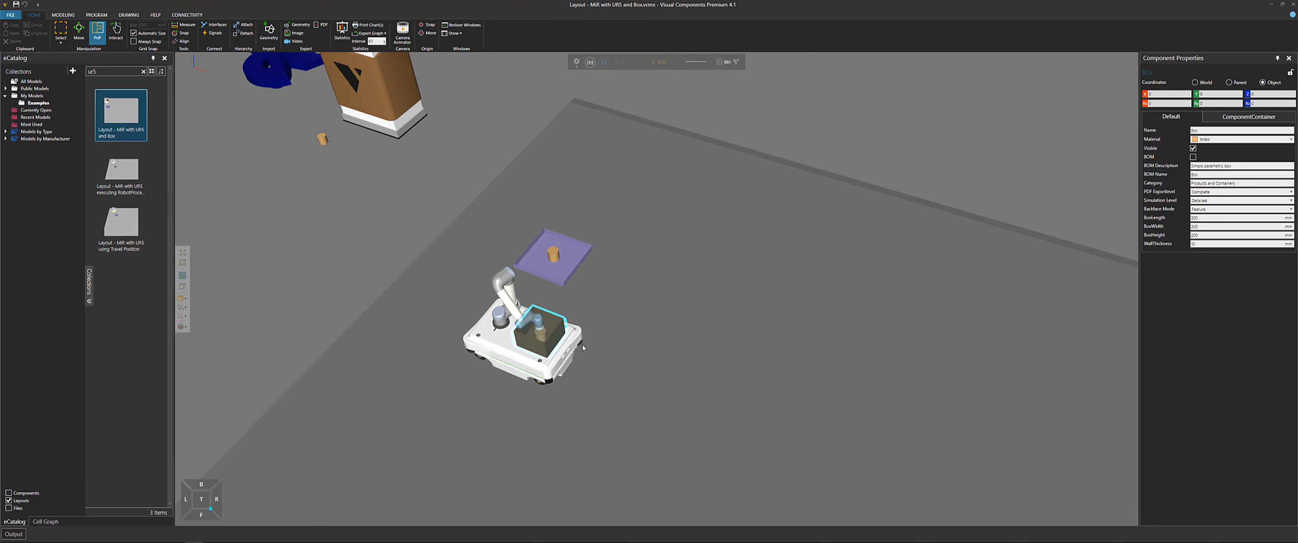
middle_click_drag(819, 370, 703, 313)
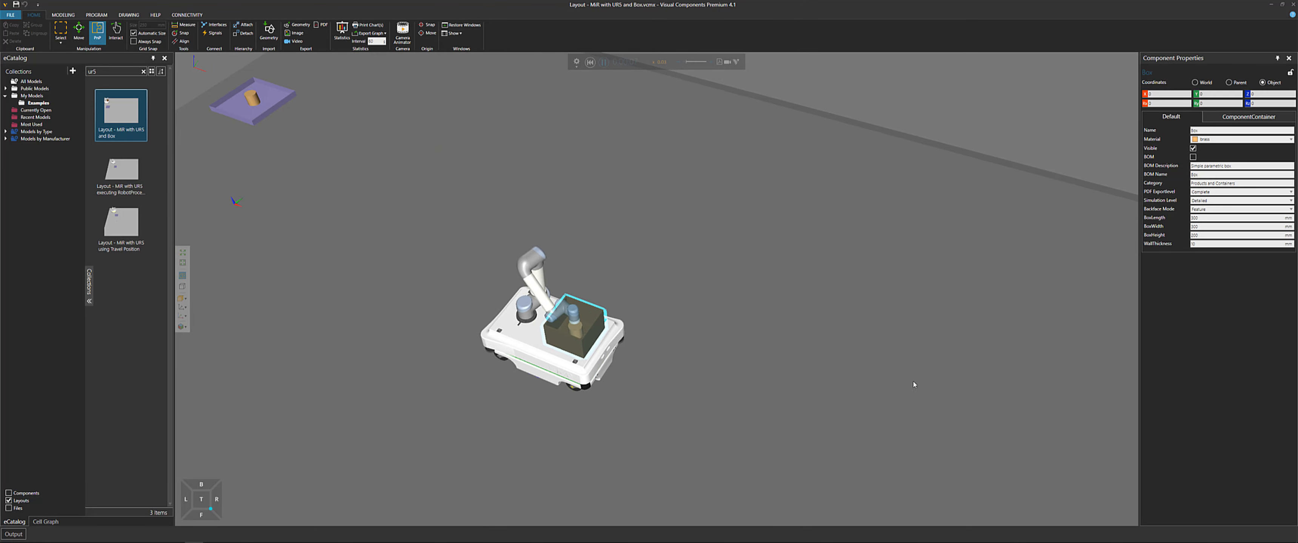
middle_click_drag(851, 357, 738, 320)
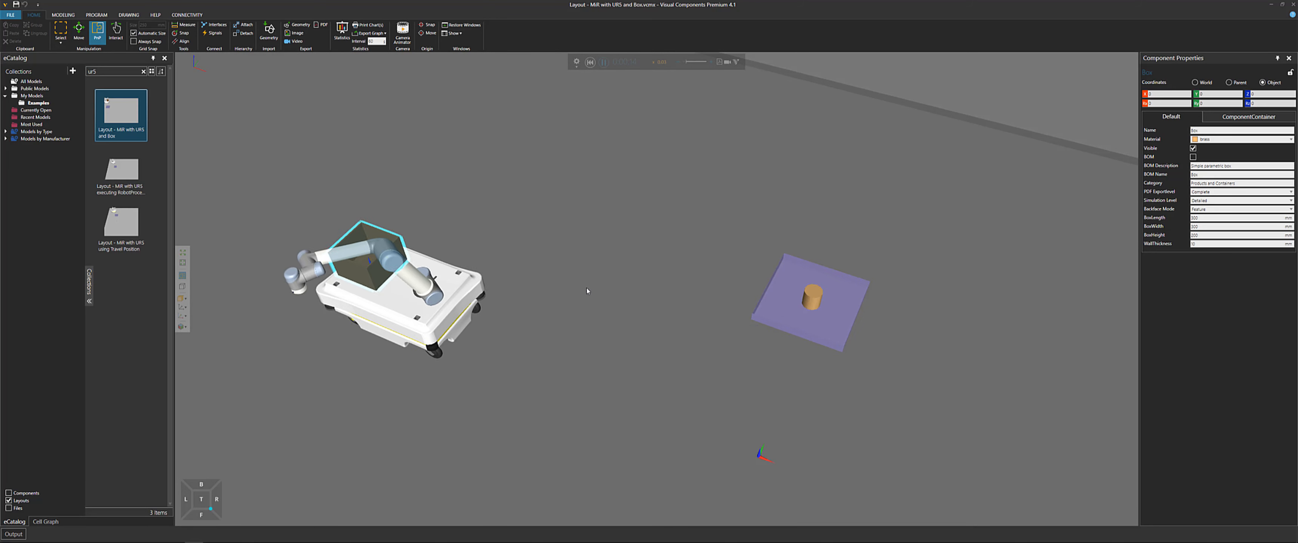
scroll(588, 290, "down", 3)
scroll(486, 207, "down", 2)
middle_click_drag(484, 193, 596, 257)
right_click_drag(595, 257, 496, 282)
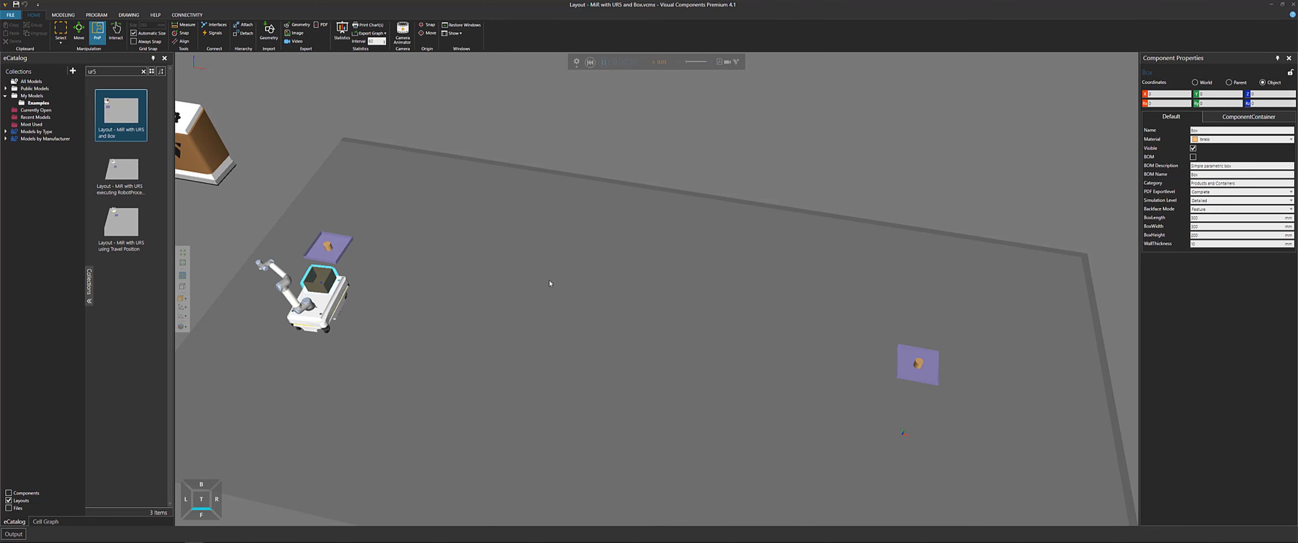
Start a new layout and mark the MiR with UR5 and Box line in Notepad++ with an X
key("ctrl+n")
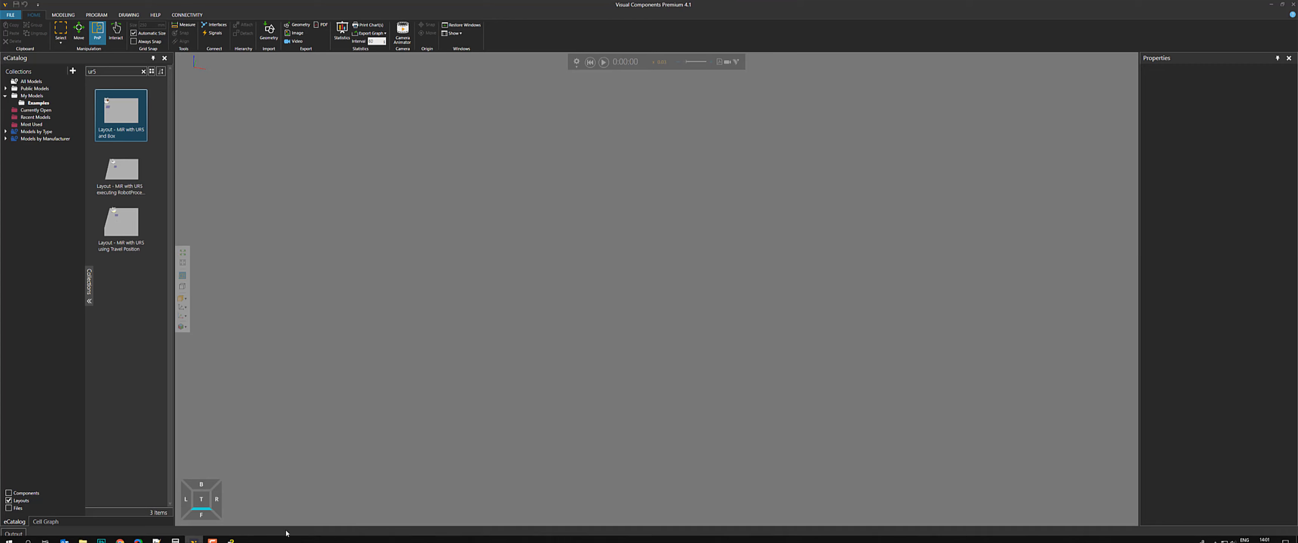
left_click(156, 535)
left_click(822, 415)
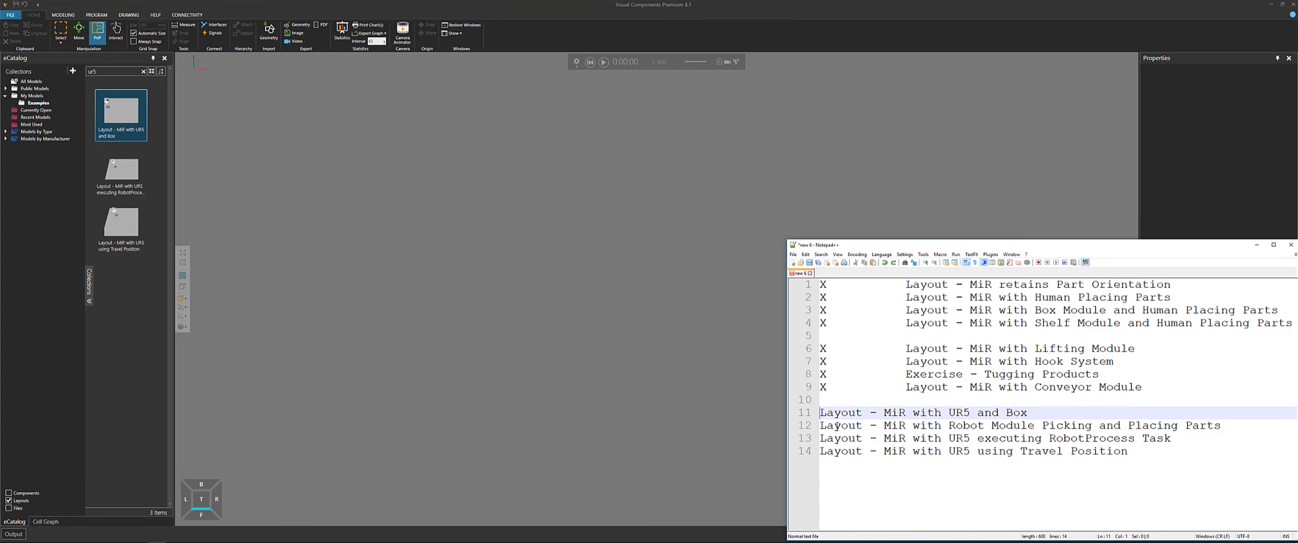
type("X")
key("Tab")
key("Tab")
key("Tab")
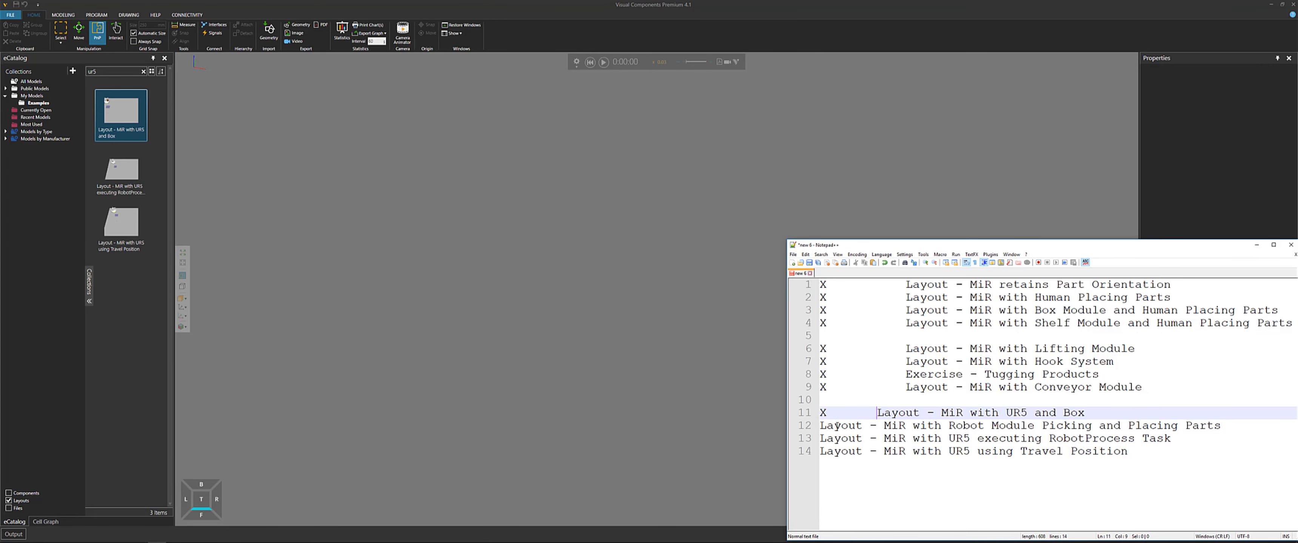
left_click_drag(949, 427, 1034, 427)
left_click(291, 148)
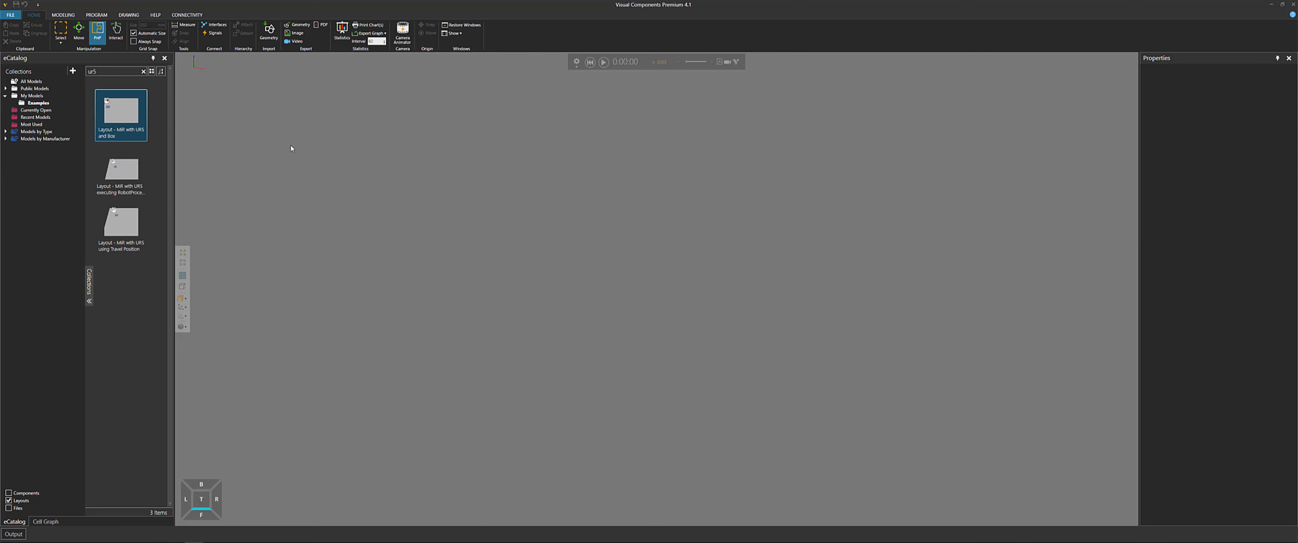
Clear the eCatalog search and search for robot module
left_click(144, 71)
left_click(114, 72)
type("ro")
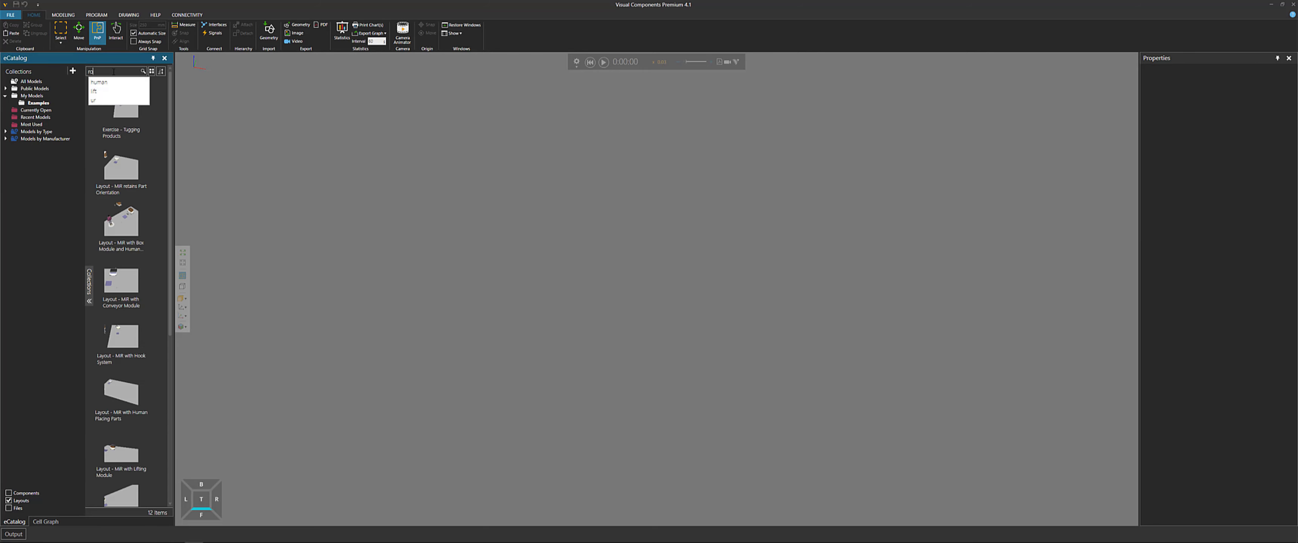
type("bot module")
key("Return")
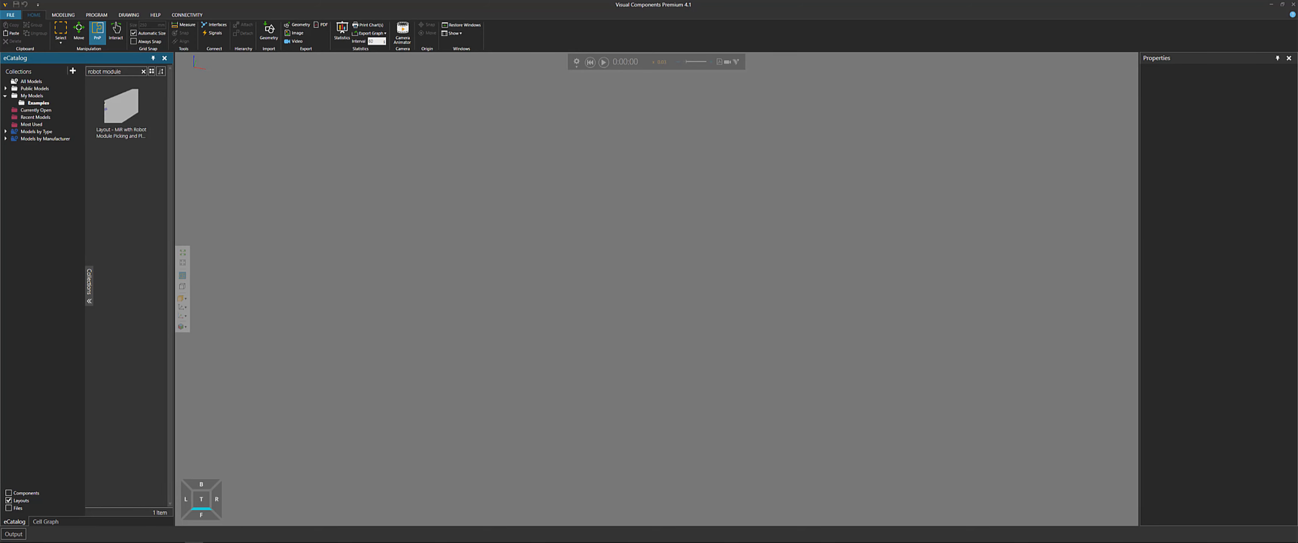
Open the MiR with Robot Module Picking and Placing Parts layout and zoom in on the MiR cart
left_click_drag(383, 250, 383, 250)
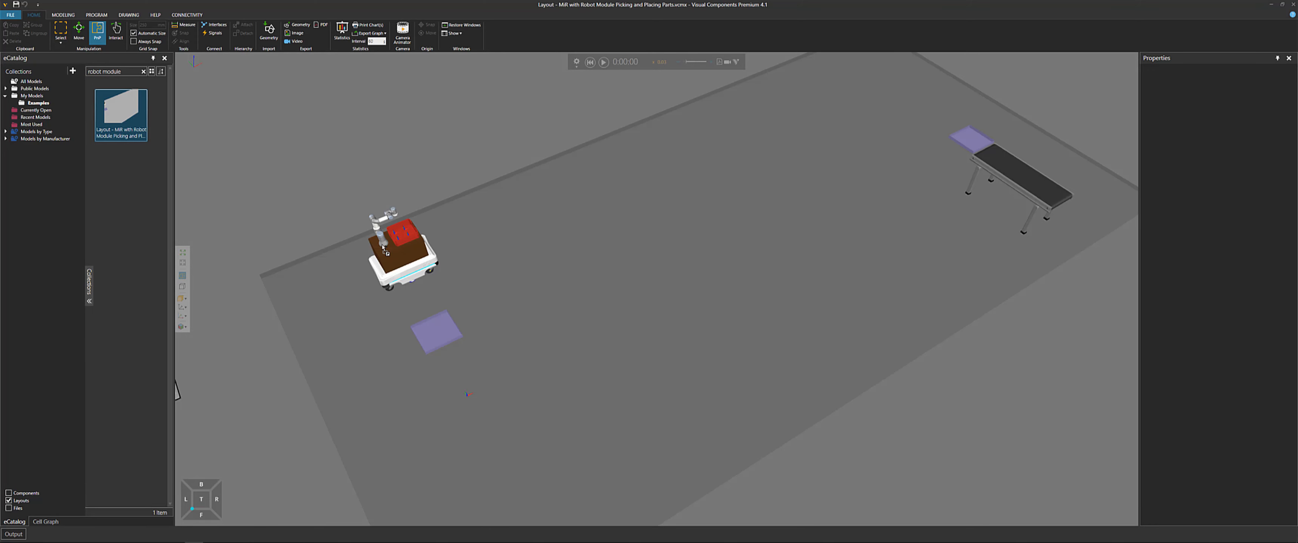
right_click_drag(384, 249, 398, 261)
scroll(534, 311, "up", 5)
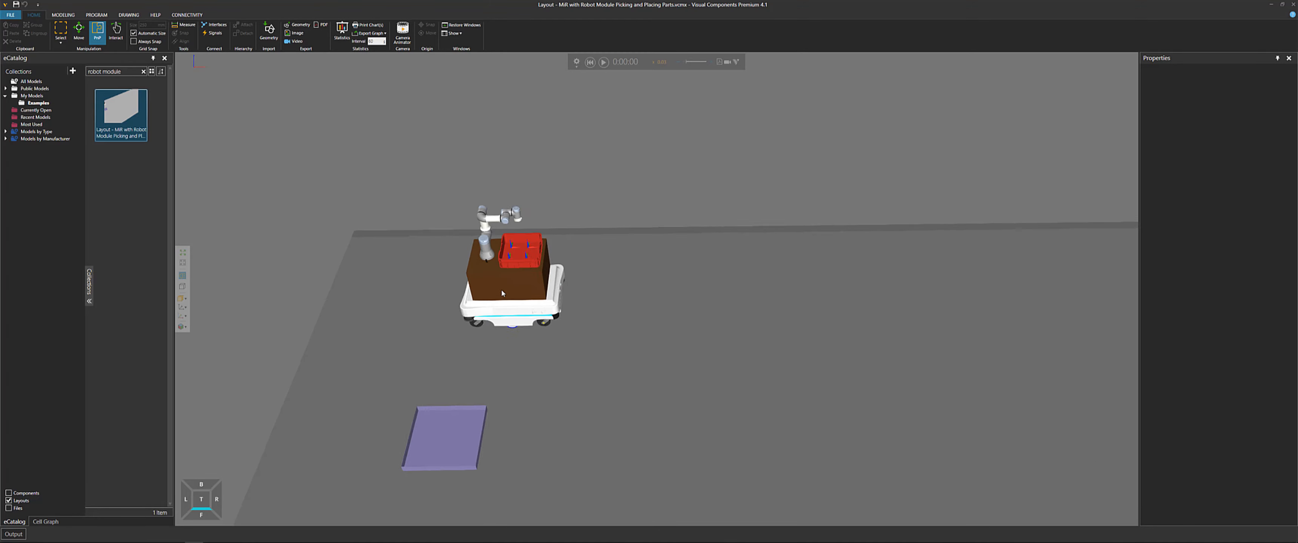
scroll(490, 268, "up", 5)
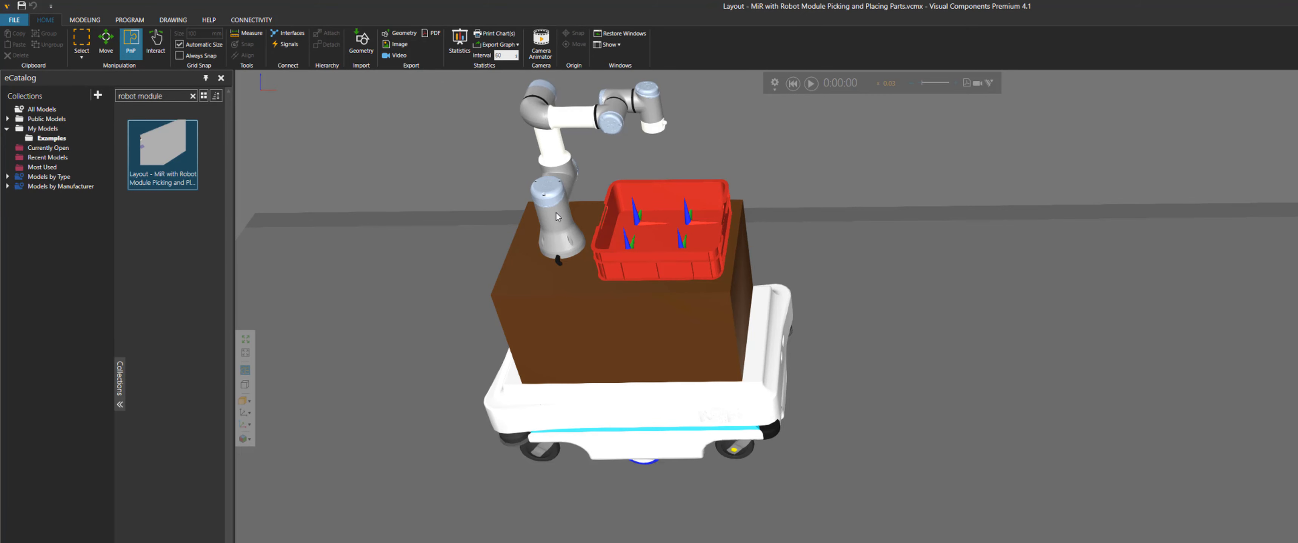
Examine the robot module, UR5 robot, crate and MiR base on the cart by selecting each component
left_click(672, 333)
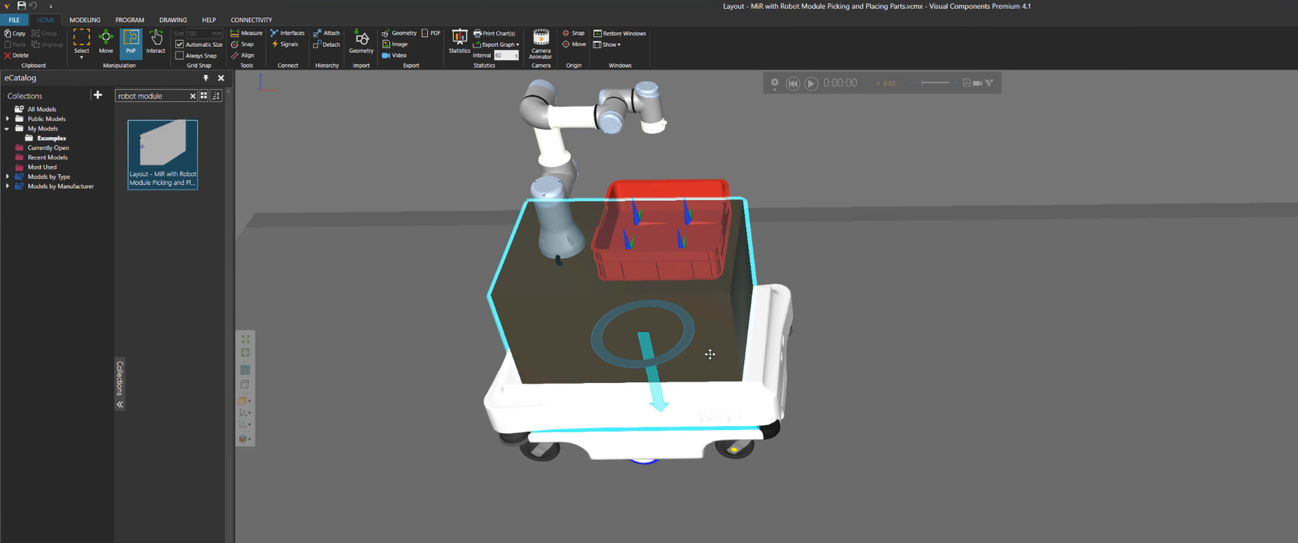
right_click_drag(715, 322, 731, 310)
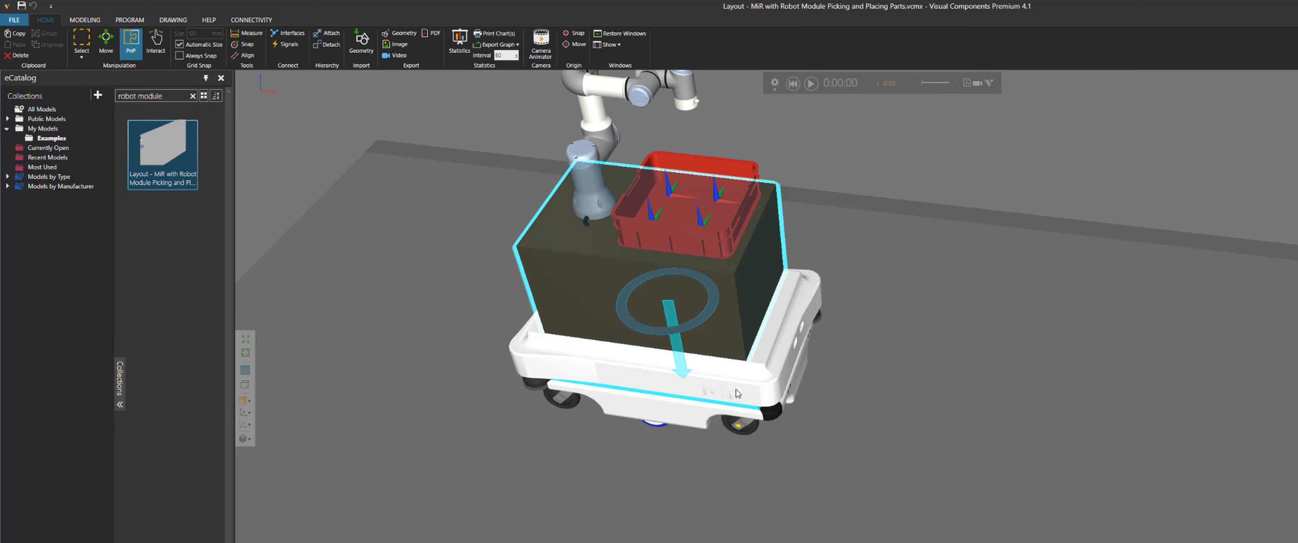
right_click_drag(716, 373, 708, 397)
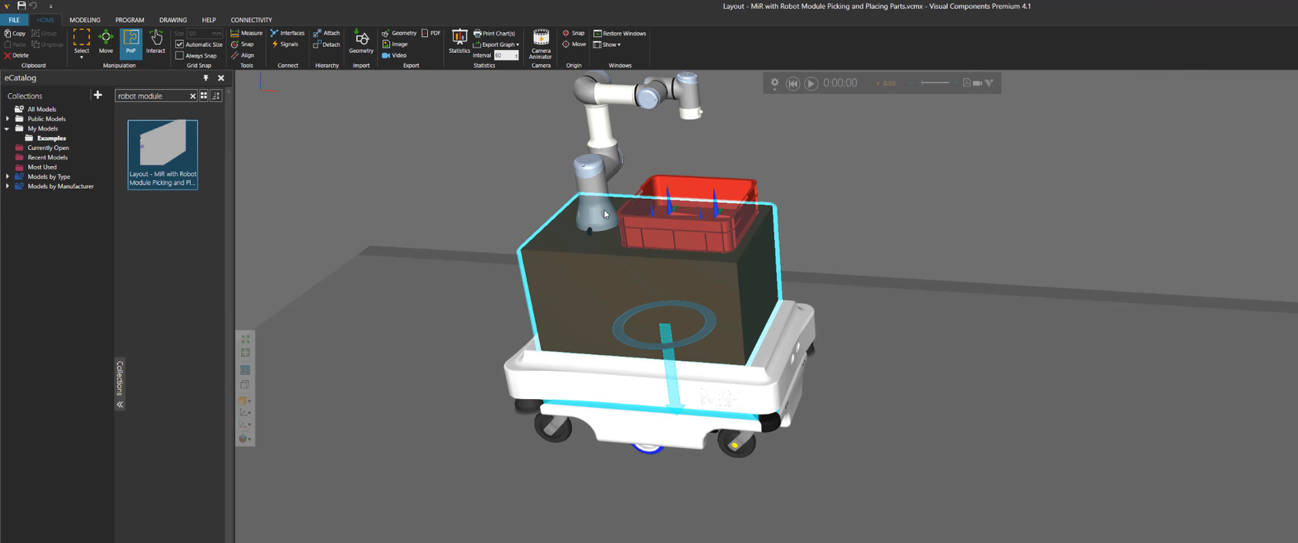
left_click(592, 183)
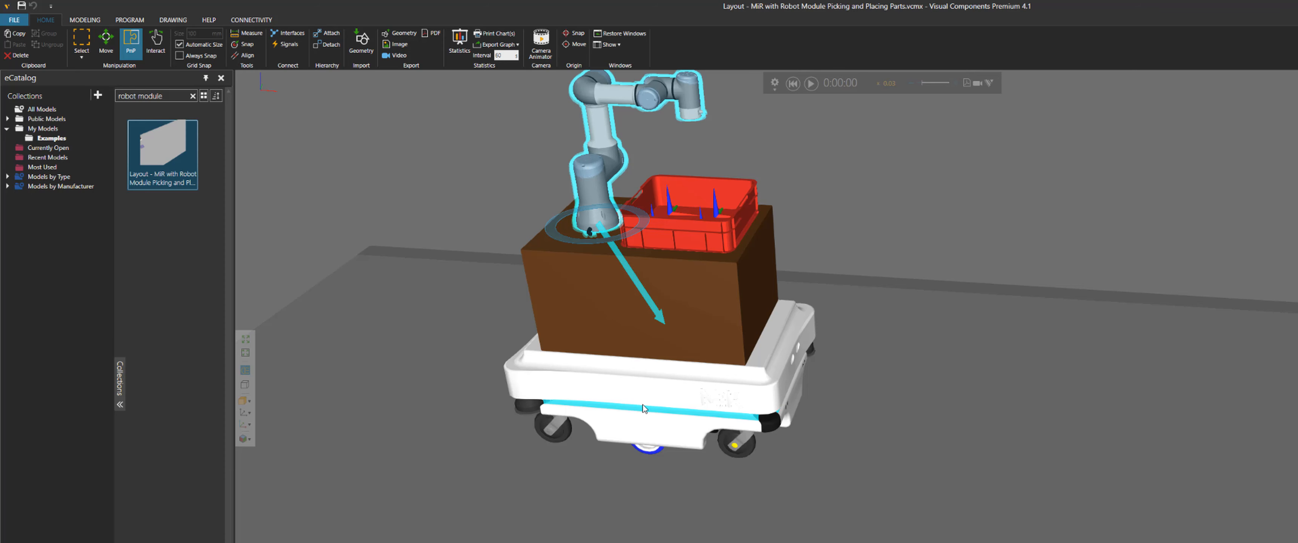
left_click(642, 383)
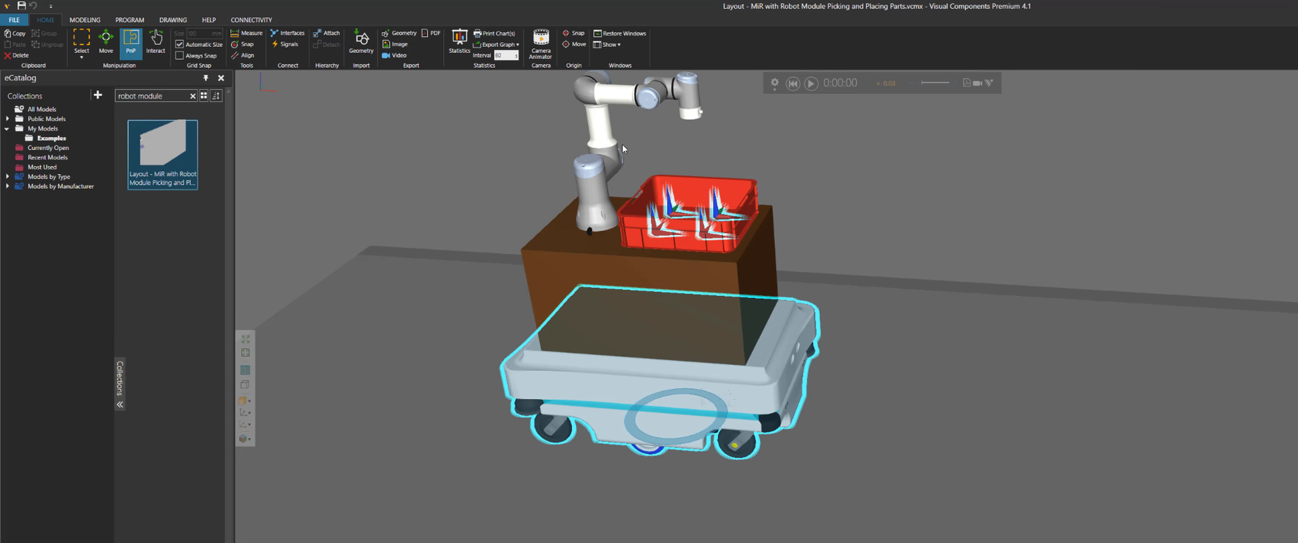
left_click(595, 189)
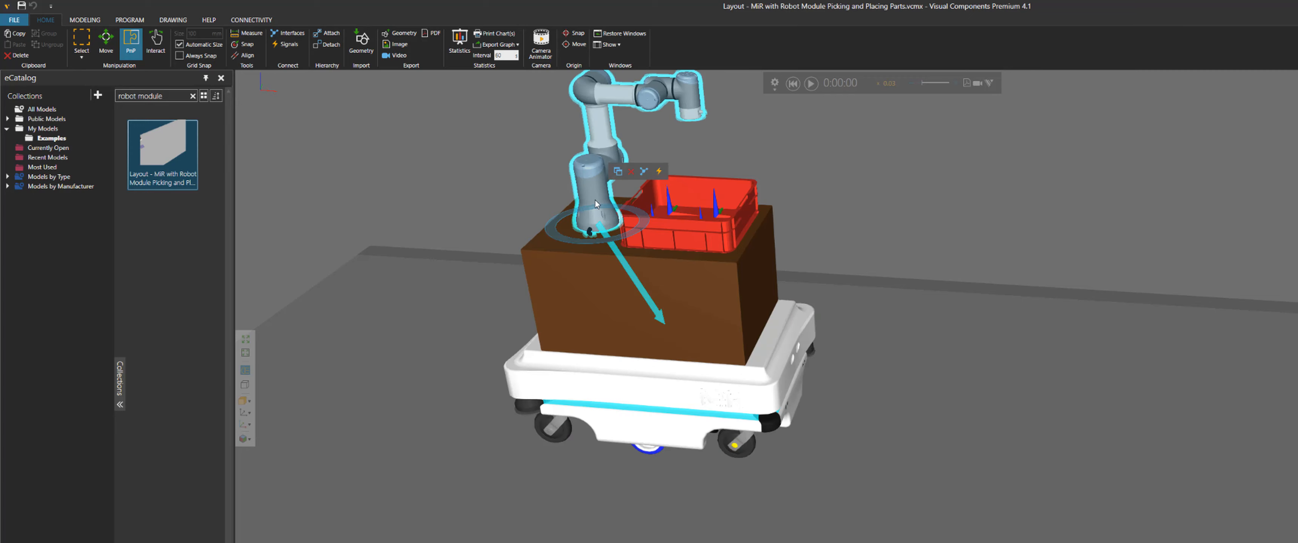
right_click_drag(595, 198, 618, 222)
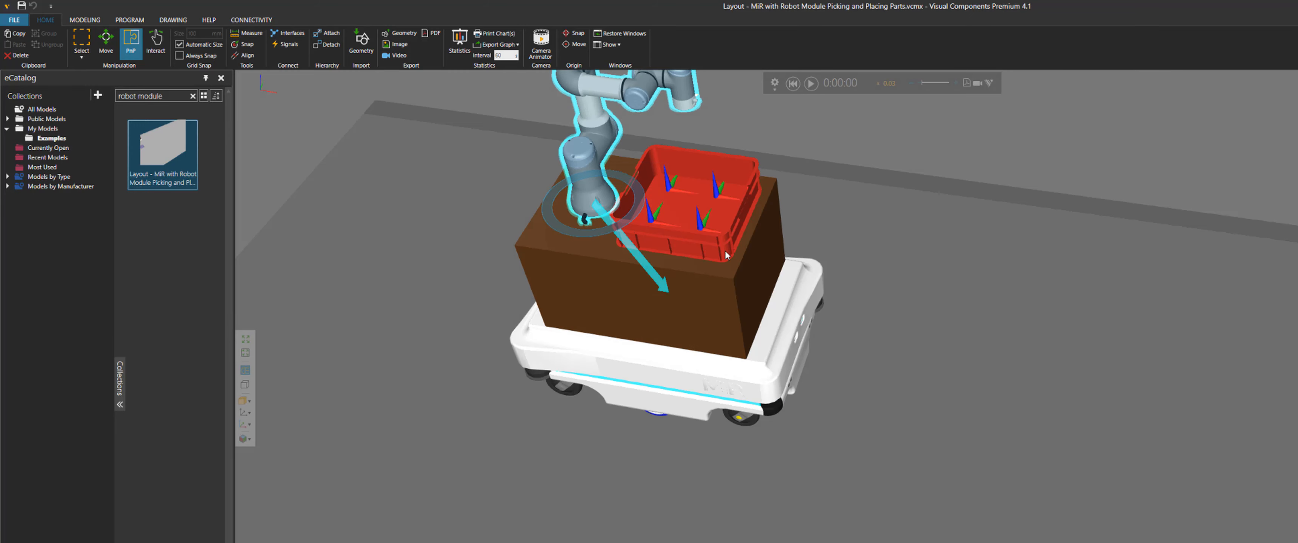
scroll(721, 231, "up", 3)
right_click_drag(925, 236, 932, 312)
right_click_drag(812, 292, 814, 287)
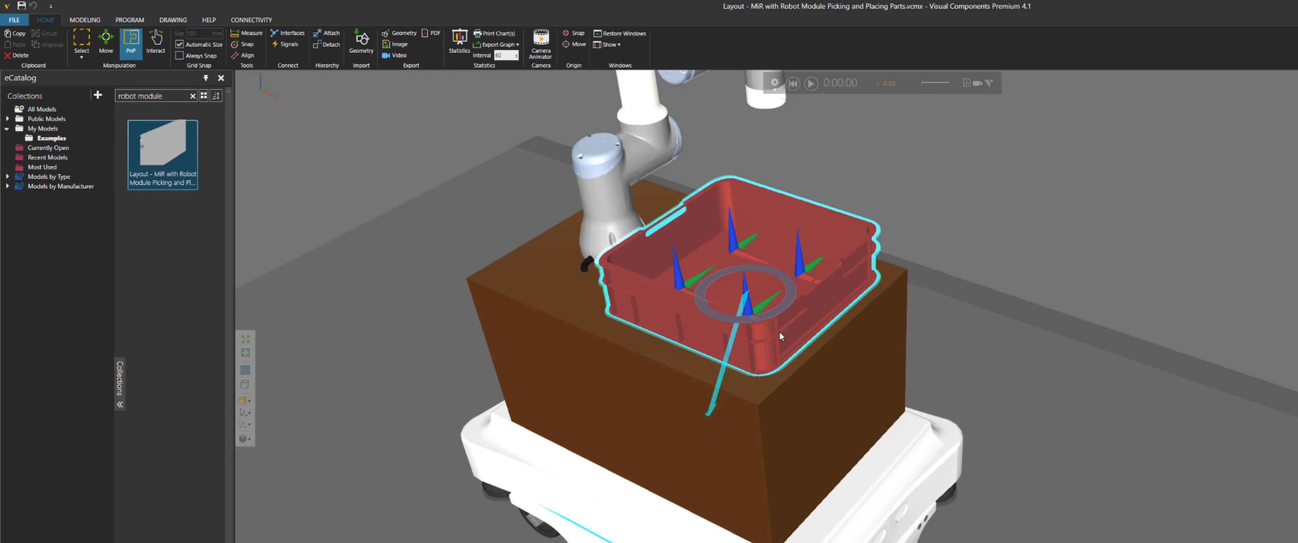
right_click_drag(779, 331, 809, 348)
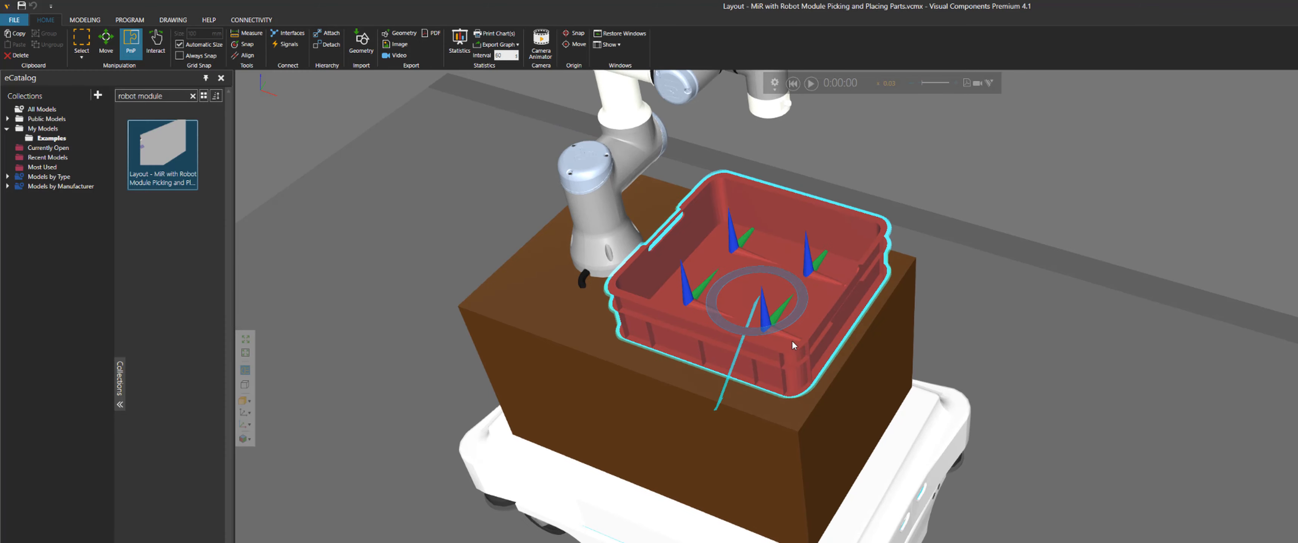
right_click_drag(737, 405, 736, 403)
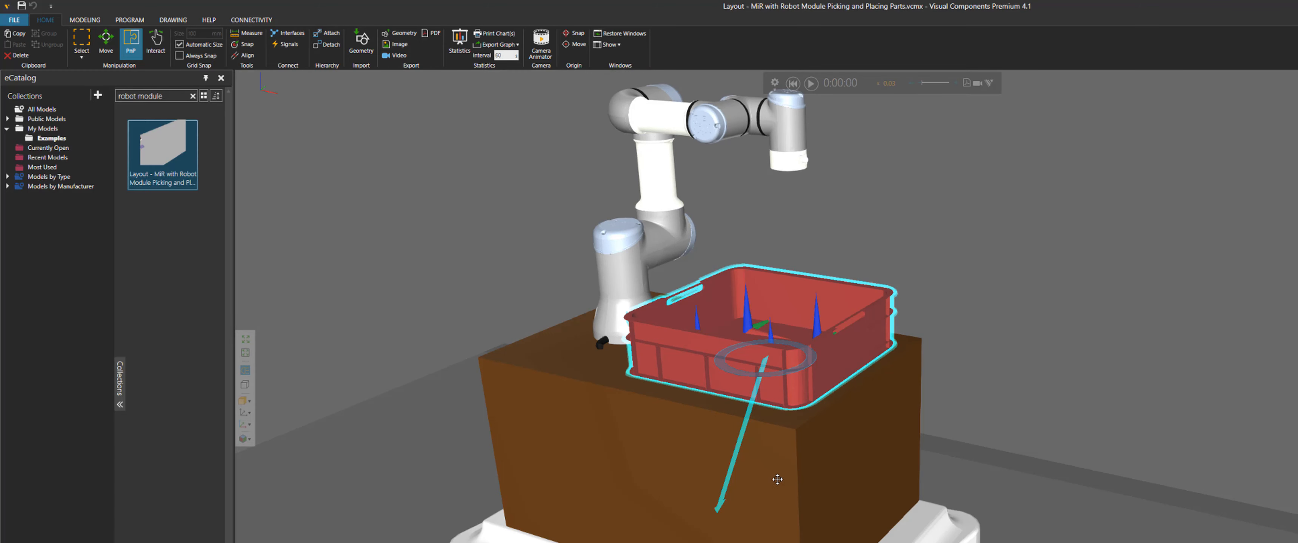
right_click_drag(778, 480, 915, 465)
Select the MiR and view its AGV properties
left_click(889, 477)
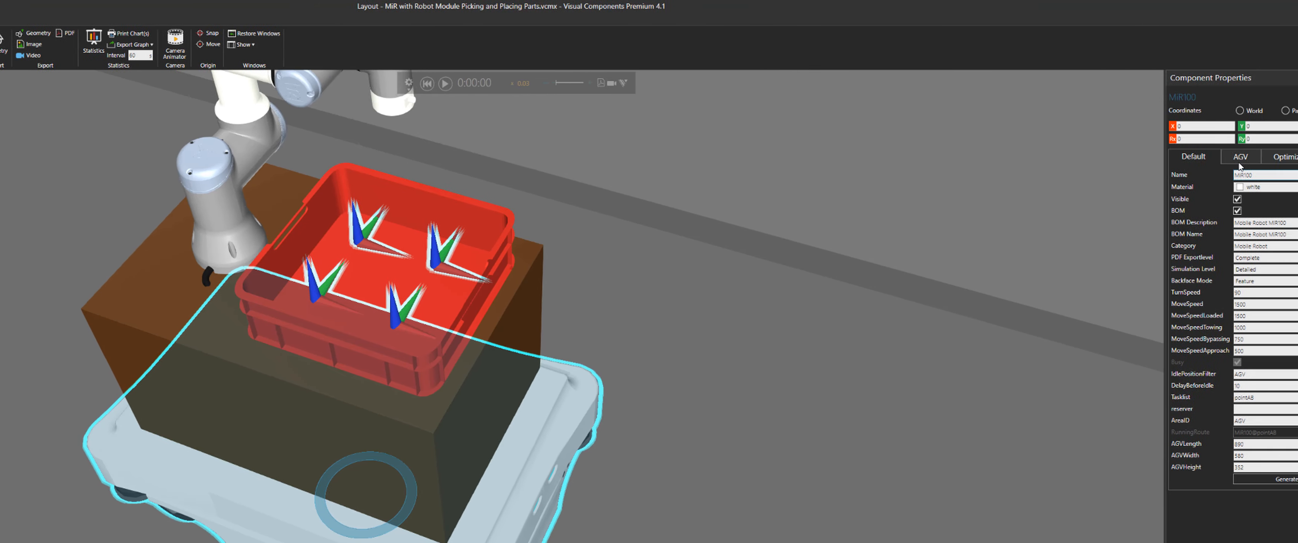
left_click(1240, 158)
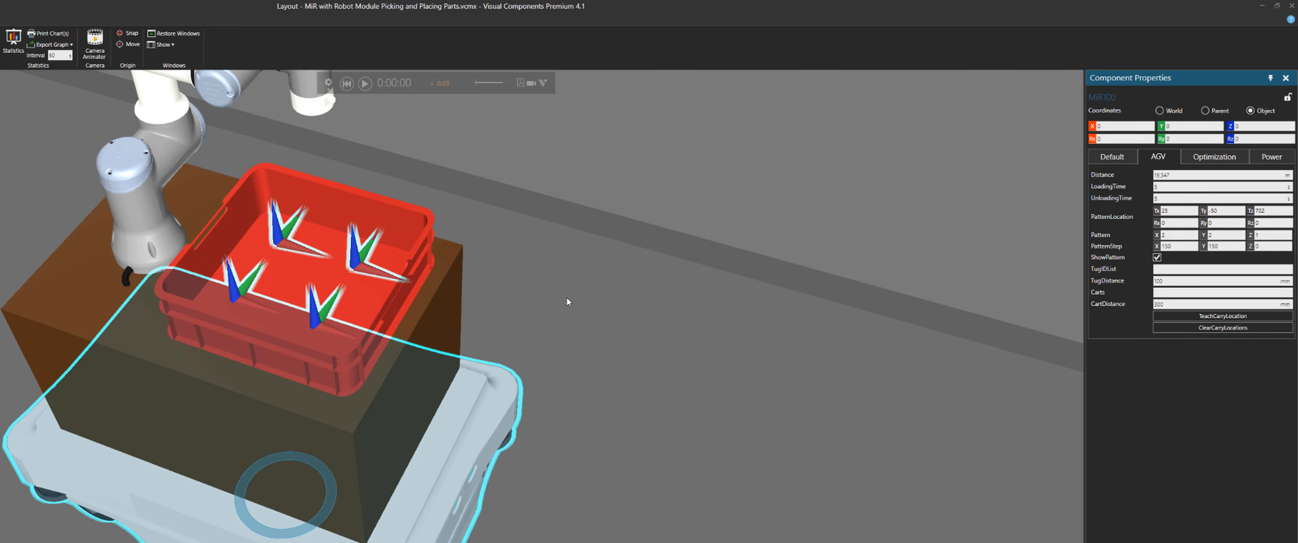
scroll(567, 302, "down", 5)
right_click_drag(136, 388, 269, 355)
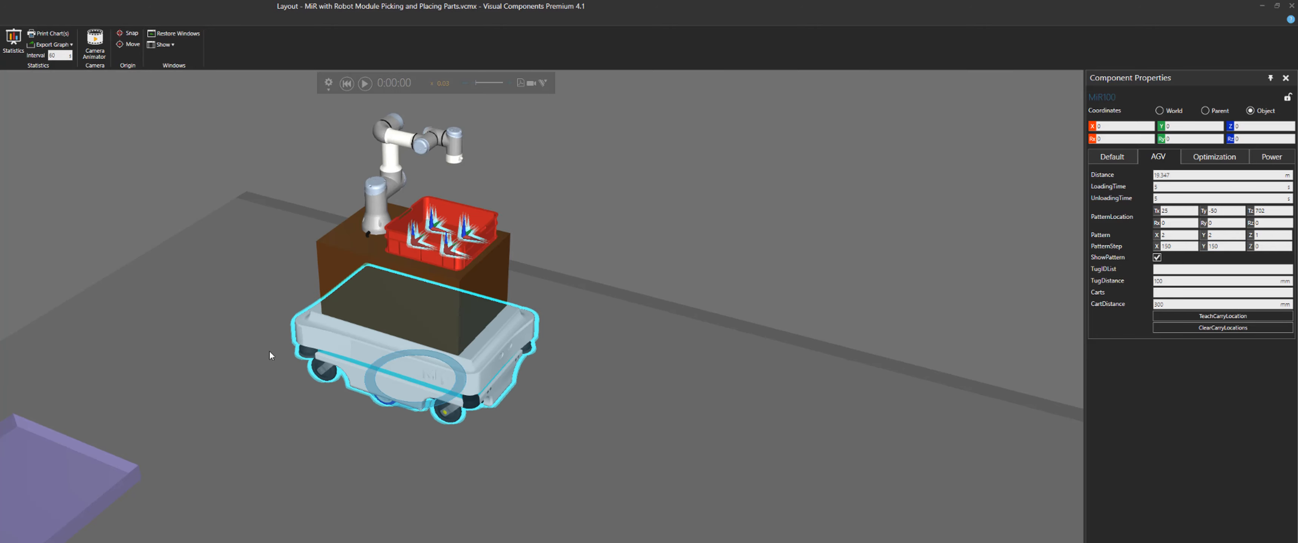
Select the UR5, zoom out over the layout and start the simulation
left_click(376, 225)
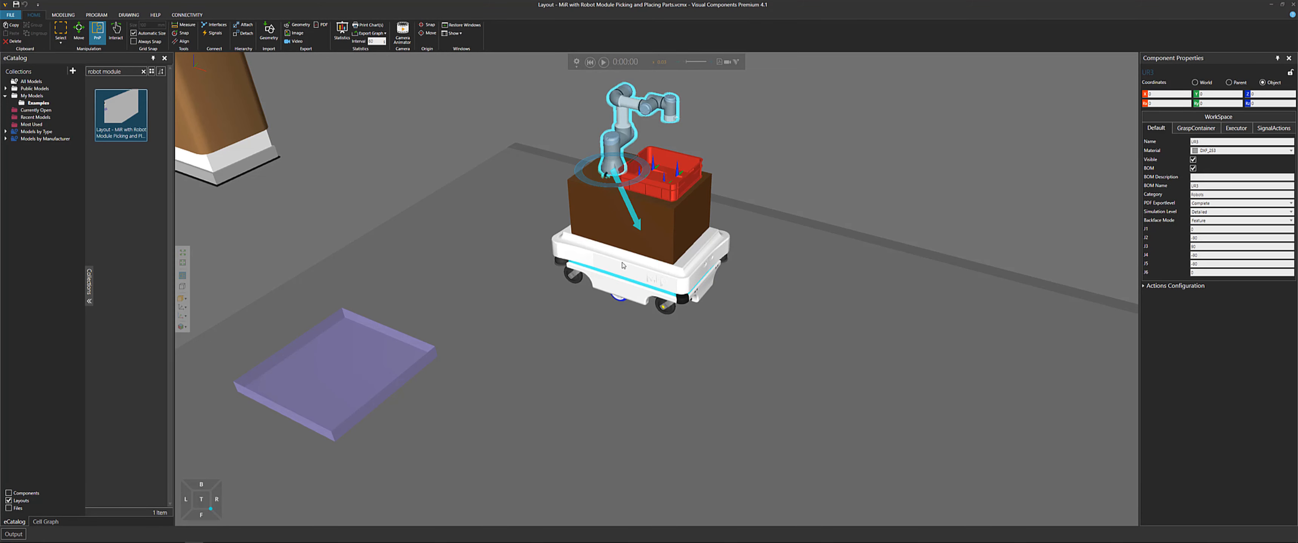
scroll(621, 270, "down", 3)
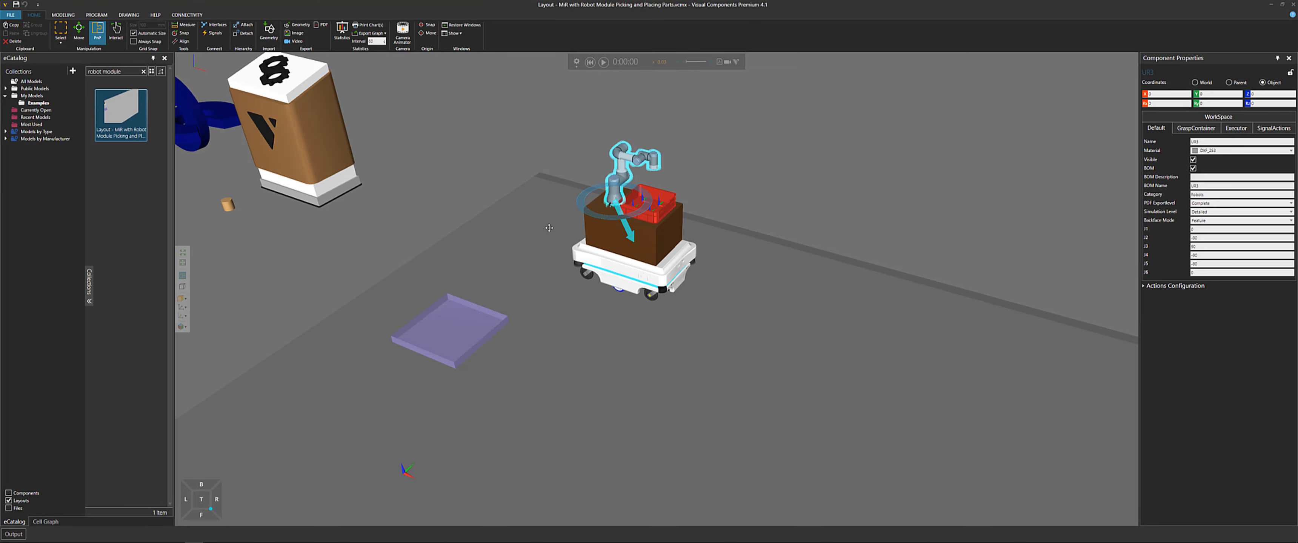
left_click(604, 61)
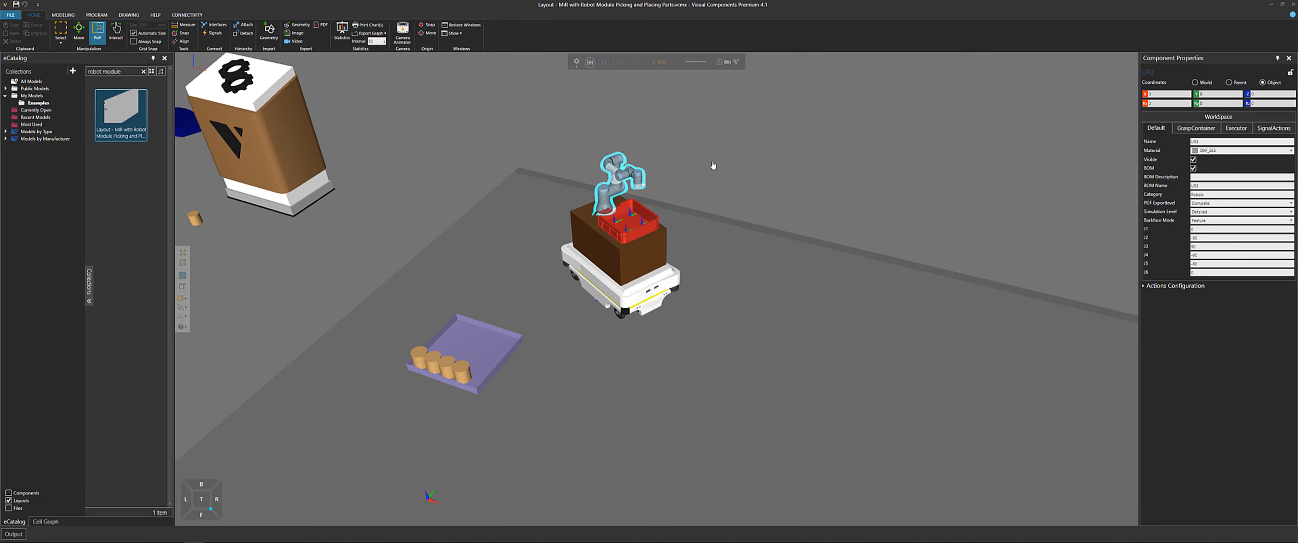
Follow the MiR carrying cylinders from the feeder pad to the conveyor during the simulation
middle_click_drag(713, 165, 726, 85)
scroll(616, 291, "up", 2)
middle_click_drag(707, 270, 684, 288)
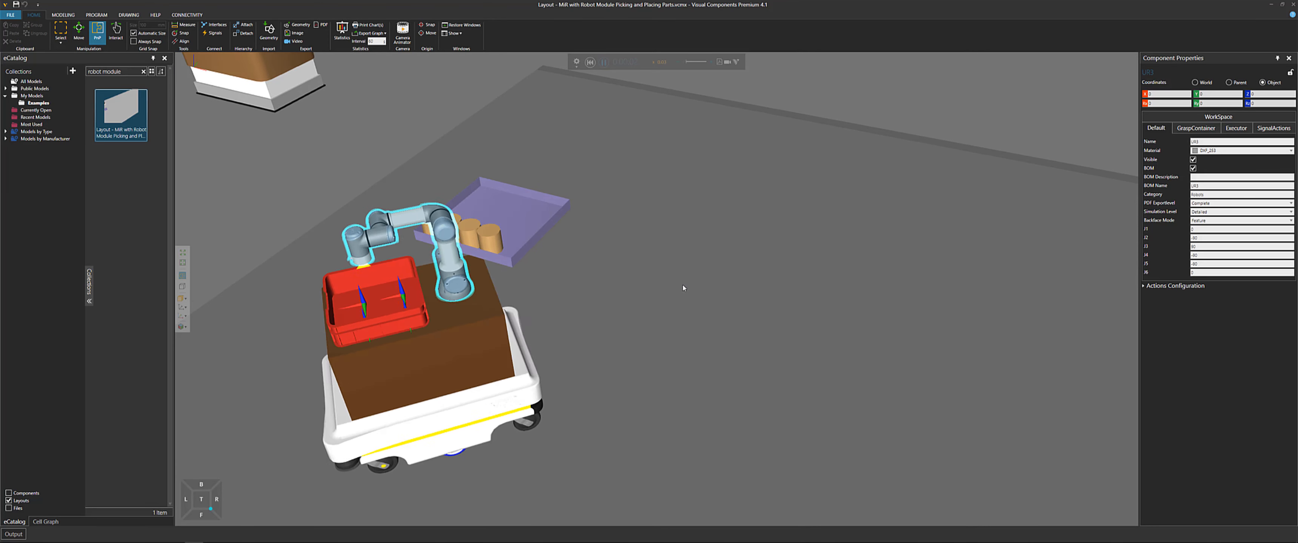
left_click(667, 298)
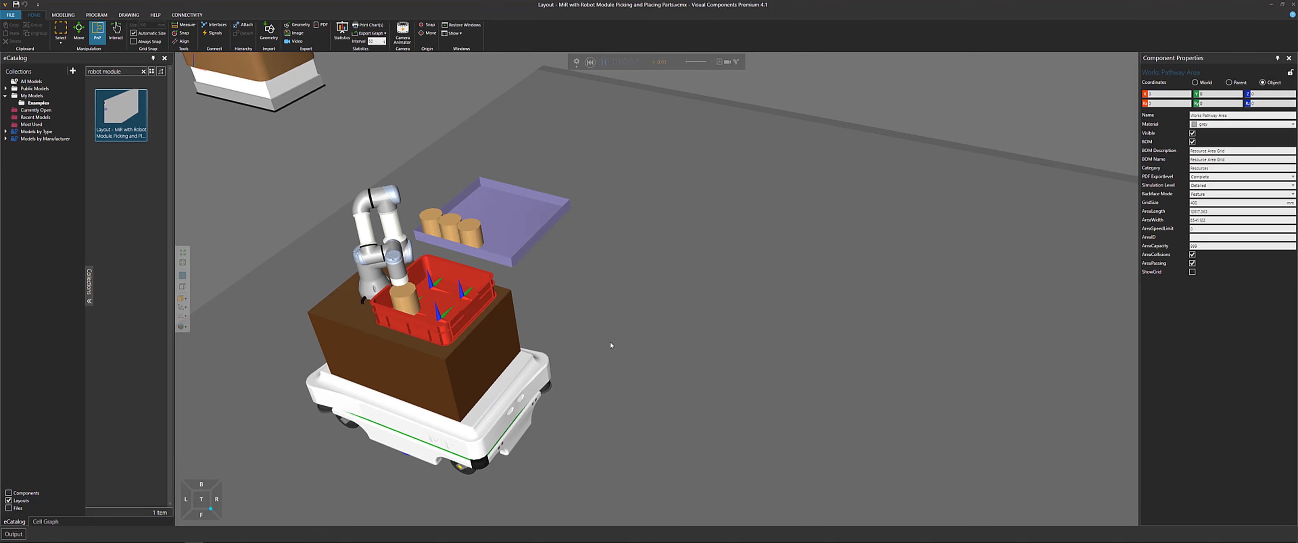
scroll(608, 347, "up", 1)
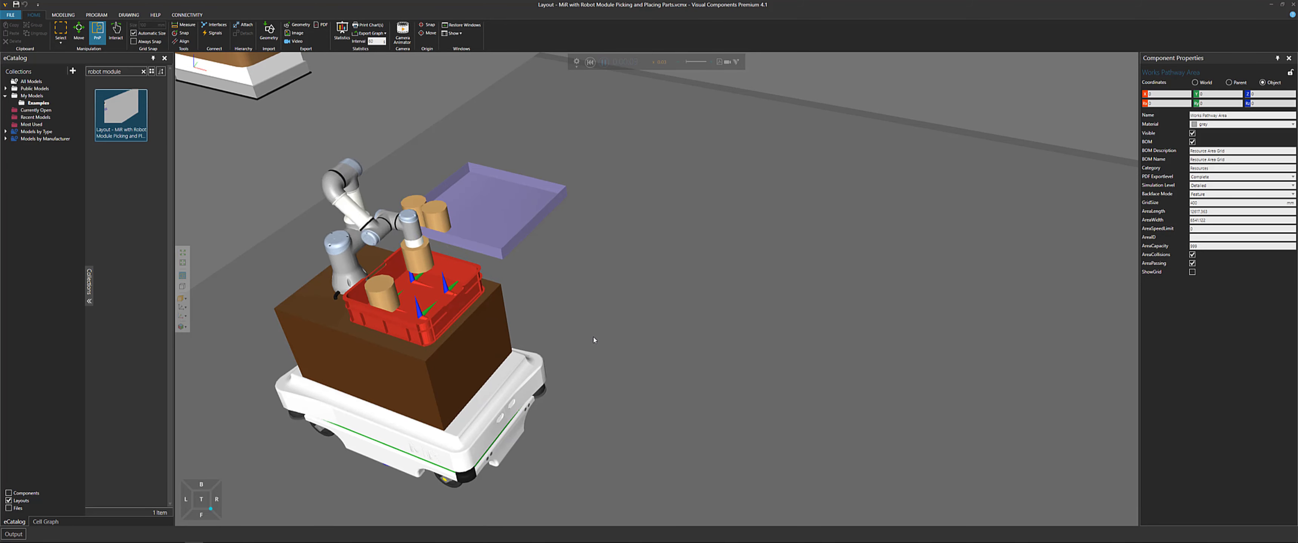
scroll(594, 339, "down", 1)
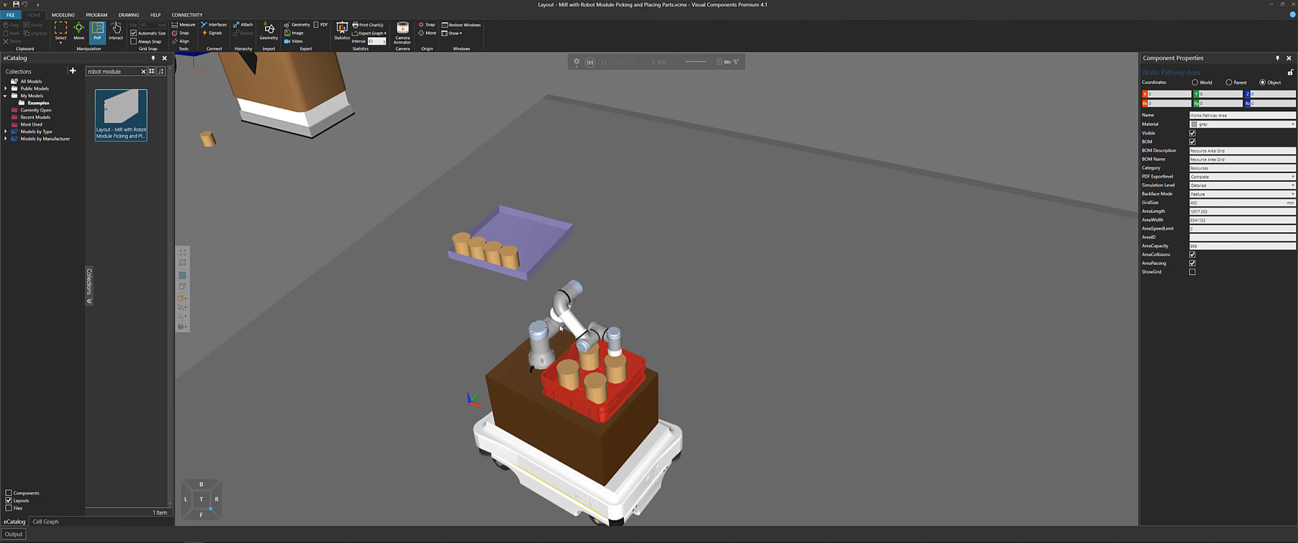
scroll(560, 328, "down", 2)
right_click_drag(927, 359, 878, 319)
right_click_drag(760, 320, 766, 320)
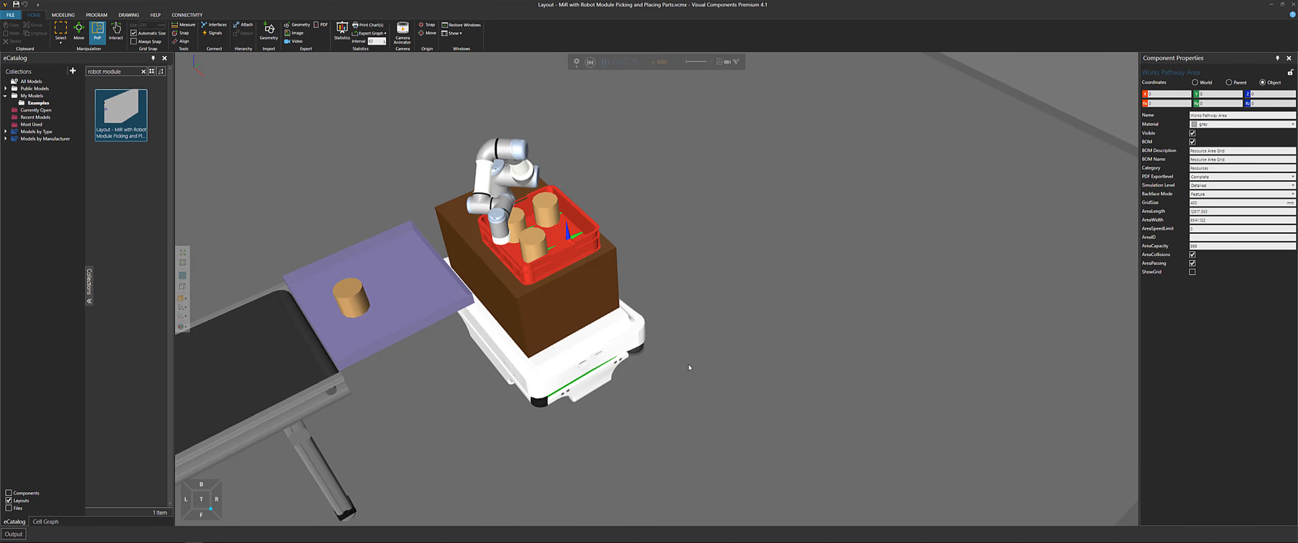
right_click_drag(693, 377, 689, 379)
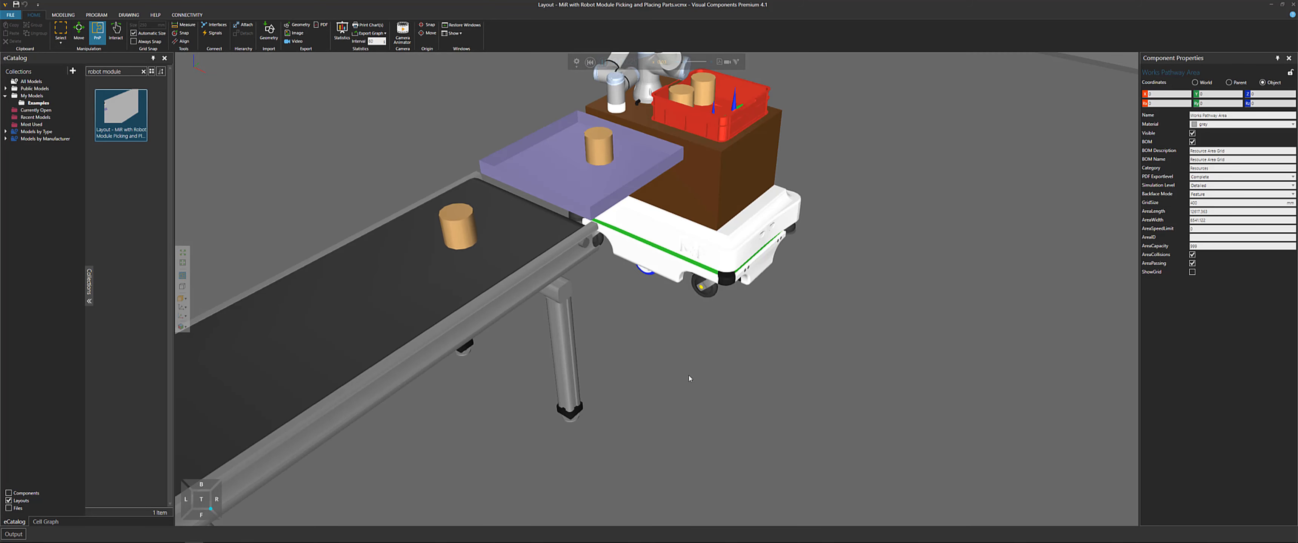
scroll(718, 398, "down", 3)
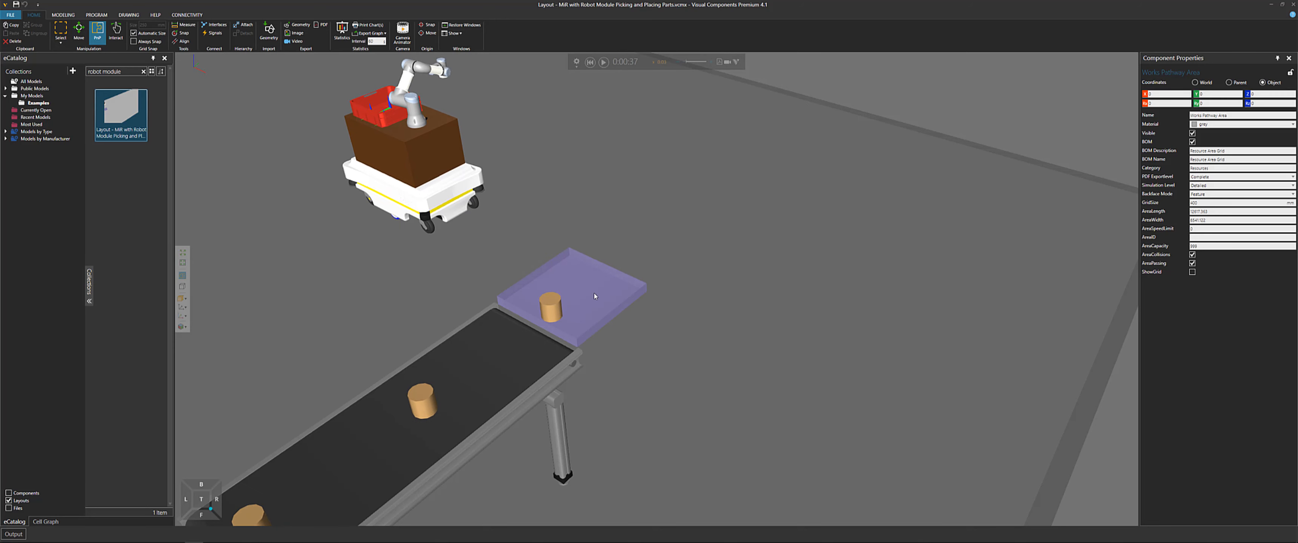
Reset the simulation and inspect the task list of the process pad at the conveyor's end
left_click(589, 62)
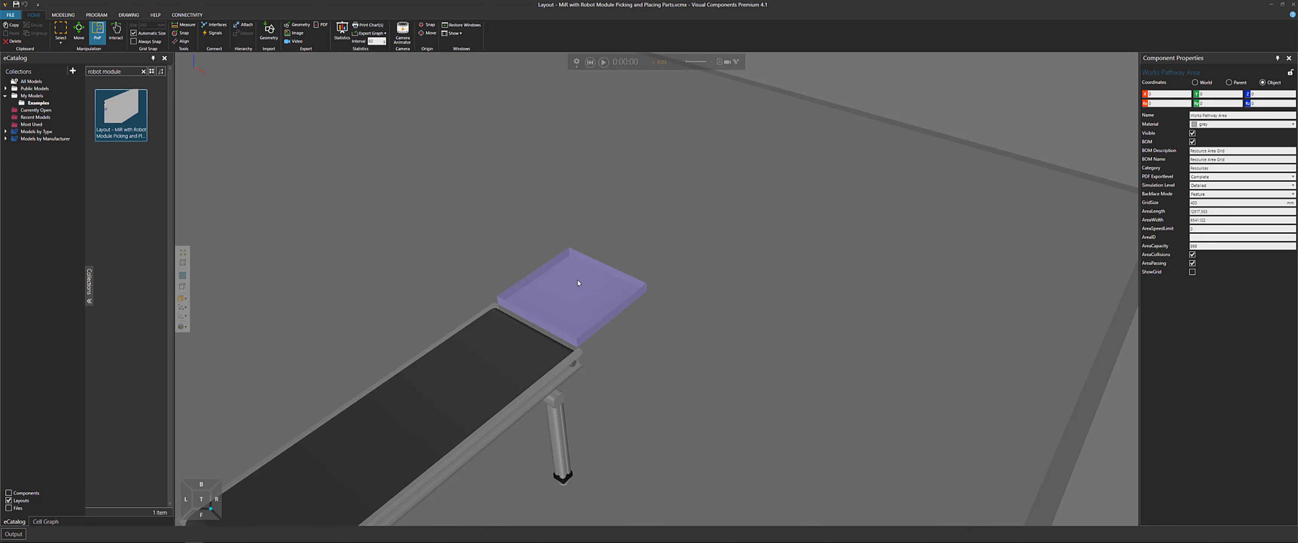
left_click(591, 300)
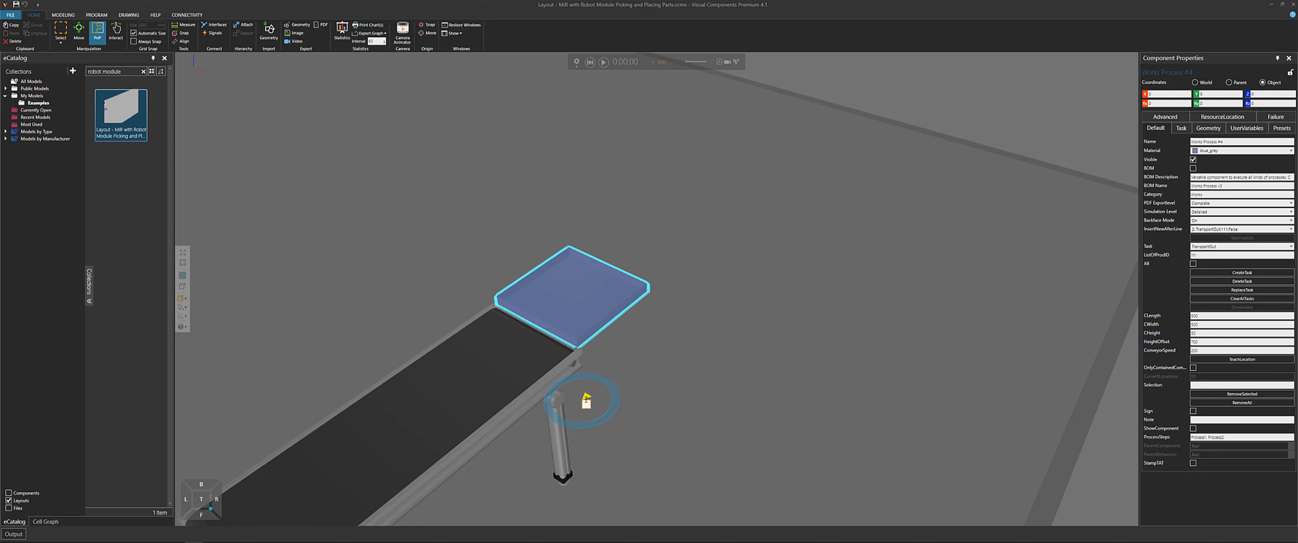
left_click_drag(549, 103, 511, 103)
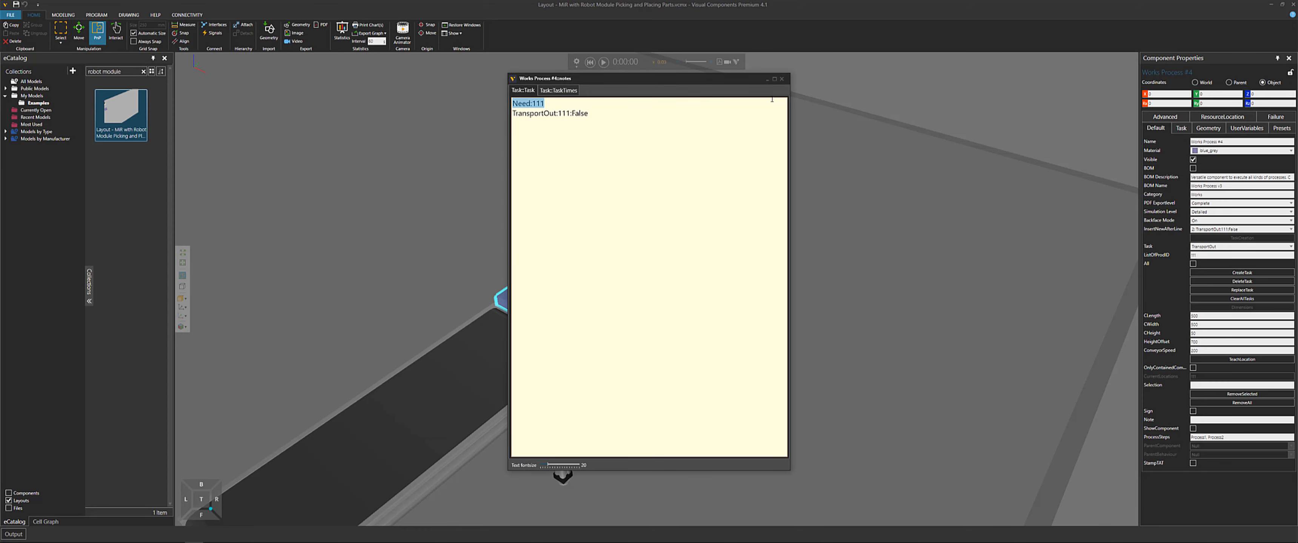
left_click(782, 79)
Inspect the task list of the floor pad's process and select the feeder component labelled 8
middle_click_drag(506, 193, 965, 415)
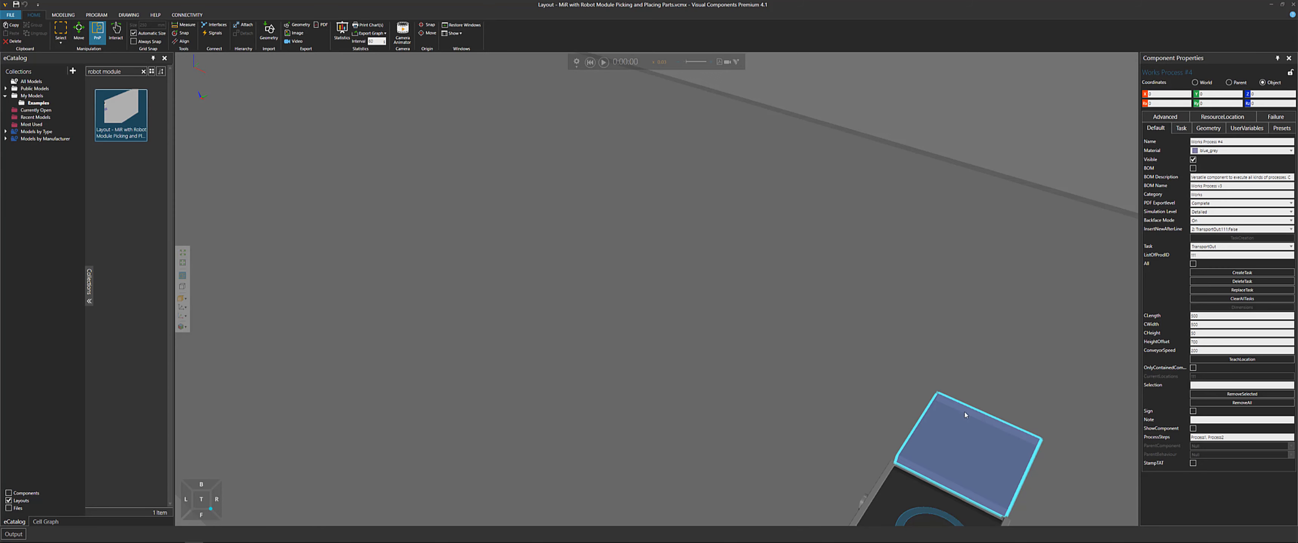
scroll(376, 200, "down", 5)
middle_click_drag(377, 200, 610, 446)
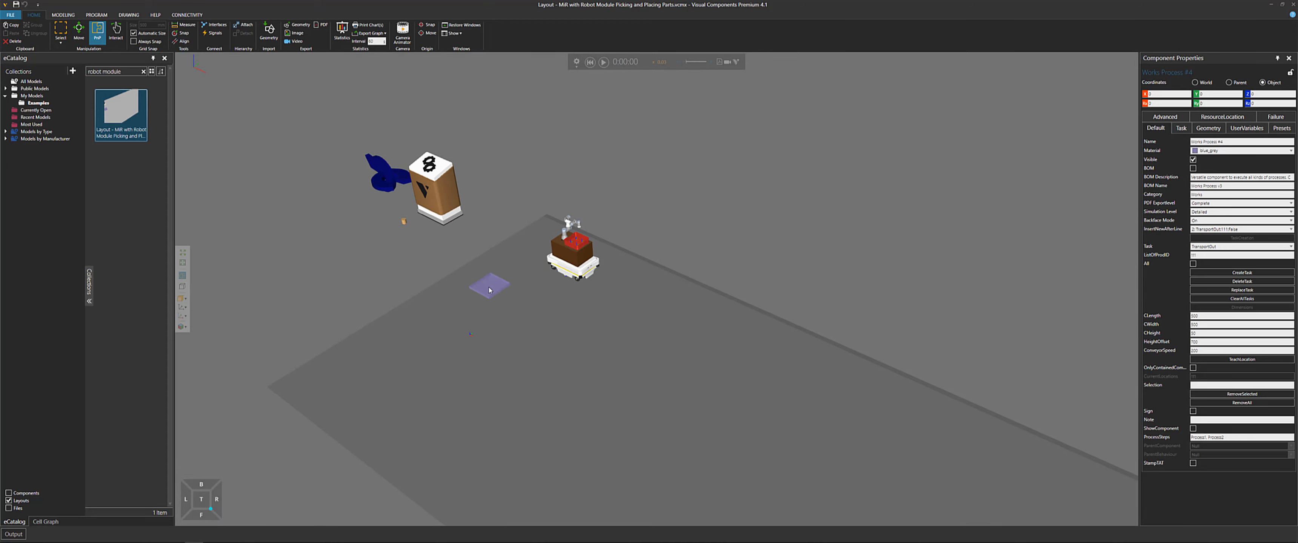
left_click(495, 291)
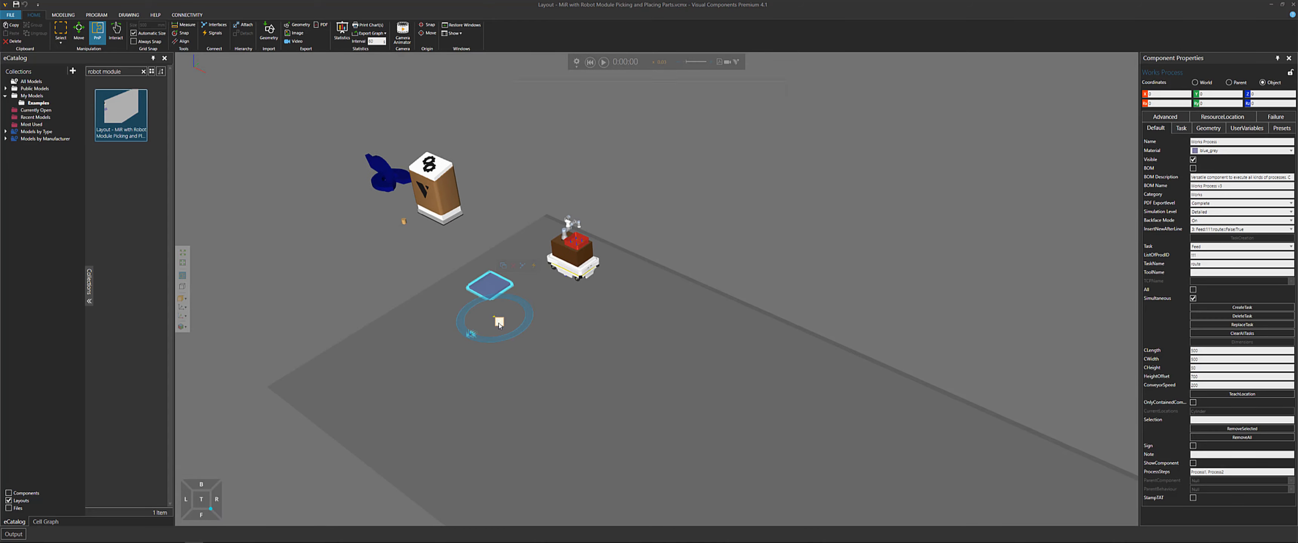
left_click_drag(599, 125, 581, 124)
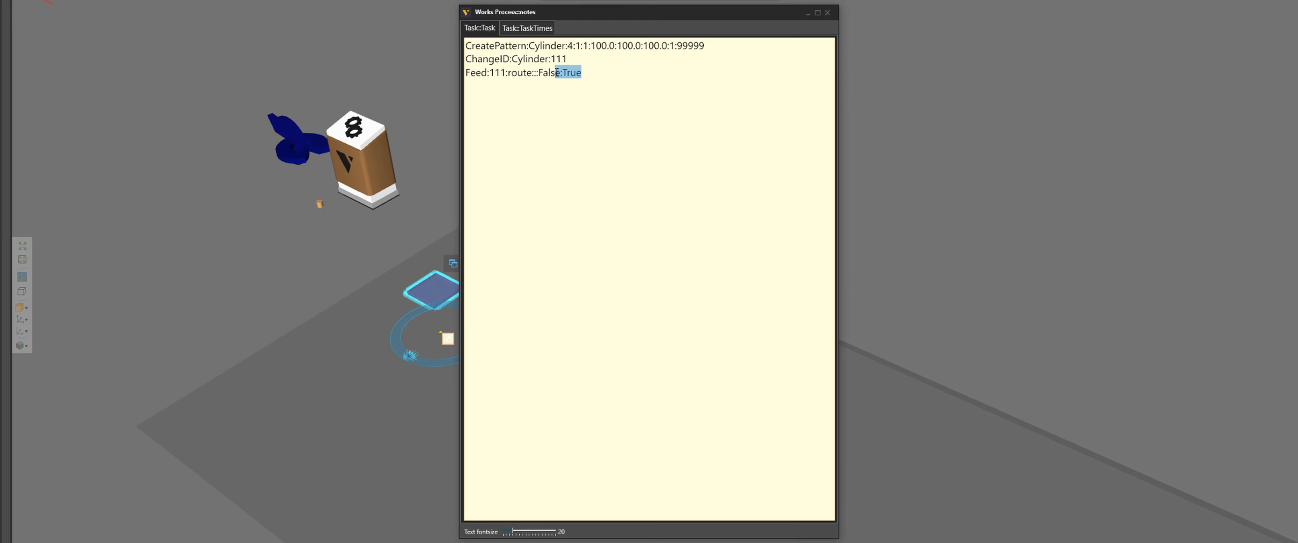
left_click(830, 14)
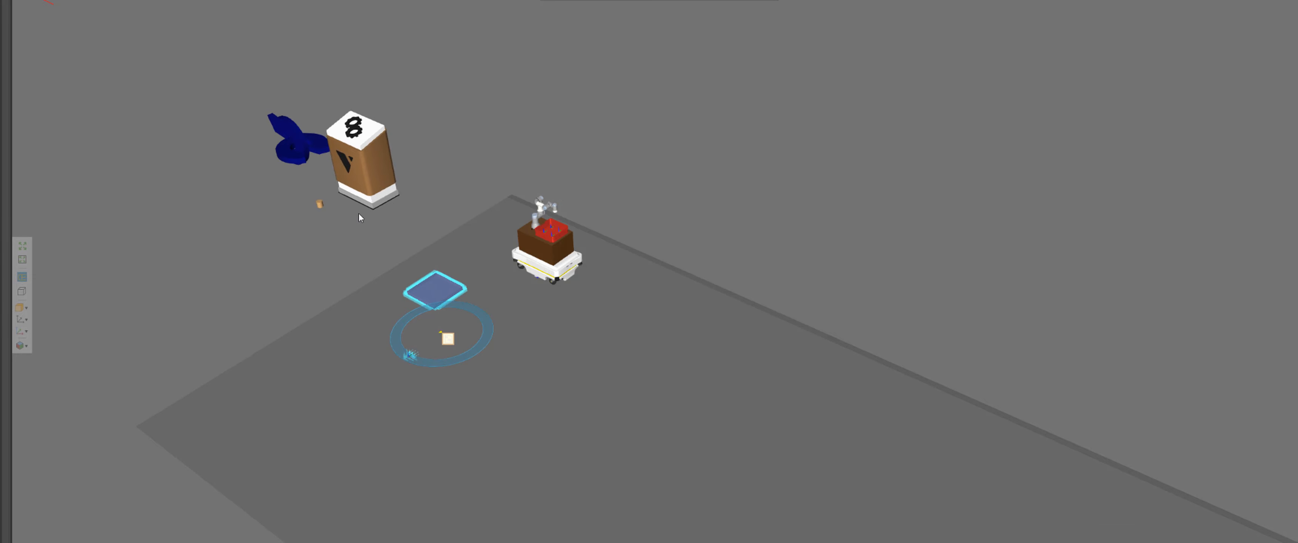
scroll(358, 214, "up", 3)
left_click(369, 177)
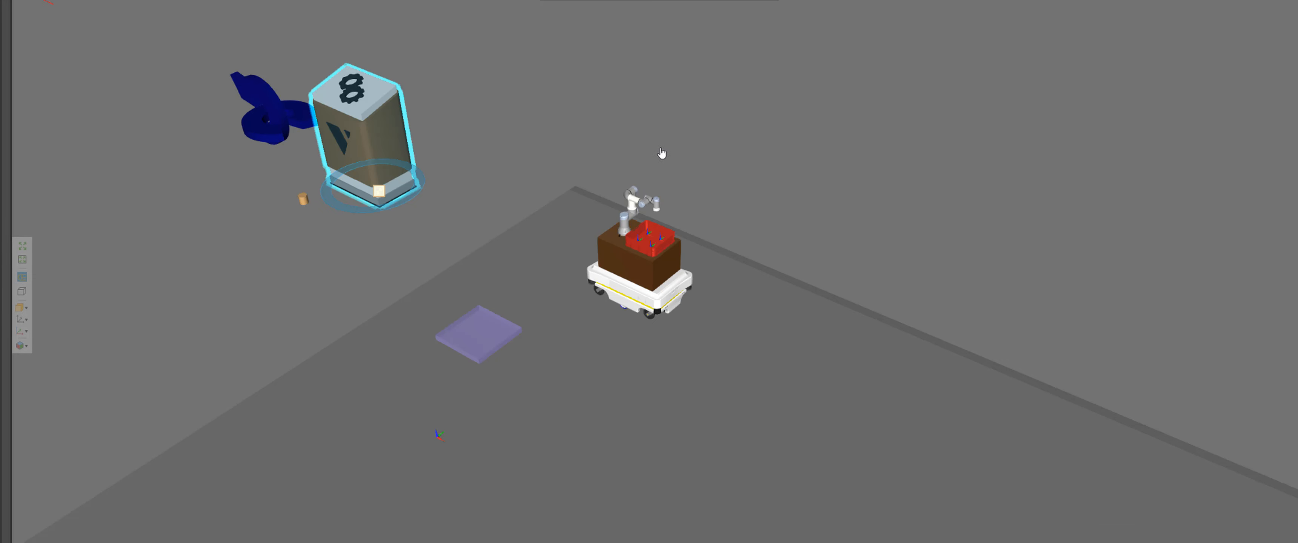
Open the task control's Route Control orders in the editor and examine the pointAB route definition, then close the editor
middle_click_drag(661, 154, 1078, 168)
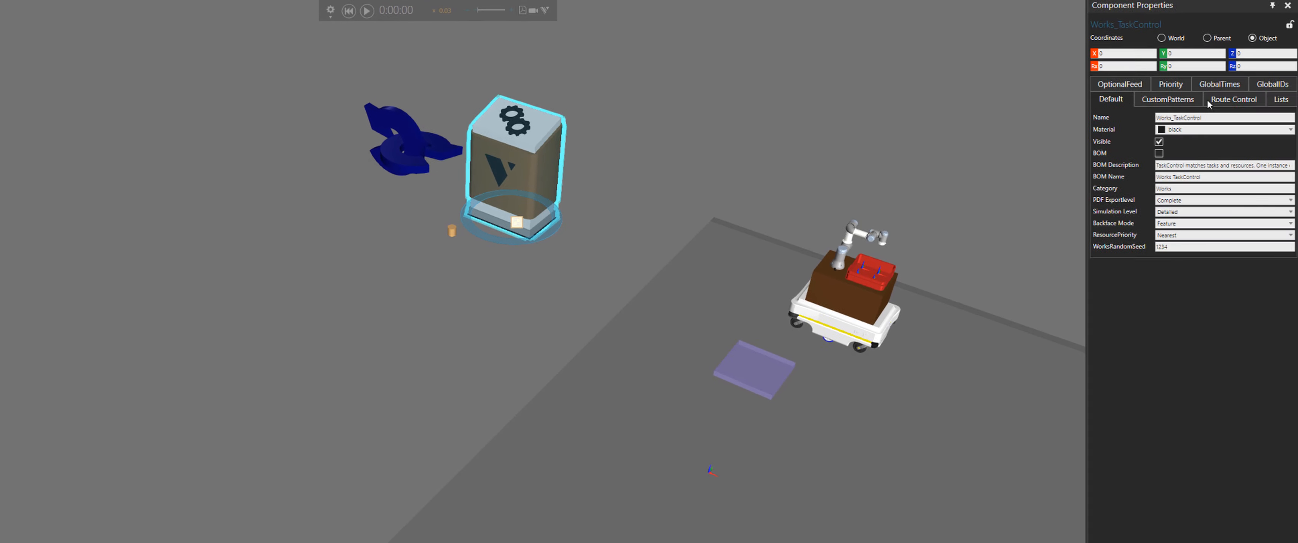
left_click(1215, 103)
left_click(1215, 119)
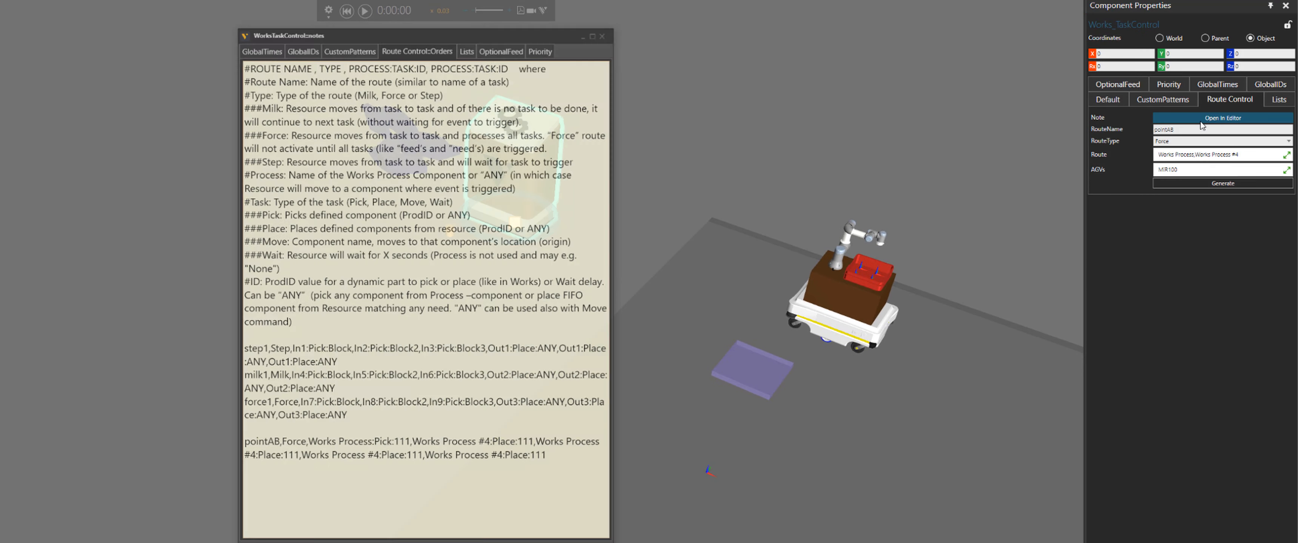
left_click_drag(278, 443, 242, 444)
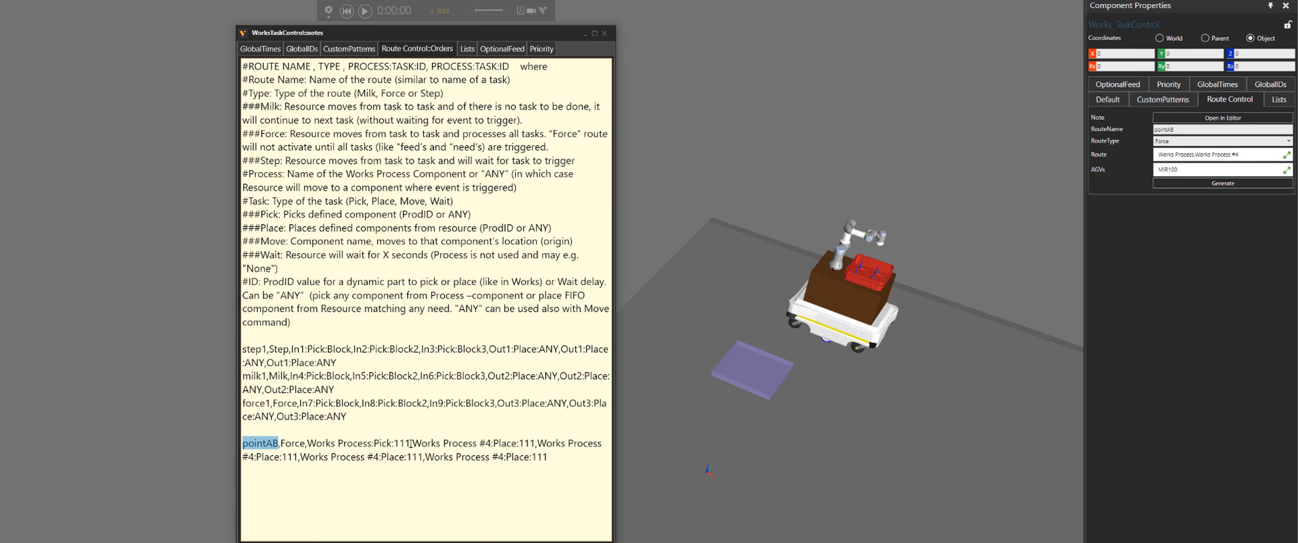
left_click_drag(412, 444, 308, 443)
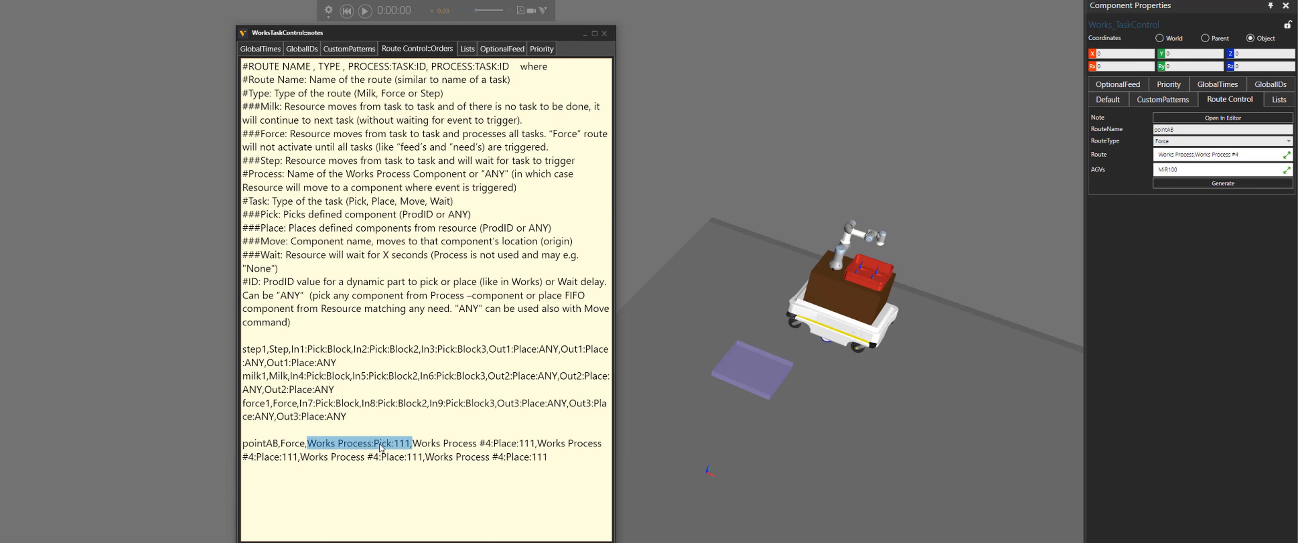
left_click(452, 443)
left_click_drag(415, 444, 547, 458)
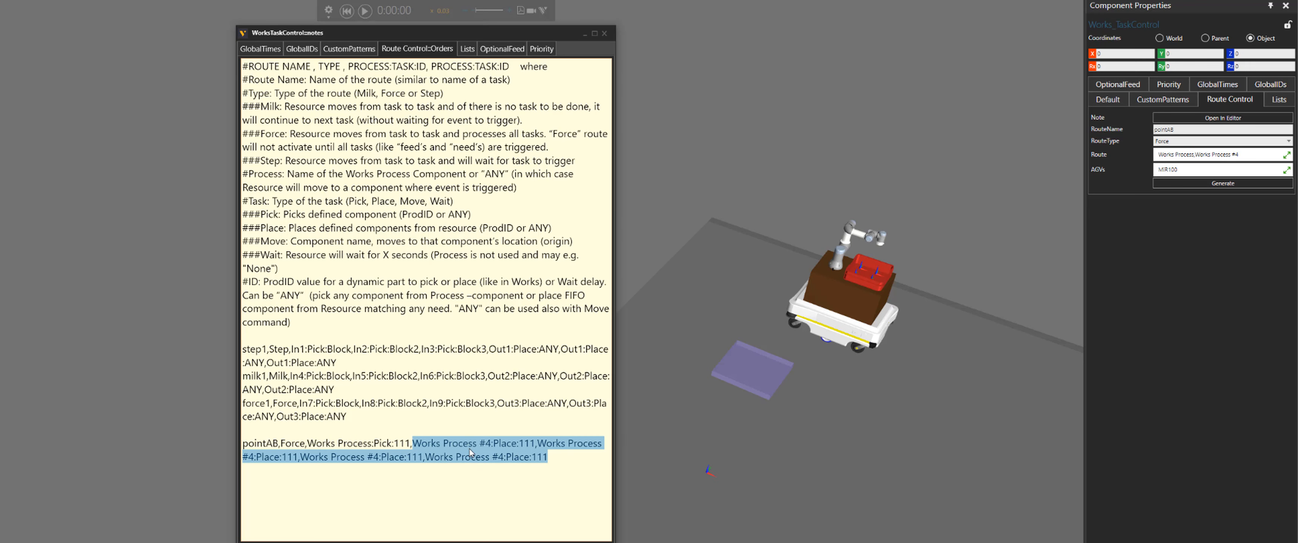
left_click(604, 33)
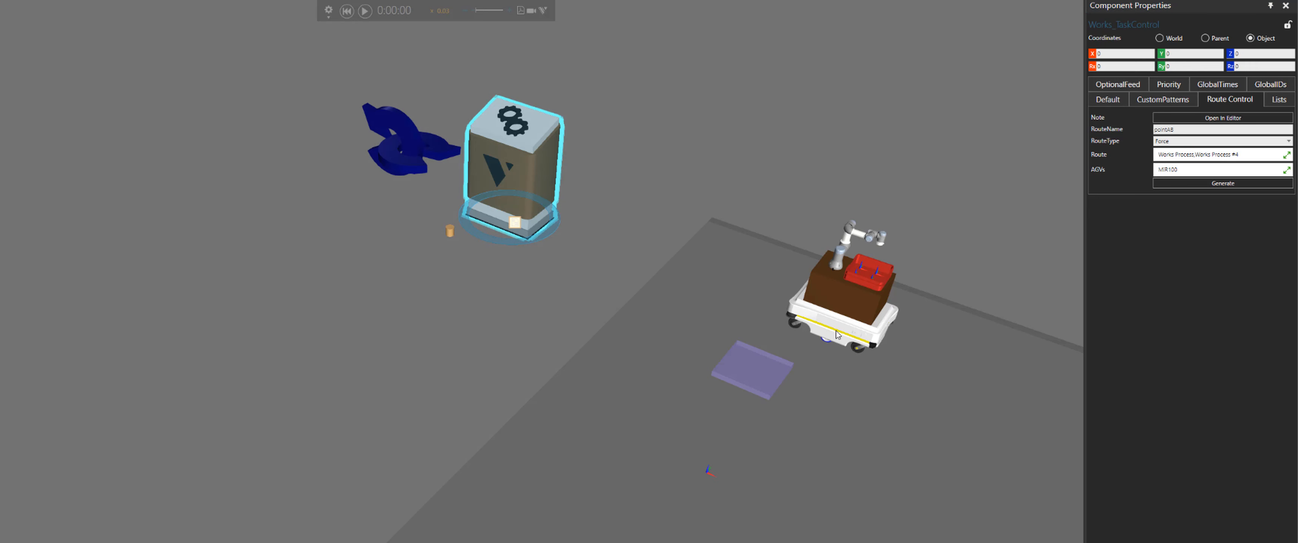
Inspect the MiR100's task list assignment and the UR5 robot mounted on it
left_click(889, 302)
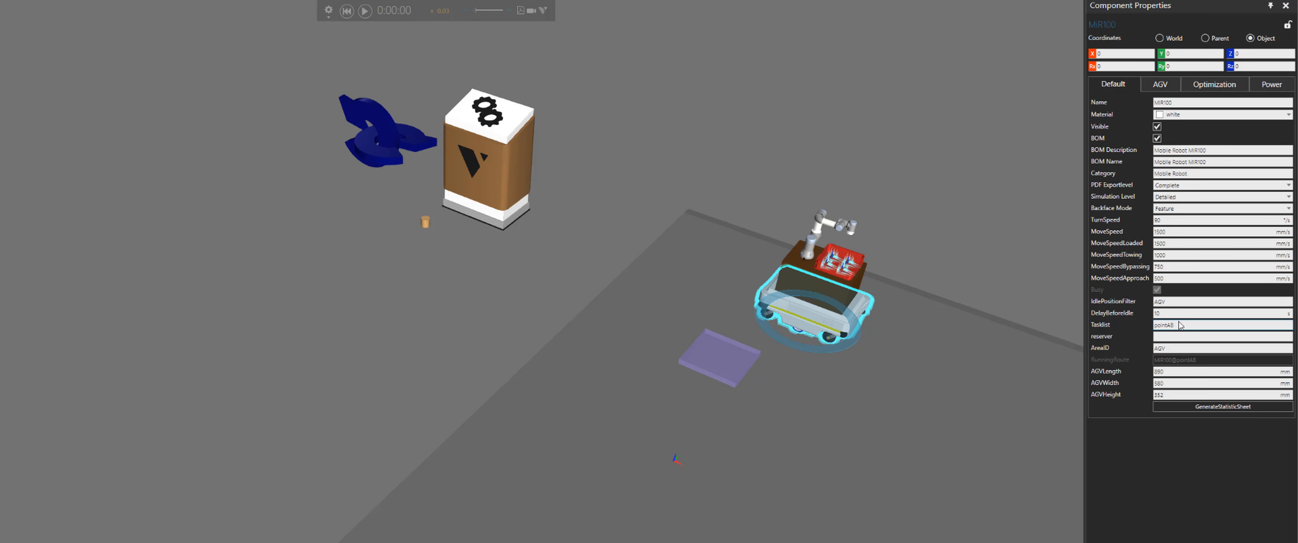
left_click(1155, 325)
double_click(1159, 325)
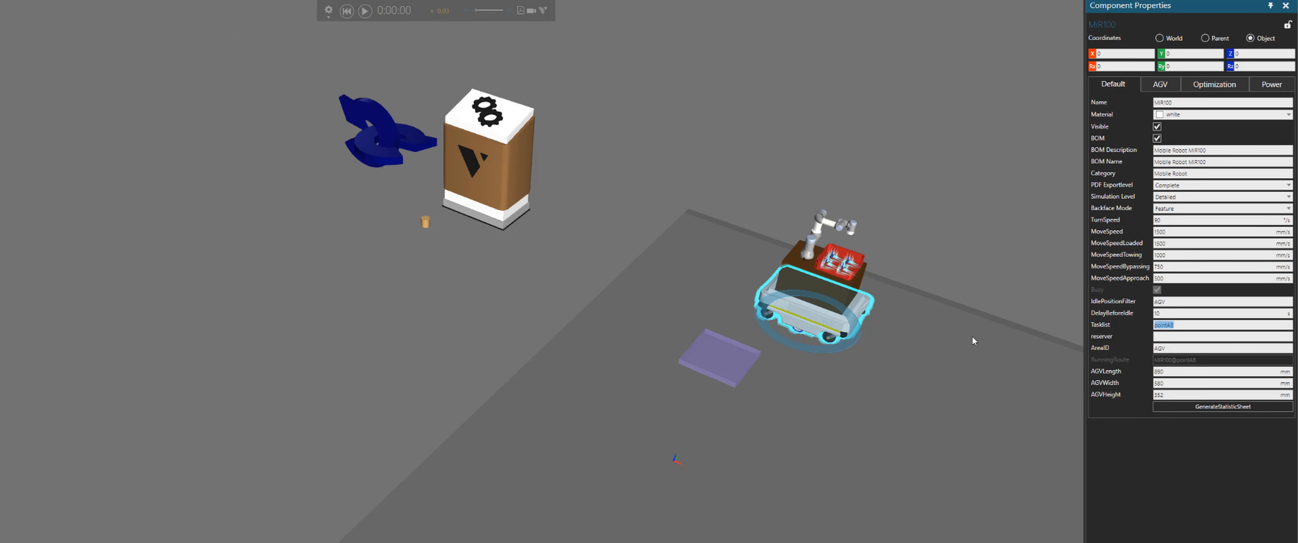
scroll(750, 244, "up", 3)
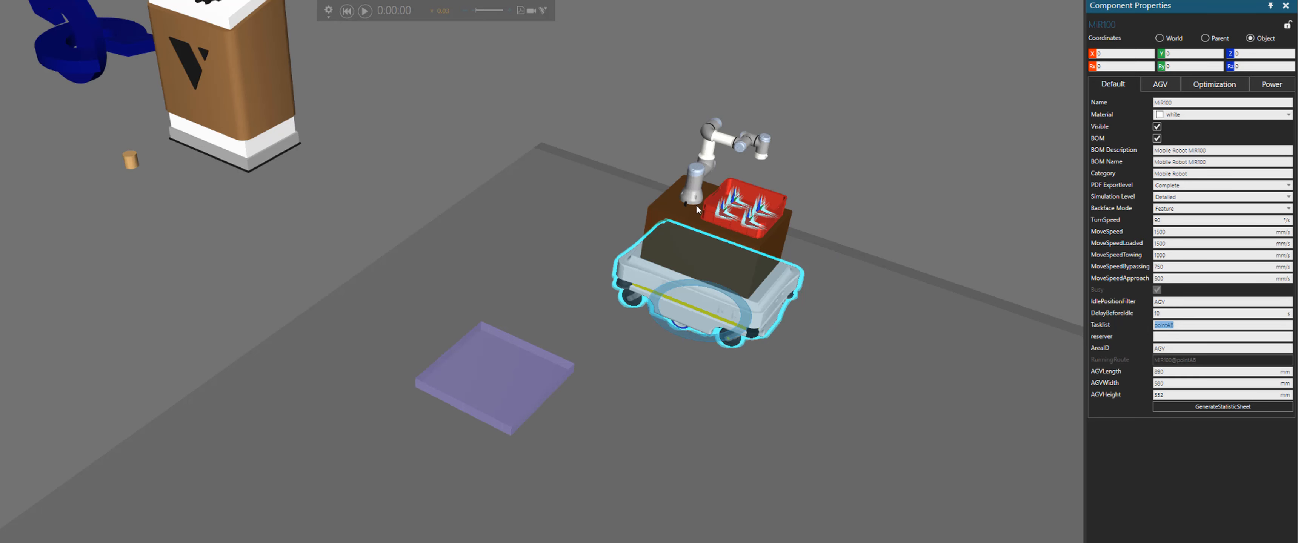
right_click_drag(809, 188, 716, 200)
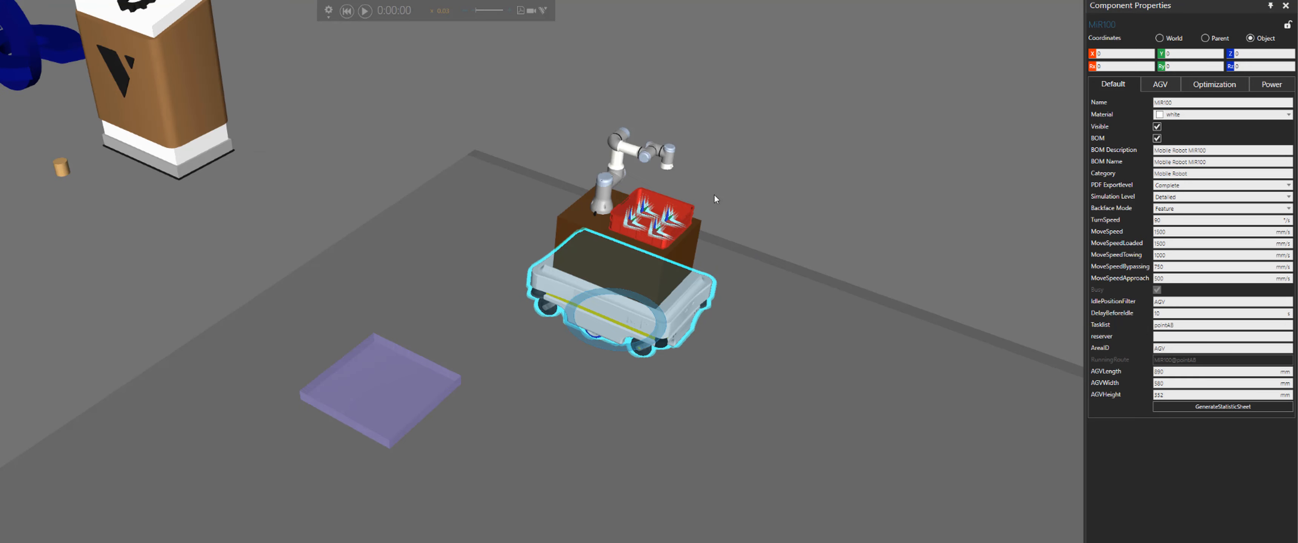
left_click(605, 199)
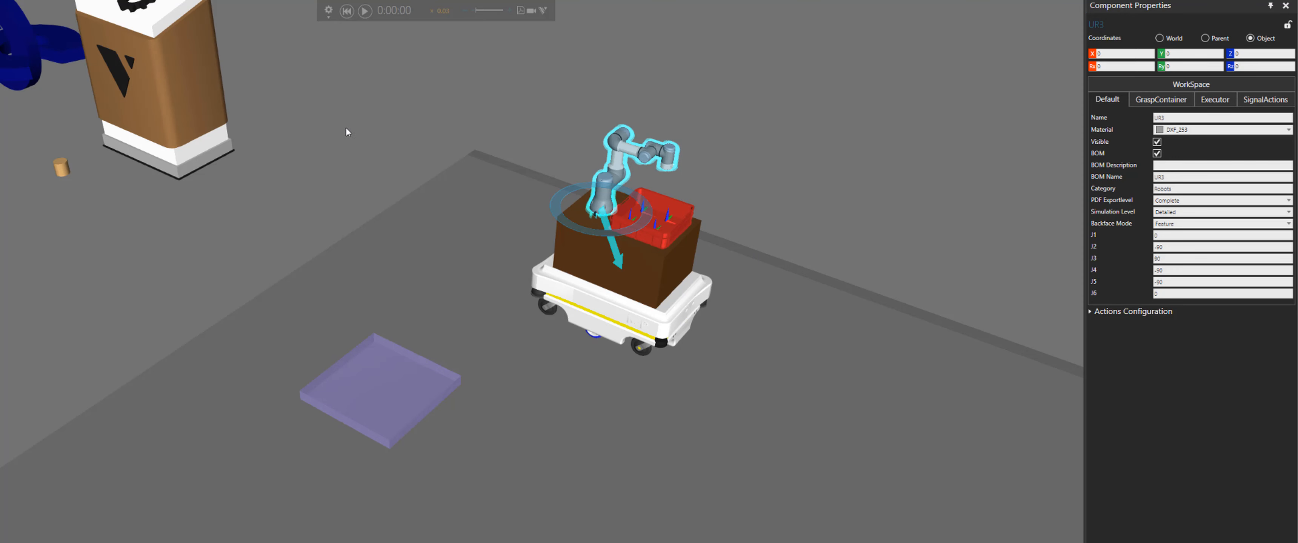
right_click_drag(318, 116, 311, 145)
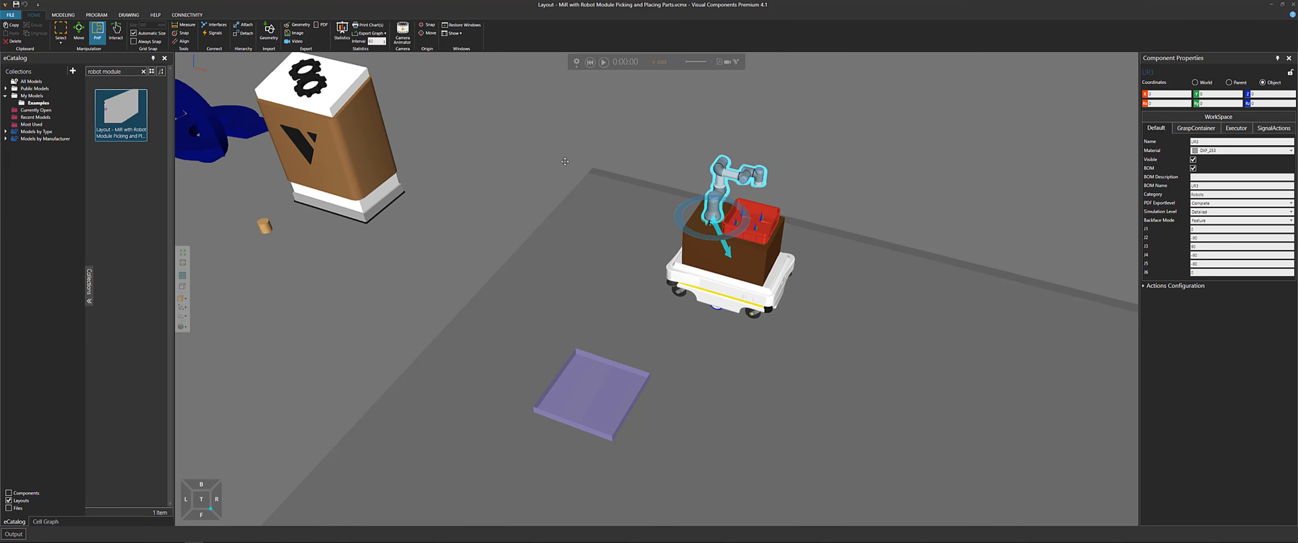
Start a new empty layout and tick off 'Layout - MiR with Robot Module Picking and Placing Parts' with an X in the checklist
key("ctrl+n")
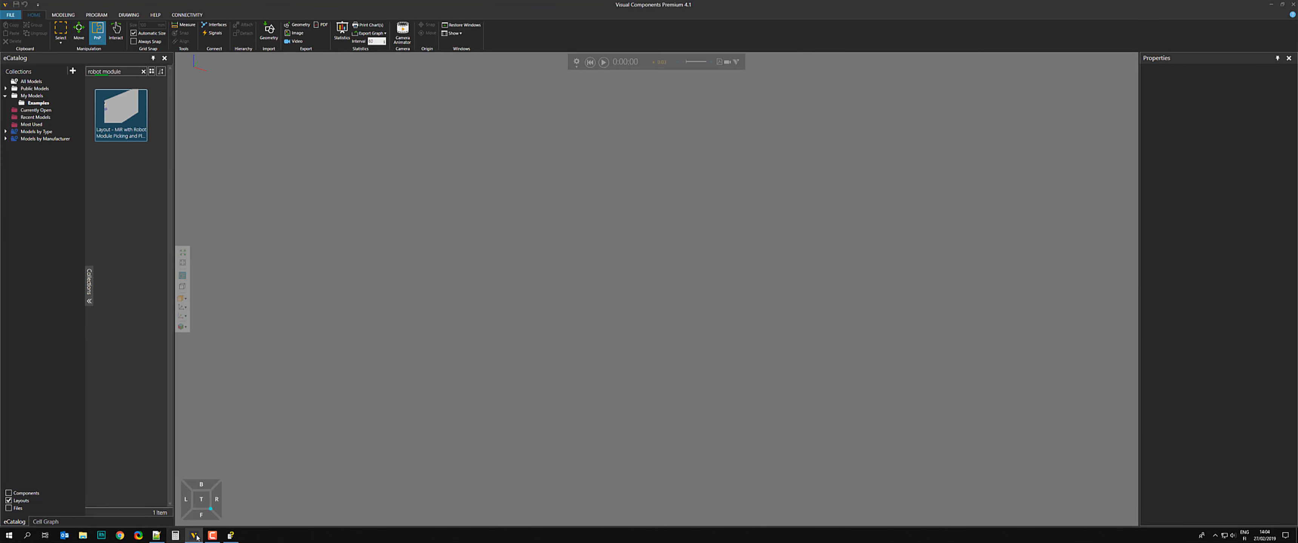
left_click(157, 535)
left_click(822, 426)
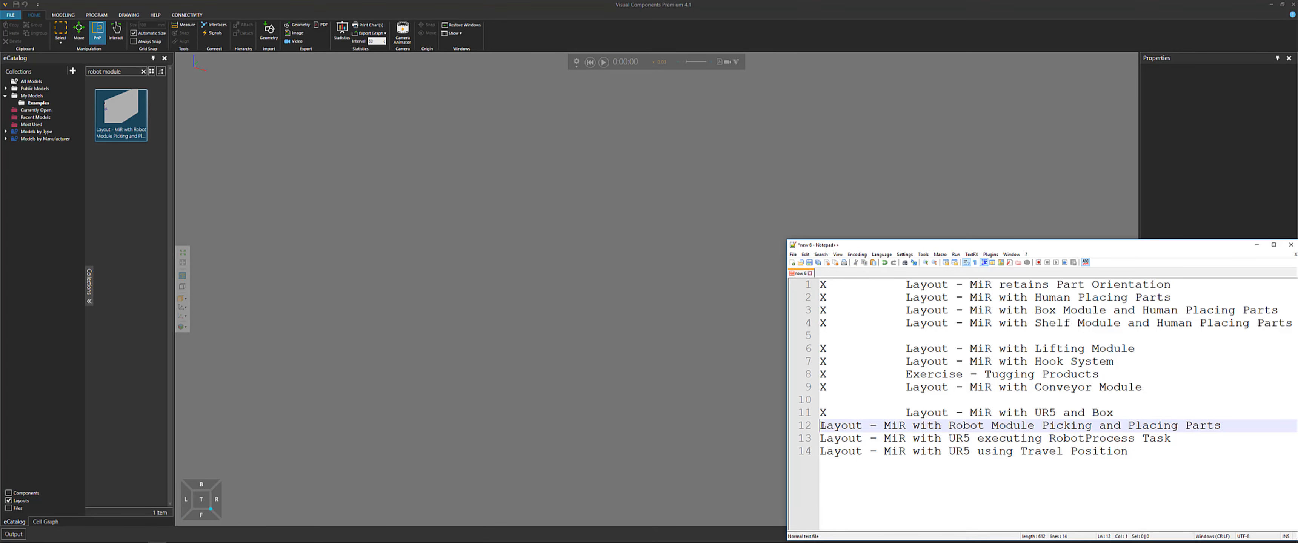
type("X")
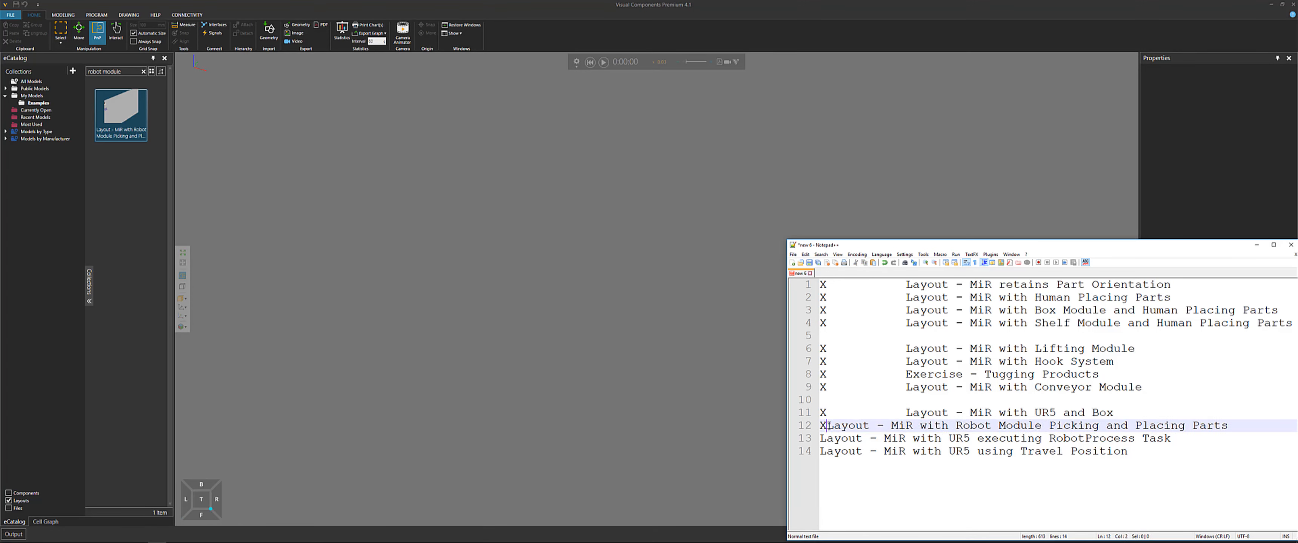
key("Tab")
key("Tab")
key("Tab")
Widen the checklist window and highlight key words in the entries to identify the next layout, 'MiR with UR5 executing RobotProcess Task'
left_click(979, 415)
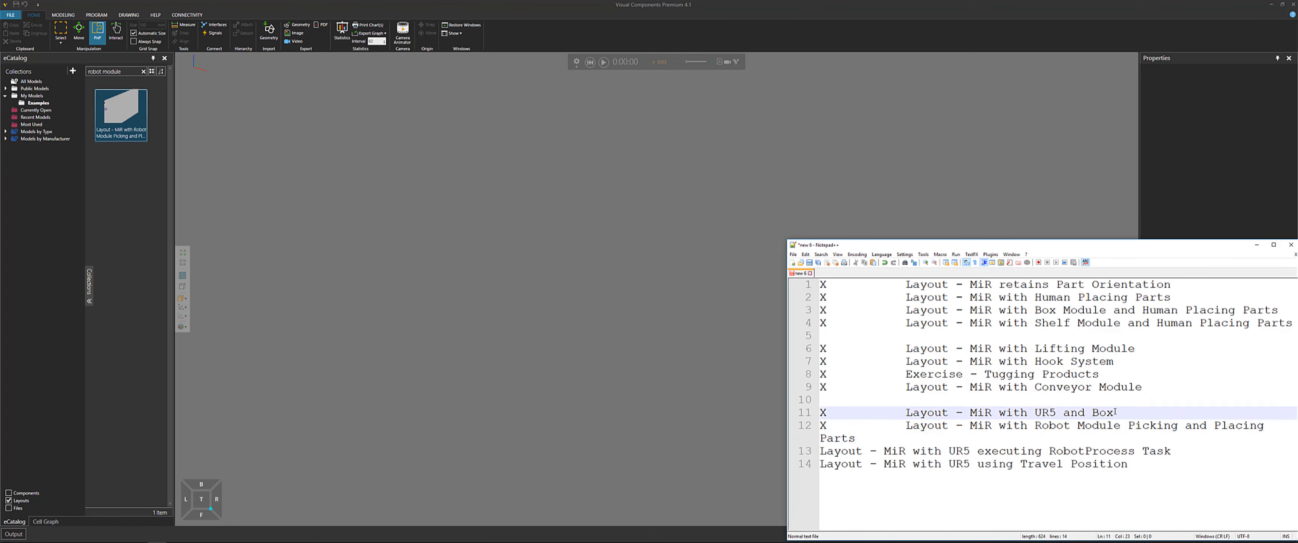
left_click_drag(1115, 412, 970, 414)
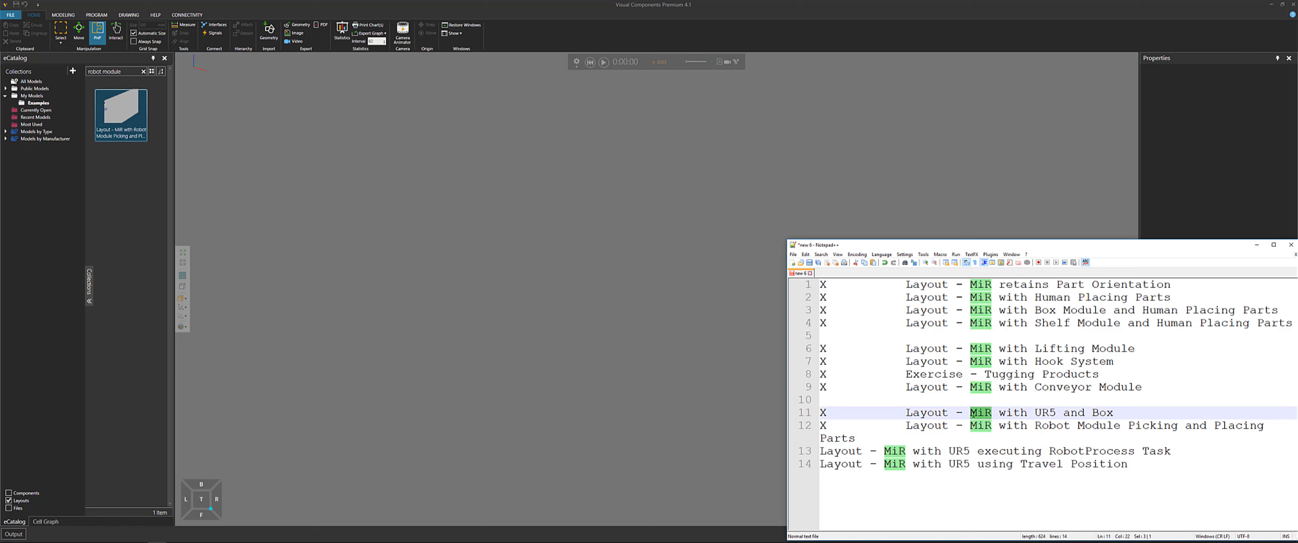
left_click(1014, 426)
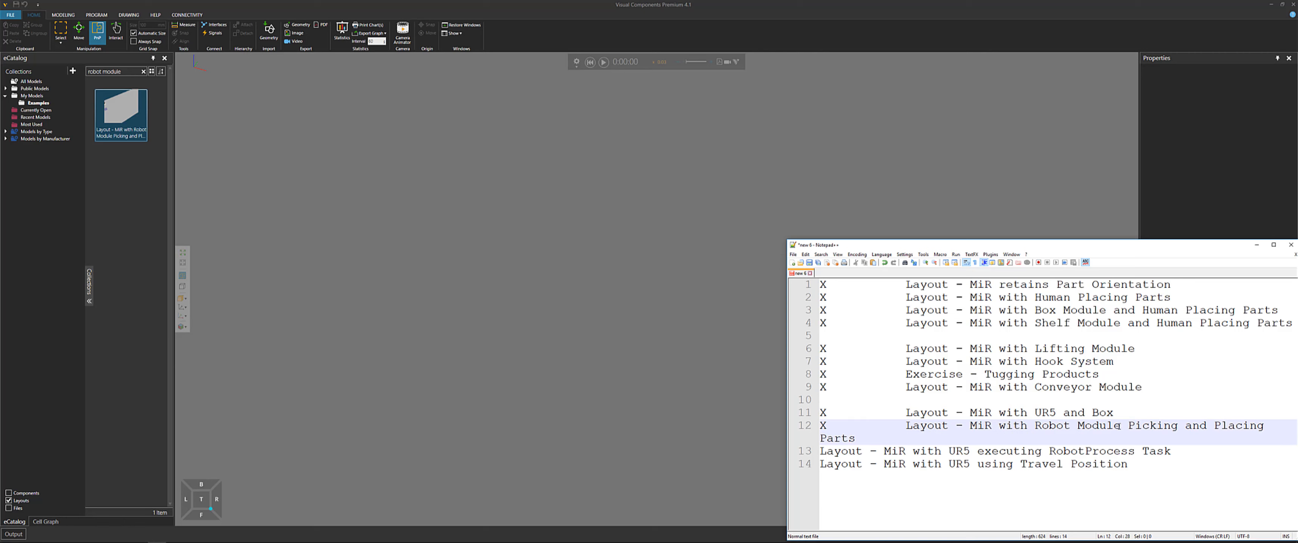
left_click_drag(1120, 426, 1024, 427)
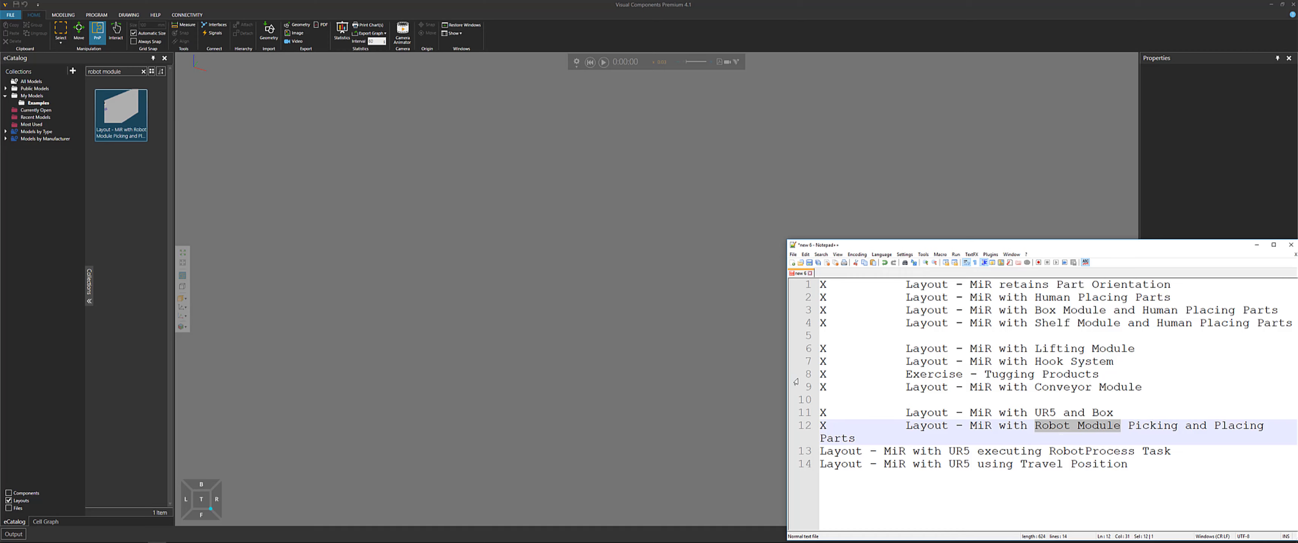
left_click_drag(784, 372, 747, 373)
left_click(790, 438)
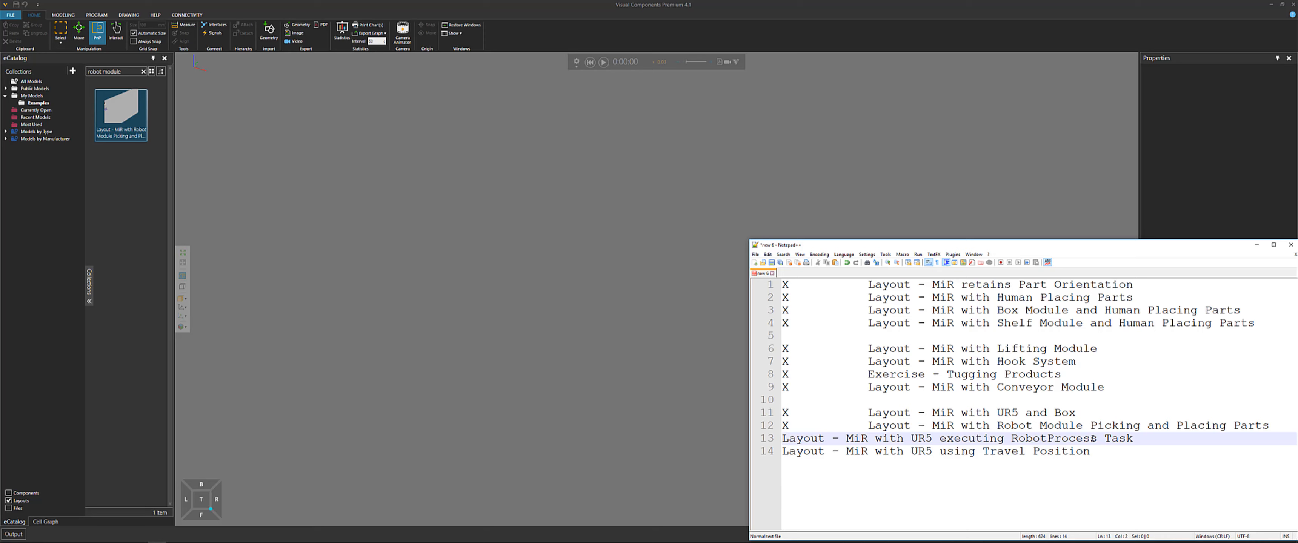
left_click_drag(1095, 438, 1011, 438)
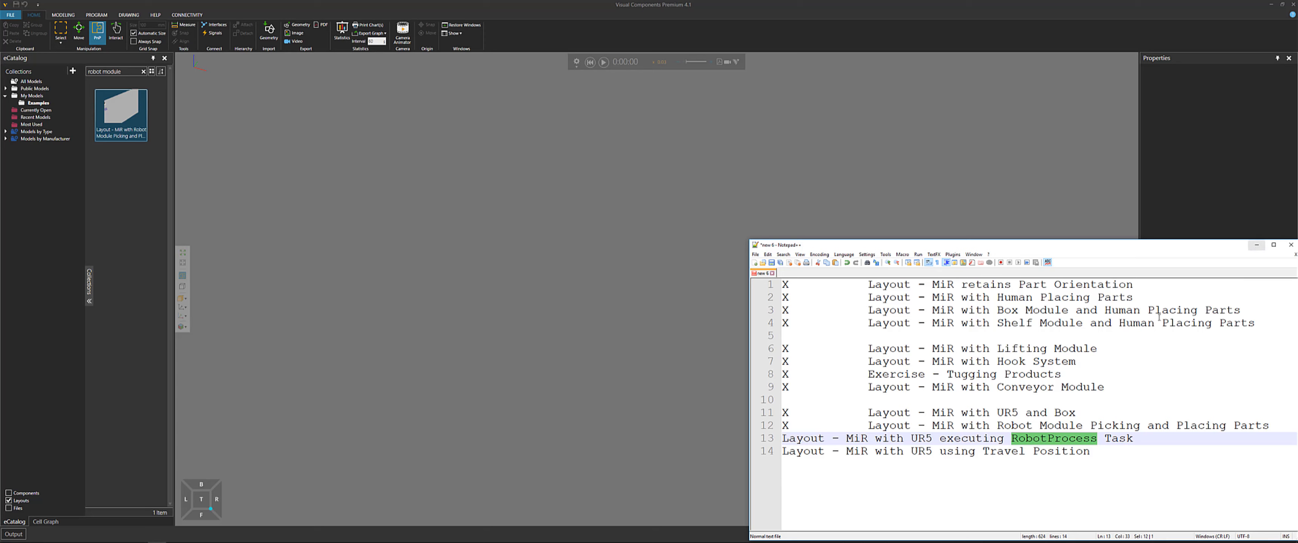
Search the eCatalog for 'robot process' and open 'Layout - MiR with UR5 executing RobotProcess Task' into the 3D world
left_click_drag(935, 425, 1135, 425)
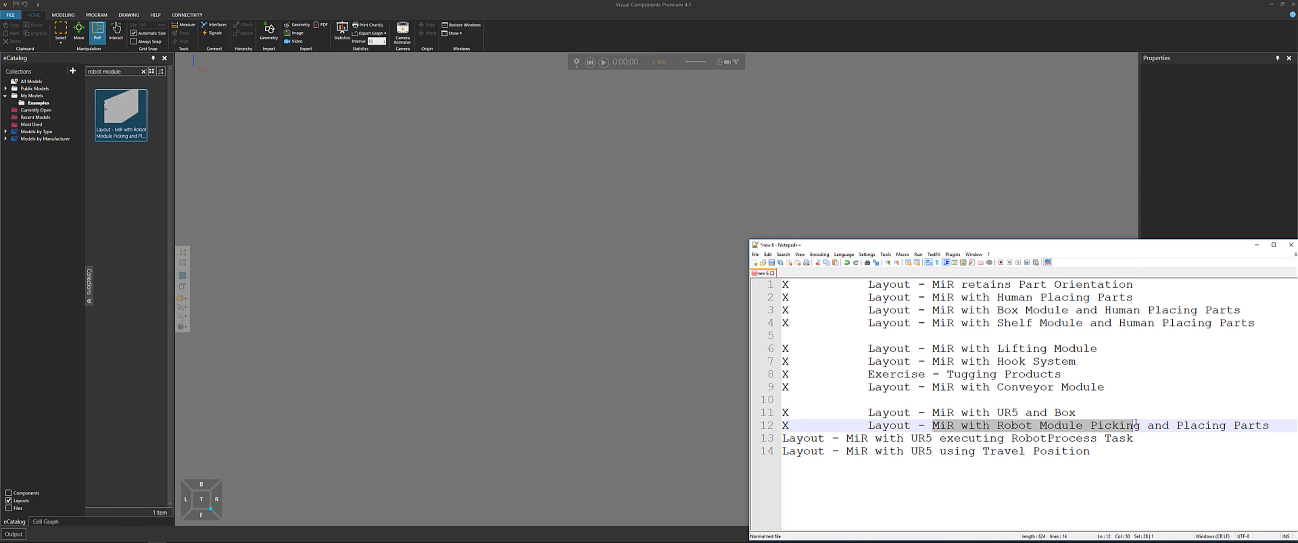
left_click(1257, 245)
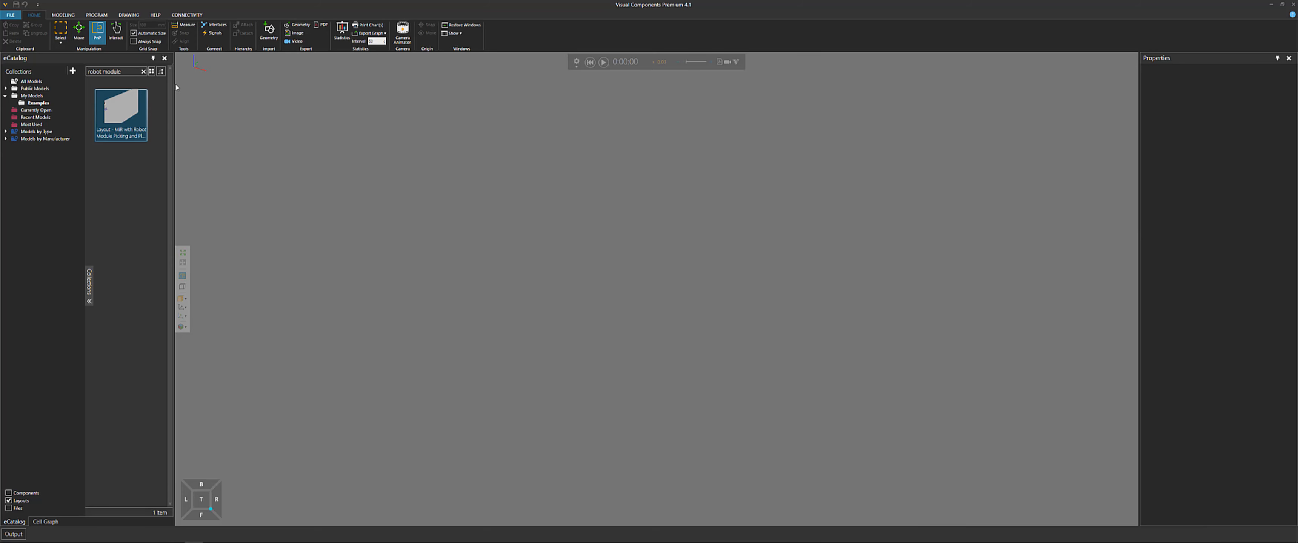
left_click(143, 71)
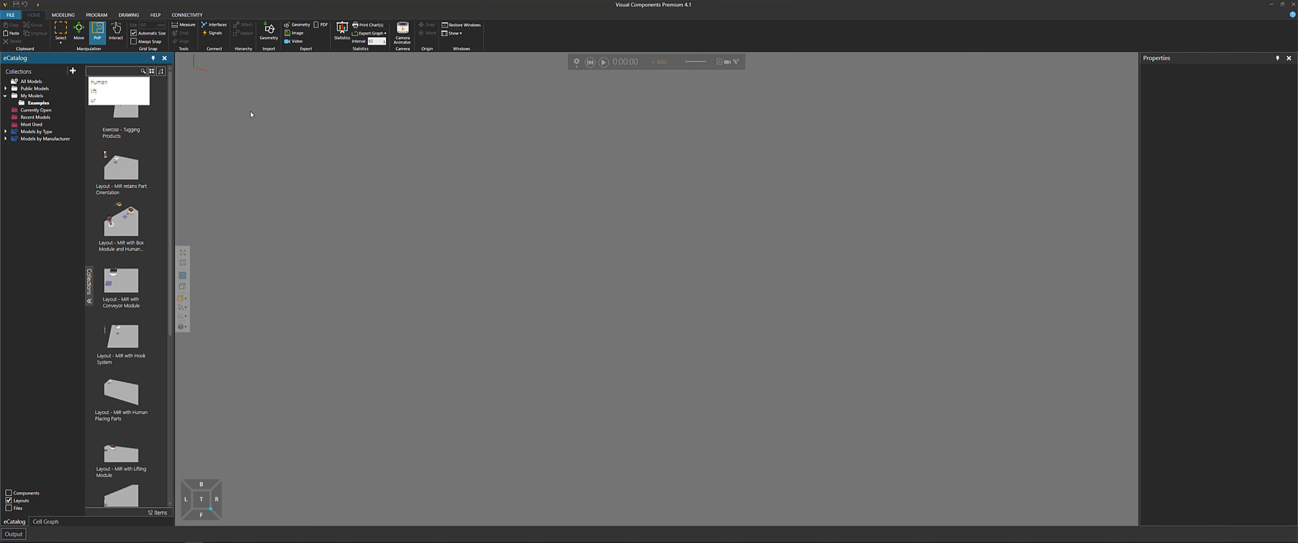
type("robot process")
key("Return")
left_click(133, 135)
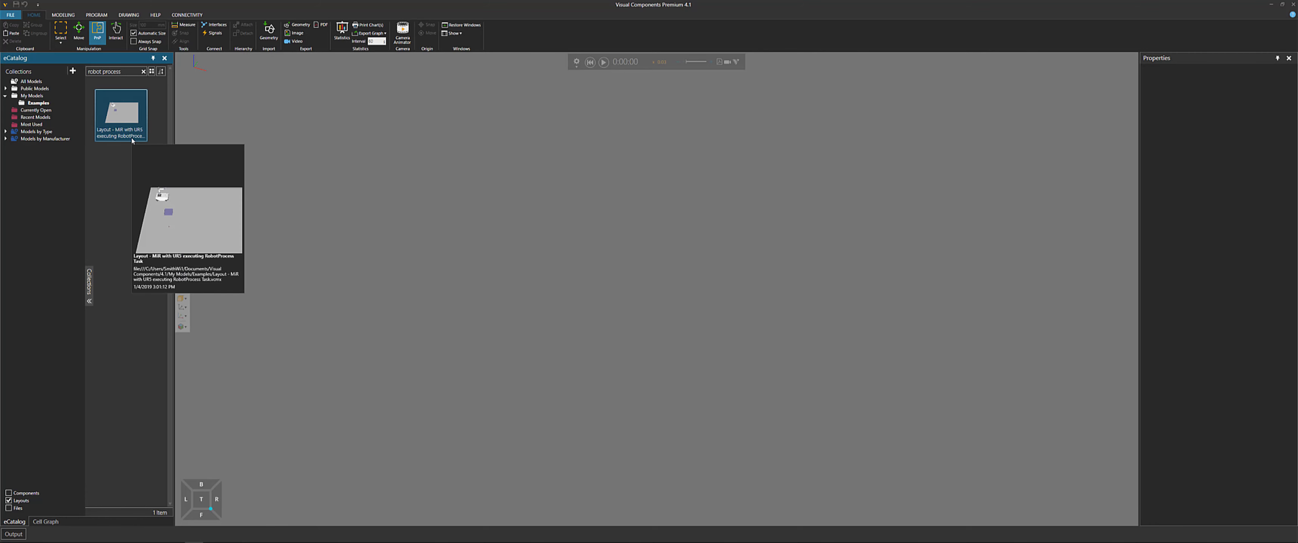
left_click_drag(596, 362, 597, 362)
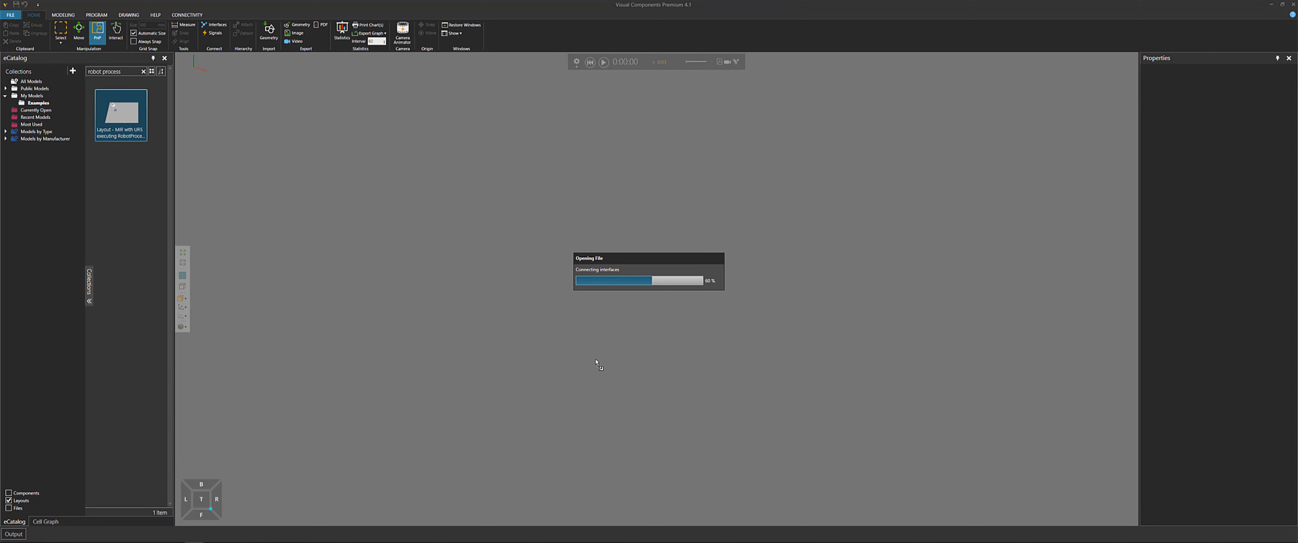
Inspect the properties of the robot controller, the UR5 robot and the MiR100 mobile robot
scroll(531, 308, "up", 8)
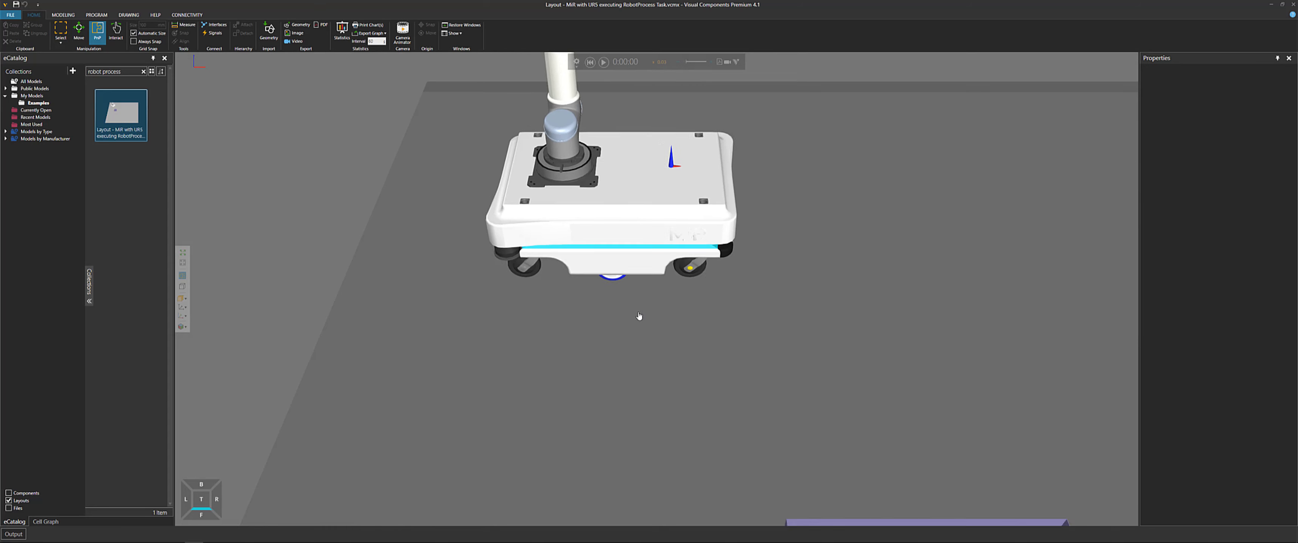
left_click(576, 215)
right_click_drag(575, 210, 578, 203)
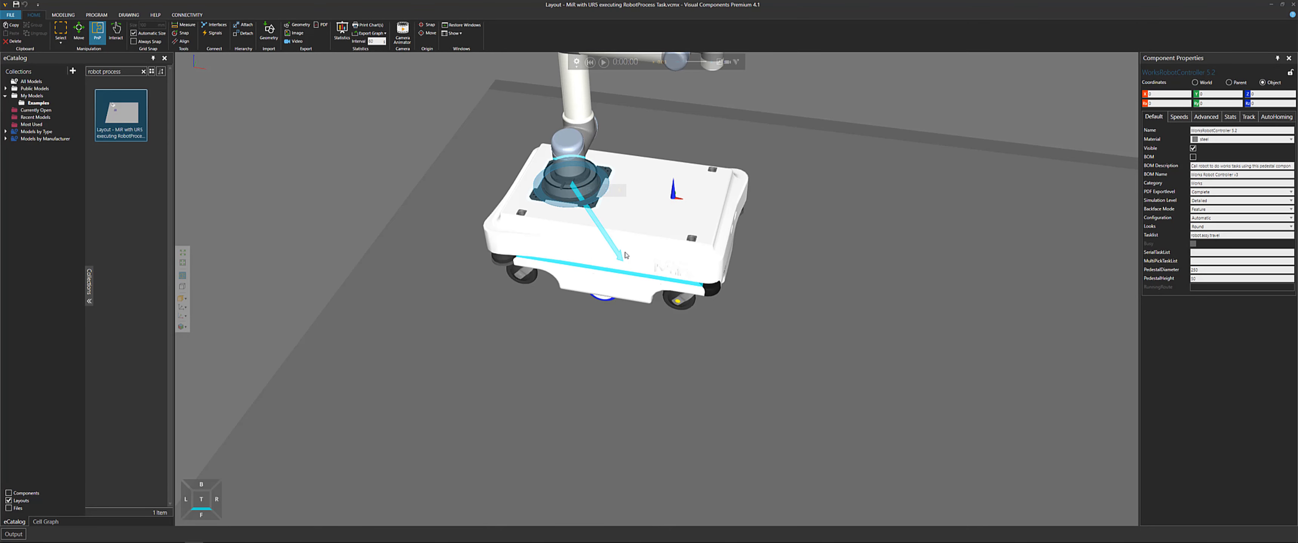
left_click(578, 190)
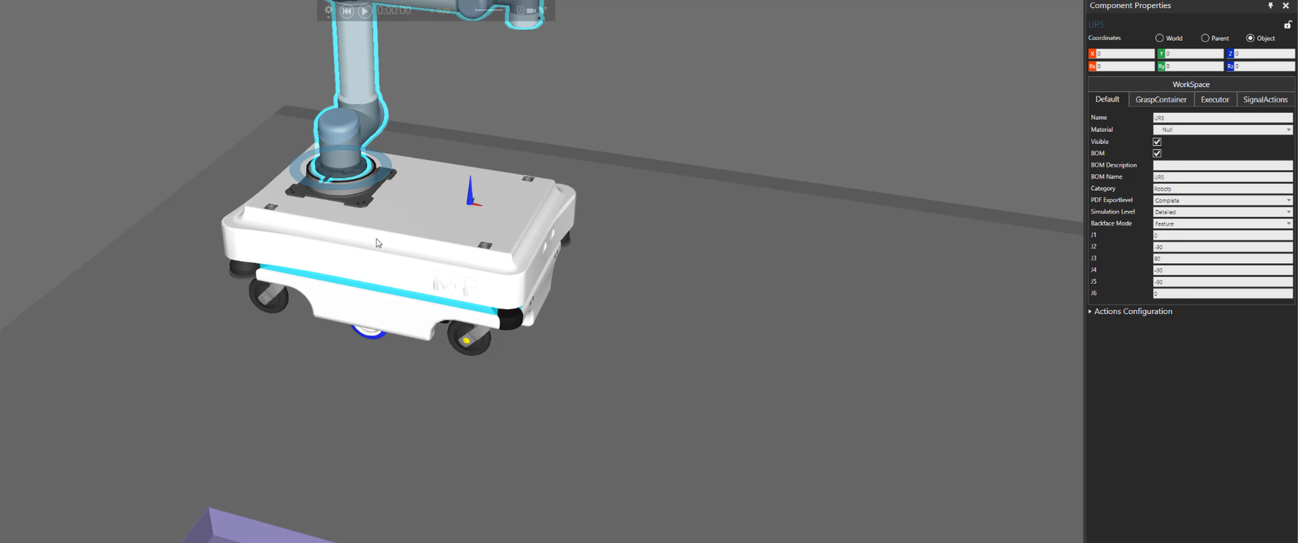
left_click(411, 266)
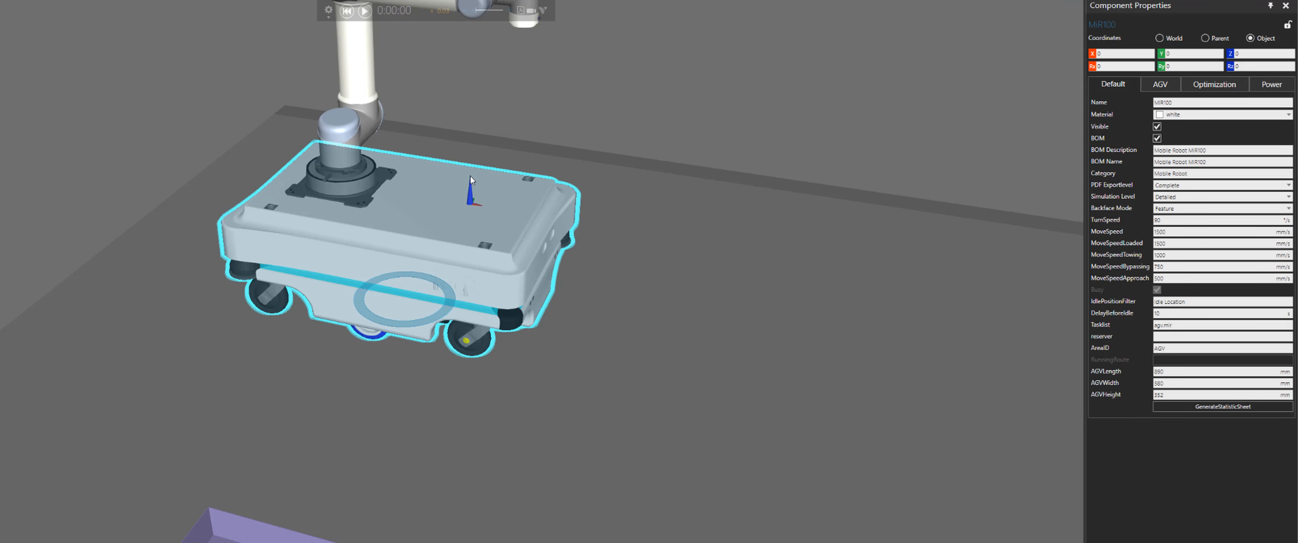
scroll(474, 207, "down", 5)
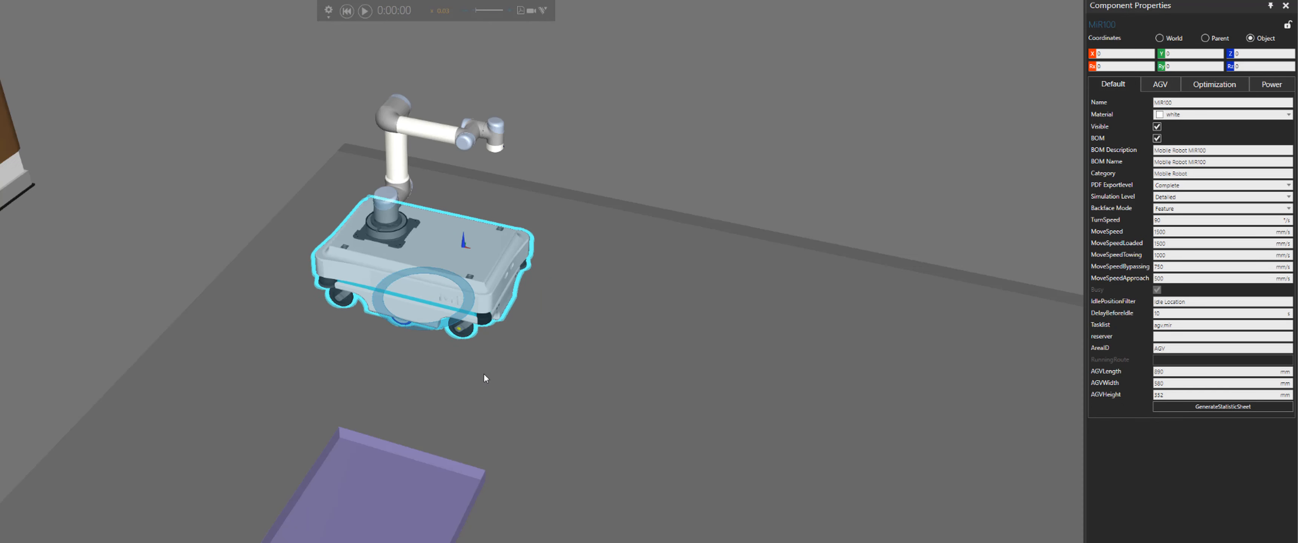
Run and pause the simulation while watching the MiR100 transport the cylinder
left_click(365, 10)
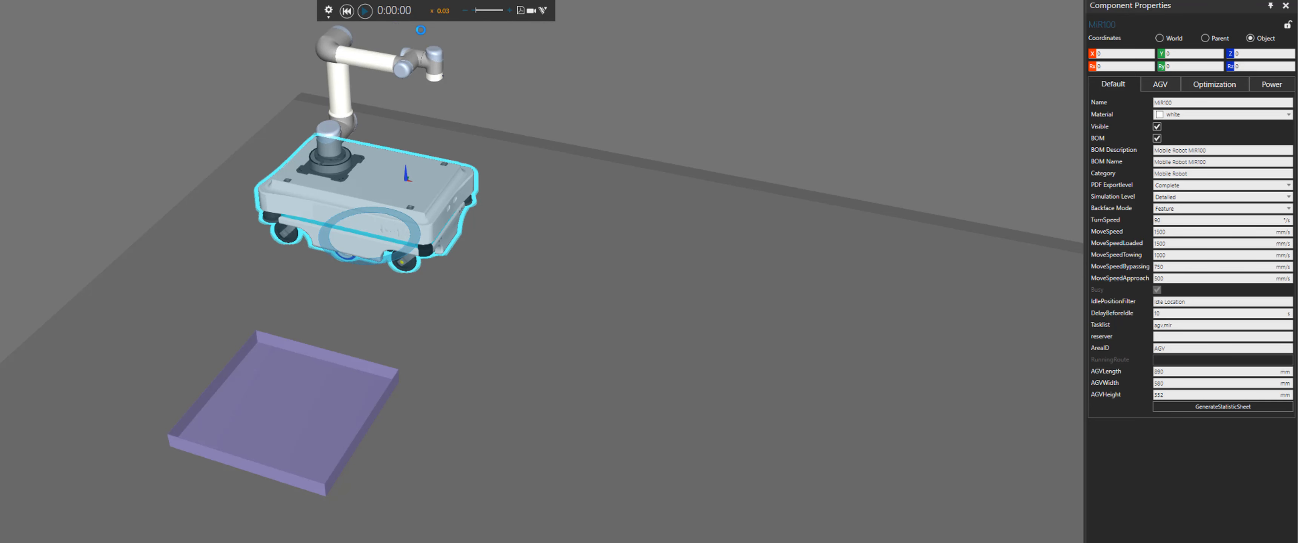
left_click(465, 11)
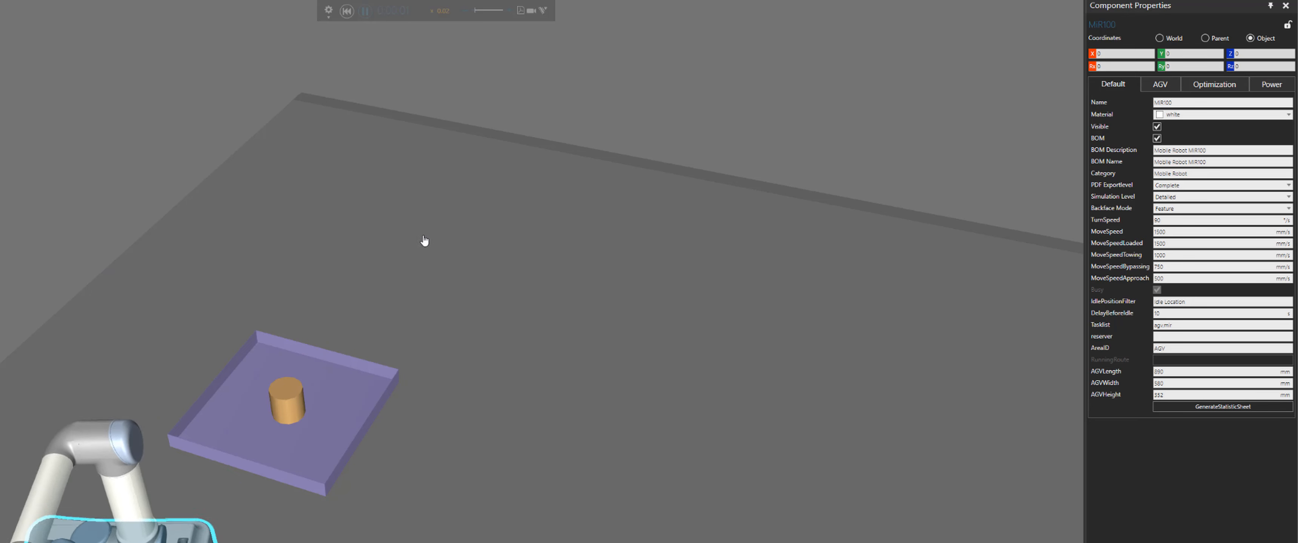
middle_click_drag(429, 316, 397, 227)
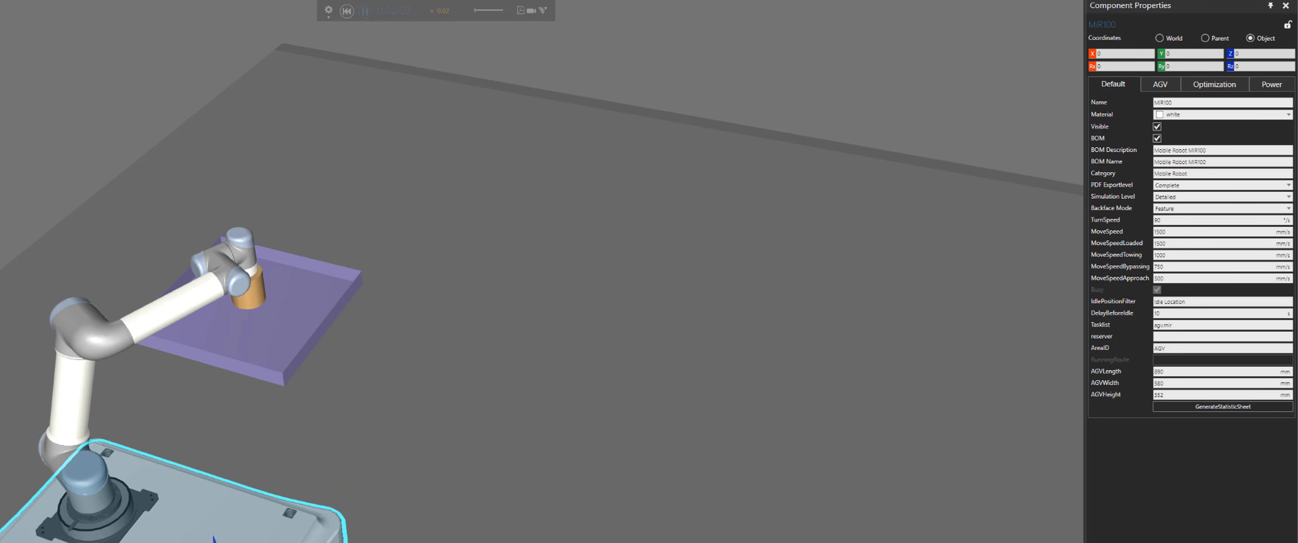
left_click(365, 11)
middle_click_drag(681, 334, 657, 255)
scroll(657, 255, "down", 4)
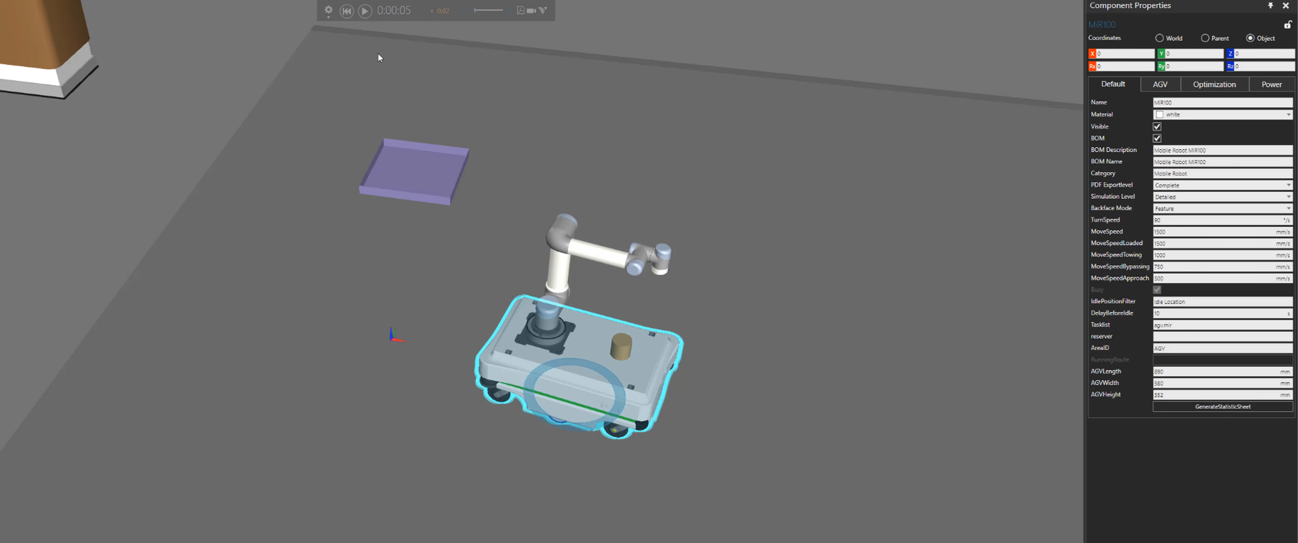
left_click(365, 11)
scroll(846, 216, "down", 2)
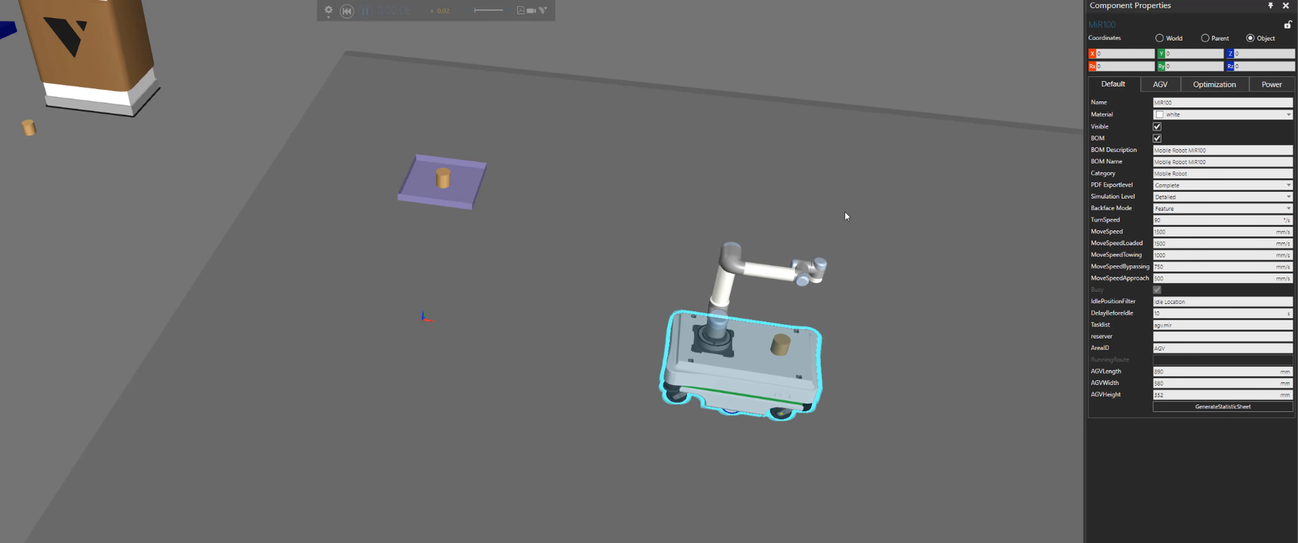
Follow the UR5 handling the cylinder near the tray and reset the simulation
right_click_drag(846, 217, 293, 160)
scroll(503, 213, "up", 2)
right_click_drag(523, 215, 484, 207)
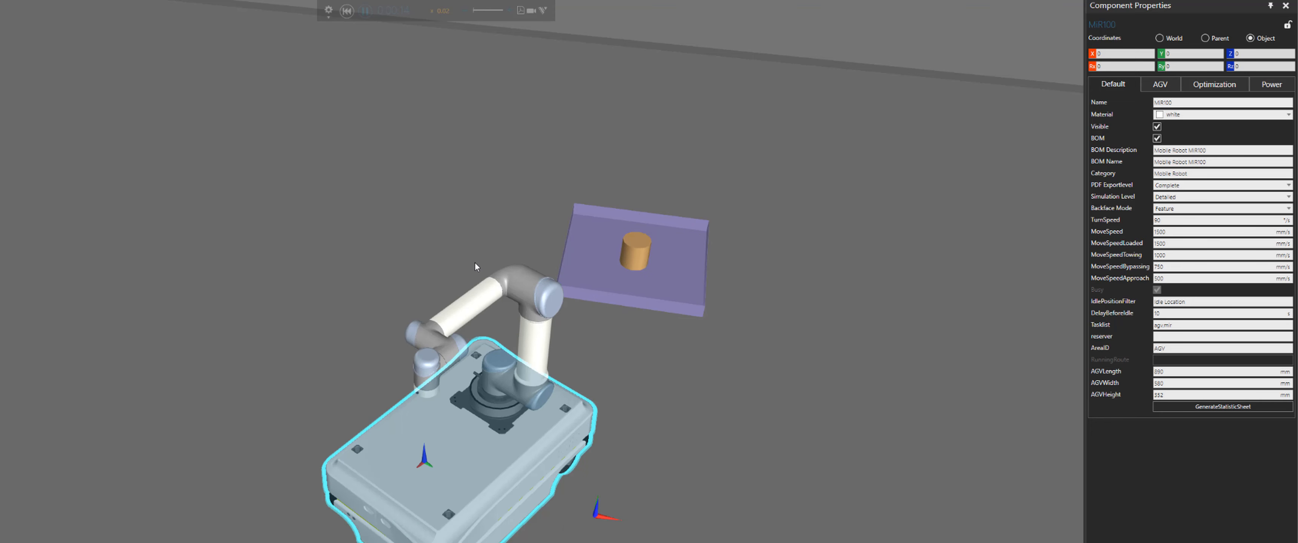
middle_click_drag(307, 315, 485, 350)
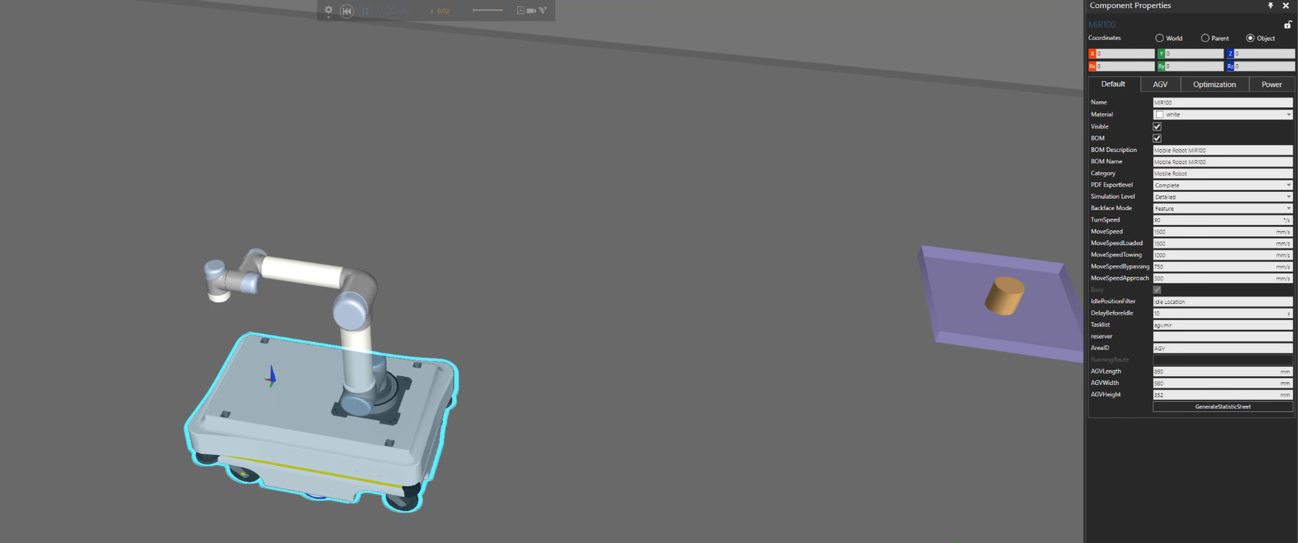
middle_click_drag(146, 178, 378, 210)
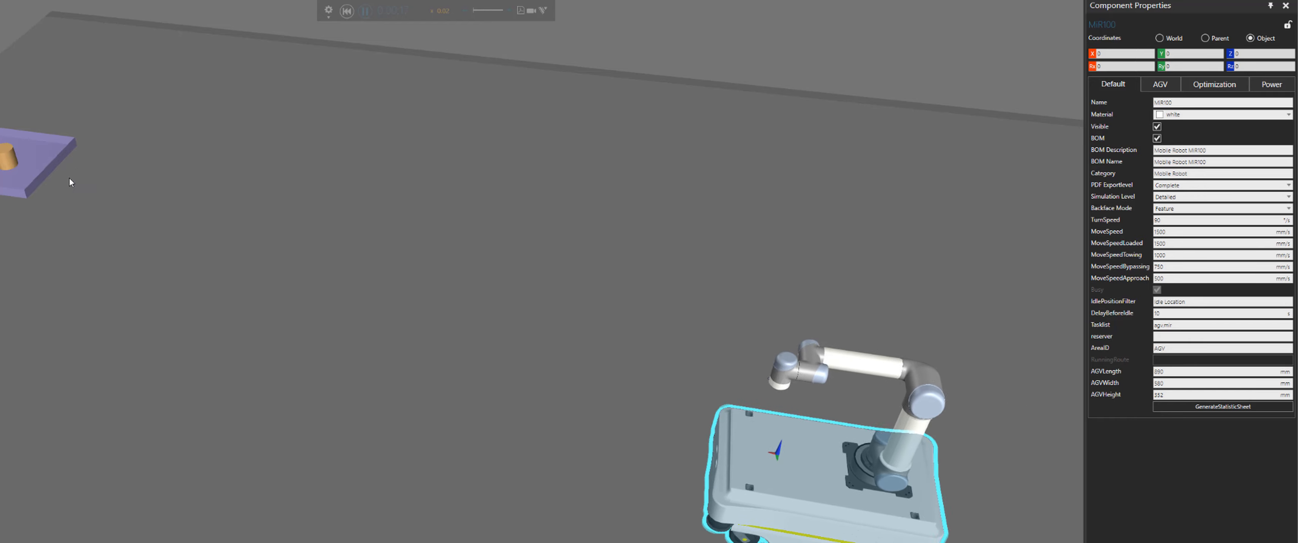
left_click(347, 11)
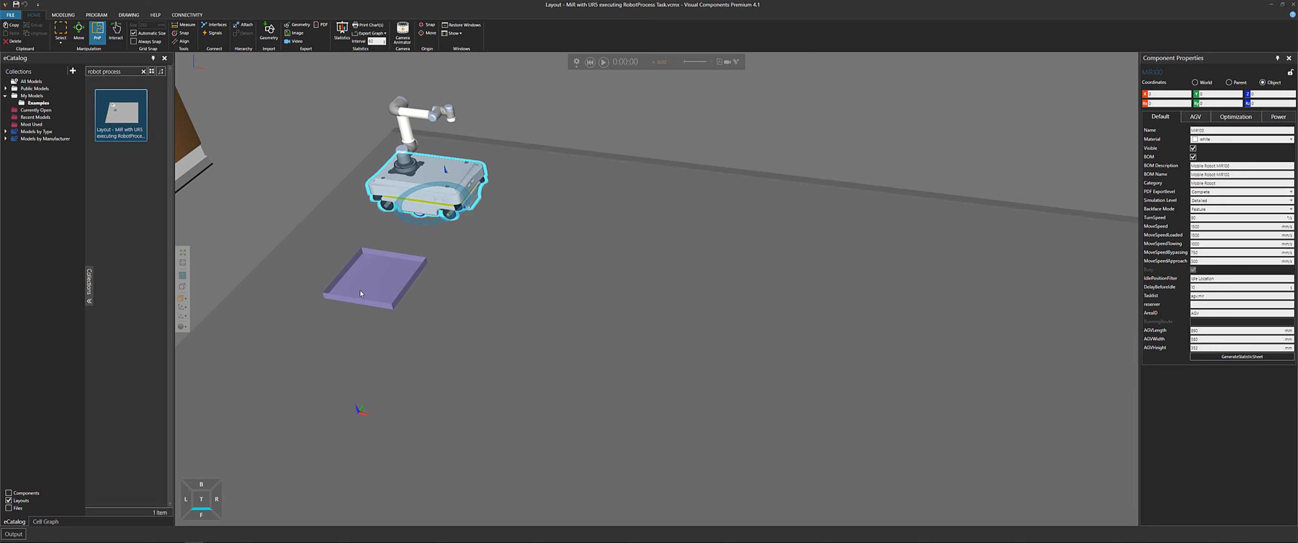
Open the tray's Works Process task notes, examine the Delay and RobotProcess:travel entries, and close the editor
left_click(361, 293)
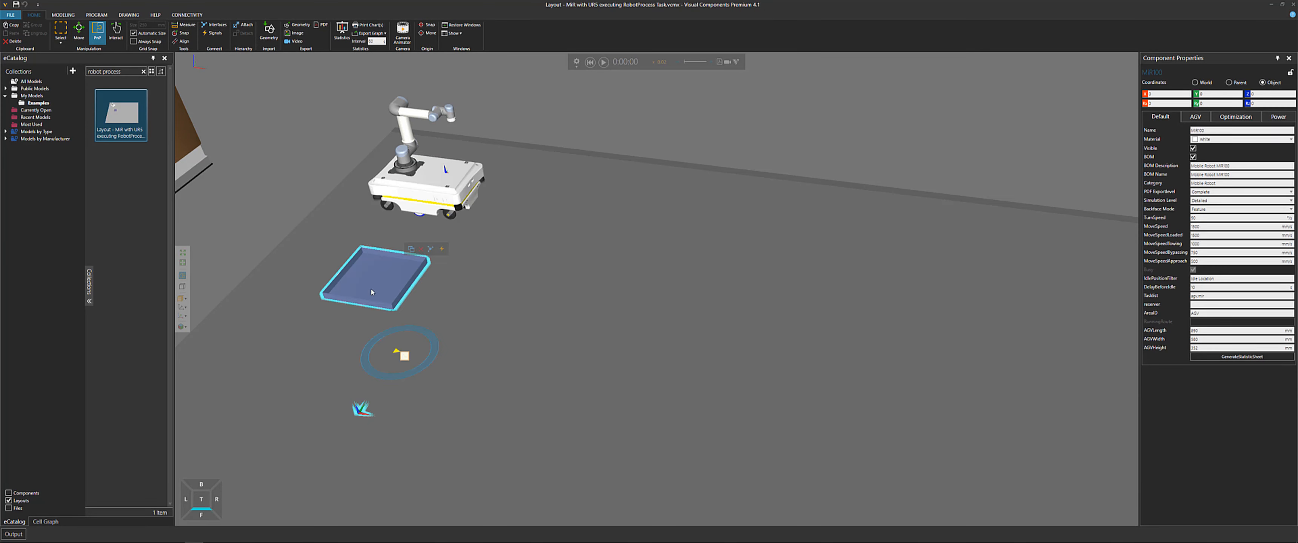
left_click(404, 358)
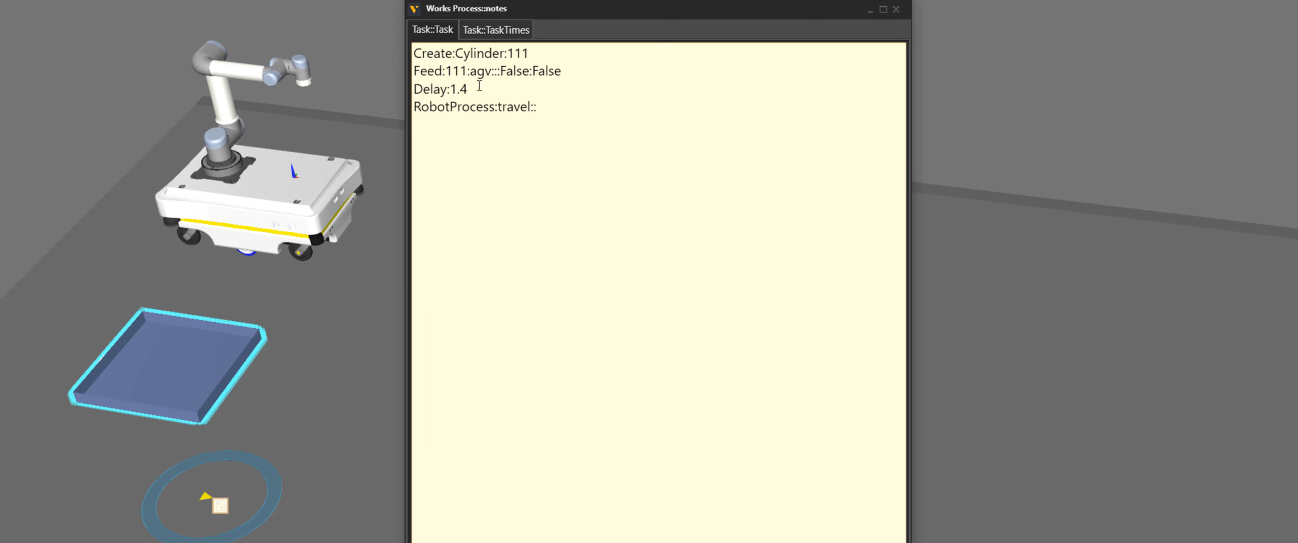
double_click(436, 91)
left_click(477, 93)
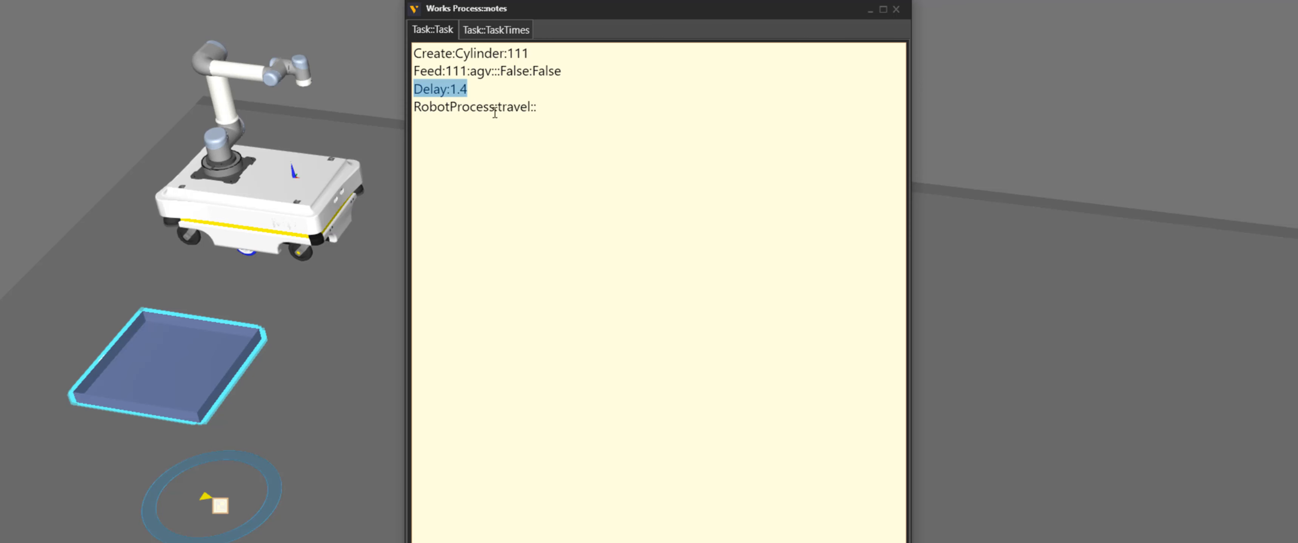
left_click_drag(495, 107, 415, 106)
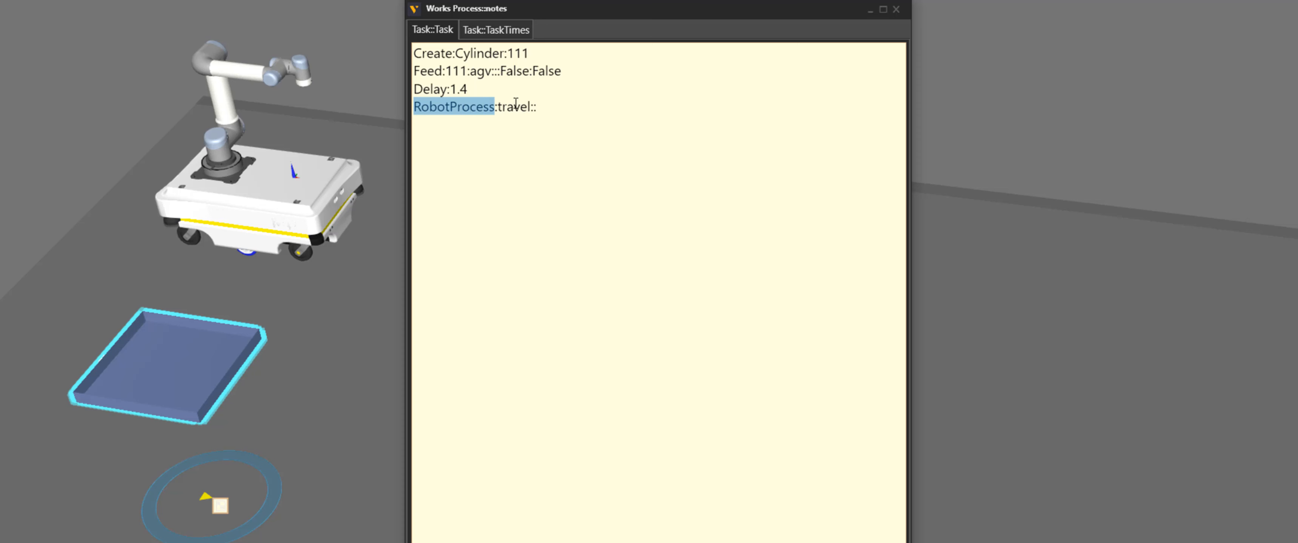
double_click(515, 106)
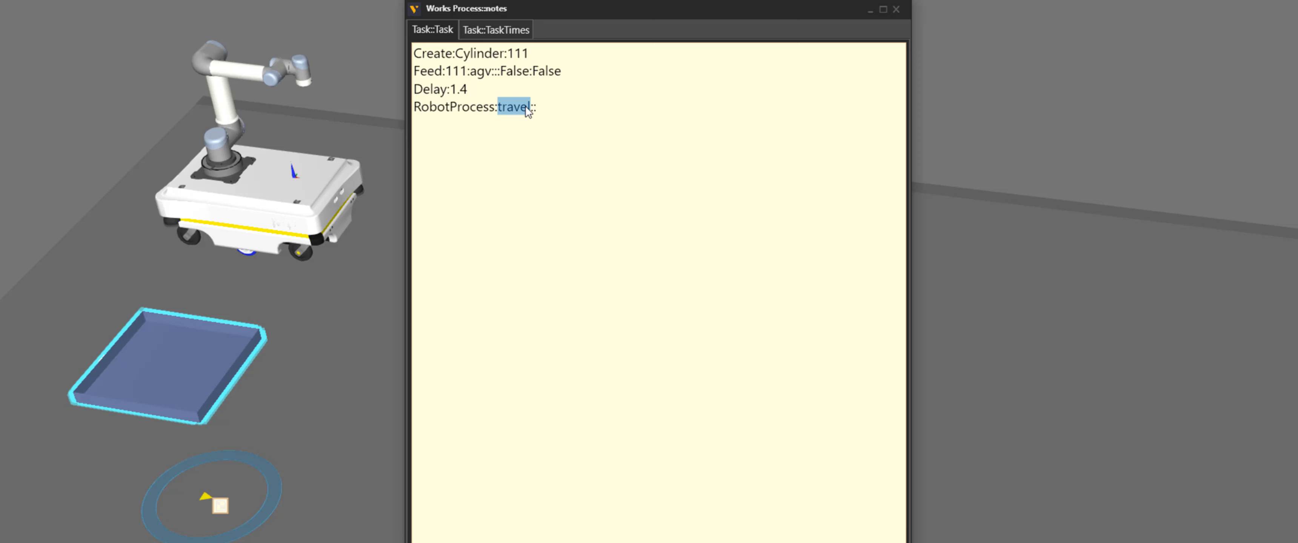
left_click(897, 9)
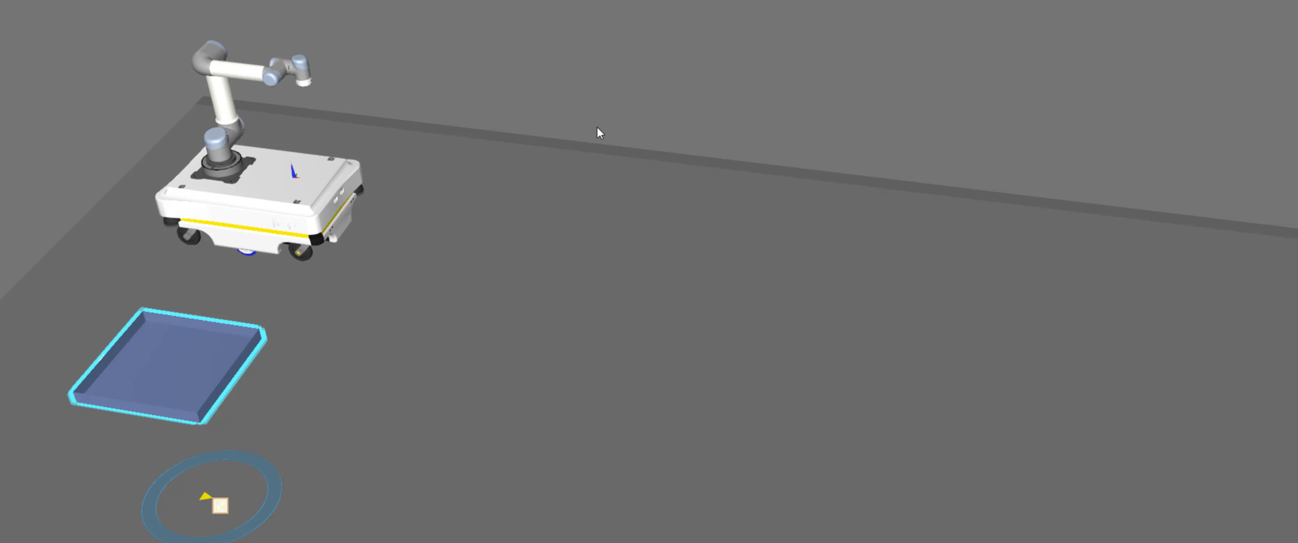
Inspect the robot controller's Tasklist and its travel entry
left_click(236, 177)
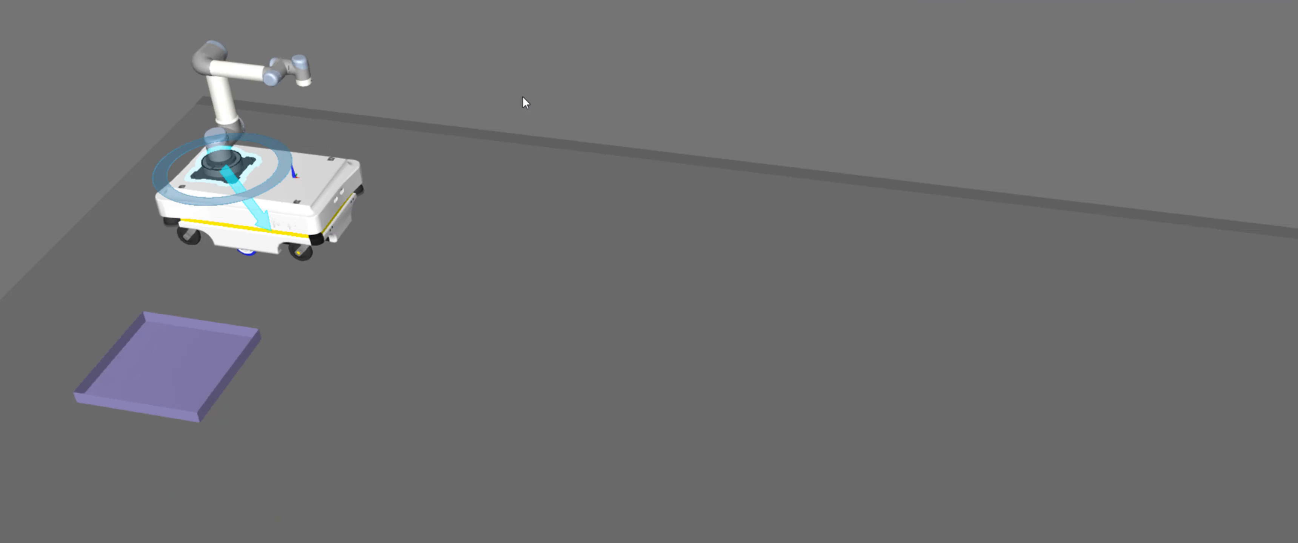
right_click_drag(610, 121, 997, 163)
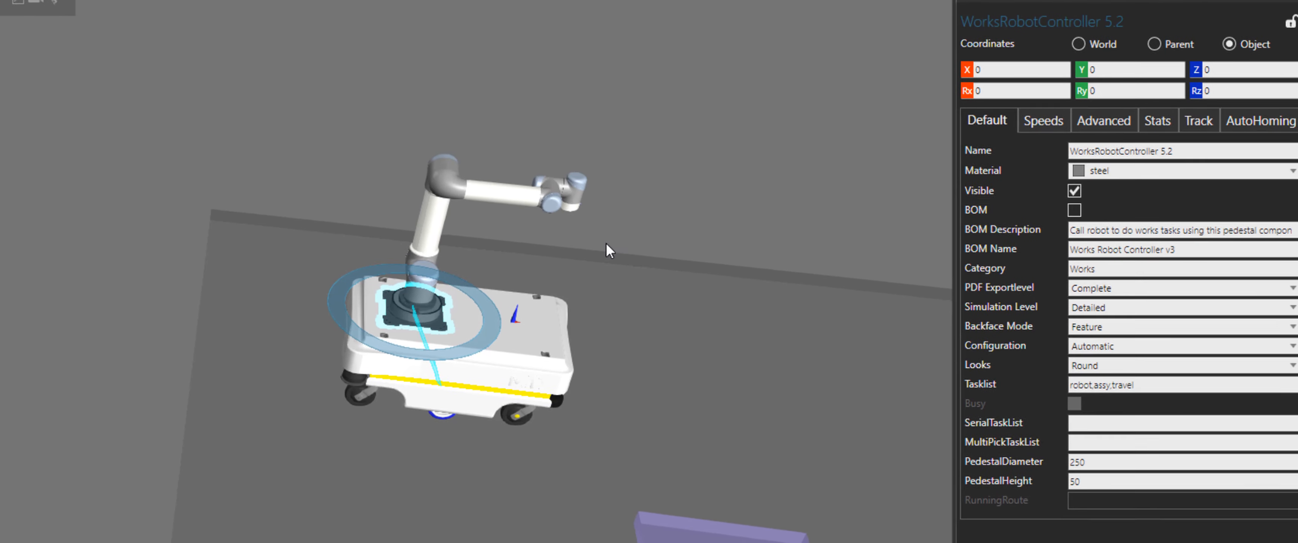
left_click_drag(1133, 388, 1111, 392)
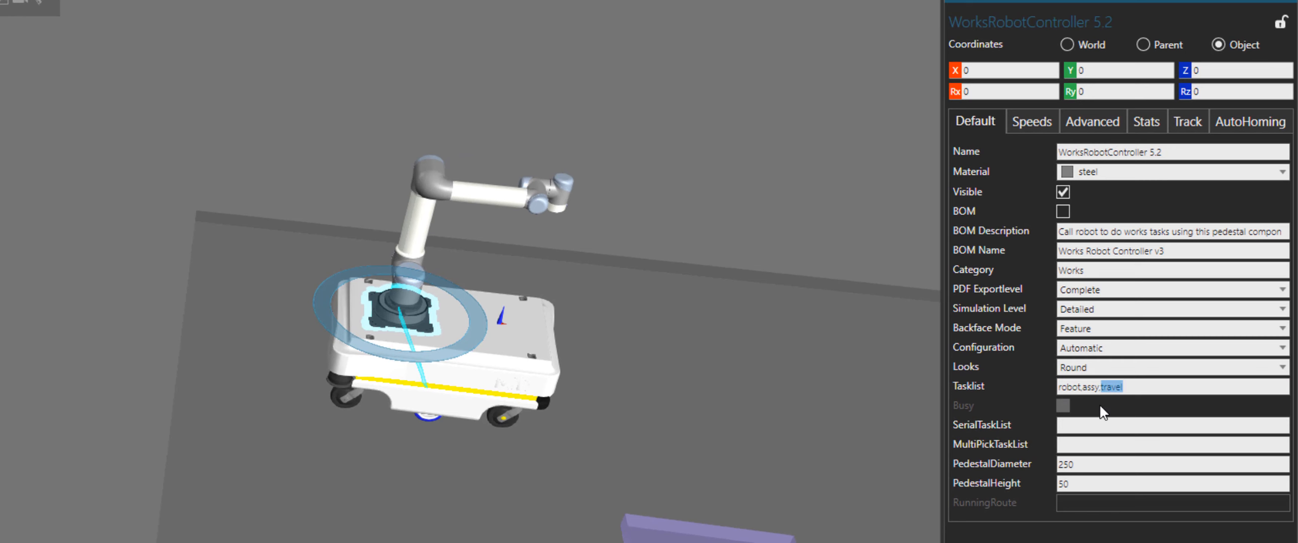
Open the UR5's program and examine the PTP P1 statement in the travel subroutine
left_click(410, 249)
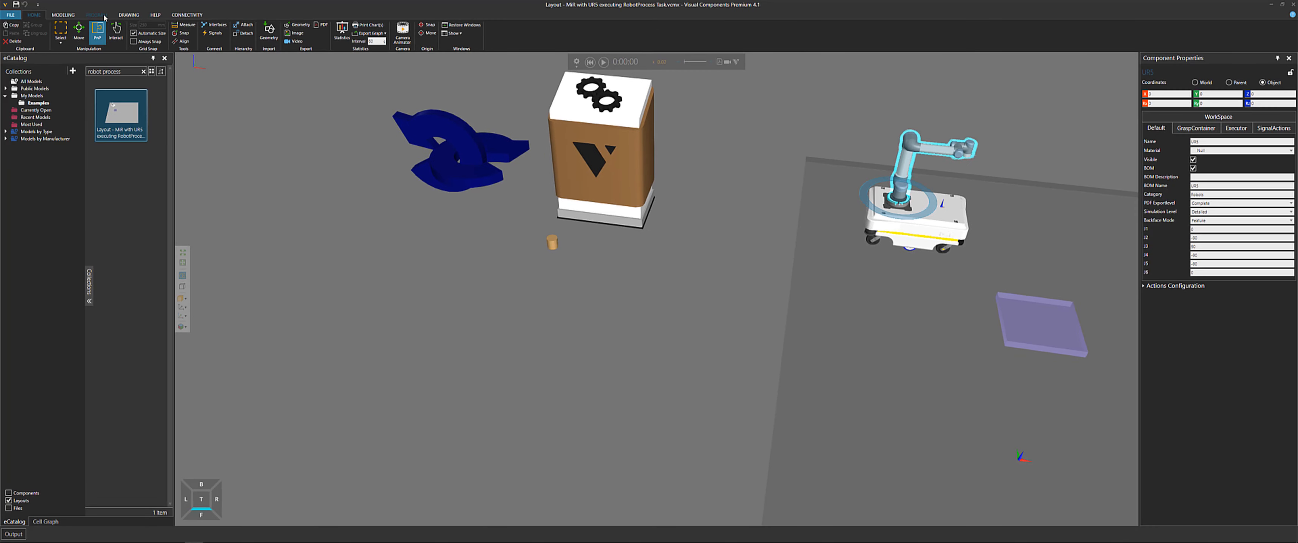
left_click(104, 17)
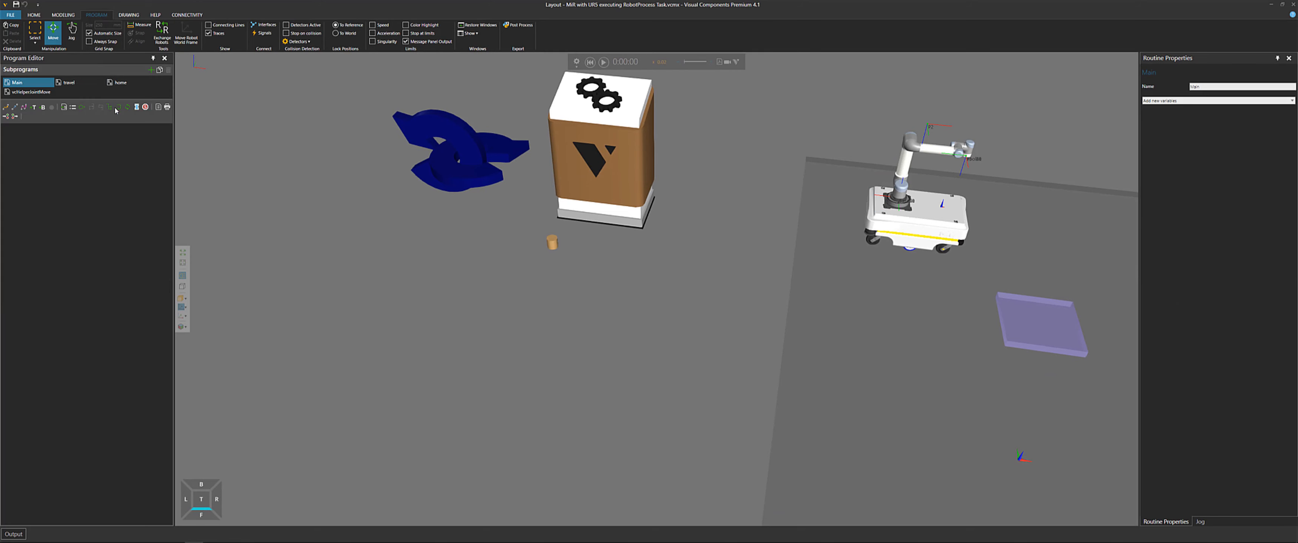
left_click(61, 85)
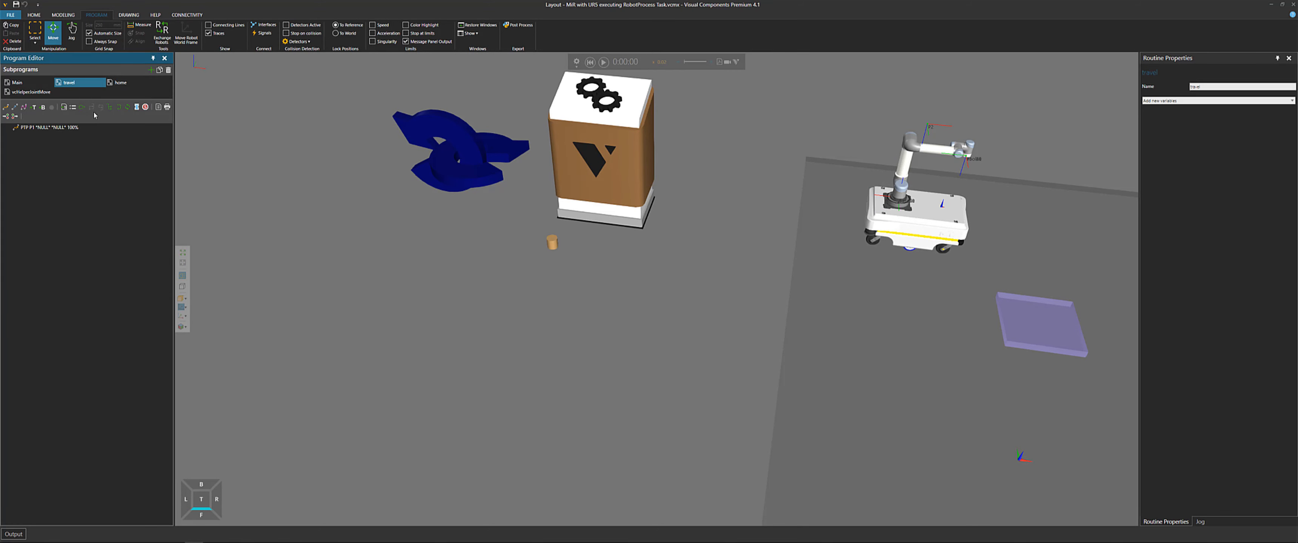
left_click(23, 127)
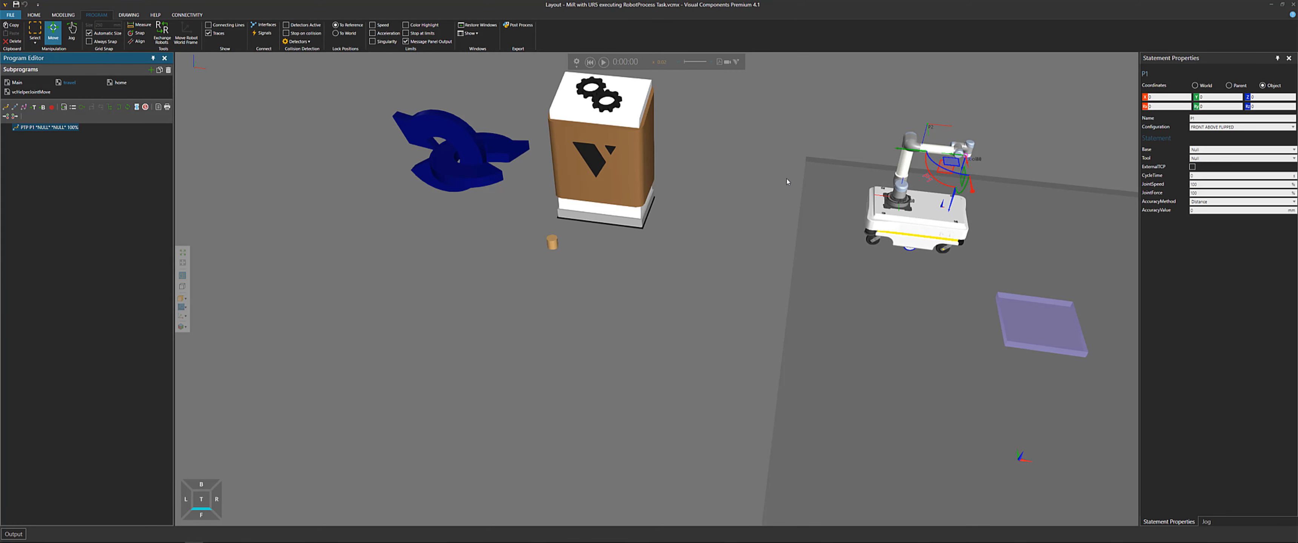
middle_click_drag(832, 182, 696, 200)
scroll(811, 178, "up", 7)
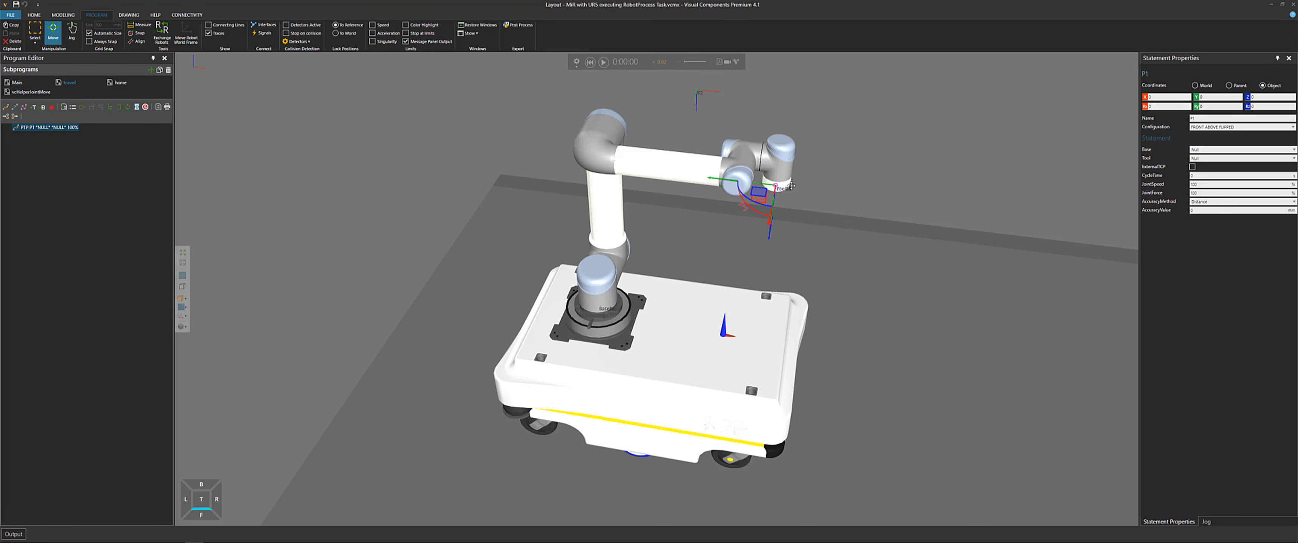
right_click_drag(792, 186, 803, 215)
scroll(800, 214, "down", 3)
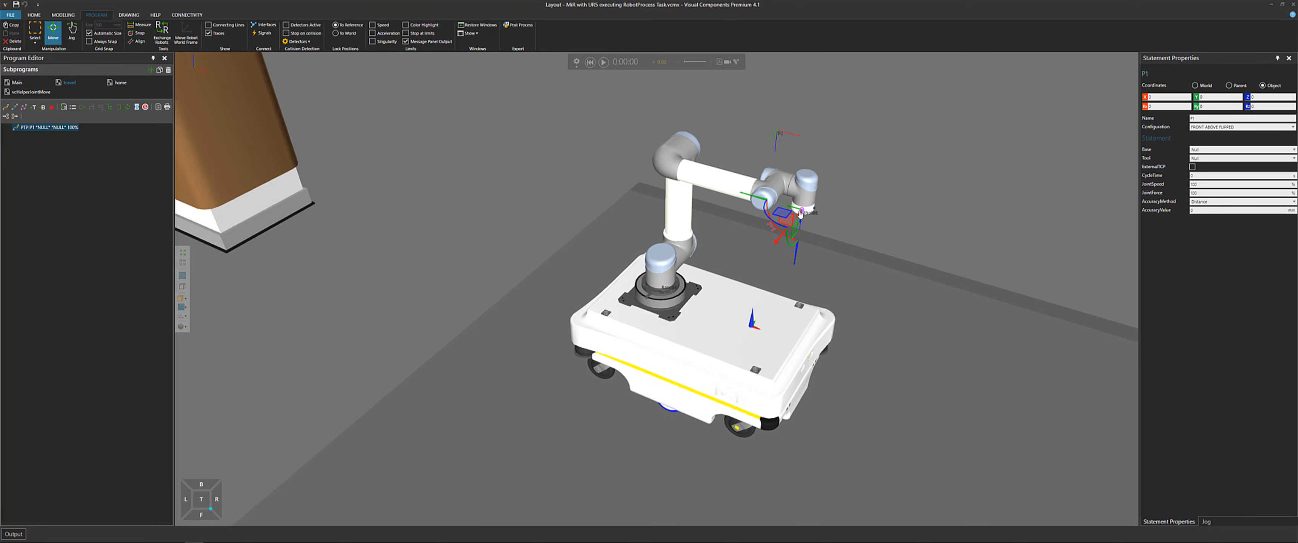
scroll(752, 245, "down", 3)
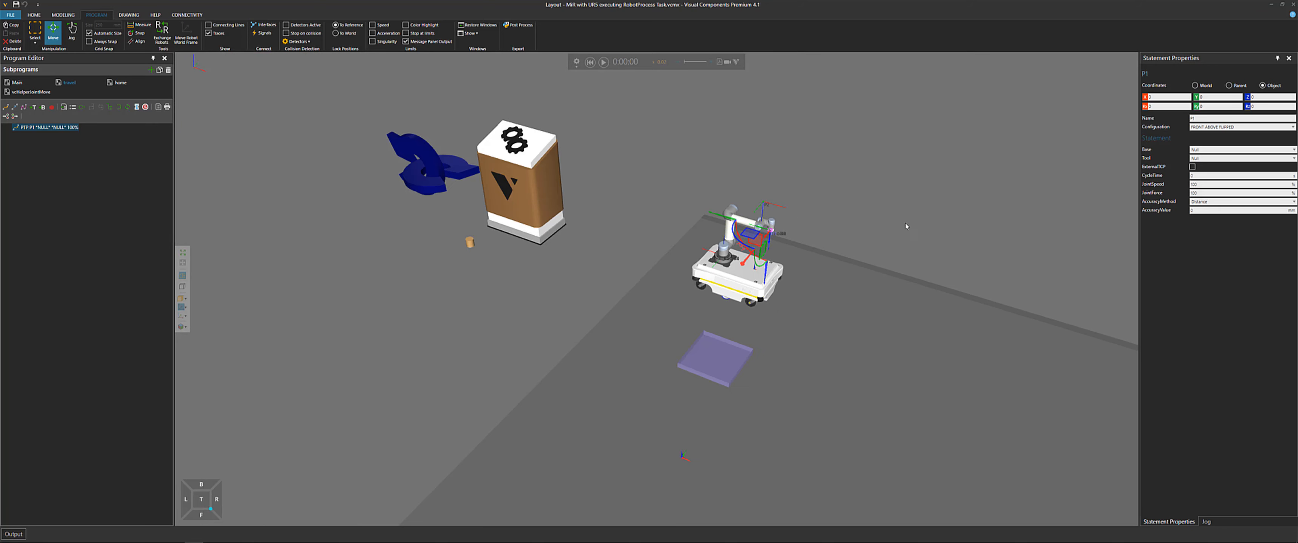
Run the simulation, follow the UR5 moving the cylinder between the MiR and the tray, and reset it
middle_click_drag(931, 180, 860, 76)
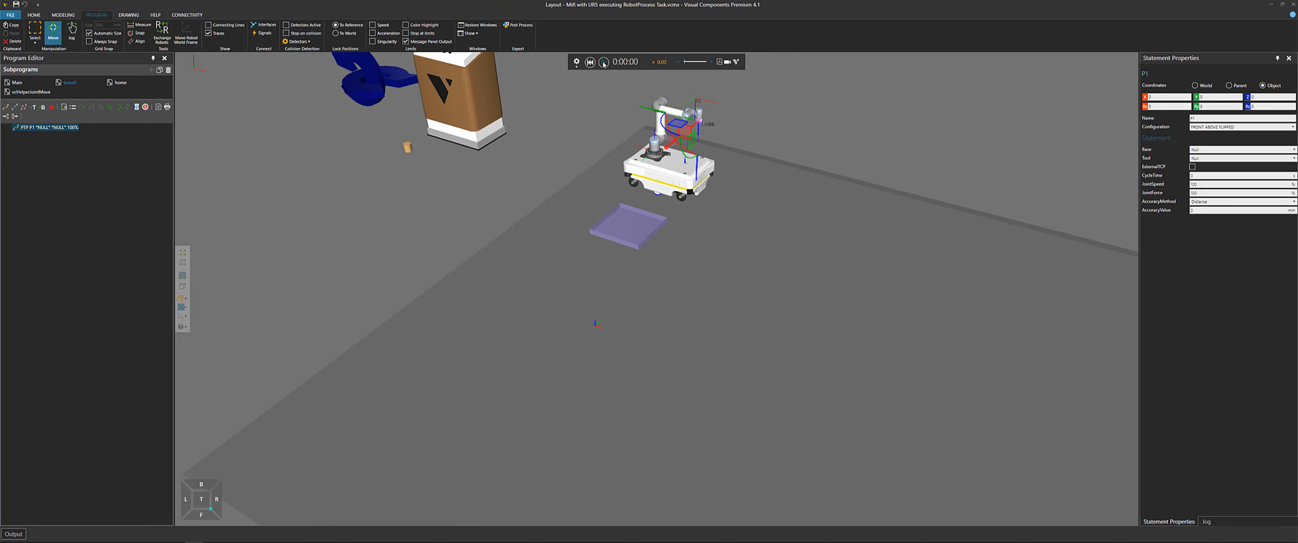
left_click(603, 63)
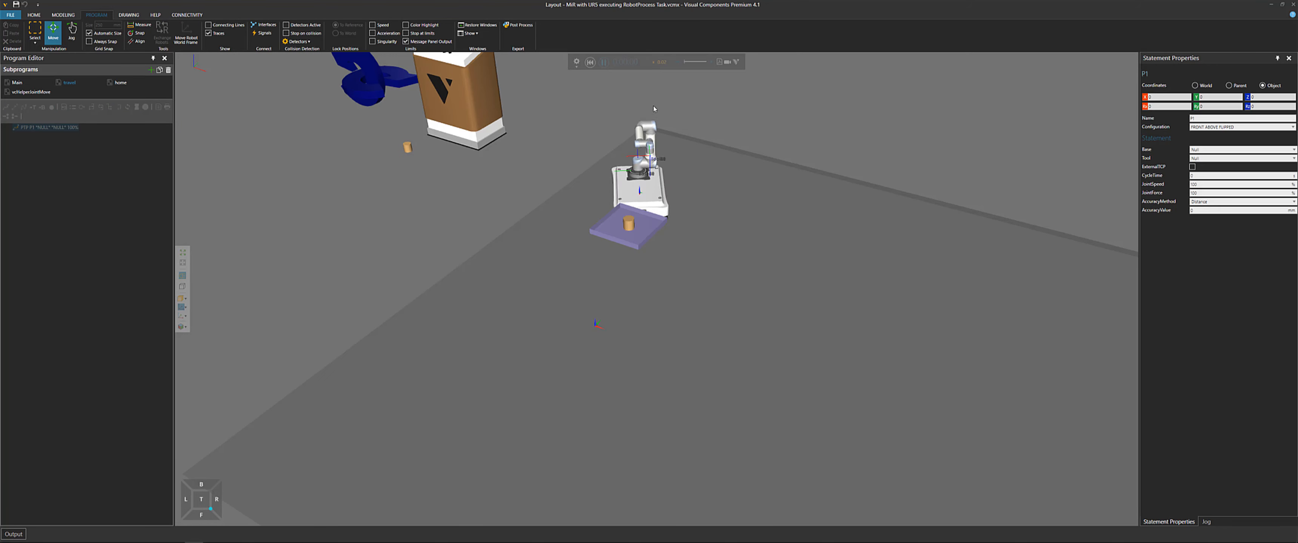
scroll(663, 174, "up", 10)
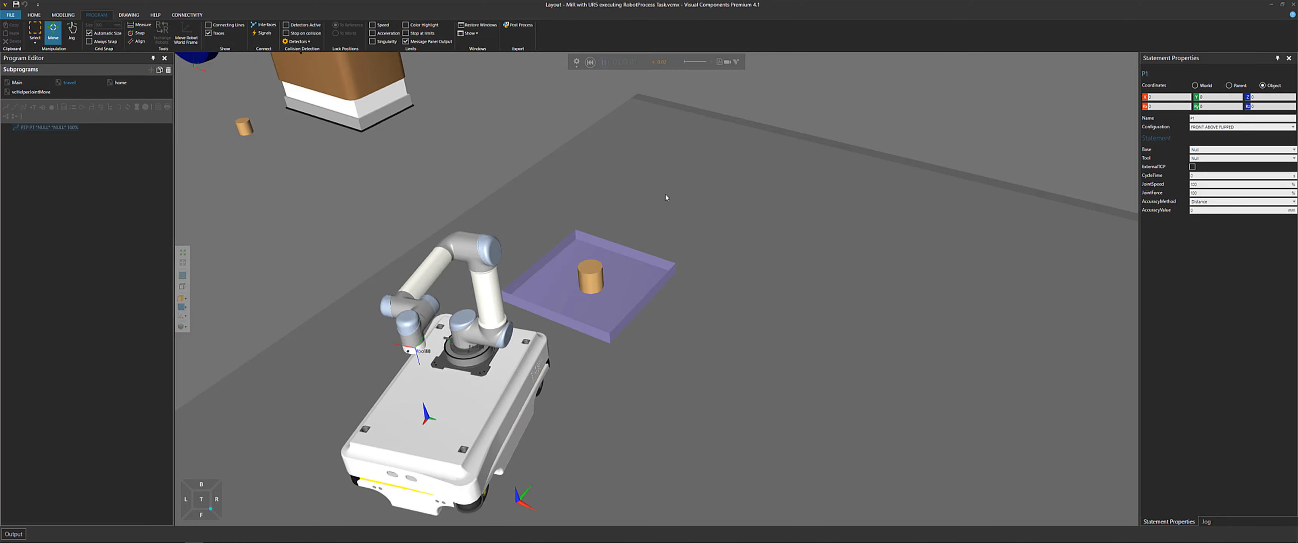
middle_click_drag(802, 213, 786, 198)
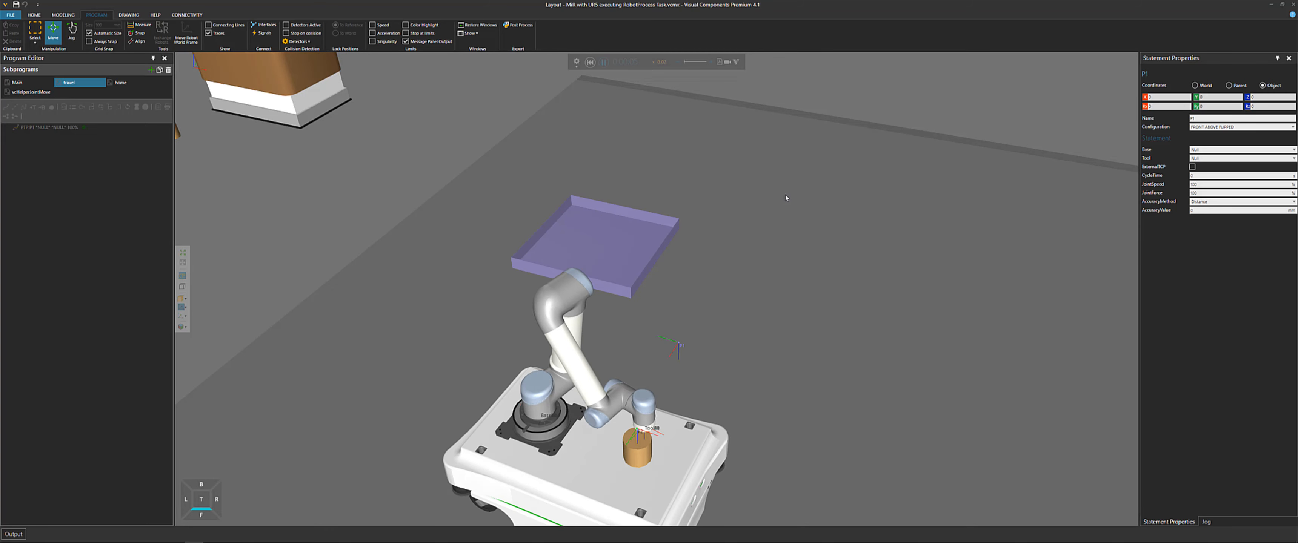
middle_click_drag(1032, 391, 889, 301)
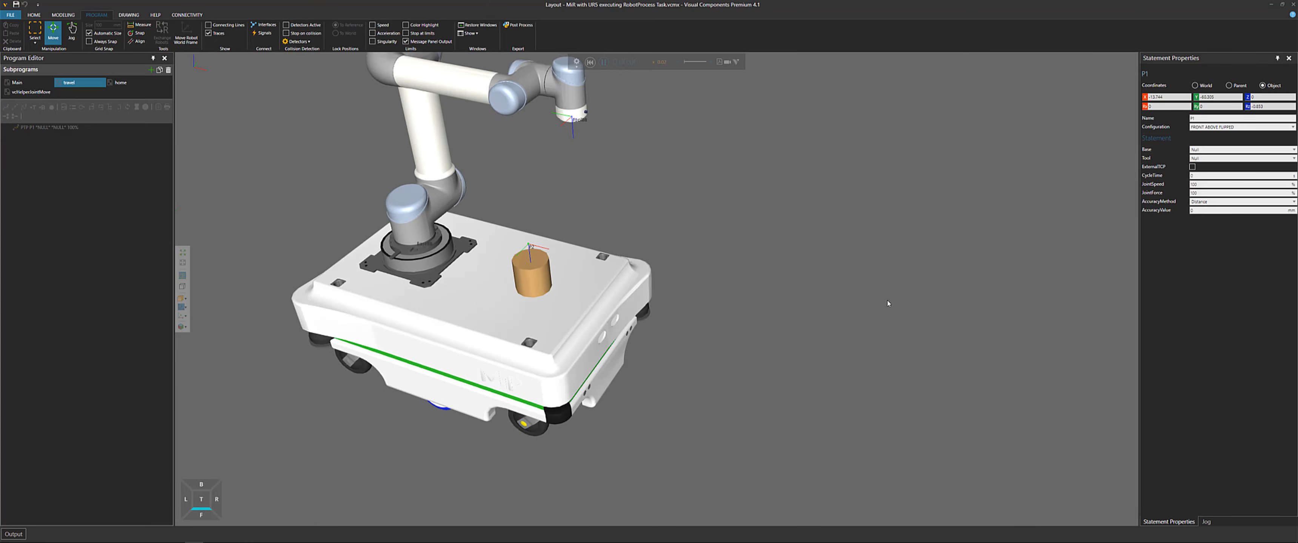
scroll(890, 302, "down", 2)
scroll(905, 294, "down", 2)
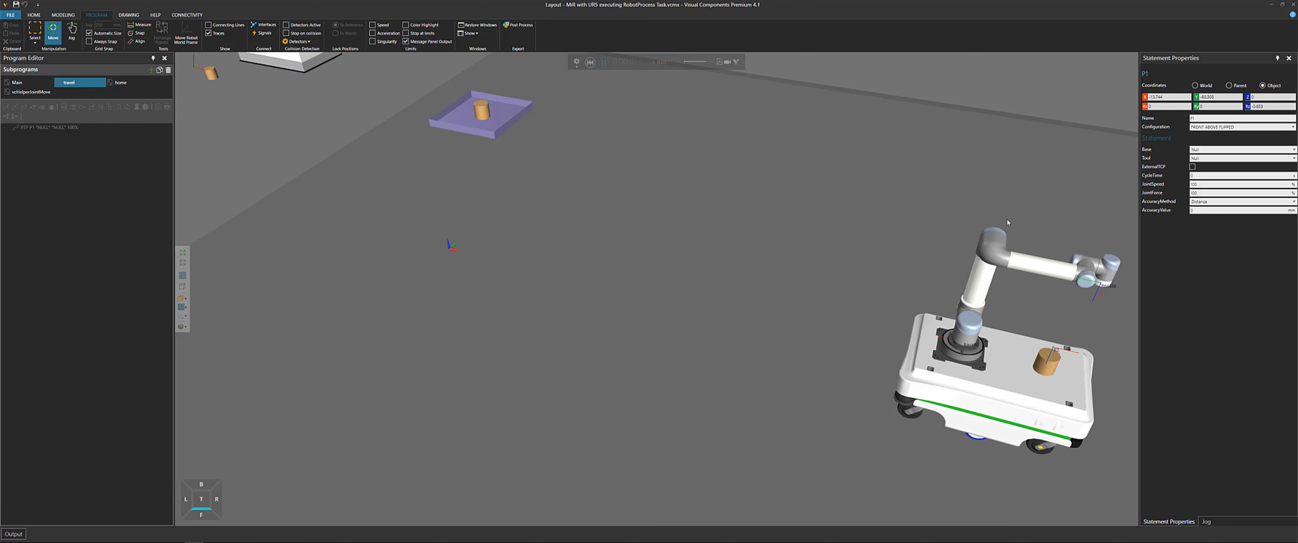
middle_click_drag(1108, 238, 808, 200)
scroll(856, 212, "down", 3)
middle_click_drag(1003, 245, 778, 192)
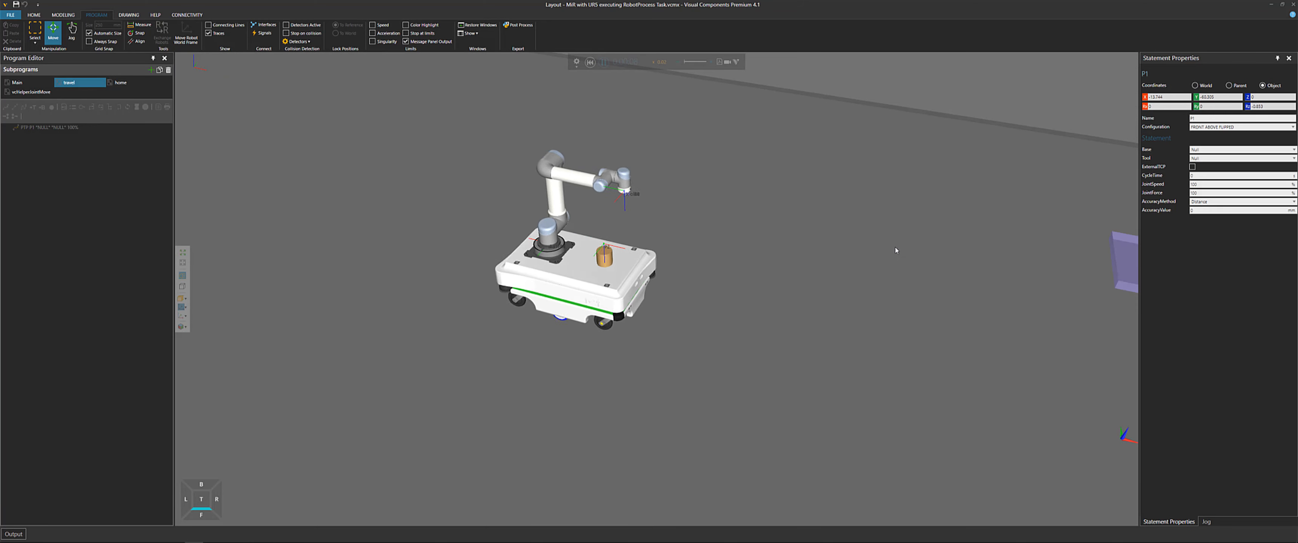
scroll(897, 248, "down", 3)
middle_click_drag(907, 223, 731, 200)
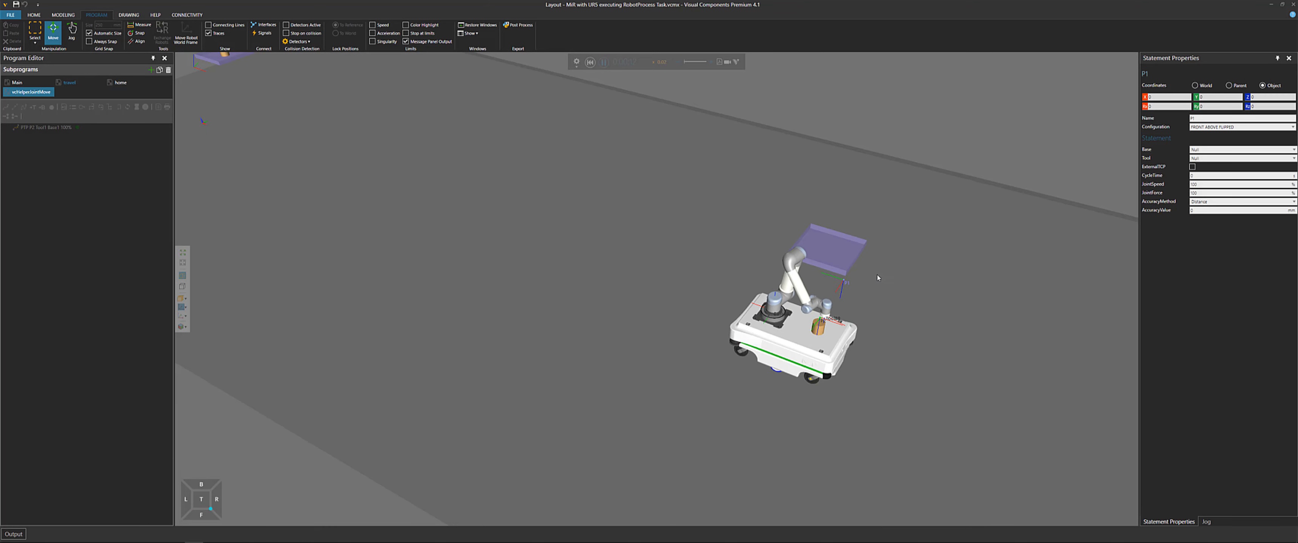
scroll(836, 276, "up", 5)
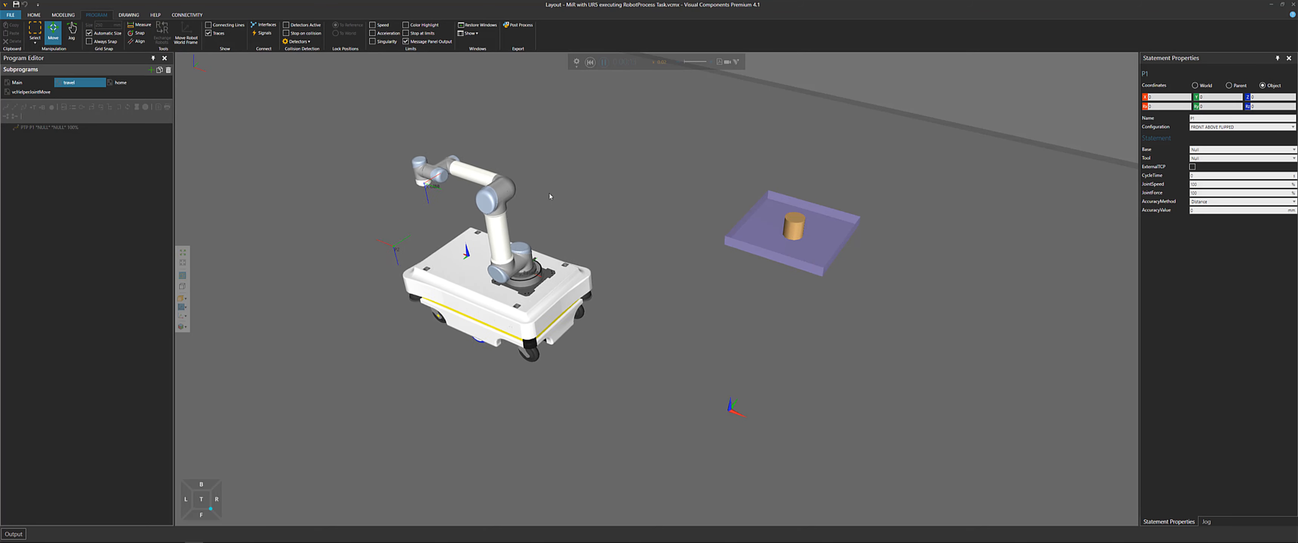
middle_click_drag(486, 166, 700, 279)
middle_click_drag(214, 84, 551, 239)
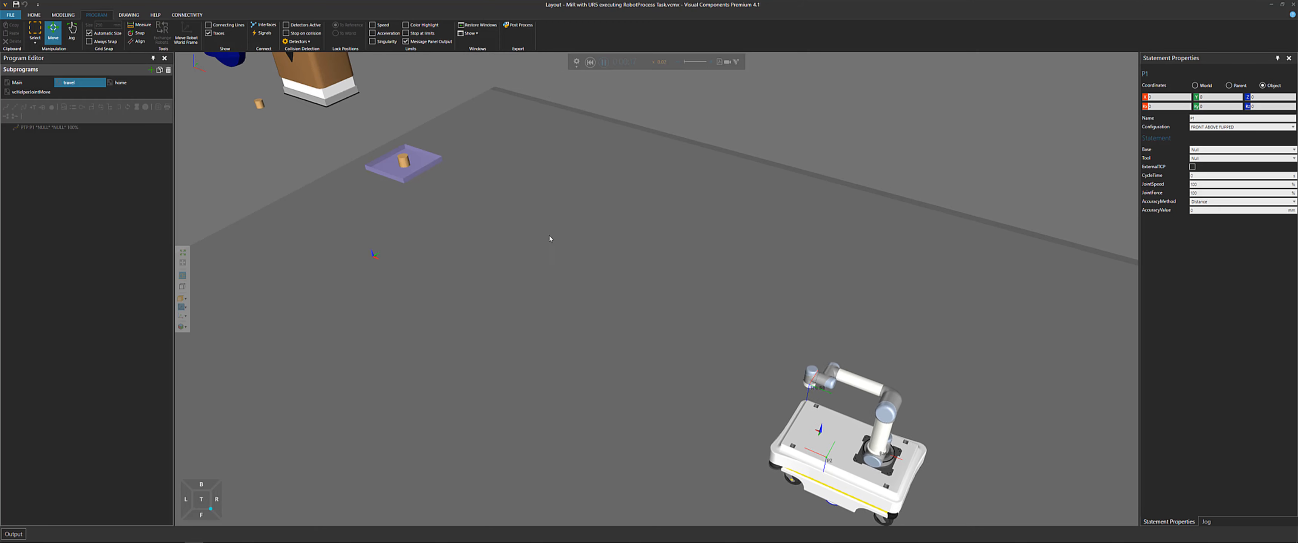
left_click(590, 62)
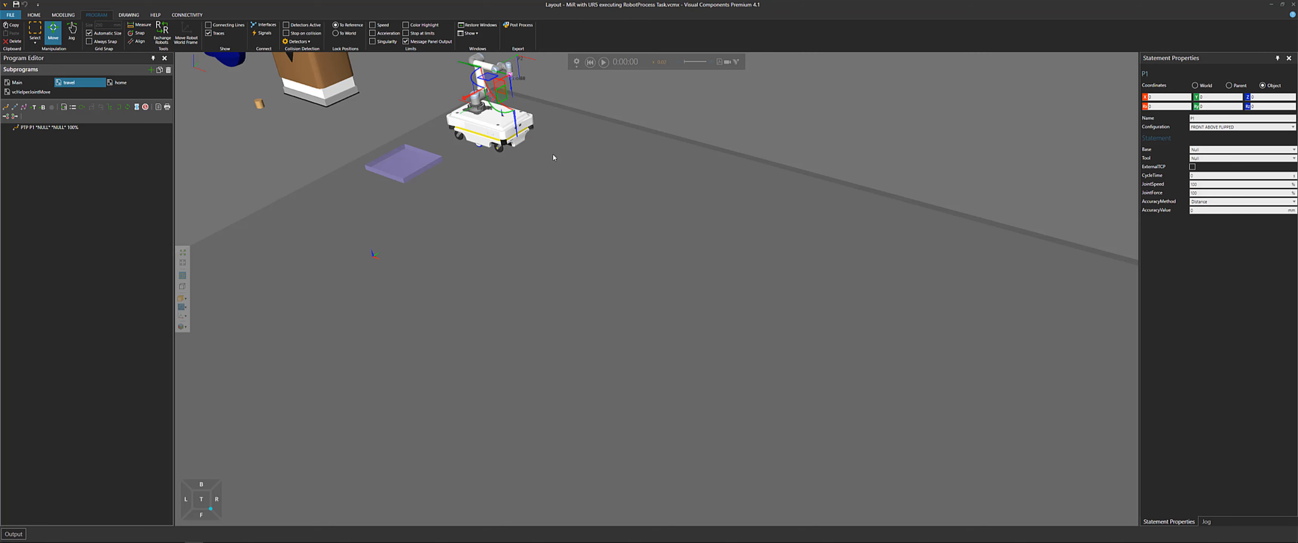
Open the tray's Works Process task notes near the feeder, examine the entries, and close the editor
middle_click_drag(486, 124, 493, 186)
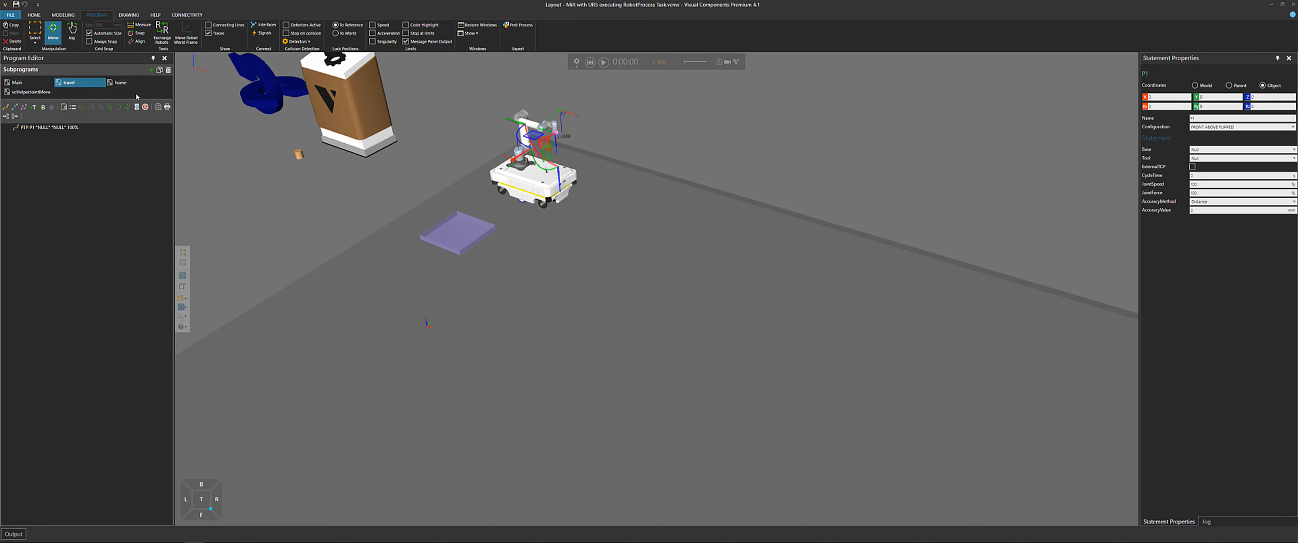
right_click_drag(373, 187, 397, 232)
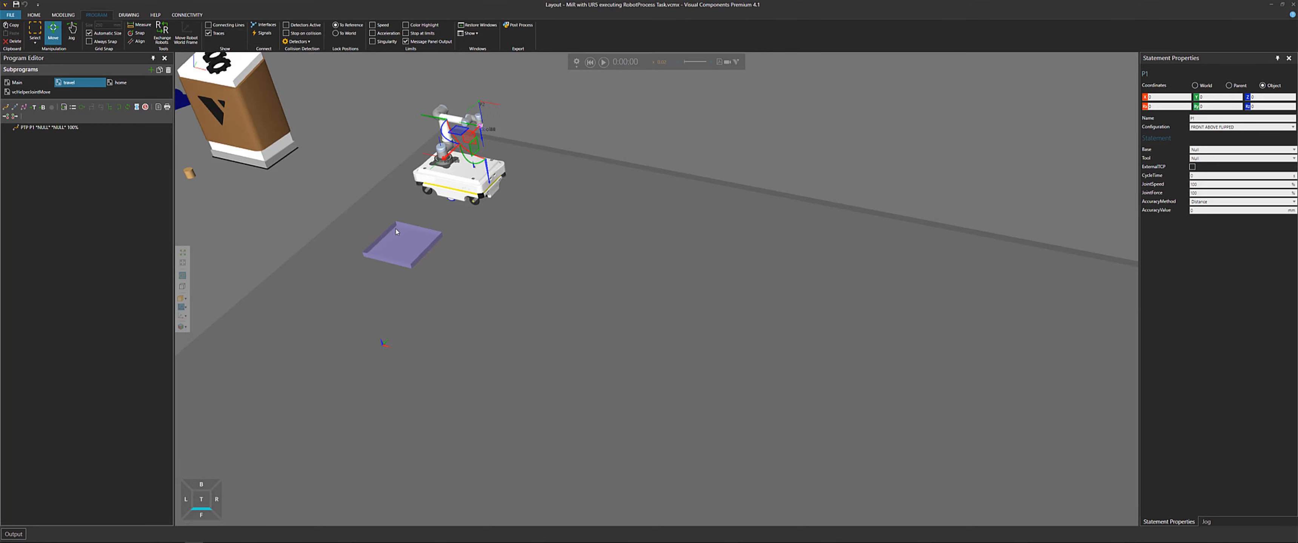
left_click(414, 245)
left_click(424, 309)
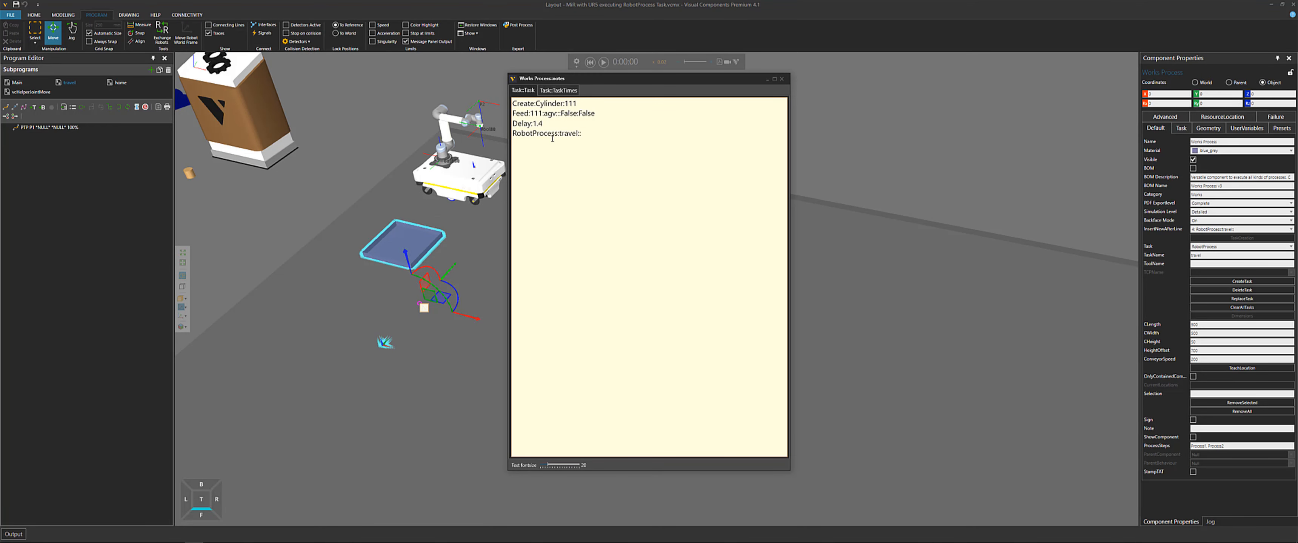
left_click(783, 79)
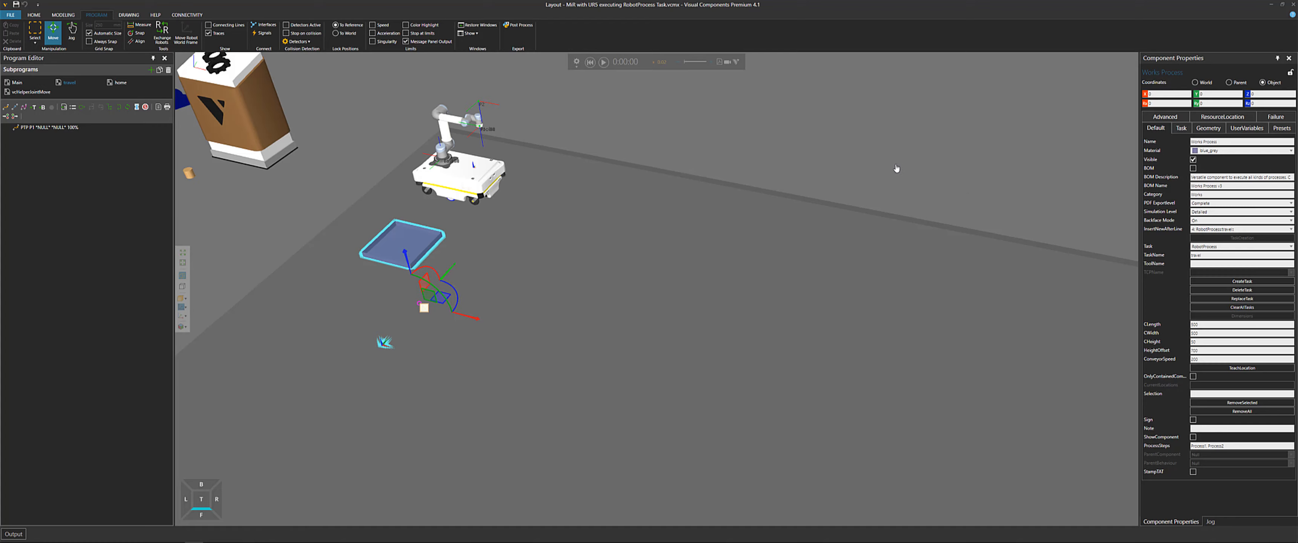
Open the far tray's Works Process task notes, examine the Need and RobotProcess:travel entries, and close the editor
right_click_drag(895, 168, 607, 52)
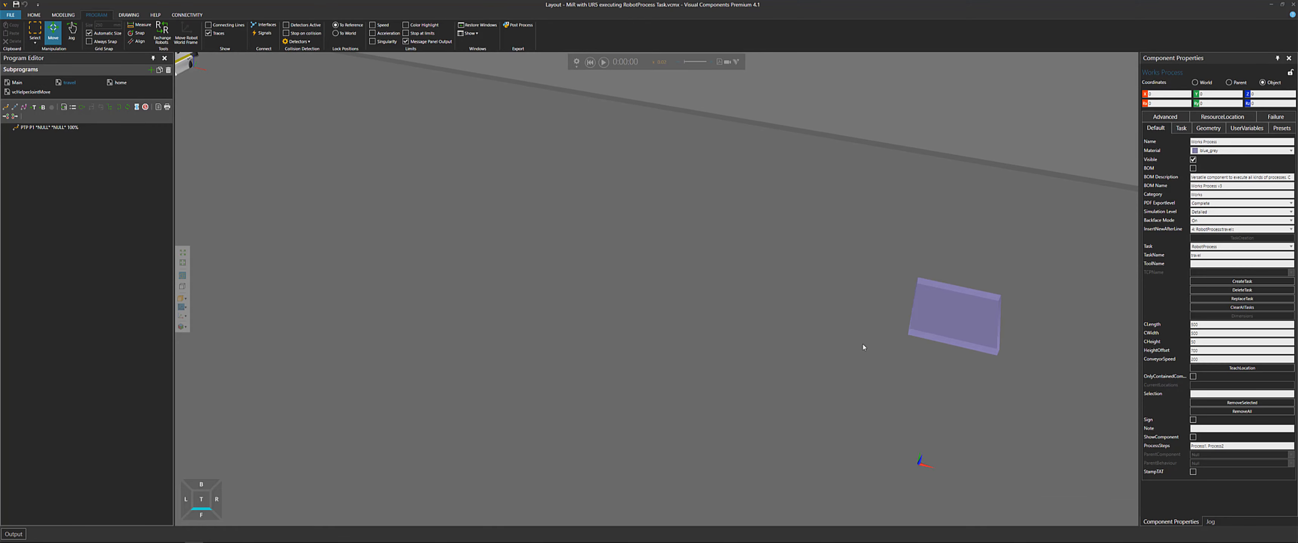
left_click(965, 342)
left_click(931, 398)
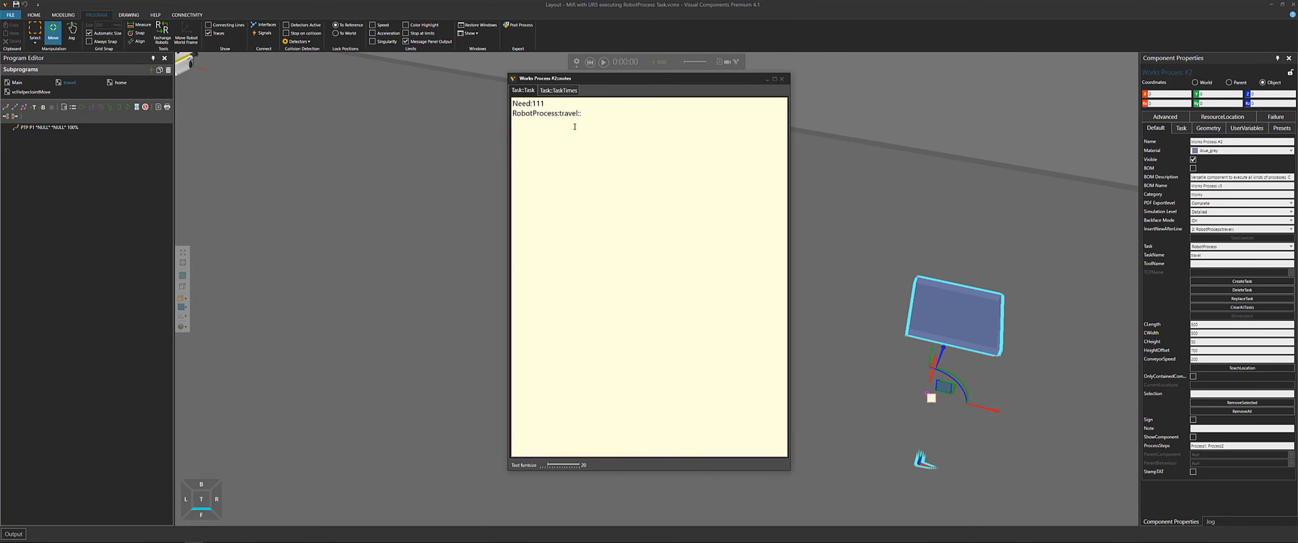
left_click(782, 79)
Clear the layout to start a new empty one
left_click(660, 192)
scroll(377, 246, "down", 5)
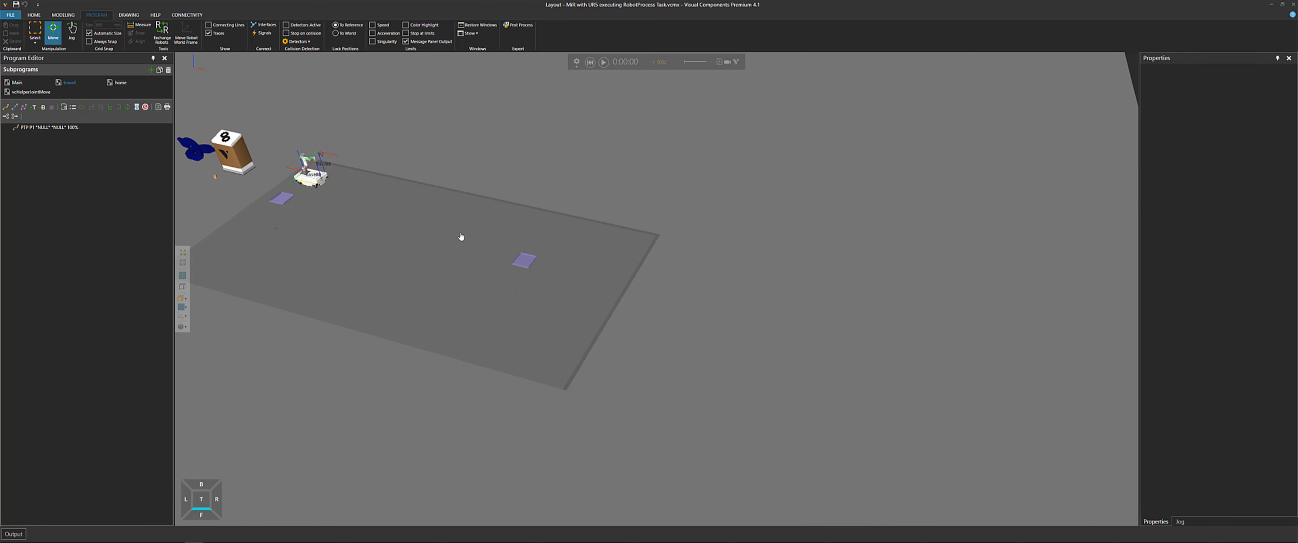
right_click_drag(461, 236, 475, 239)
key("ctrl+n")
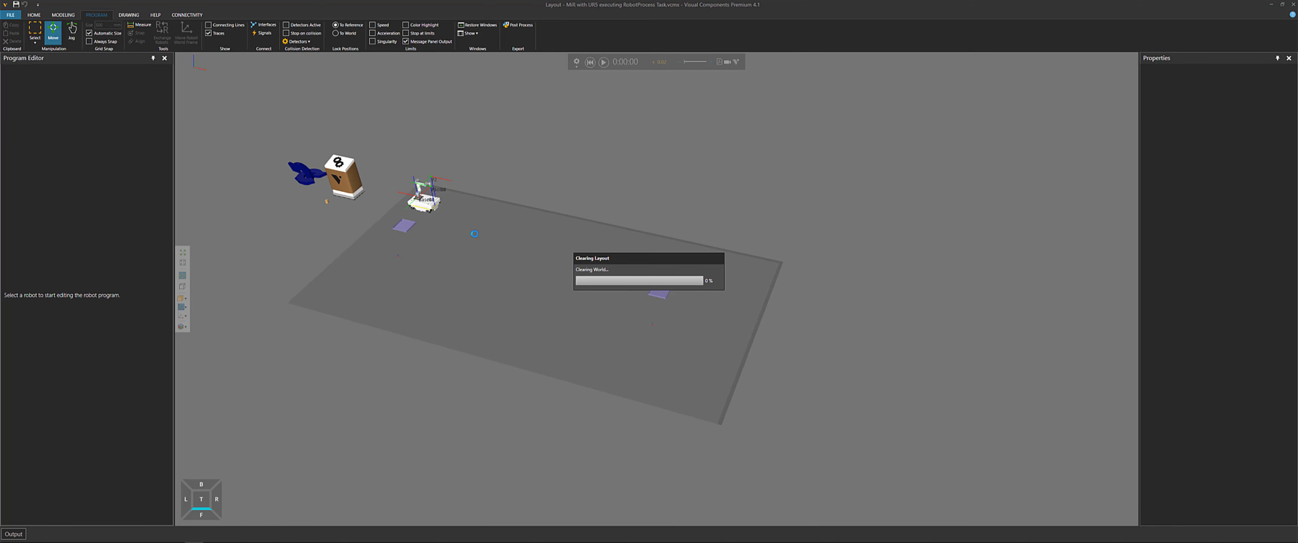
mouse_move(240, 535)
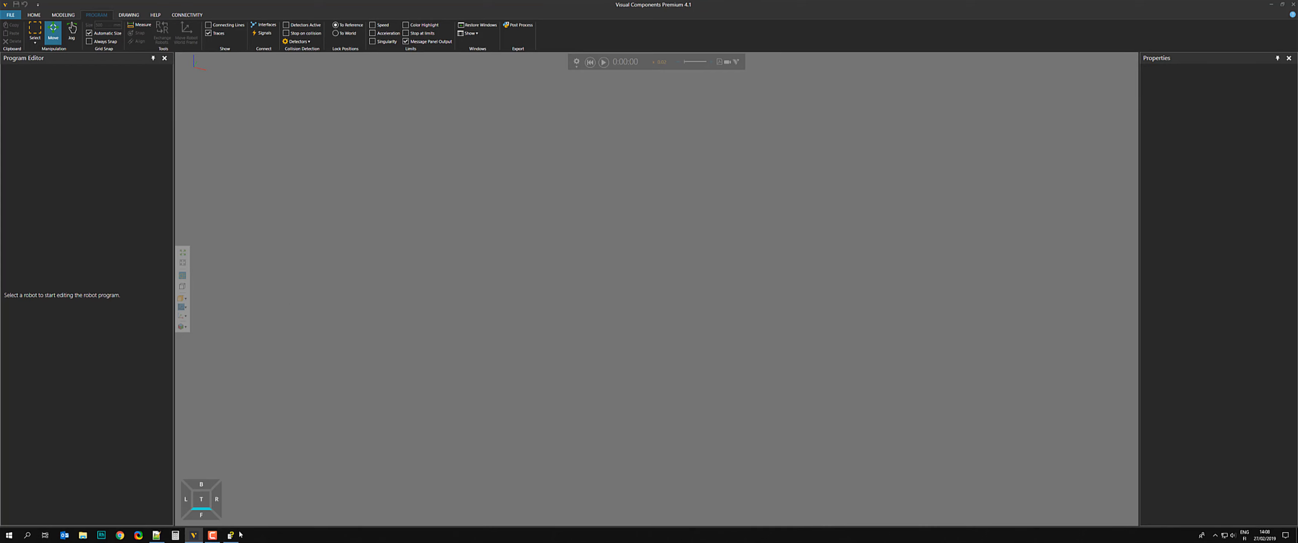
Mark "Layout - MiR with UR5 executing RobotProcess Task" with X in the checklist and select "Travel Position" in the next entry
left_click(163, 539)
left_click(790, 439)
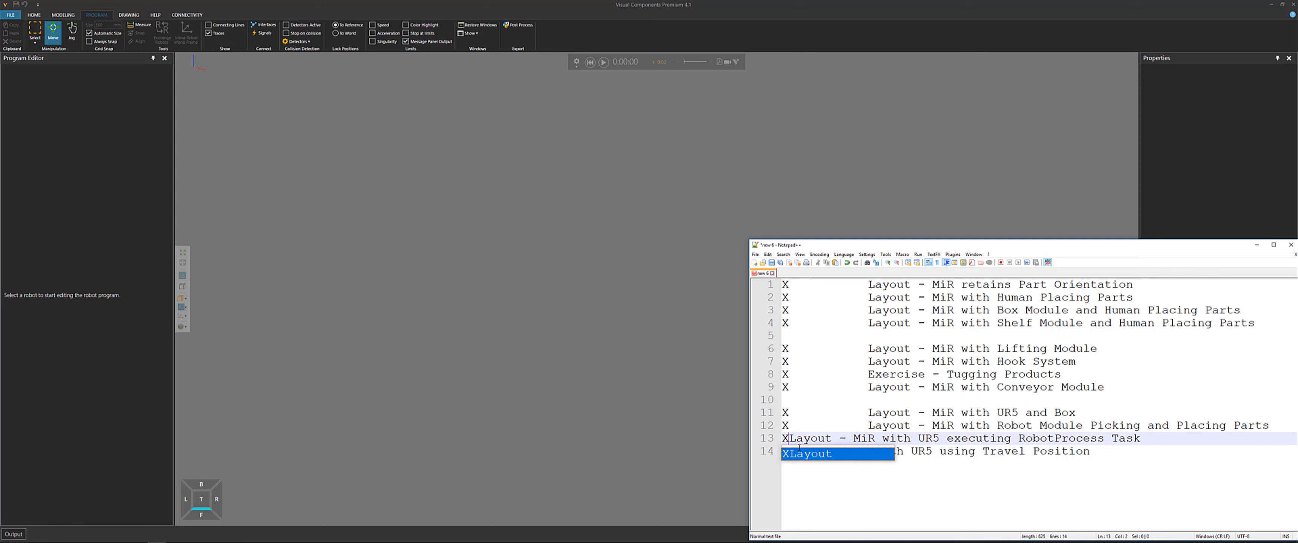
type("X")
key("Down")
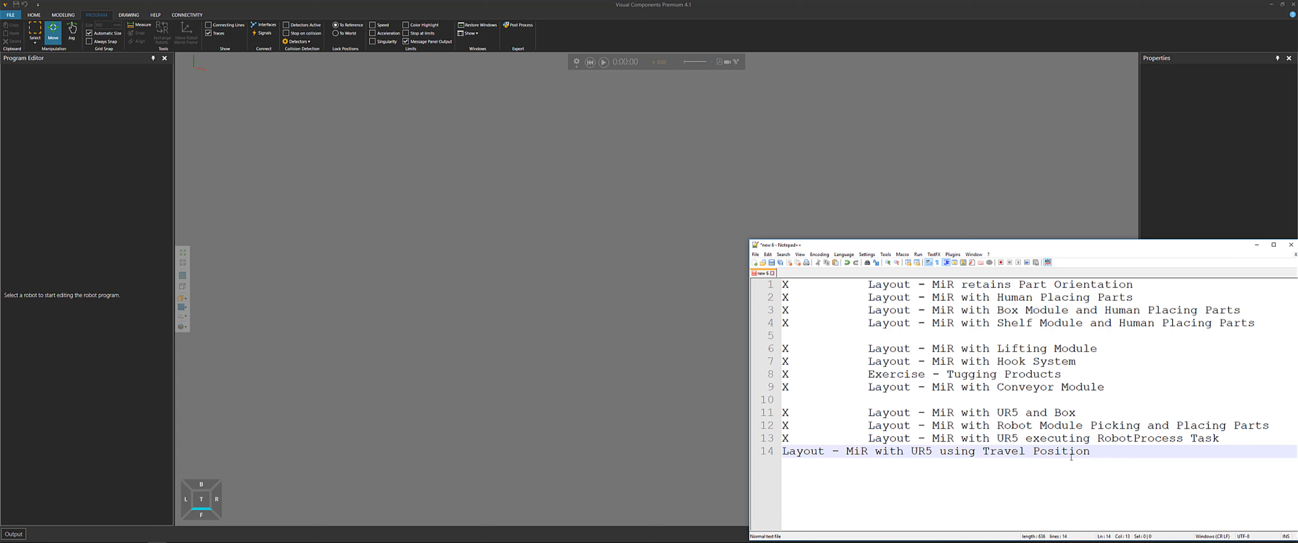
left_click_drag(1088, 451, 977, 451)
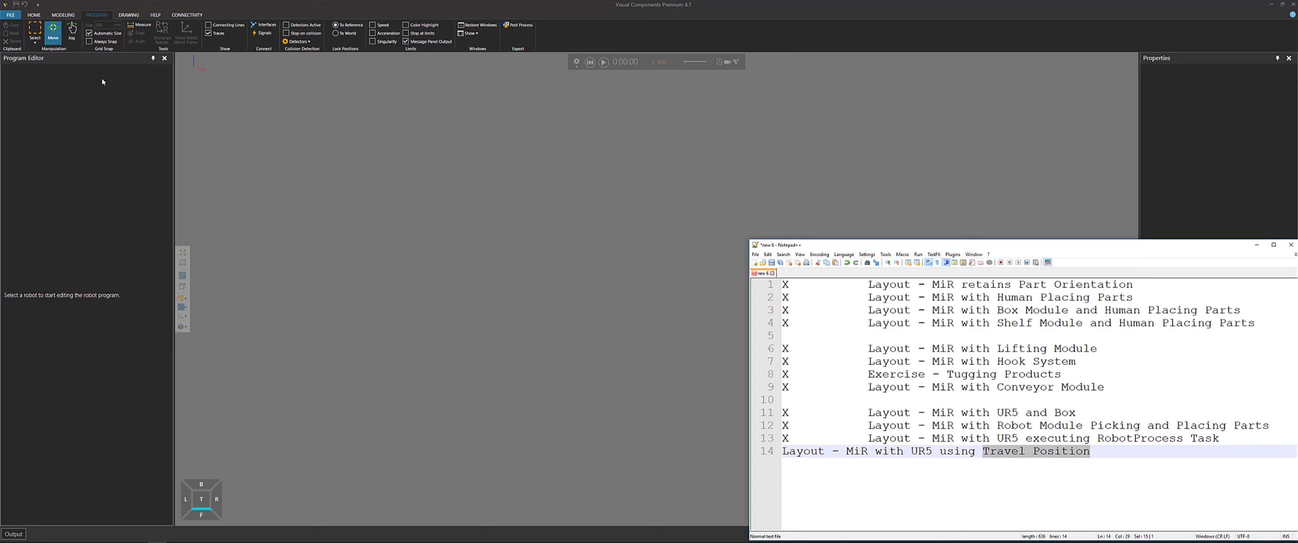
Search the eCatalog for "travel" and load the "Layout - MiR with UR5 using Travel Position" layout into the 3D world
left_click(35, 16)
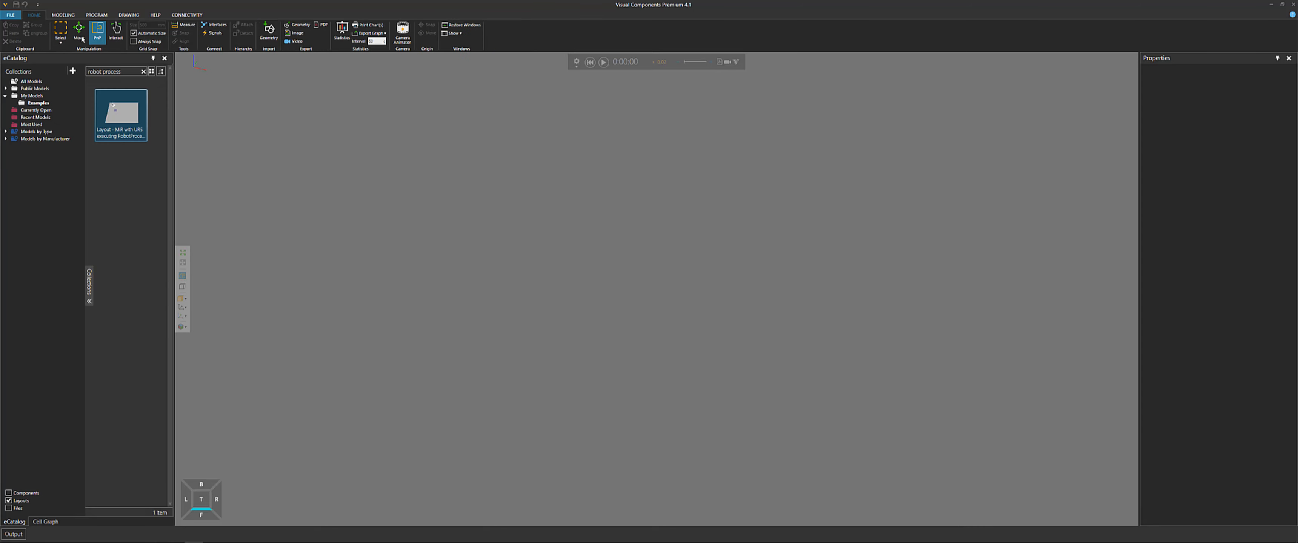
left_click(144, 72)
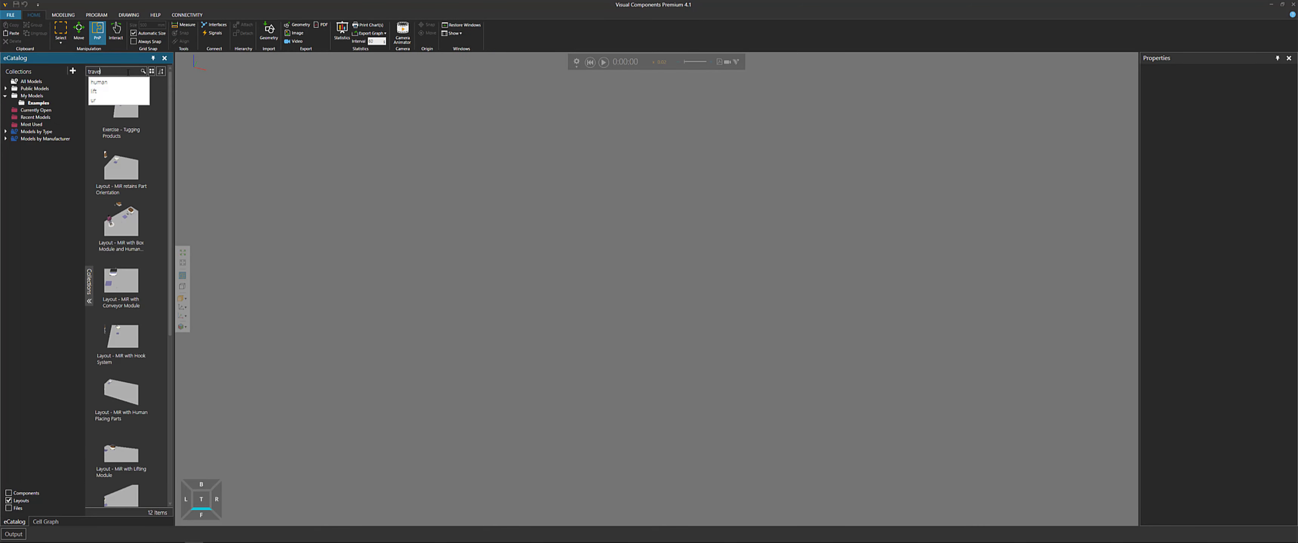
type("travel")
key("Return")
left_click(127, 124)
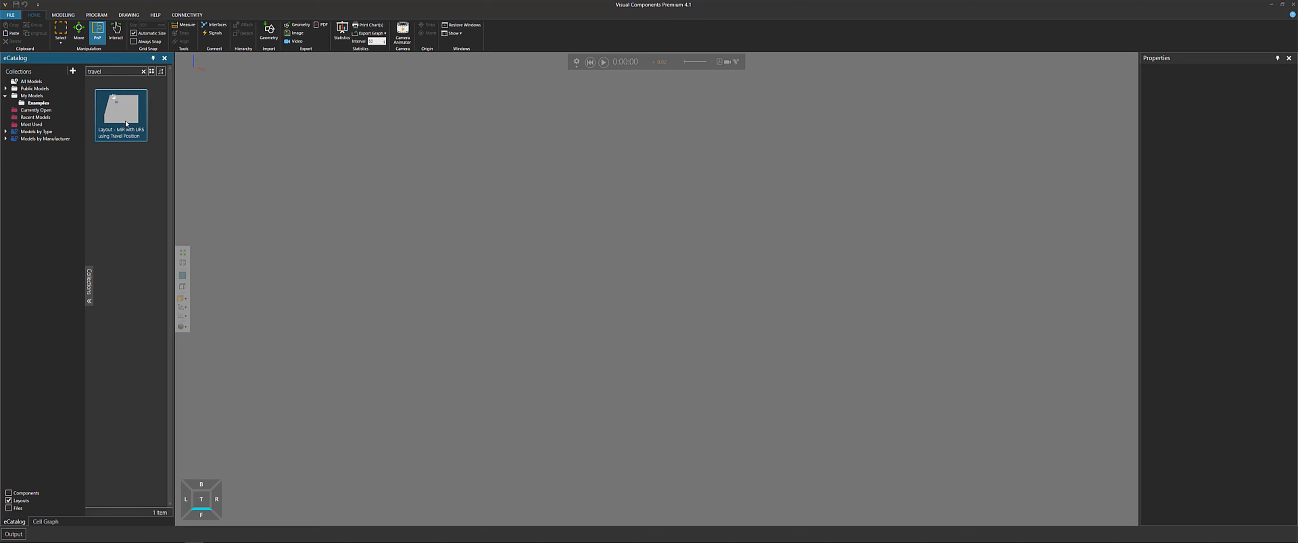
left_click_drag(126, 124, 500, 277)
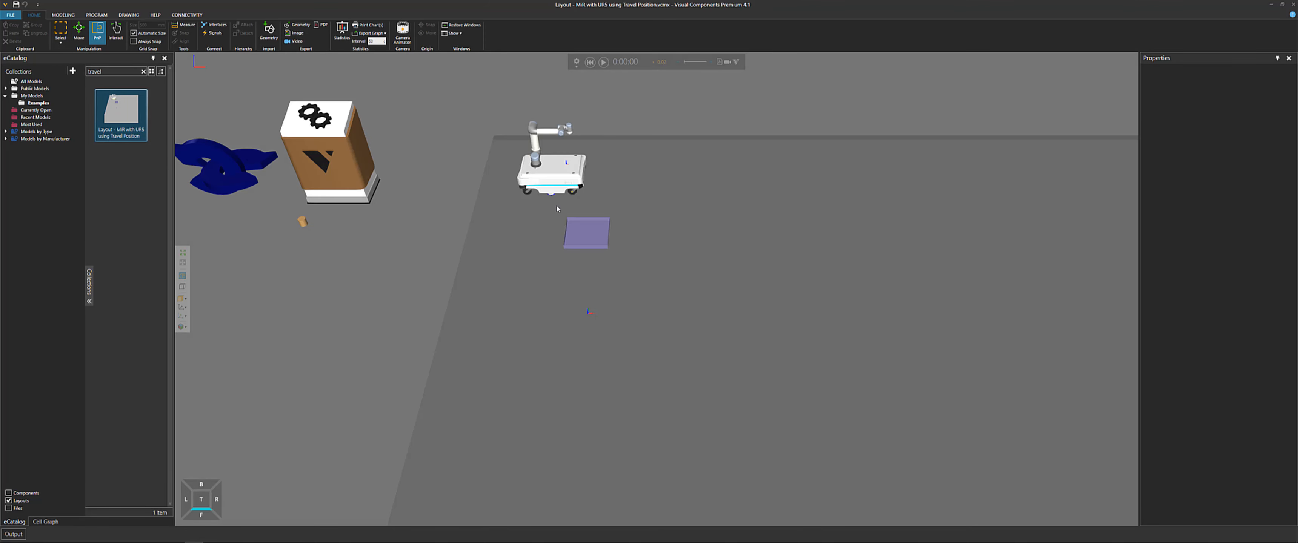
Inspect the signal connections of the UR5 and the tray's Works Process, then close the signal connection panel
middle_click_drag(676, 198, 646, 237)
scroll(598, 232, "up", 5)
middle_click_drag(535, 250, 559, 218)
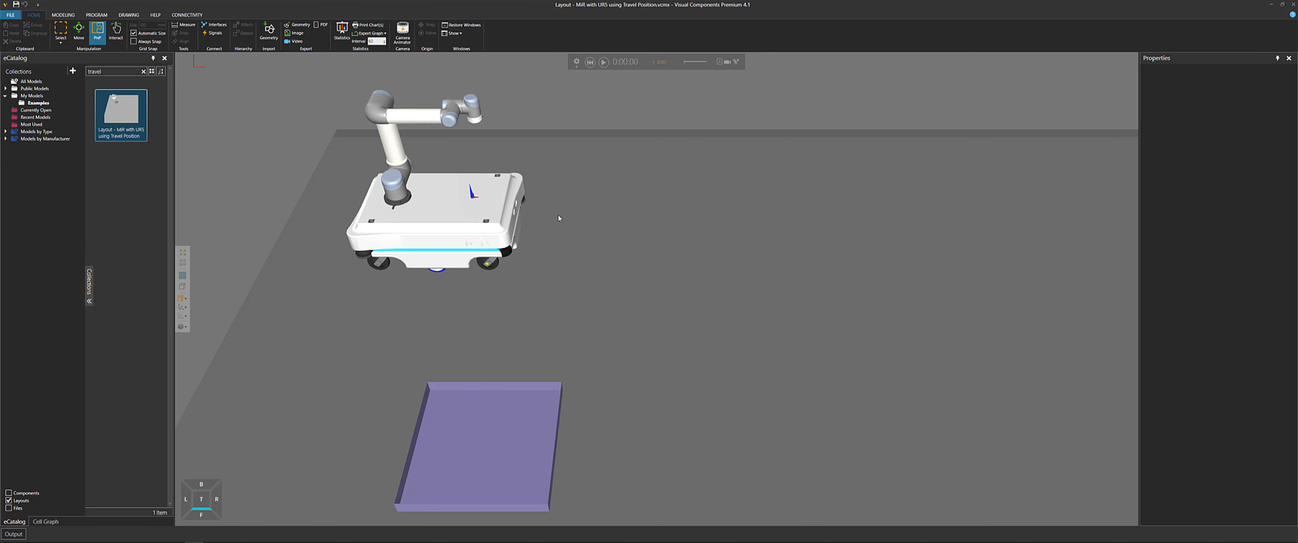
scroll(530, 227, "down", 2)
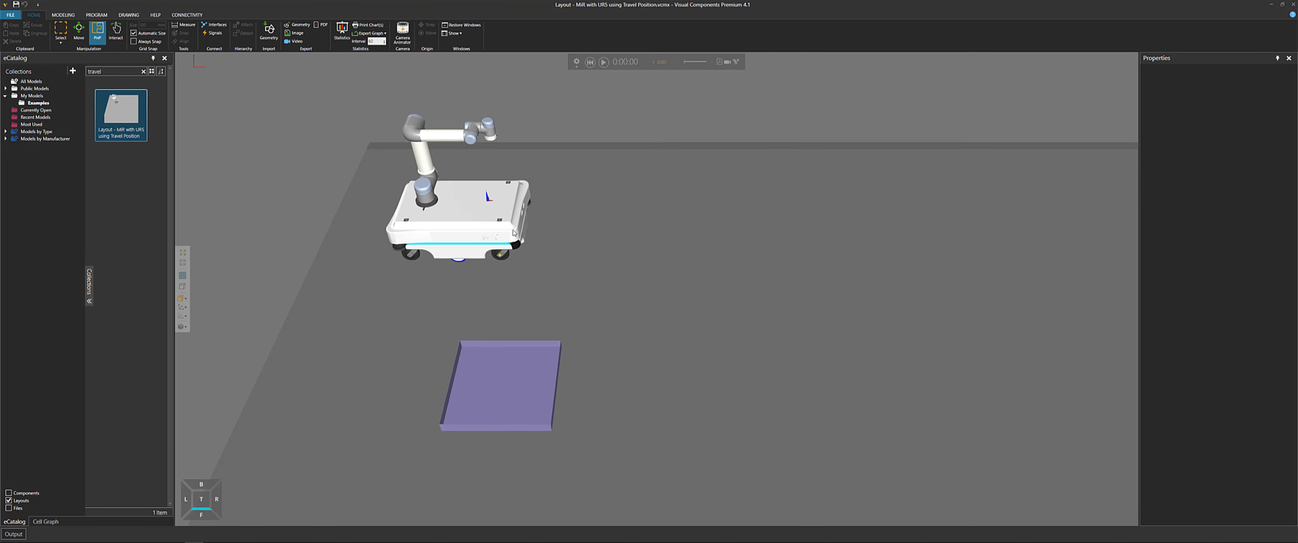
left_click(458, 230)
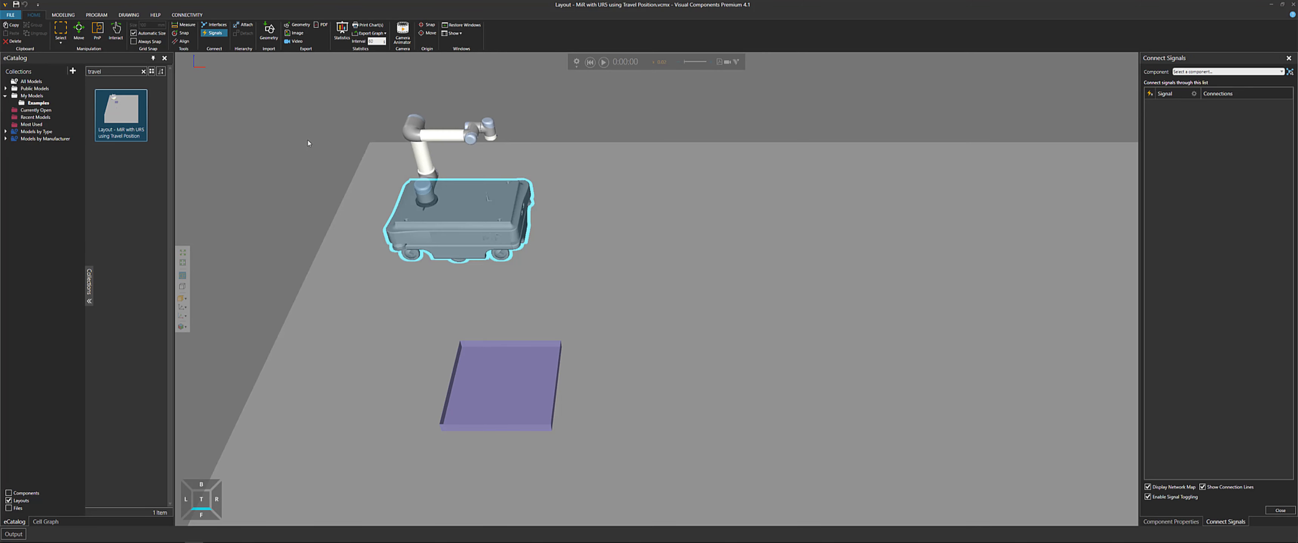
right_click_drag(309, 143, 261, 147)
left_click(481, 162)
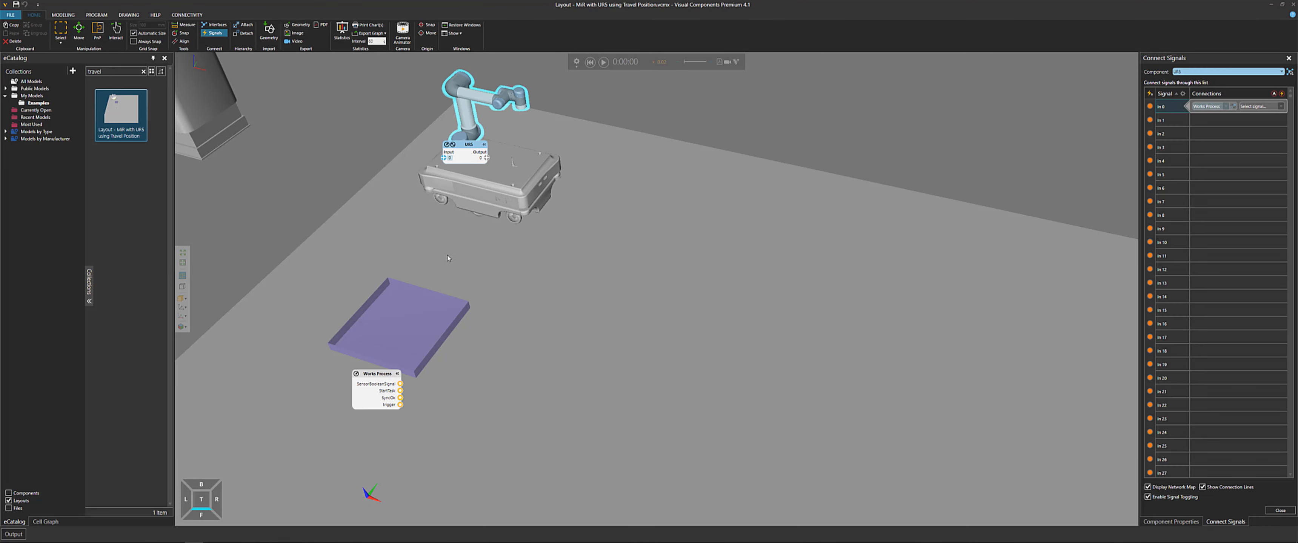
left_click(422, 307)
scroll(423, 308, "down", 5)
scroll(424, 307, "up", 5)
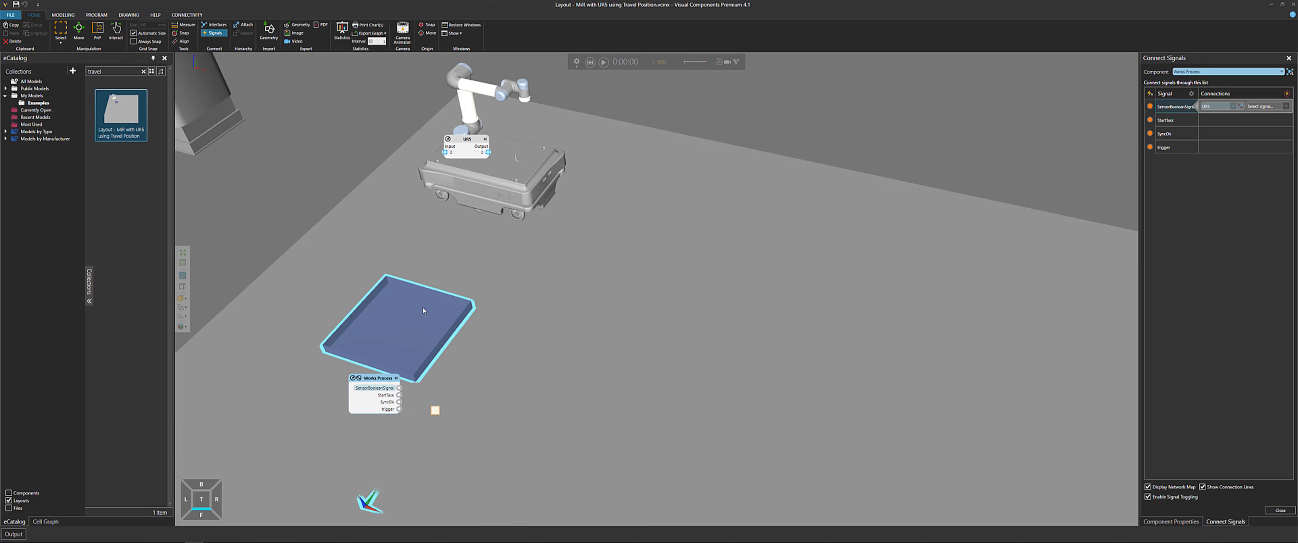
left_click(1280, 511)
Open the tray's Works Process task notes, examine the Create and Feed entries, and close the editor
scroll(596, 226, "down", 5)
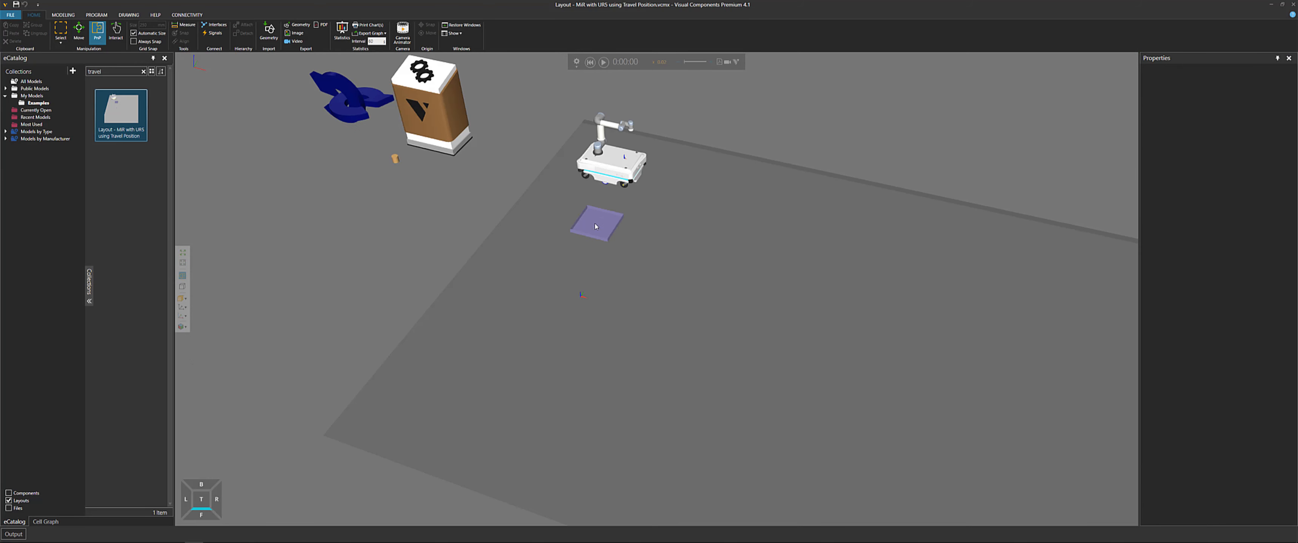
left_click(600, 237)
left_click(606, 269)
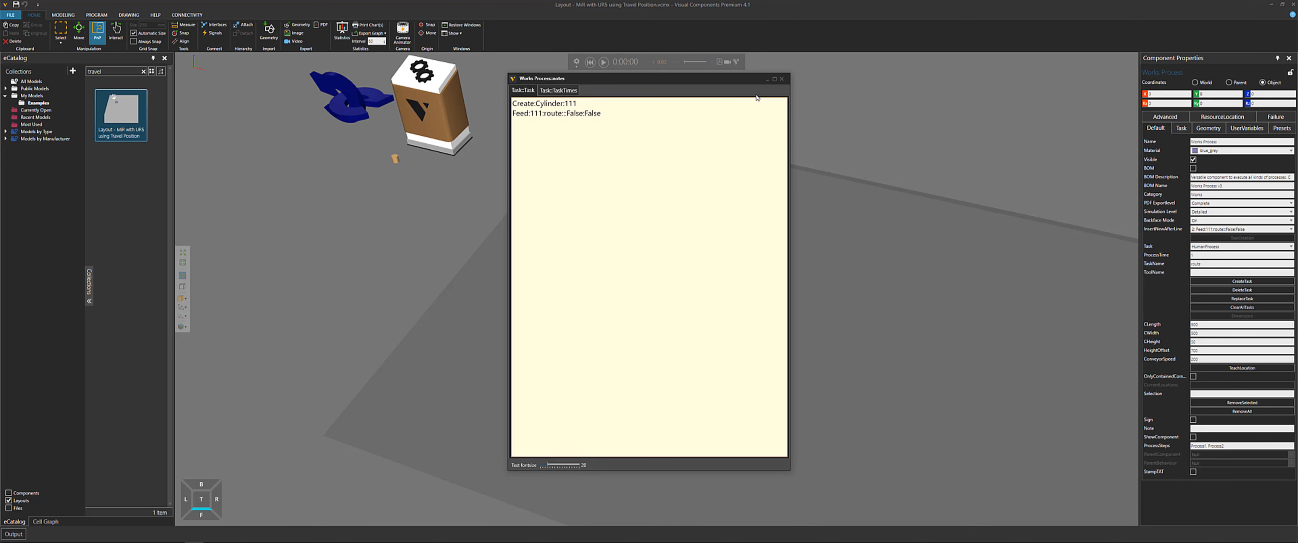
left_click(781, 80)
scroll(721, 192, "up", 2)
middle_click_drag(887, 142, 677, 165)
scroll(877, 347, "down", 2)
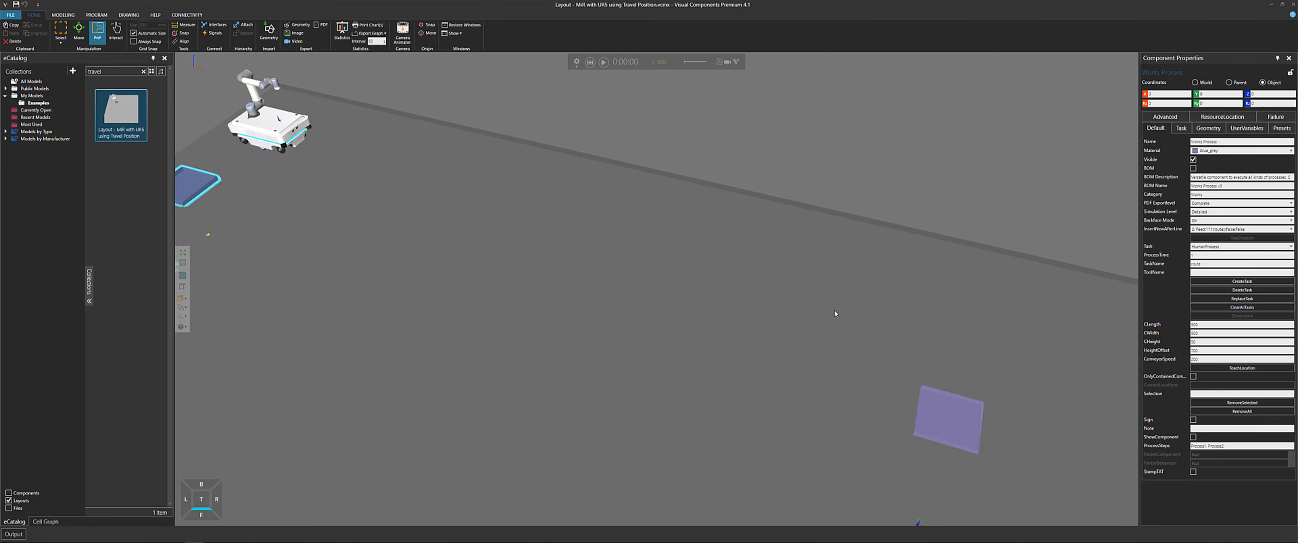
Open the second tray Works Process's task notes, examine the Need, Delay and Remove entries, and close the editor
left_click(950, 428)
middle_click_drag(956, 472, 783, 276)
left_click(768, 284)
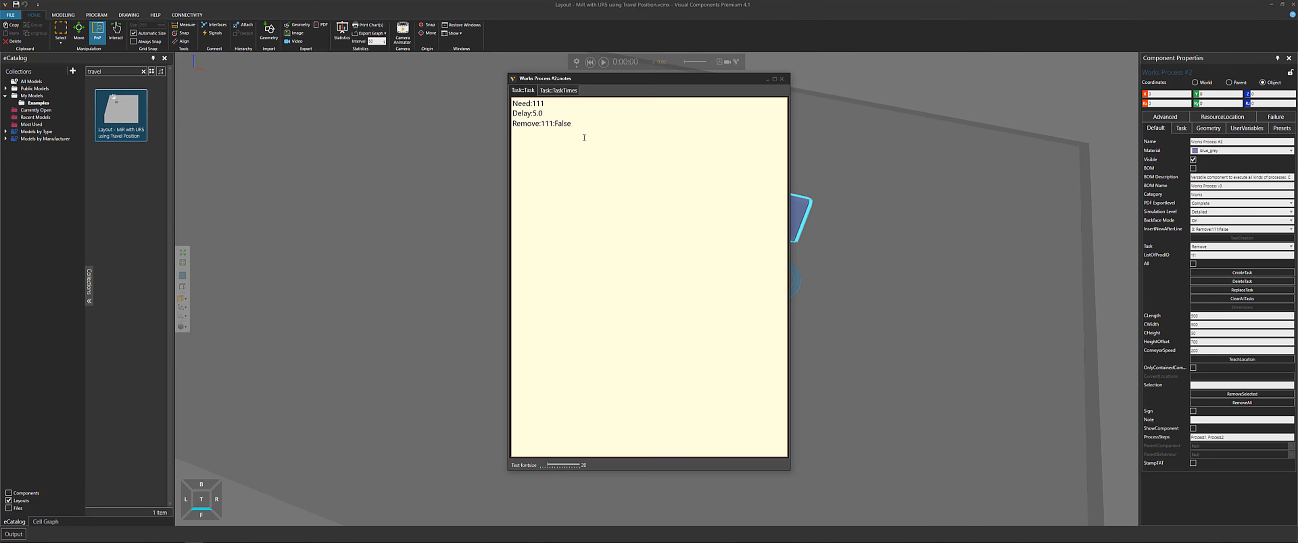
left_click(783, 80)
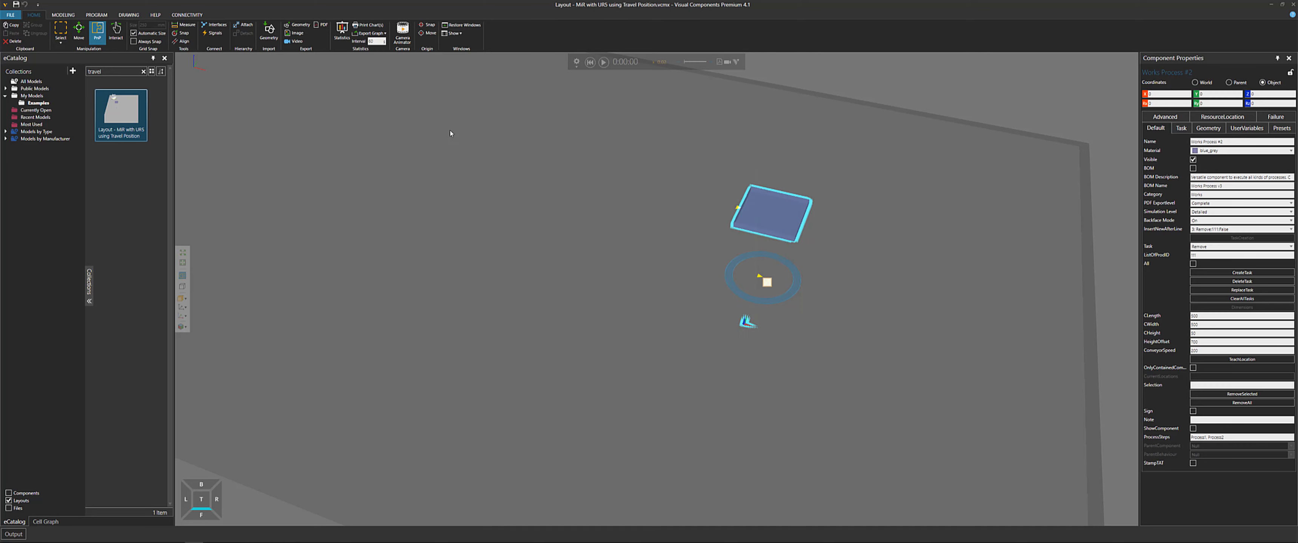
Watch the MiR with UR5 travel to the tray and pick the part, then reset the simulation
middle_click_drag(414, 114, 851, 360)
scroll(528, 242, "up", 2)
scroll(528, 242, "up", 3)
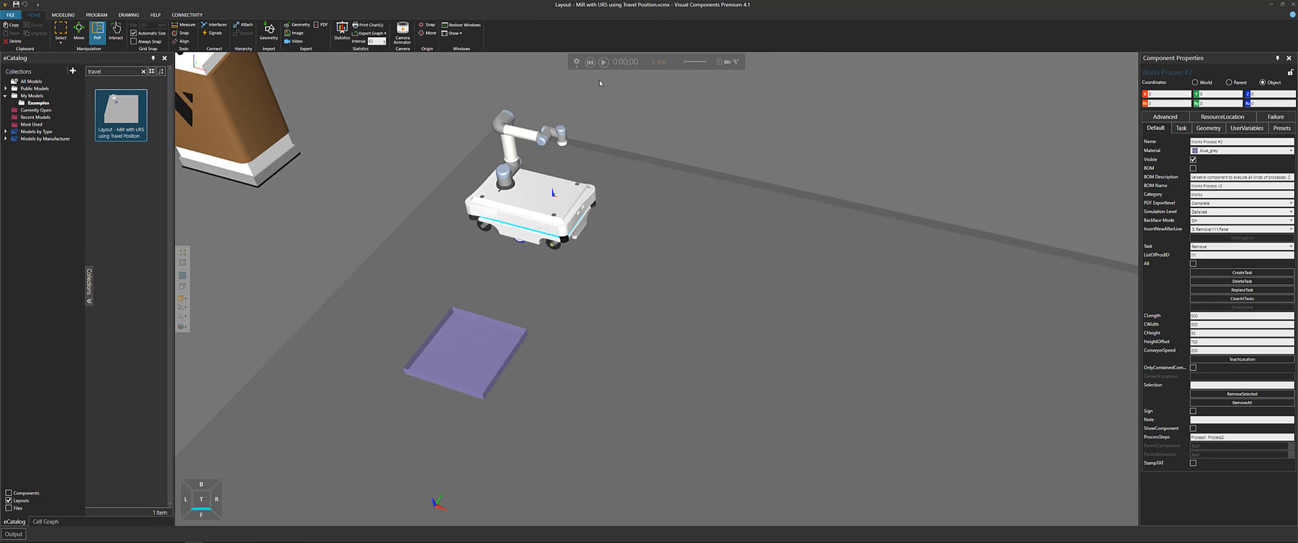
scroll(659, 150, "down", 4)
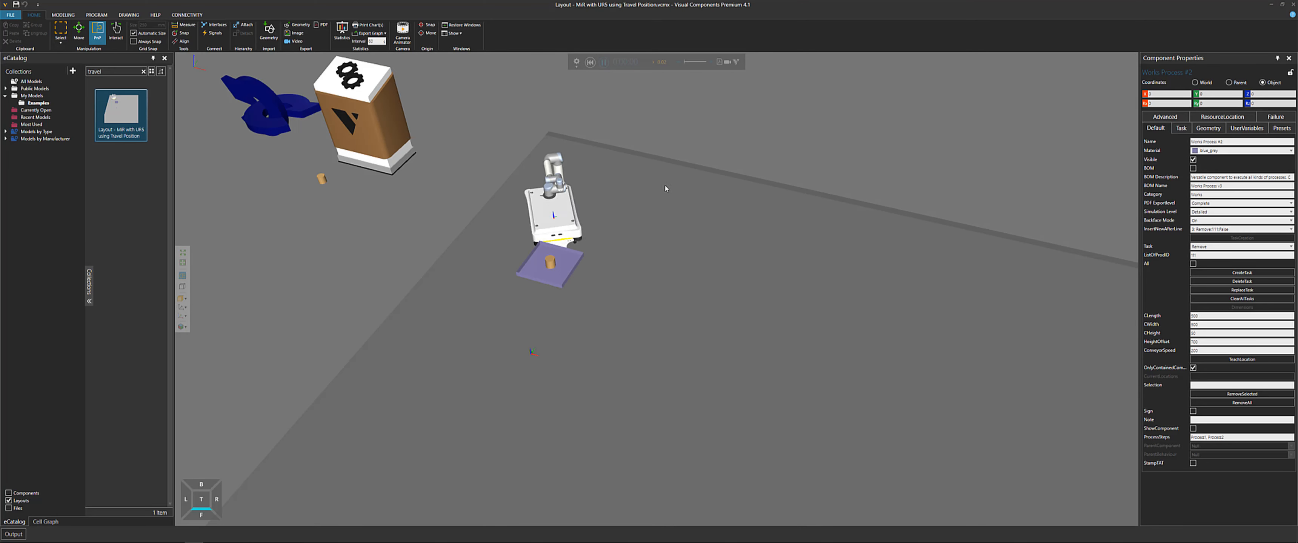
middle_click_drag(666, 189, 658, 151)
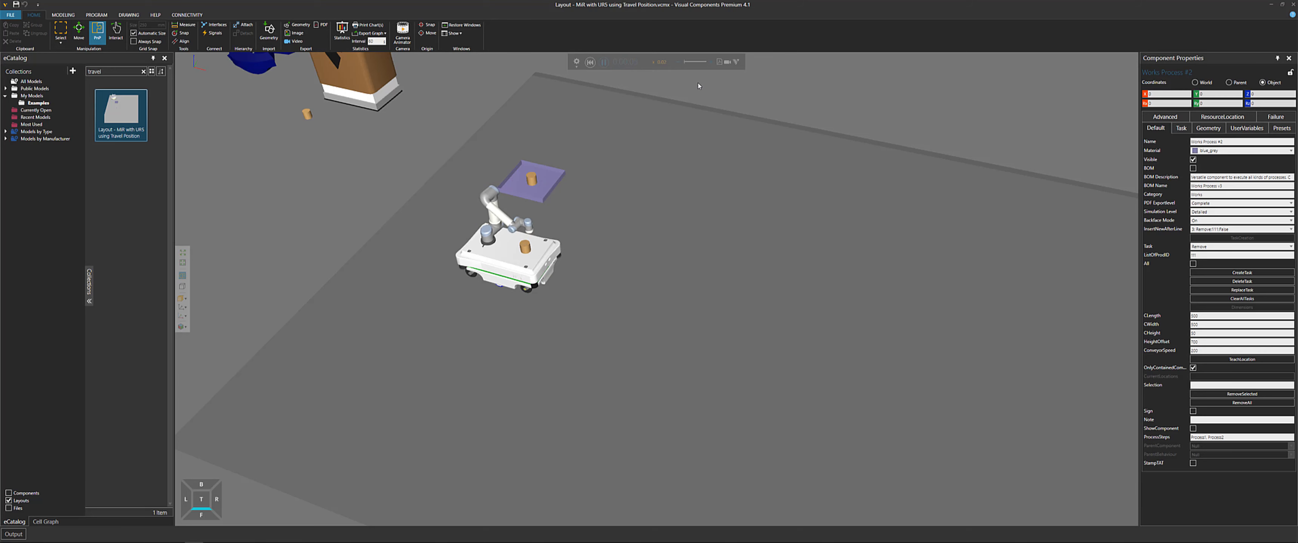
middle_click_drag(859, 230, 756, 203)
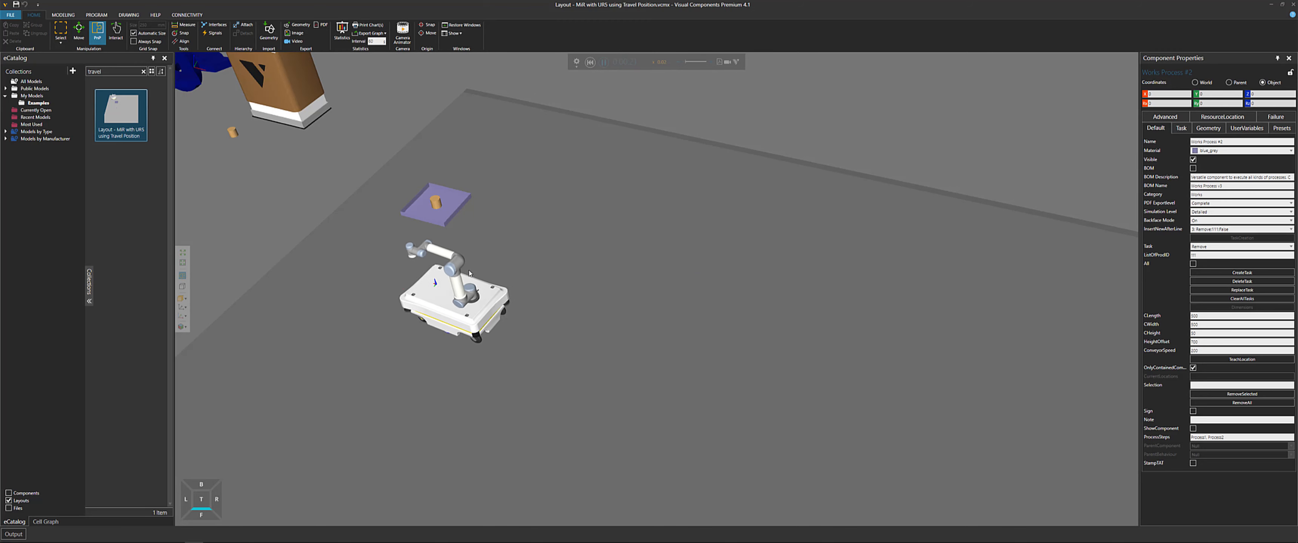
scroll(422, 231, "up", 3)
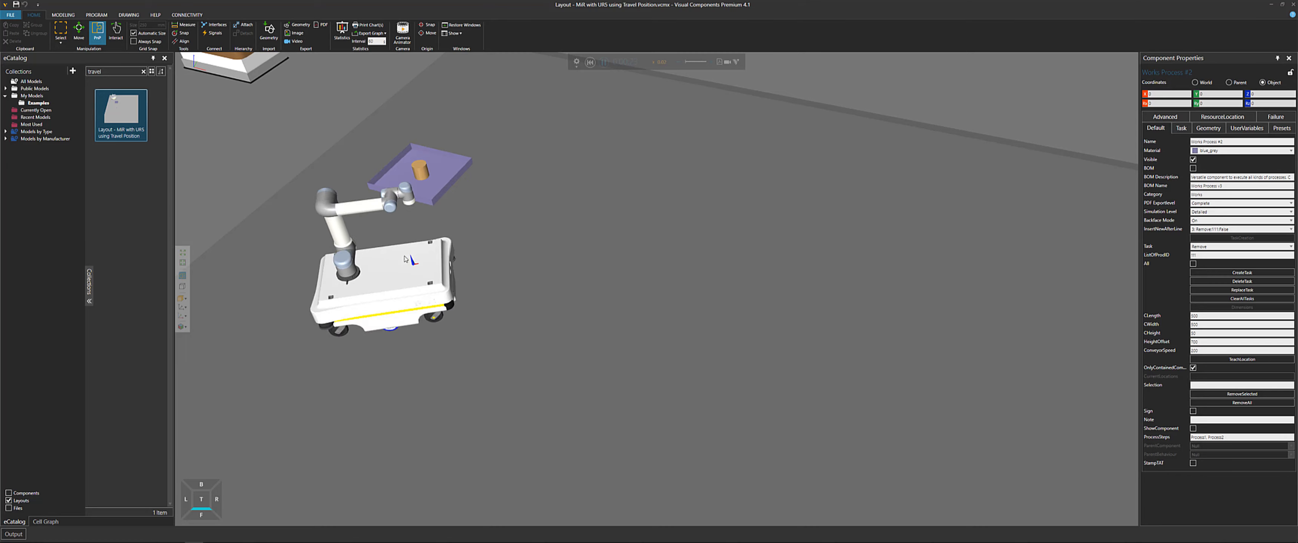
left_click(590, 63)
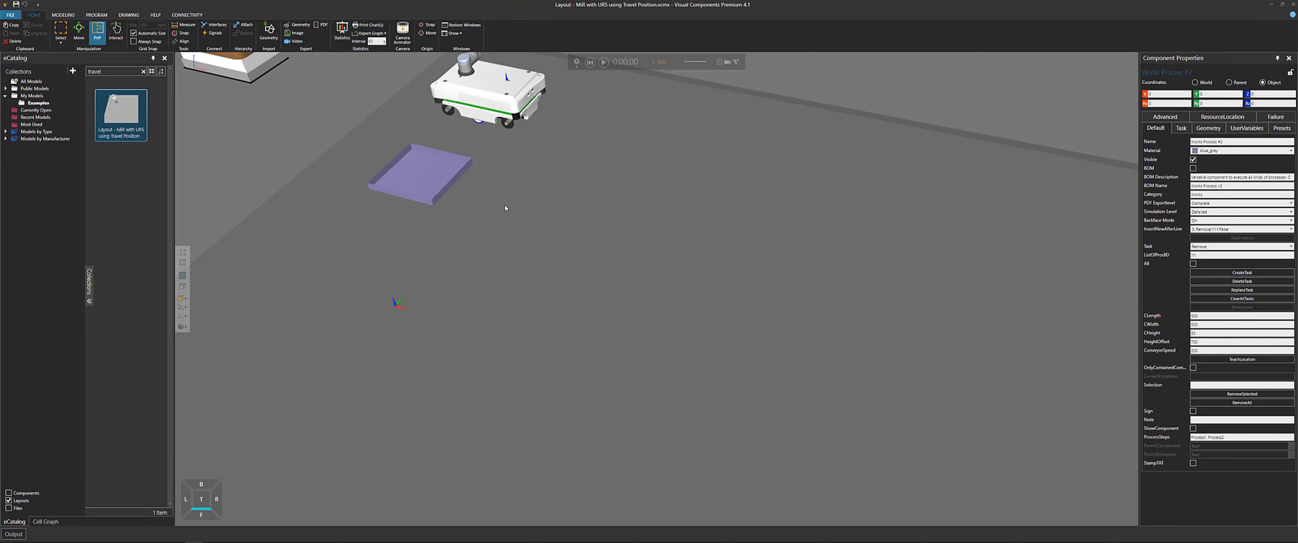
Select the MiR100 and open its Brains script from the Behaviors in the component graph
middle_click_drag(556, 170, 553, 306)
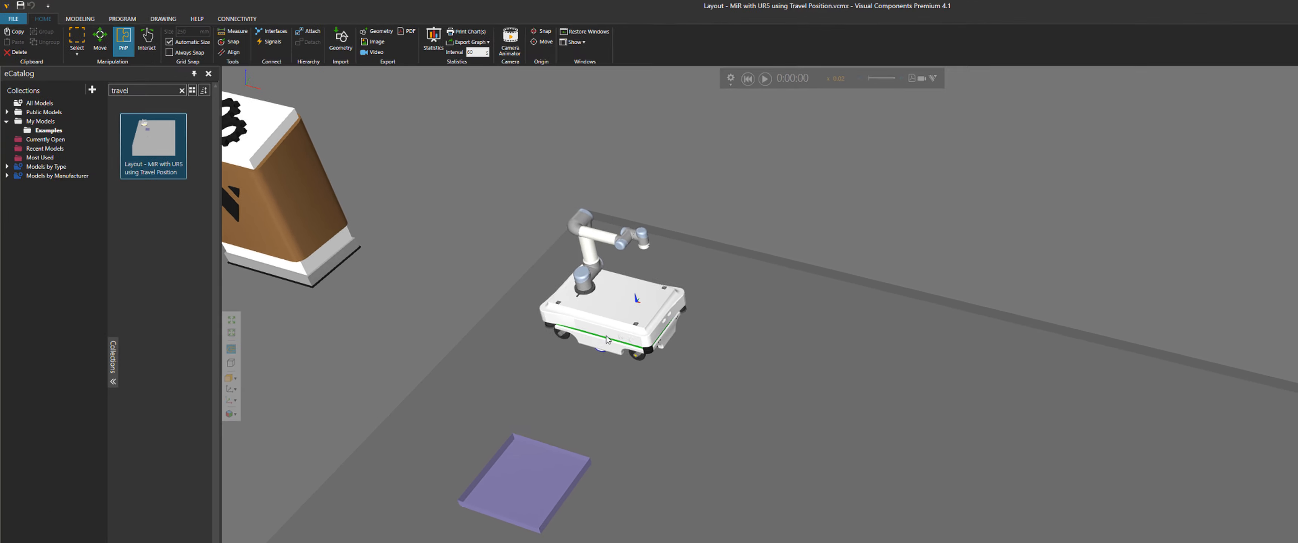
left_click(629, 353)
scroll(629, 353, "up", 5)
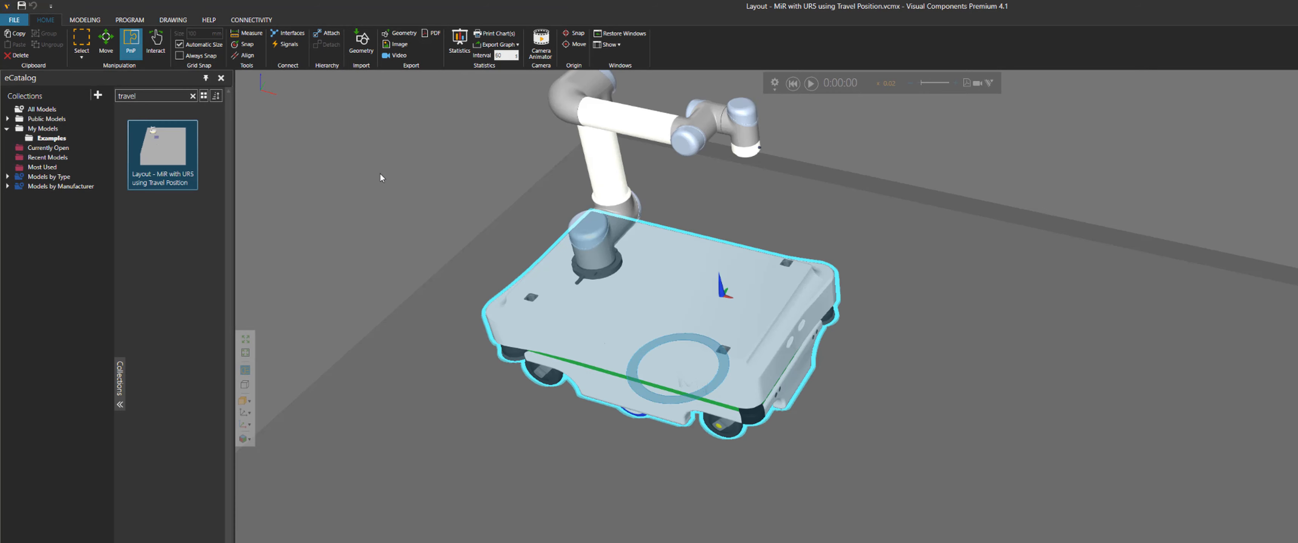
left_click(86, 20)
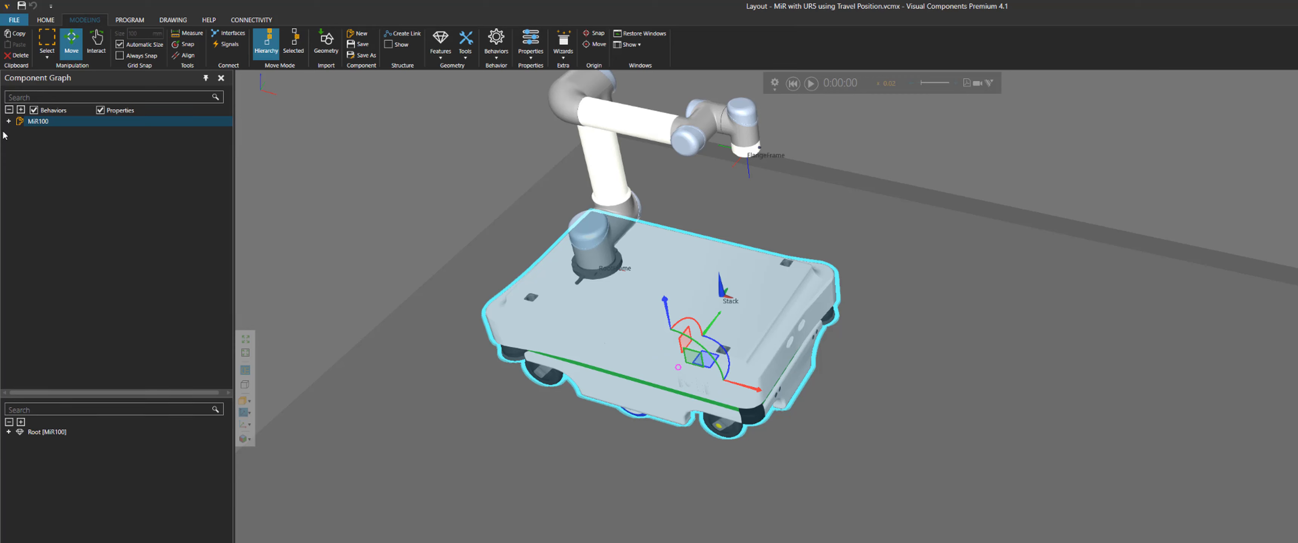
left_click(9, 122)
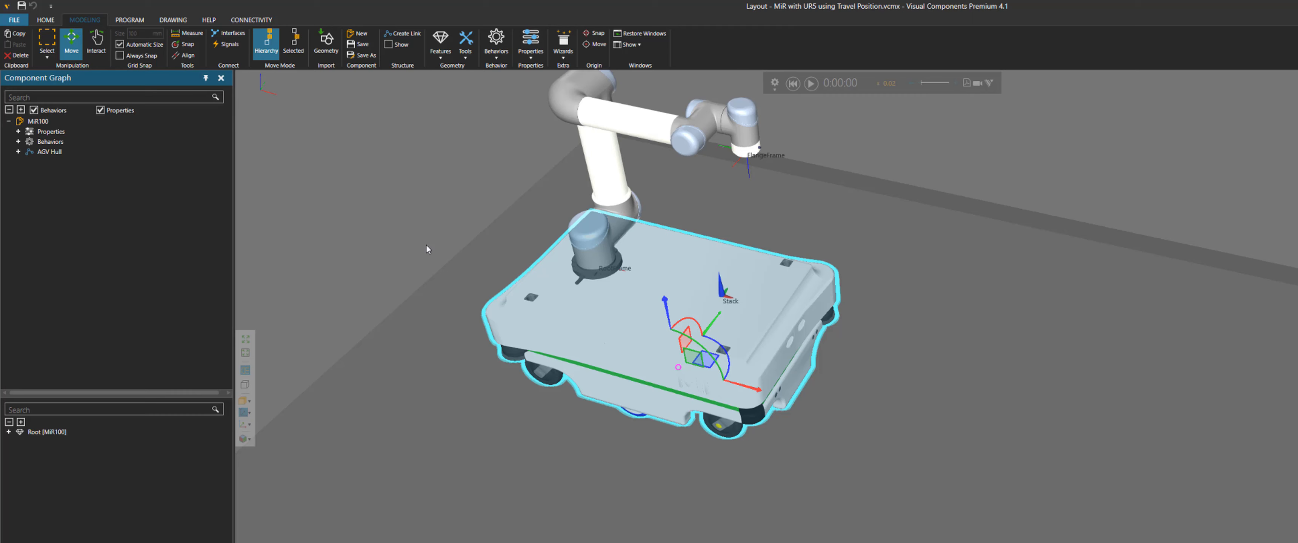
left_click(19, 143)
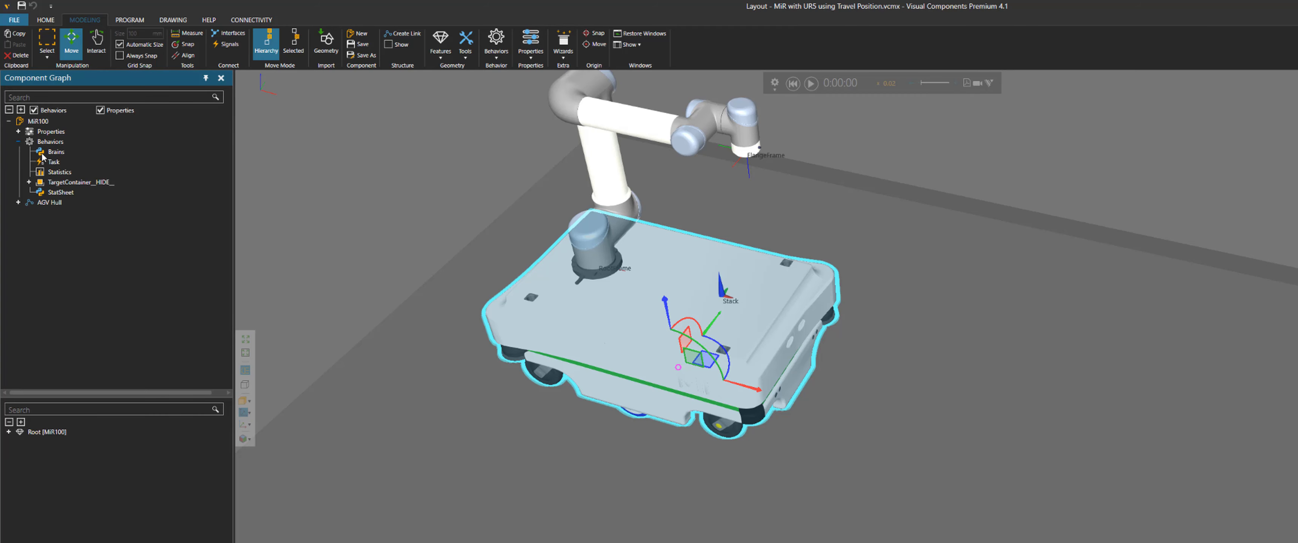
left_click(56, 152)
double_click(60, 154)
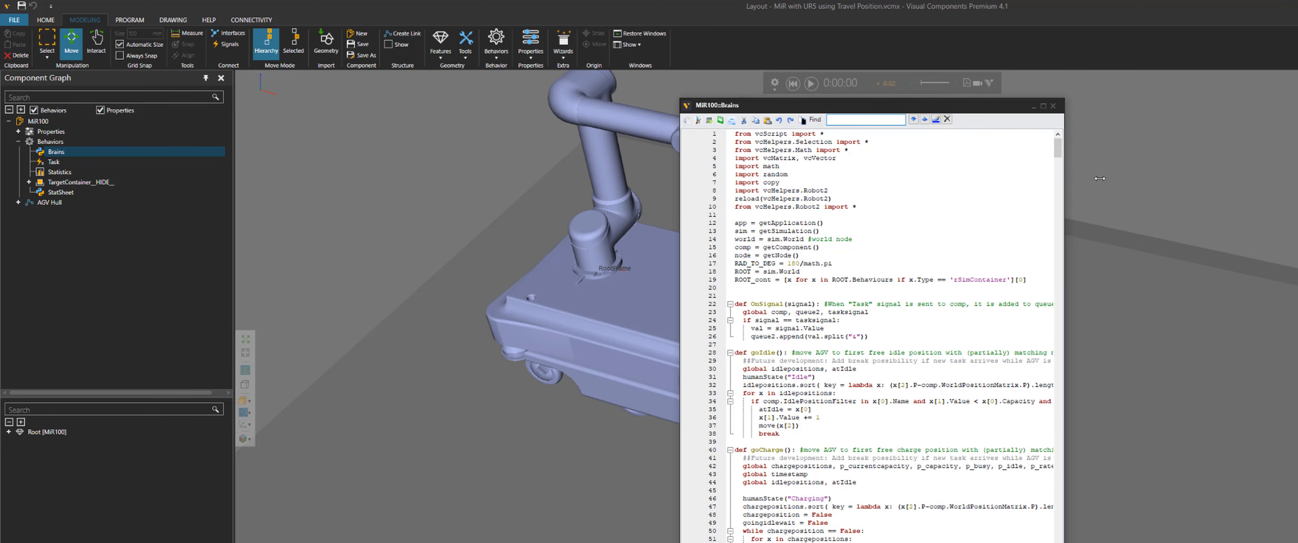
Search the Brains script for "travel"
left_click_drag(1100, 179, 1200, 180)
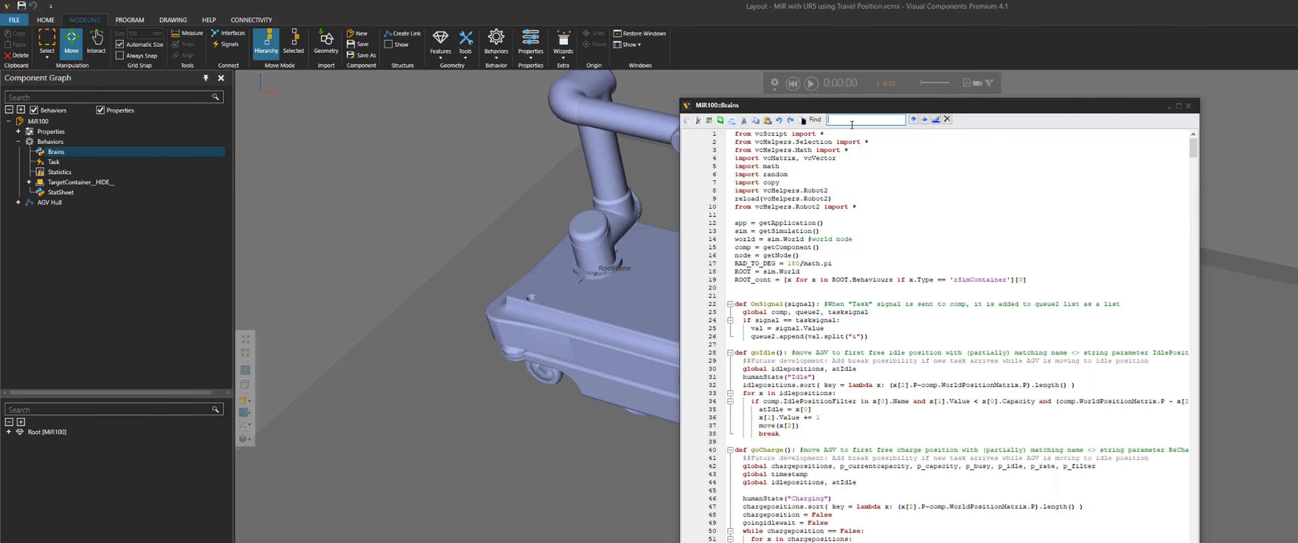
key("ctrl+f")
type("travel")
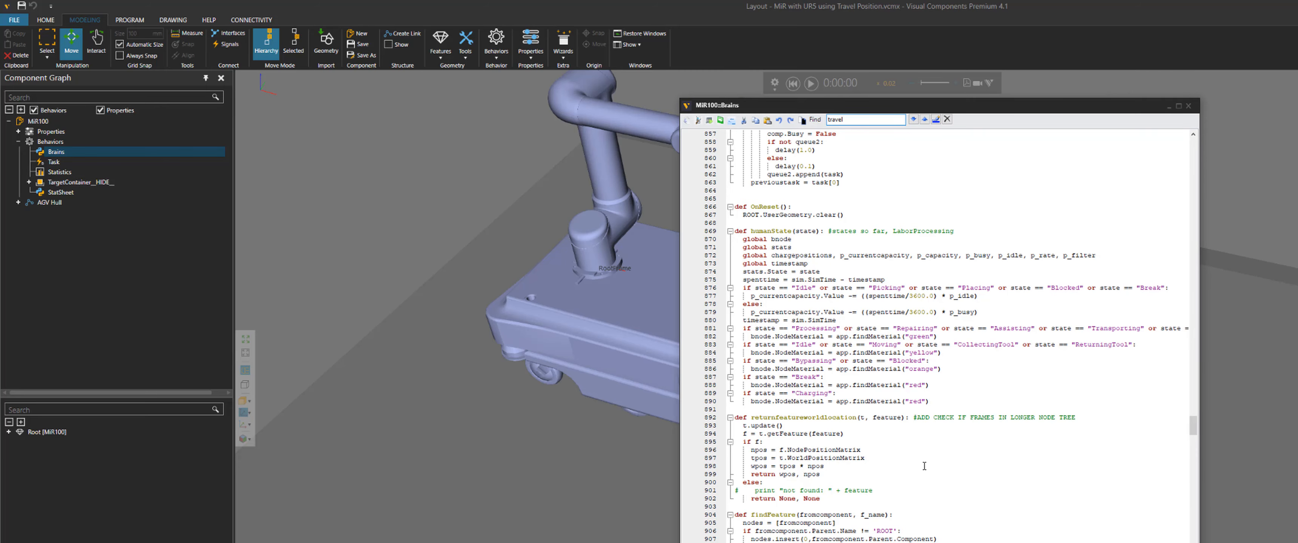
scroll(845, 337, "down", 10)
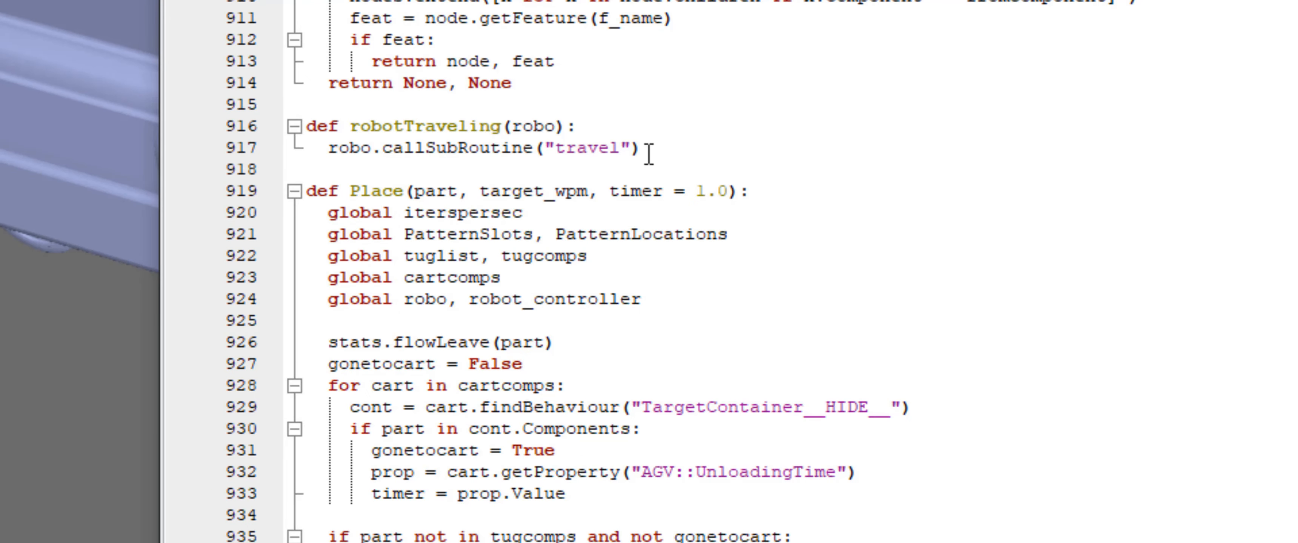
Highlight the robotTraveling function definition and its "travel" subroutine call to examine them
left_click_drag(853, 369, 710, 359)
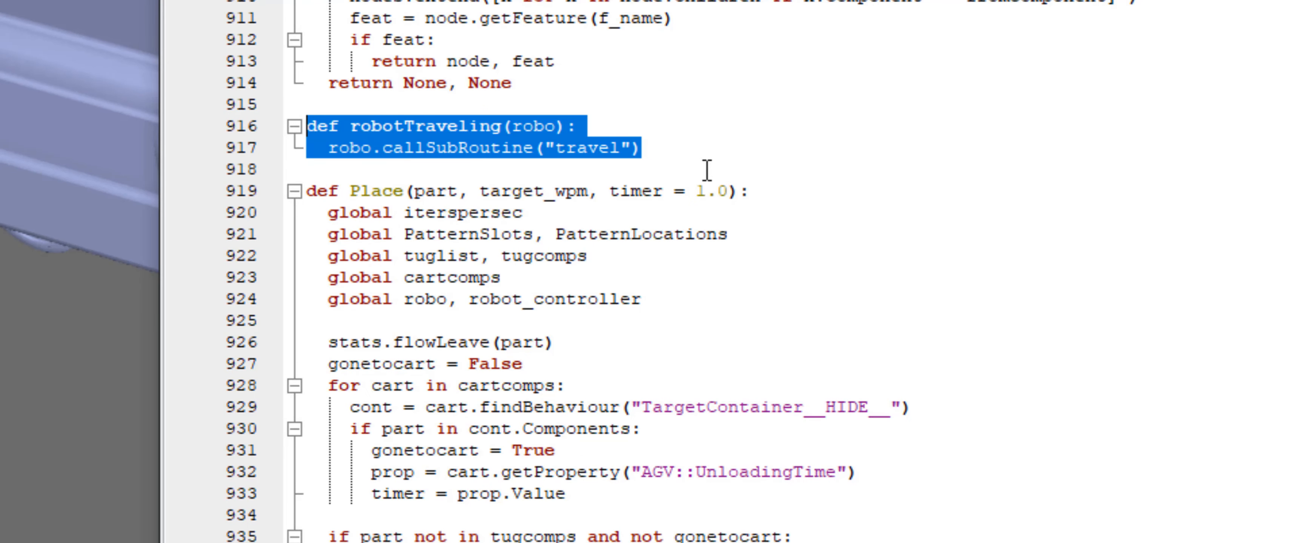
left_click(584, 134)
double_click(537, 127)
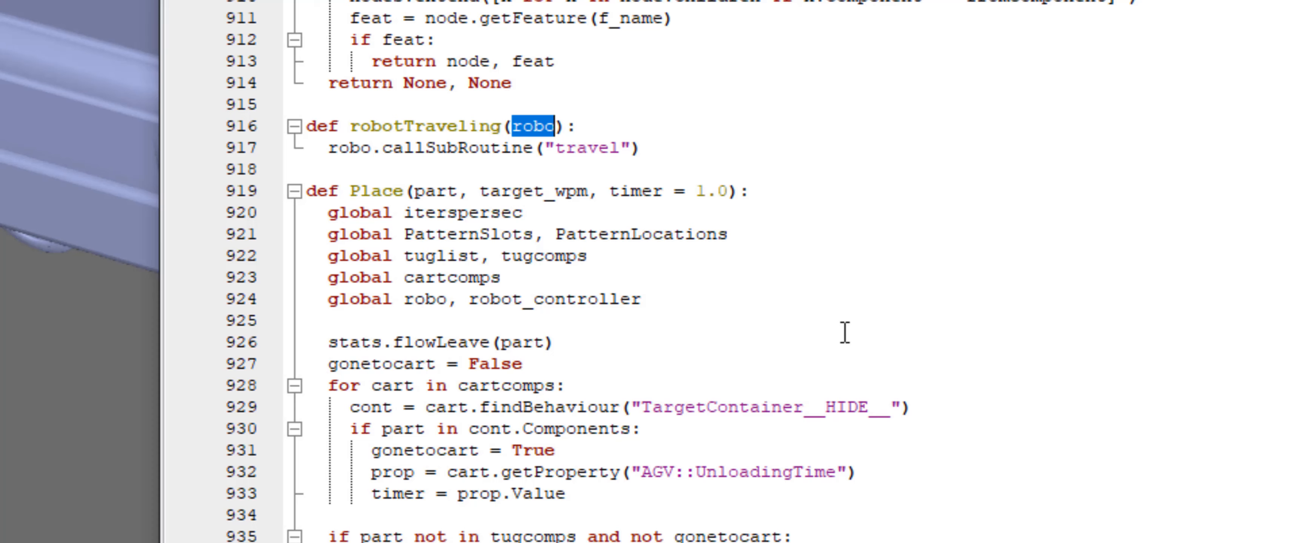
left_click(589, 149)
double_click(592, 149)
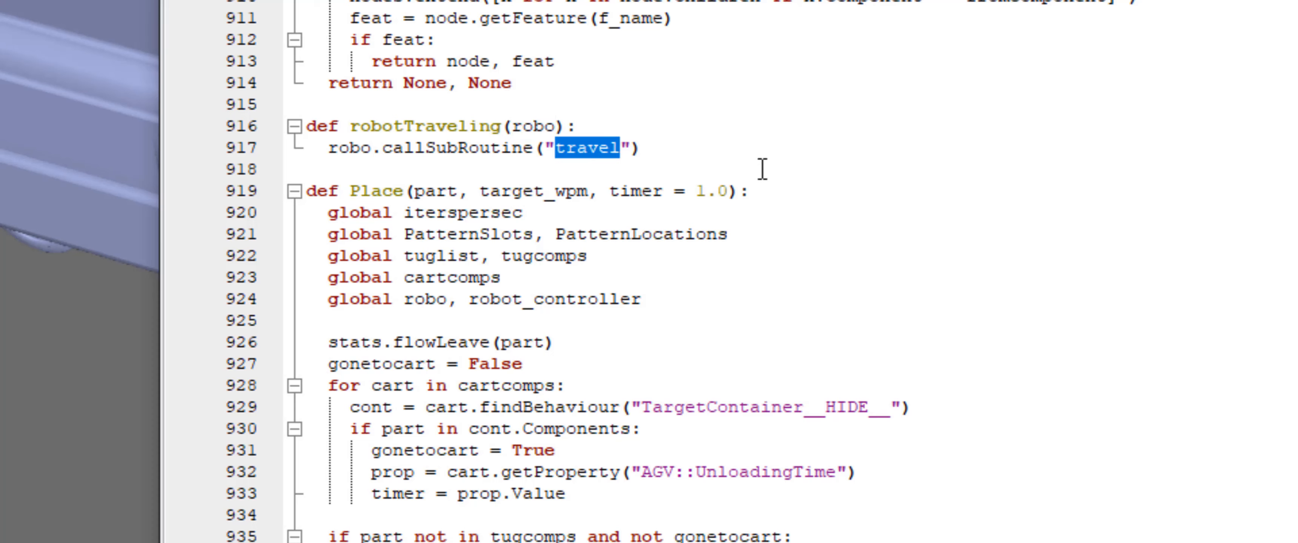
left_click(600, 105)
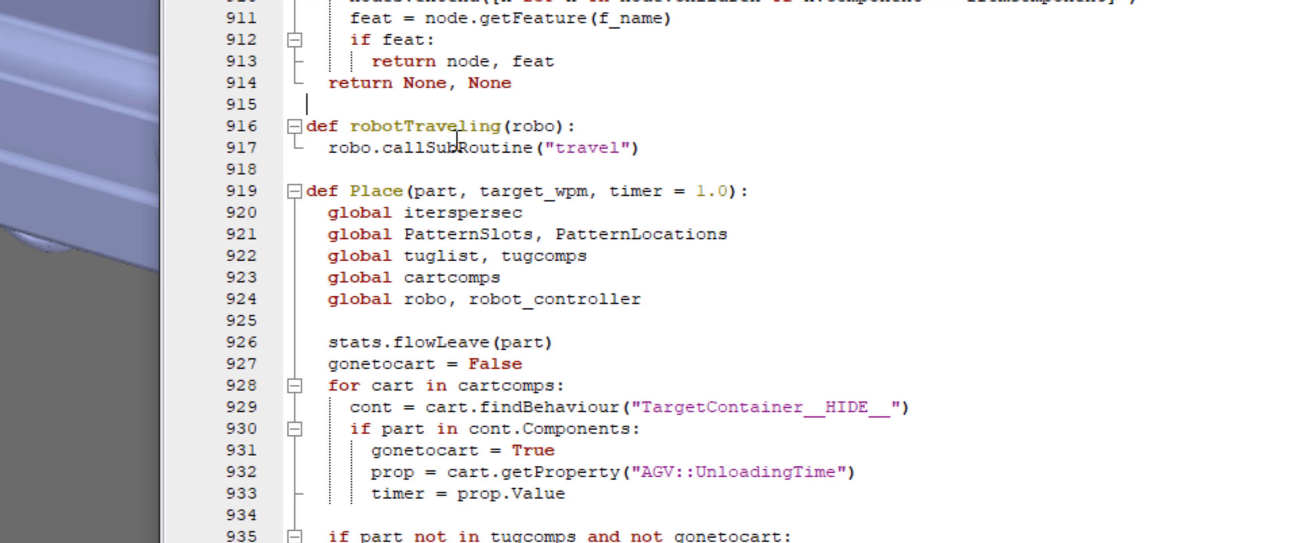
Copy the robotTraveling function name and search the script for it
left_click_drag(351, 126, 500, 126)
key("ctrl+c")
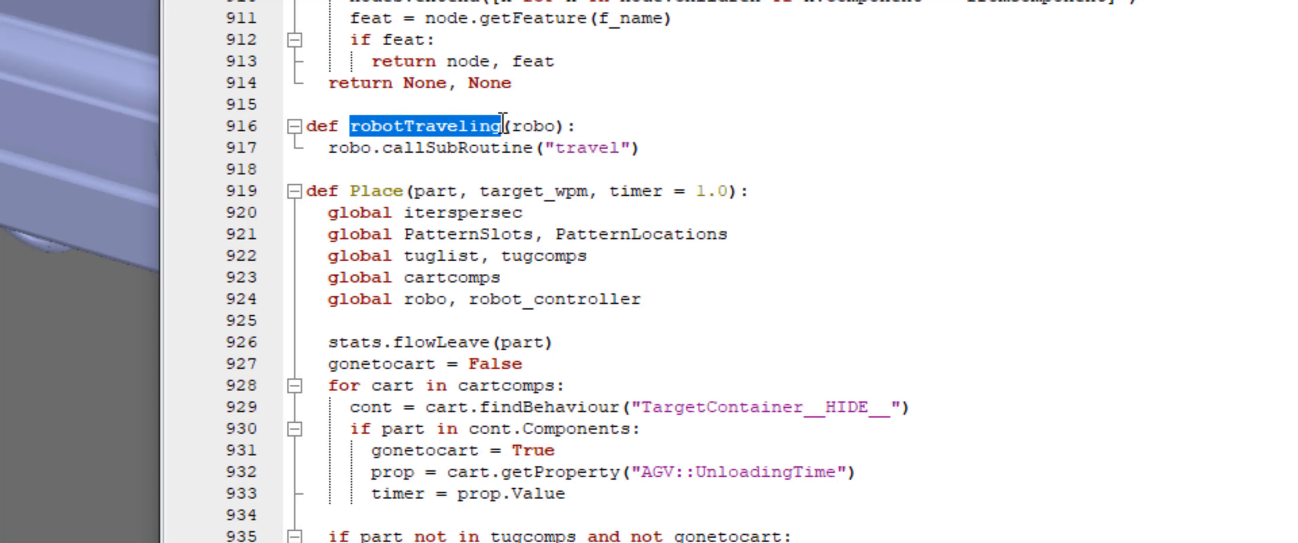
right_click(476, 127)
left_click(568, 241)
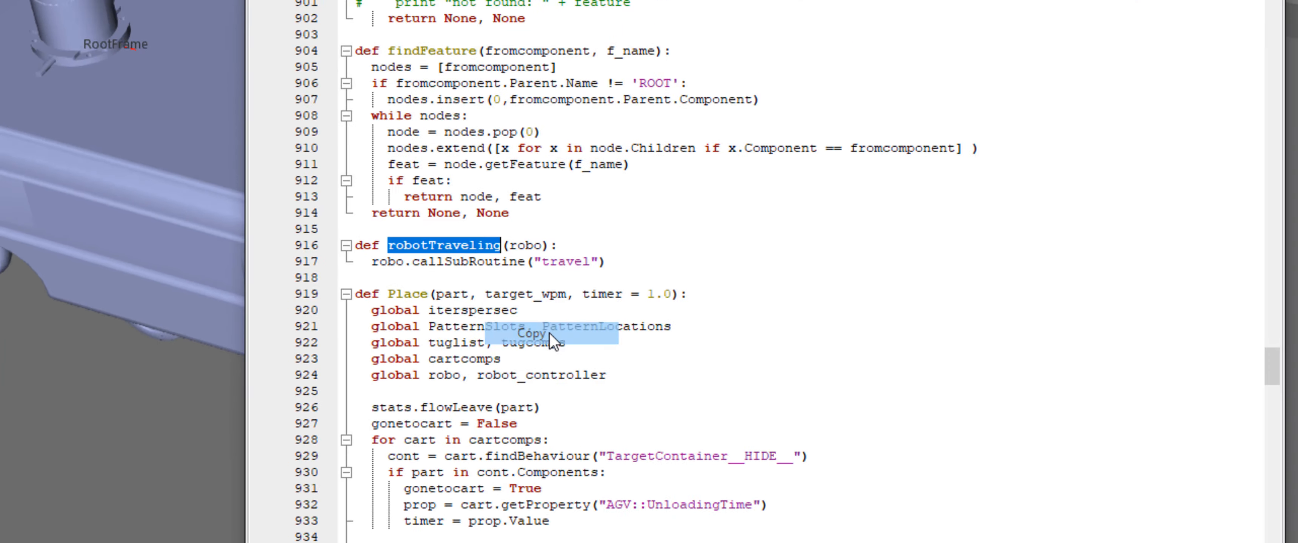
left_click(512, 33)
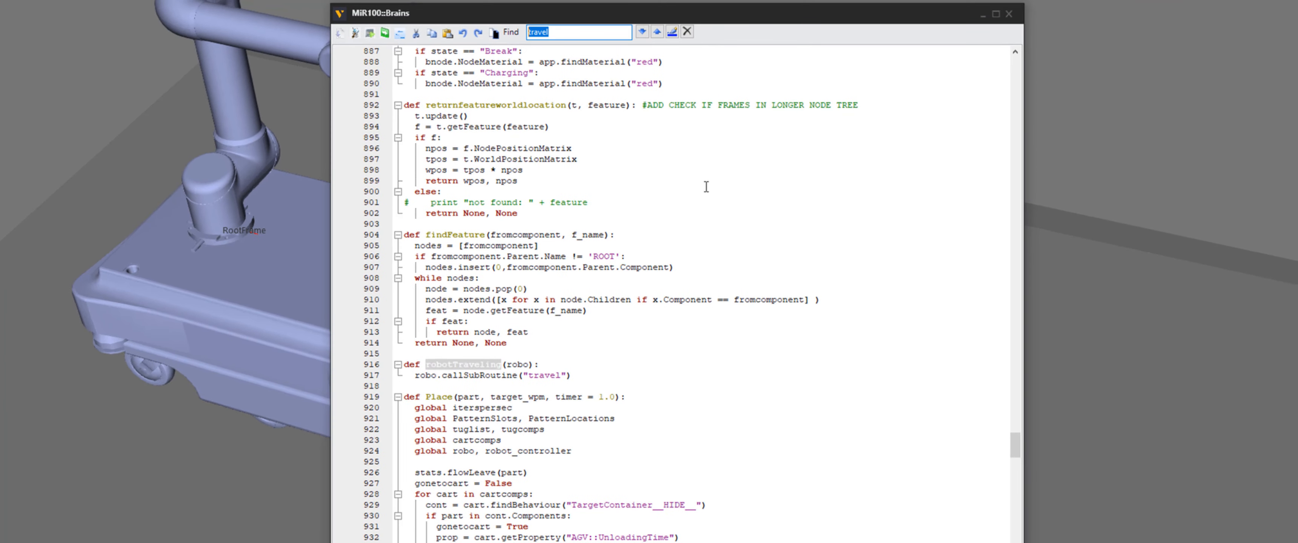
key("ctrl+v")
left_click(641, 33)
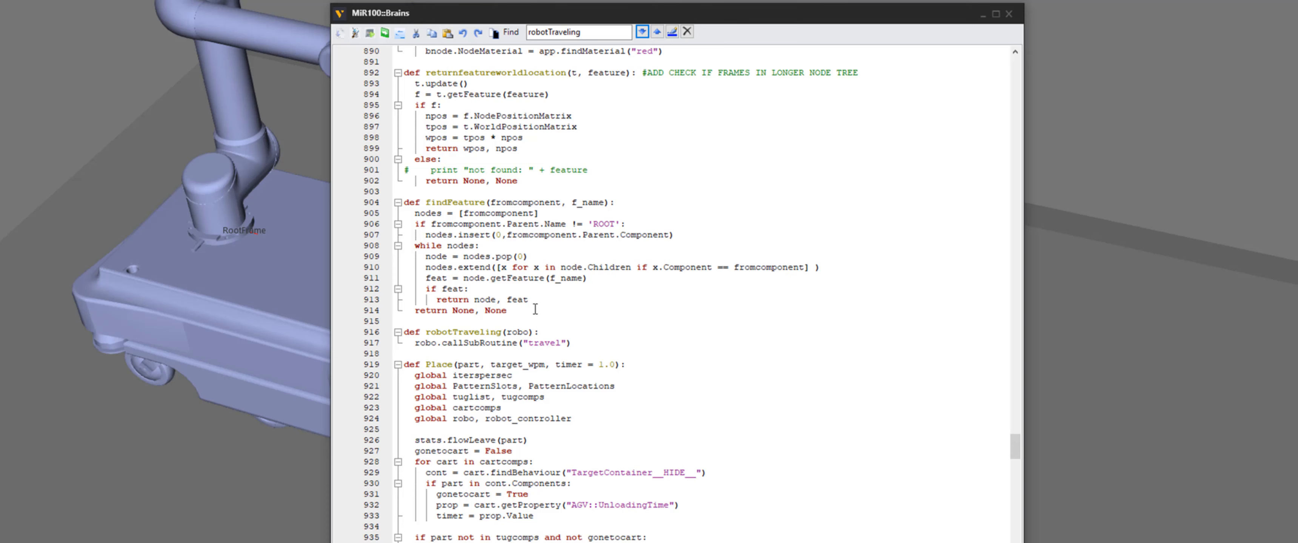
Locate and highlight the robotTraveling call inside the Place function, then find the next occurrence
scroll(572, 411, "down", 3)
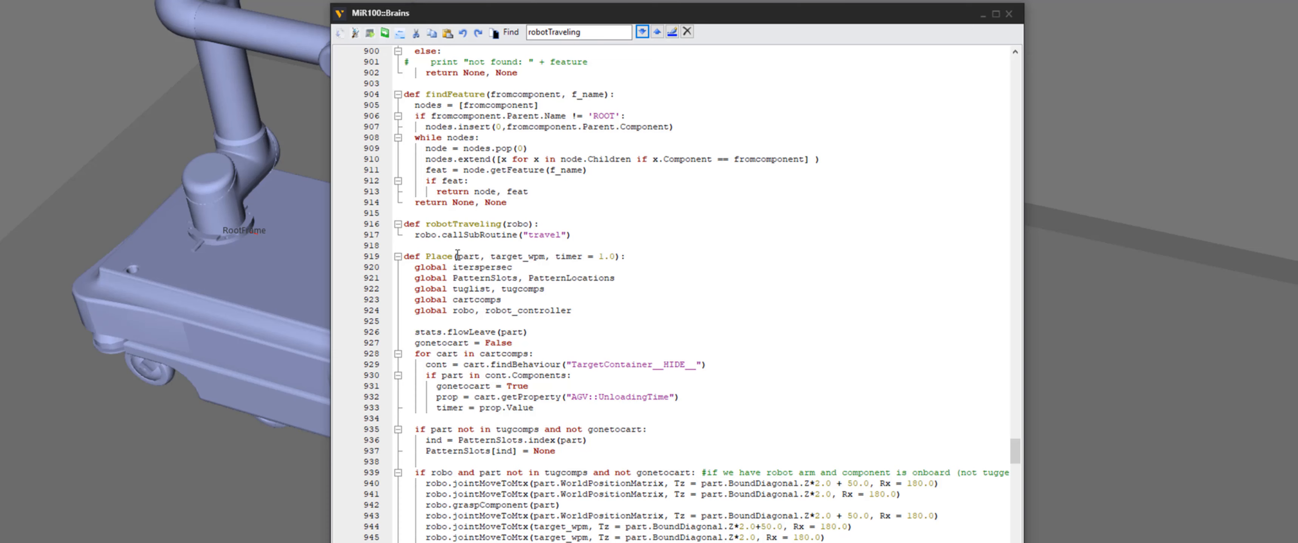
scroll(504, 417, "down", 3)
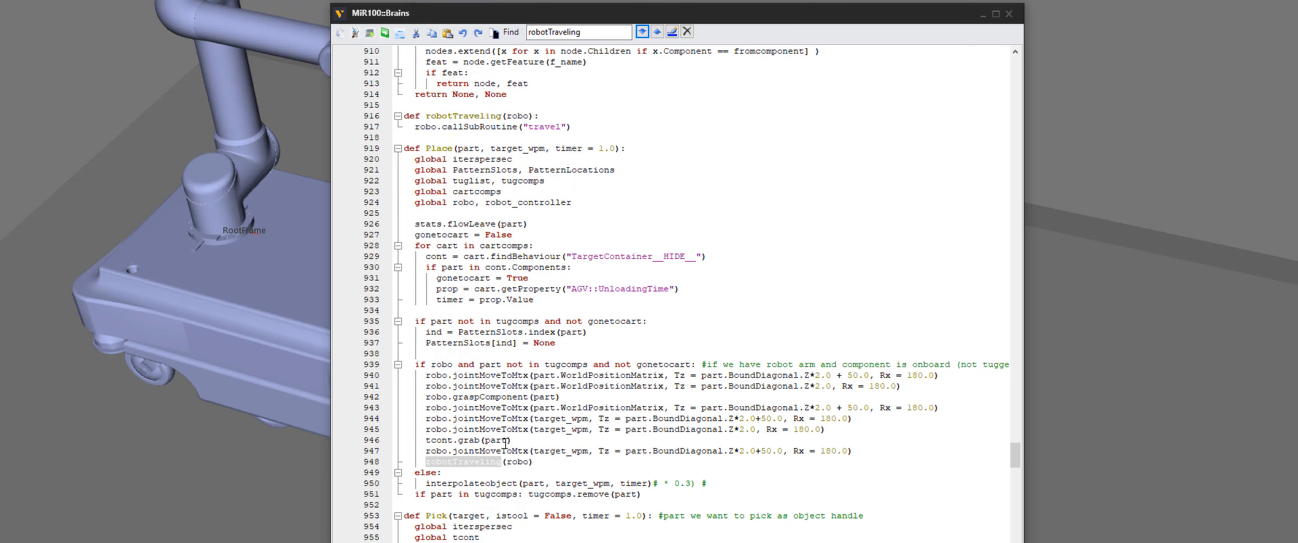
left_click_drag(533, 462, 431, 459)
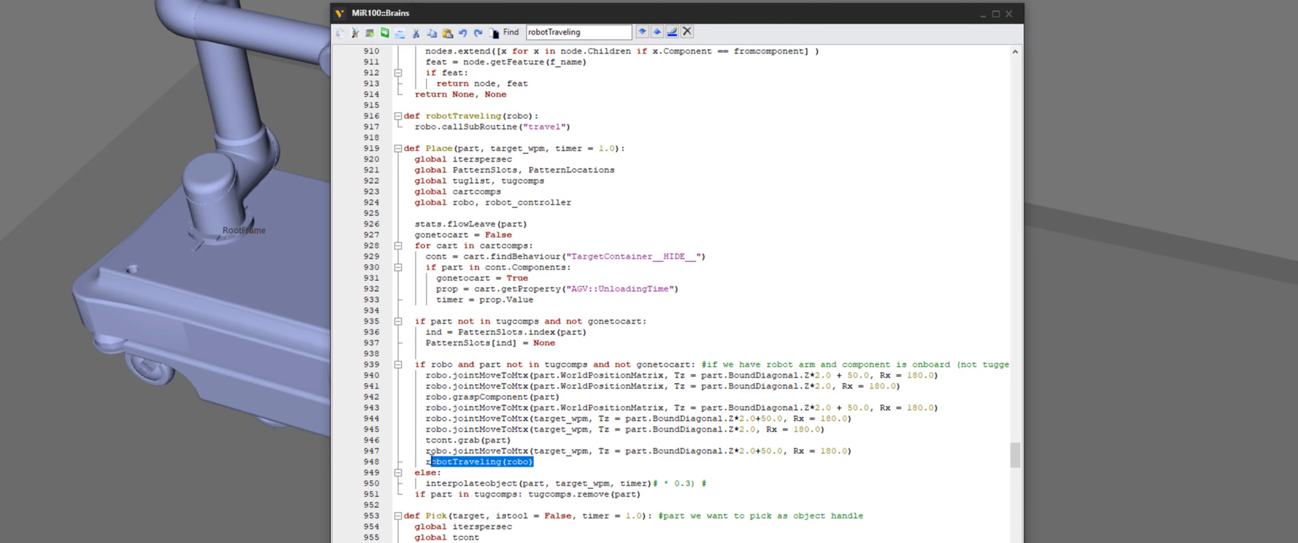
left_click_drag(512, 440, 430, 440)
left_click_drag(545, 463, 427, 462)
left_click(551, 453)
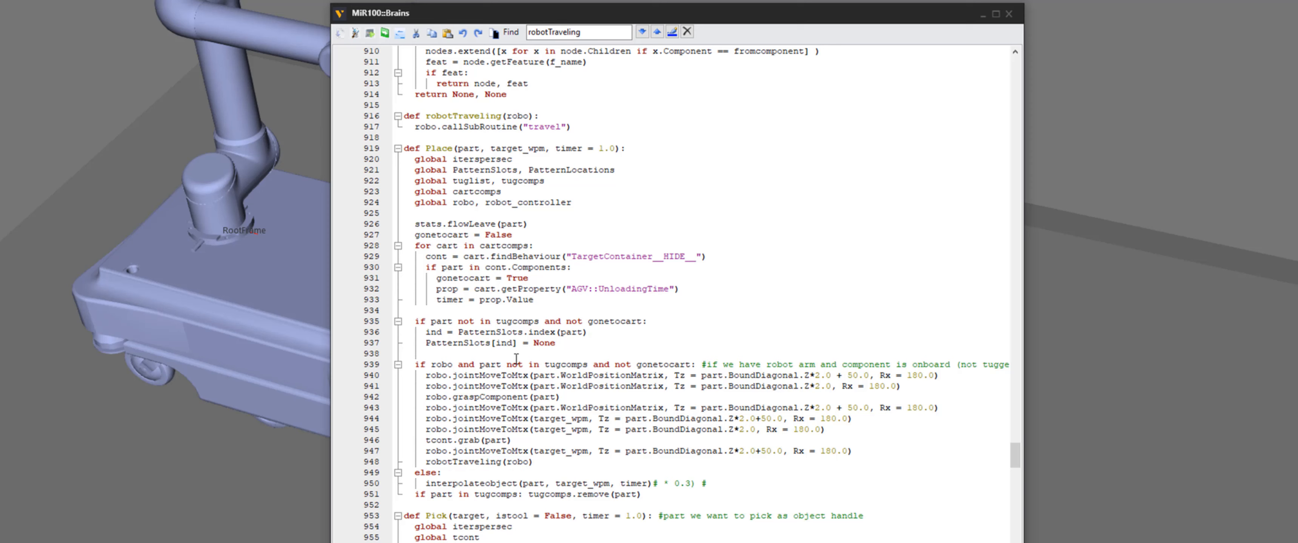
left_click(642, 32)
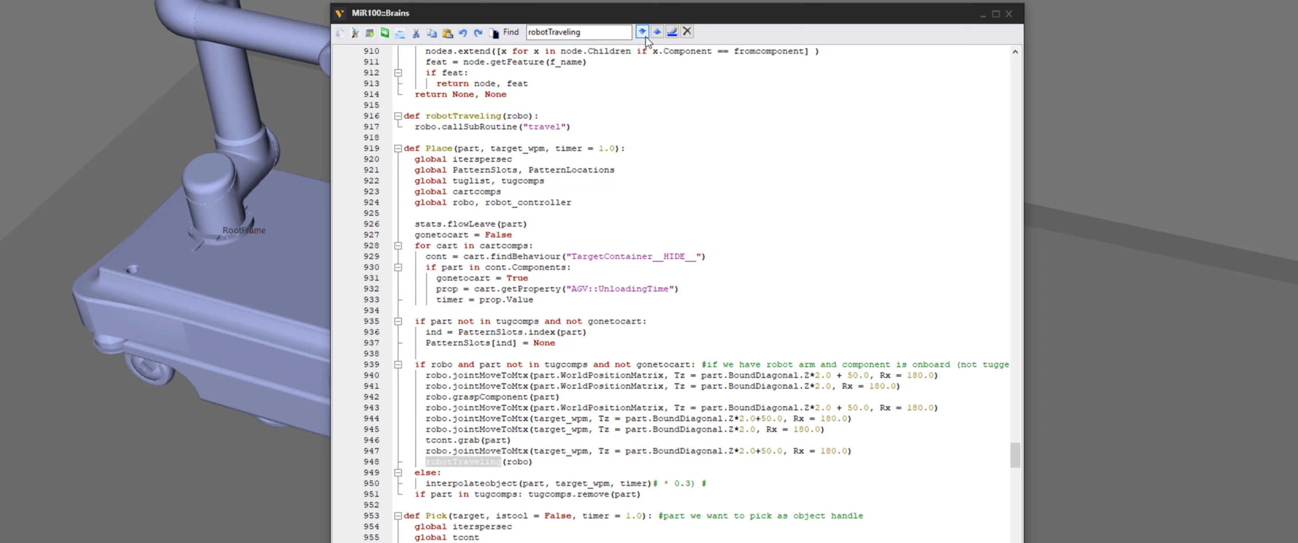
Locate and highlight the robotTraveling call inside the Pick function, then find the next occurrence
scroll(604, 242, "down", 10)
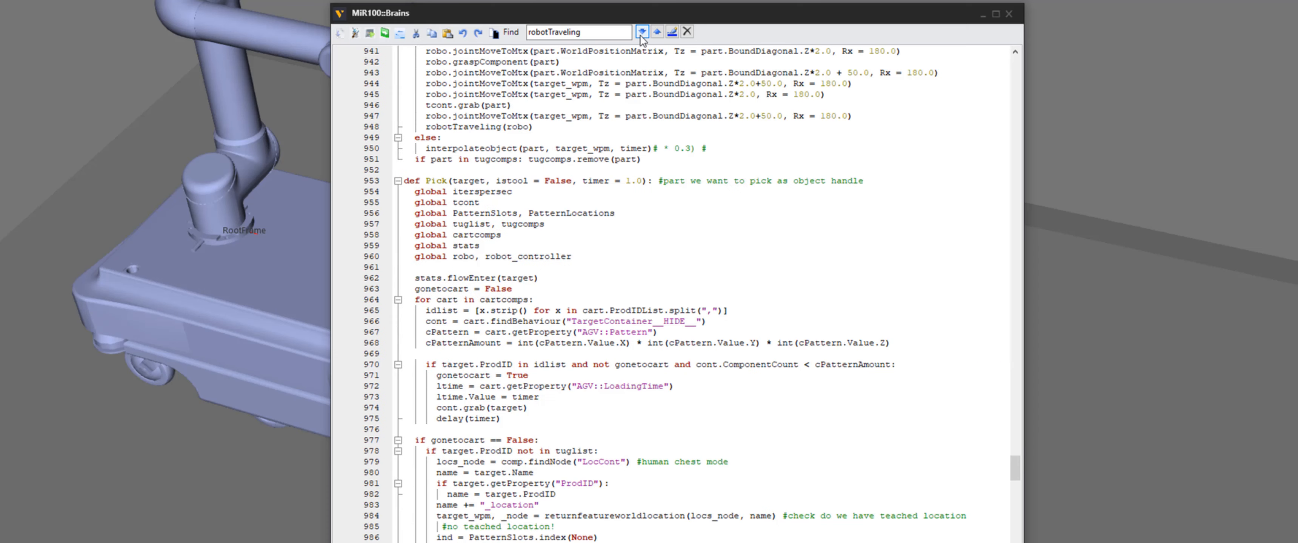
double_click(437, 180)
scroll(584, 330, "down", 3)
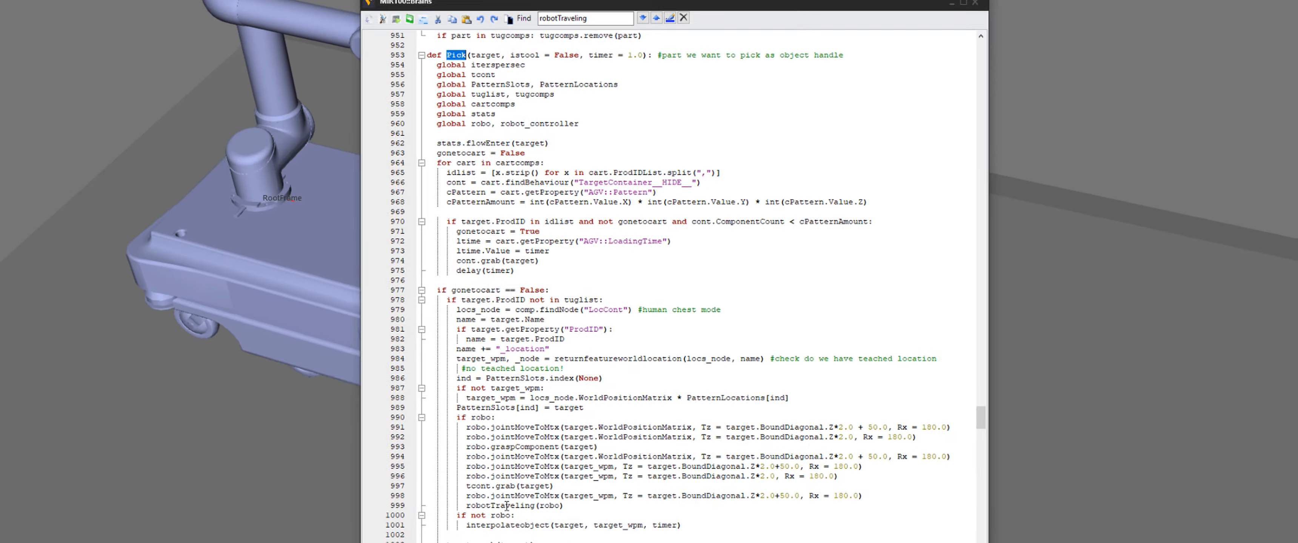
triple_click(507, 505)
left_click(586, 400)
left_click_drag(586, 400, 497, 399)
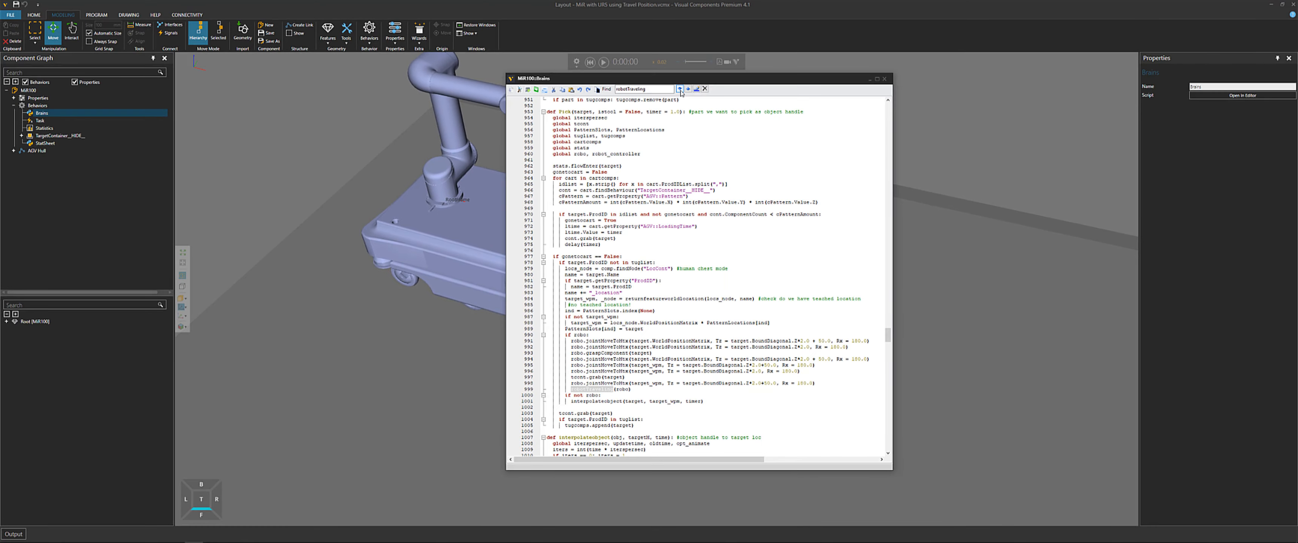
left_click(679, 89)
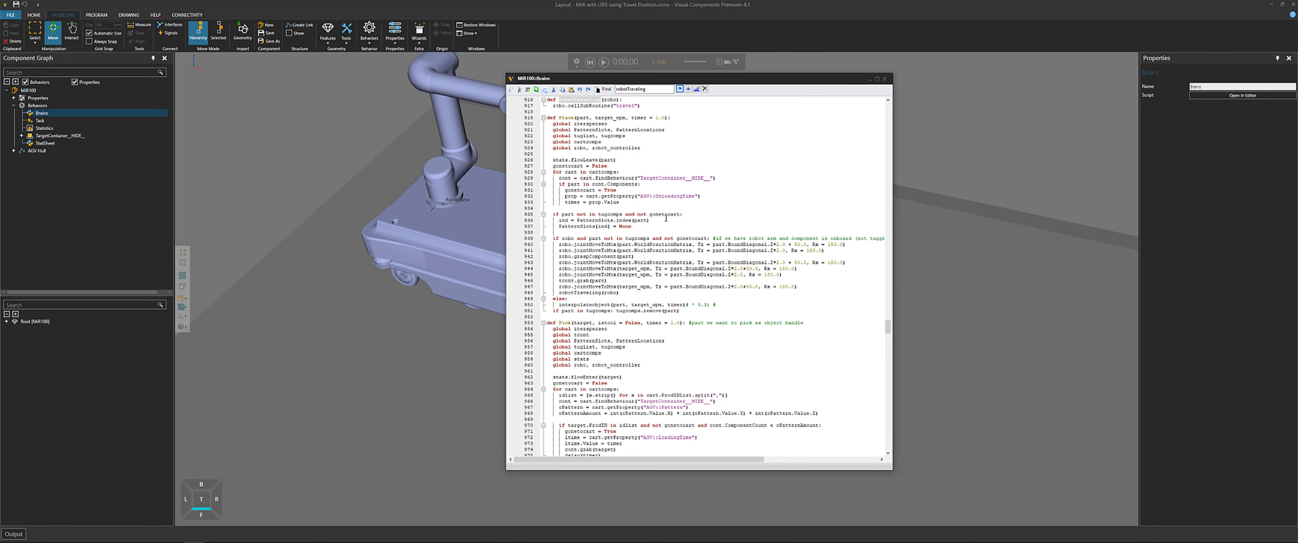
scroll(666, 218, "up", 3)
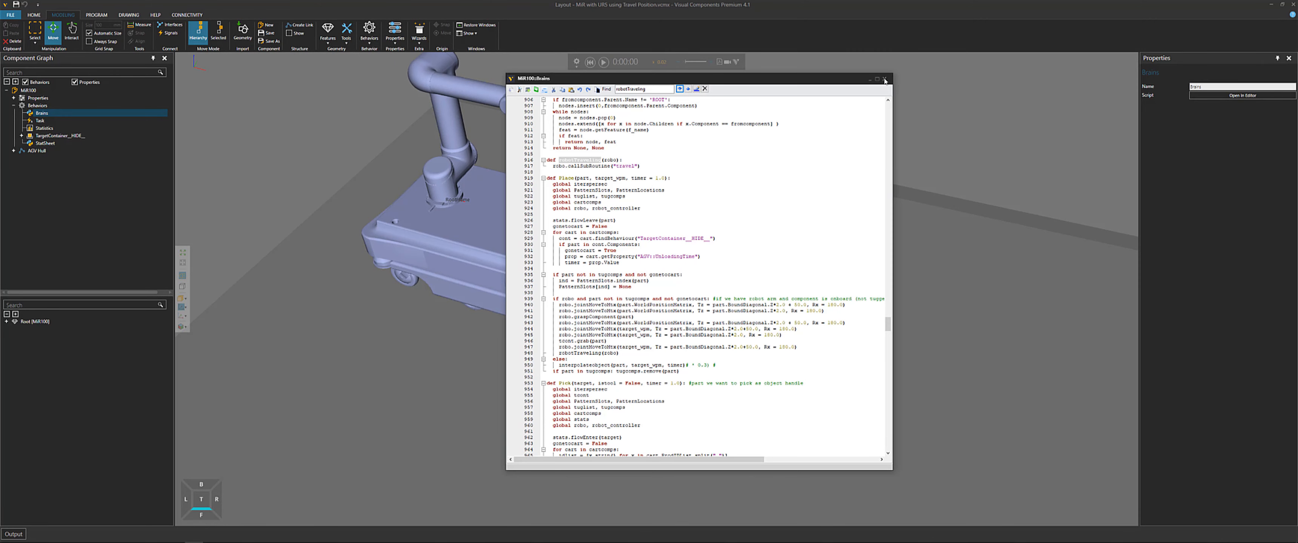
Select the robotTraveling function name at its definition, then close the script editor
scroll(600, 202, "up", 6)
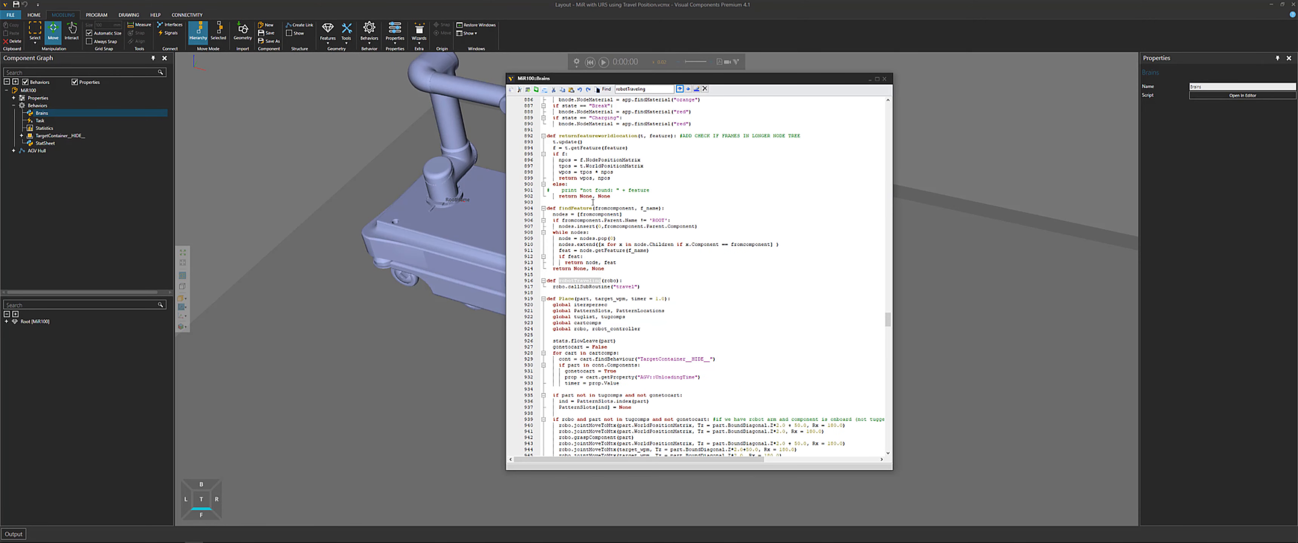
left_click(568, 299)
double_click(566, 299)
left_click(884, 78)
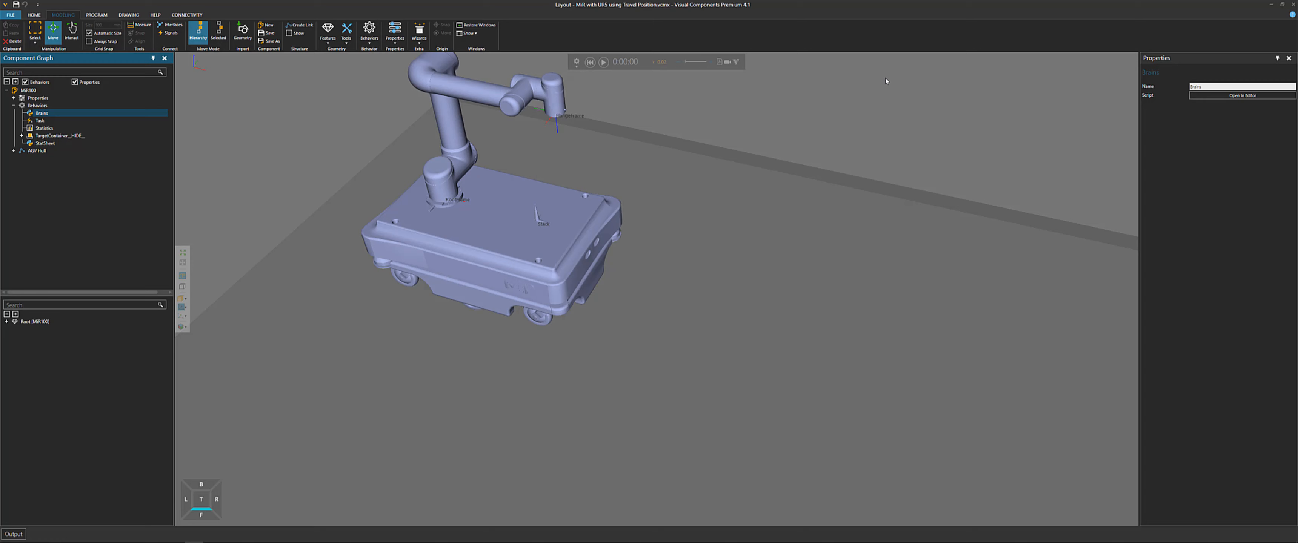
Select the UR5 robot on the MiR and open its travel subprogram in the Program Editor
left_click(685, 121)
middle_click_drag(714, 146, 710, 169)
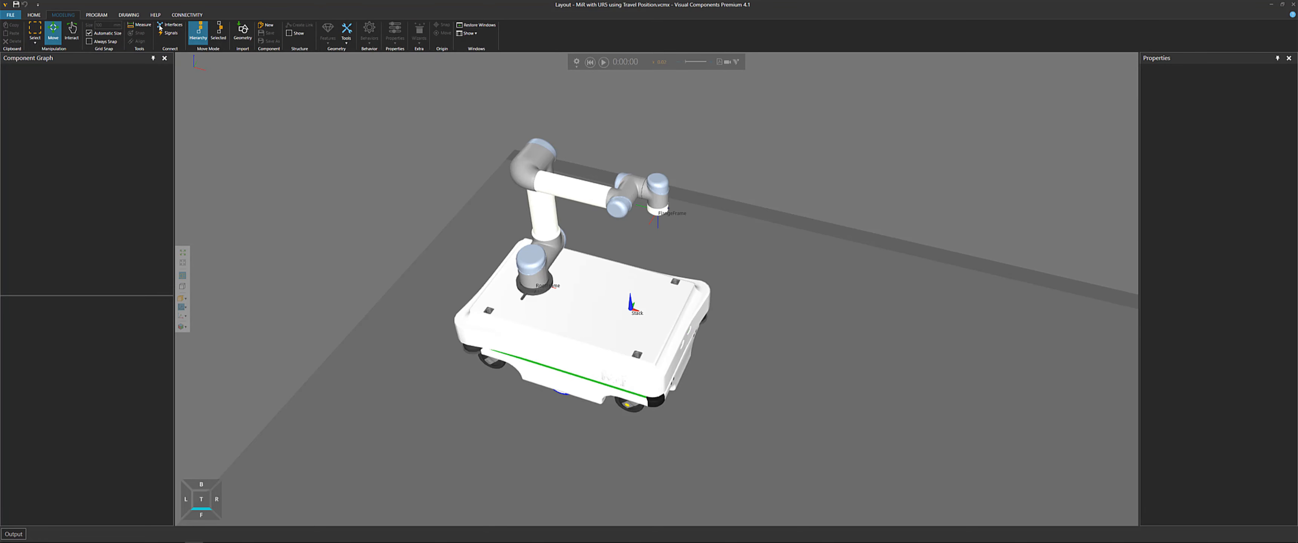
left_click(96, 15)
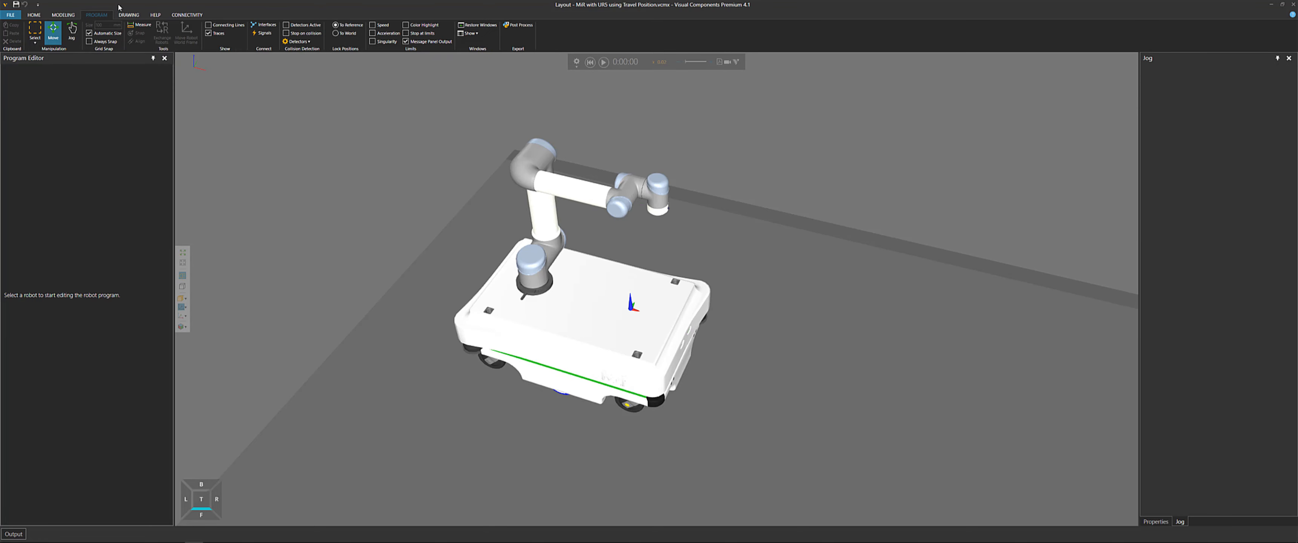
left_click(542, 238)
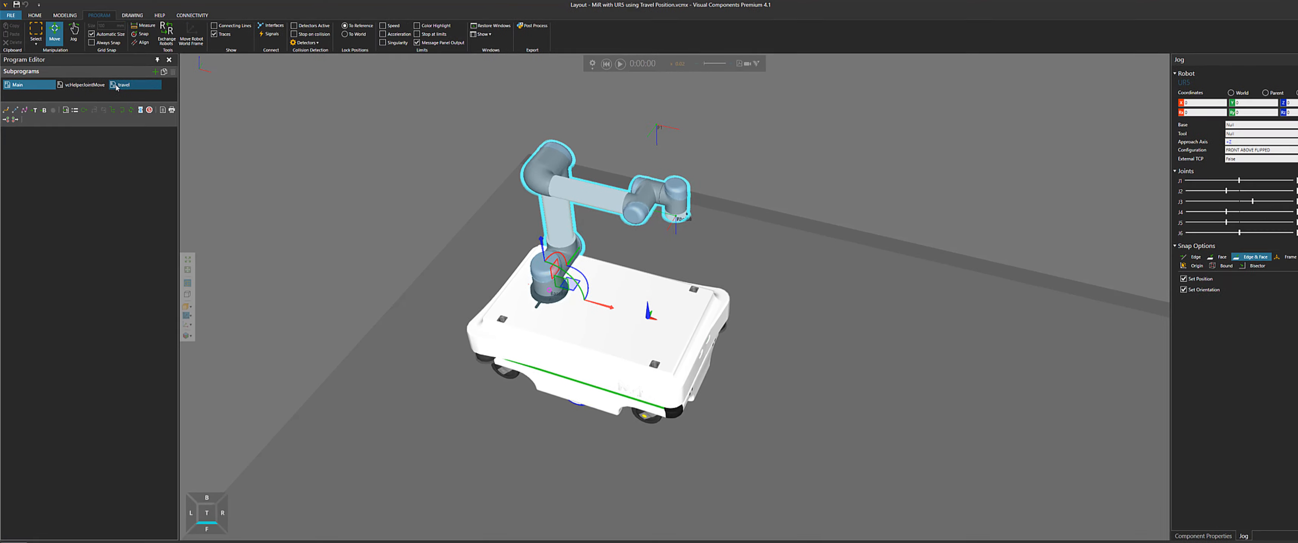
left_click(117, 85)
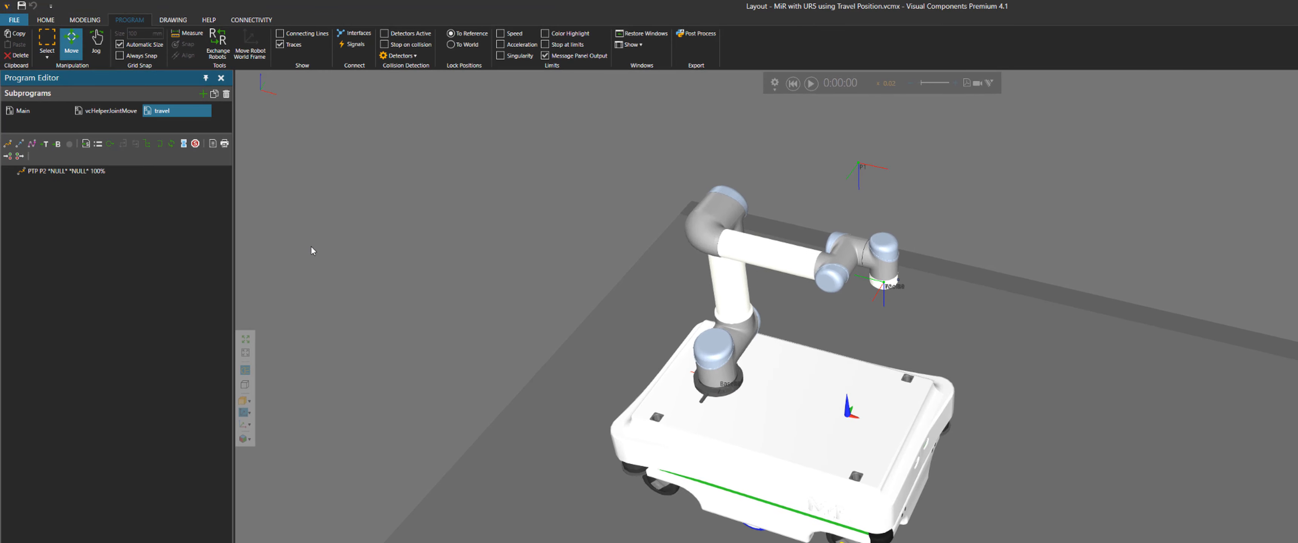
middle_click_drag(311, 246, 344, 226)
scroll(421, 282, "down", 4)
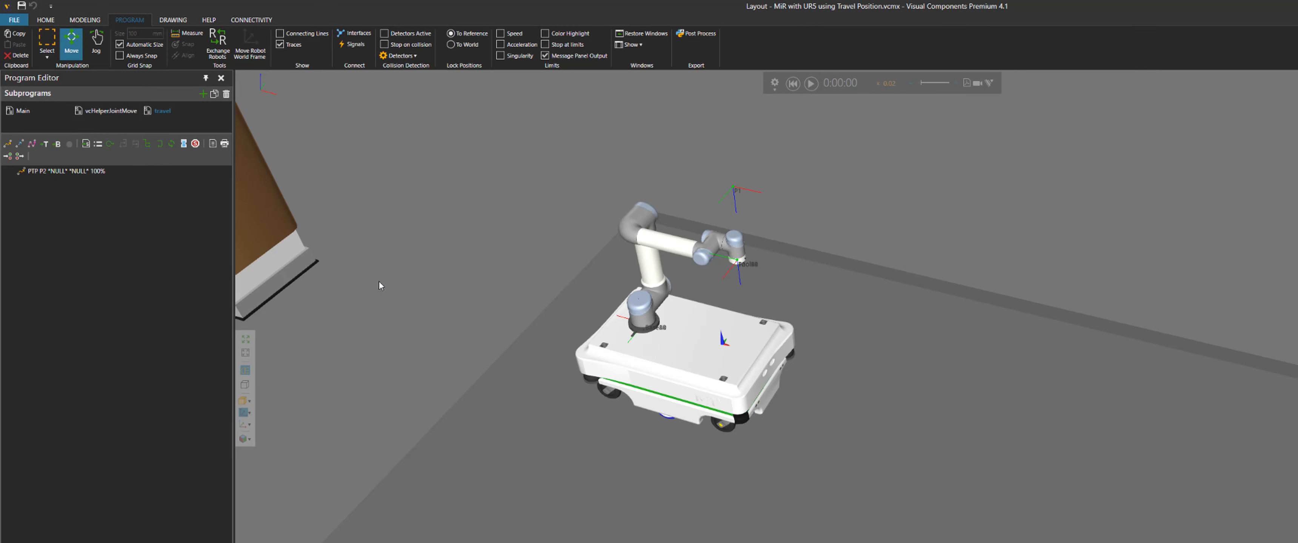
Delete the existing PTP P2 statement from the travel subprogram
left_click(33, 172)
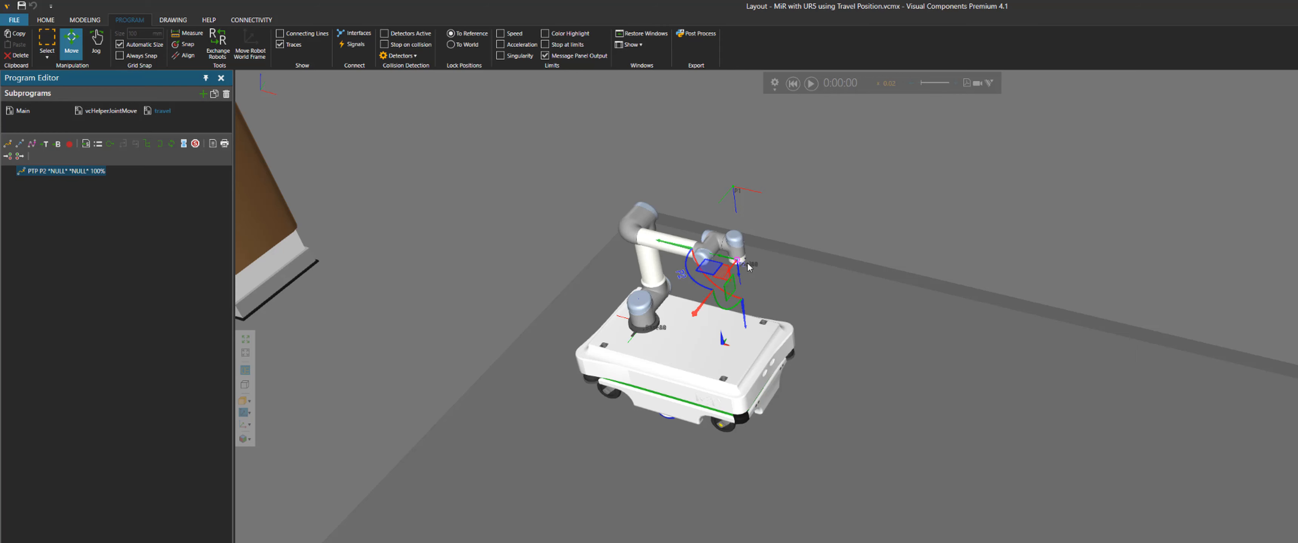
left_click_drag(731, 293, 735, 313)
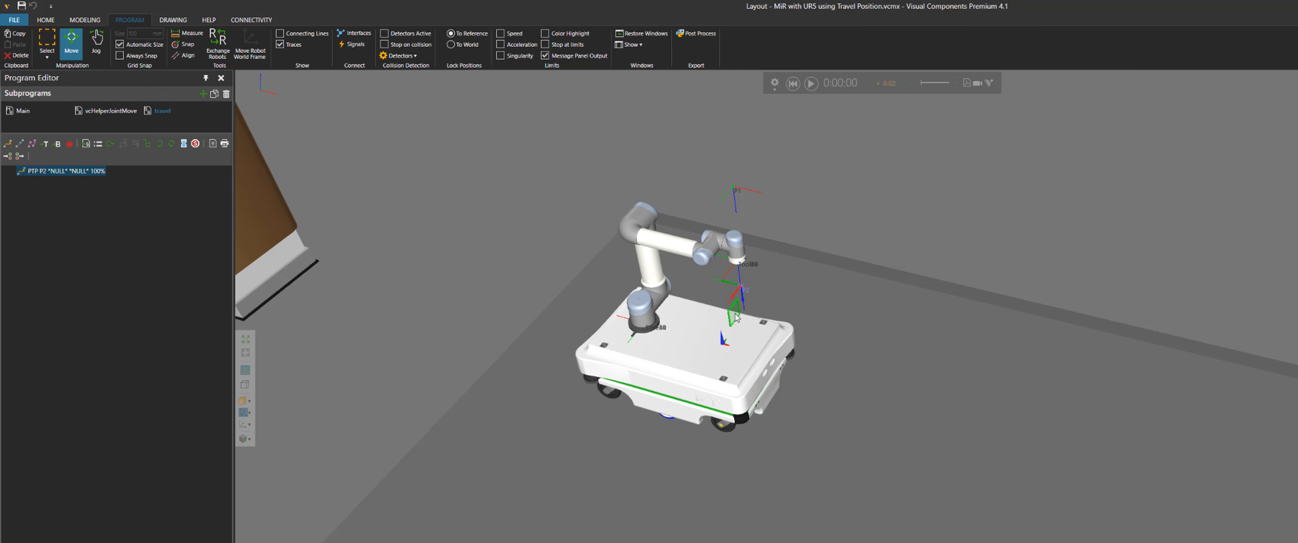
right_click(95, 174)
left_click(125, 210)
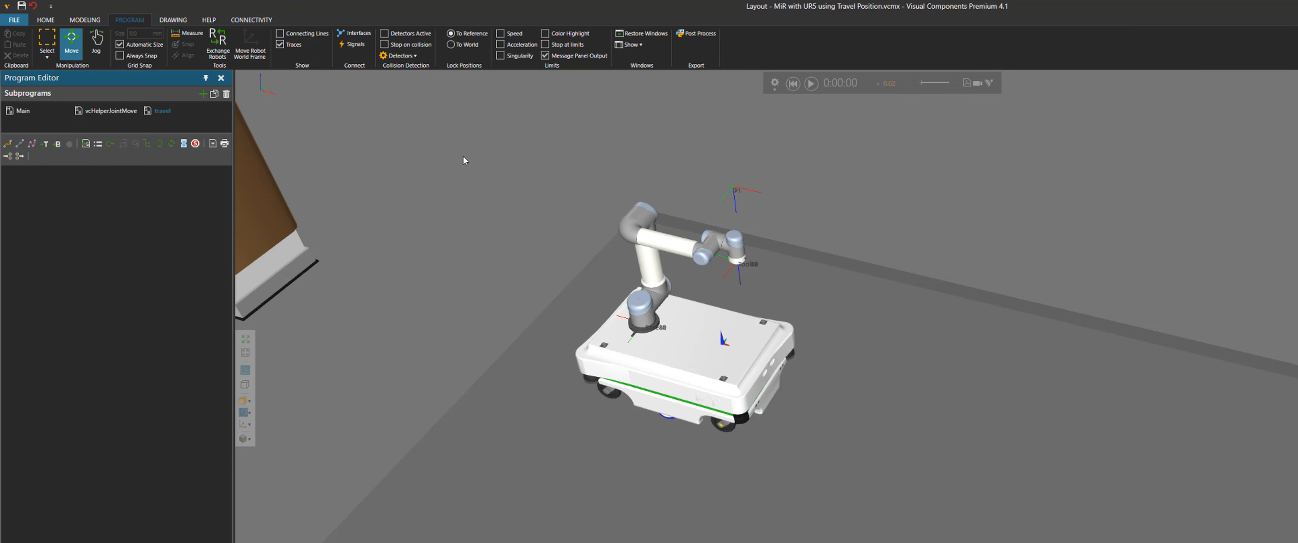
Jog the robot arm into a folded travel pose and add a new PTP statement to the travel subprogram
left_click(96, 43)
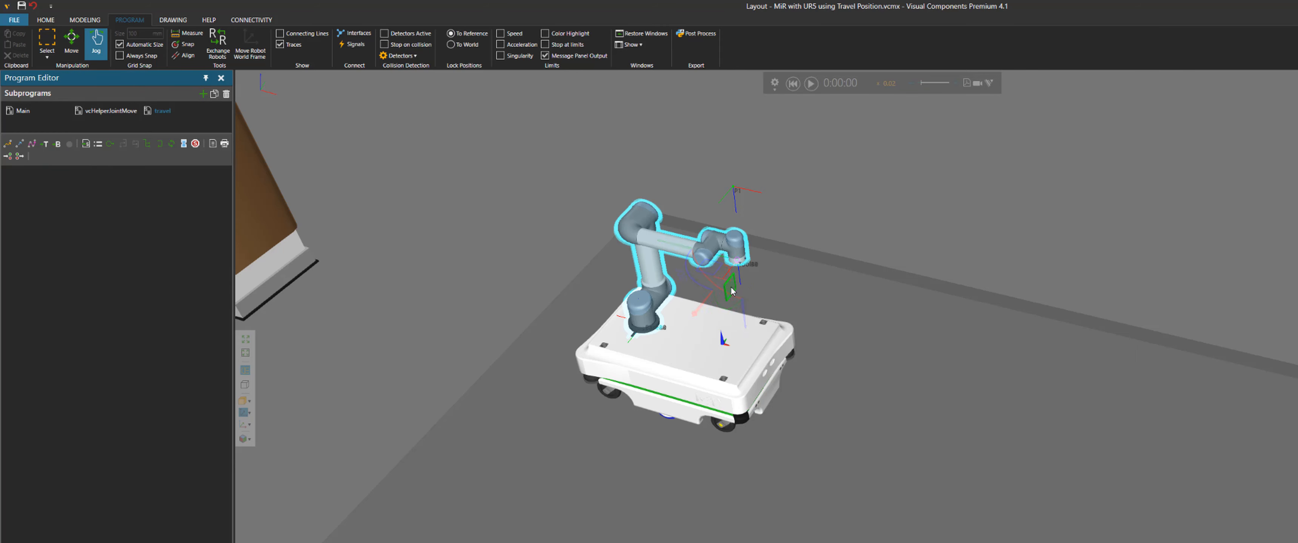
left_click_drag(732, 291, 646, 281)
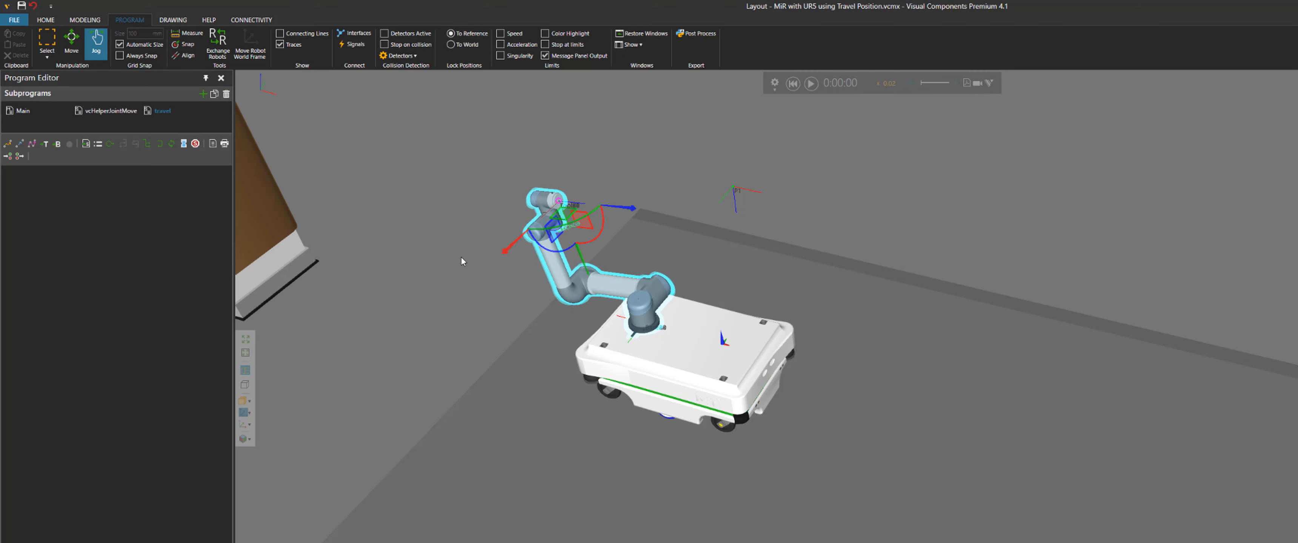
left_click(8, 144)
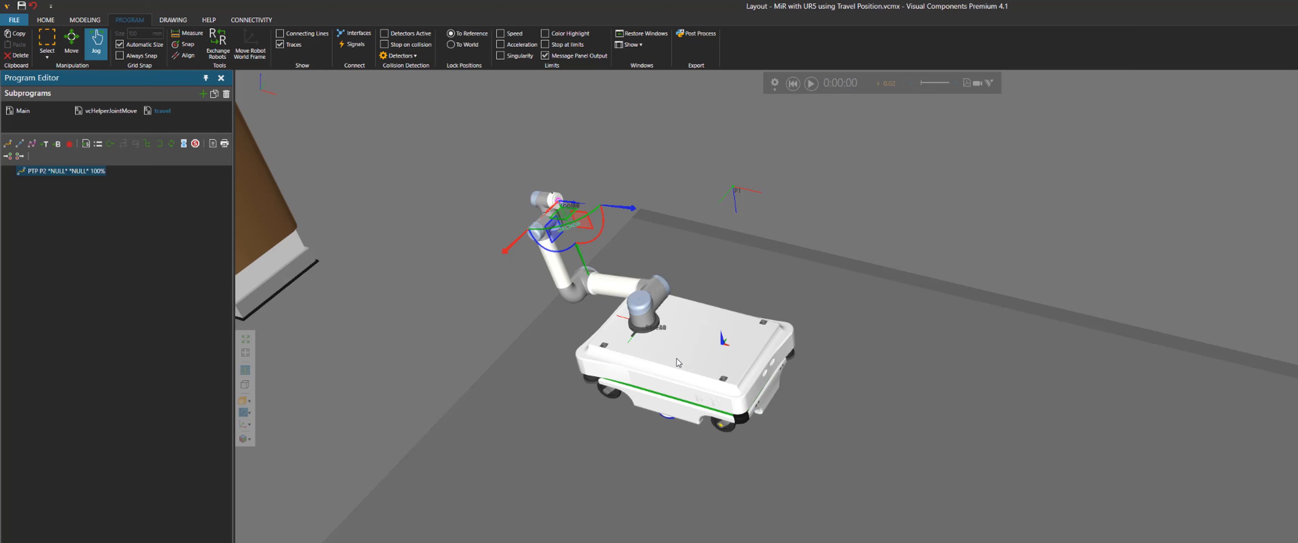
Run the simulation, follow the mobile robot around the layout, and reset it
scroll(677, 358, "down", 3)
left_click(811, 83)
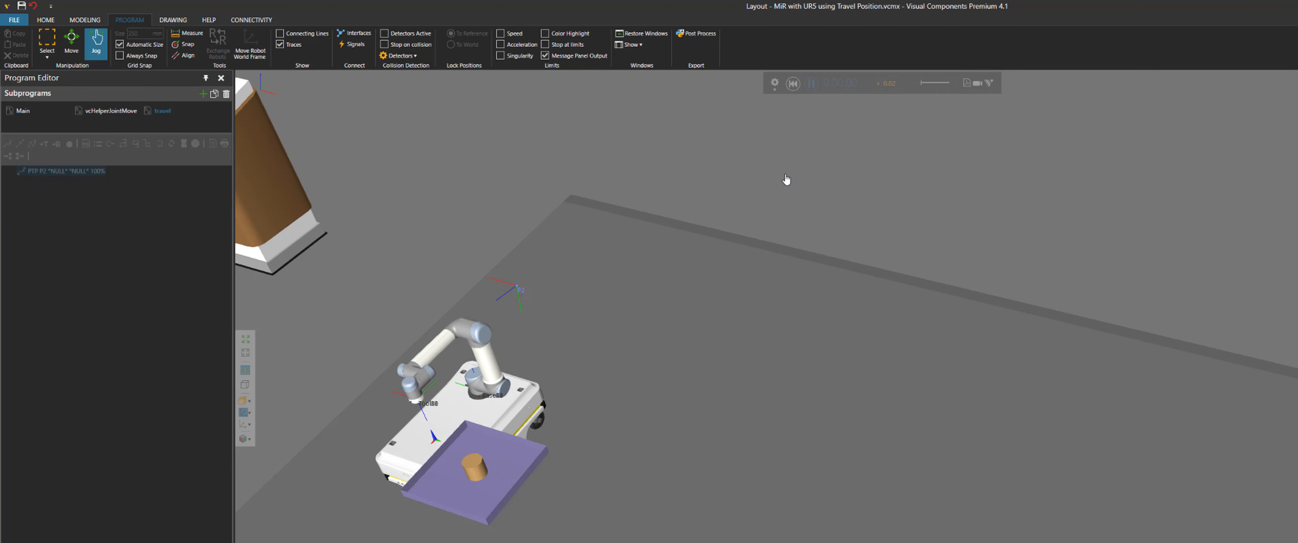
middle_click_drag(708, 438, 687, 329)
scroll(687, 329, "down", 3)
scroll(704, 353, "up", 2)
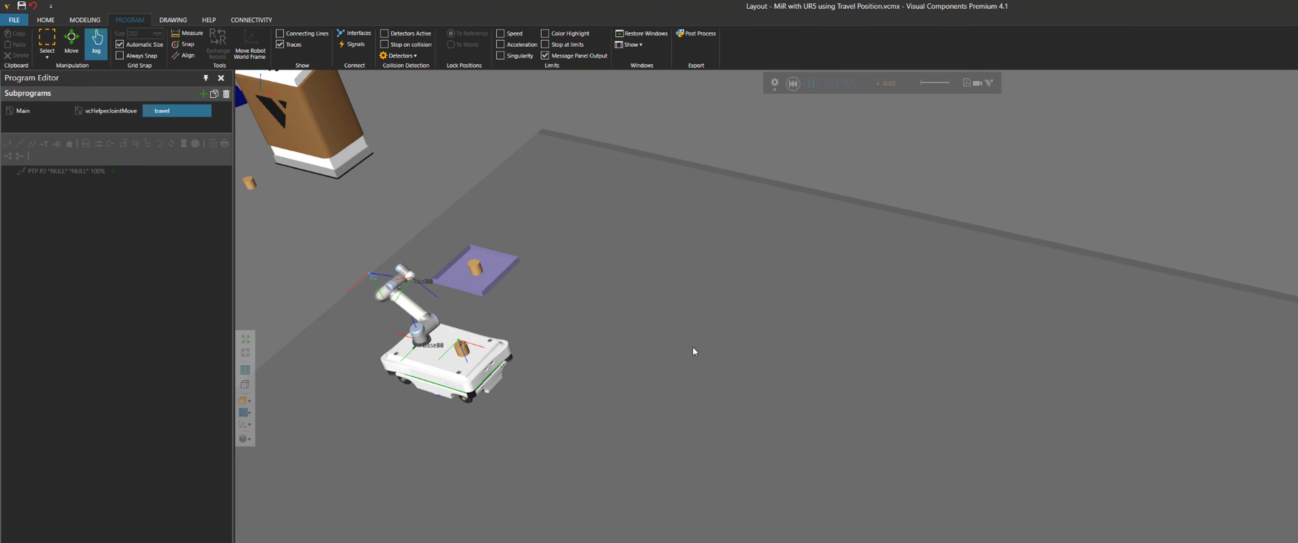
right_click_drag(707, 442, 902, 397)
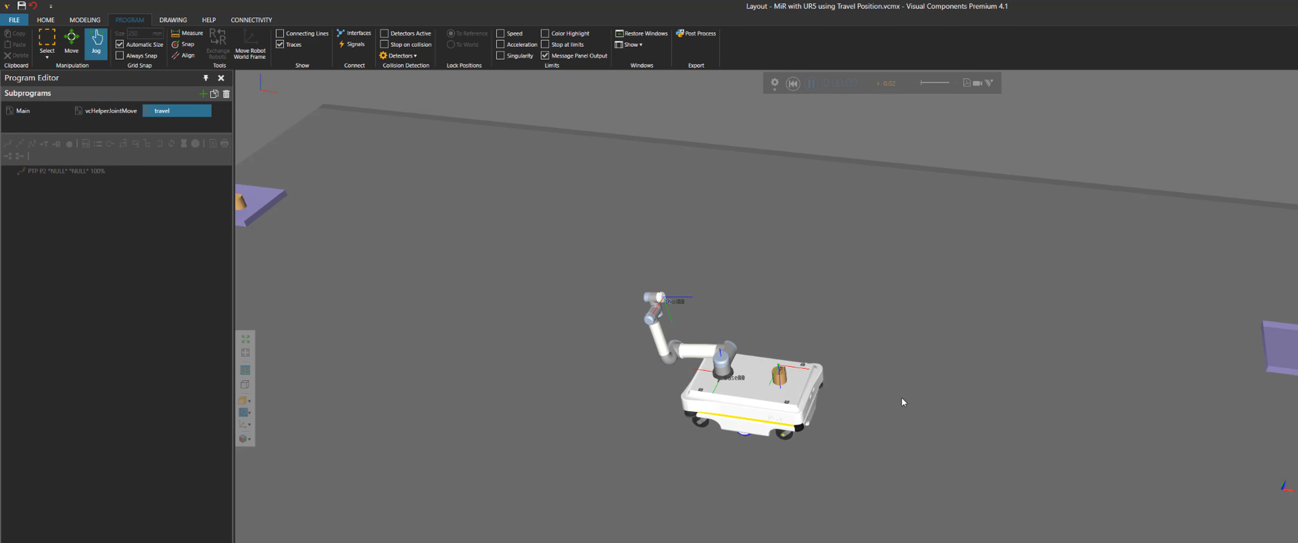
right_click_drag(1033, 371, 992, 364)
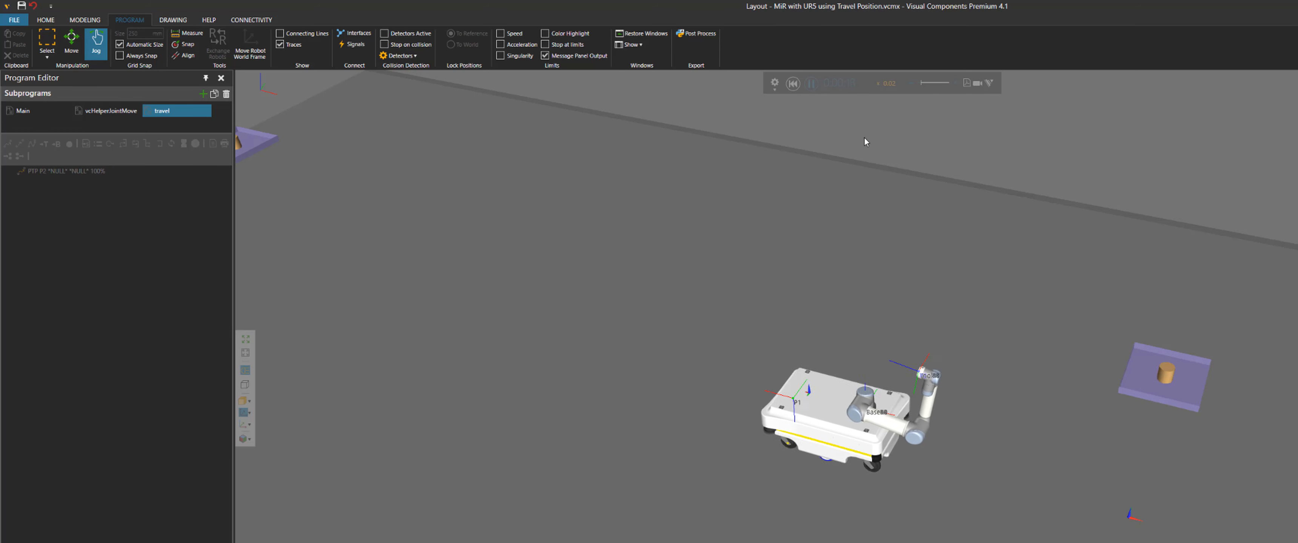
middle_click_drag(866, 141, 1038, 216)
left_click(793, 83)
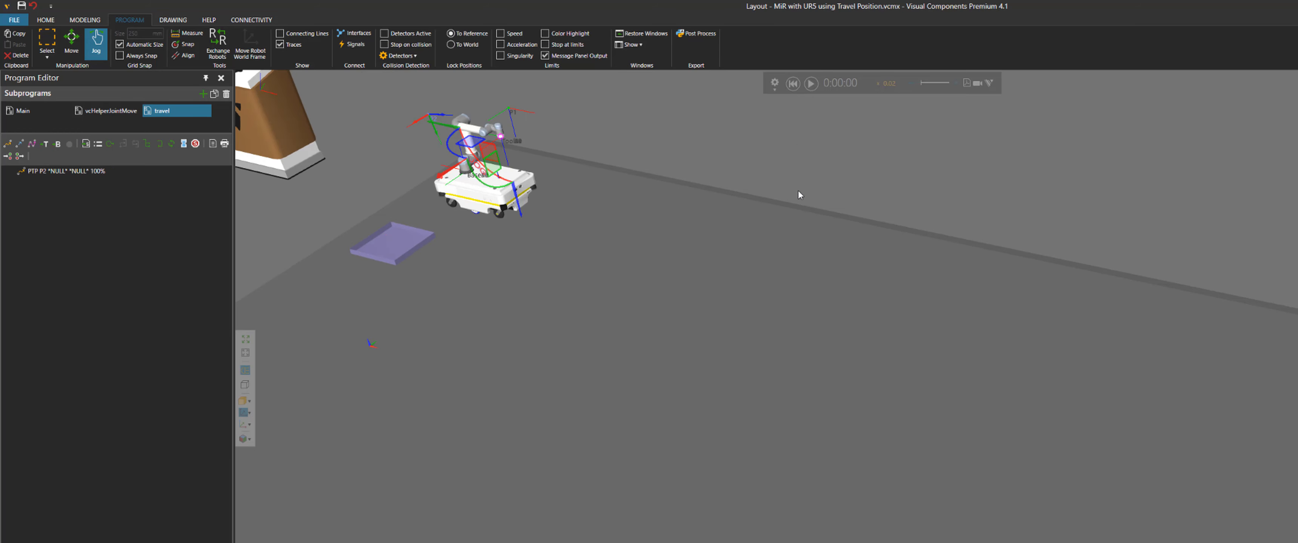
Start a new empty layout without saving changes to the current one
key("ctrl+n")
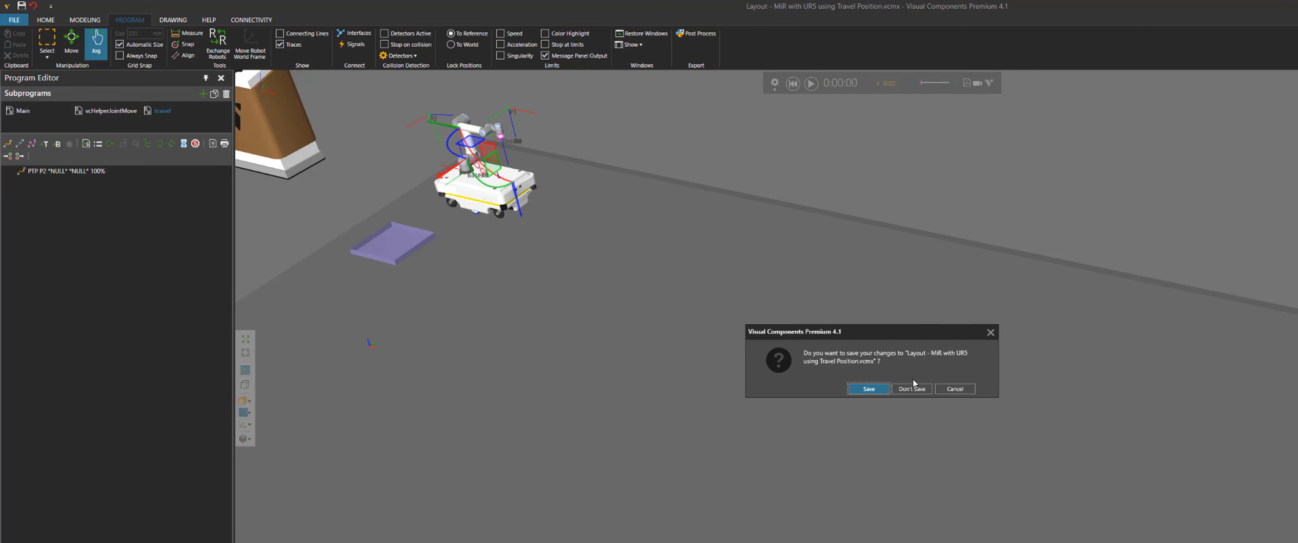
left_click(915, 390)
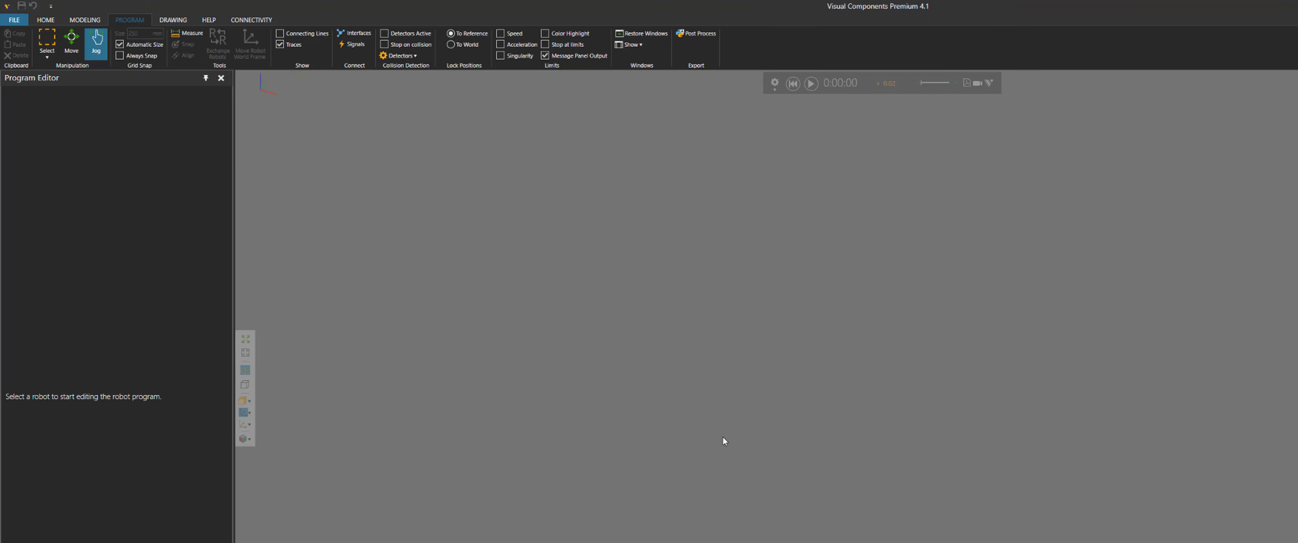
Mark the "Layout - MiR with UR5 using Travel Position" line as done with an X in the Notepad++ checklist
left_click(157, 536)
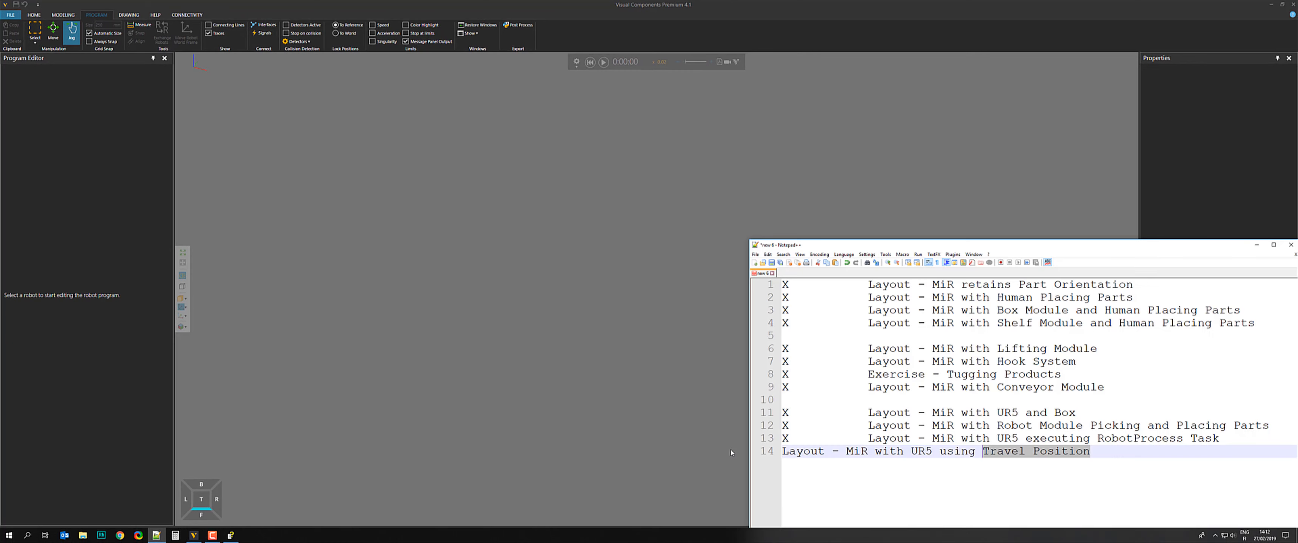
left_click(784, 452)
type("X")
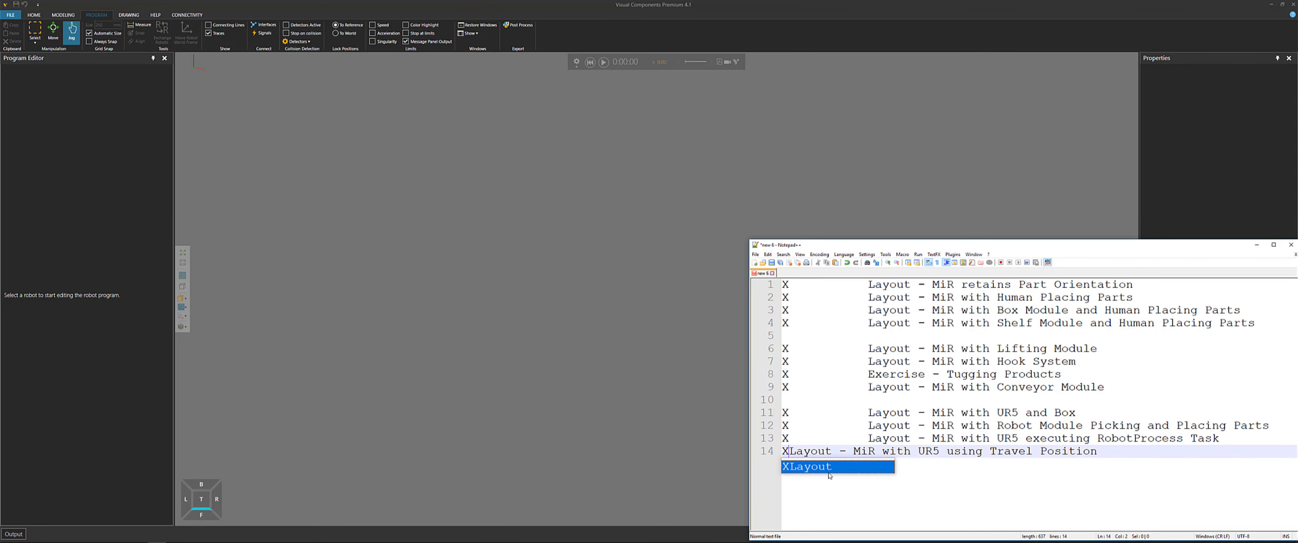
key("Escape")
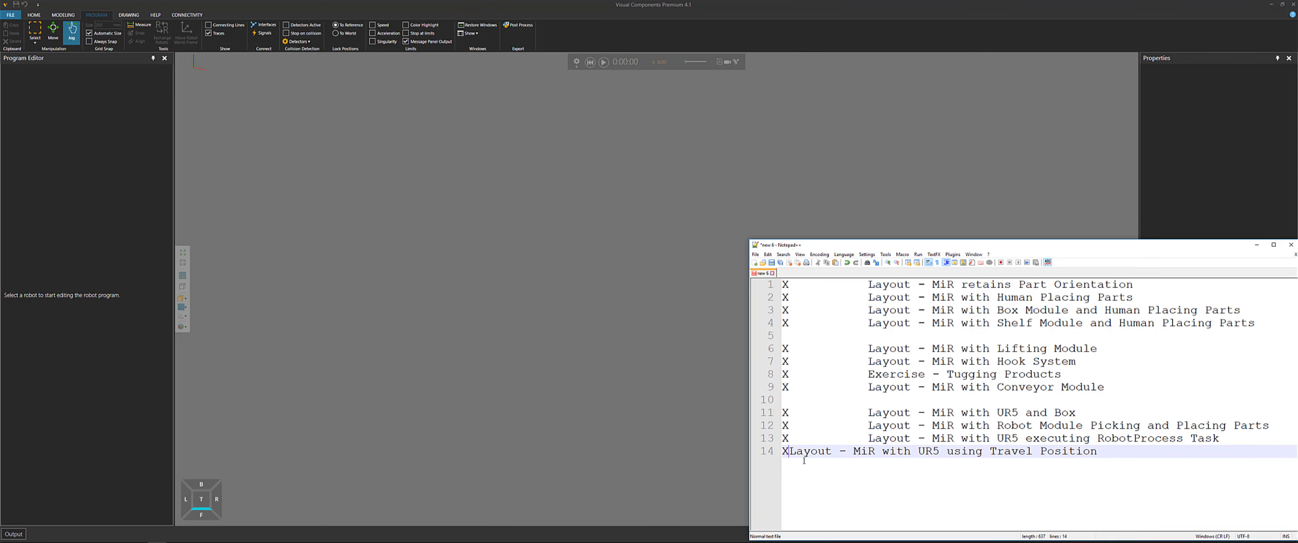
key("Up")
key("Up")
key("Up")
key("Up")
key("Up")
key("Up")
key("Up")
key("Up")
key("Up")
key("Up")
key("Up")
key("Up")
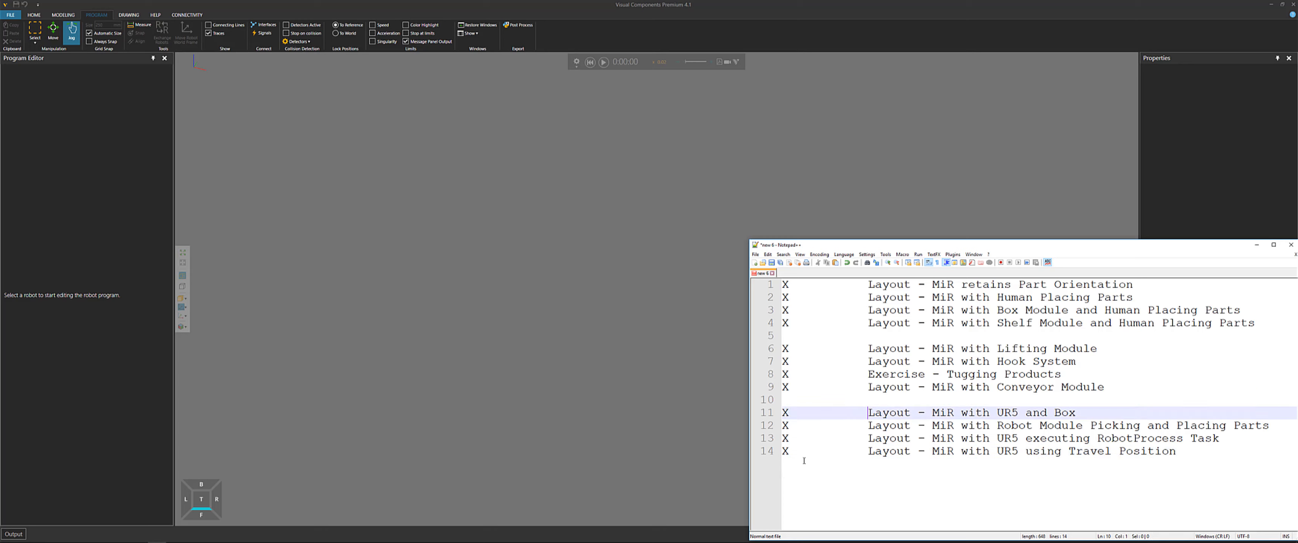
key("Up")
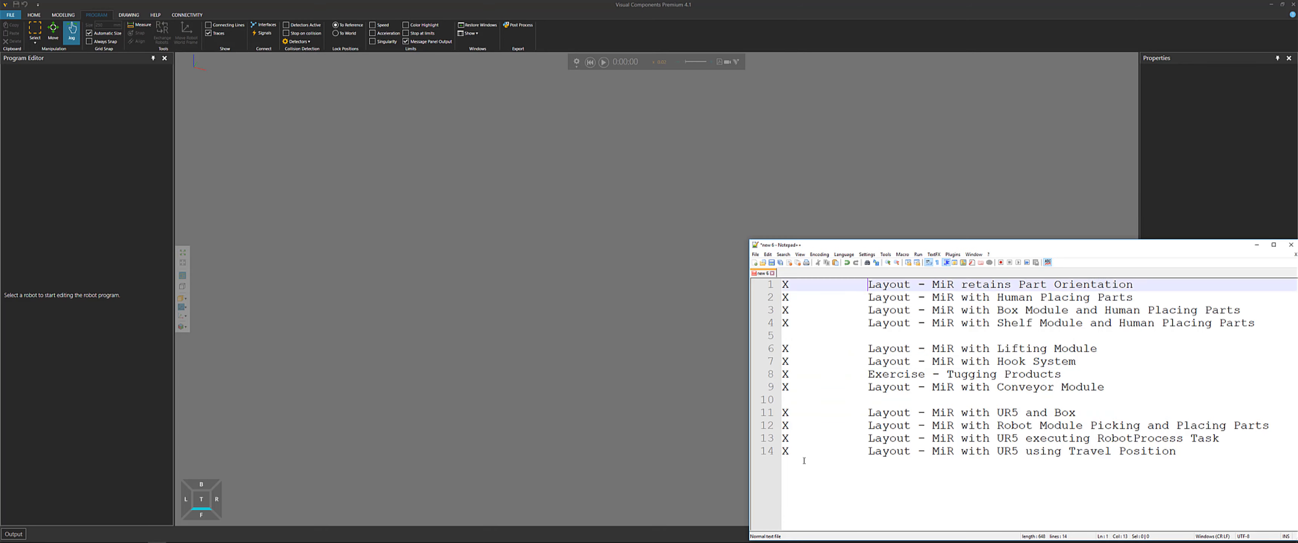